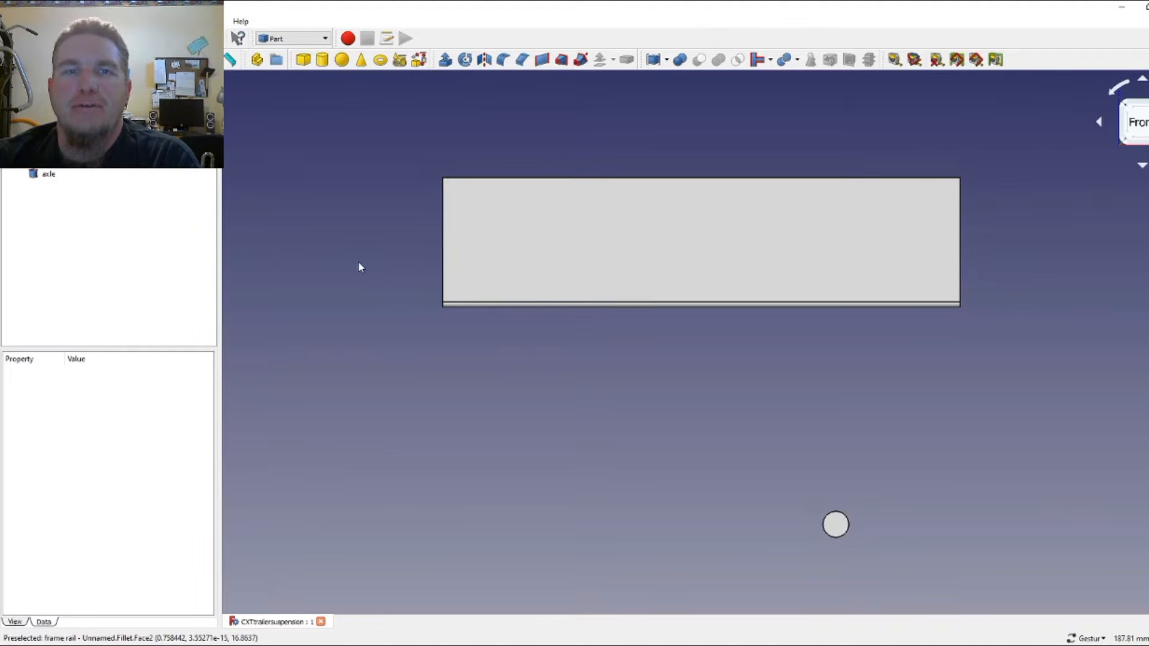
- Examine the frame rail and axle from several angles, ending in the front view
drag(360, 266, 541, 303)
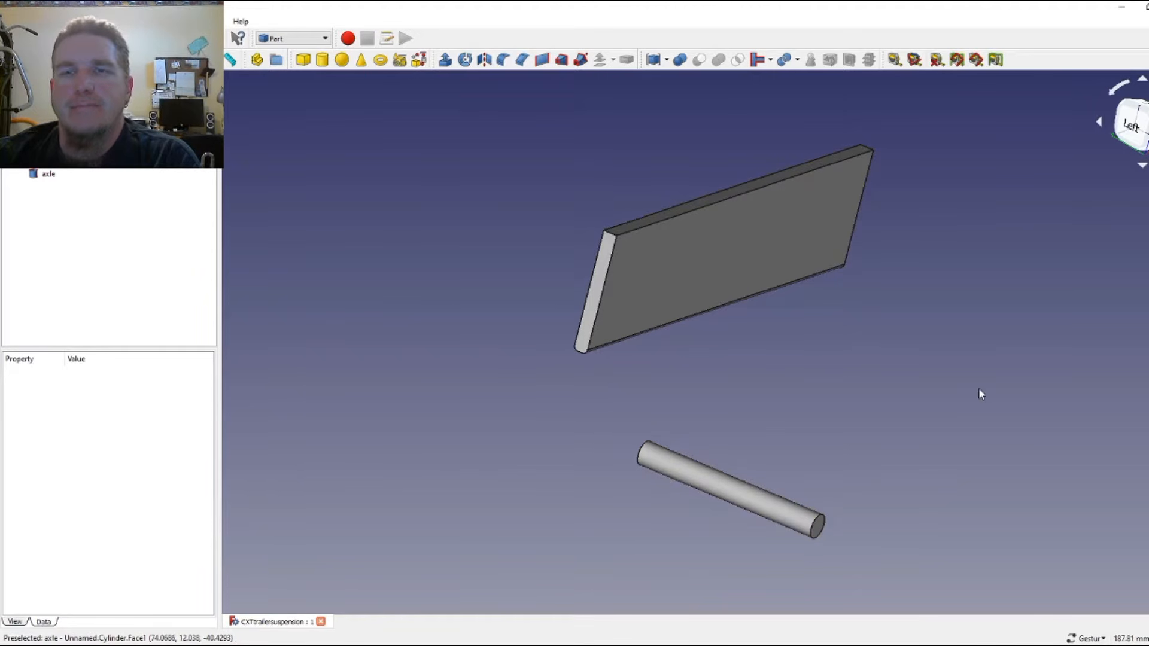
drag(967, 389, 874, 345)
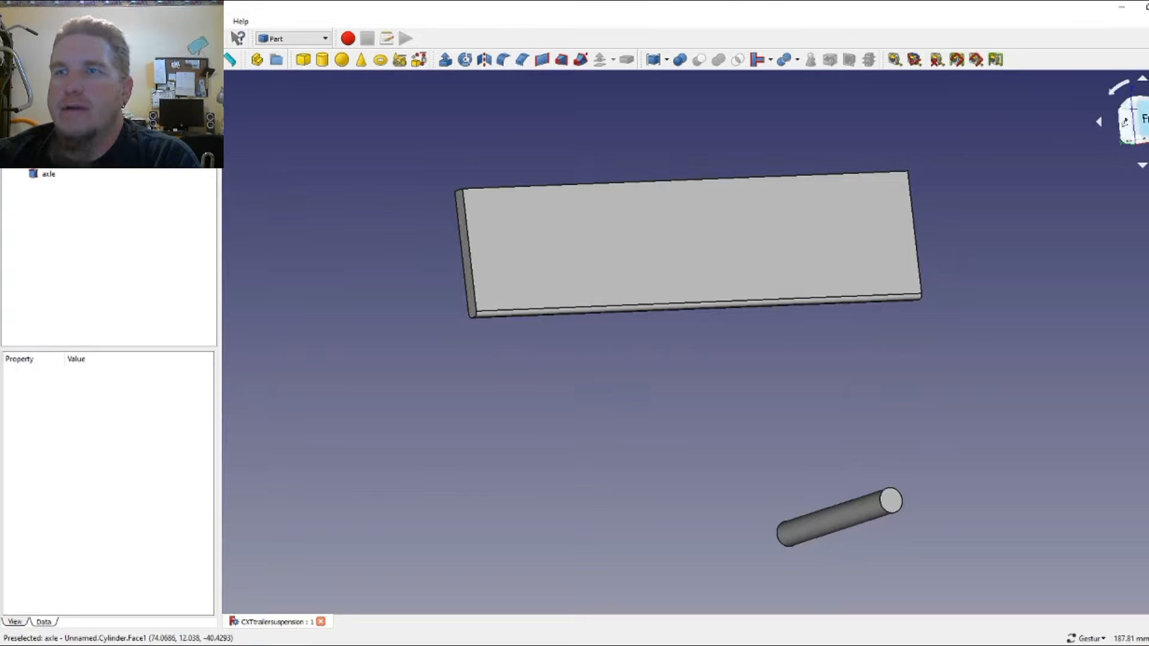
key(1)
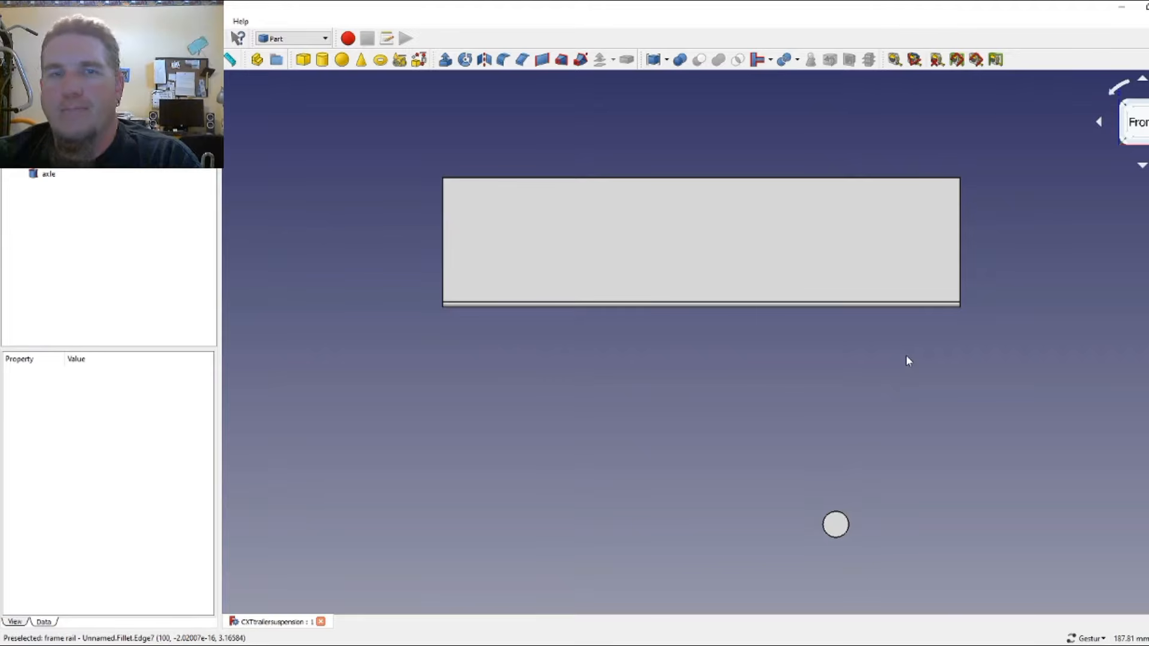
drag(532, 351, 836, 341)
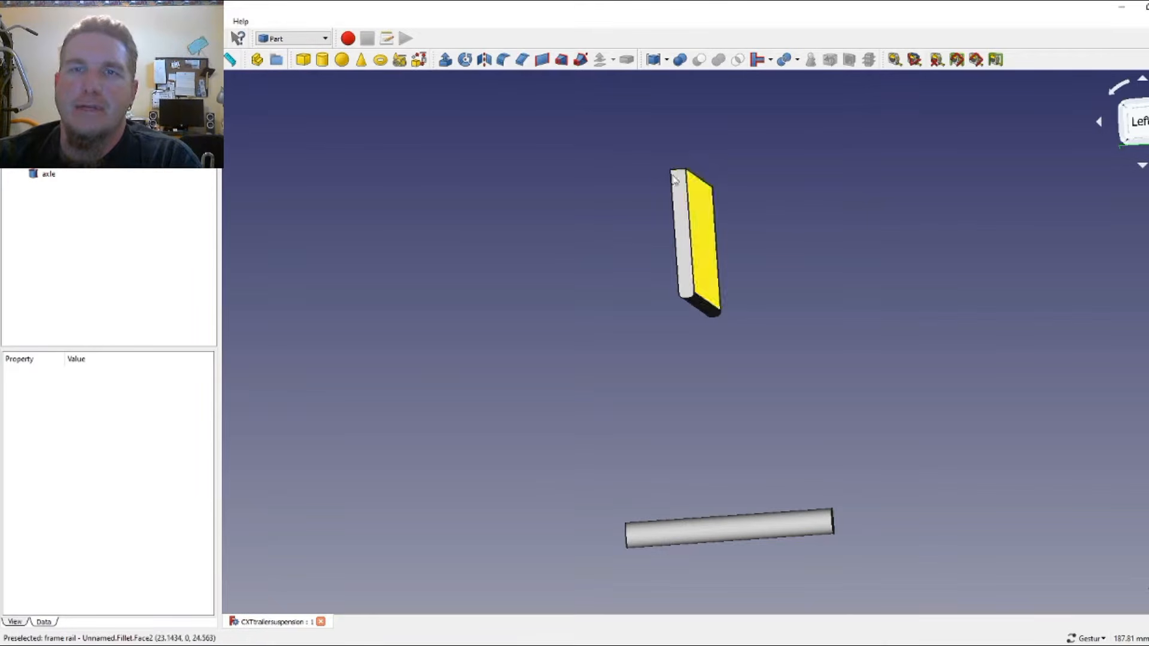
drag(759, 310, 639, 333)
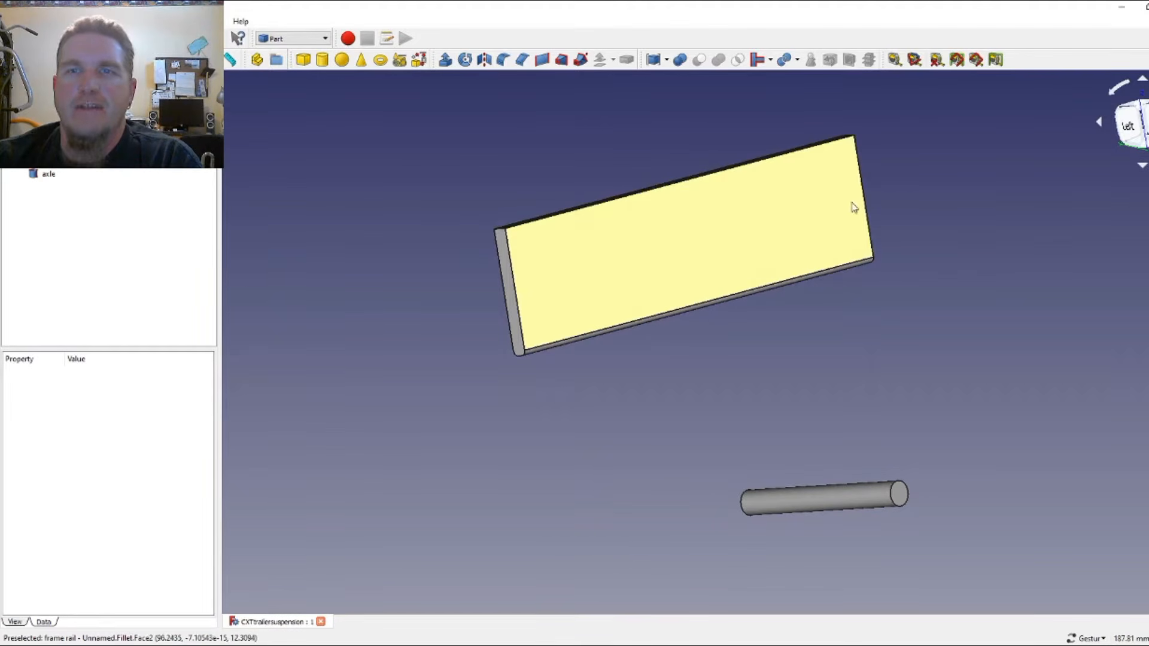
drag(927, 351, 738, 365)
click(1141, 124)
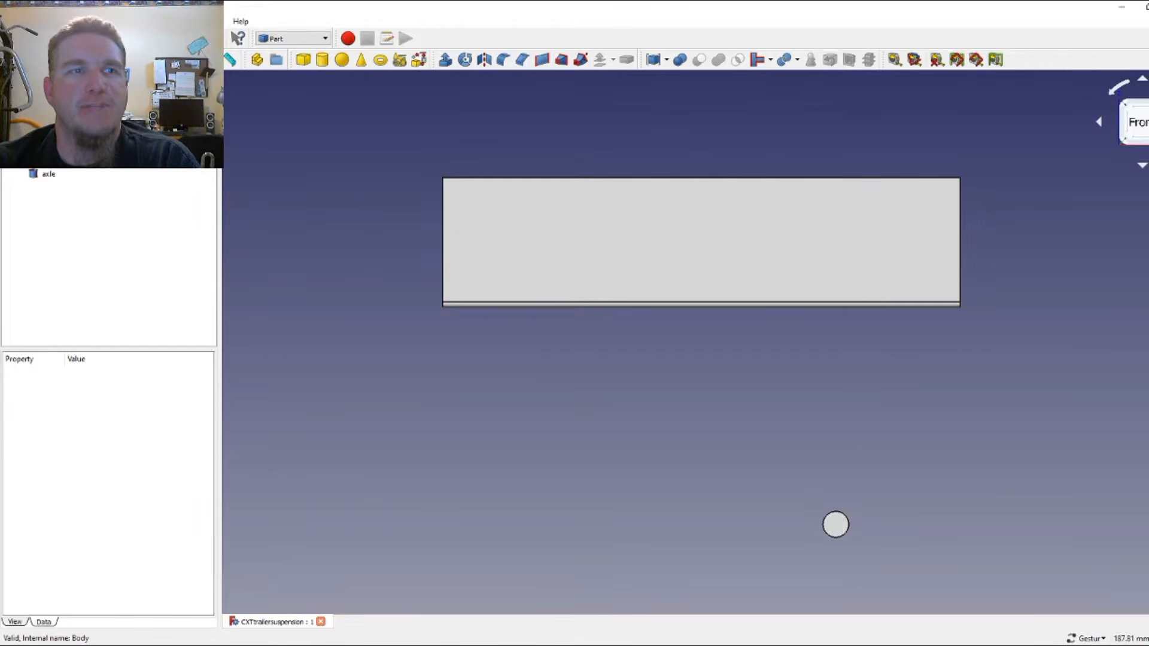
- Inspect the properties of the frame rail and the axle
click(53, 162)
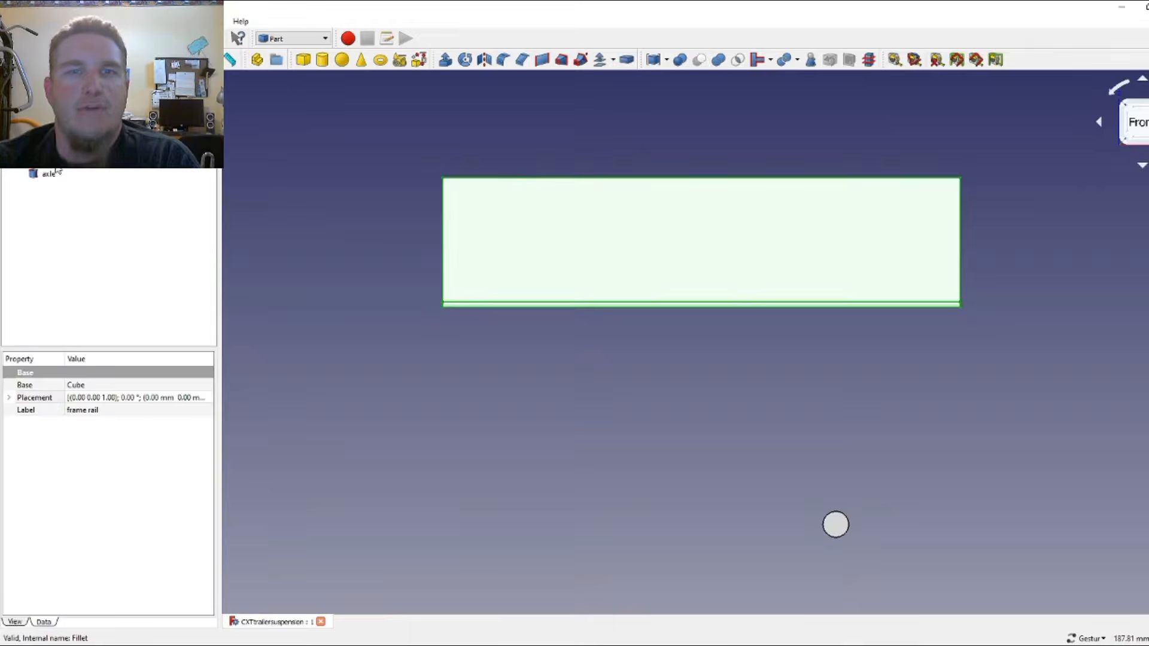
click(67, 186)
click(49, 174)
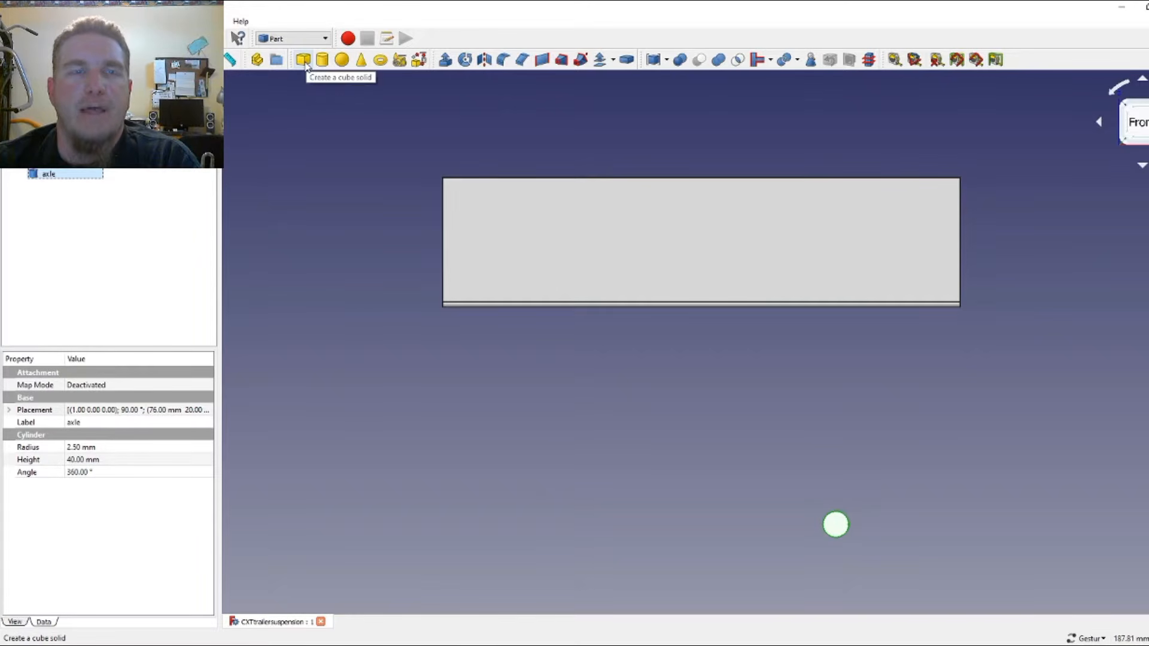
click(326, 40)
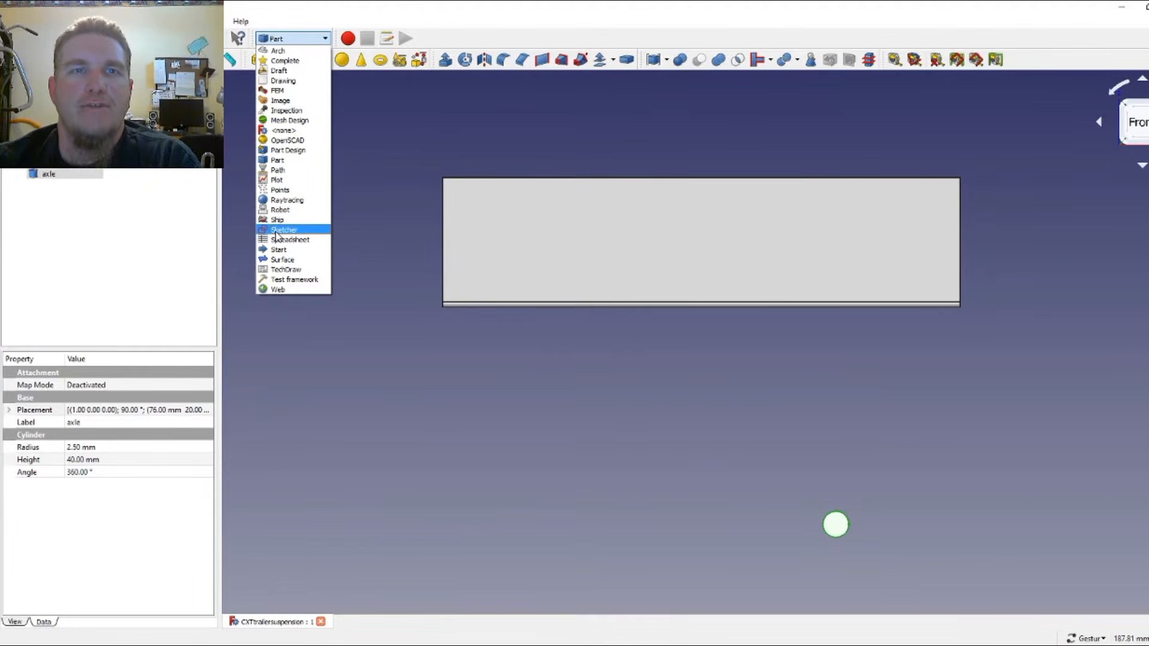
click(171, 231)
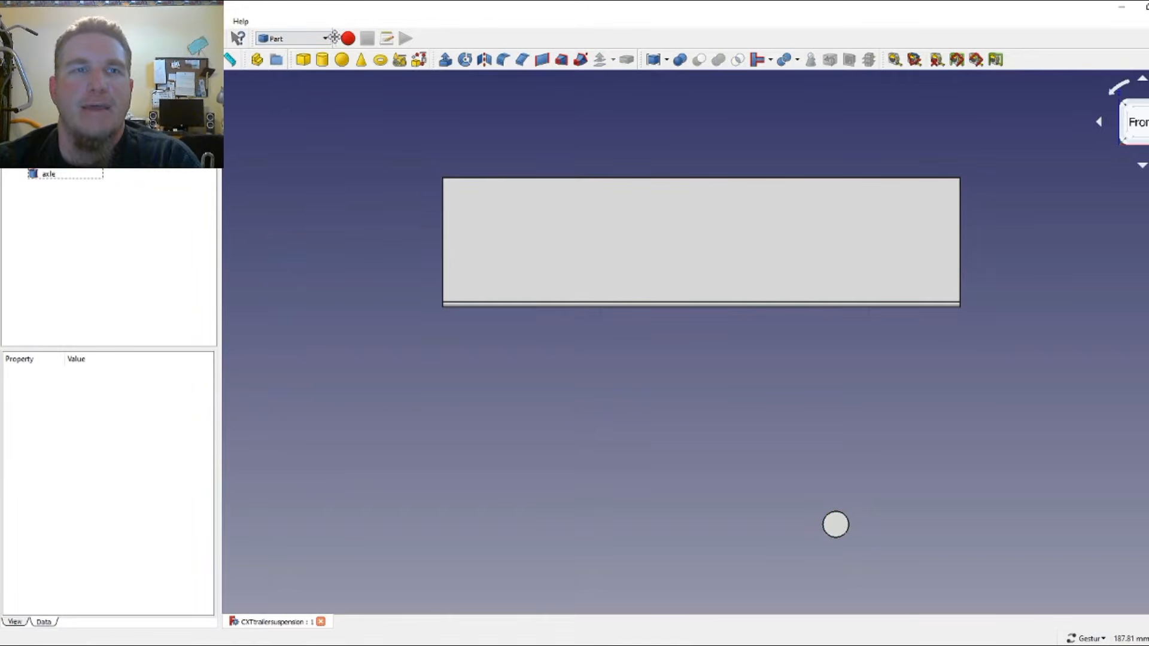
- Add a 10 mm cube solid at the origin, overlapping the end of the frame rail
click(303, 60)
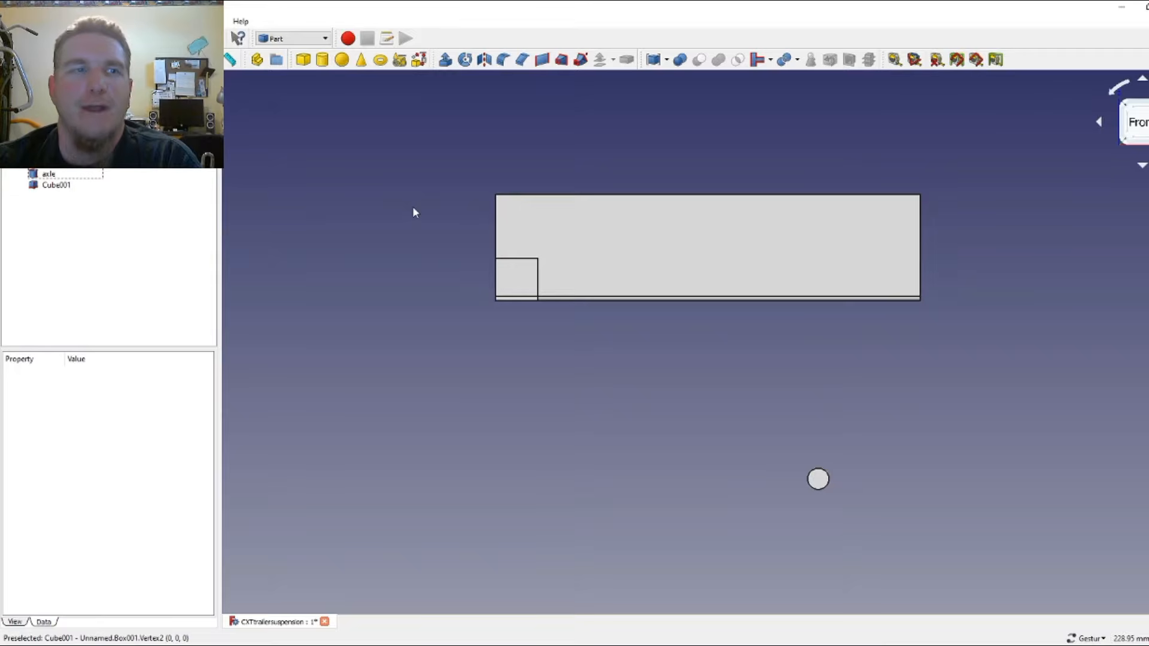
click(54, 187)
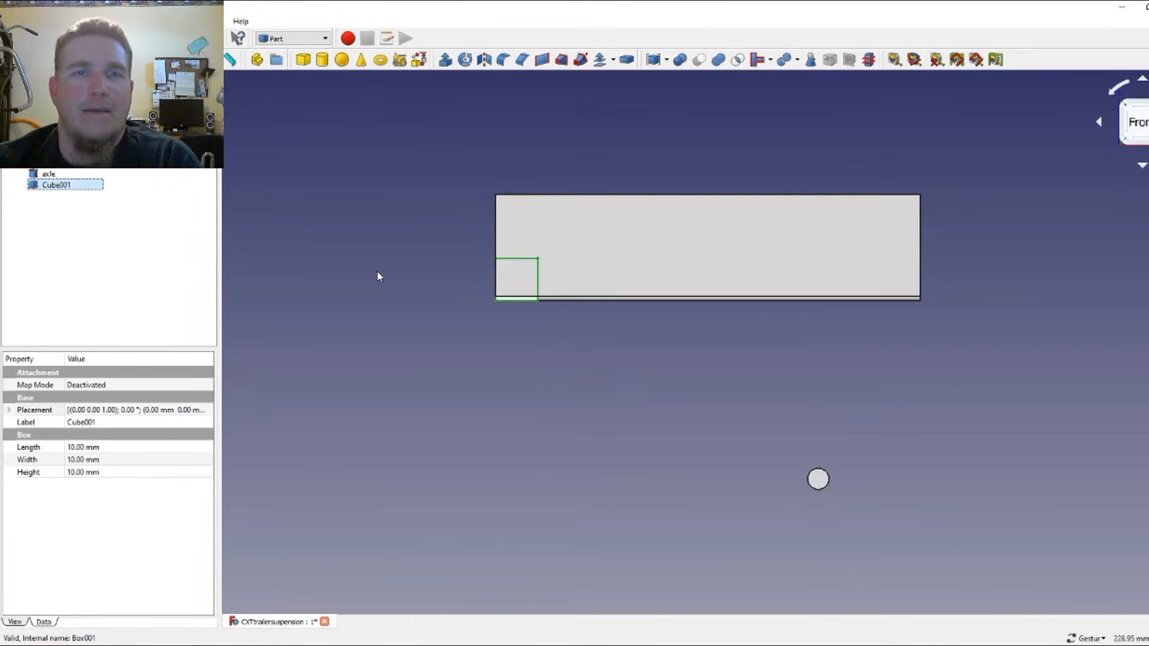
drag(377, 275, 548, 321)
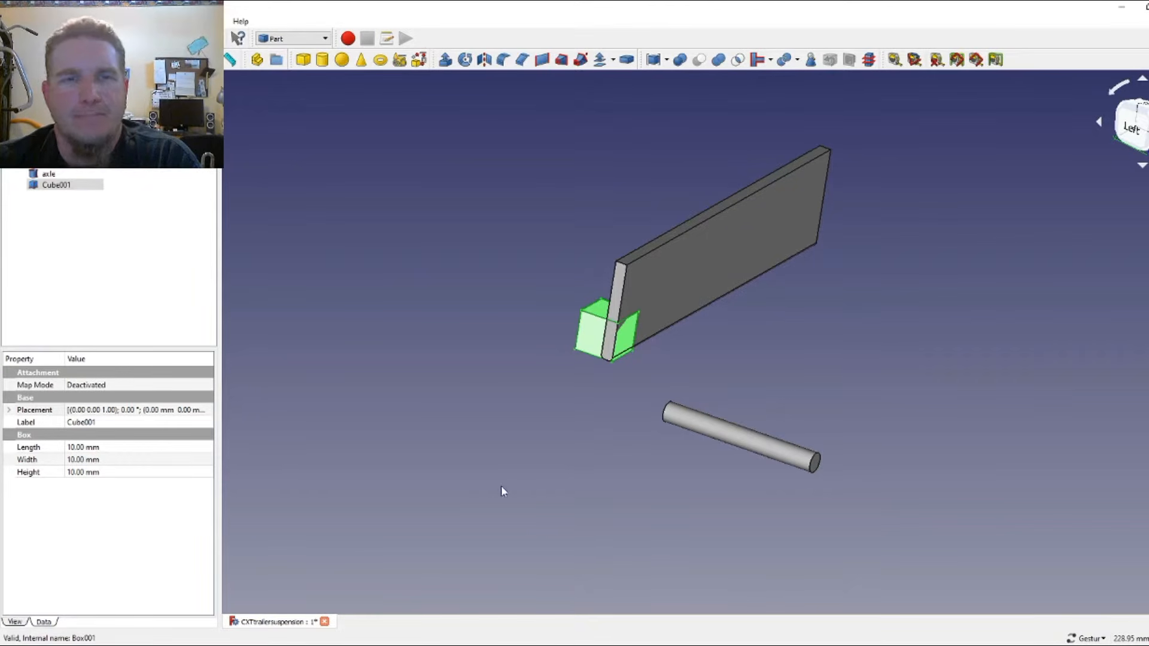
drag(545, 450, 380, 441)
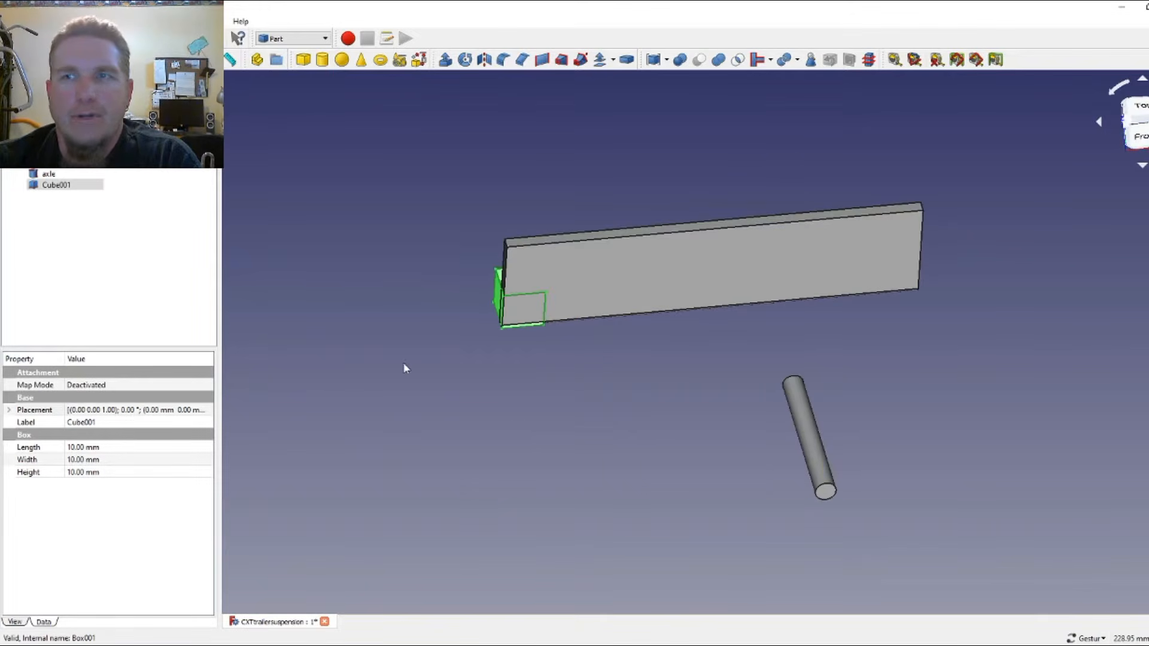
drag(402, 365, 587, 418)
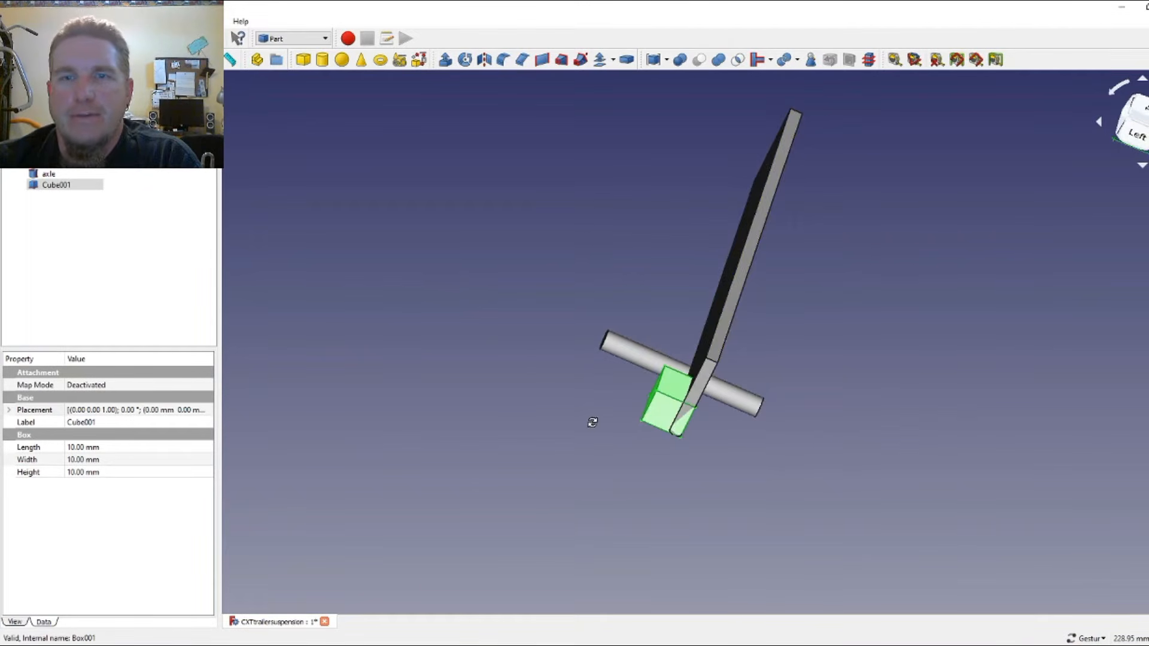
click(1135, 133)
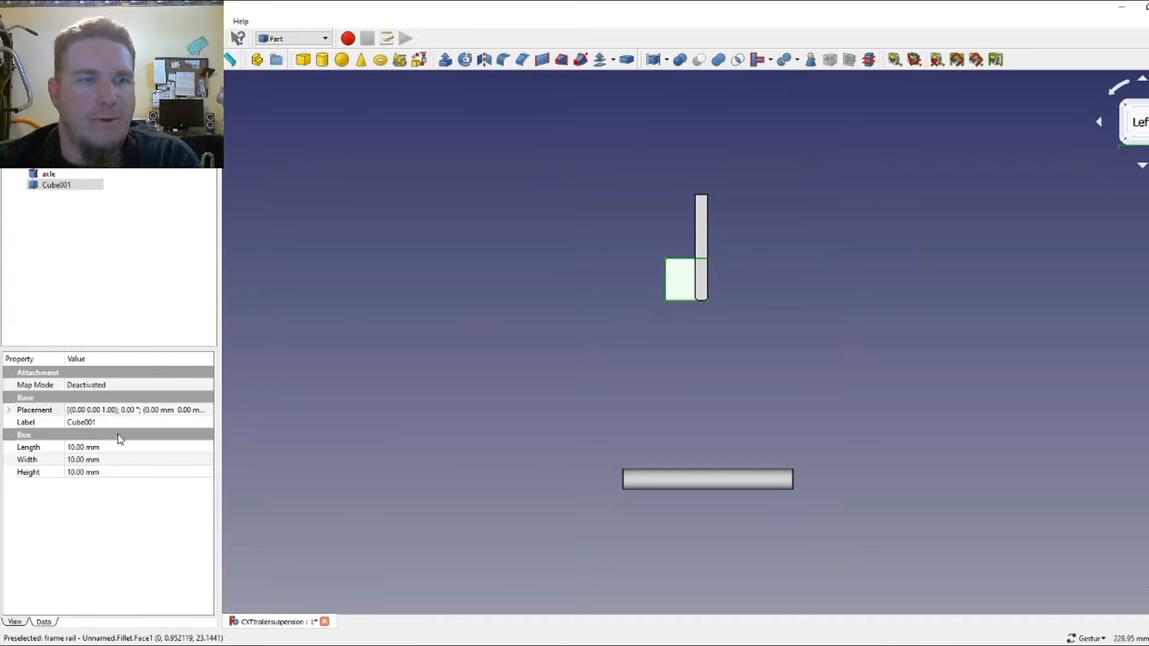
- Try to shift the new cube to Y -3 mm through its placement so that it straddles the frame rail
click(207, 411)
click(207, 411)
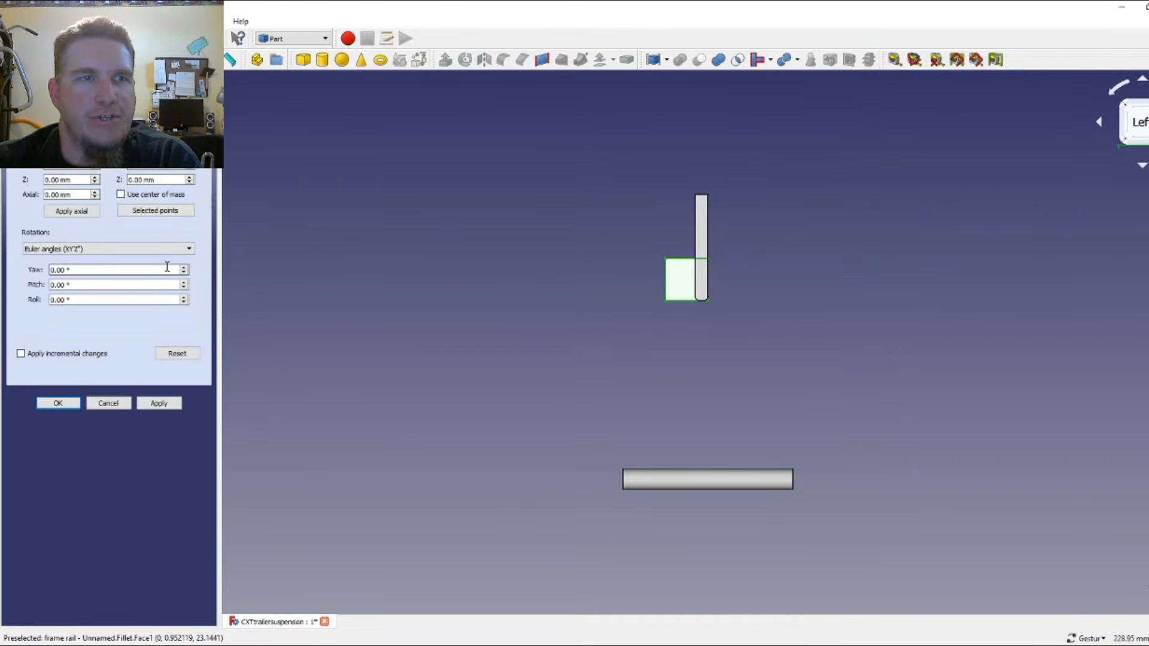
click(95, 167)
click(95, 168)
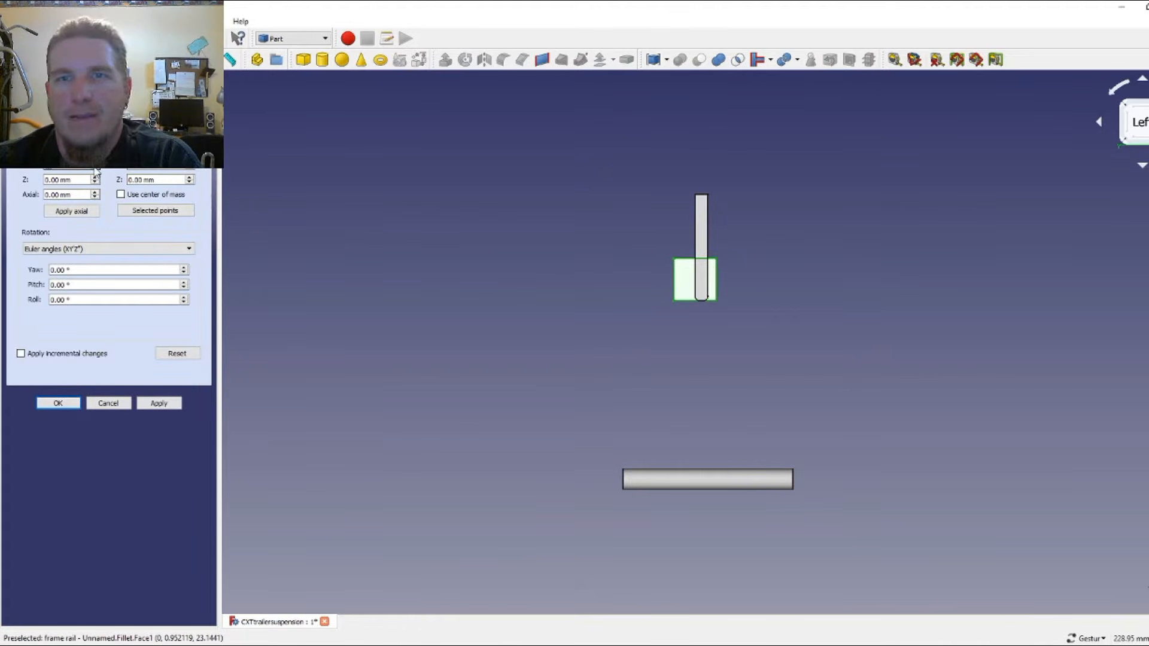
click(94, 168)
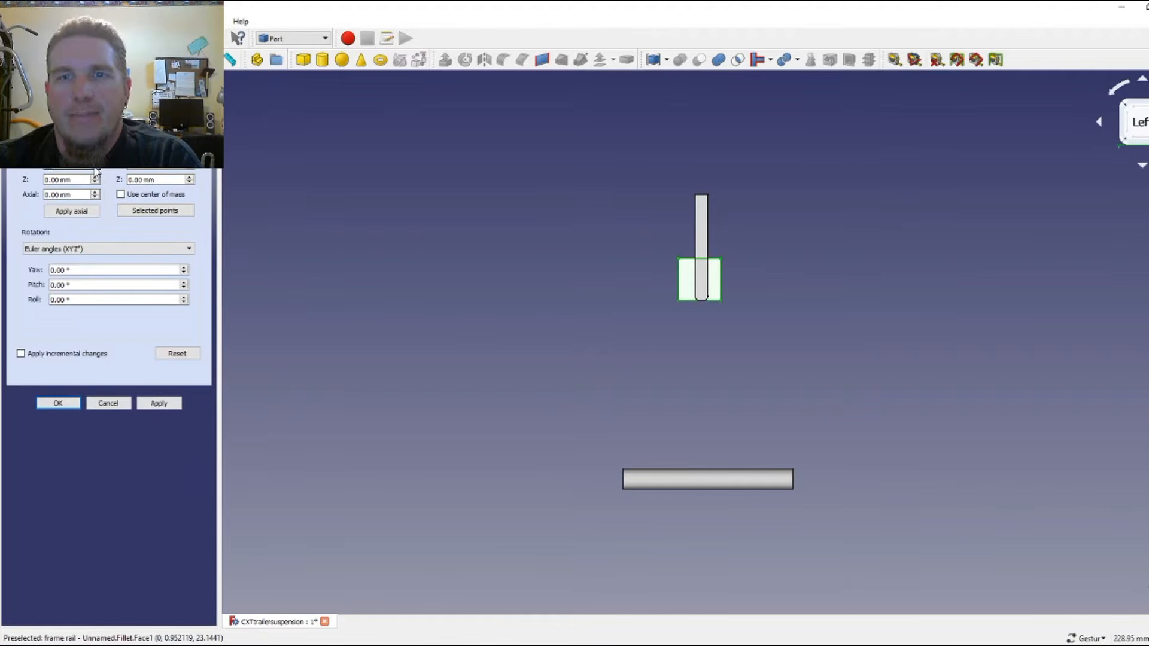
click(94, 168)
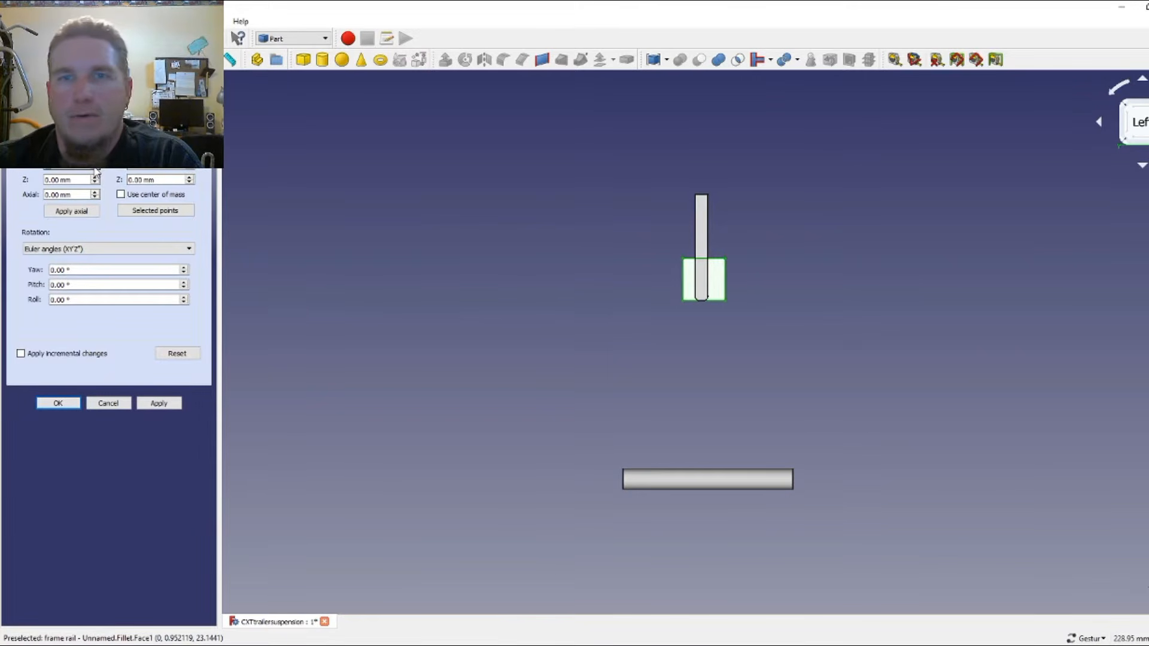
click(95, 169)
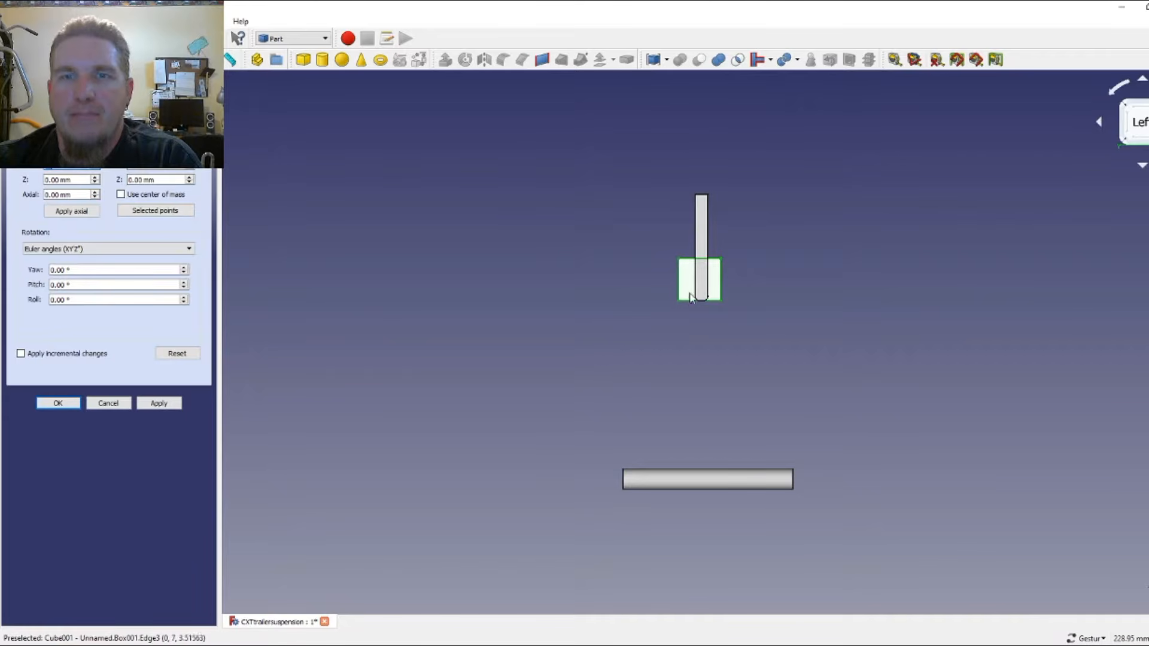
drag(796, 304, 582, 310)
drag(749, 318, 671, 323)
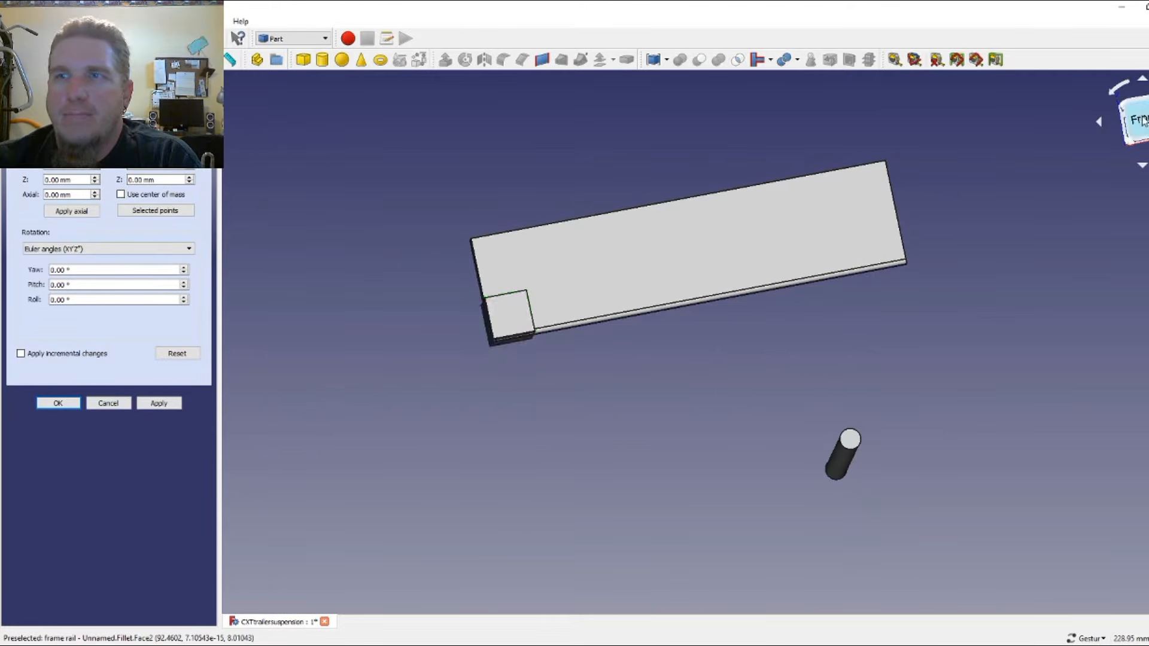
key(1)
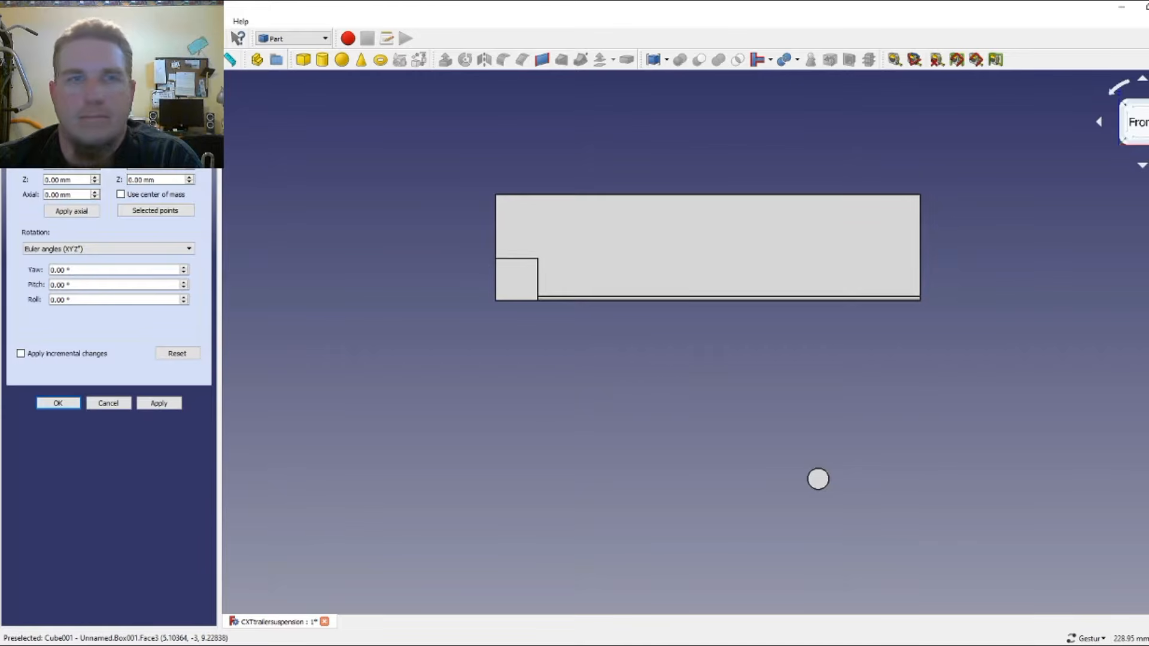
key(0)
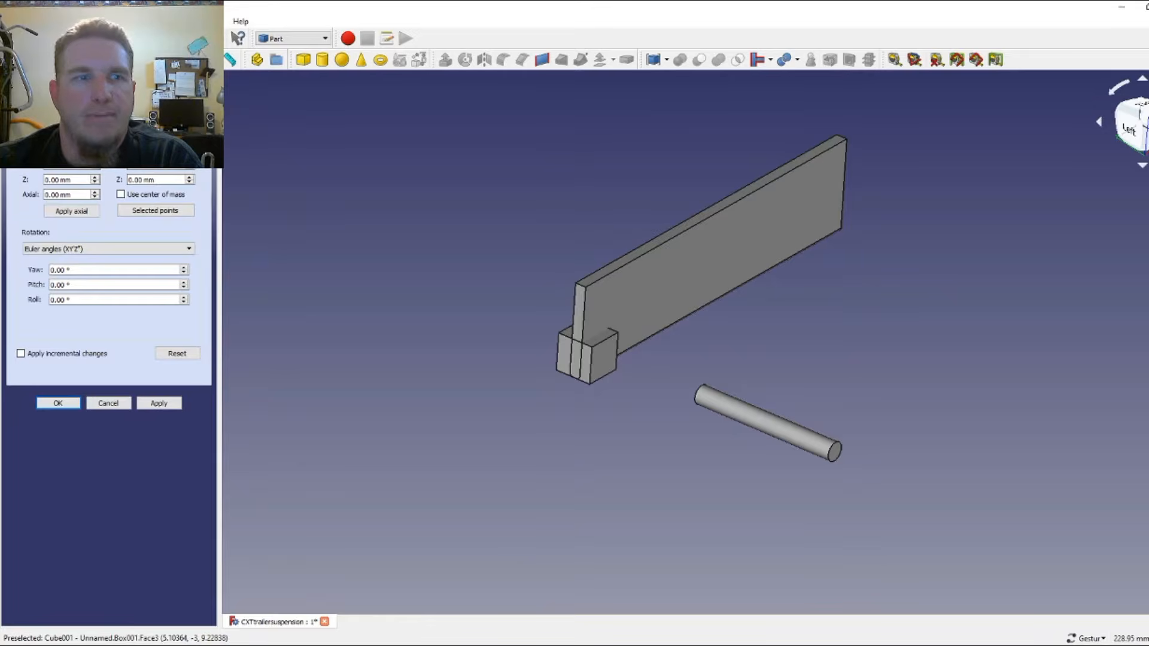
click(58, 403)
- Set the Y position in the new cube's placement to -3 mm
click(72, 186)
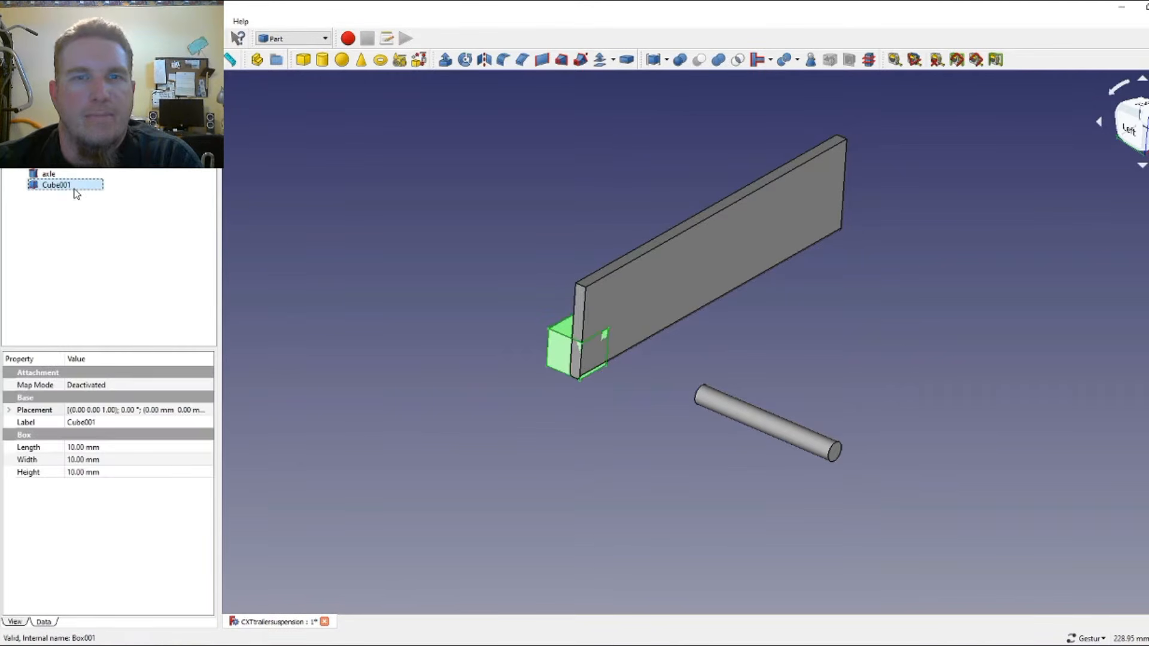
click(202, 410)
click(205, 411)
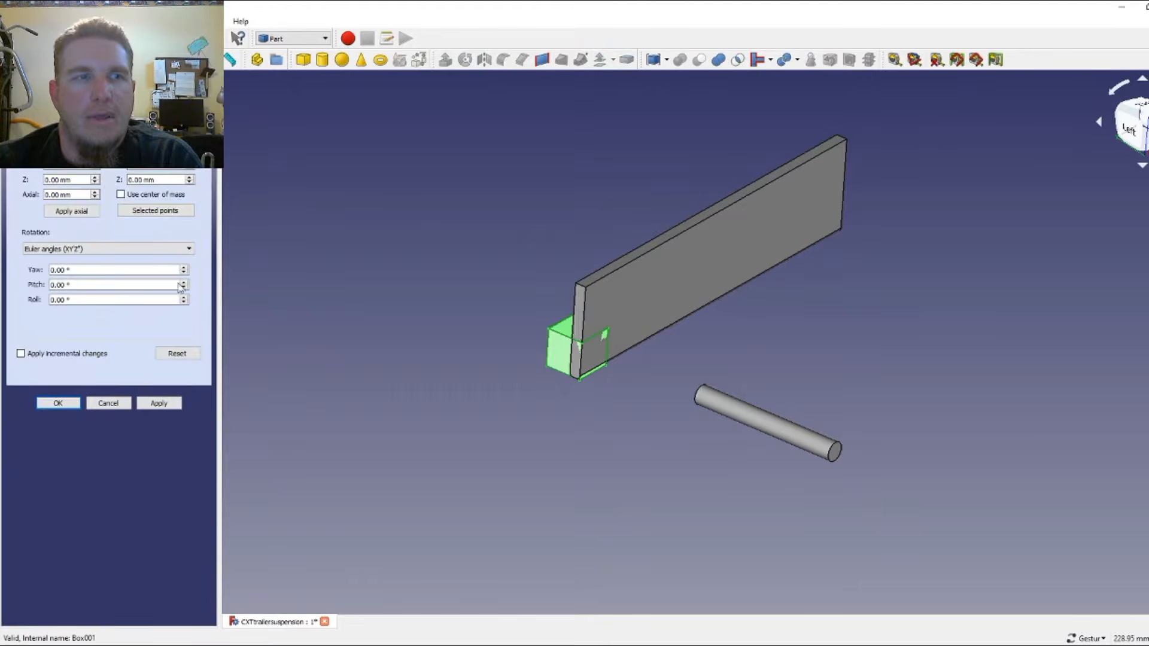
click(96, 169)
click(96, 168)
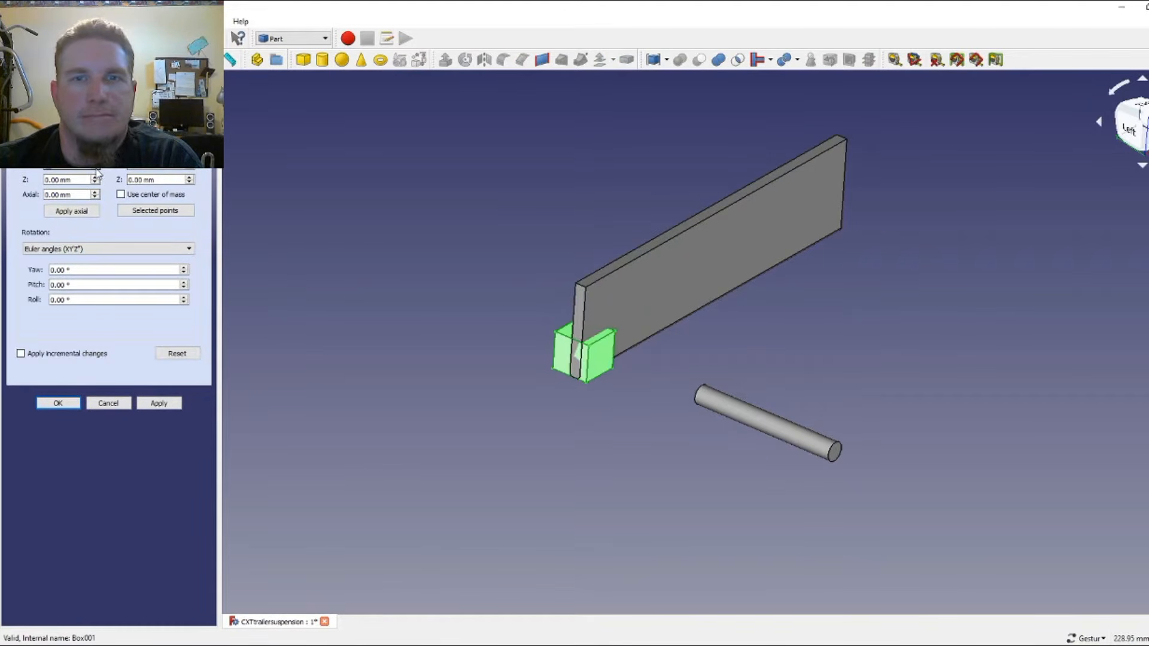
click(95, 168)
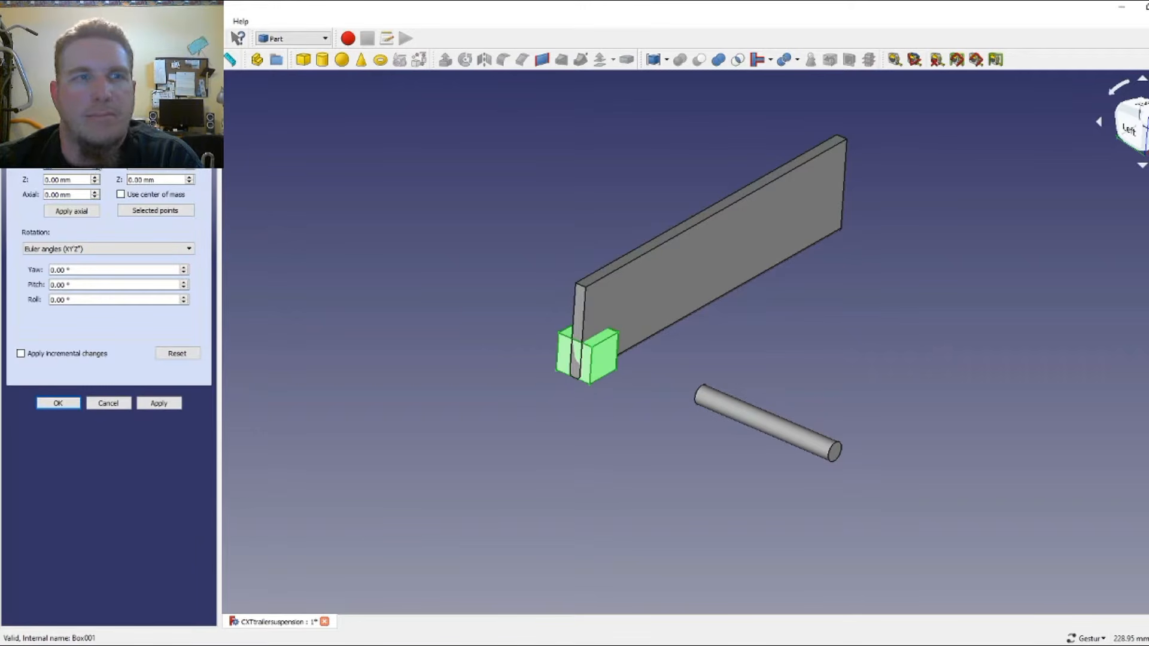
- Set the cube's X position to 5 mm and accept the placement
click(96, 169)
click(96, 168)
click(96, 168)
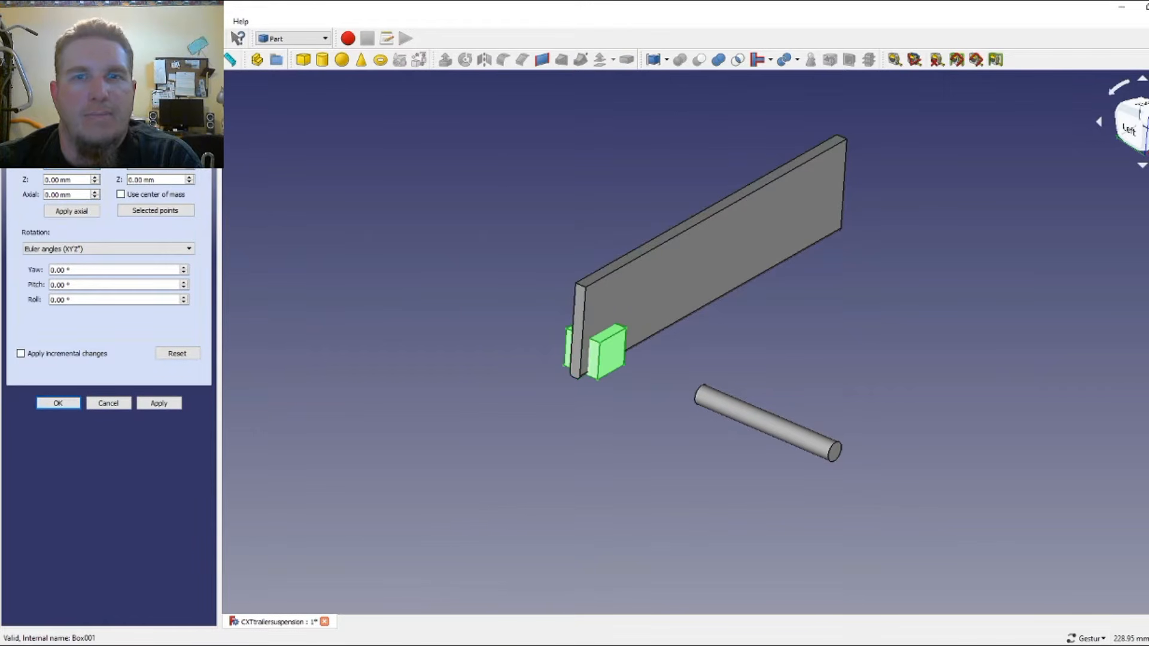
click(95, 168)
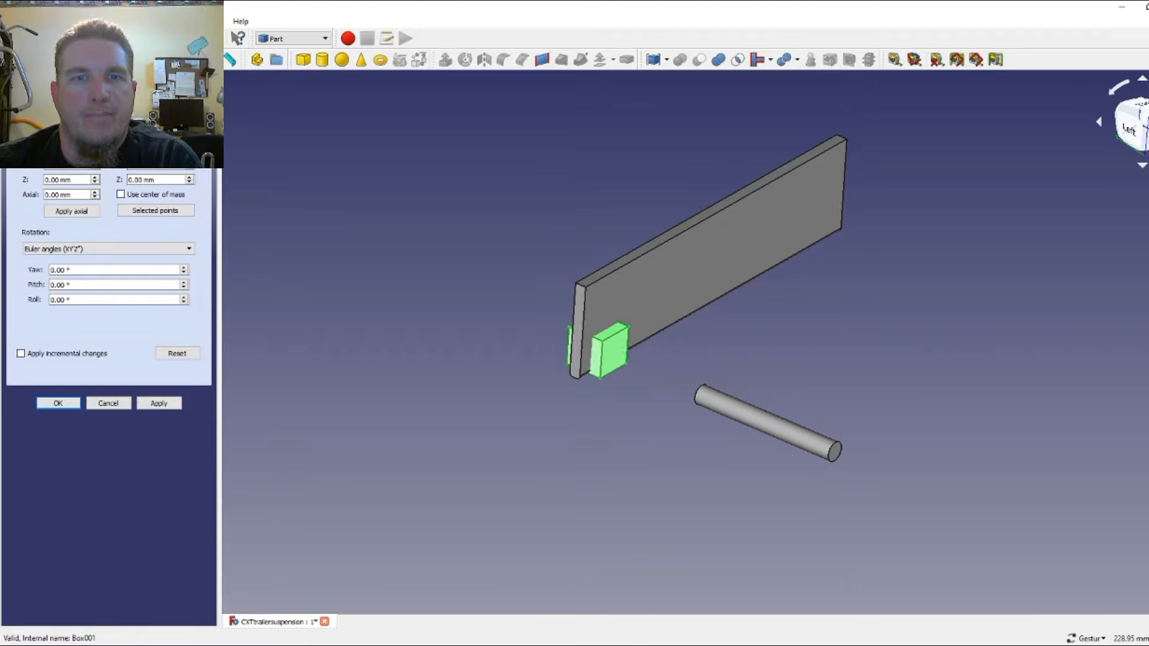
click(95, 168)
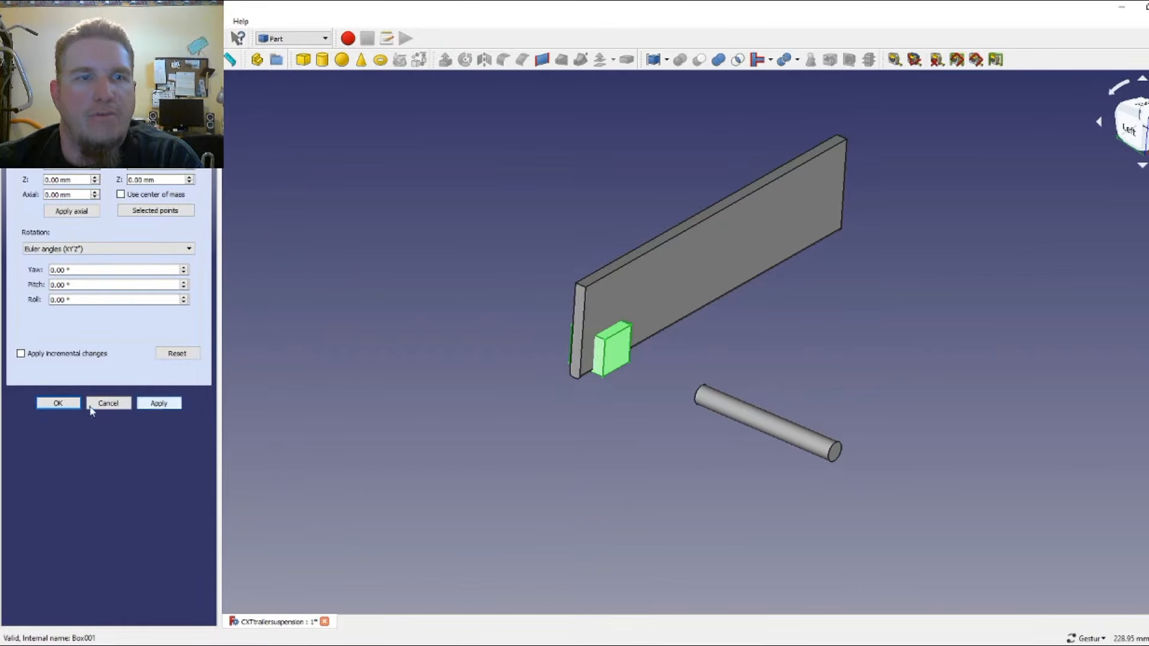
click(58, 404)
- Set the height of the cube on the frame rail to 40 mm
drag(577, 432, 544, 343)
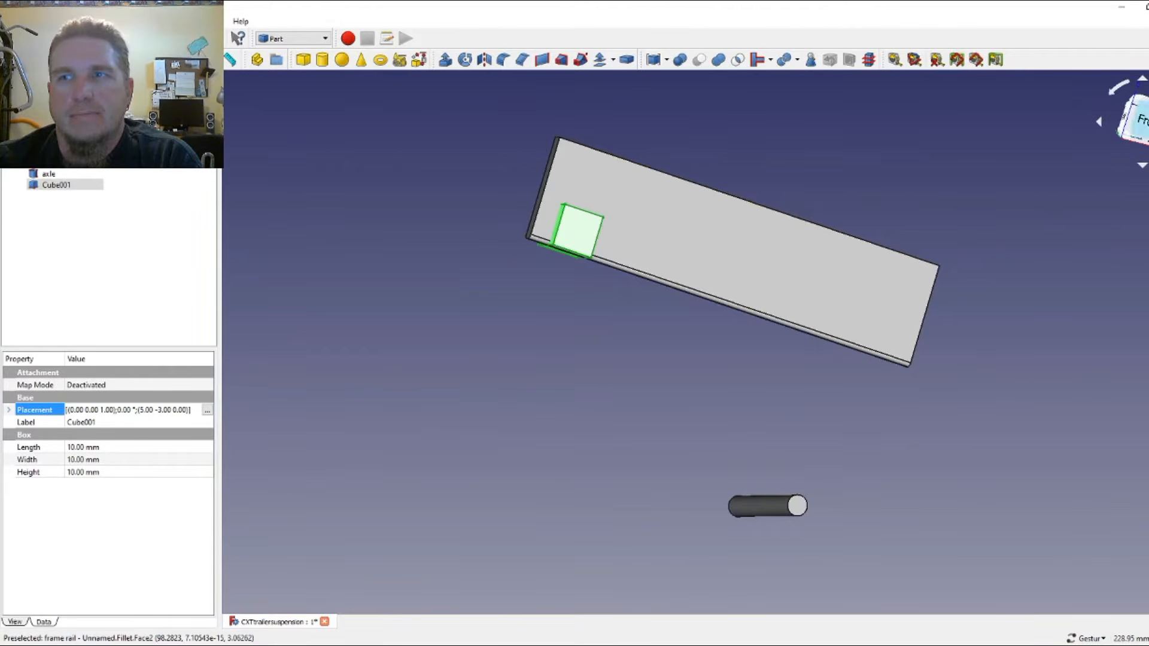
click(1138, 120)
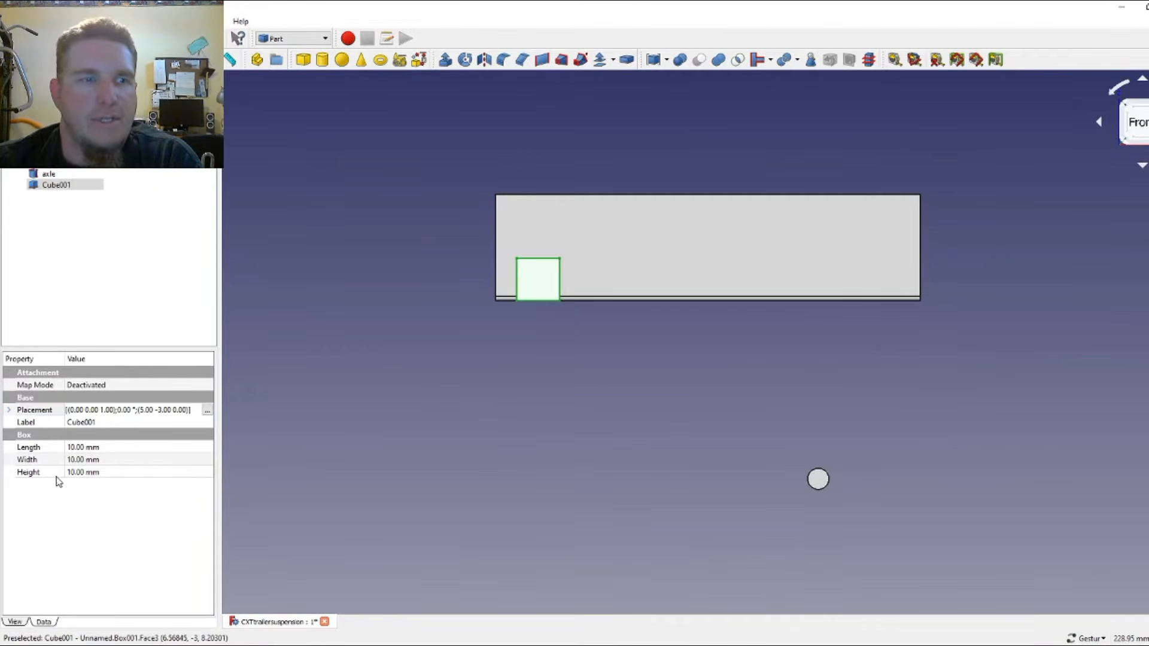
click(75, 473)
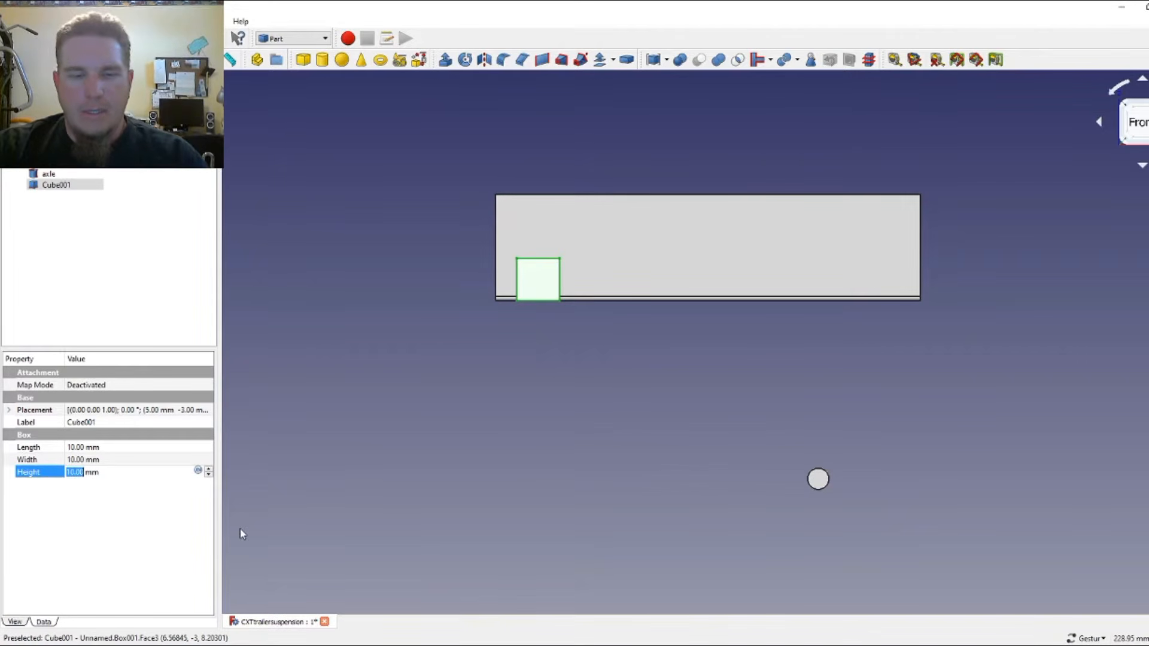
text(40)
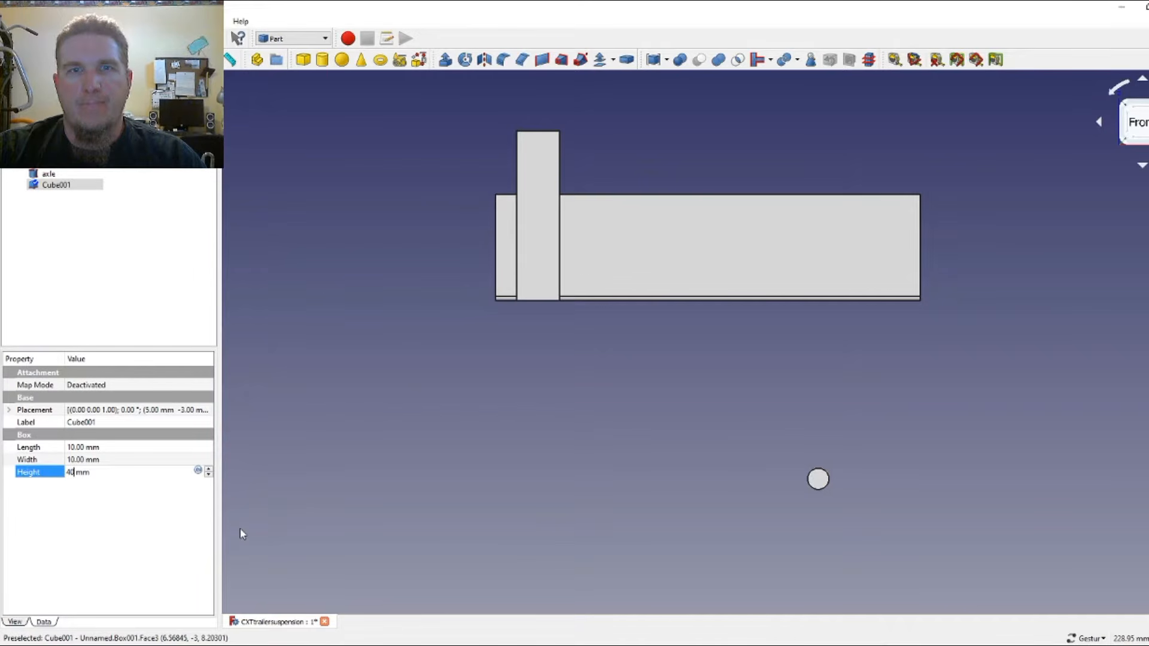
- Set the cube's Z position to -28 mm in its placement so it hangs below the frame rail, and accept the placement
click(209, 412)
click(207, 411)
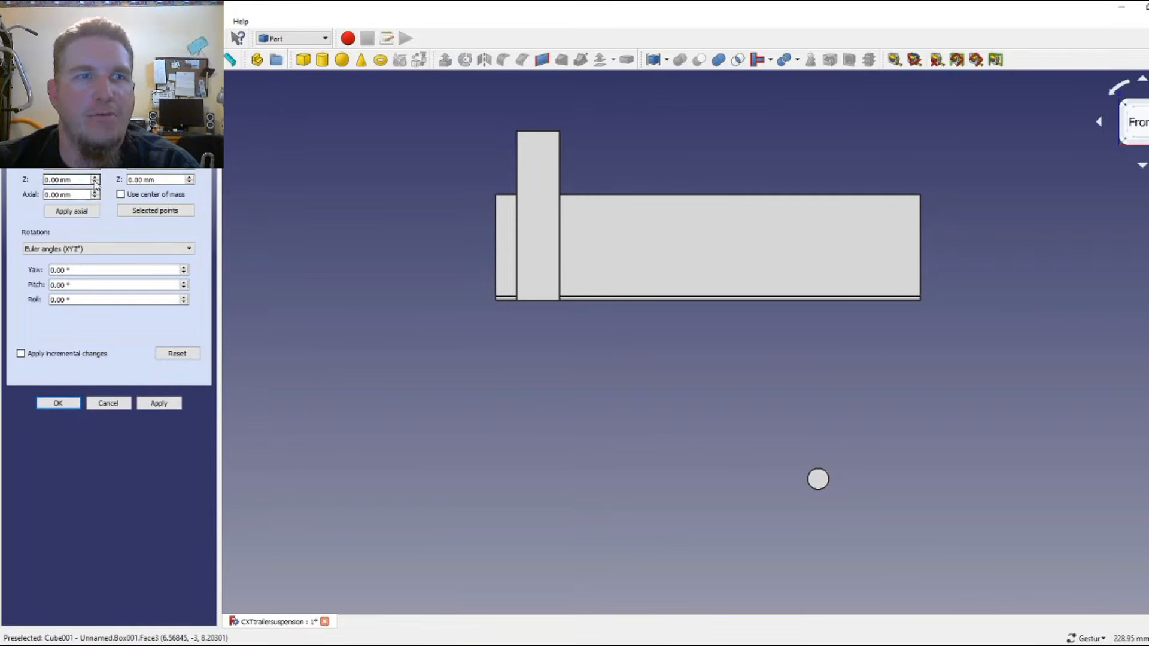
scroll(96, 187, down, 6)
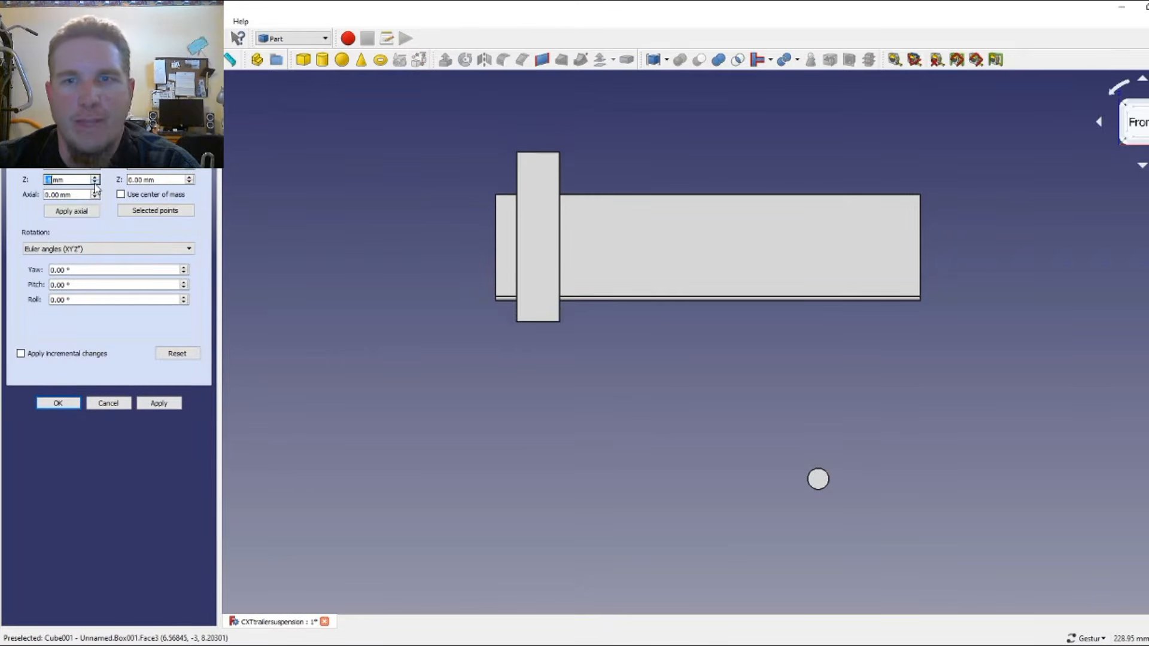
scroll(96, 186, down, 8)
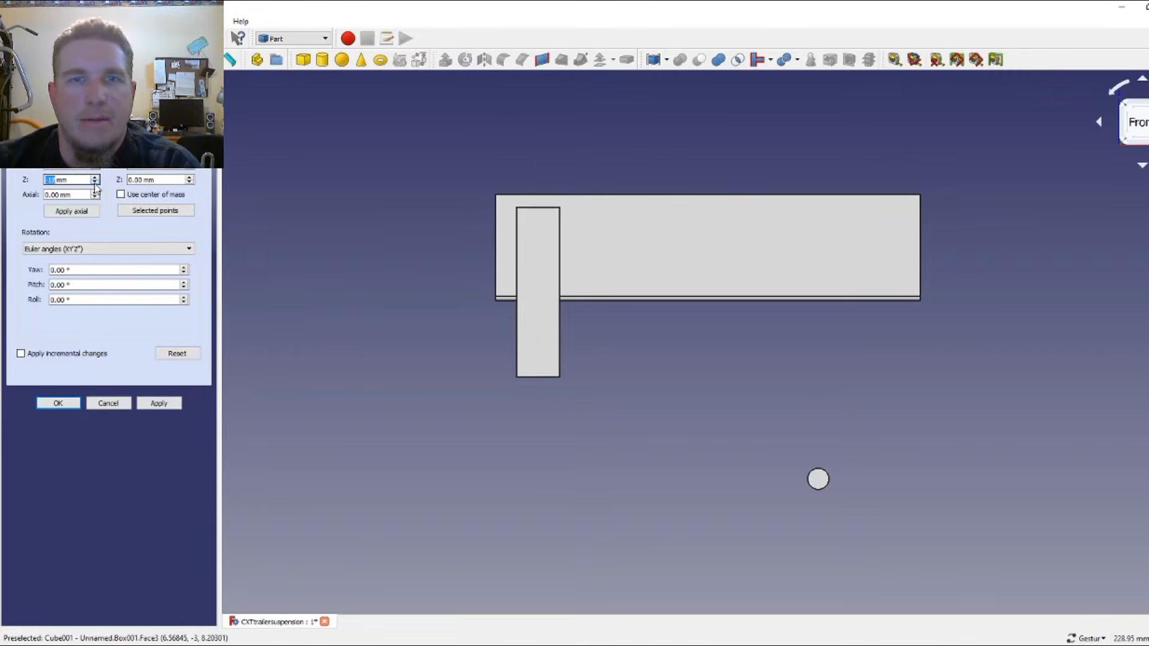
scroll(95, 186, down, 6)
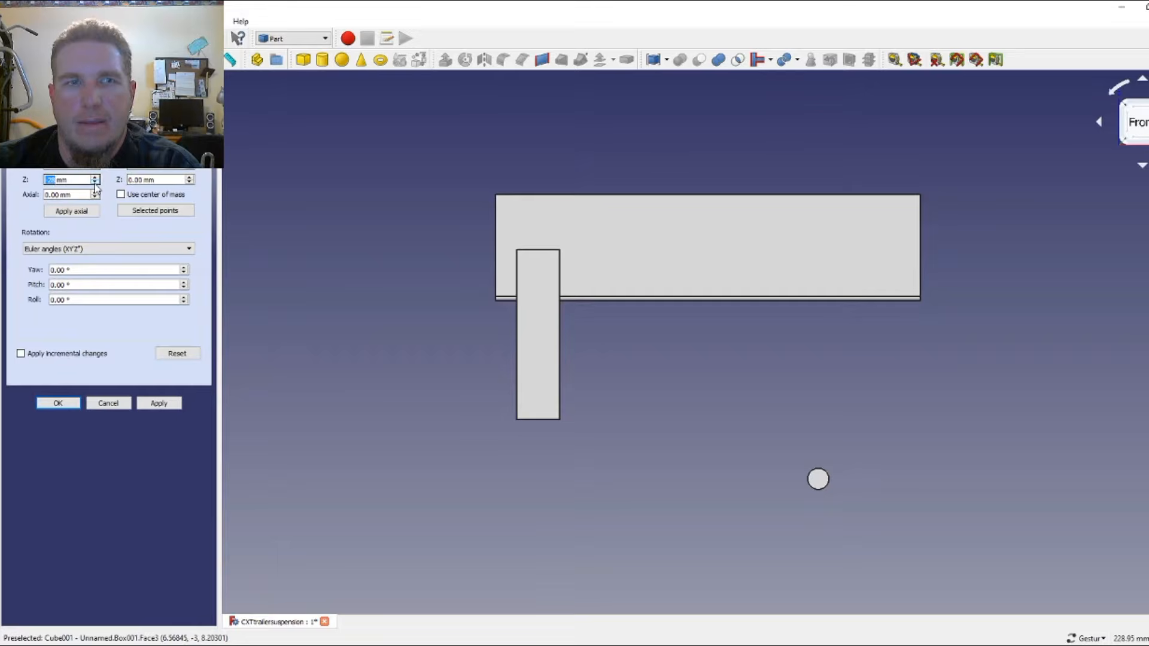
drag(334, 206, 367, 230)
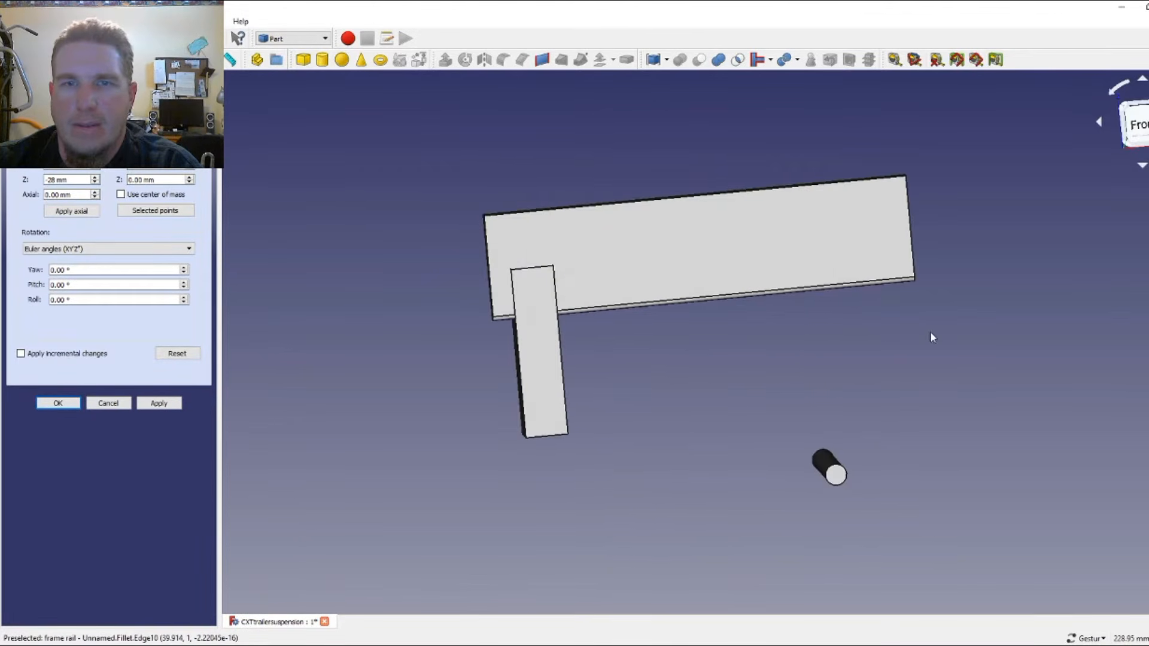
mouse_move(930, 332)
mouse_down()
mouse_move(833, 317)
mouse_move(884, 300)
mouse_move(922, 343)
mouse_up()
drag(528, 138, 532, 136)
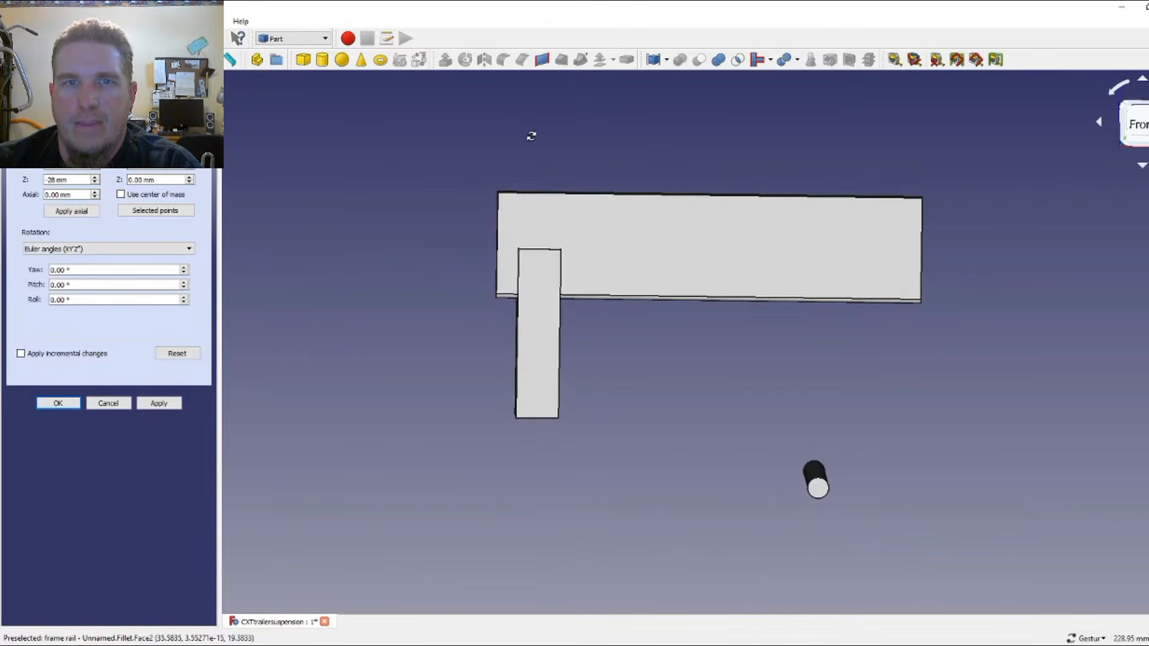
click(1134, 124)
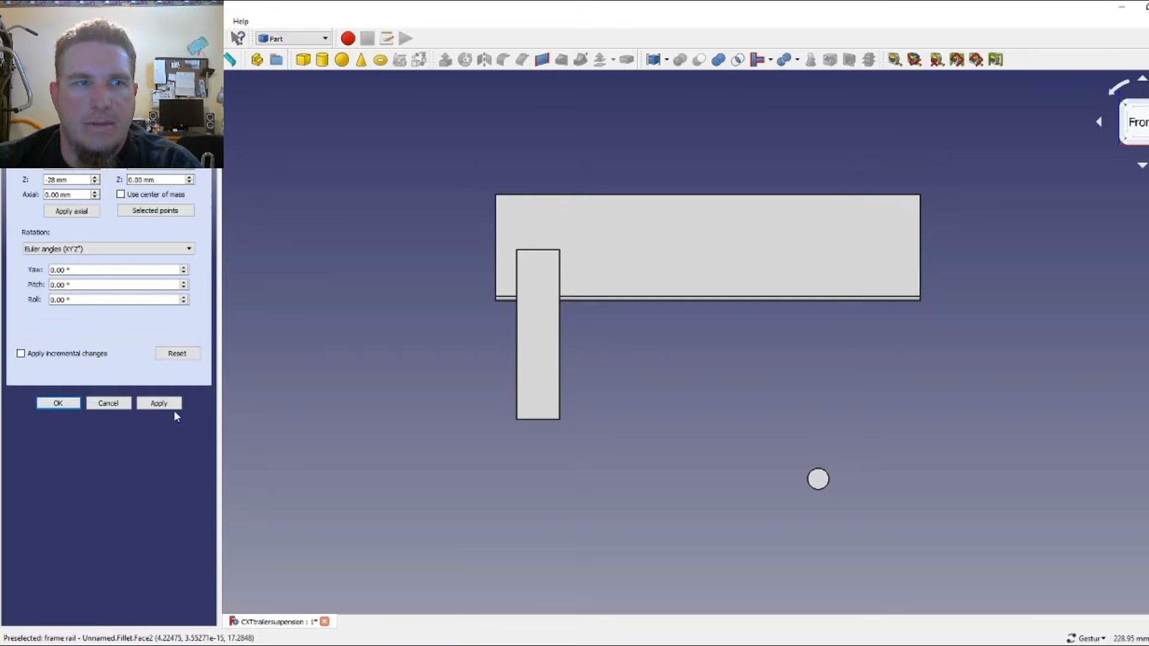
click(58, 404)
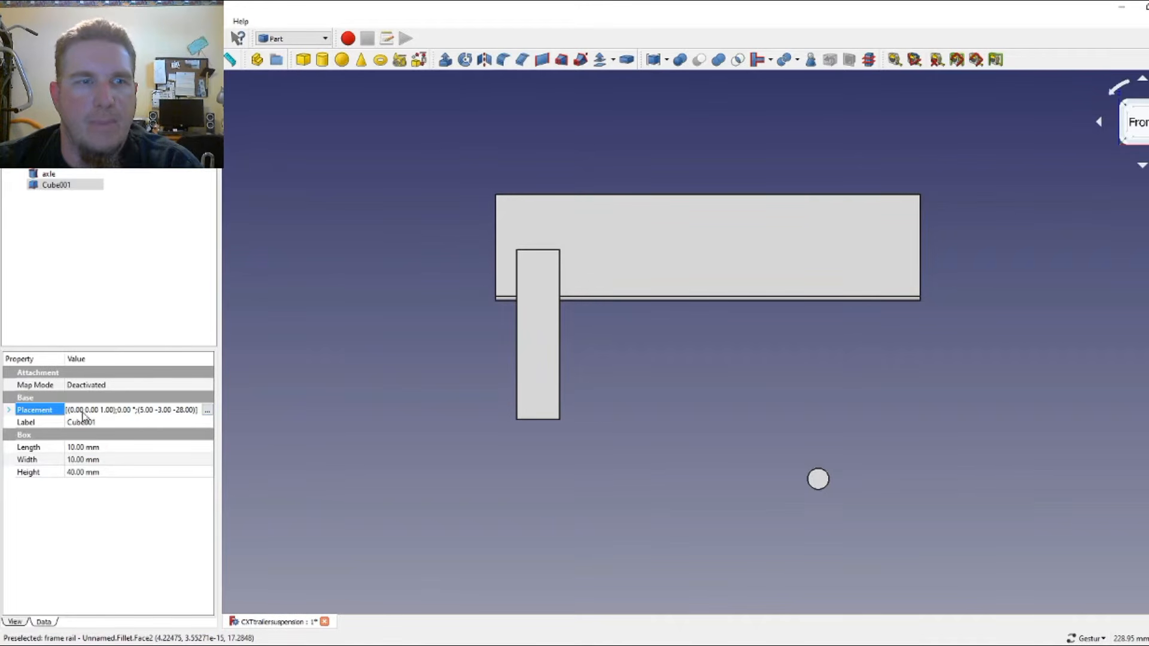
- Set the length of the cube on the frame rail to 20 mm
click(70, 449)
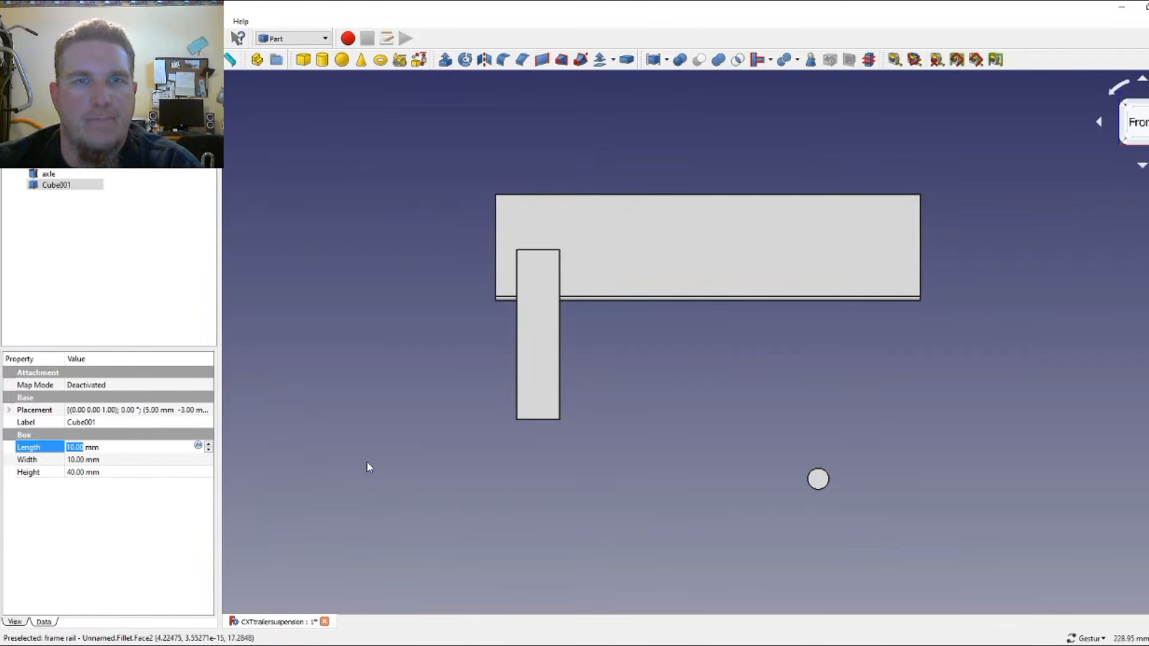
text(20)
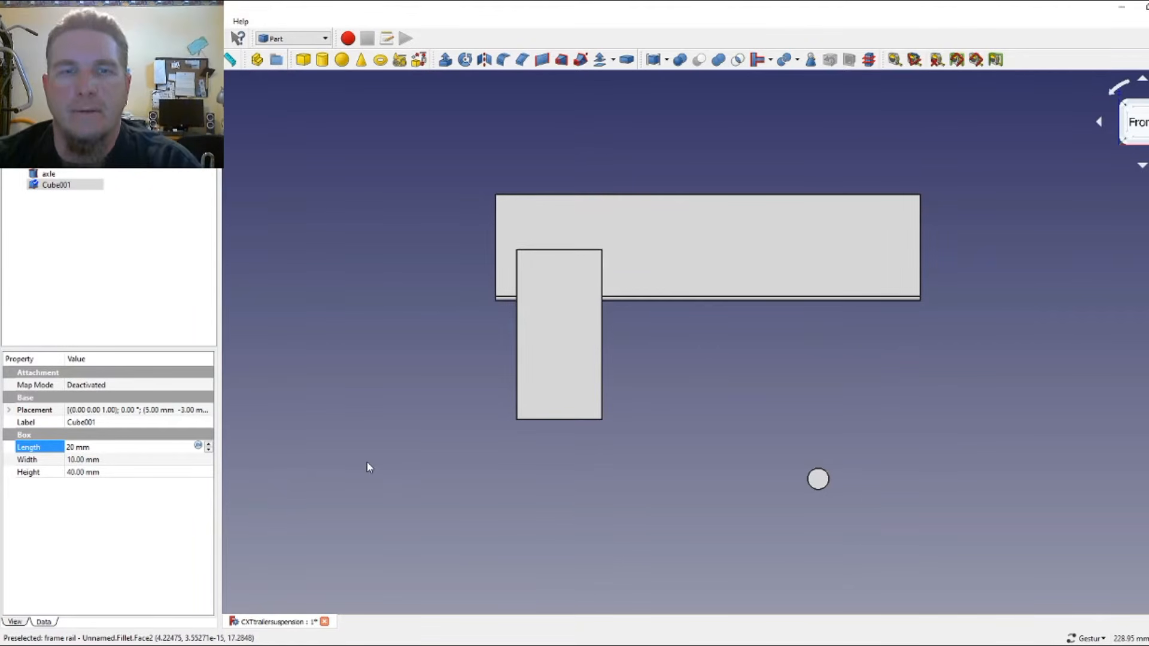
key(Return)
- Try a width of 20 mm for the cube, and settle on a width of 15 mm
drag(352, 315, 620, 313)
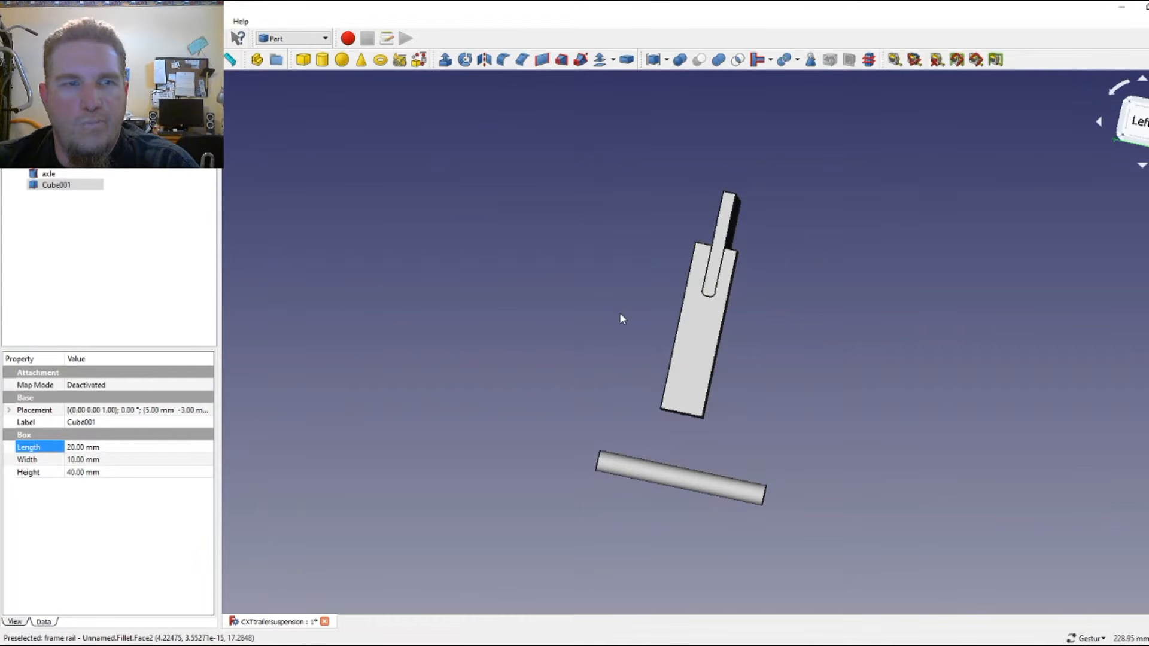
click(75, 460)
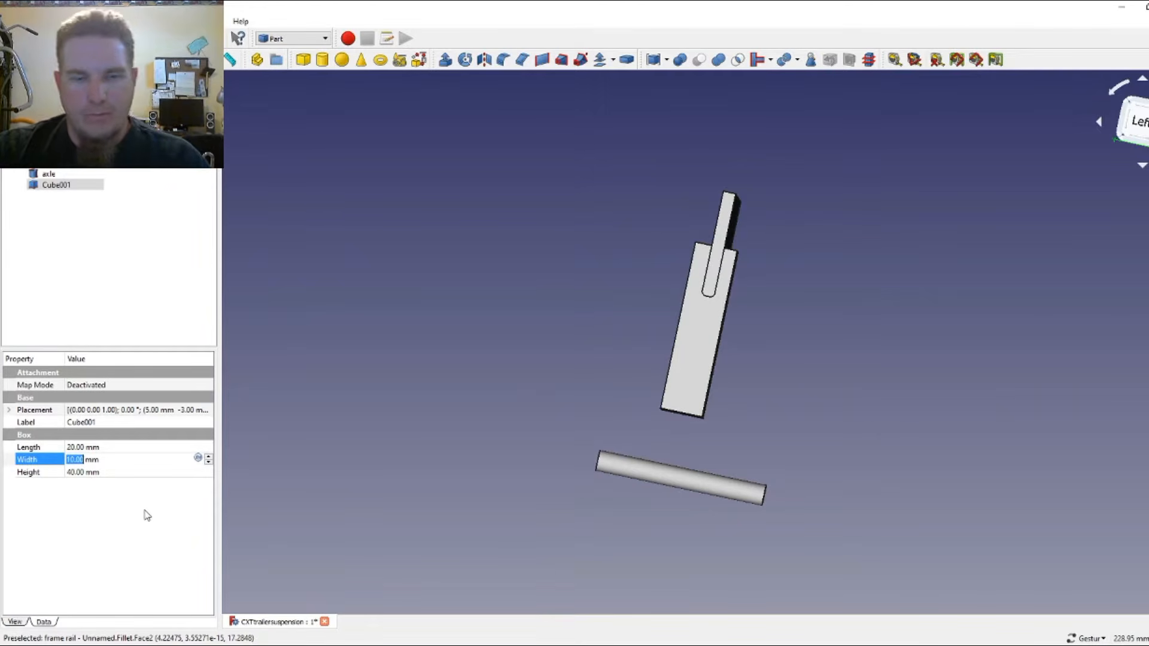
text(20)
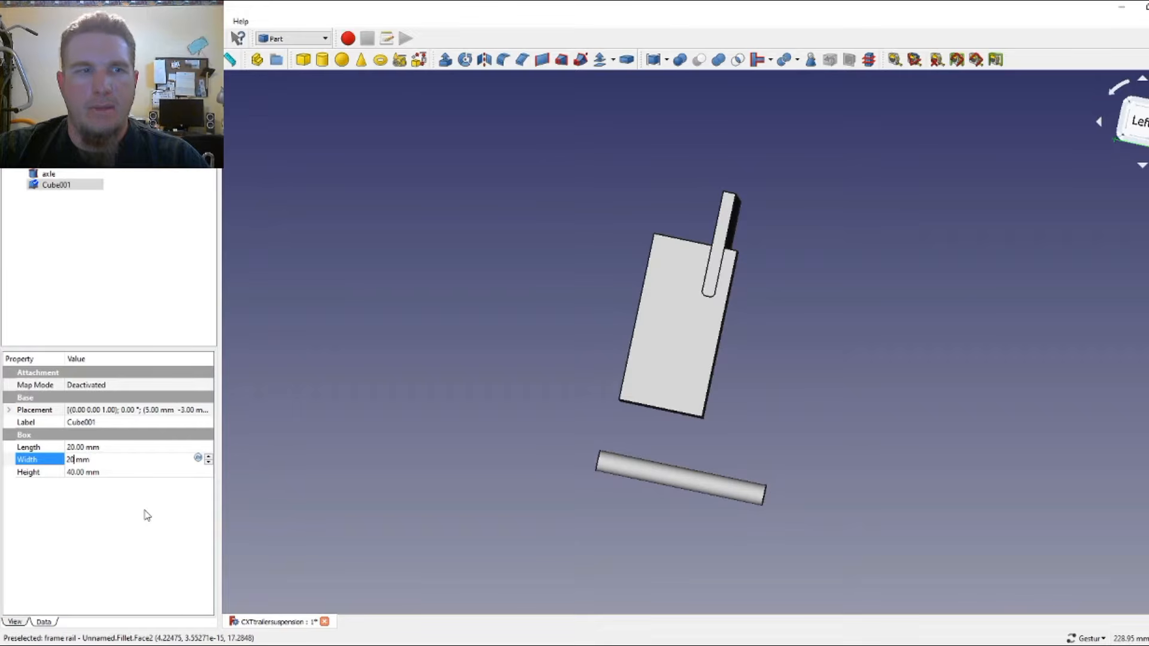
key(BackSpace)
key(BackSpace)
text(15)
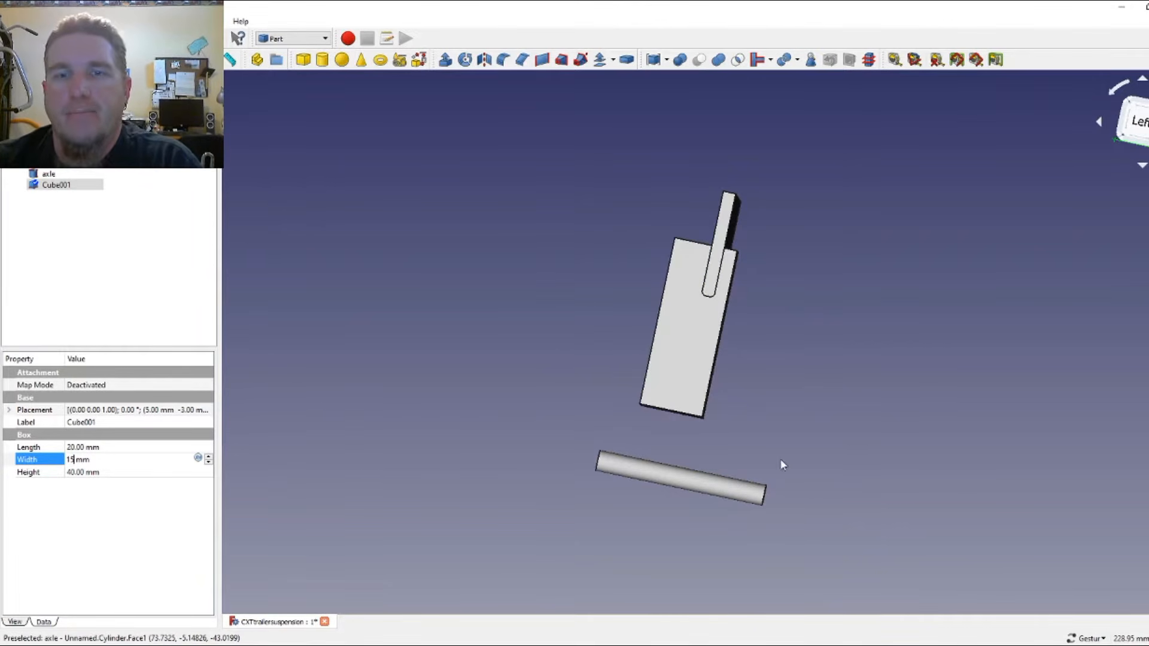
key(Return)
- Measure how far the cube overlaps the frame rail, from the rail's lower edge up to the cube's top edge
drag(864, 335, 435, 342)
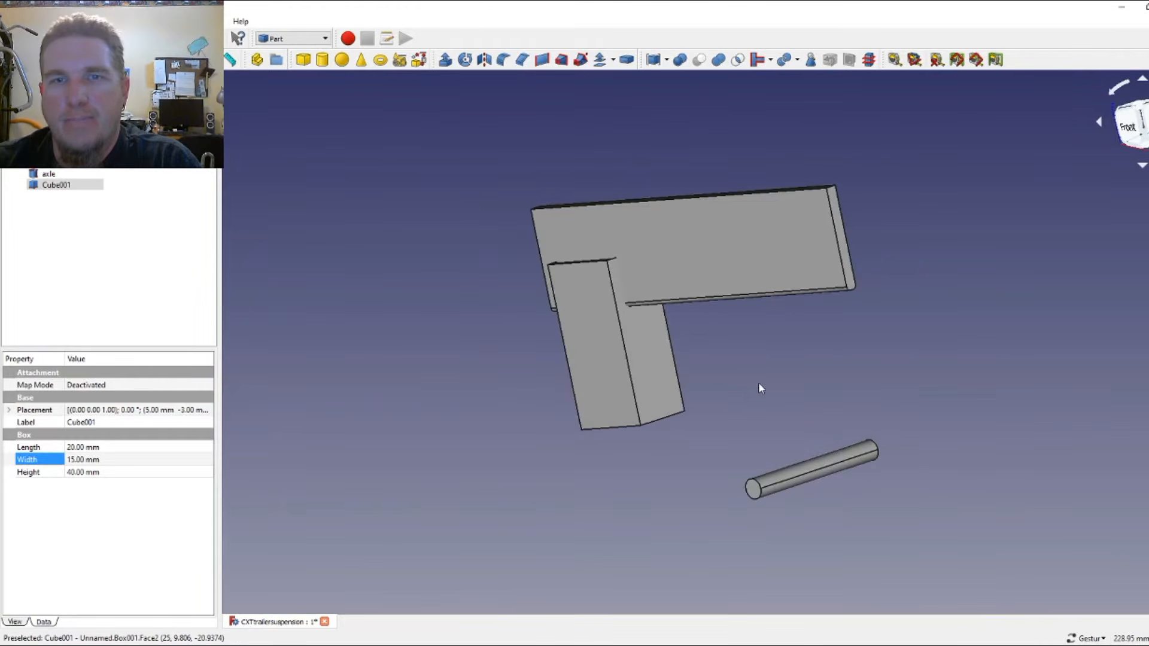
drag(758, 383, 1028, 345)
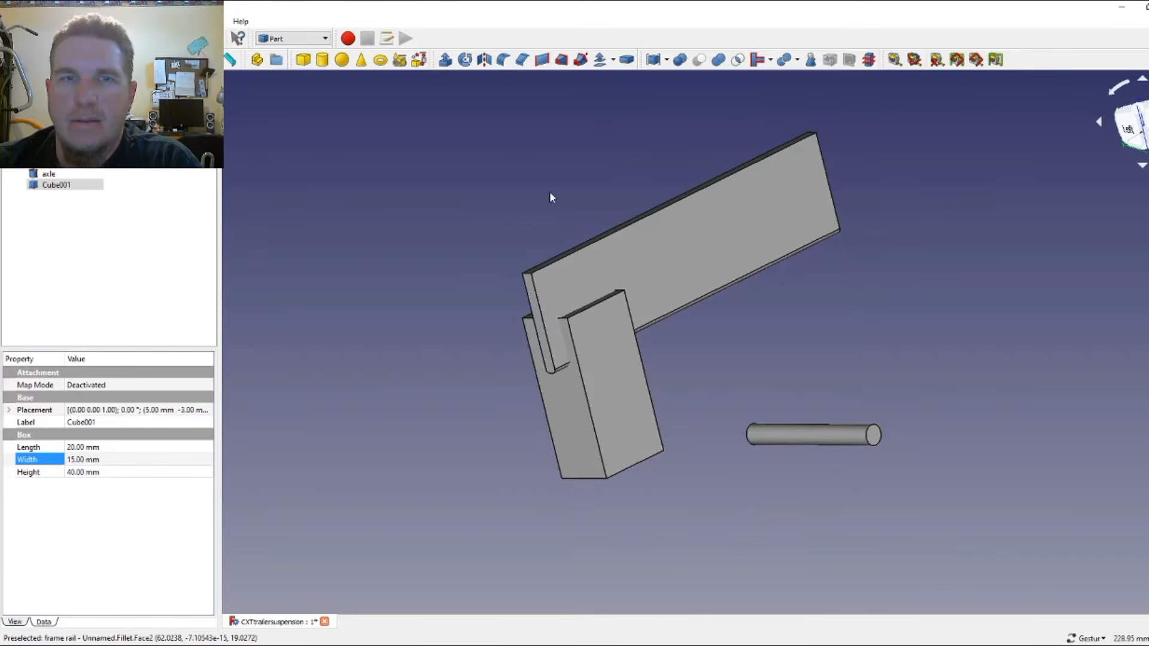
drag(549, 192, 606, 159)
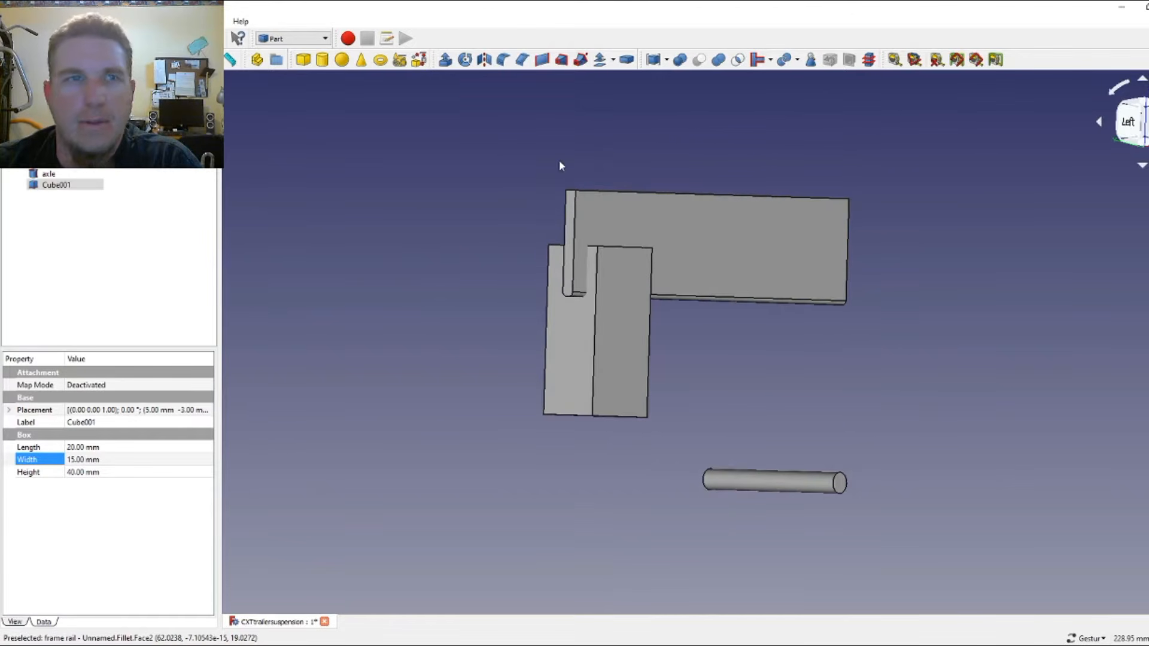
click(231, 60)
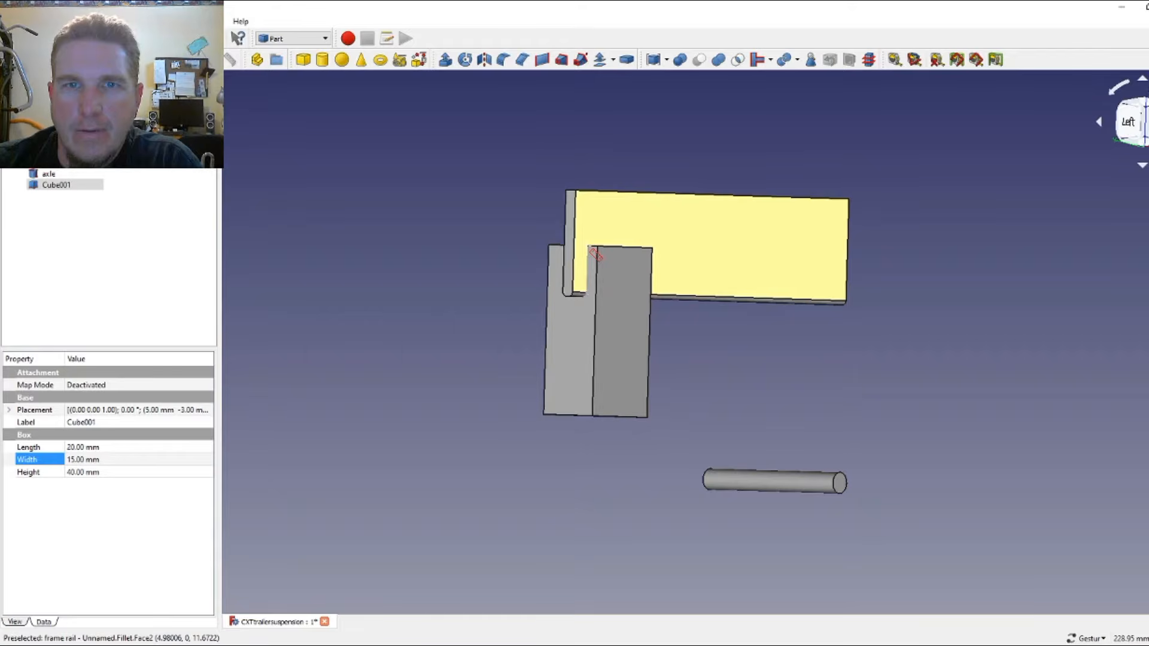
click(591, 252)
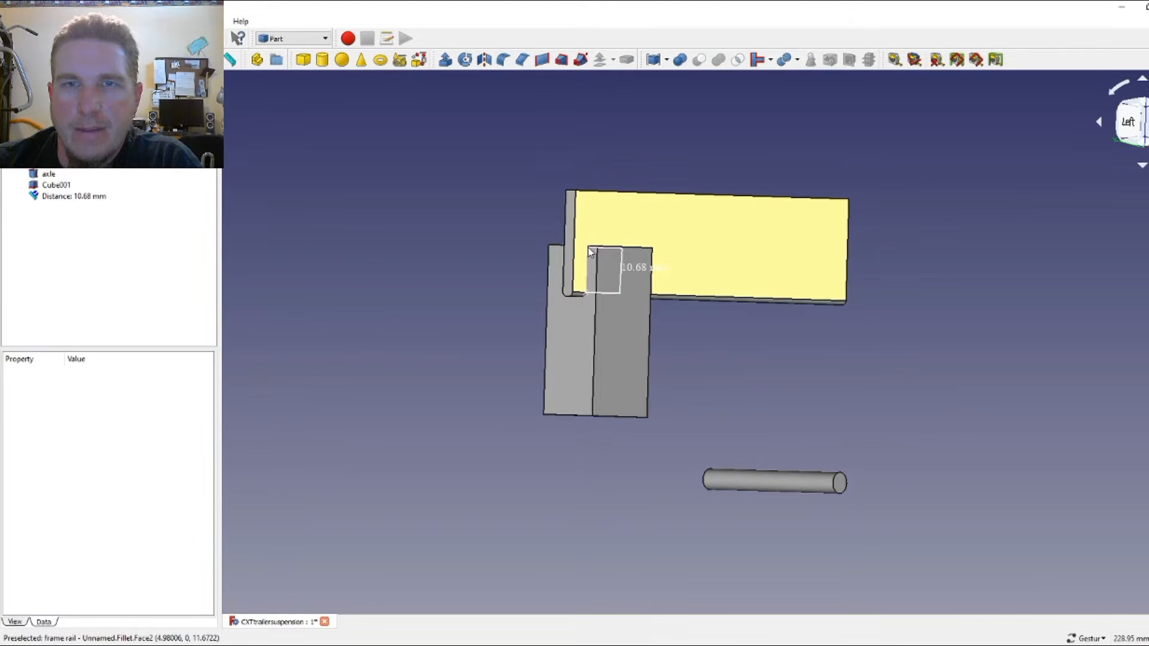
- Delete the distance measurement from the model
mouse_move(498, 296)
mouse_down()
mouse_move(417, 392)
mouse_move(375, 366)
mouse_move(392, 318)
mouse_move(450, 324)
mouse_move(517, 300)
mouse_up()
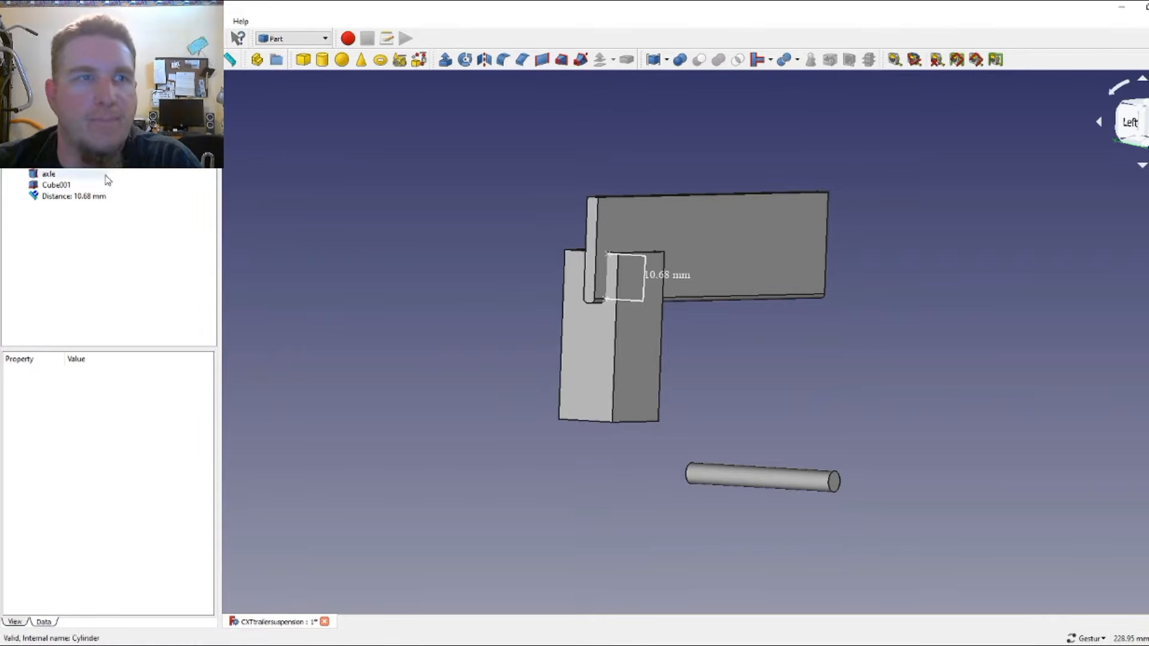
click(96, 198)
right_click(99, 199)
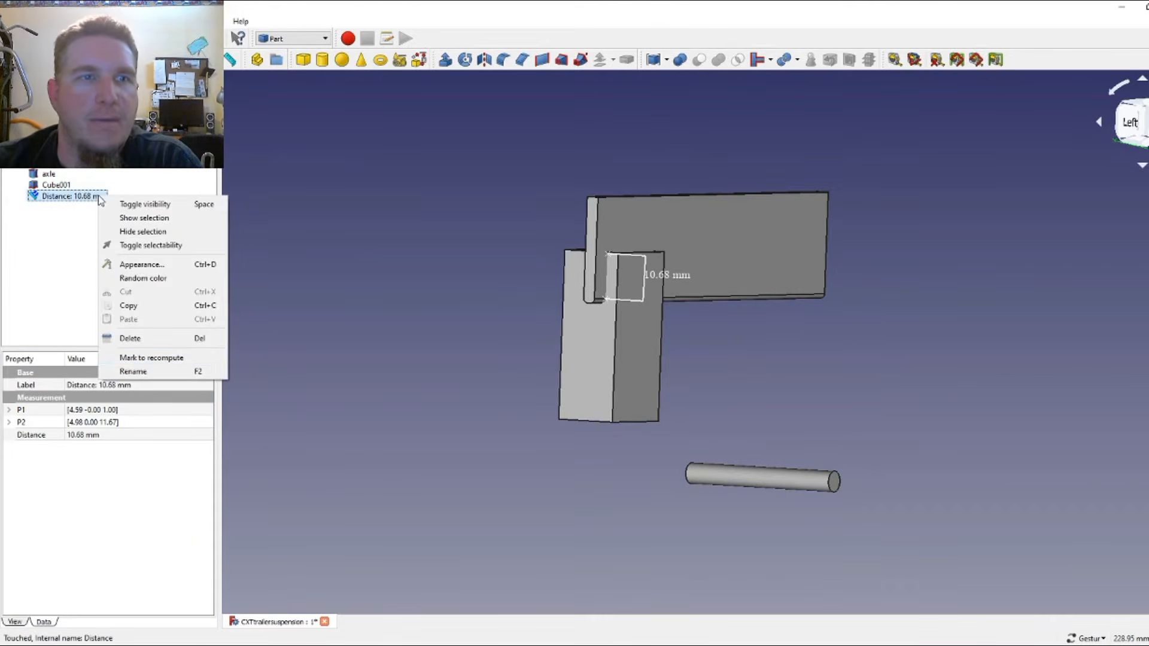
click(153, 338)
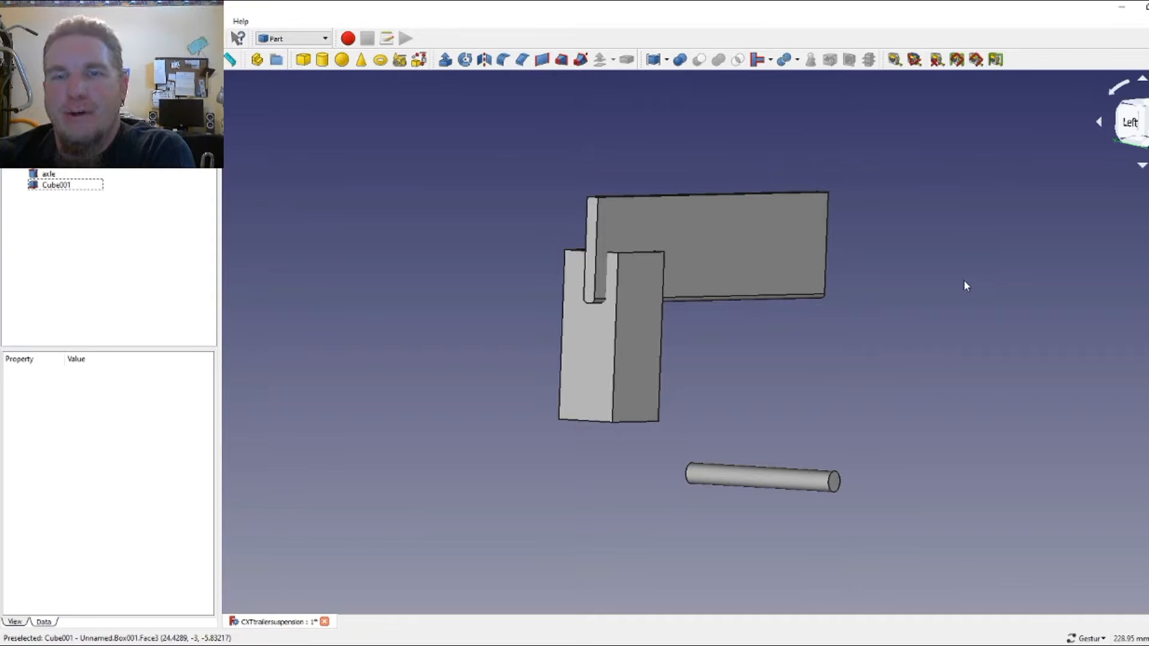
- Chamfer the cube's bottom edge nearest the close end of the frame rail with a constant length of 5 mm
drag(931, 307, 816, 434)
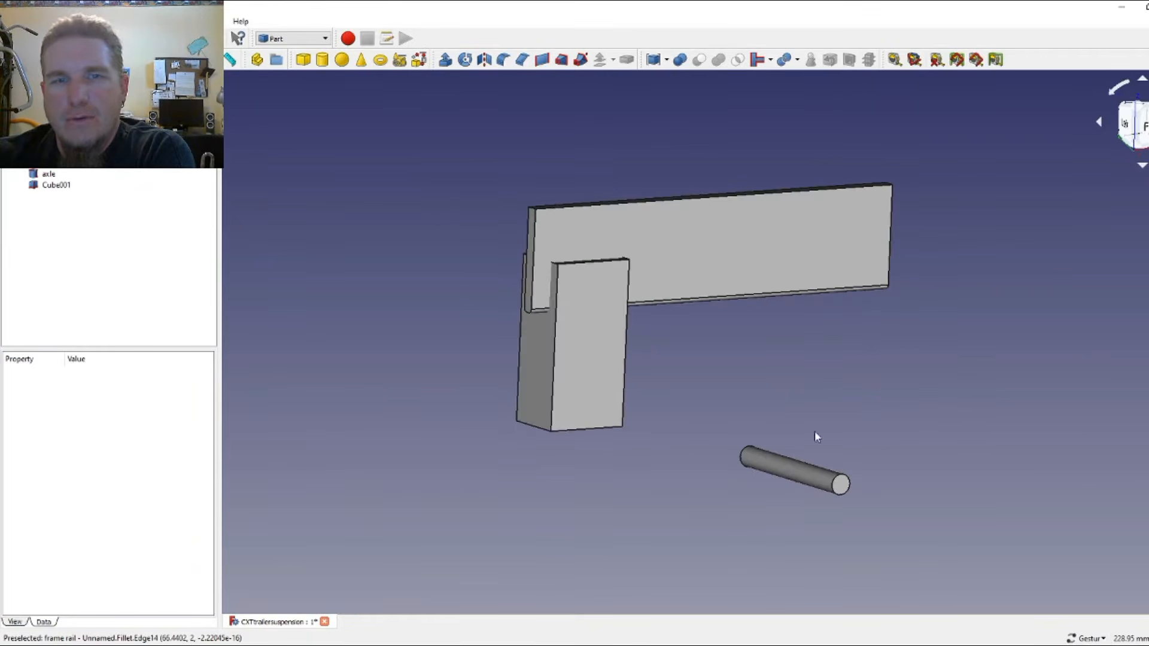
click(533, 430)
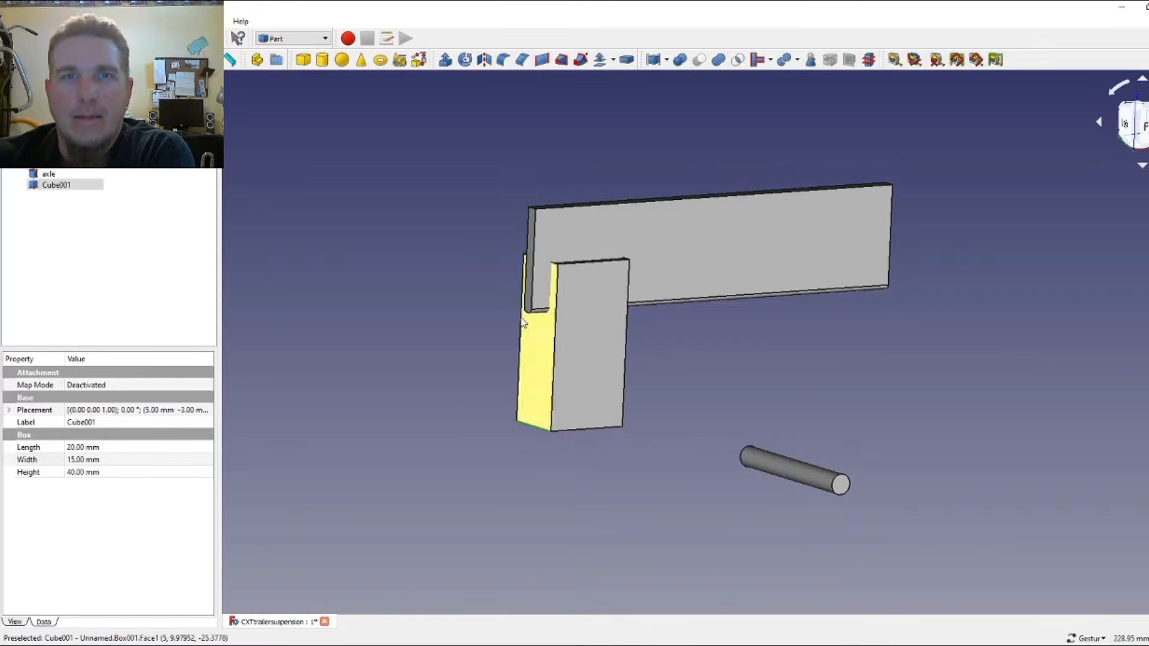
click(524, 61)
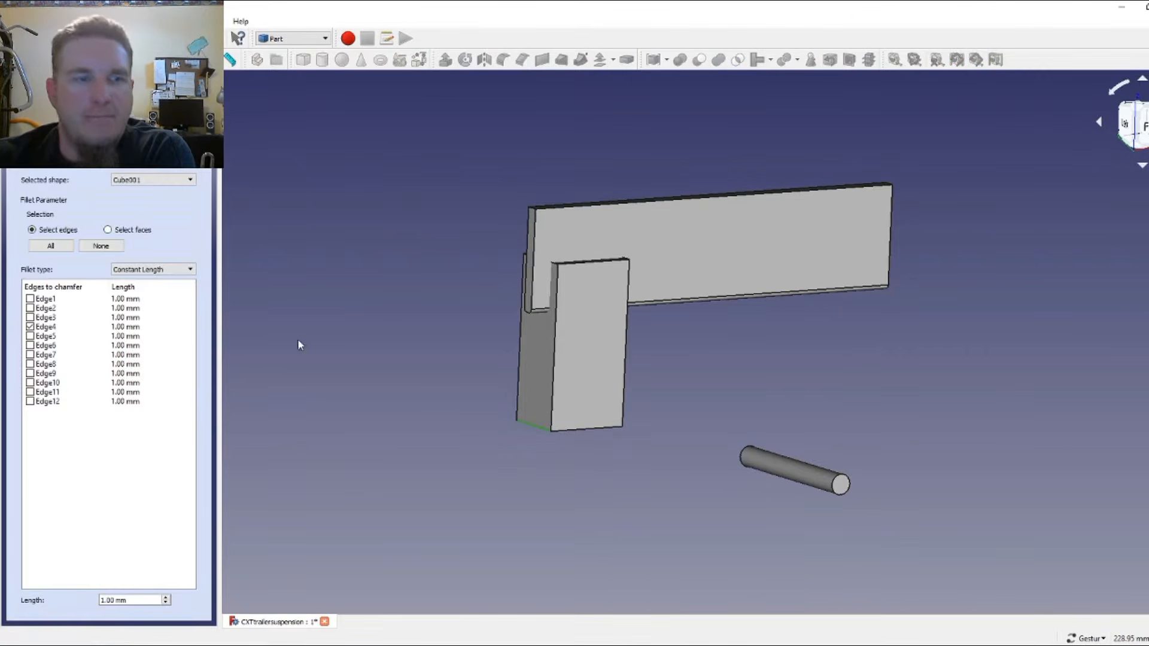
click(103, 600)
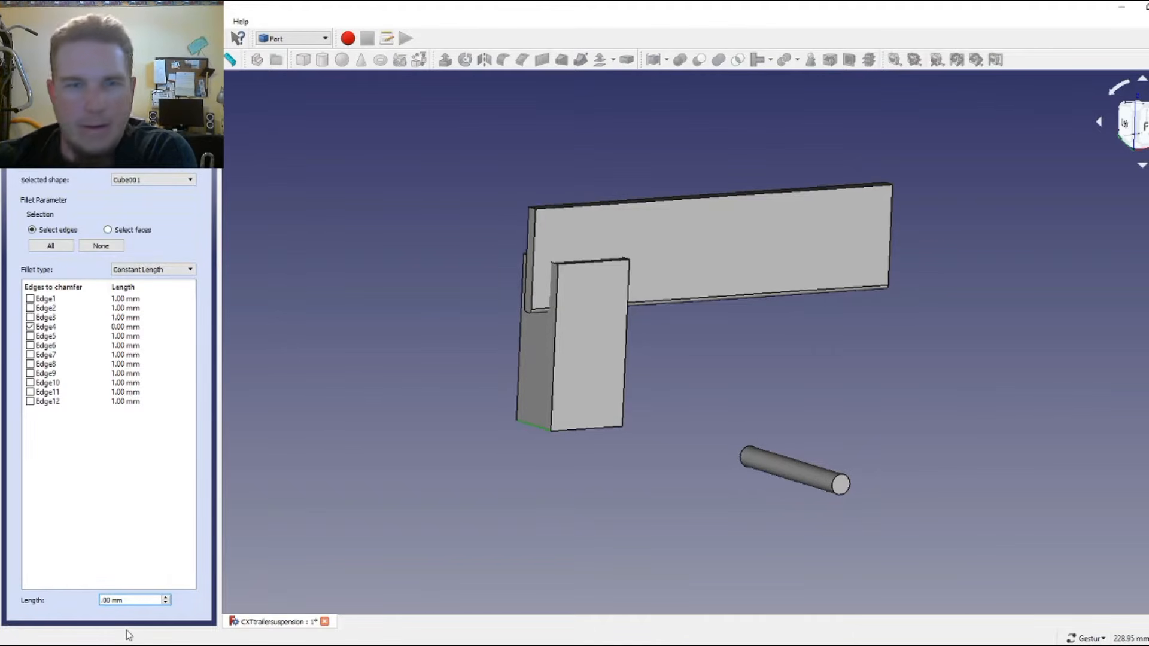
text(5)
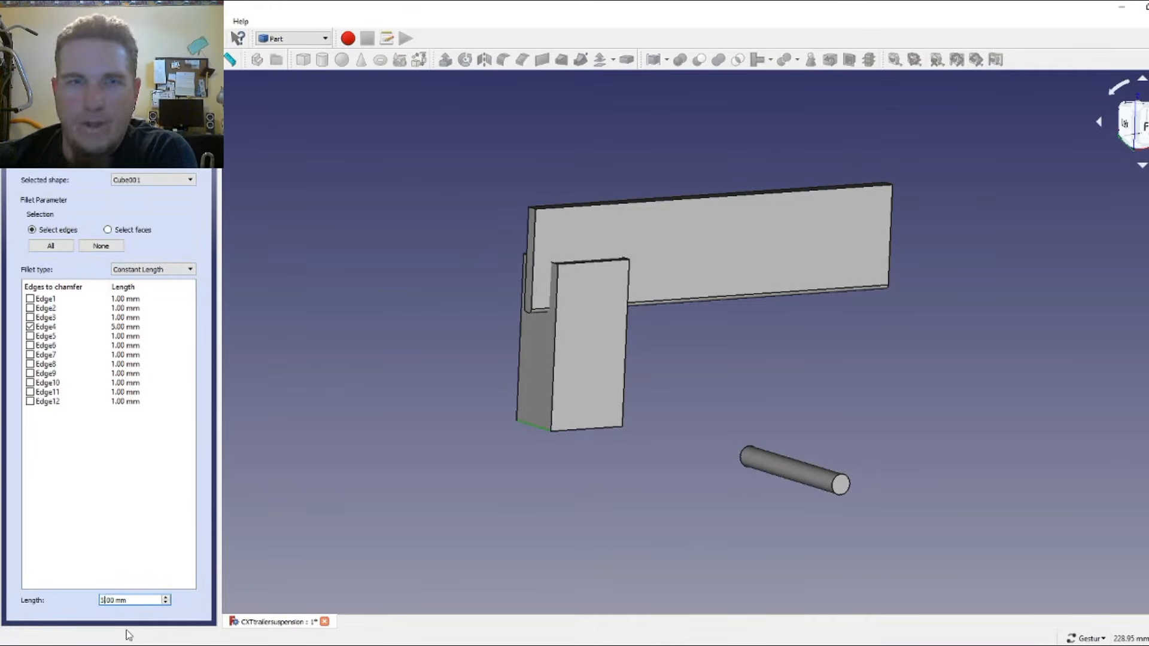
click(85, 118)
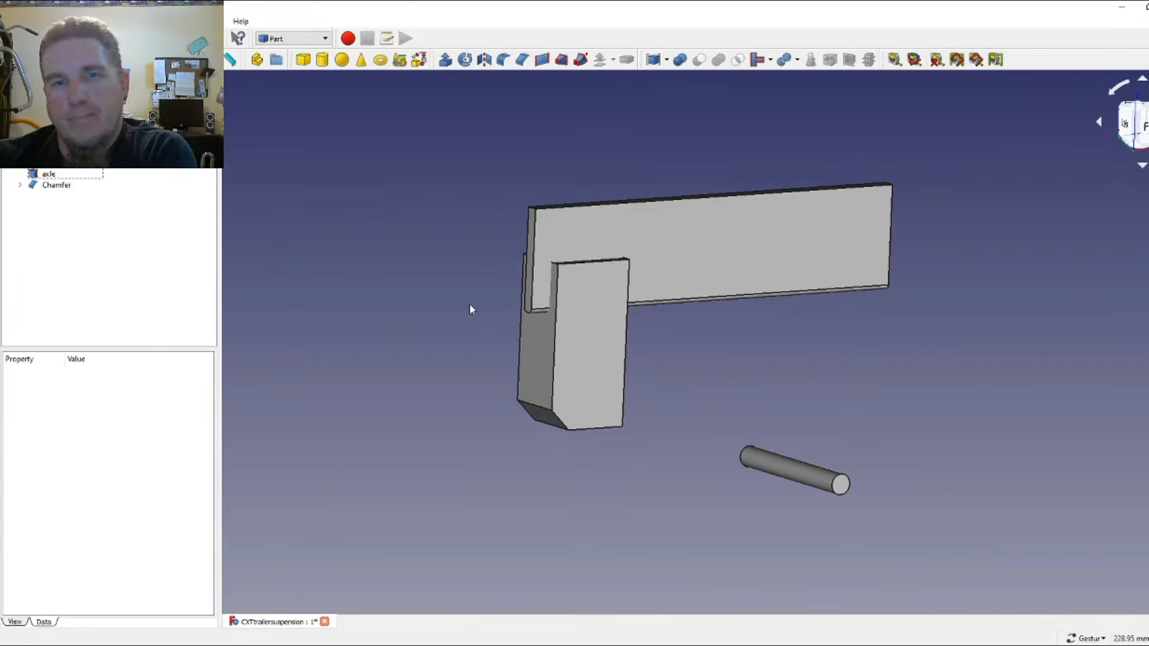
- Chamfer the opposite bottom edge of the box, on the side facing the axle, with a constant length of 2 mm
key(1)
drag(358, 289, 417, 291)
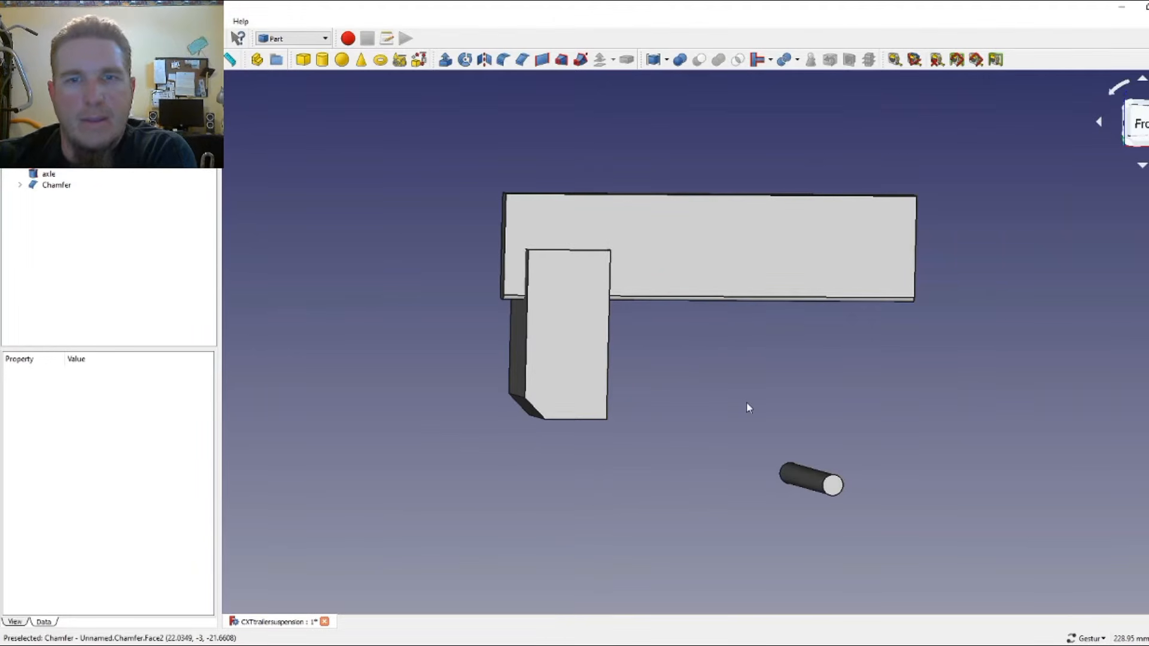
drag(748, 405, 571, 406)
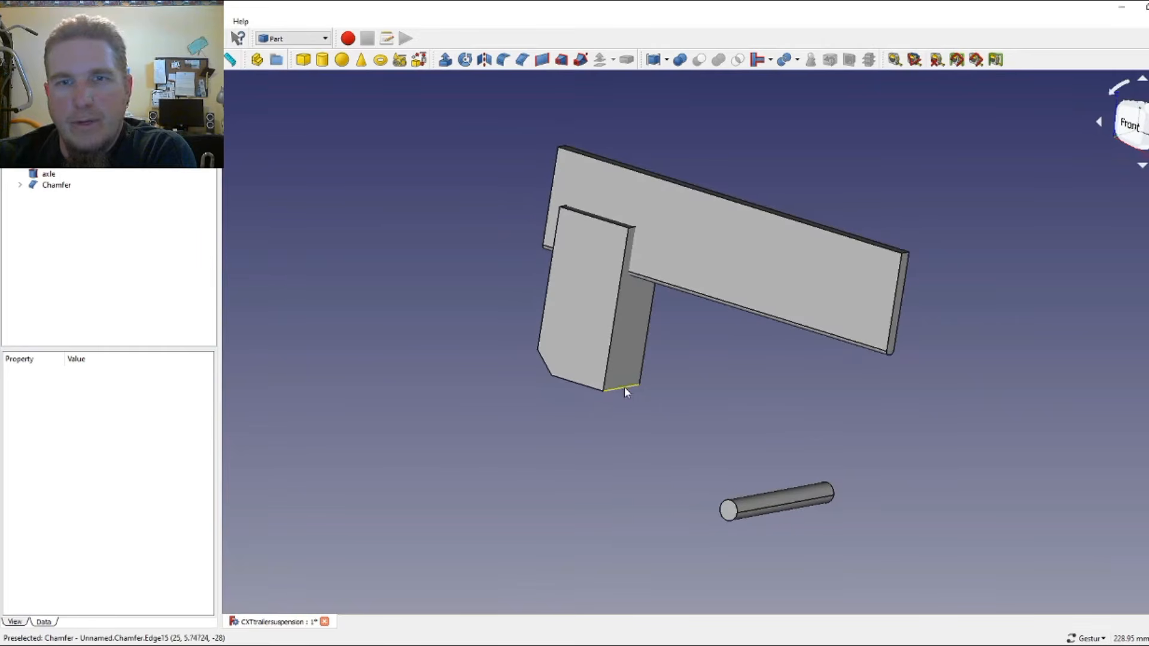
click(624, 388)
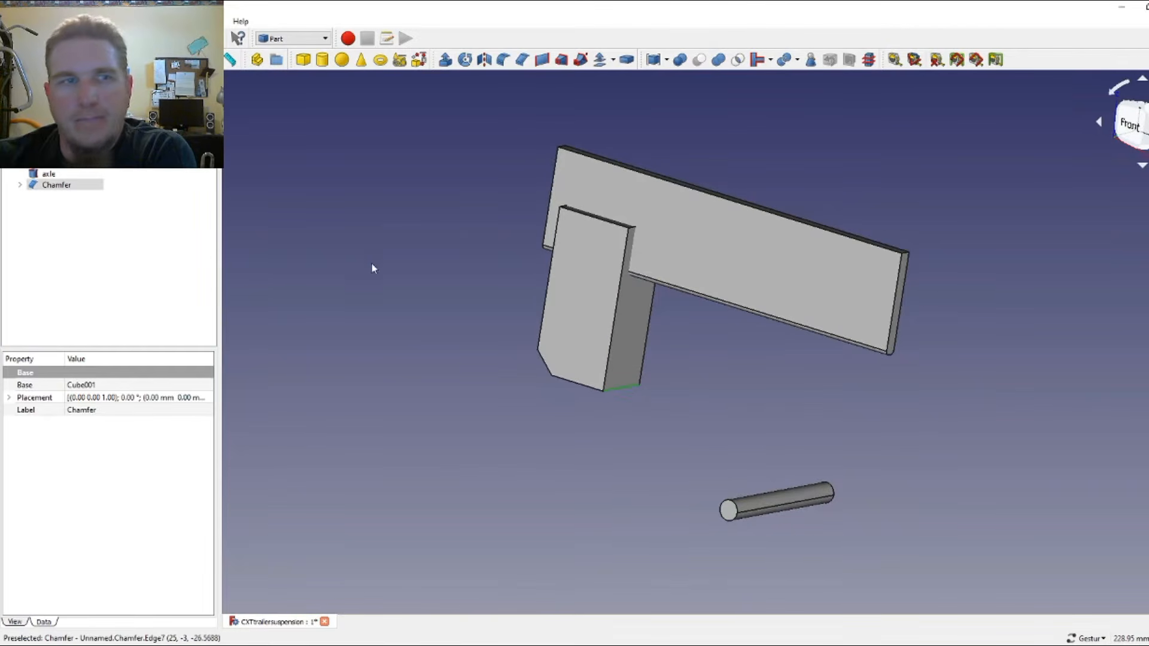
click(522, 59)
click(104, 600)
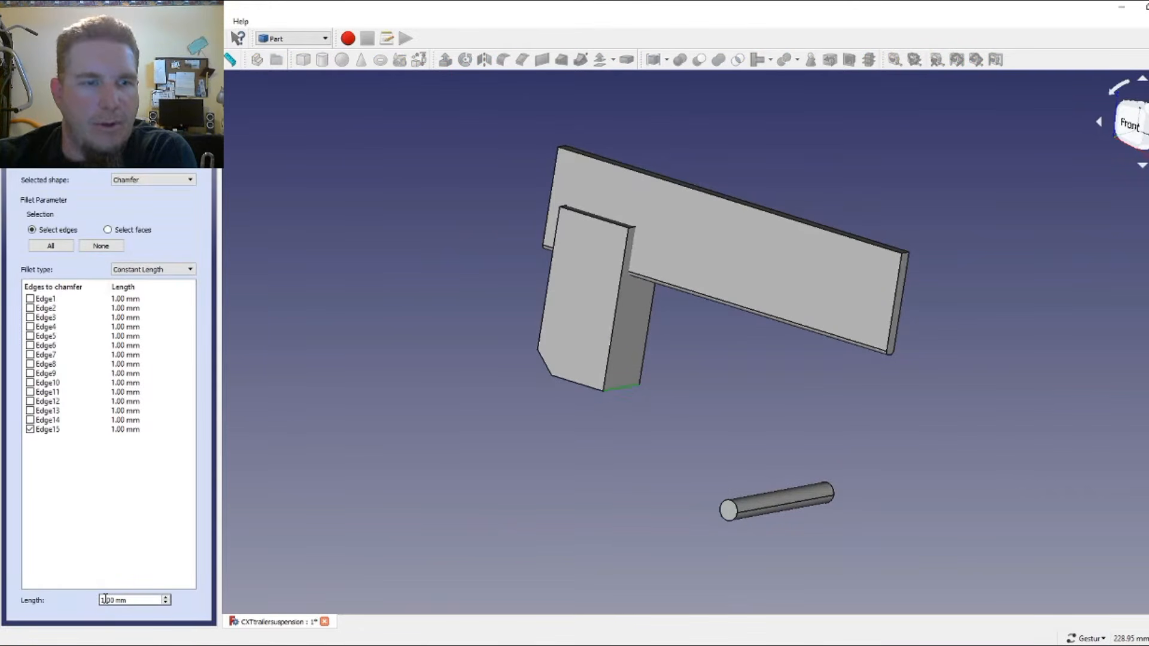
key(BackSpace)
text(2)
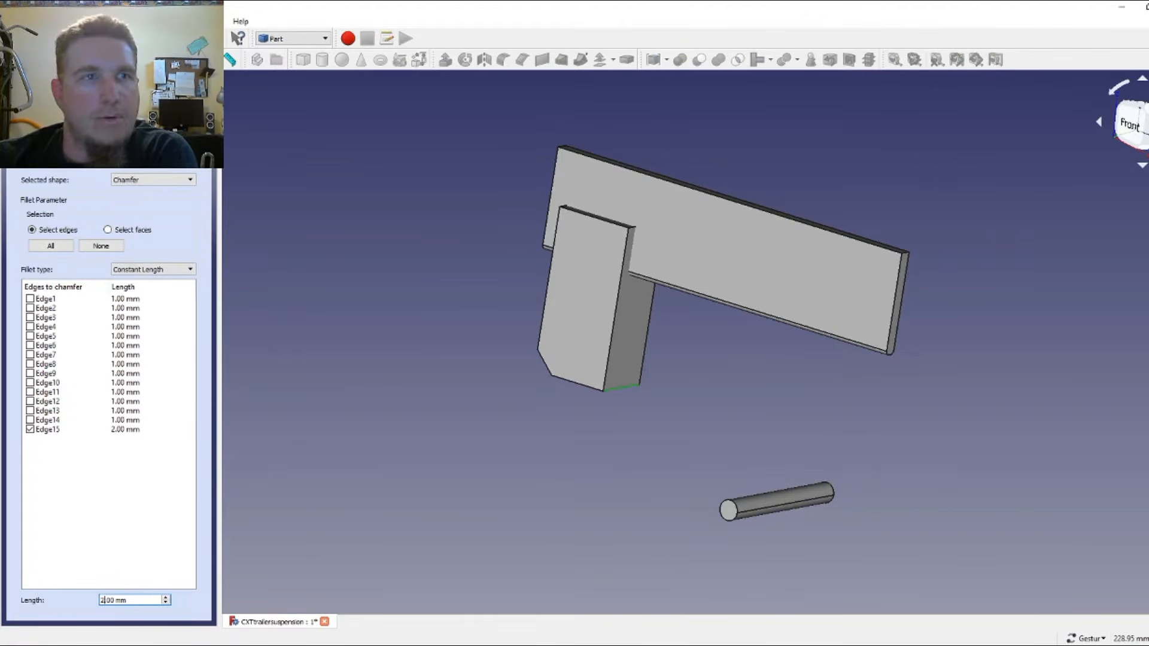
key(Return)
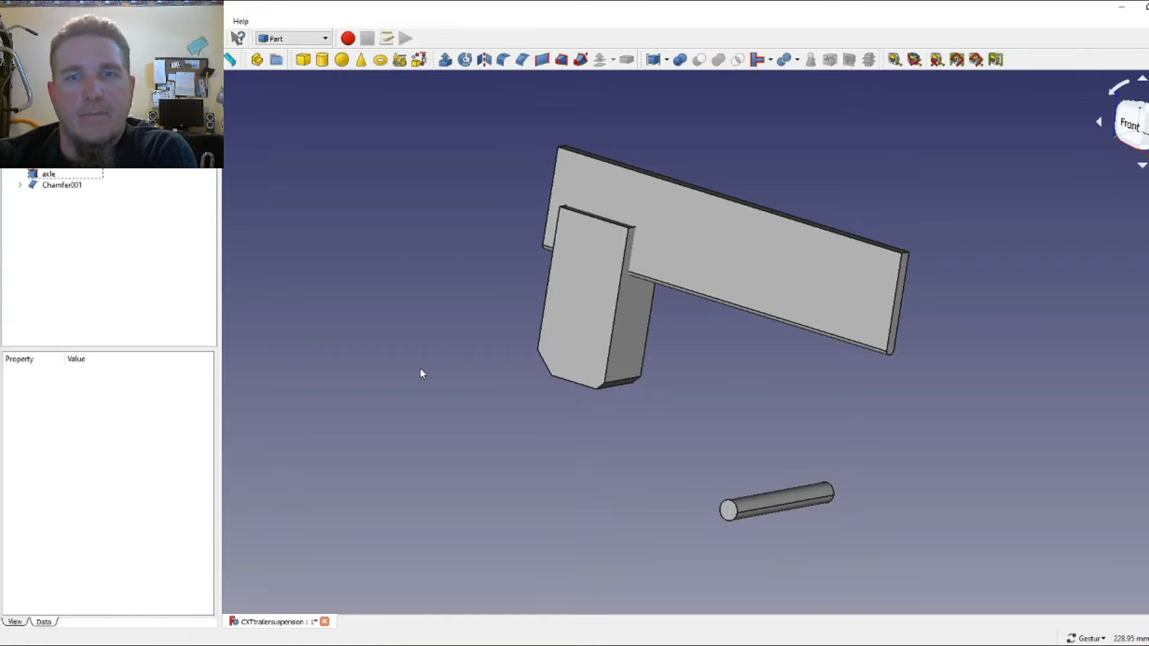
drag(420, 374, 724, 418)
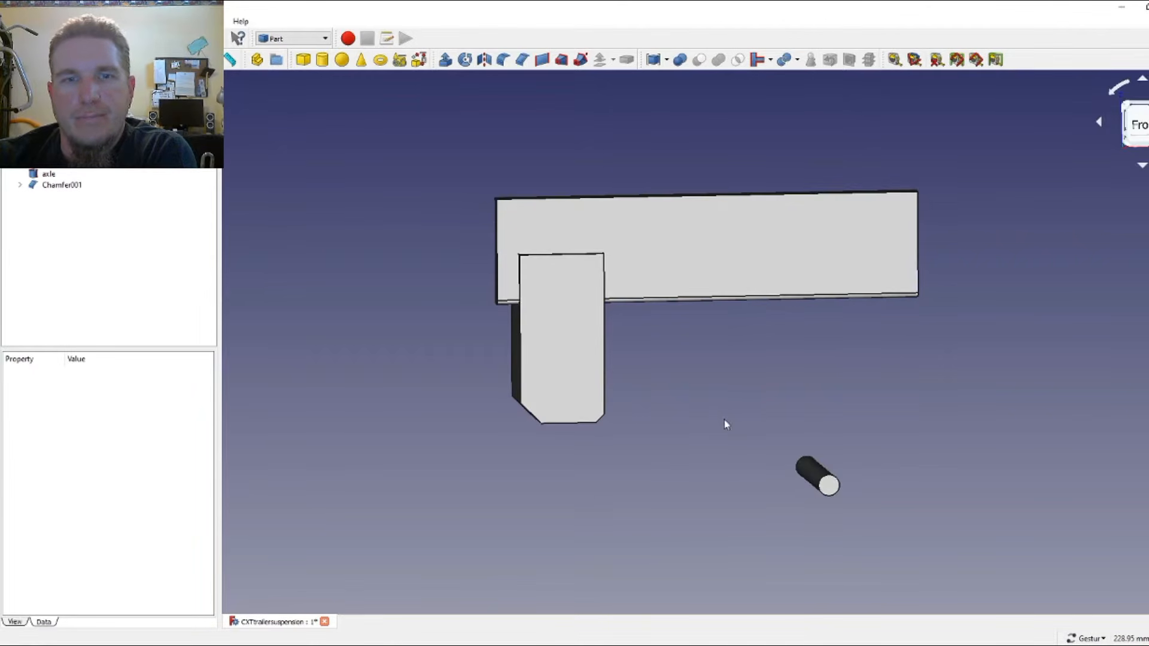
- Add a new cube primitive to the model alongside the chamfered hanger and select it
drag(538, 359, 557, 329)
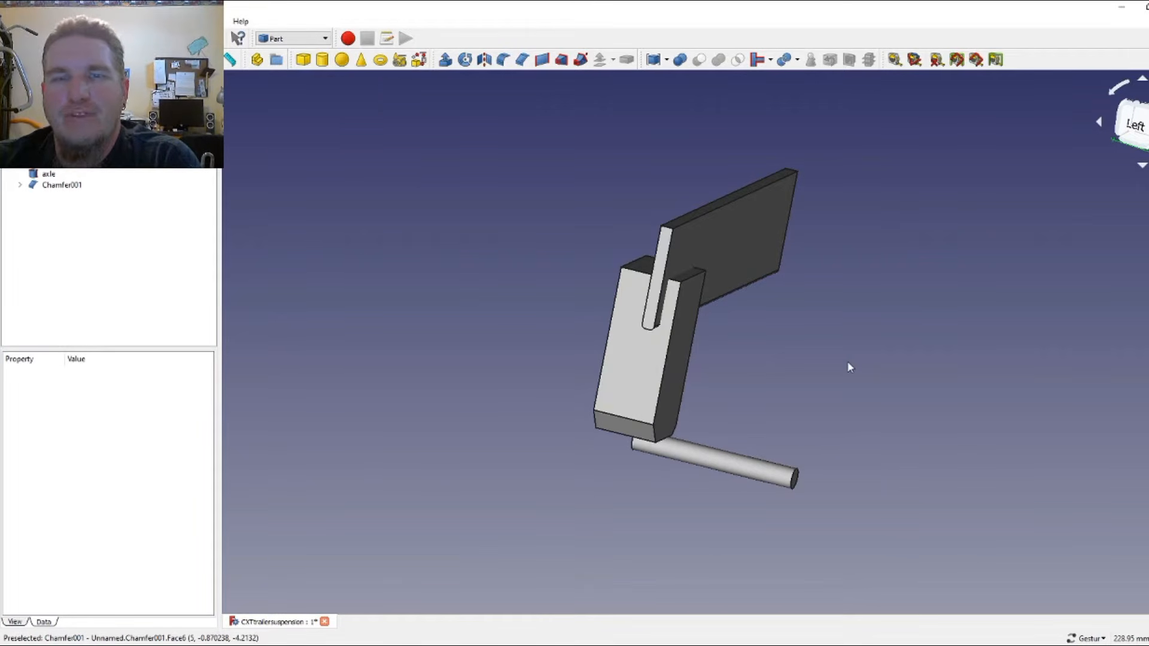
drag(849, 364, 452, 308)
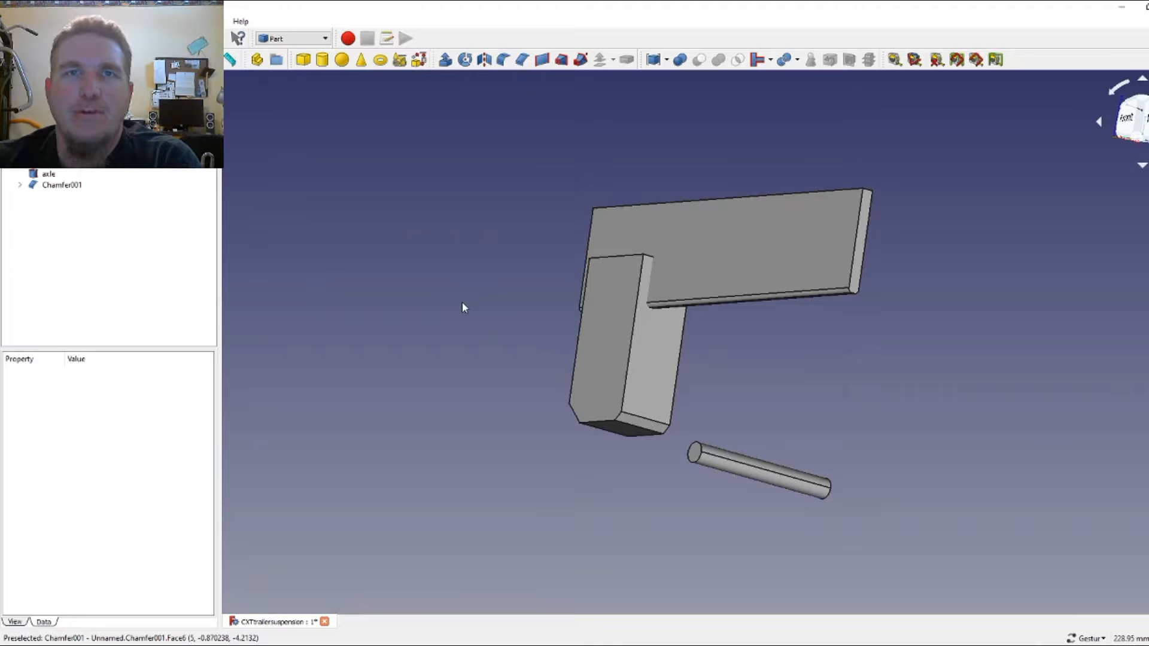
click(303, 60)
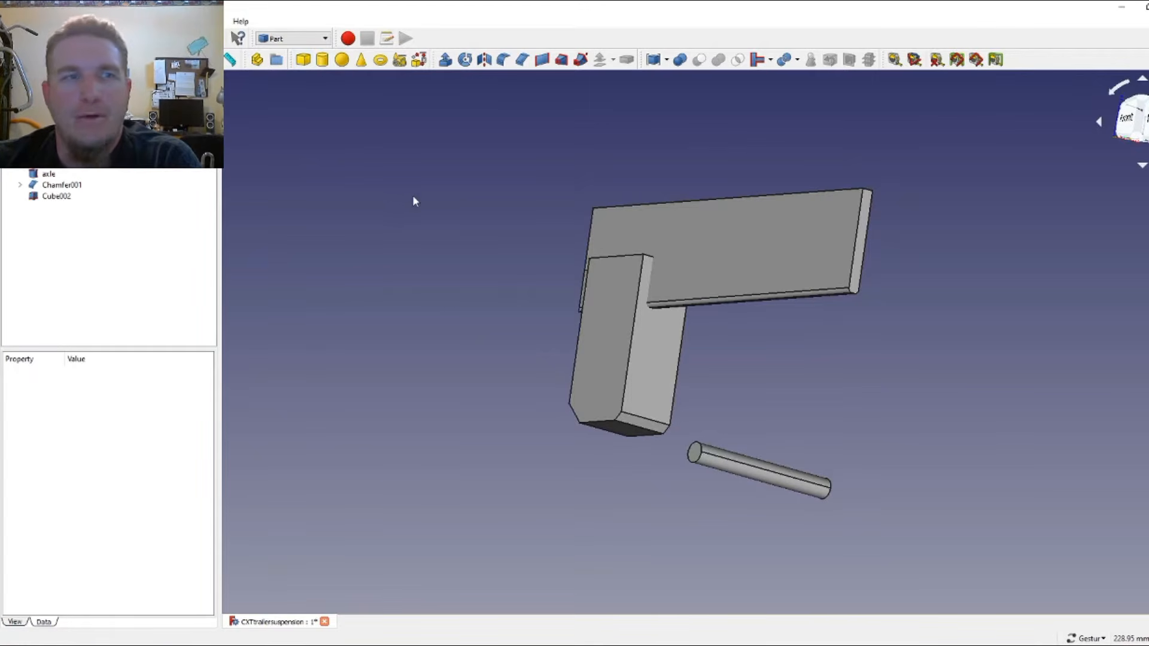
click(65, 198)
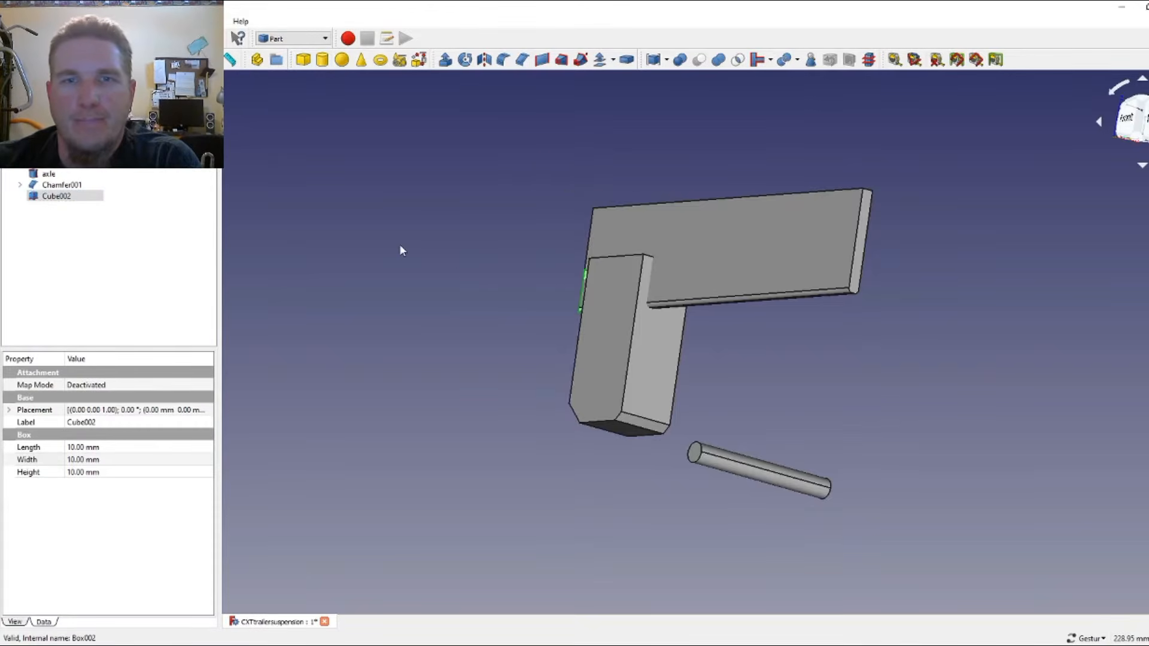
drag(399, 250, 635, 350)
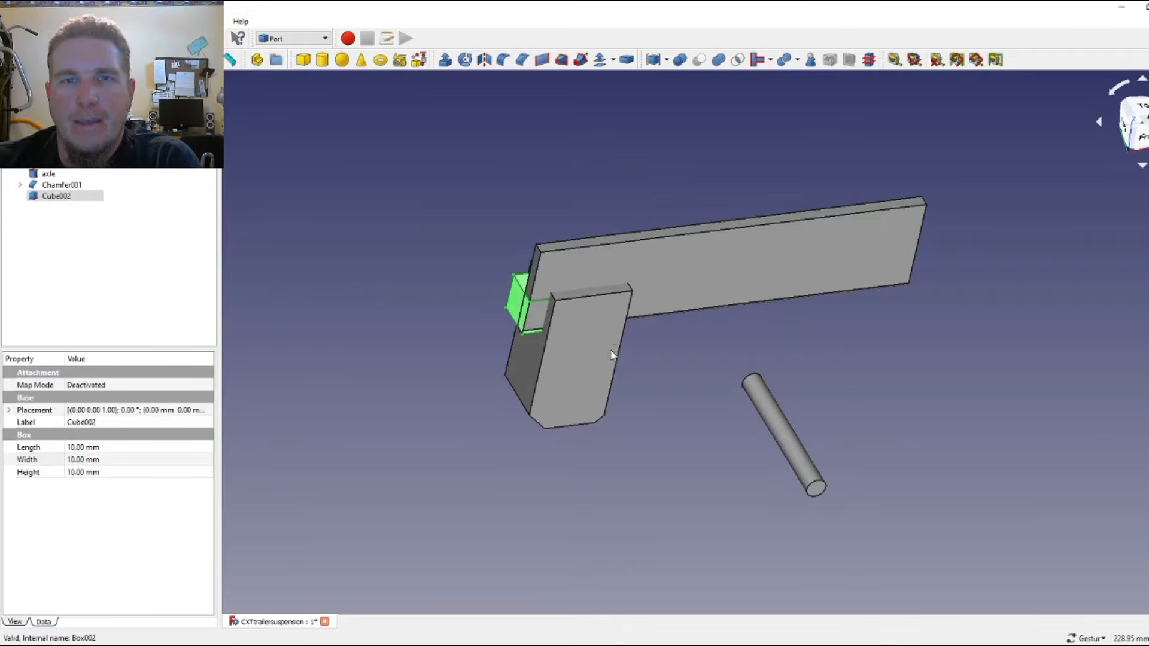
- Move the new cube to the hanger's lower corner facing the axle, at X 17 mm, Y -1 mm, Z -33 mm
right_click(61, 199)
click(78, 207)
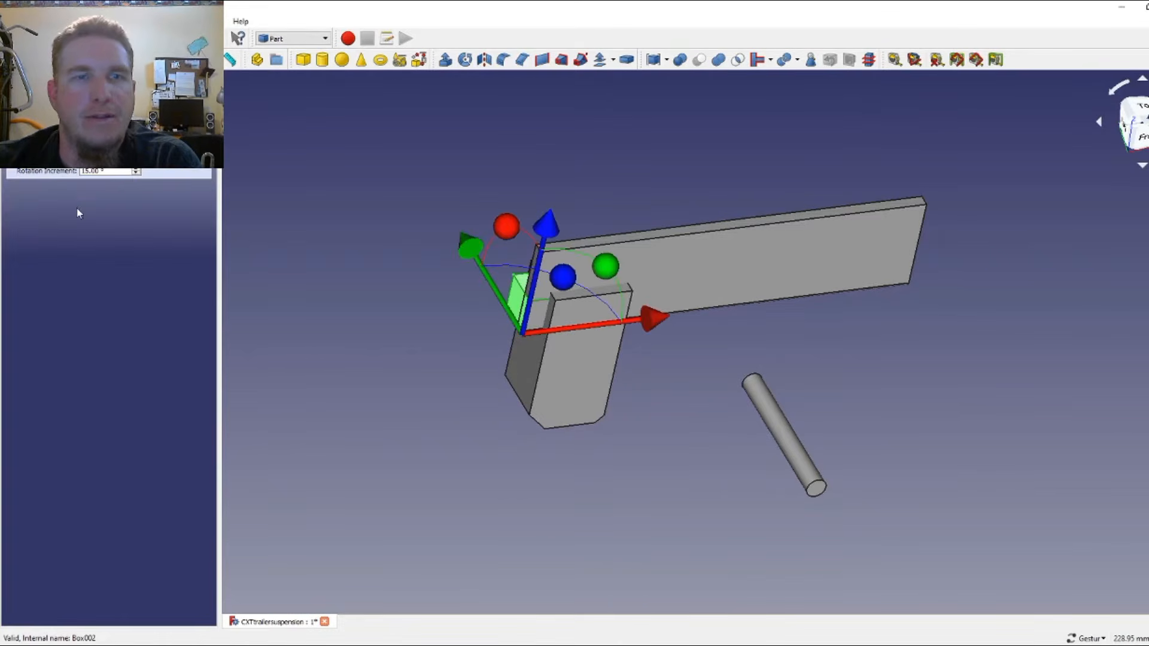
drag(547, 227, 518, 341)
drag(446, 361, 457, 377)
mouse_move(589, 395)
mouse_down()
mouse_move(604, 404)
mouse_move(574, 377)
mouse_move(472, 350)
mouse_move(577, 382)
mouse_up()
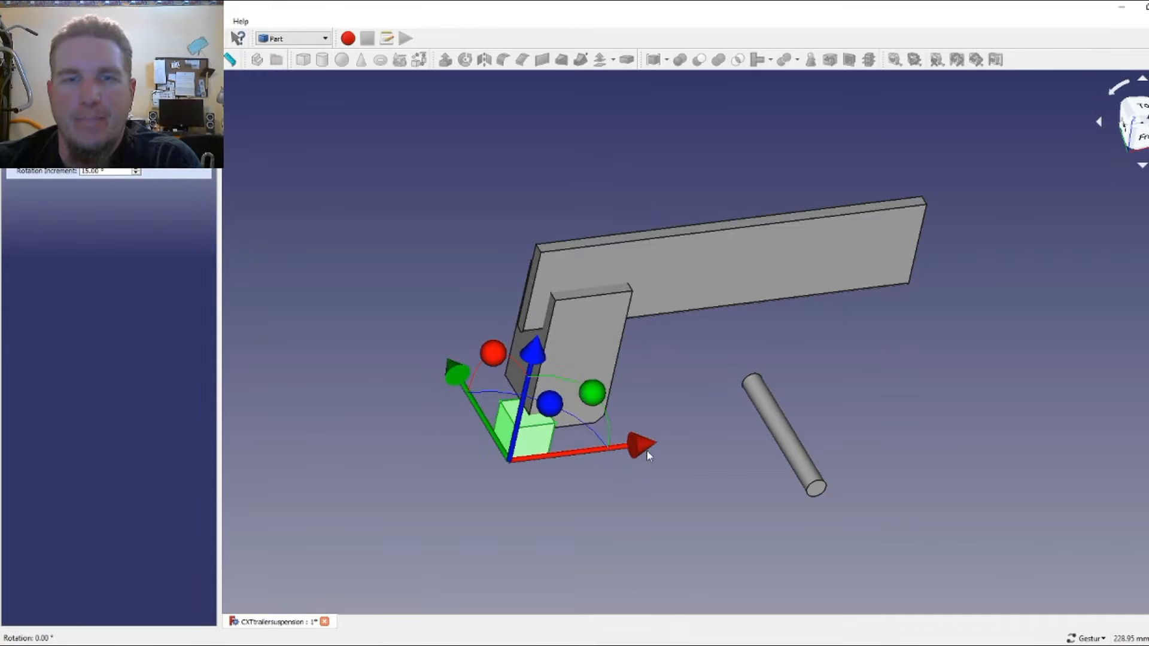
drag(643, 451, 707, 440)
drag(515, 371, 491, 352)
drag(881, 356, 504, 359)
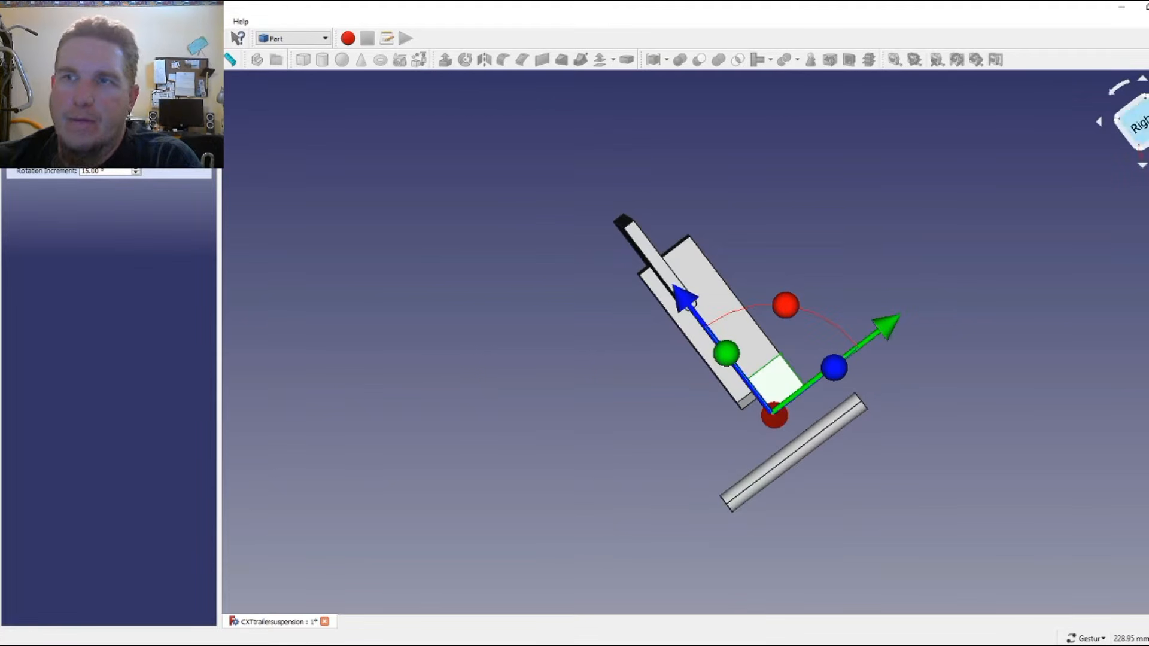
key(3)
drag(867, 443, 851, 444)
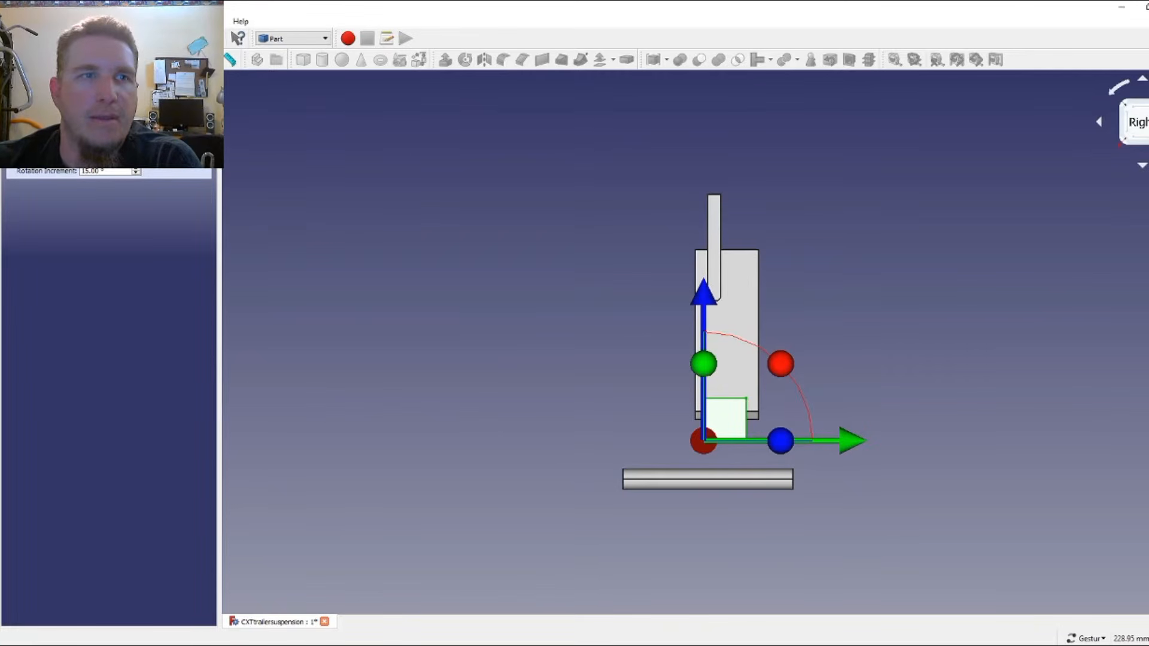
click(109, 113)
- Set the width of the new cube at the hanger's bottom to 8 mm
drag(515, 338, 845, 324)
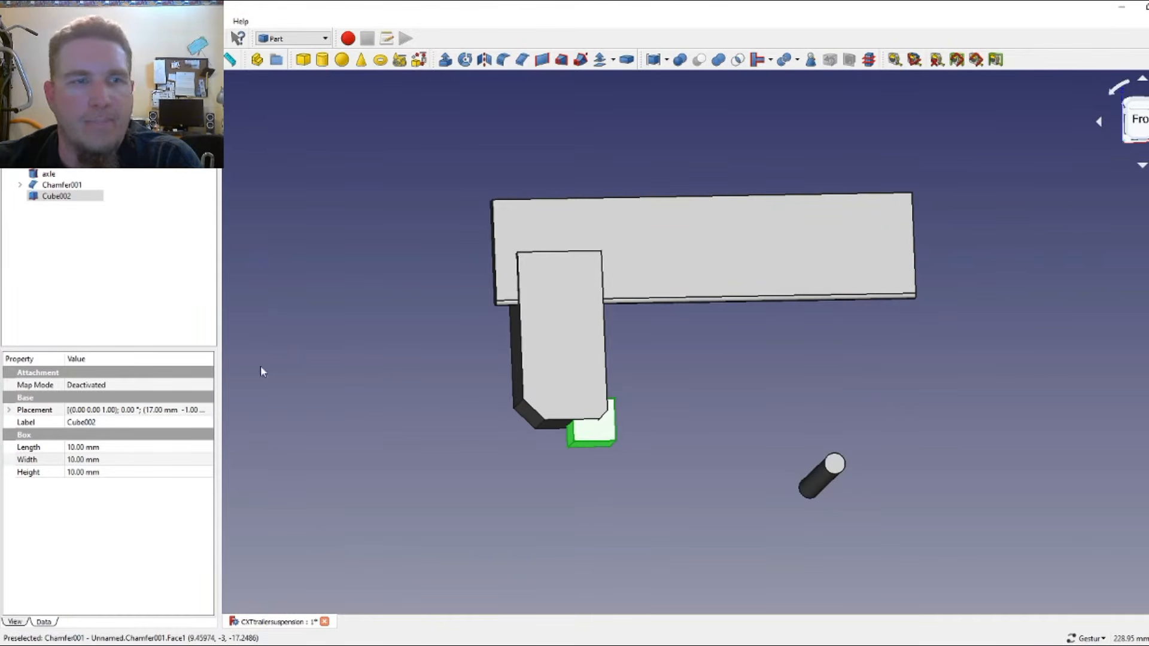
click(75, 449)
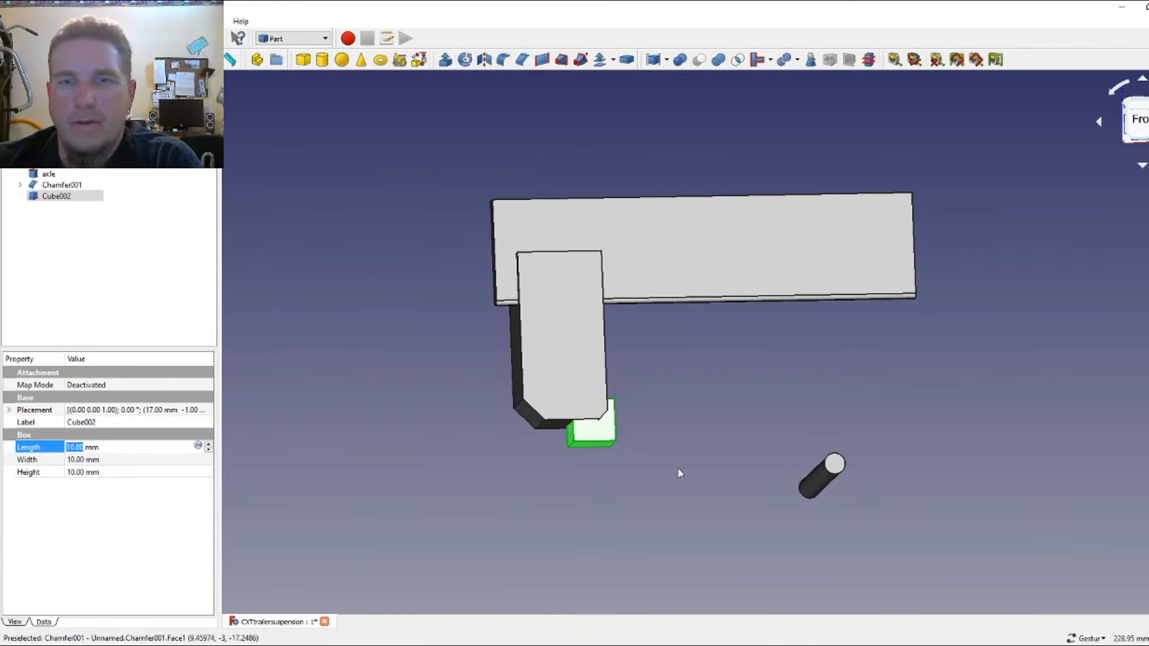
drag(680, 474, 756, 426)
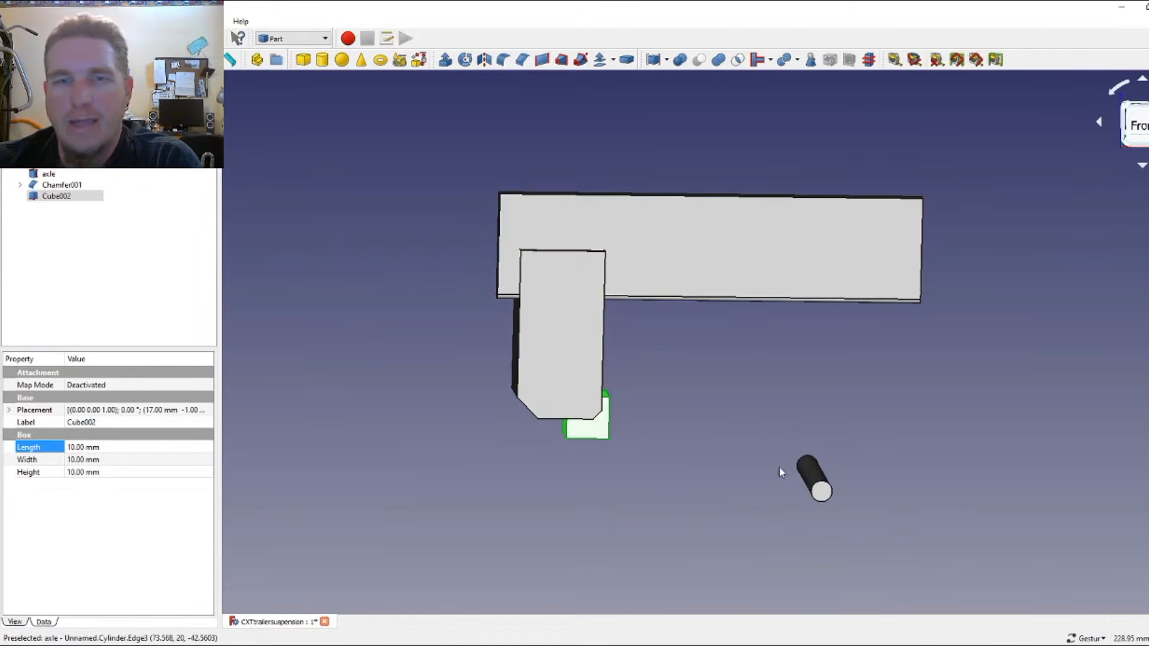
click(96, 449)
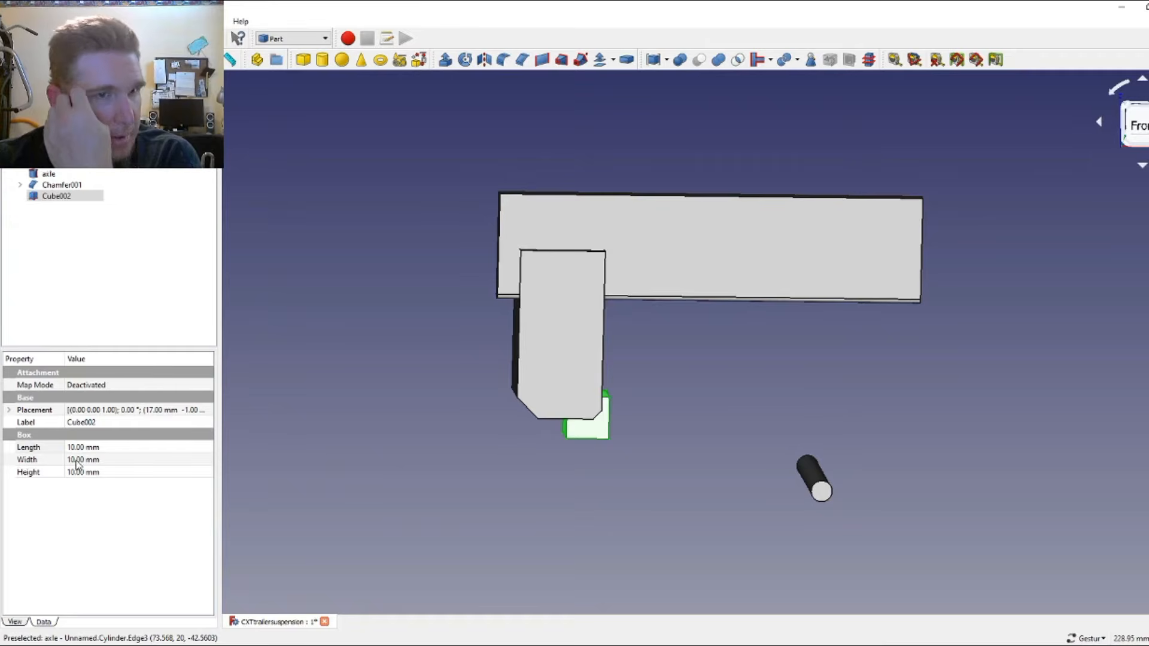
click(75, 460)
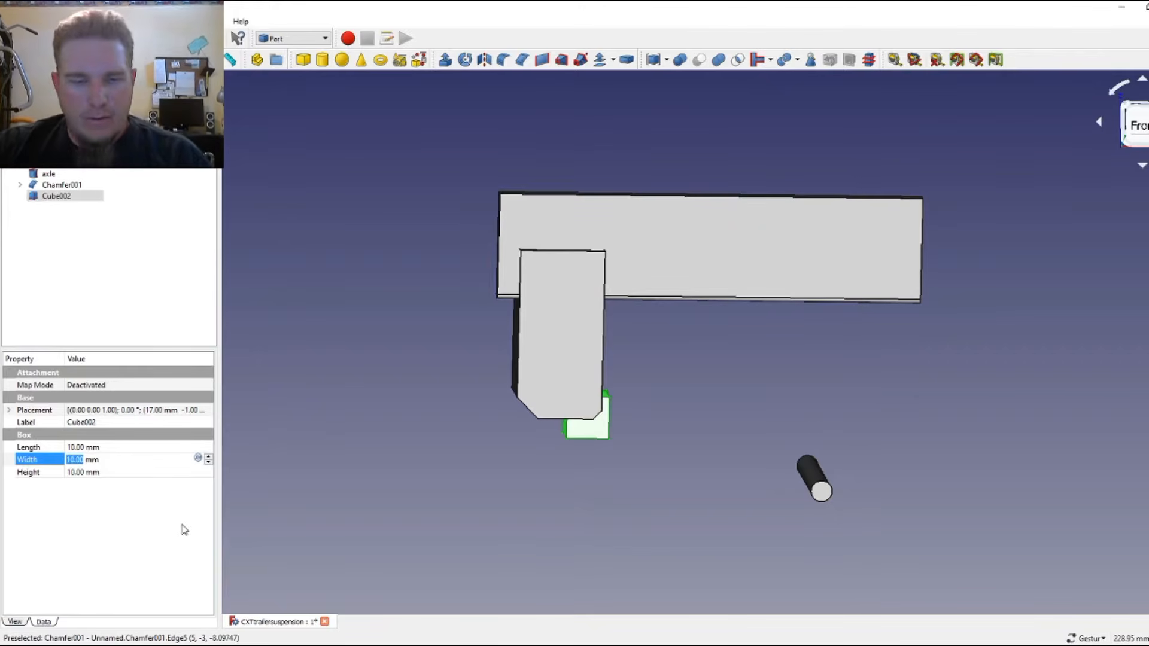
text(8)
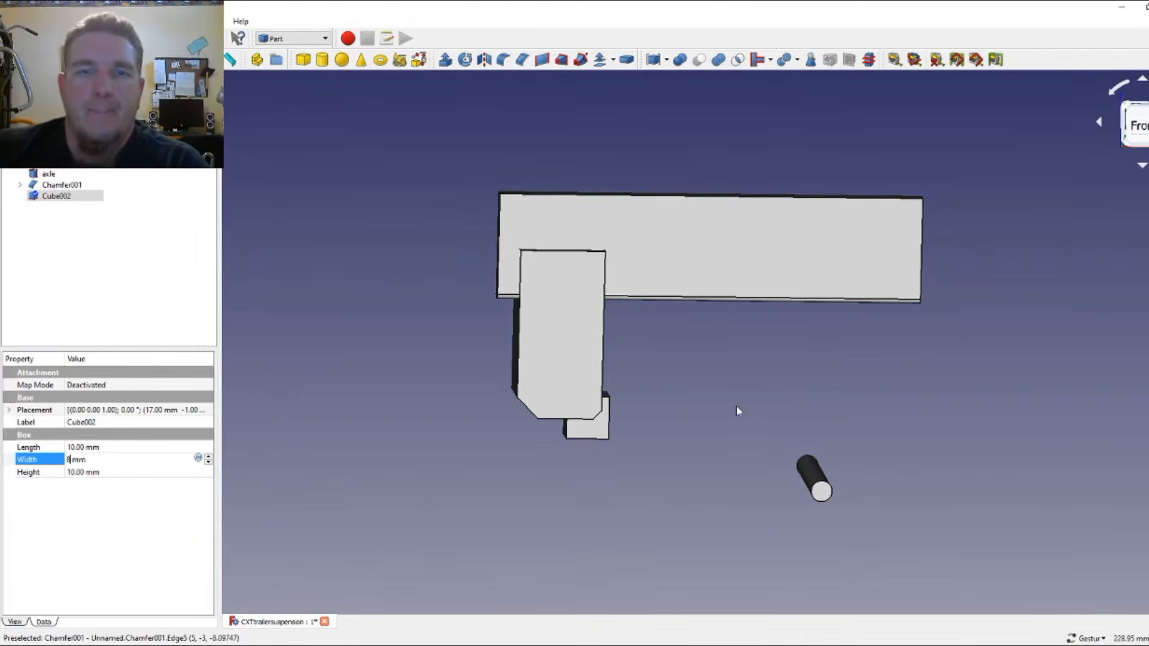
- Center the cube across the hanger's width by setting its placement to Y 0.5 mm
drag(769, 389, 697, 375)
click(1133, 123)
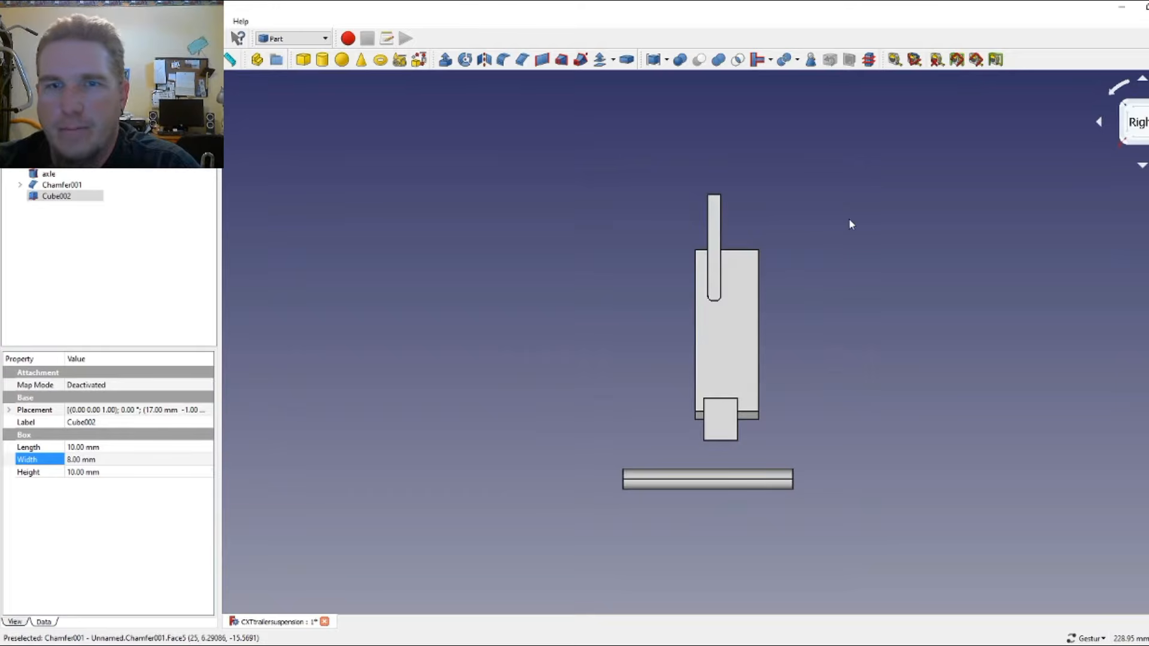
click(197, 410)
click(208, 410)
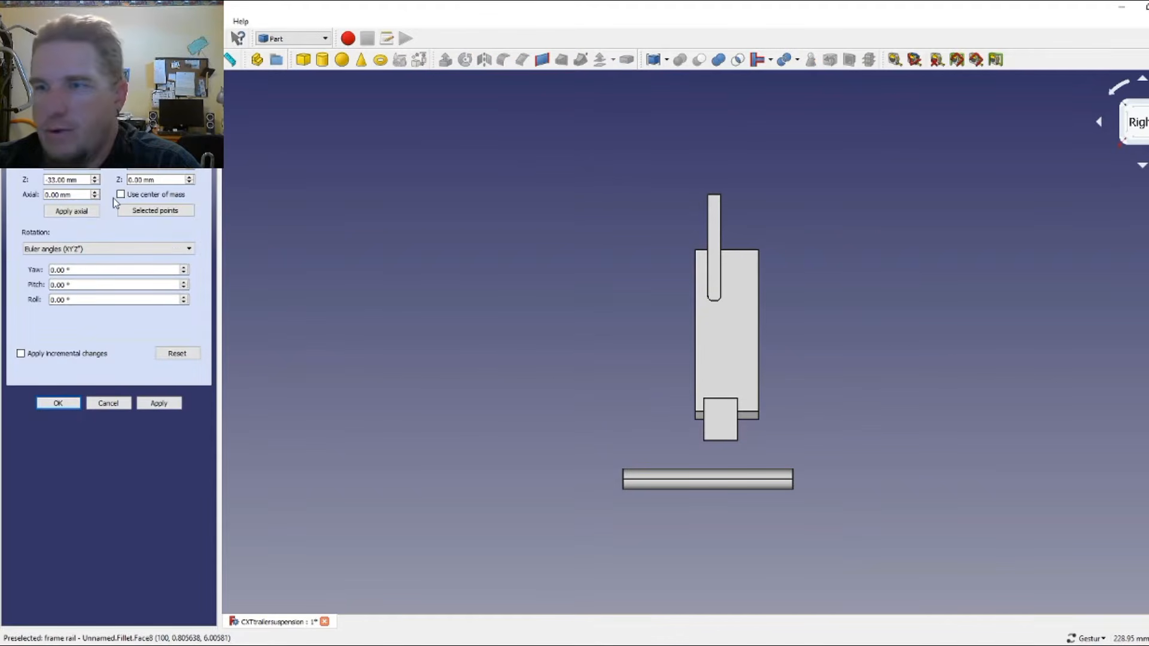
click(98, 169)
click(97, 169)
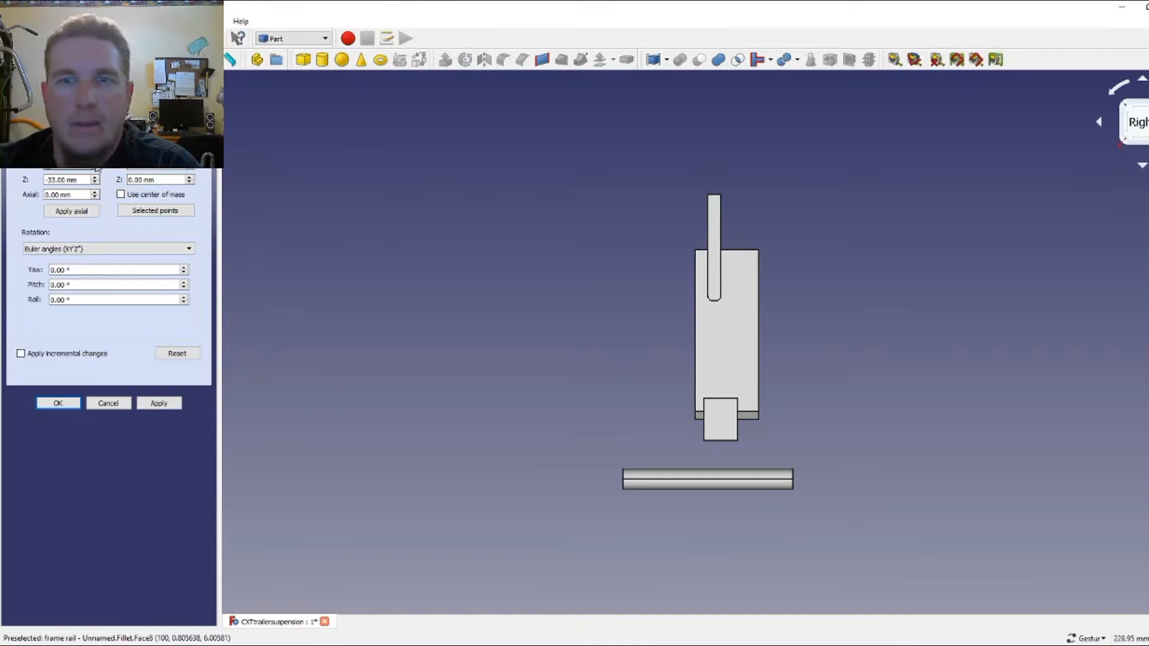
click(97, 169)
click(97, 169)
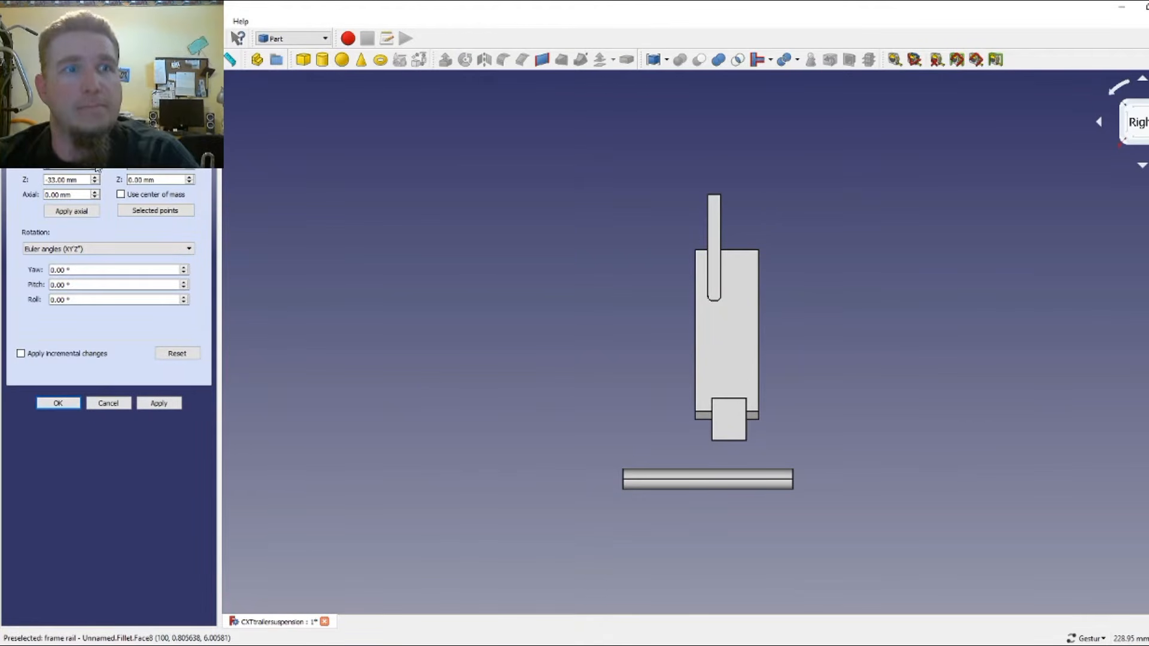
click(94, 171)
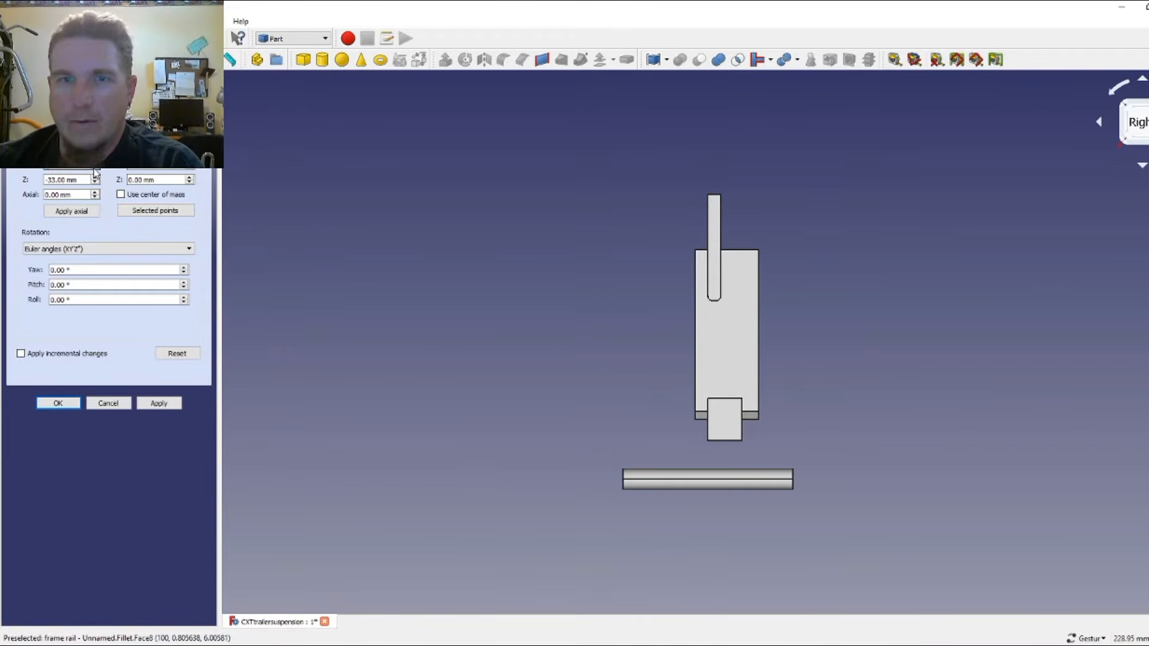
click(95, 172)
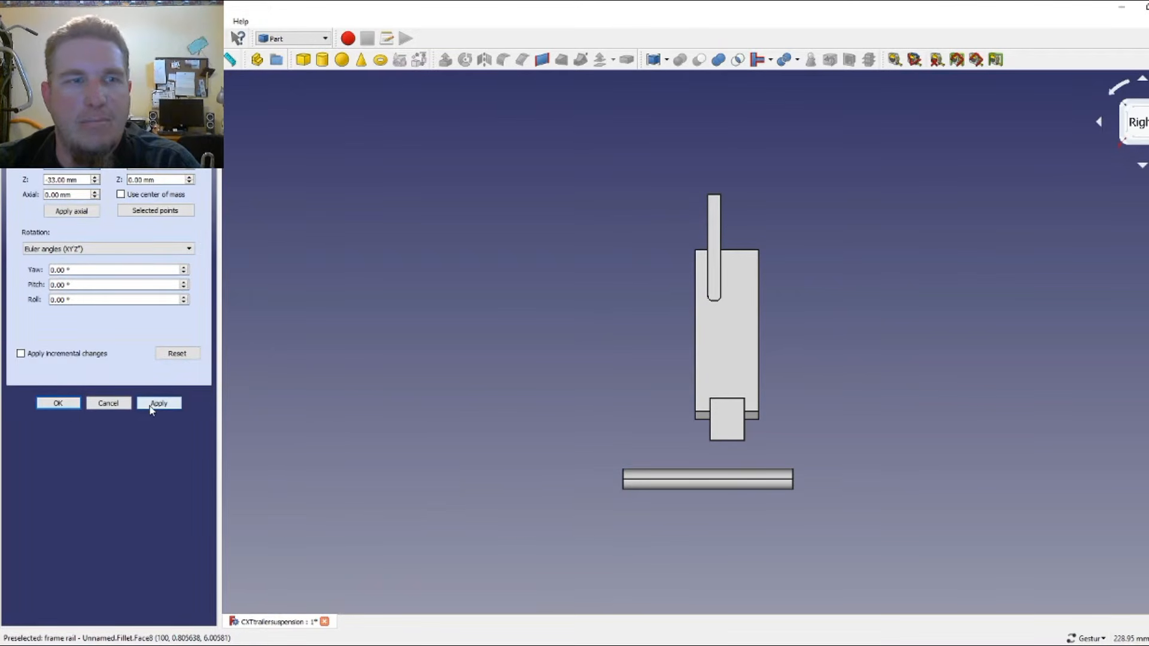
click(58, 403)
- Lengthen the cube into an arm extending past the axle by setting its length to 80 mm
drag(328, 403, 607, 398)
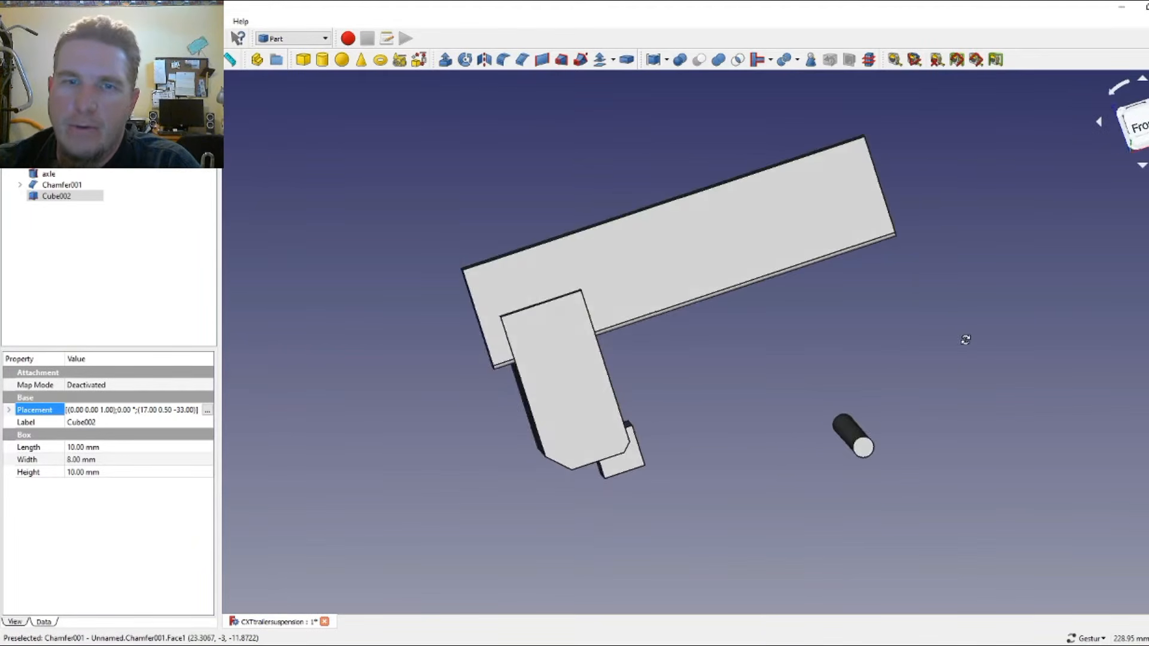
drag(965, 339, 954, 367)
key(1)
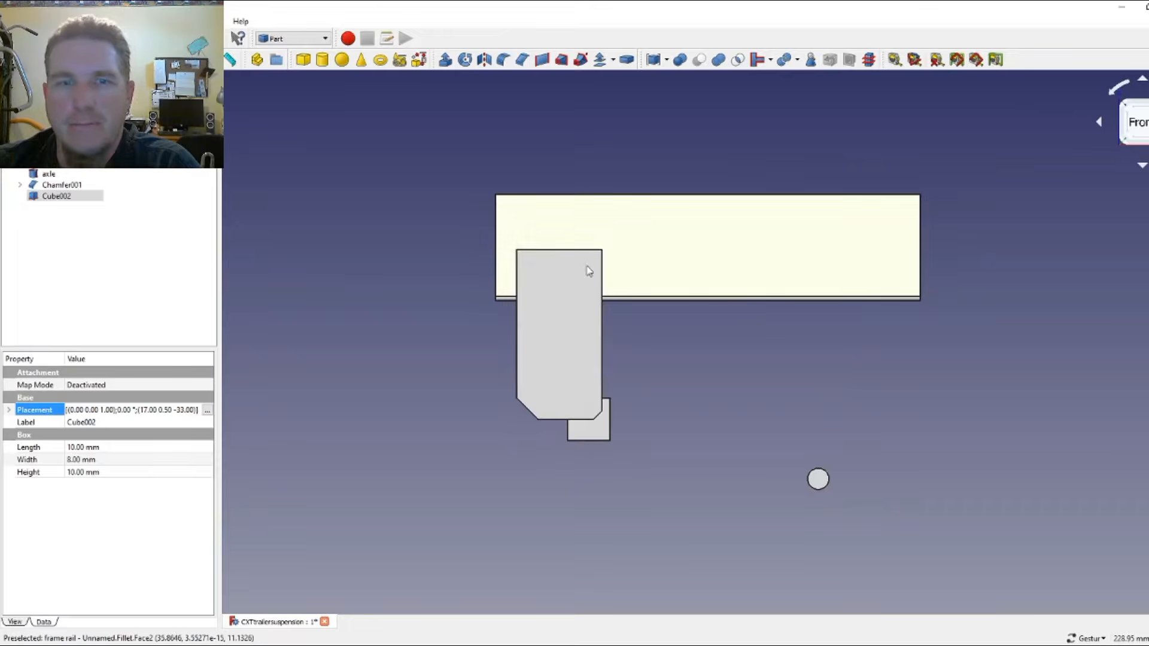
click(77, 448)
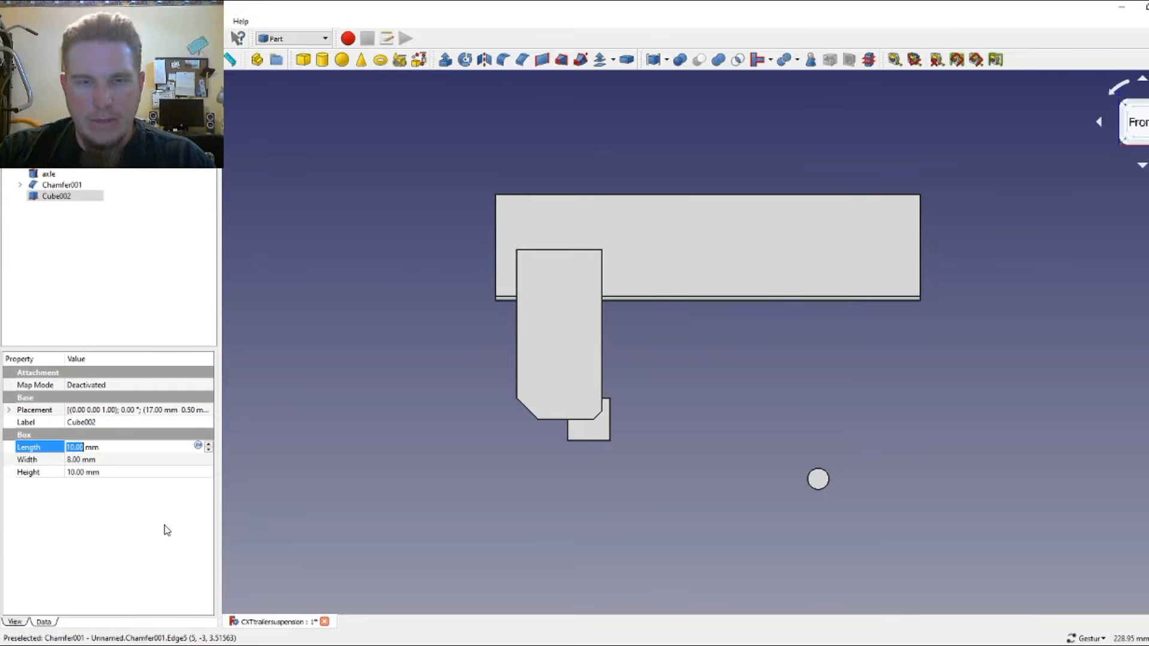
text(60)
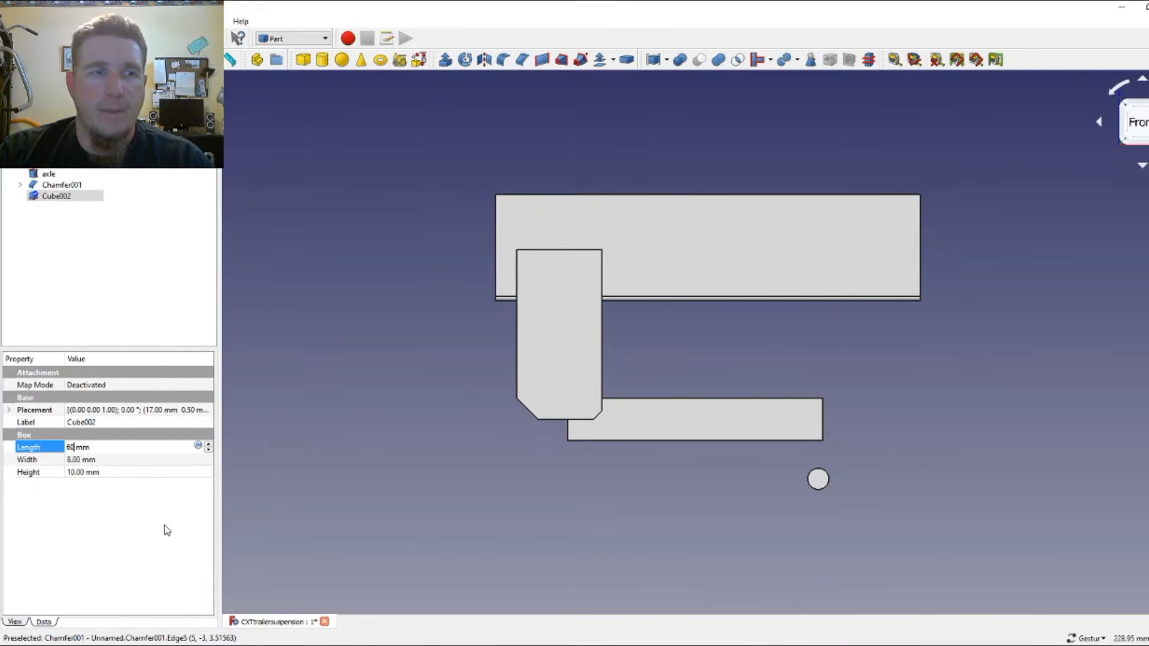
key(BackSpace)
key(BackSpace)
text(80)
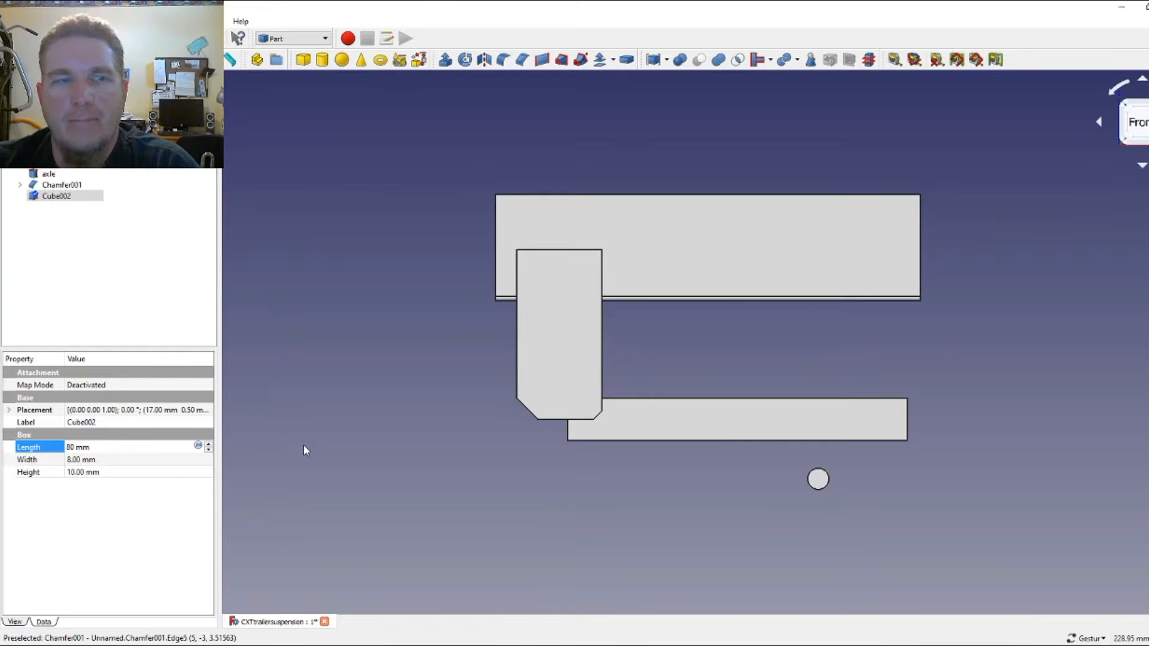
- Tilt the arm down toward the axle by setting its placement pitch to 7°
click(211, 411)
click(208, 412)
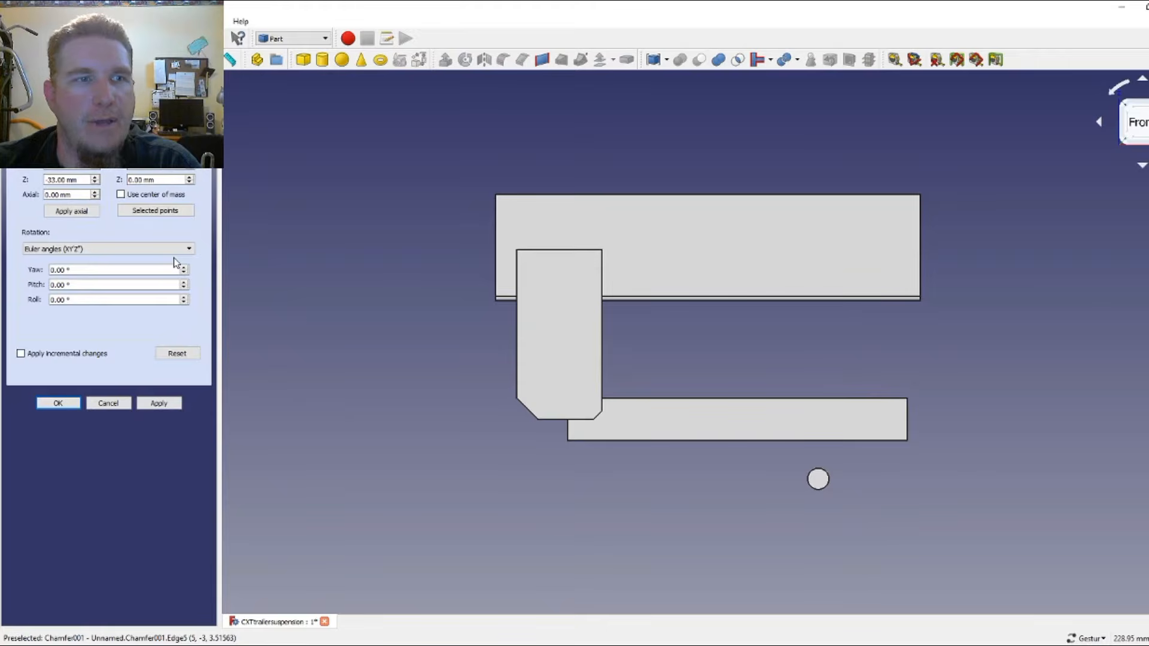
click(184, 283)
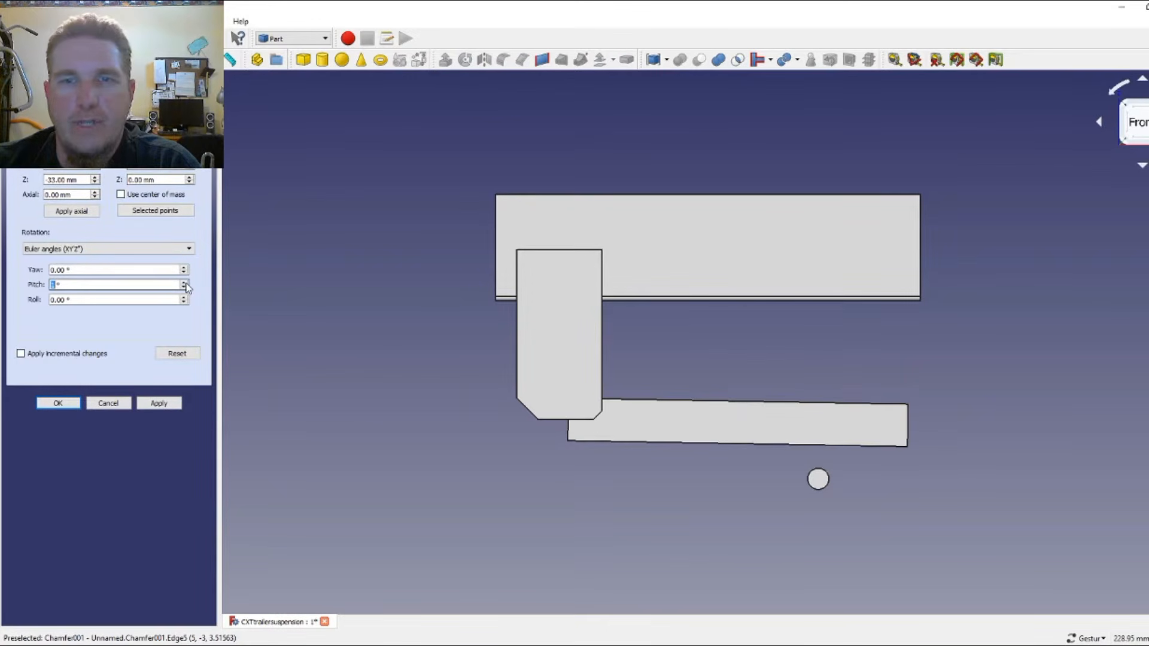
click(184, 282)
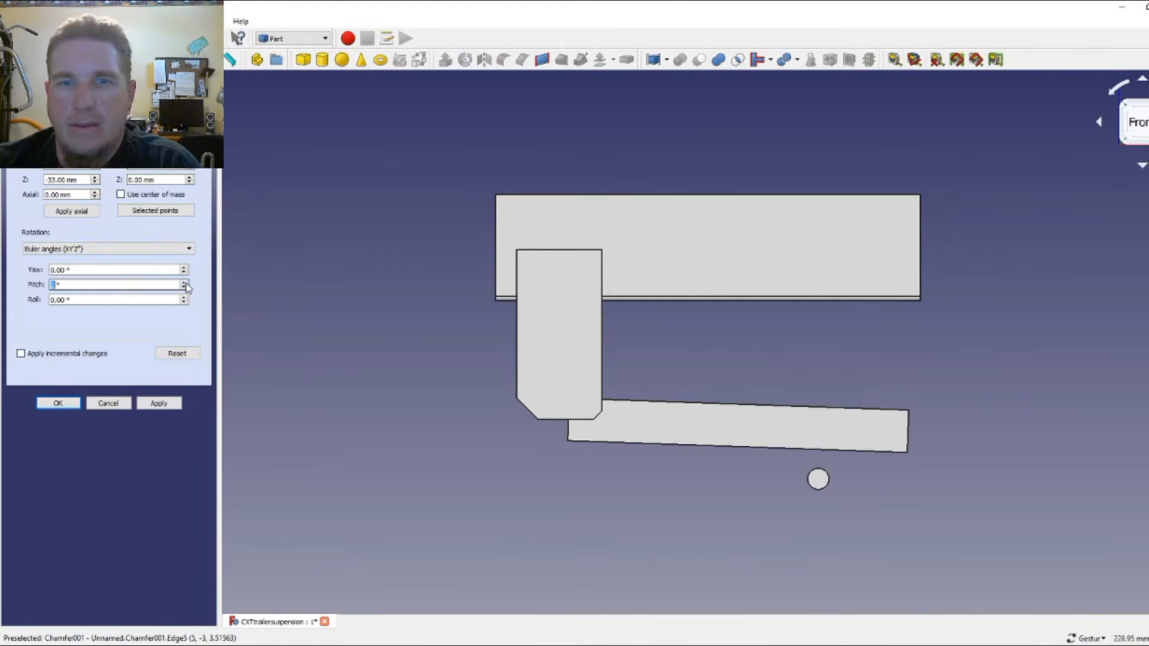
click(183, 282)
click(183, 282)
click(184, 282)
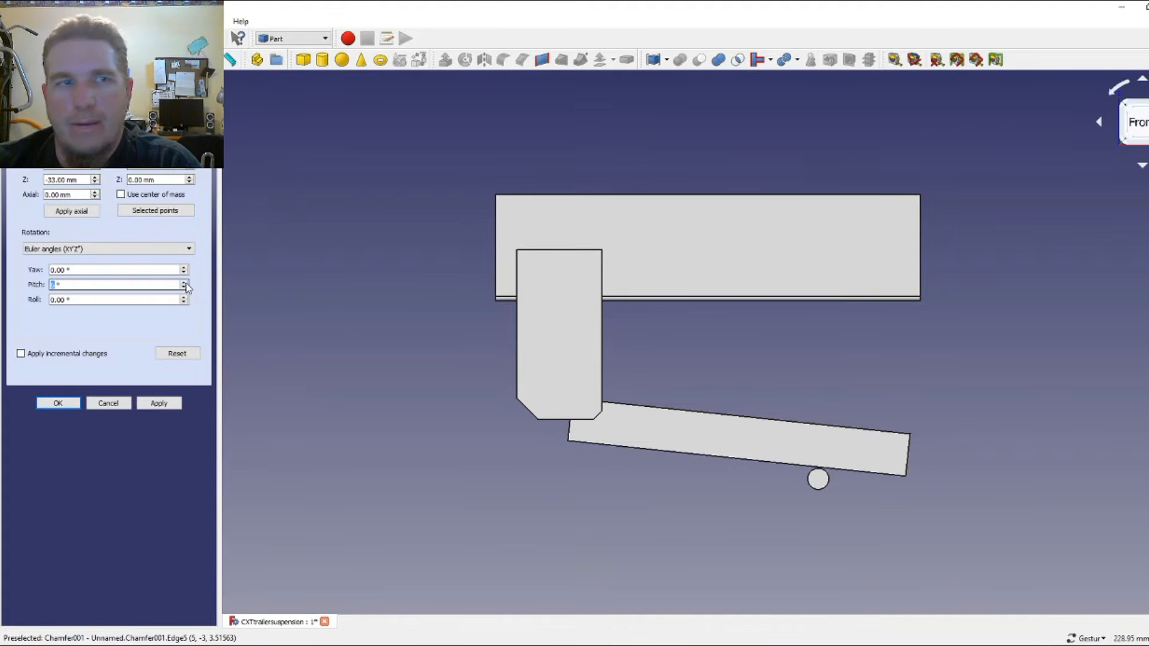
click(186, 284)
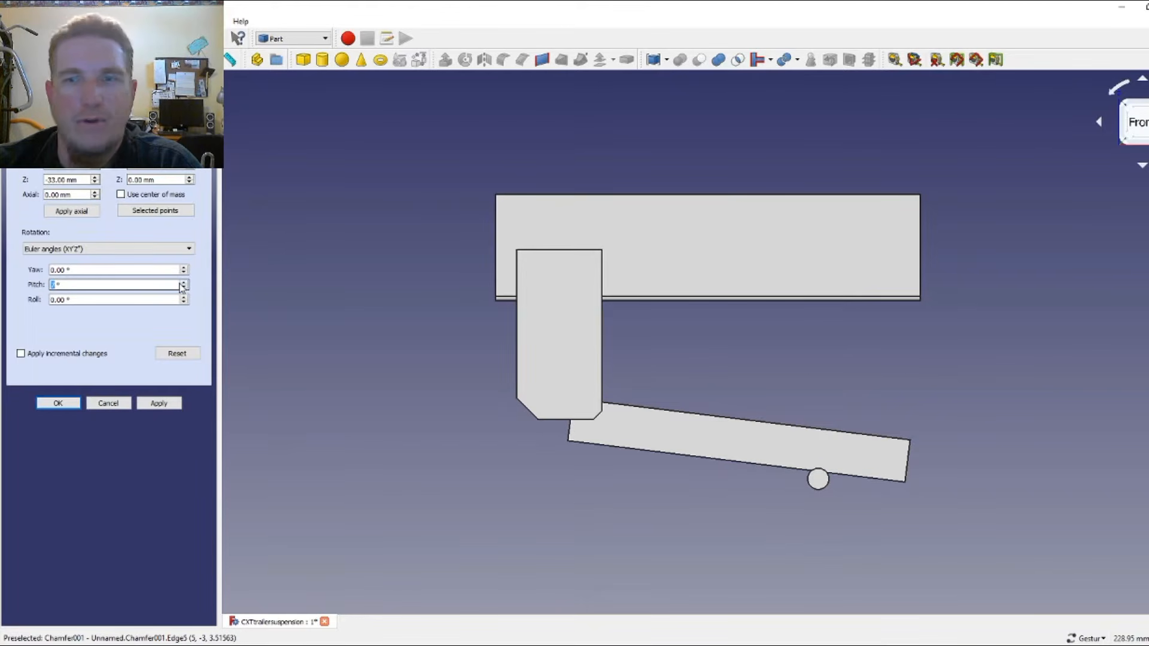
- Raise the tilted arm to Z -27 mm and shift it slightly along X, deeper into the hanger
click(94, 177)
click(95, 177)
click(94, 177)
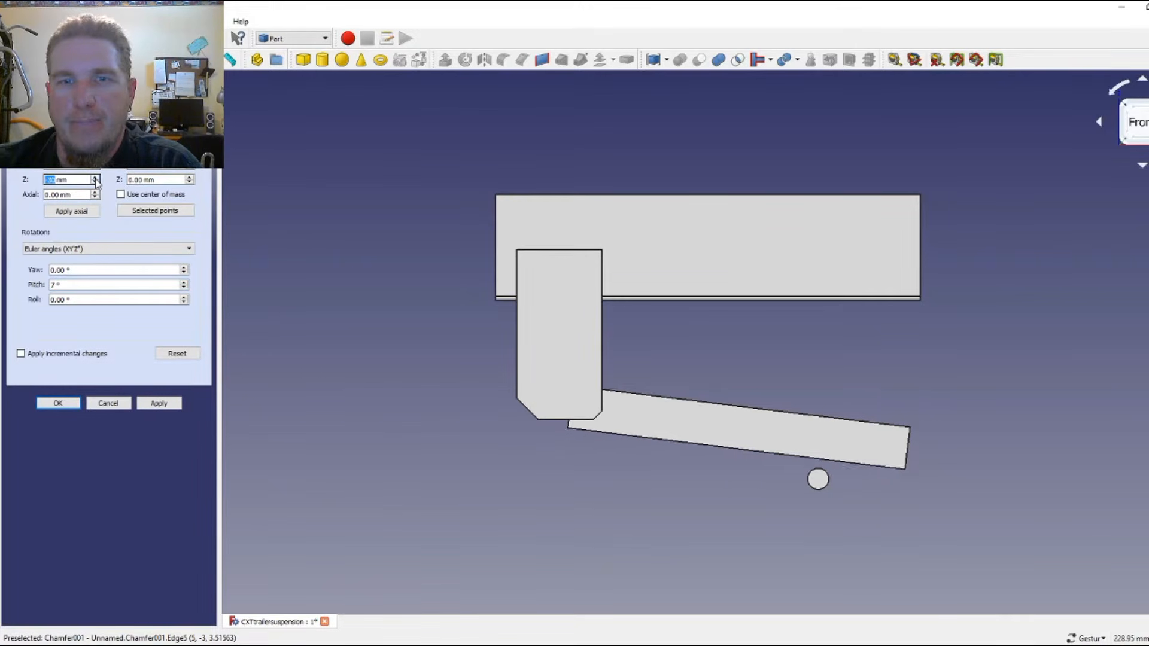
click(94, 178)
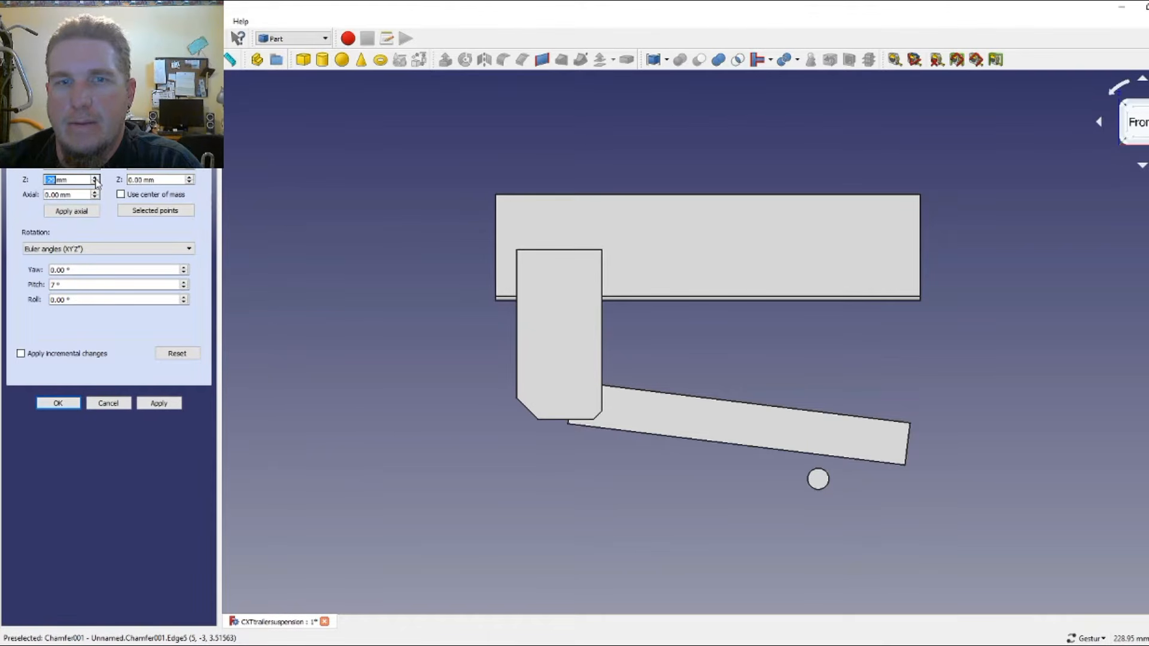
click(94, 178)
click(94, 178)
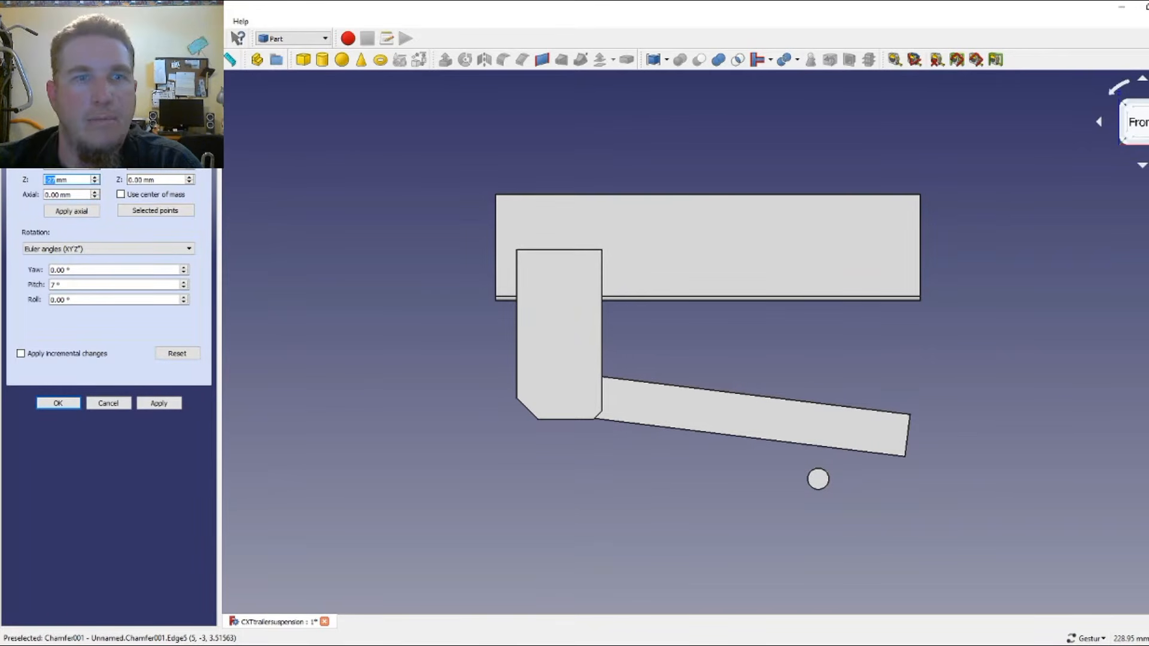
click(95, 152)
click(95, 152)
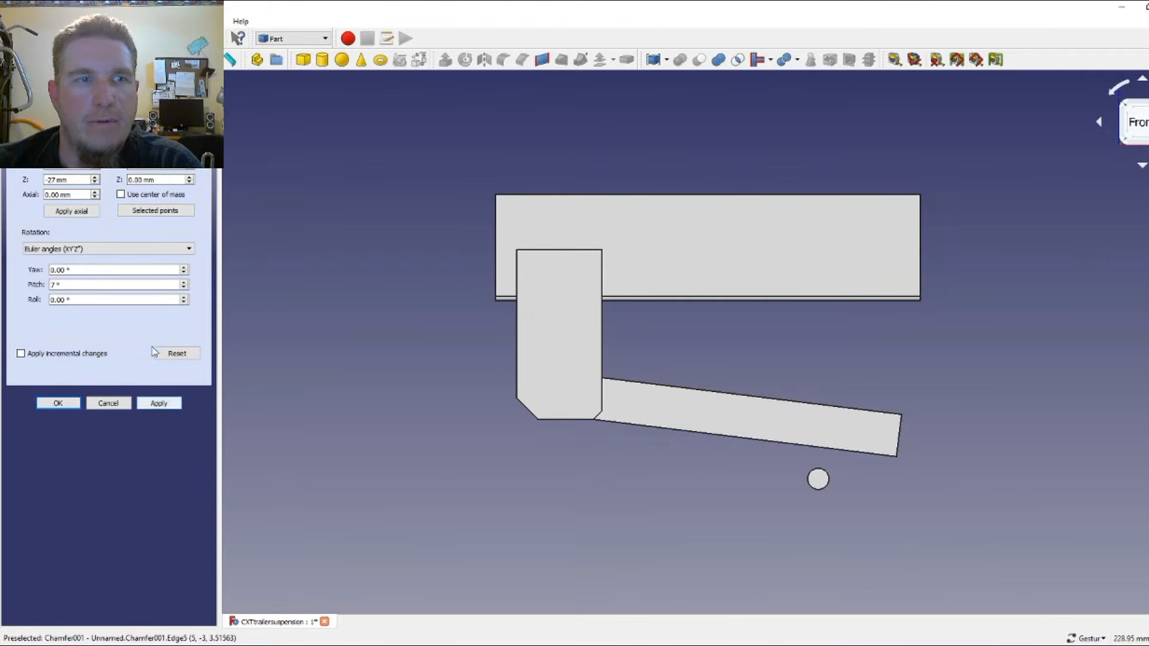
- Tilt the arm further until it meets the axle by setting its placement pitch to 12°
click(184, 283)
click(184, 282)
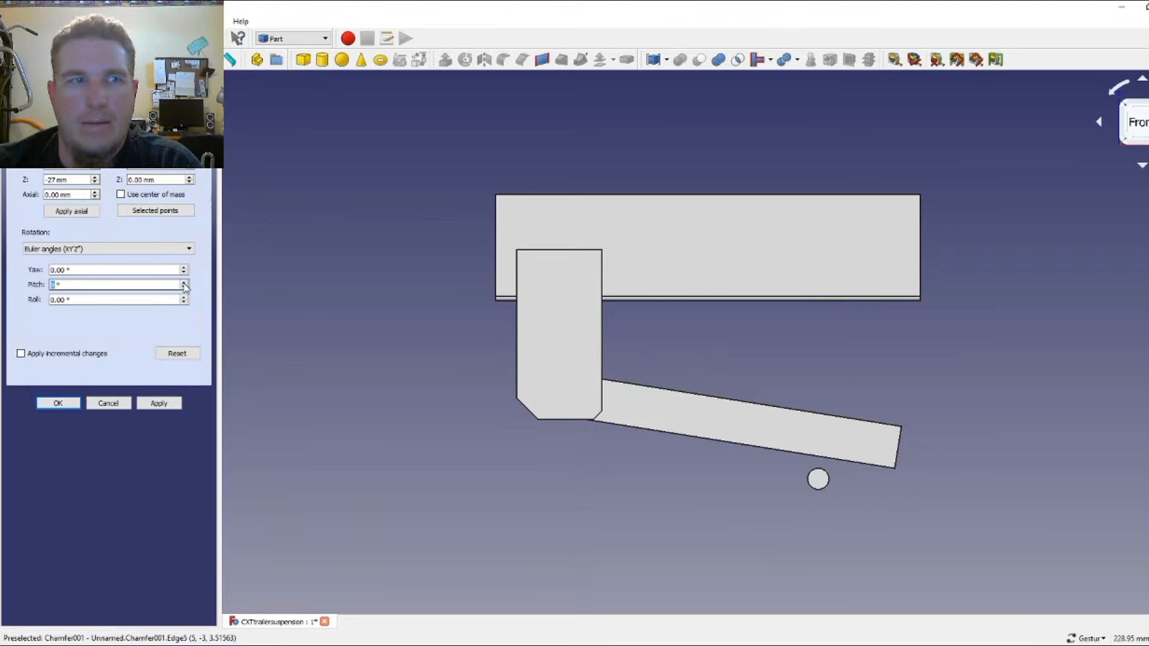
click(185, 286)
click(184, 286)
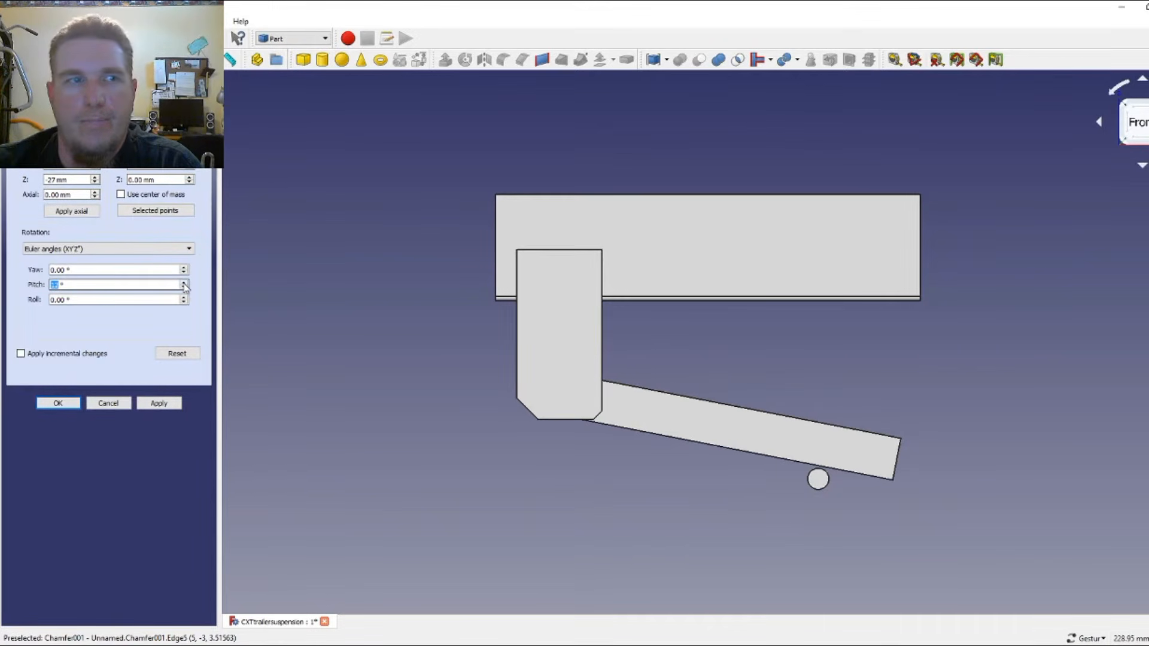
drag(427, 361, 884, 372)
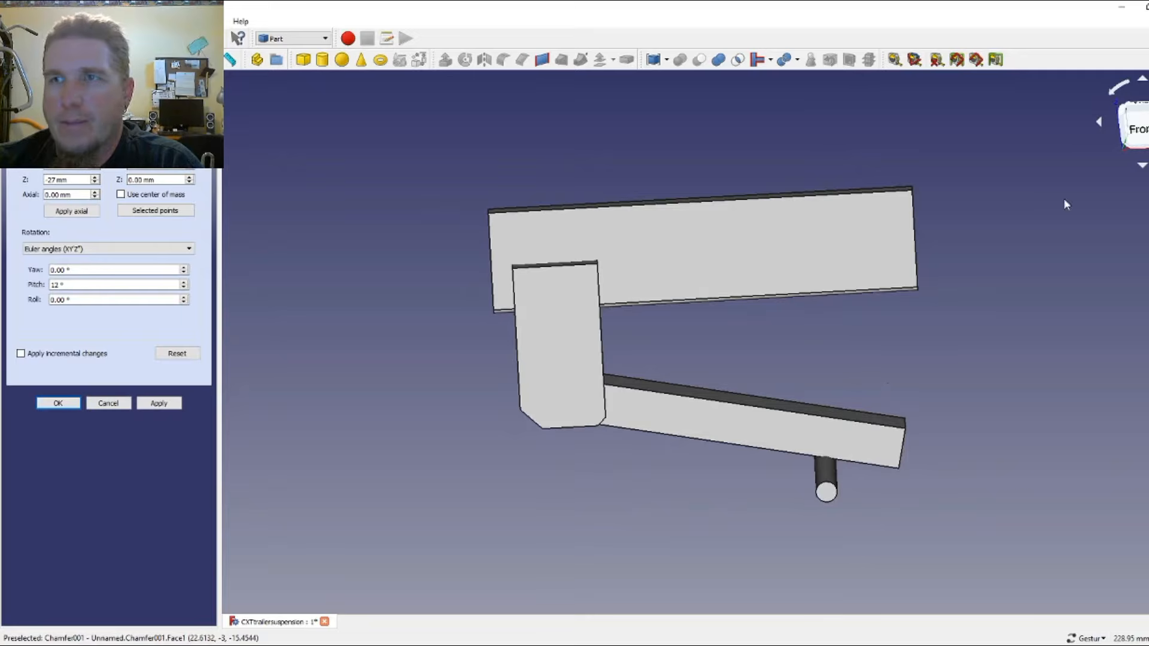
click(1143, 130)
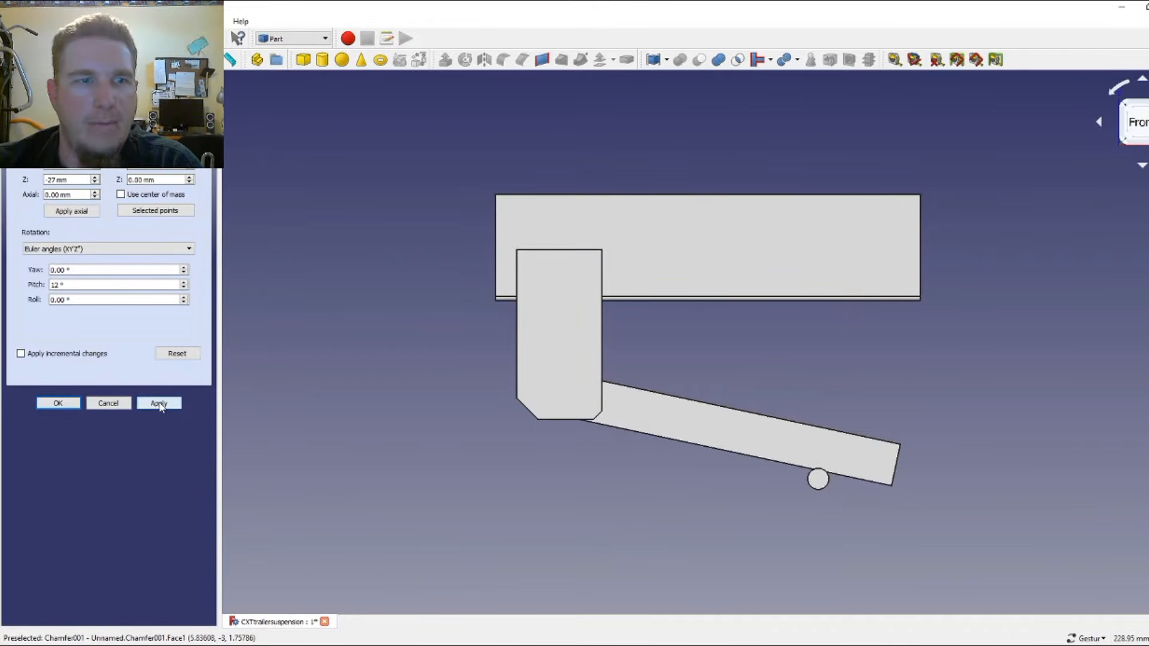
click(59, 404)
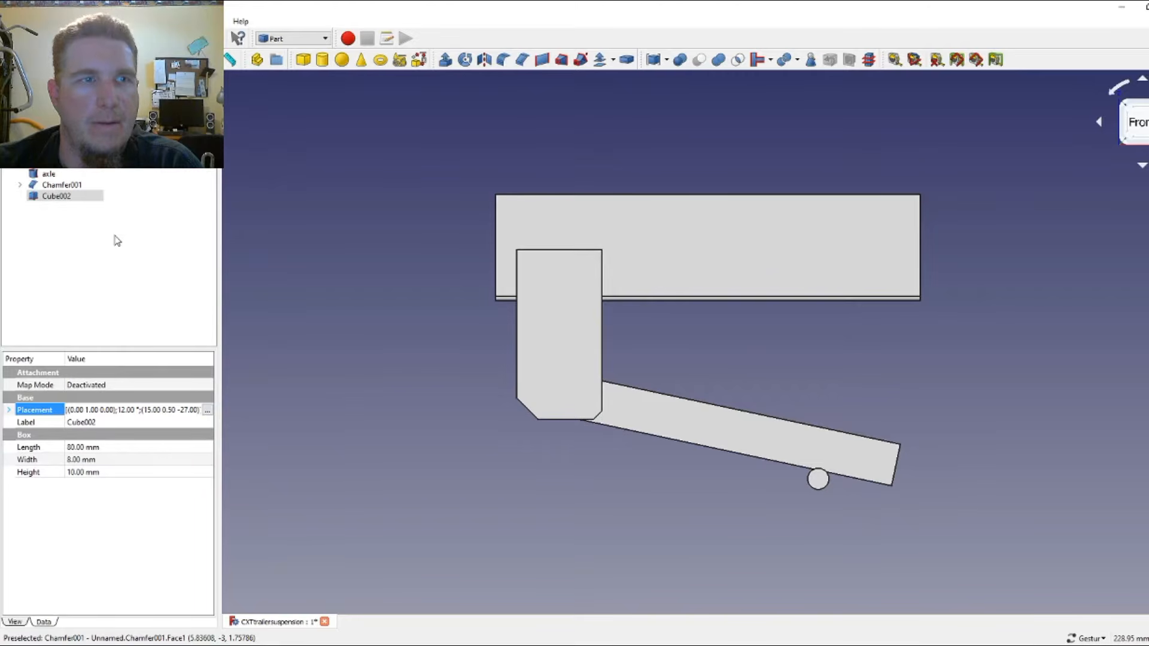
- Hide the chamfered hanger and fillet the upper and lower edges of the arm's exposed hanger end with a 4 mm radius
click(65, 187)
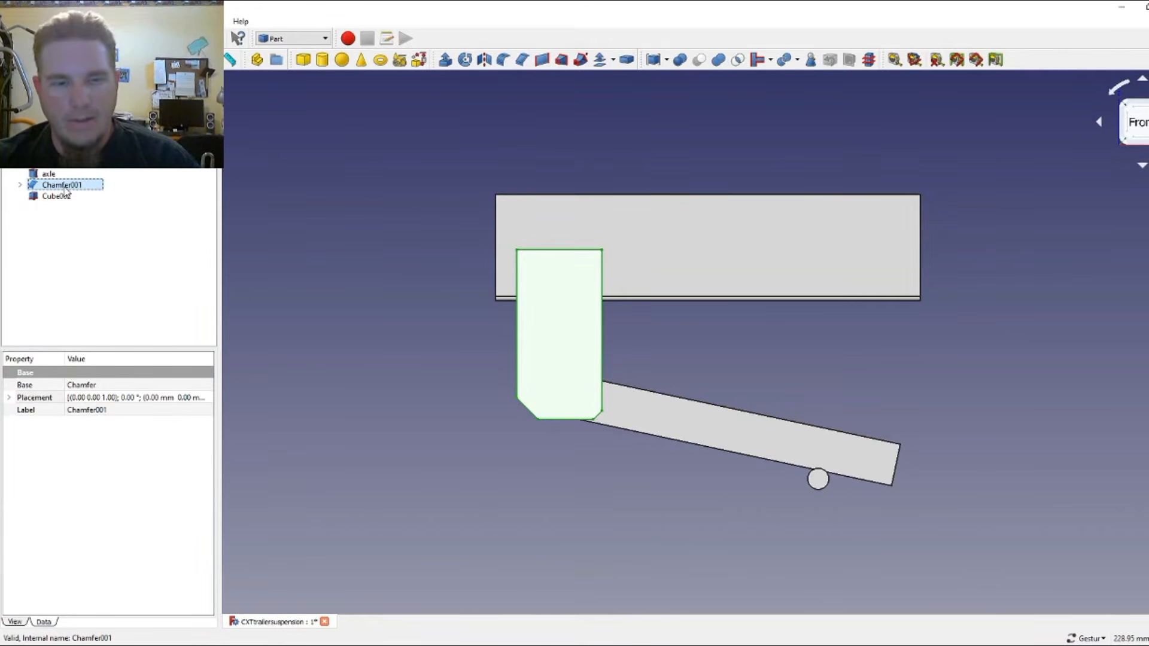
key(space)
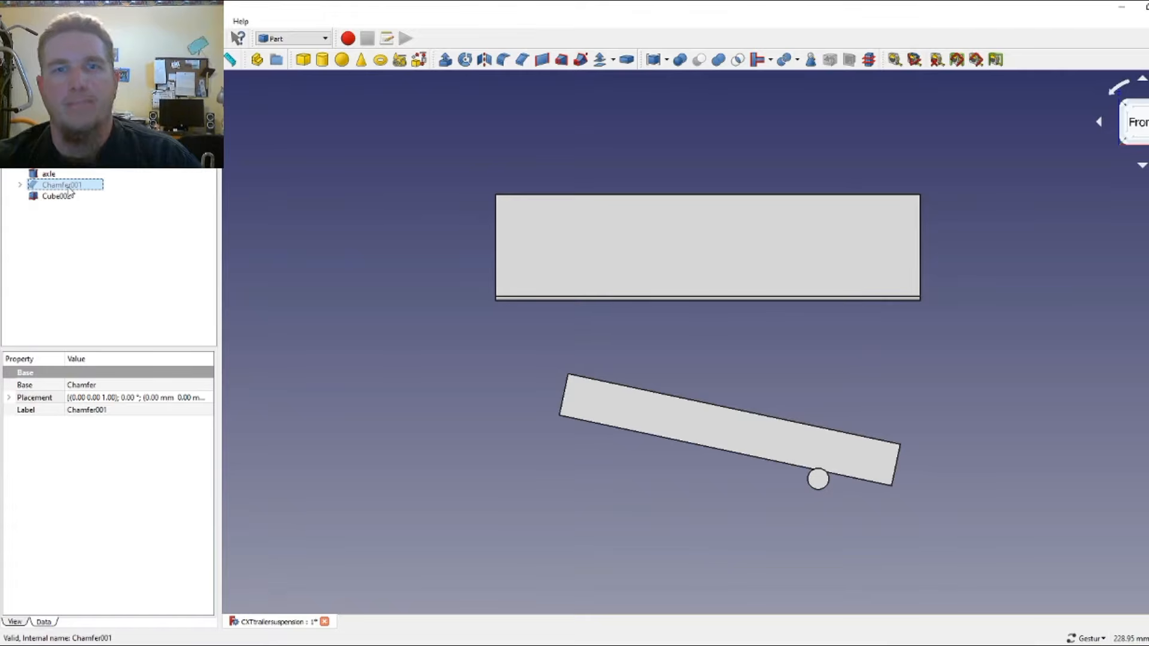
drag(388, 338, 505, 359)
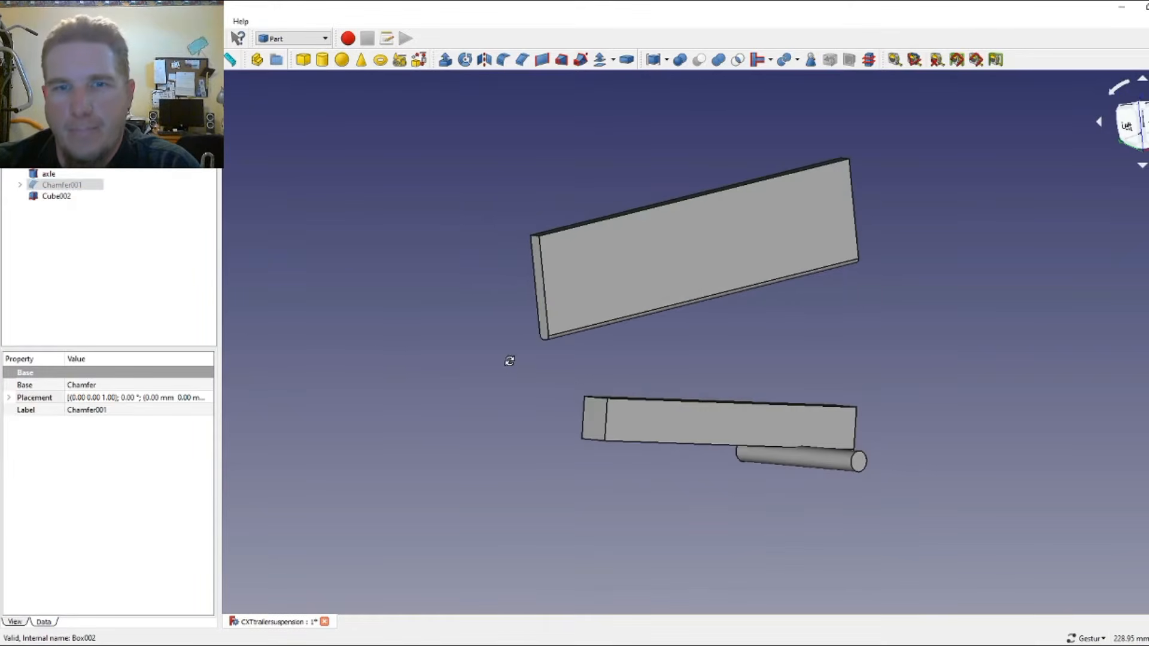
click(594, 398)
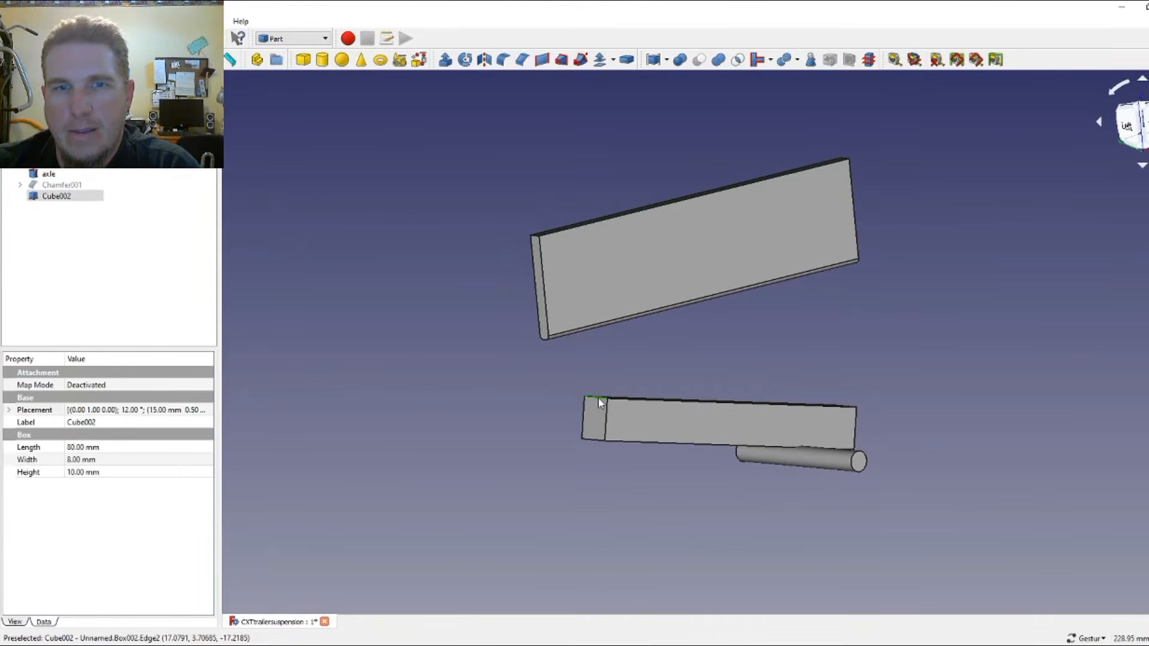
ctrl+click(597, 440)
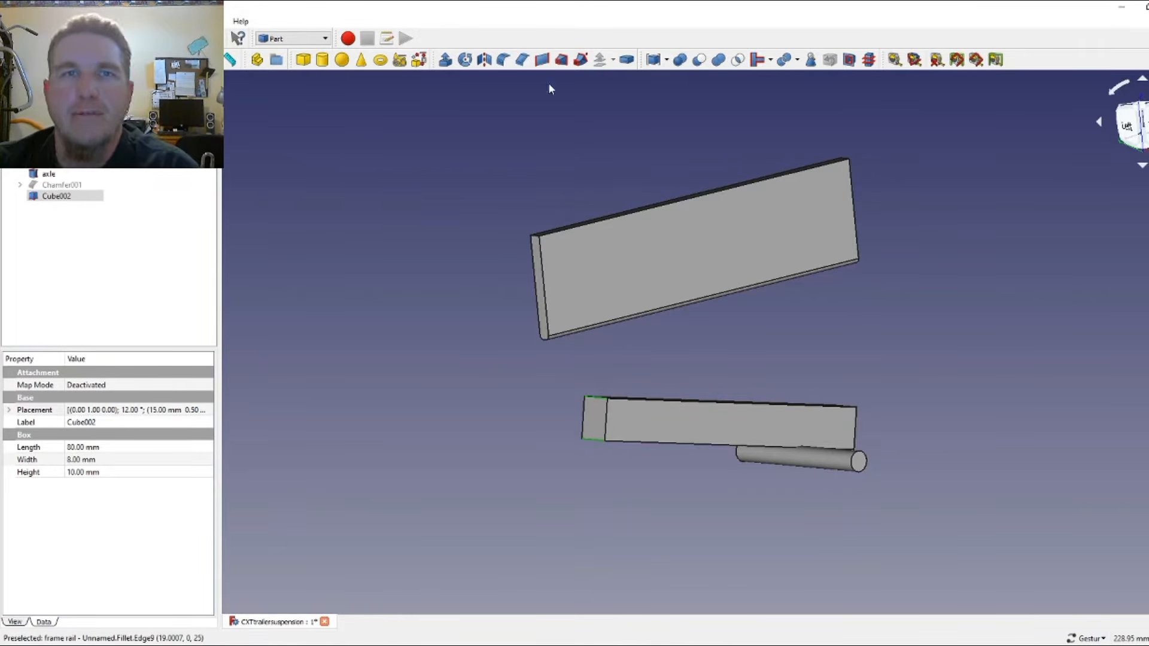
click(504, 60)
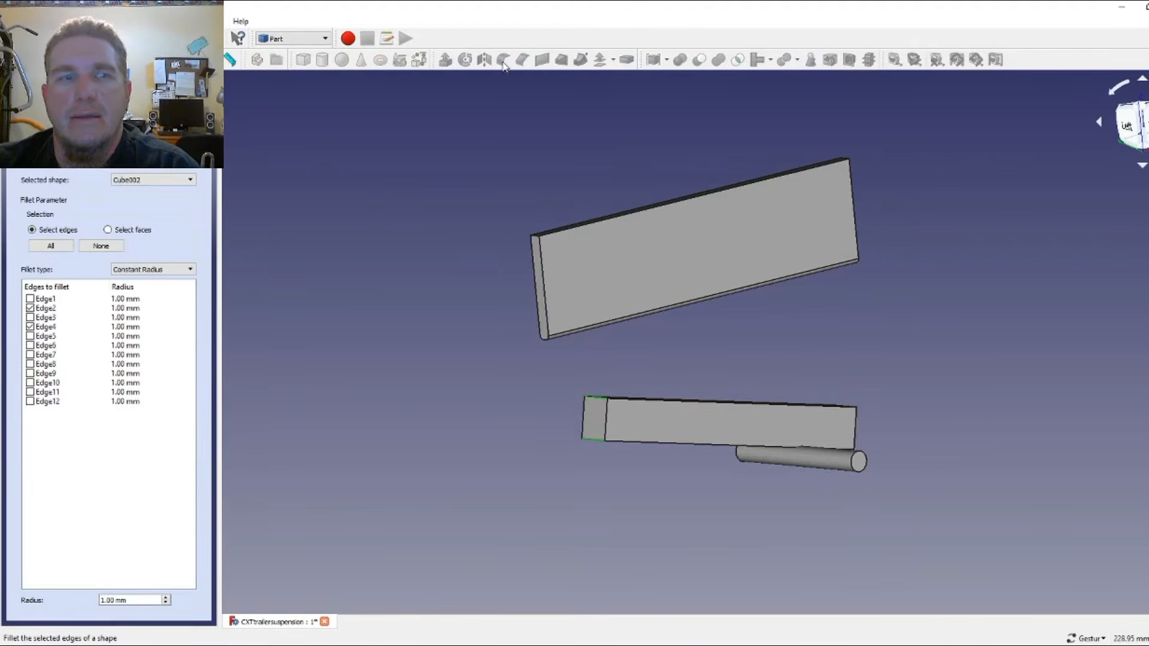
click(136, 600)
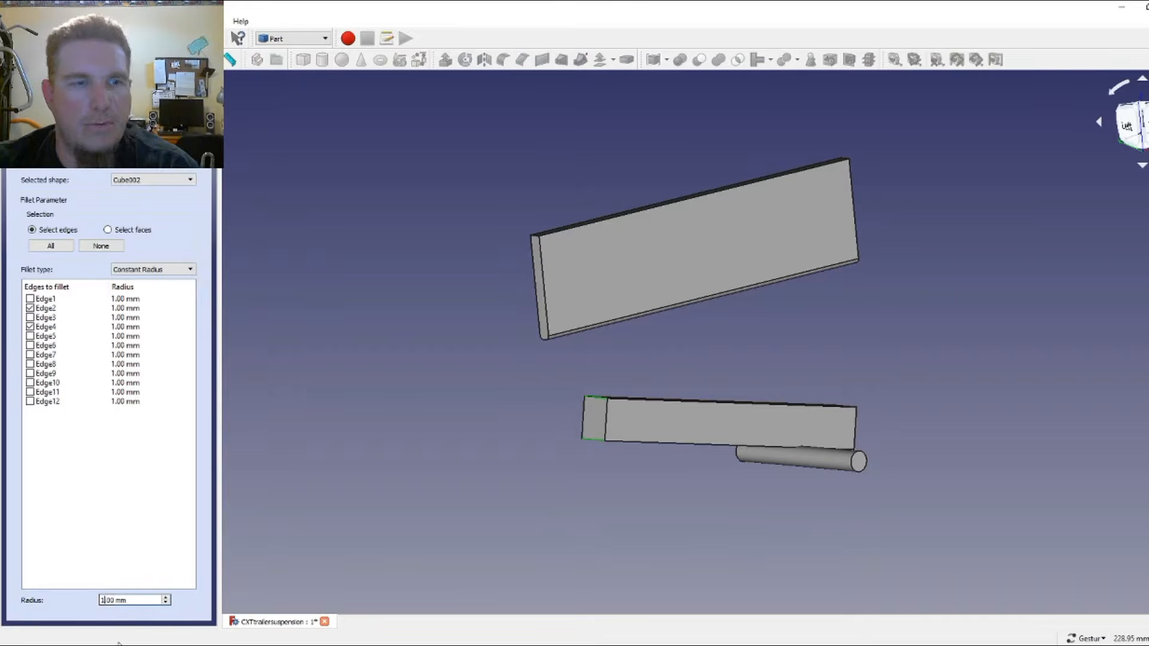
key(BackSpace)
text(4)
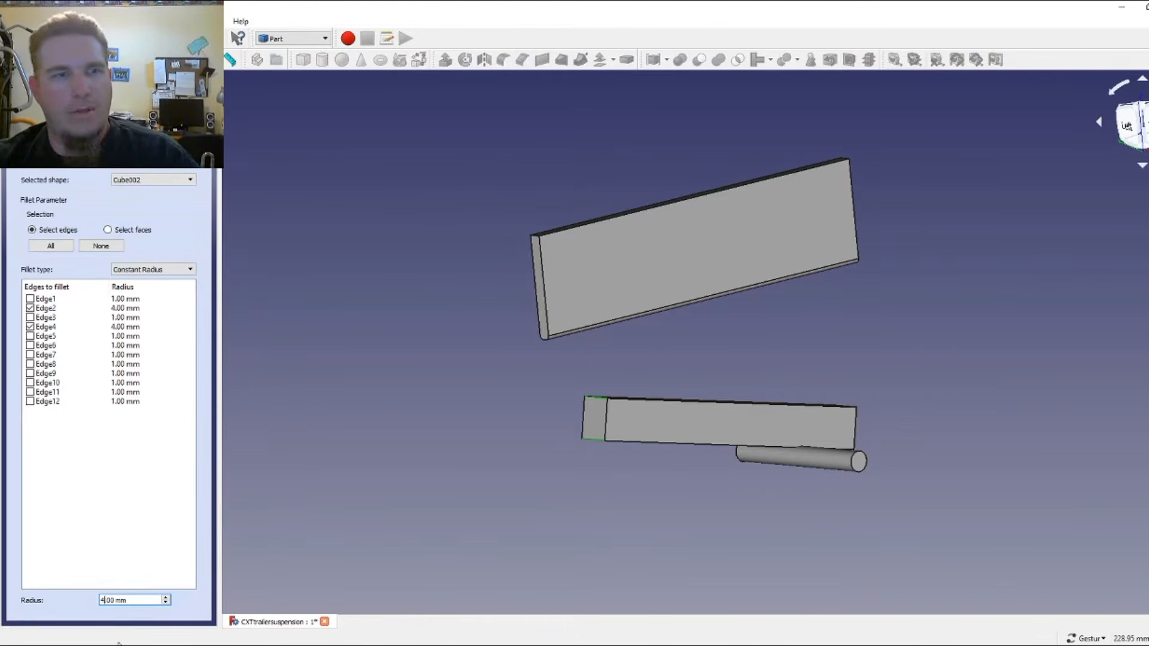
click(90, 109)
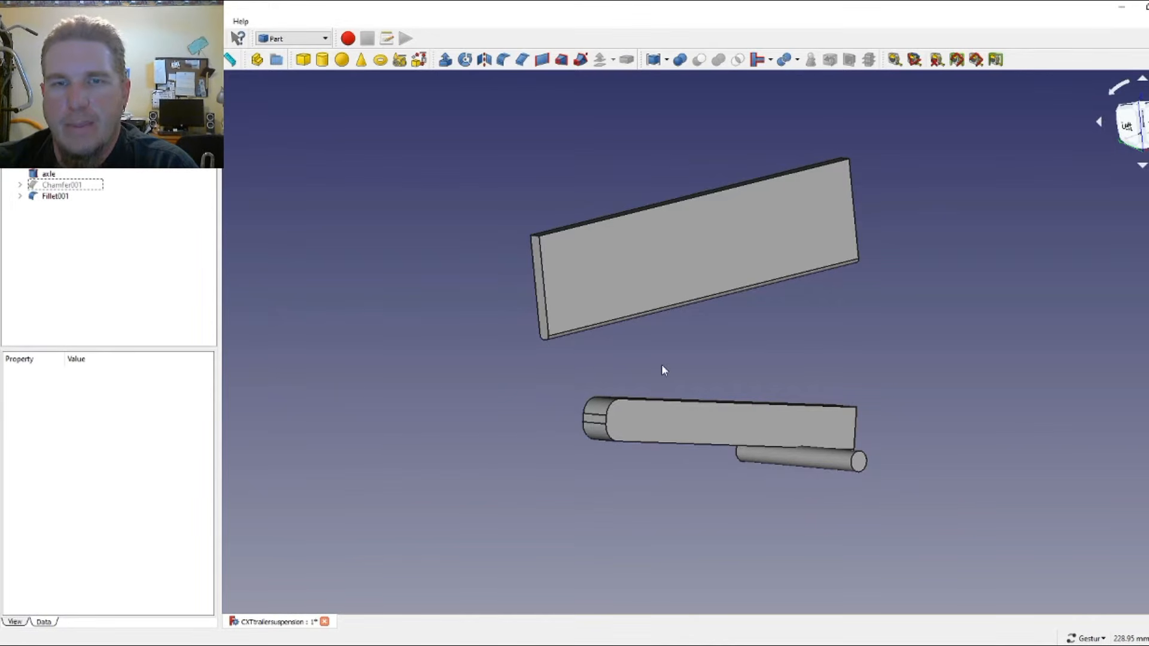
- Fillet the lower edge of the arm's axle end with a 4 mm radius
drag(662, 369, 418, 336)
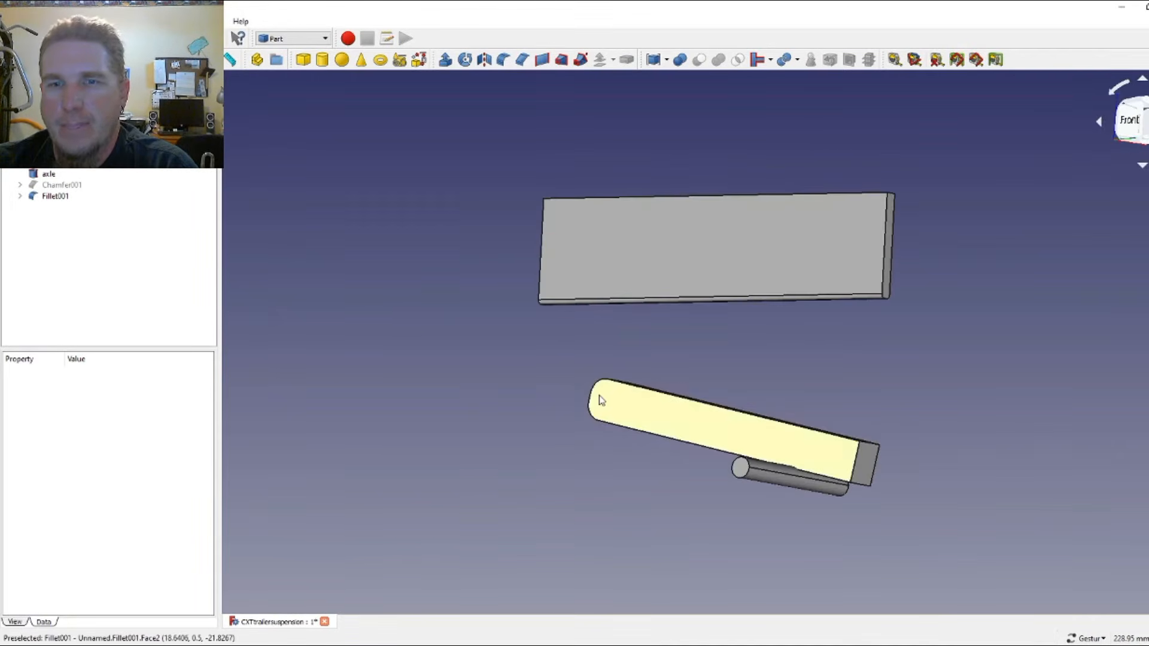
click(862, 484)
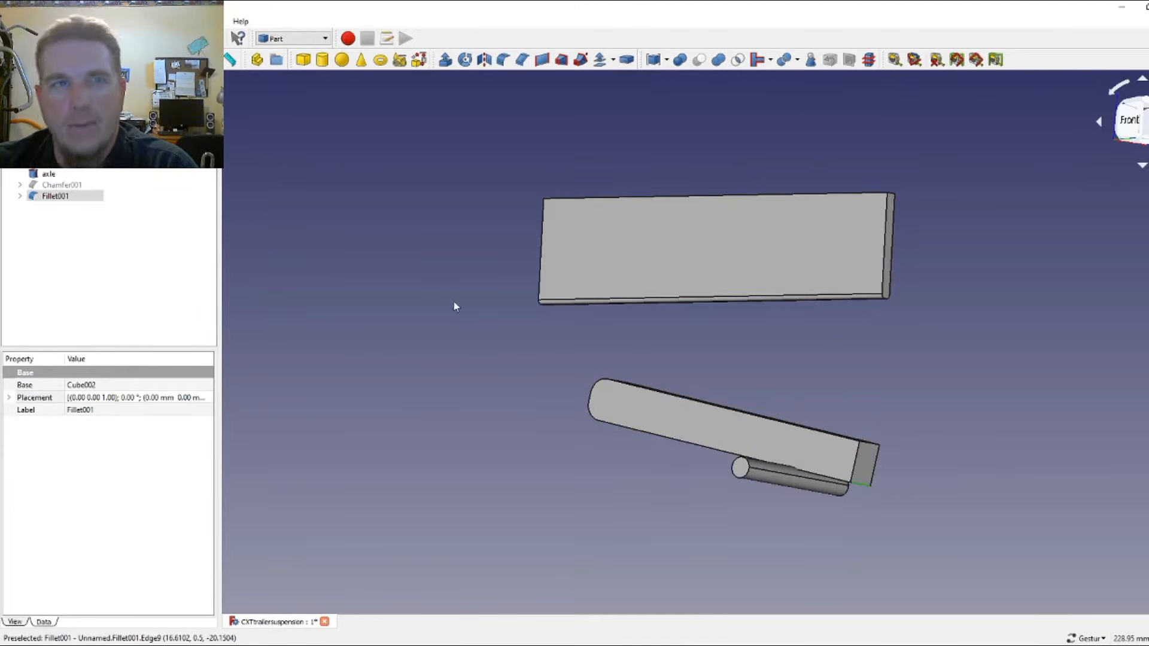
click(502, 59)
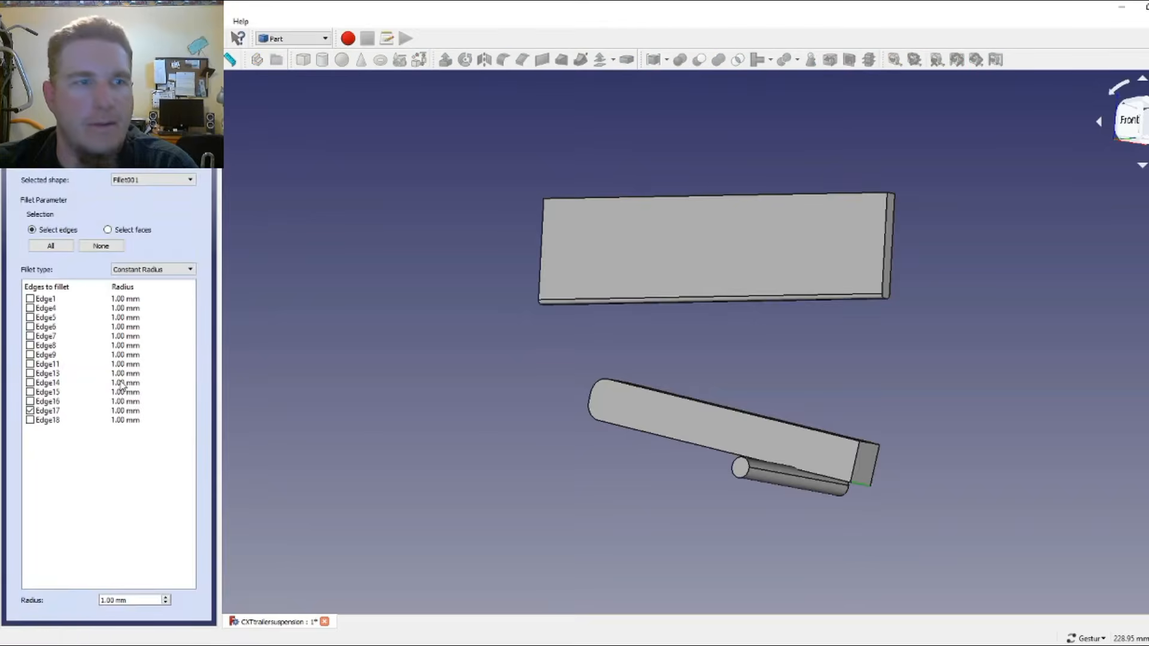
click(104, 600)
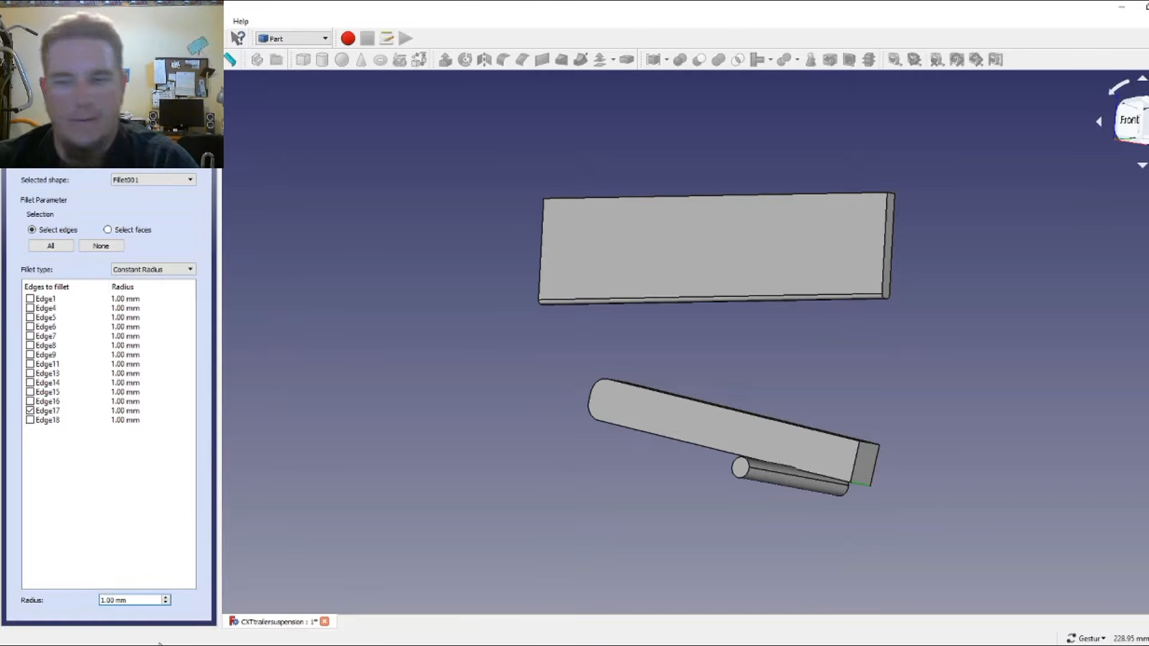
key(Delete)
text(4)
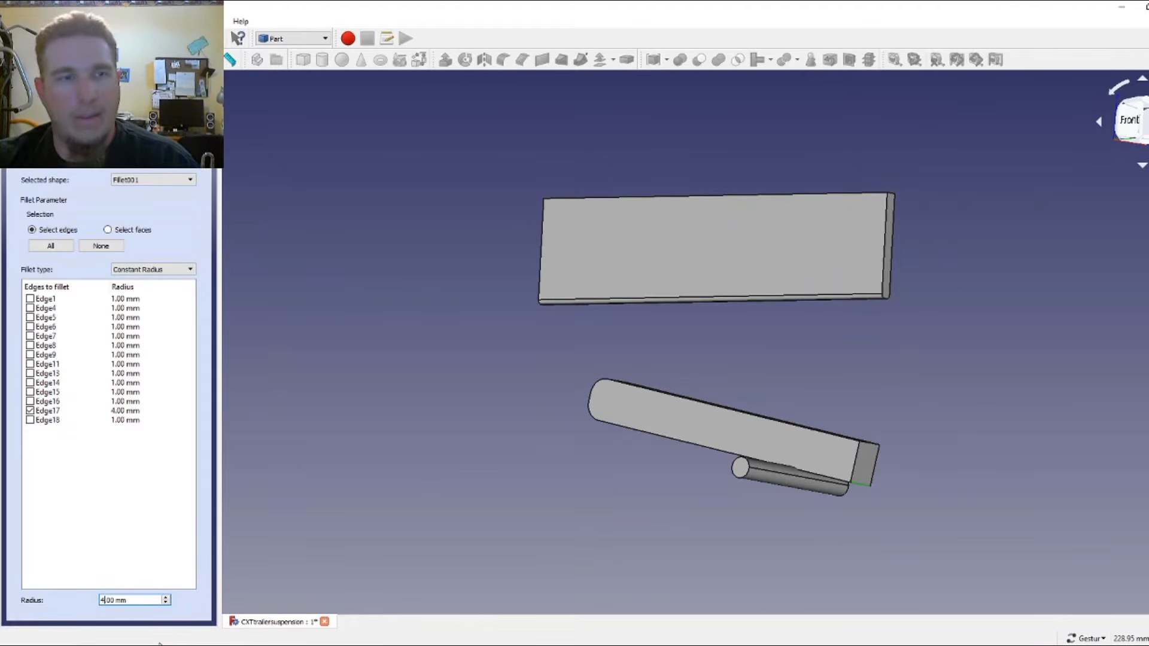
click(86, 111)
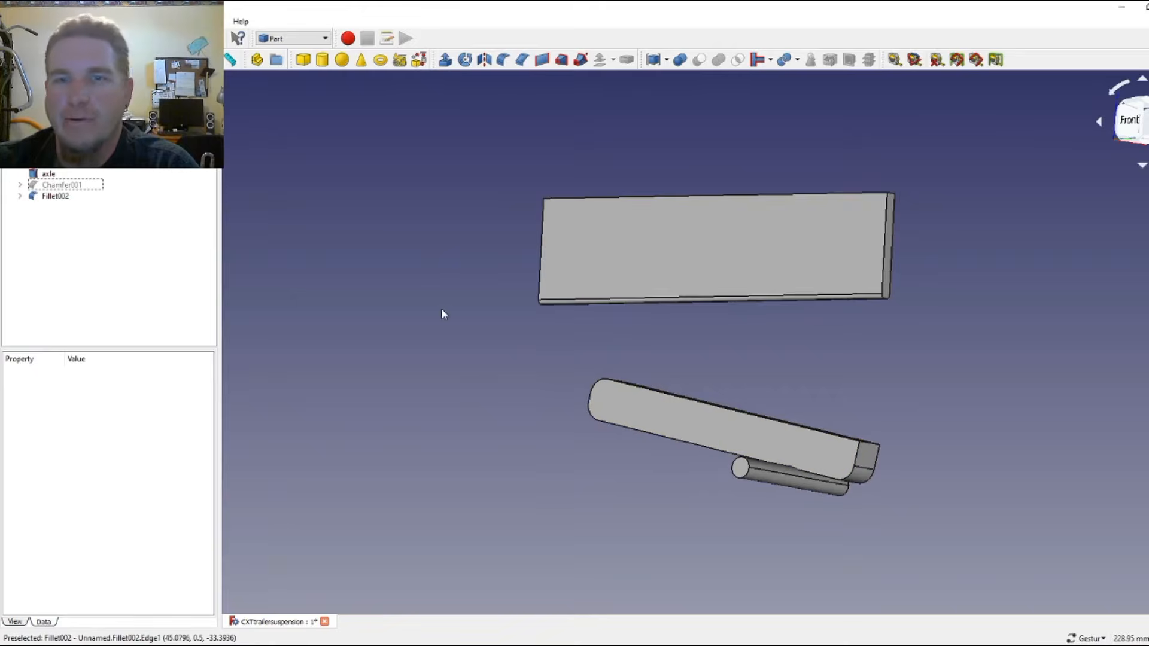
- Show the chamfered hanger again alongside the rounded arm in the front view
drag(422, 263, 631, 281)
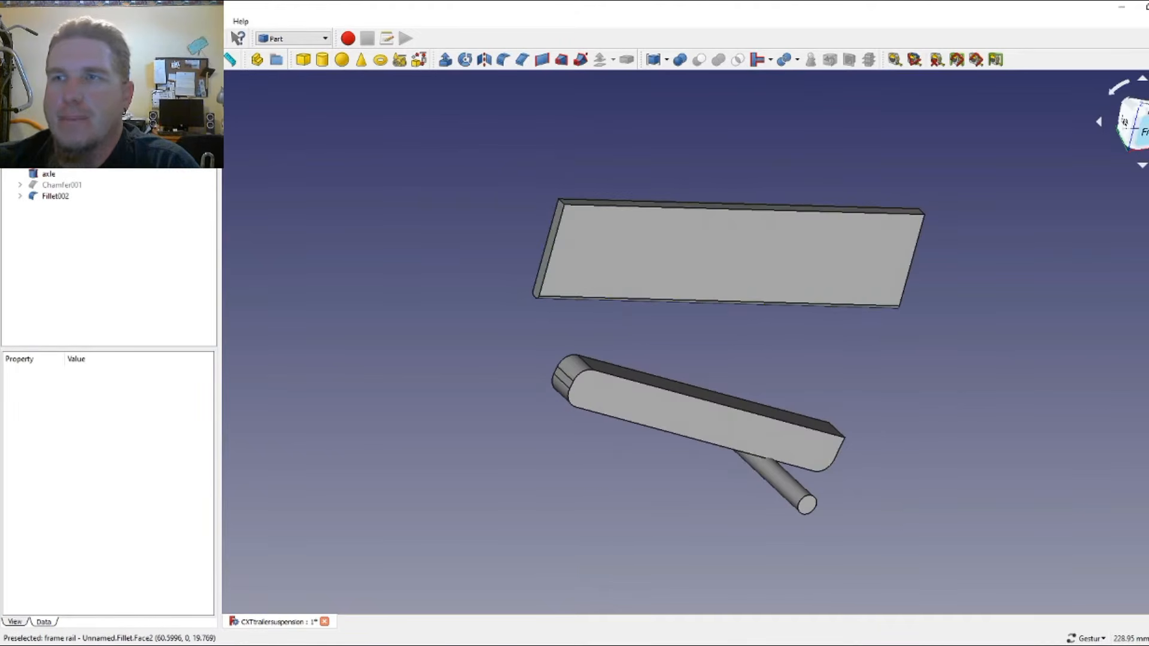
key(1)
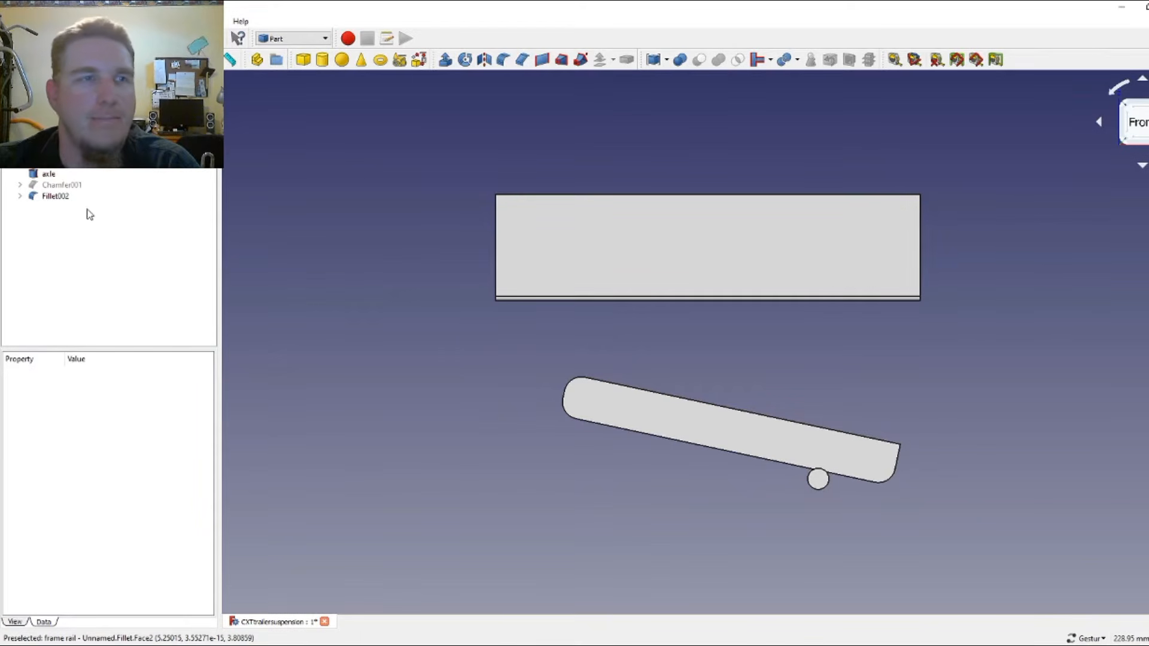
click(60, 185)
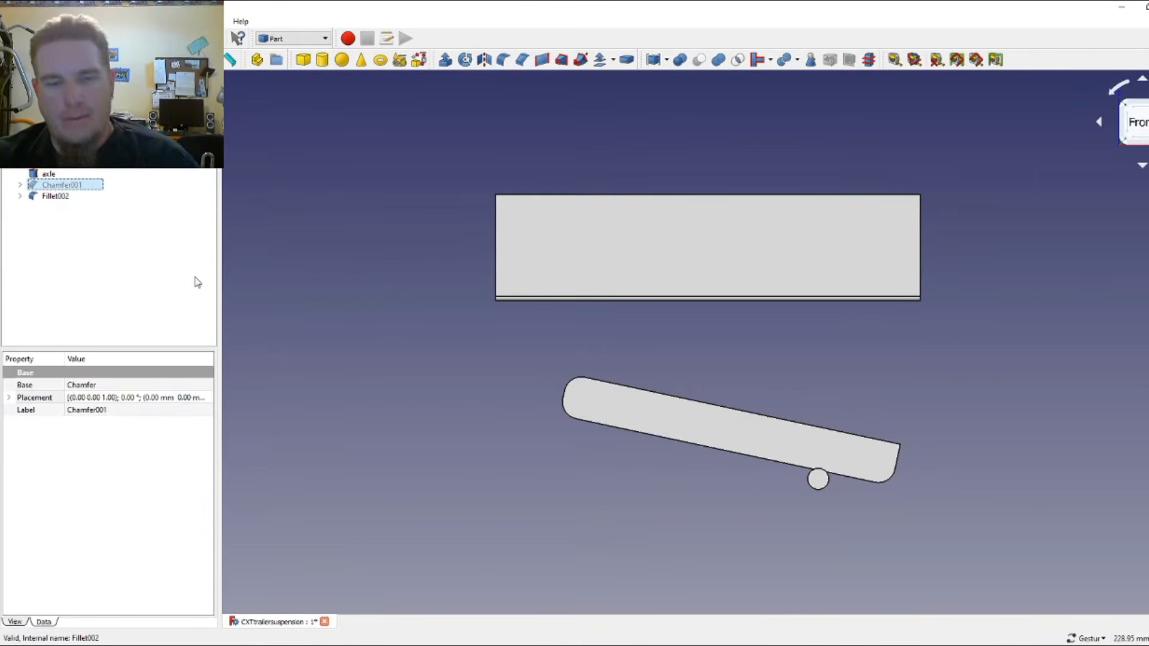
key(space)
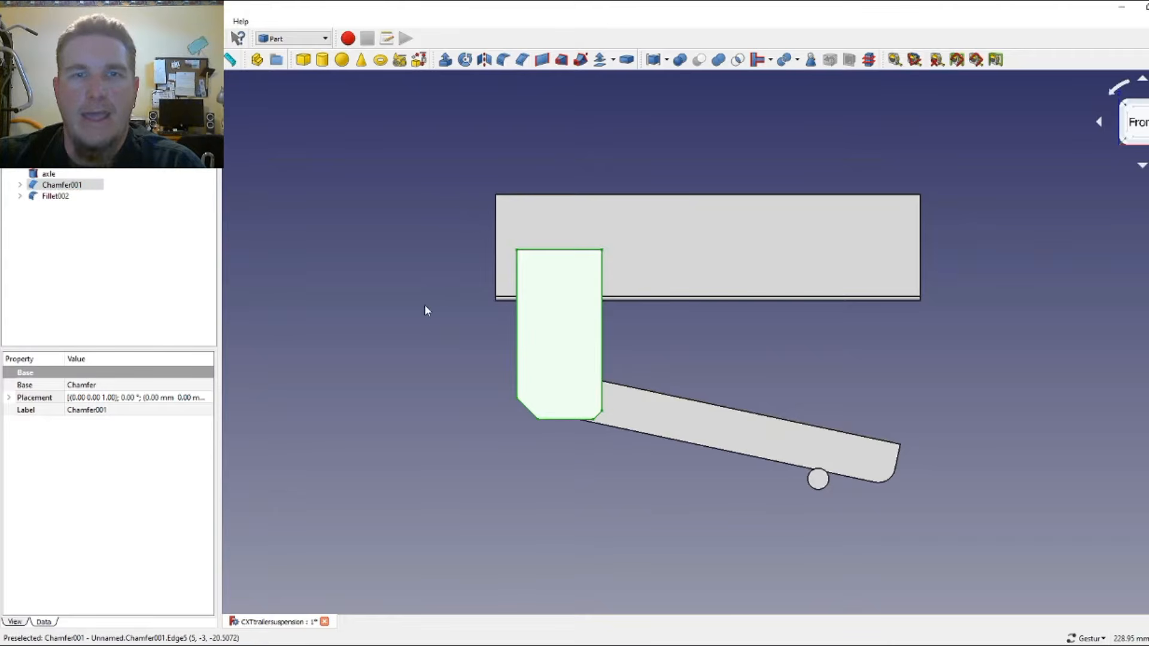
- Widen the hanger by setting the width of the base cube inside its chamfers to 20 mm
drag(425, 304, 633, 374)
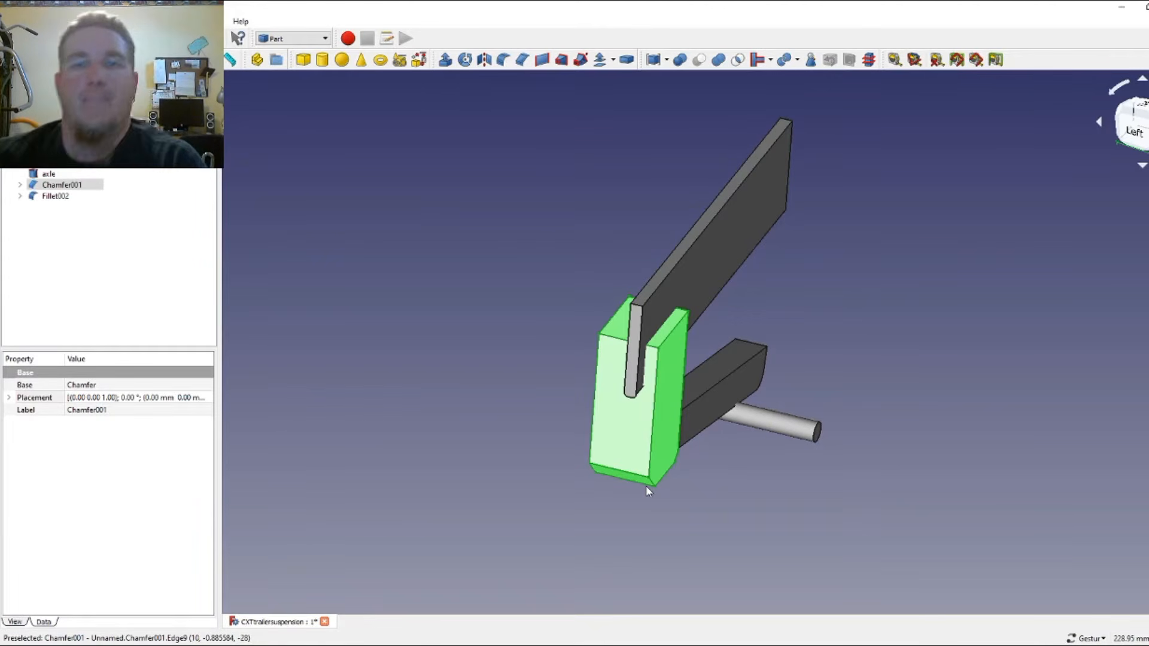
click(20, 184)
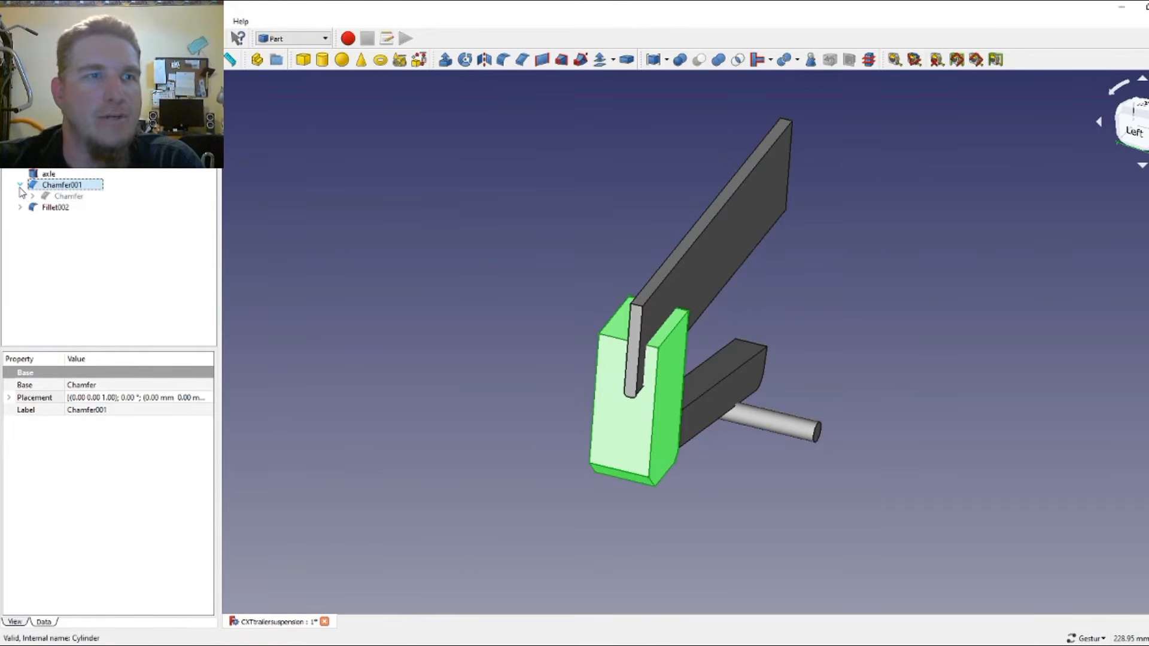
click(32, 196)
click(77, 207)
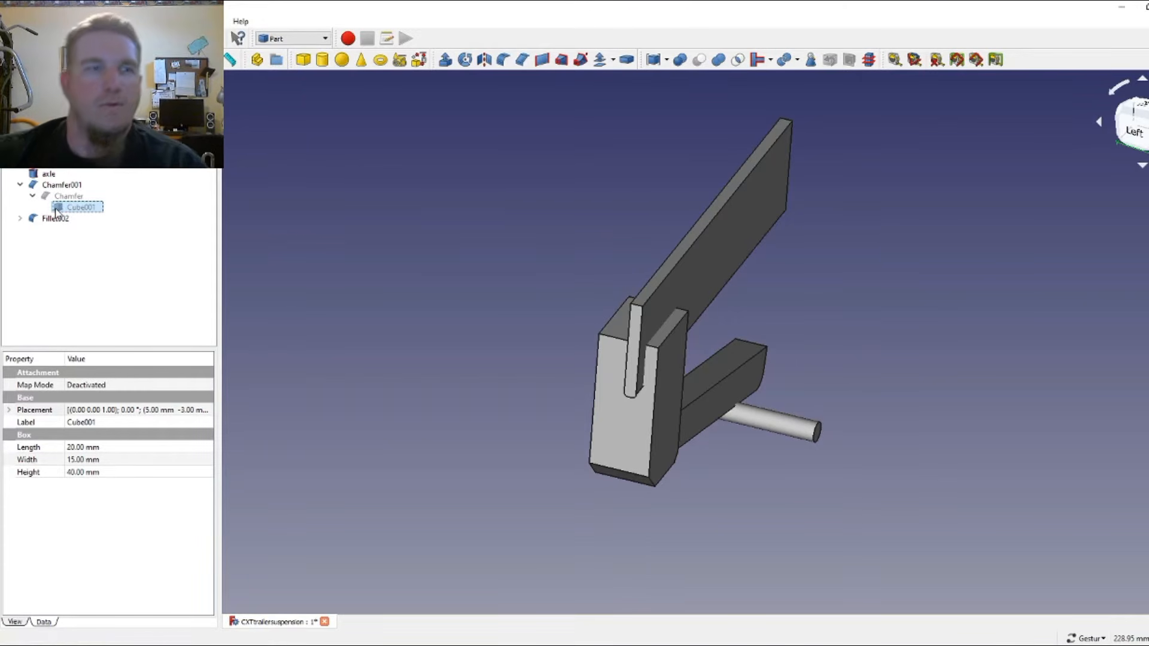
click(76, 461)
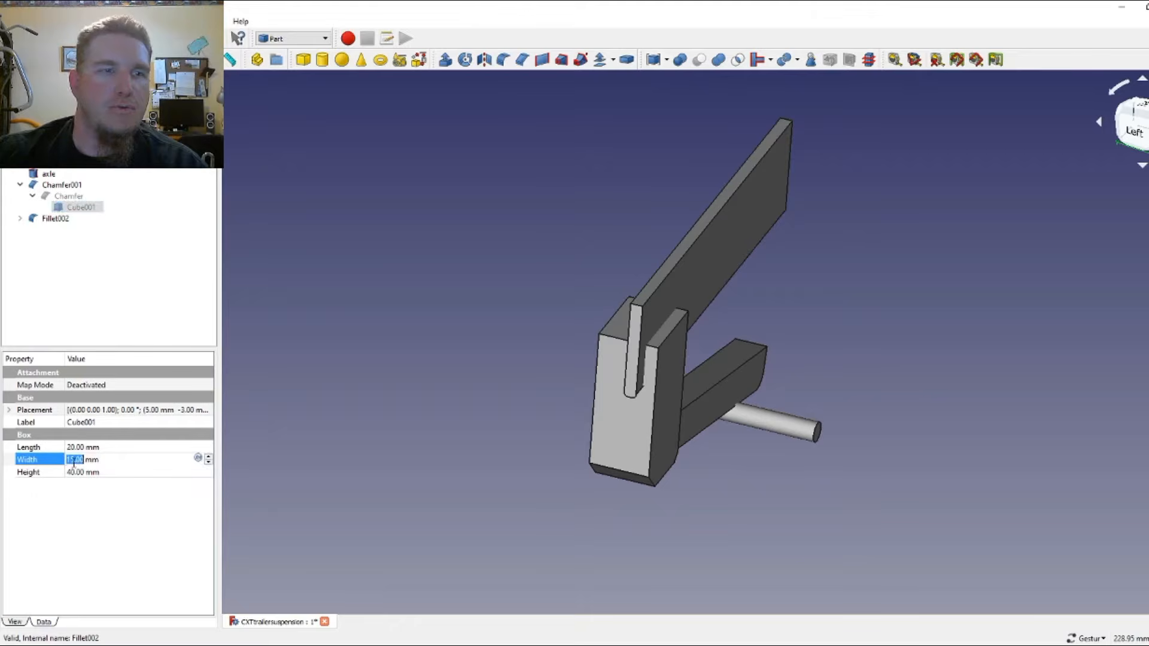
text(20)
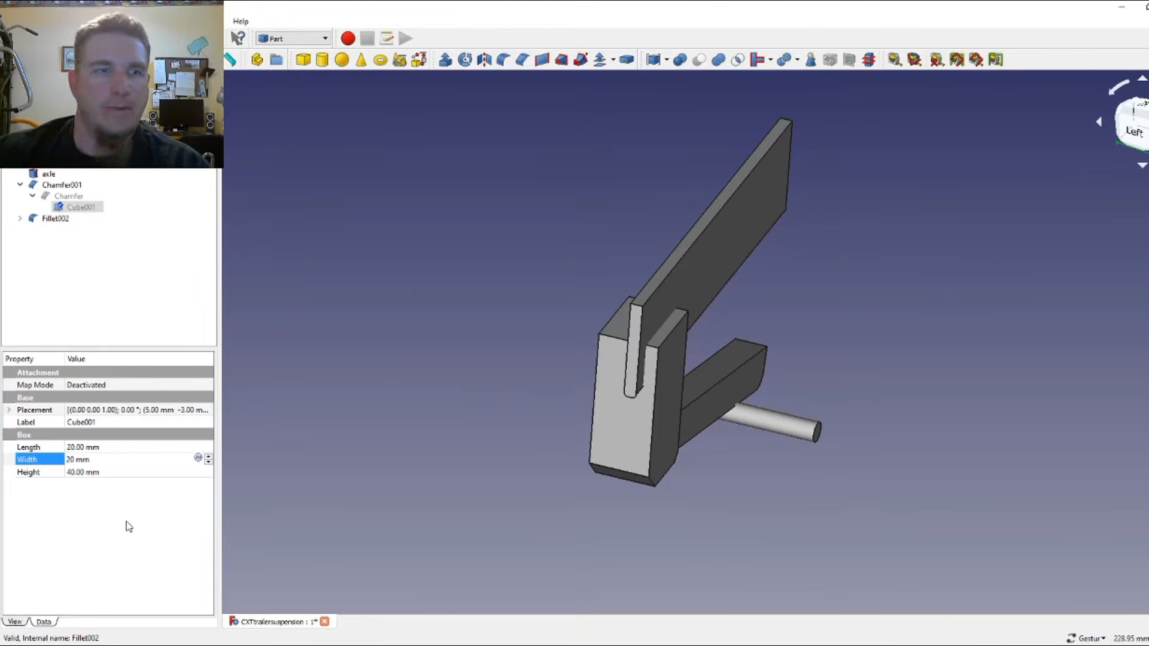
key(Return)
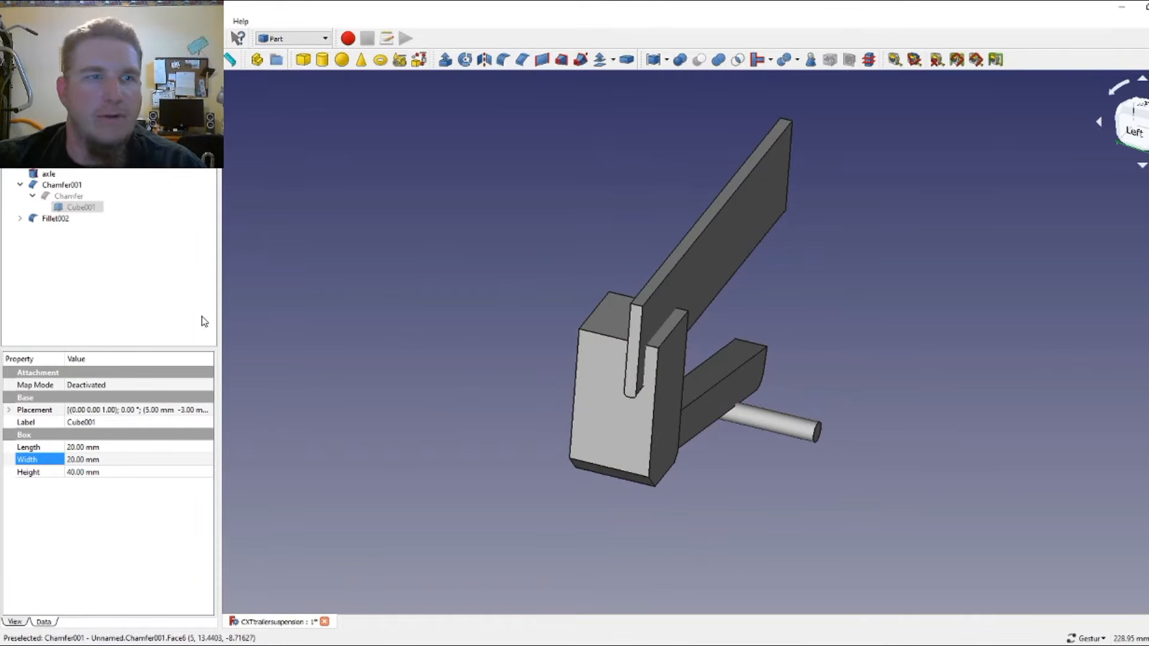
click(19, 185)
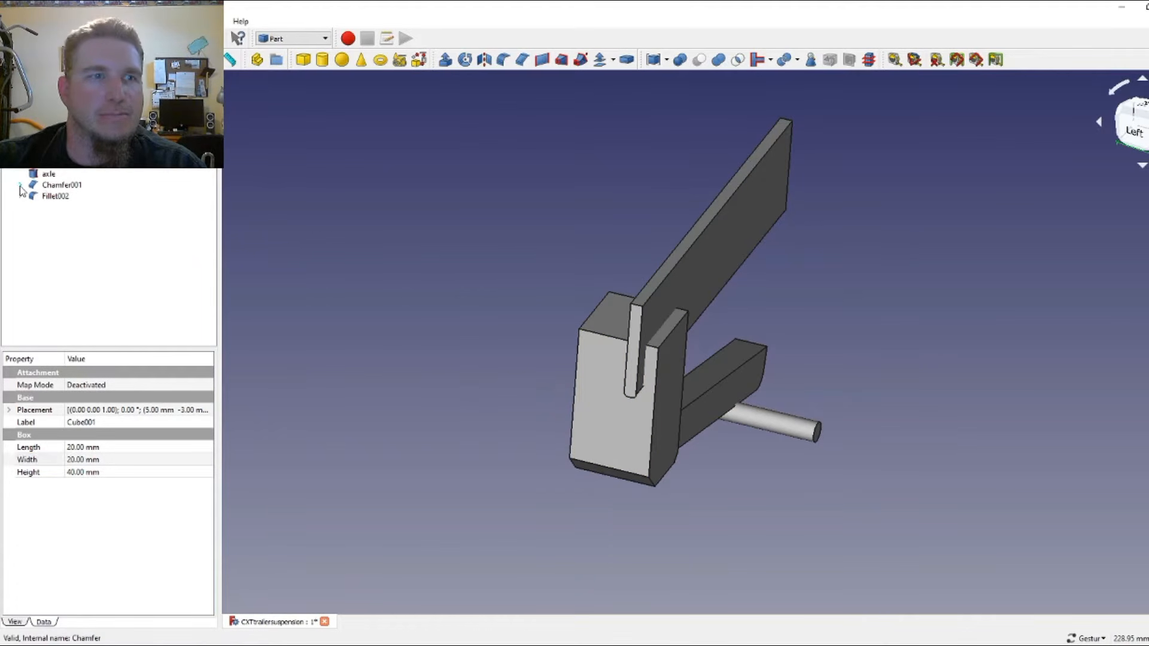
- Recentre the widened hanger by setting the Y position of its base cube's placement to -5 mm
click(179, 410)
click(208, 409)
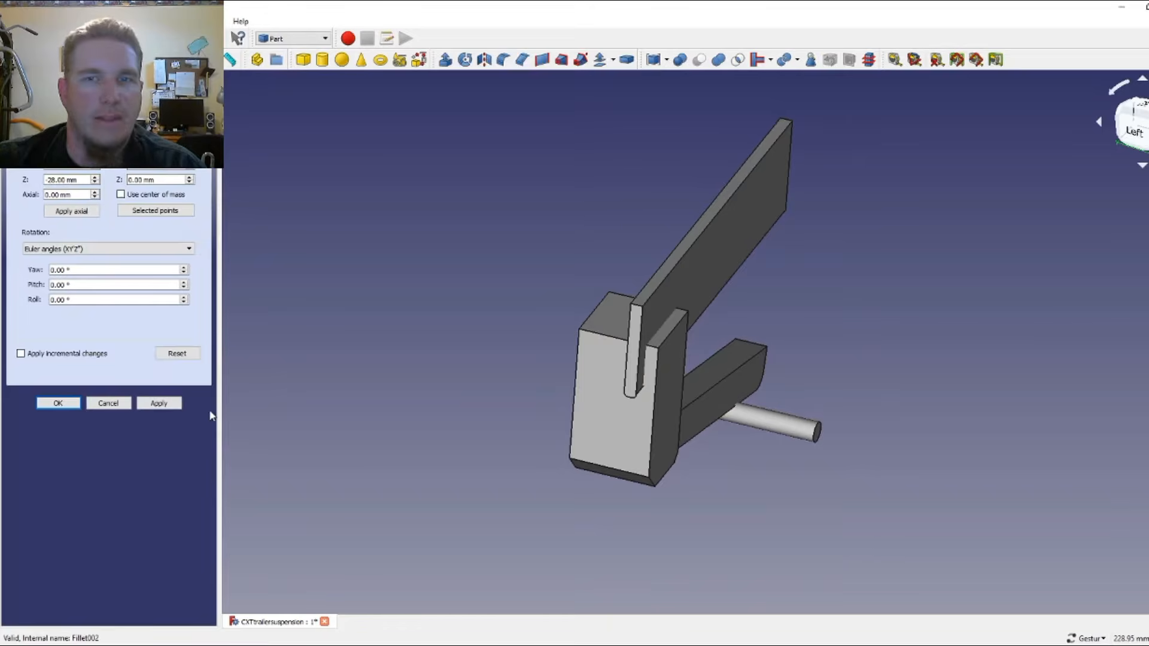
click(1137, 147)
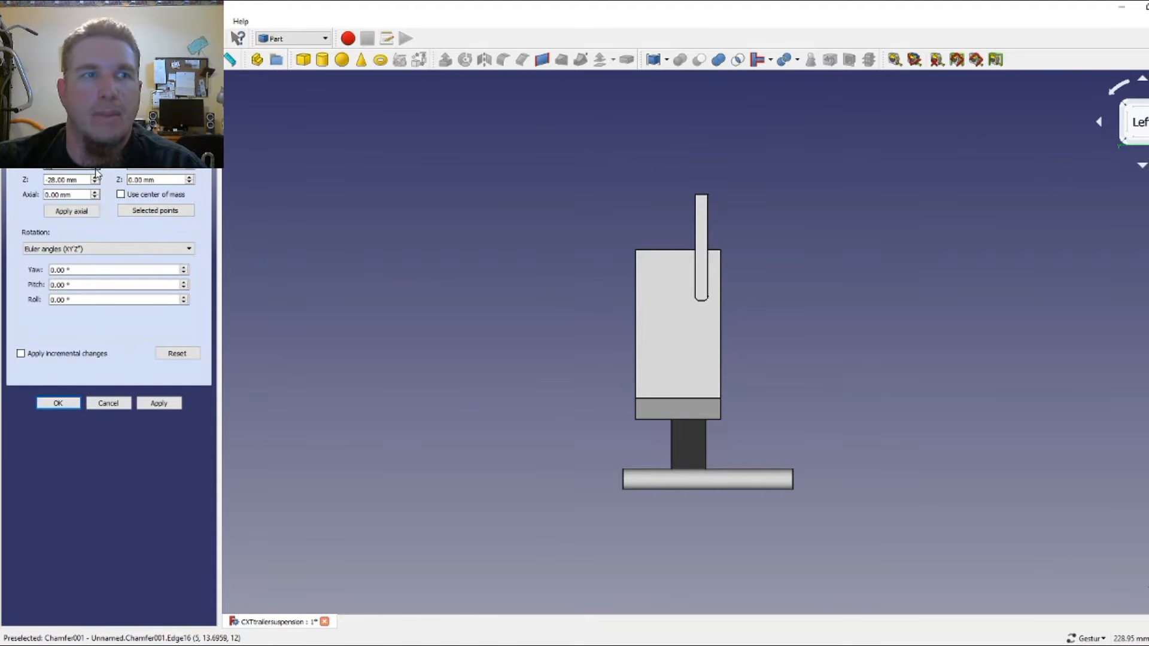
click(168, 403)
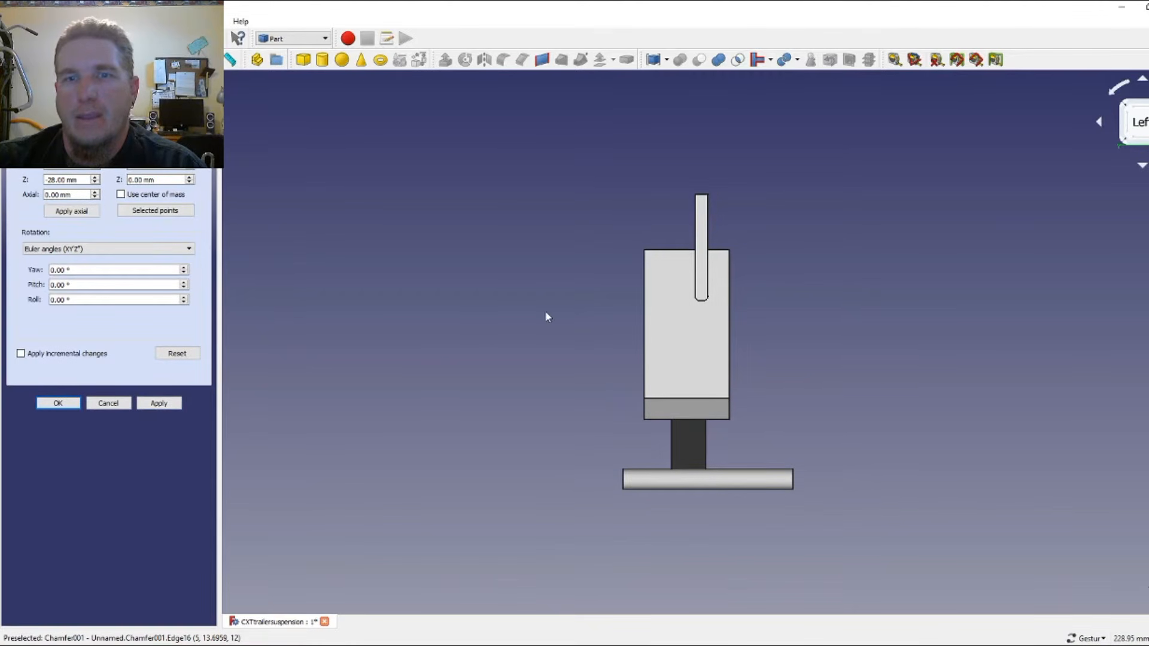
drag(546, 317, 985, 318)
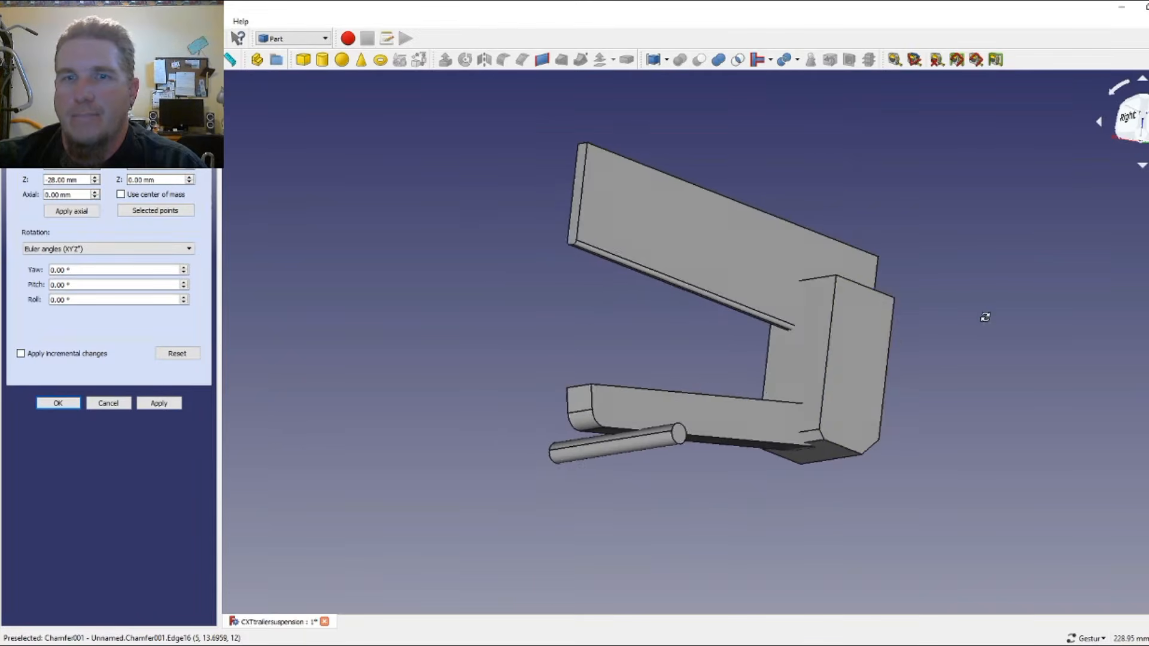
drag(554, 318, 680, 373)
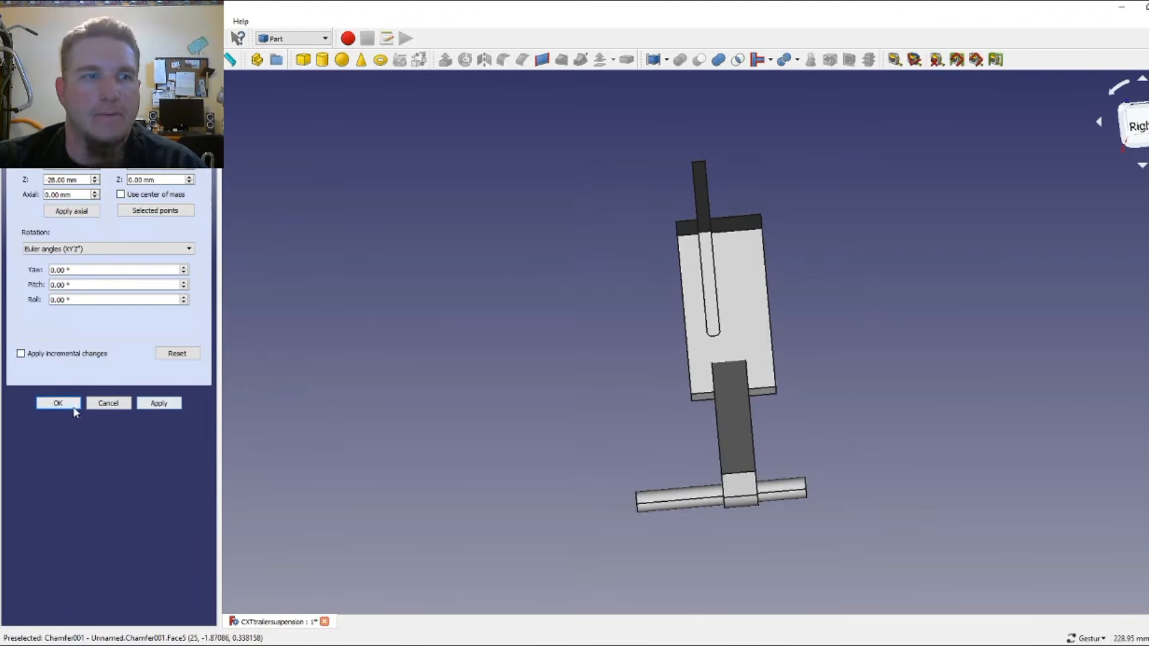
click(58, 403)
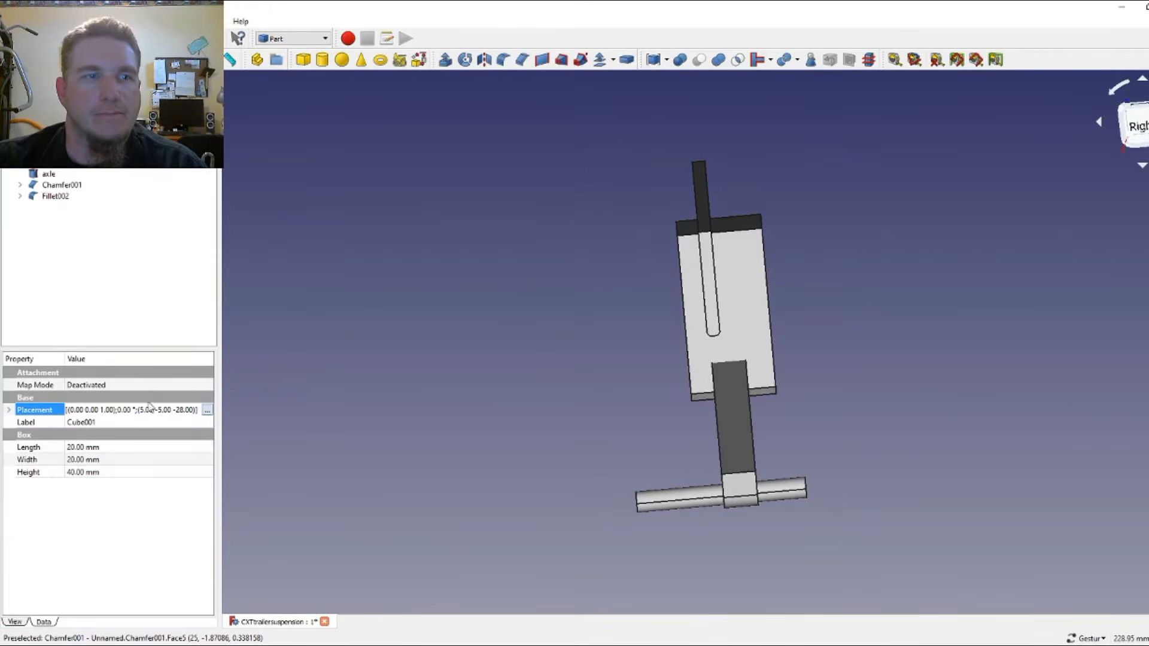
- Widen the suspension arm by setting the width of the base cube inside its fillets to 10 mm
click(60, 196)
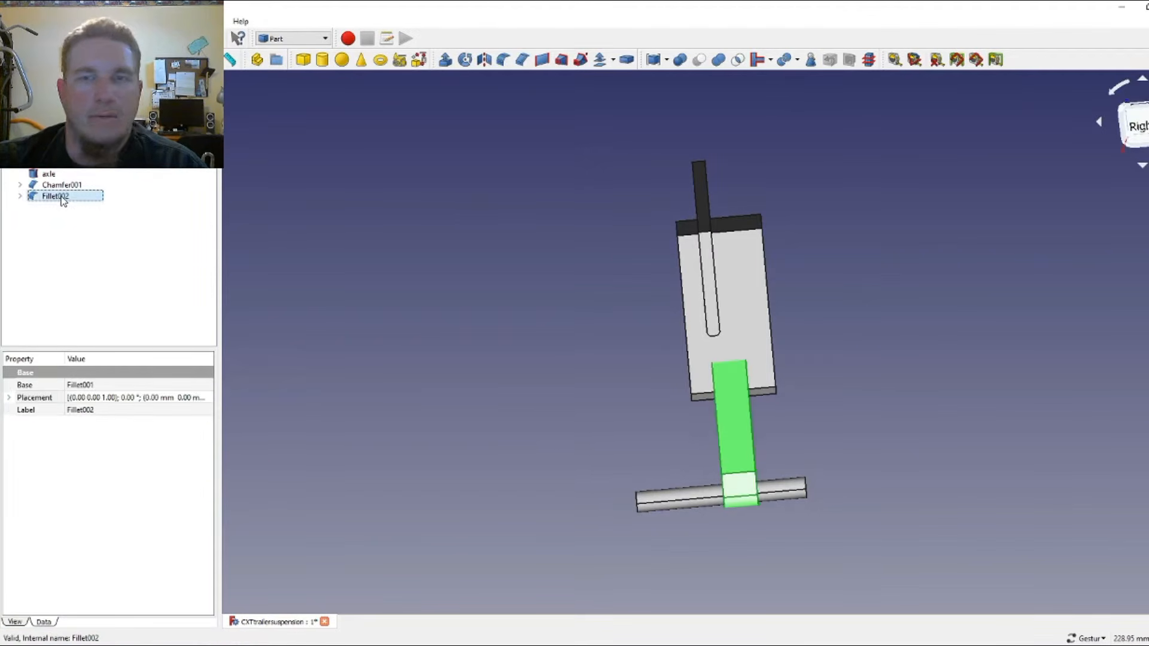
click(20, 196)
click(32, 208)
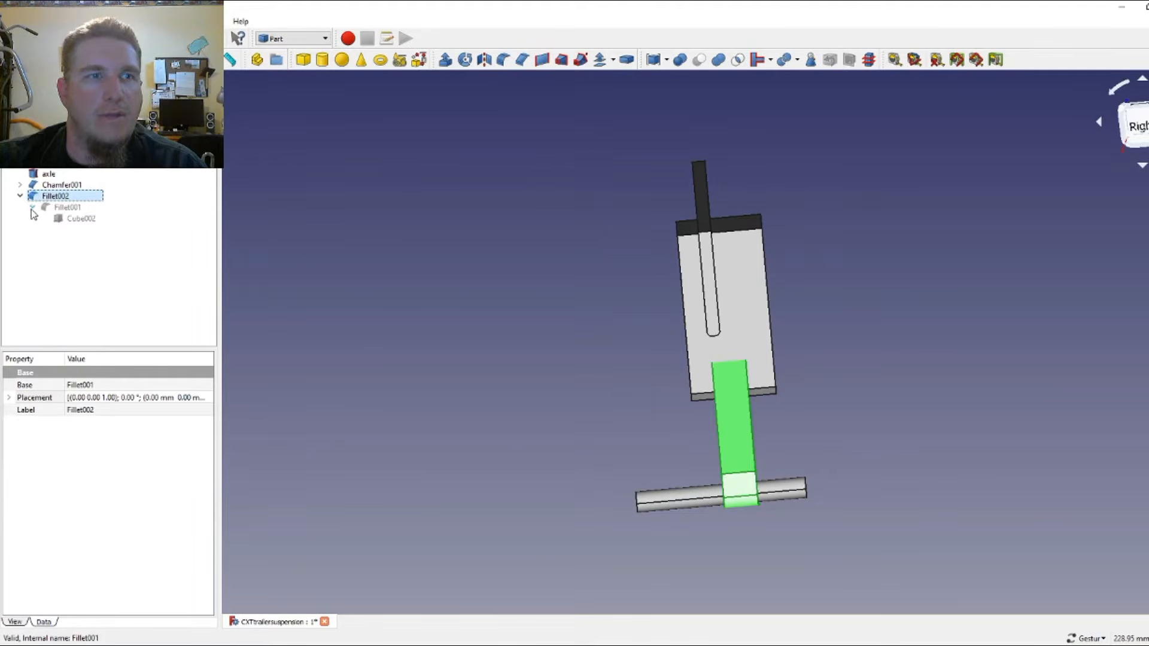
click(78, 218)
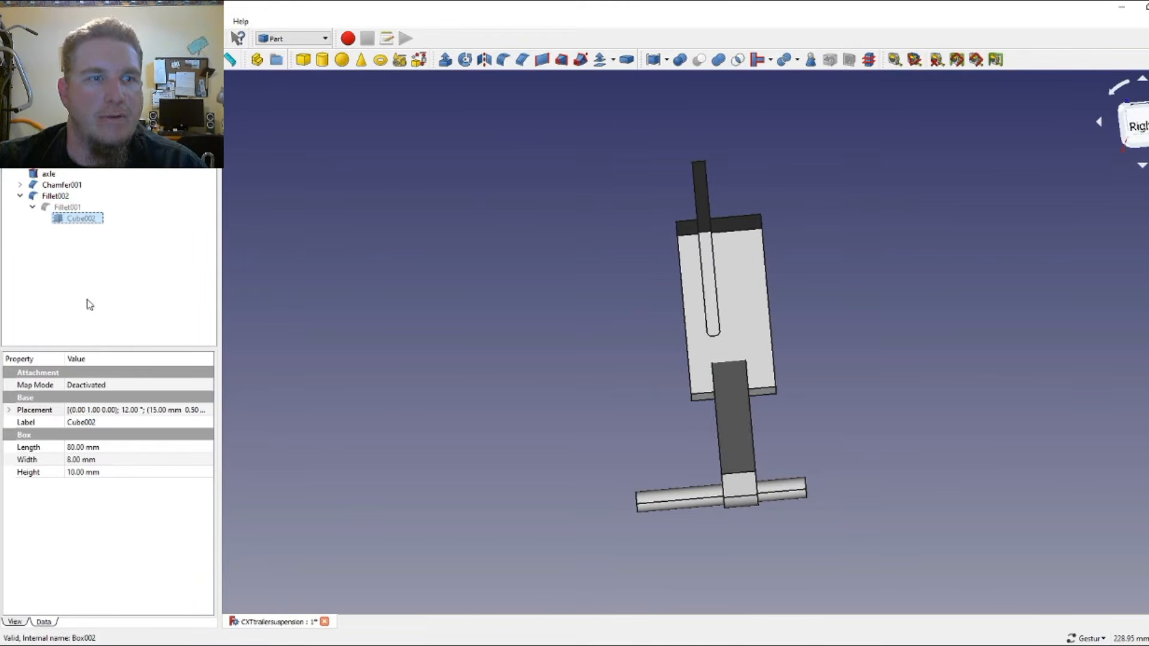
click(73, 461)
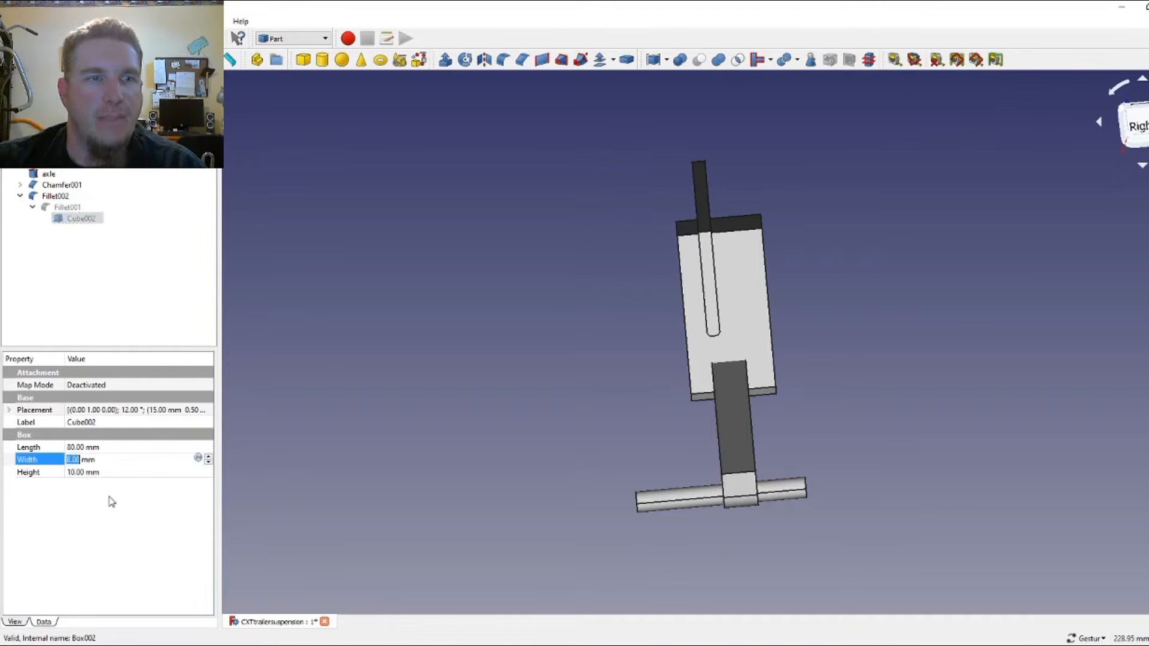
text(10)
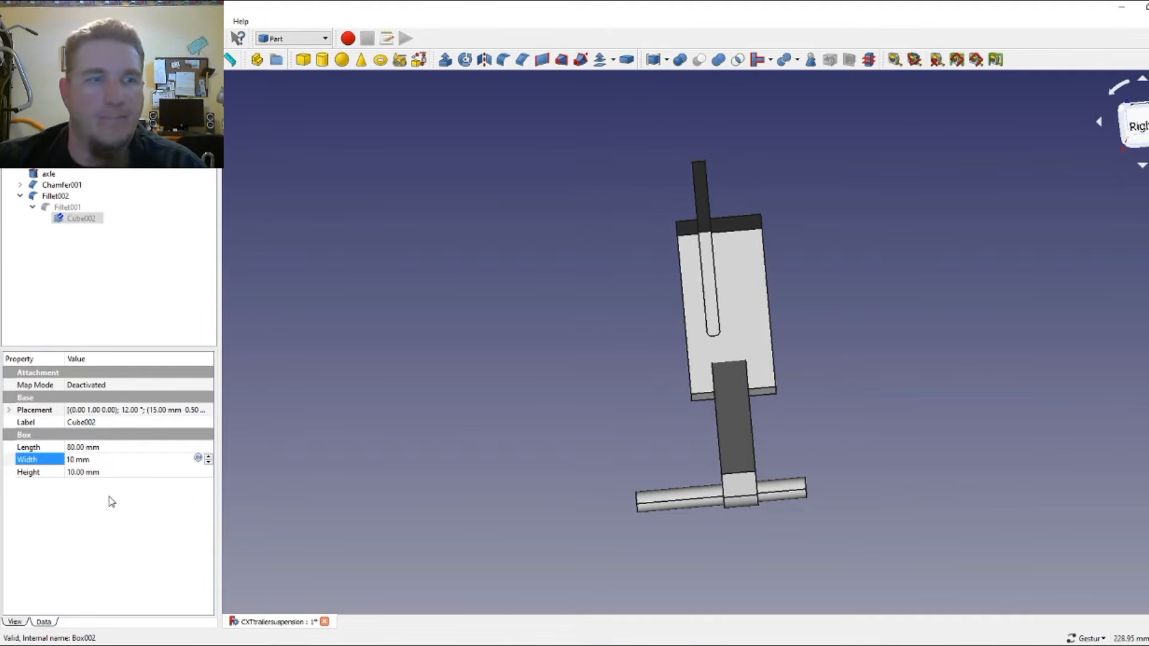
key(Return)
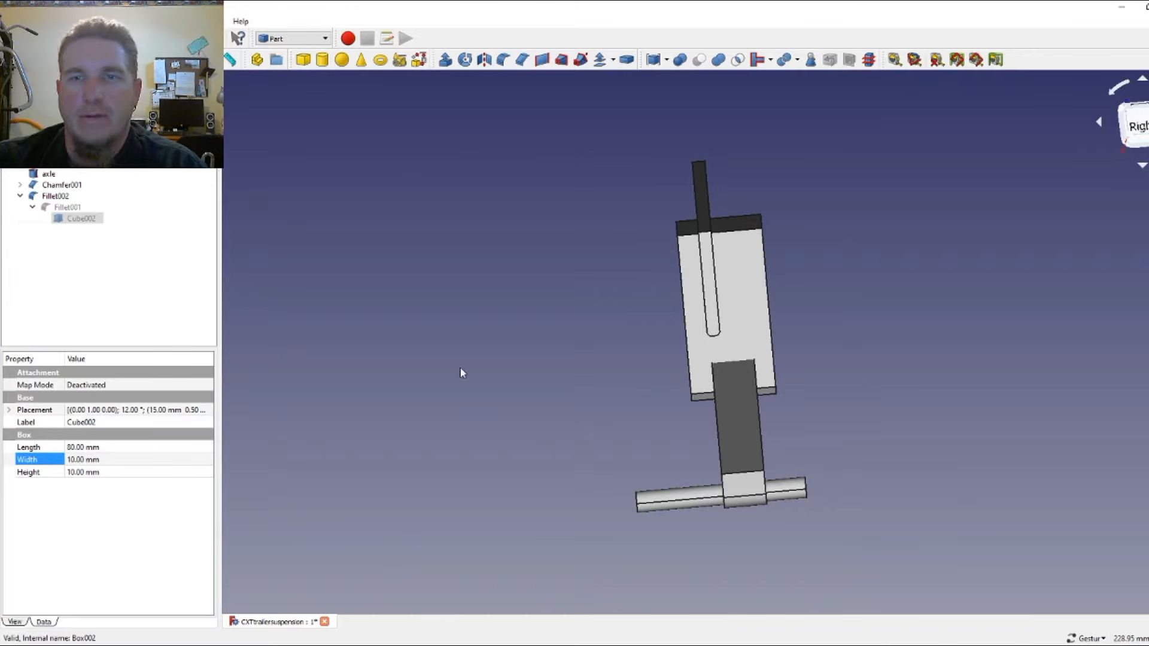
click(1137, 125)
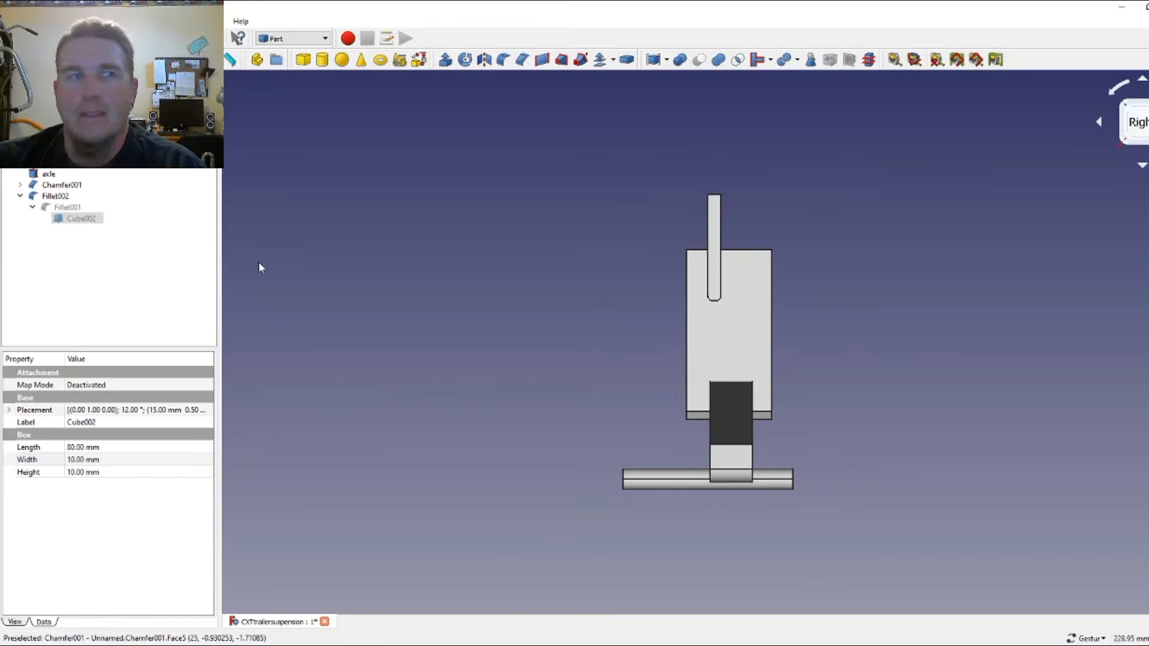
- Shift the arm sideways by setting the Y position of its base cube's placement to 0 mm
click(20, 195)
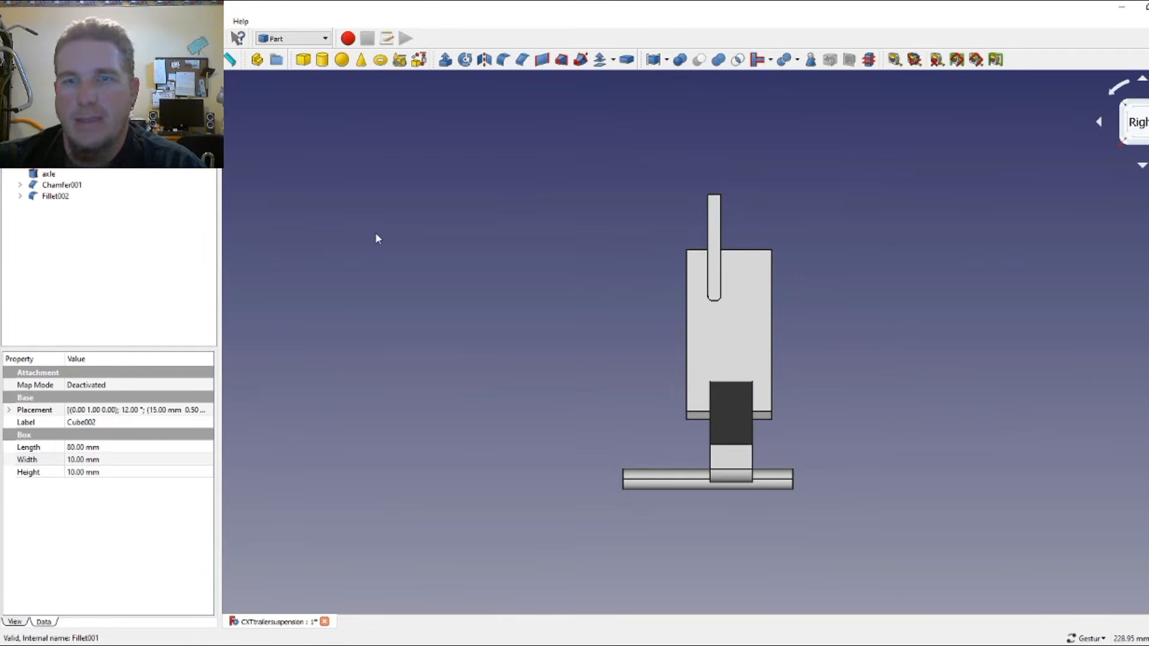
click(209, 412)
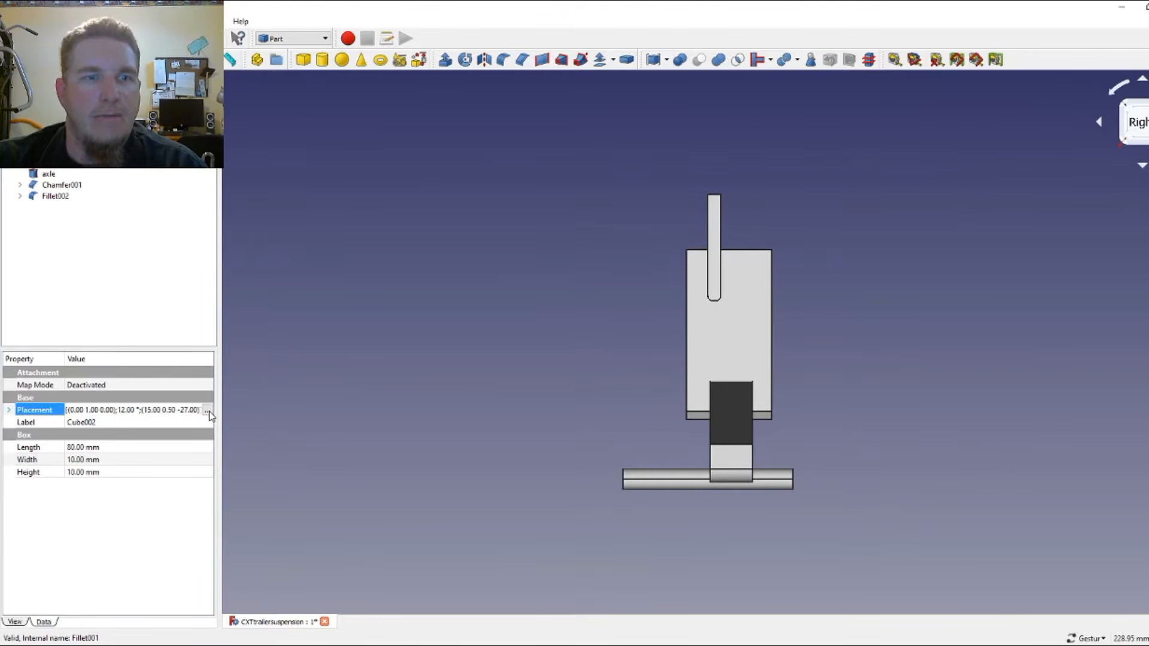
click(206, 411)
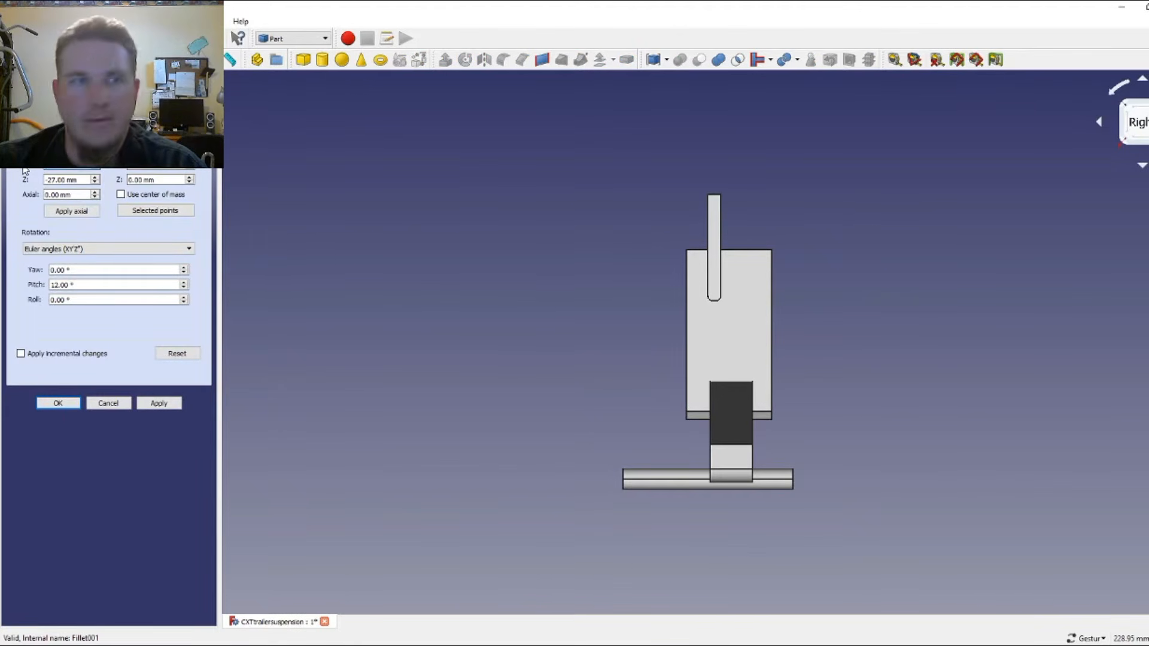
click(159, 404)
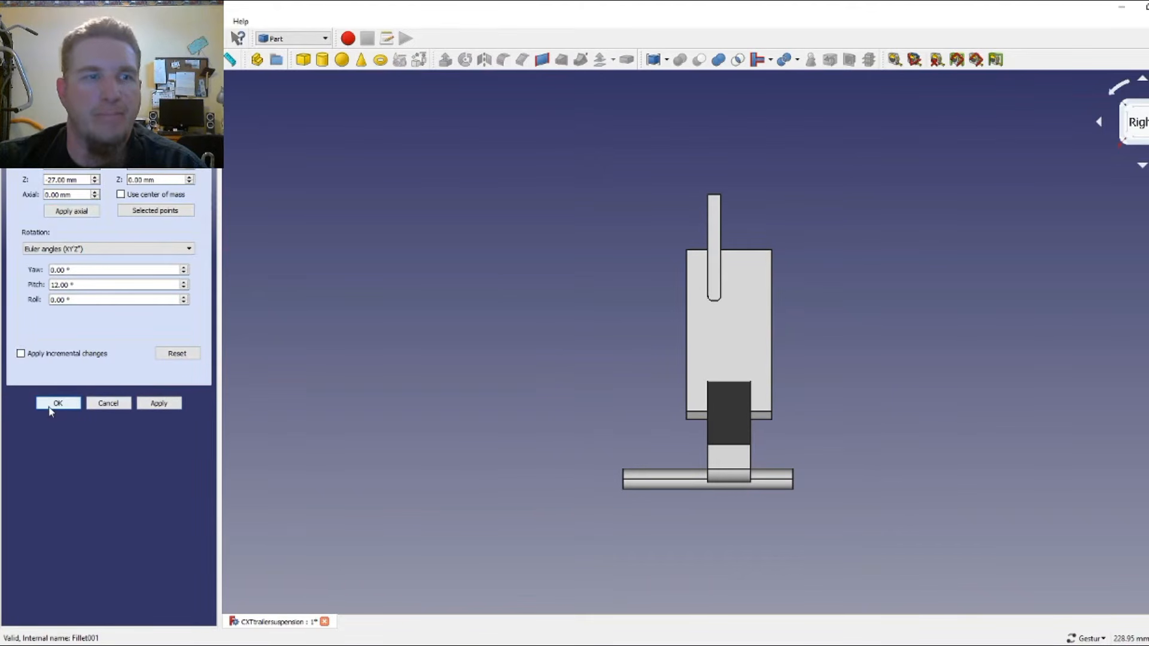
click(70, 407)
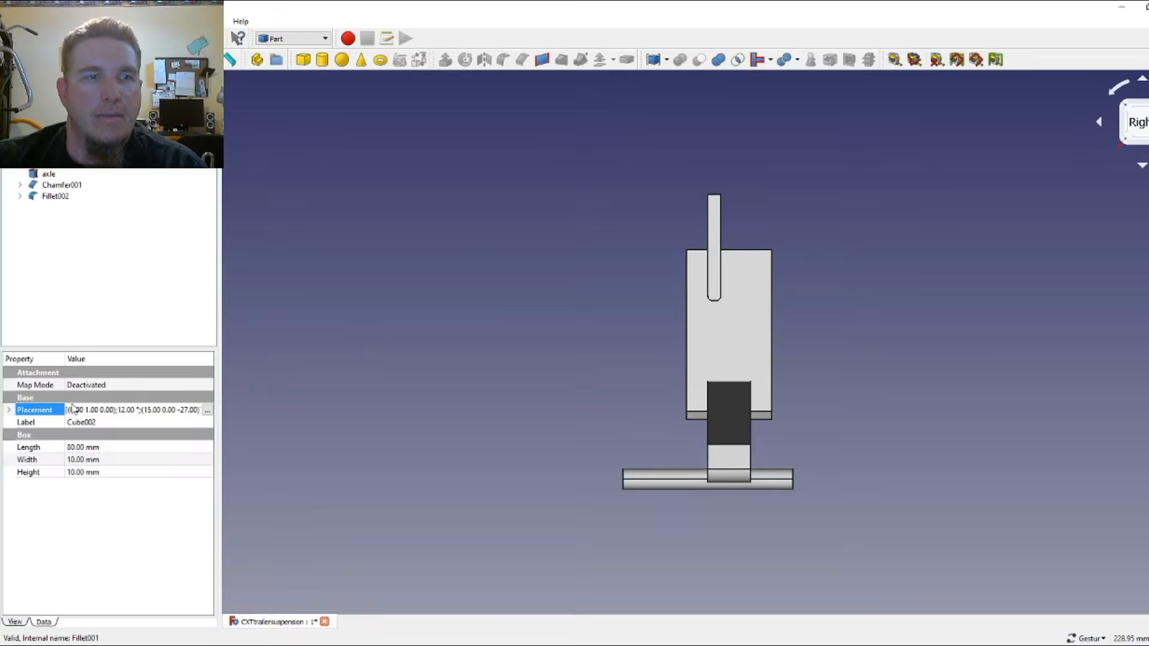
drag(372, 354, 865, 349)
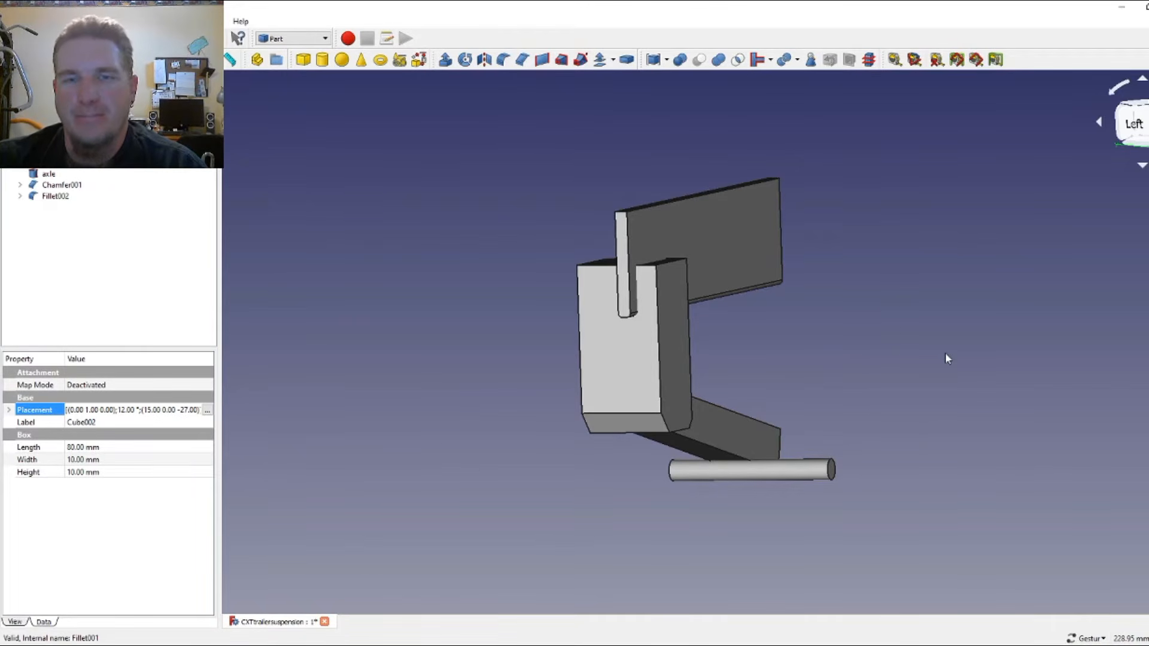
drag(945, 354, 687, 366)
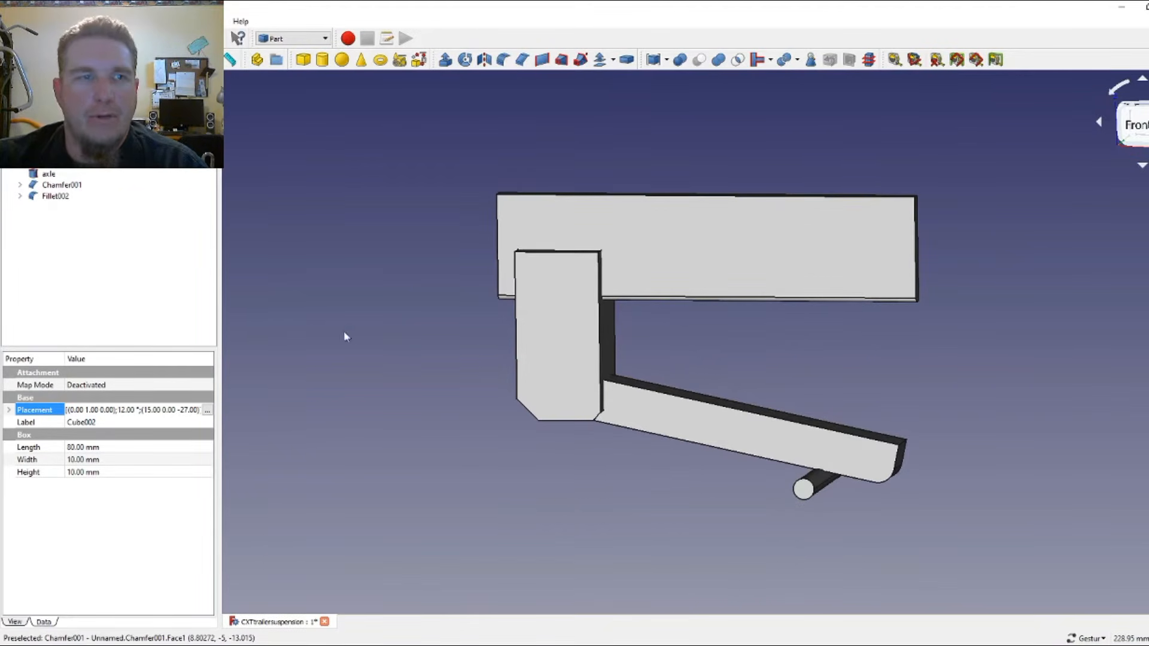
- Hide the filleted arm and save the document
click(351, 352)
click(55, 197)
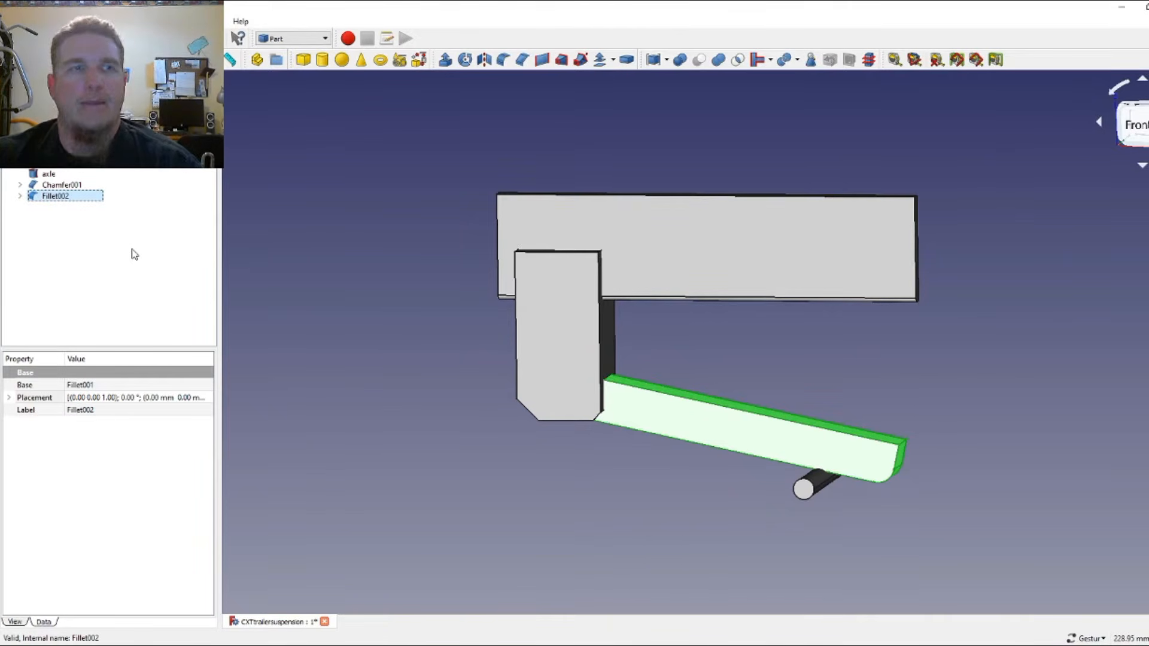
key(space)
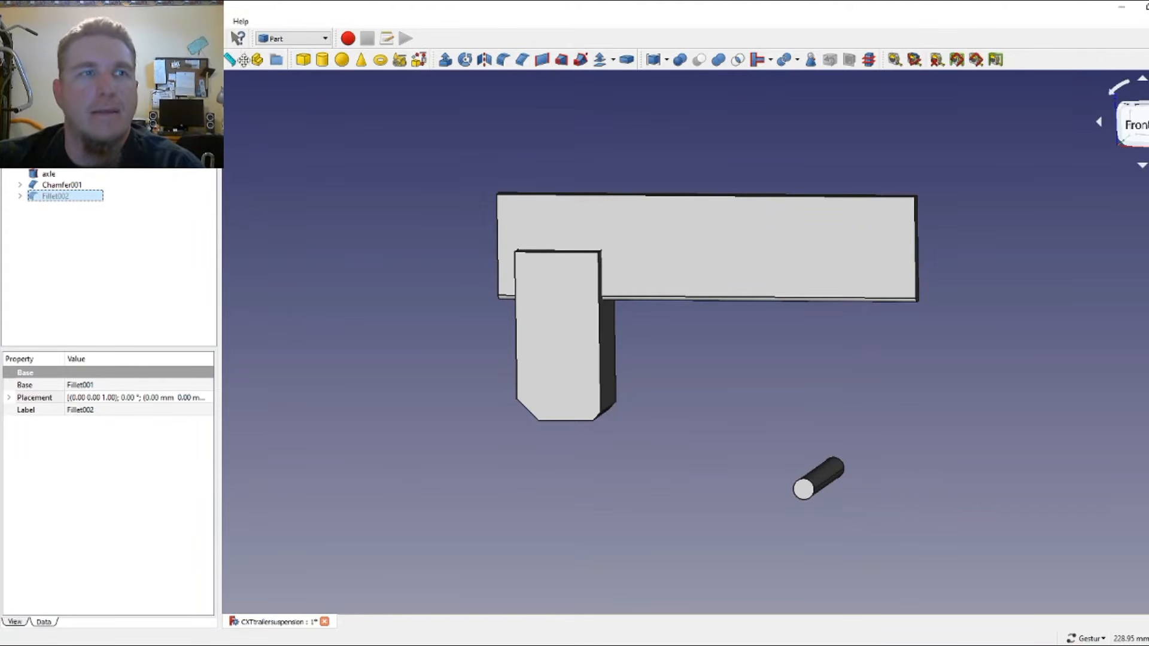
click(9, 21)
click(25, 100)
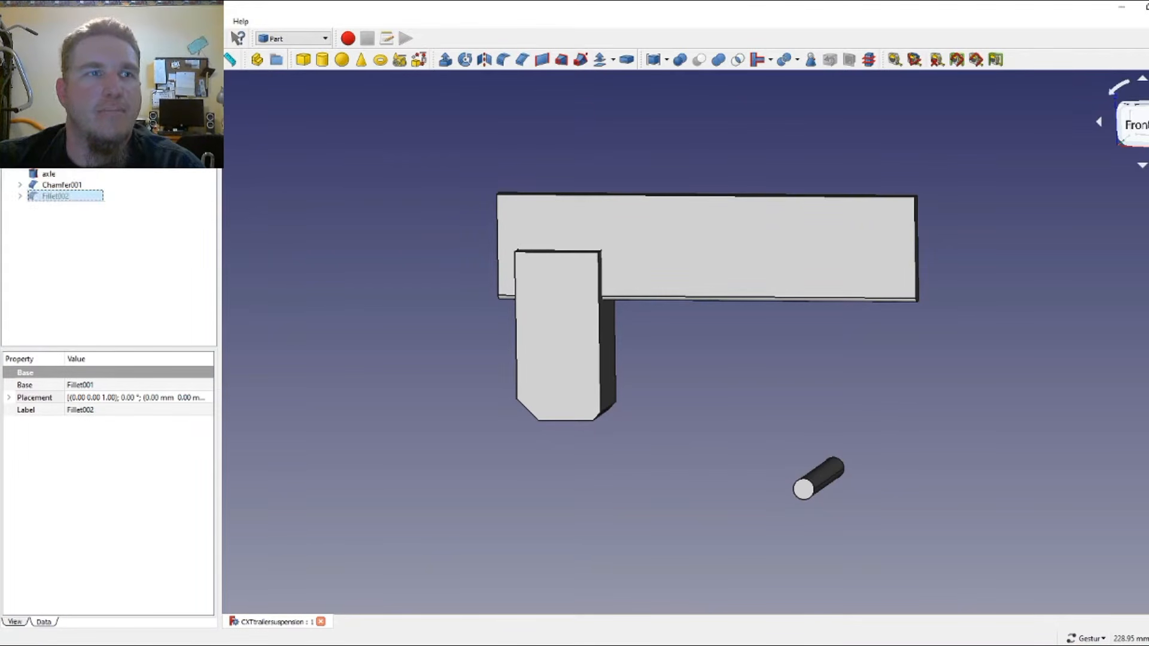
- Add a new 10 mm cube to the model and show the filleted arm again
click(304, 60)
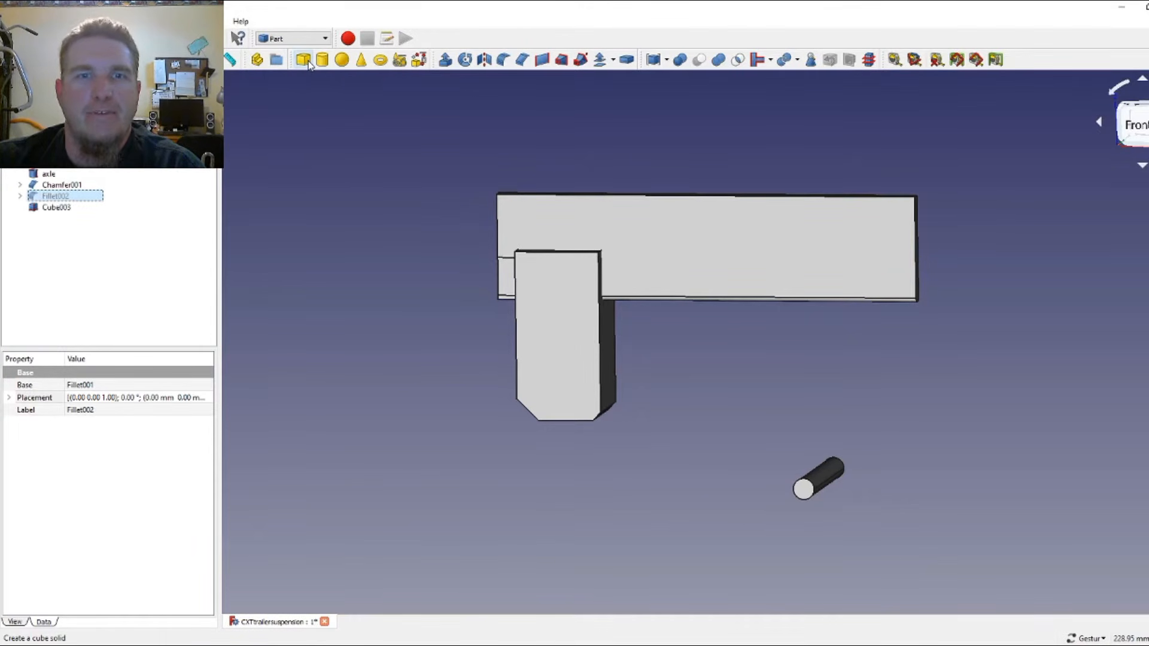
drag(389, 210, 598, 284)
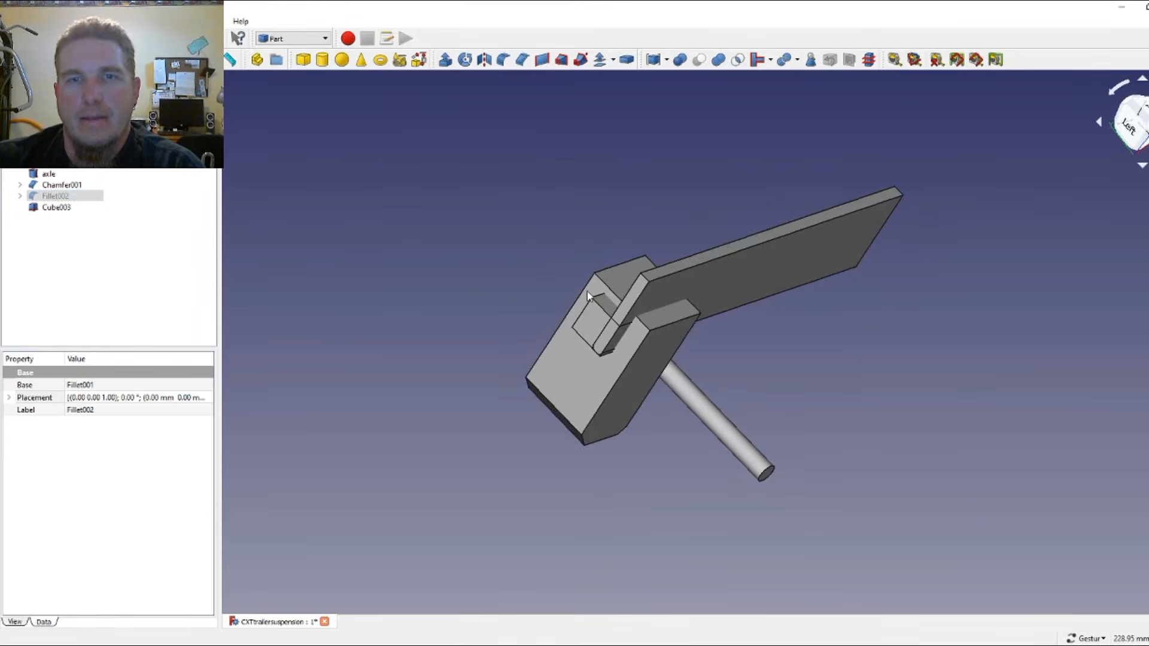
click(57, 210)
click(55, 196)
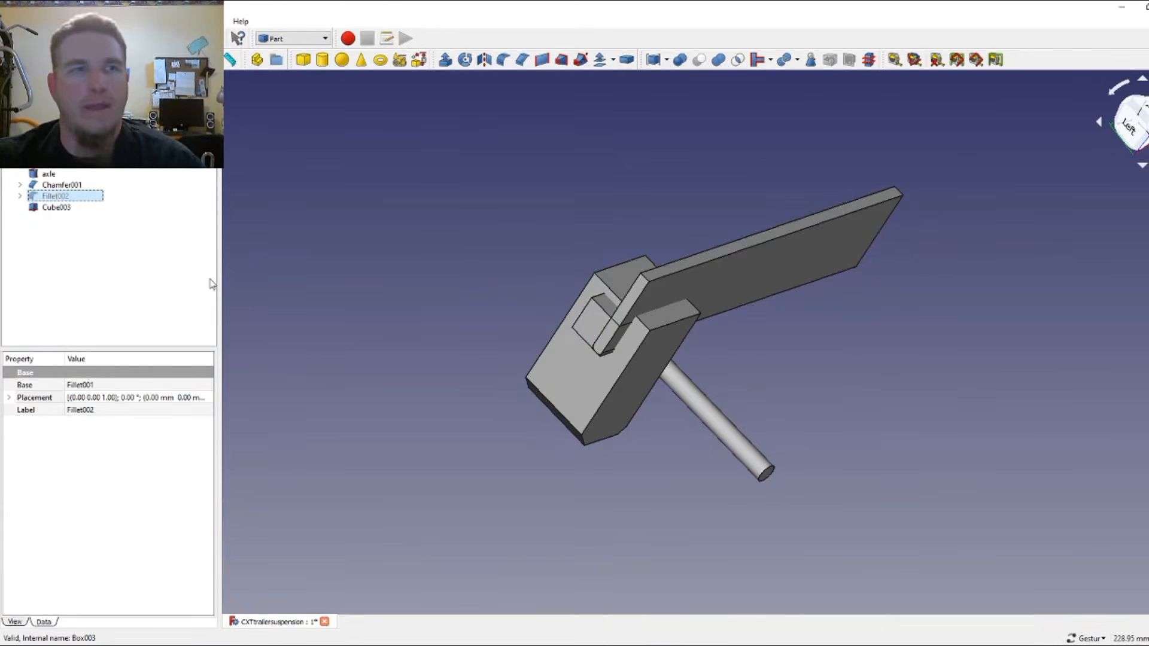
- Transform the new cube 27 mm along X and lower it onto the arm just beside the hanger
click(66, 210)
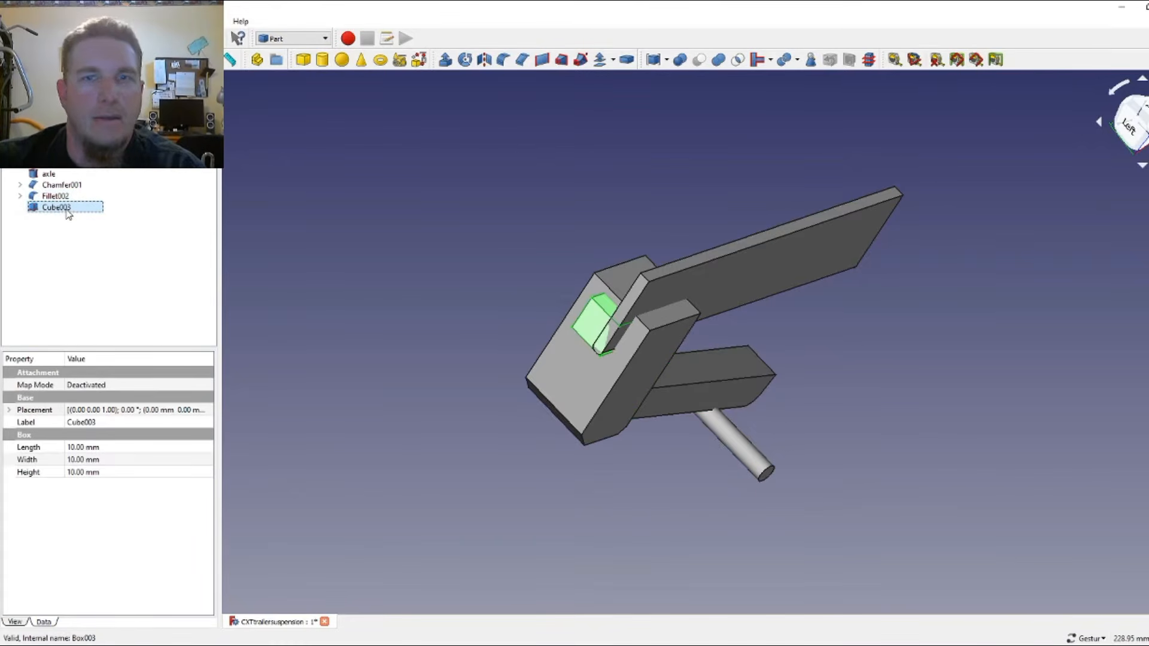
right_click(55, 210)
click(74, 215)
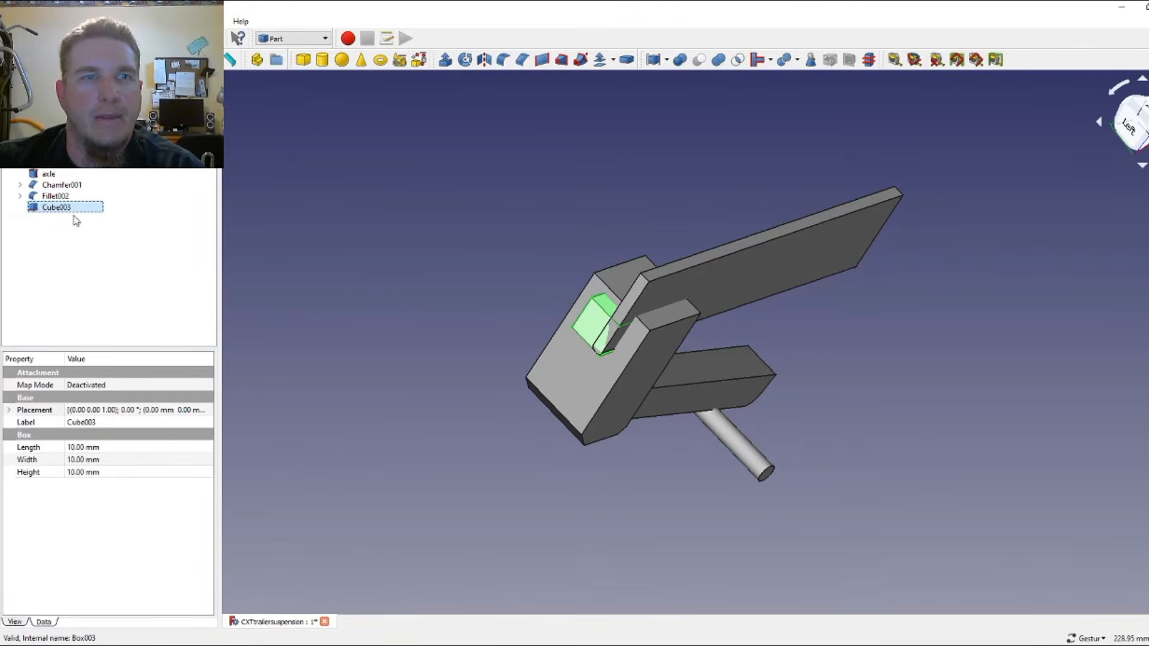
key(1)
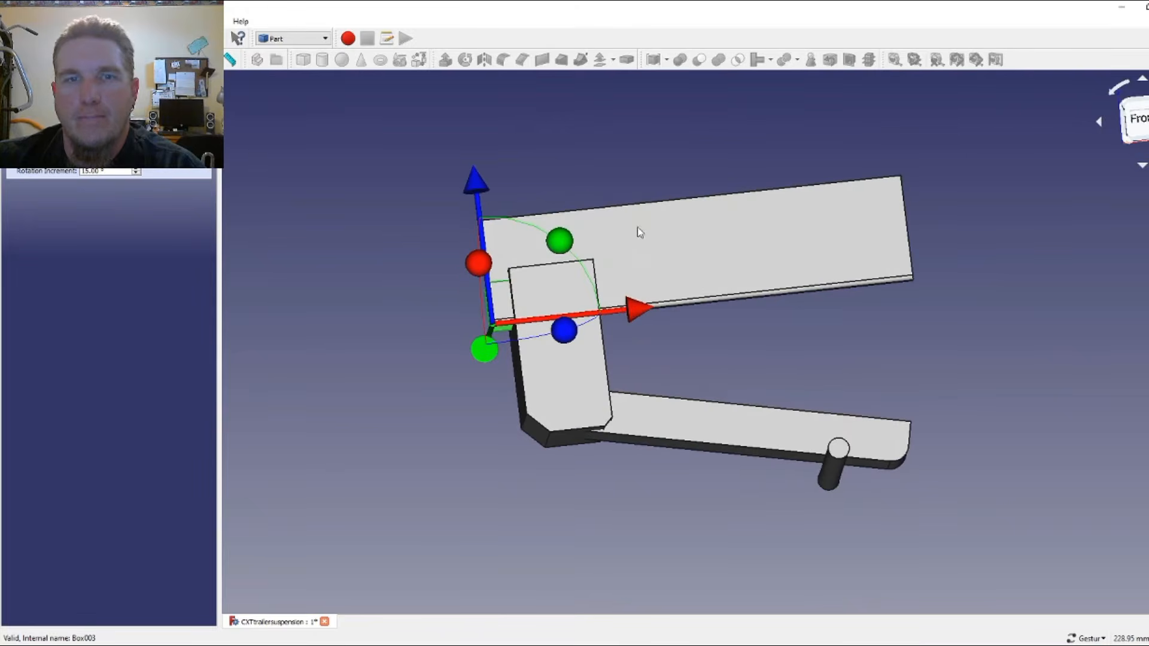
drag(628, 309, 745, 302)
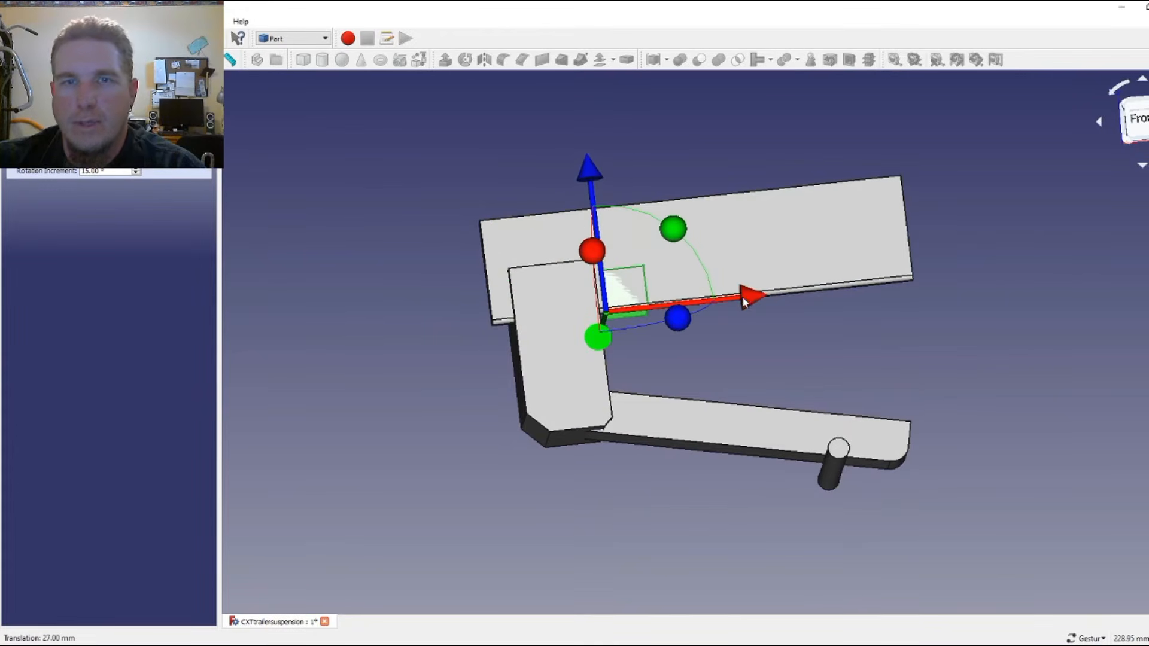
drag(583, 177, 586, 308)
drag(956, 335, 628, 382)
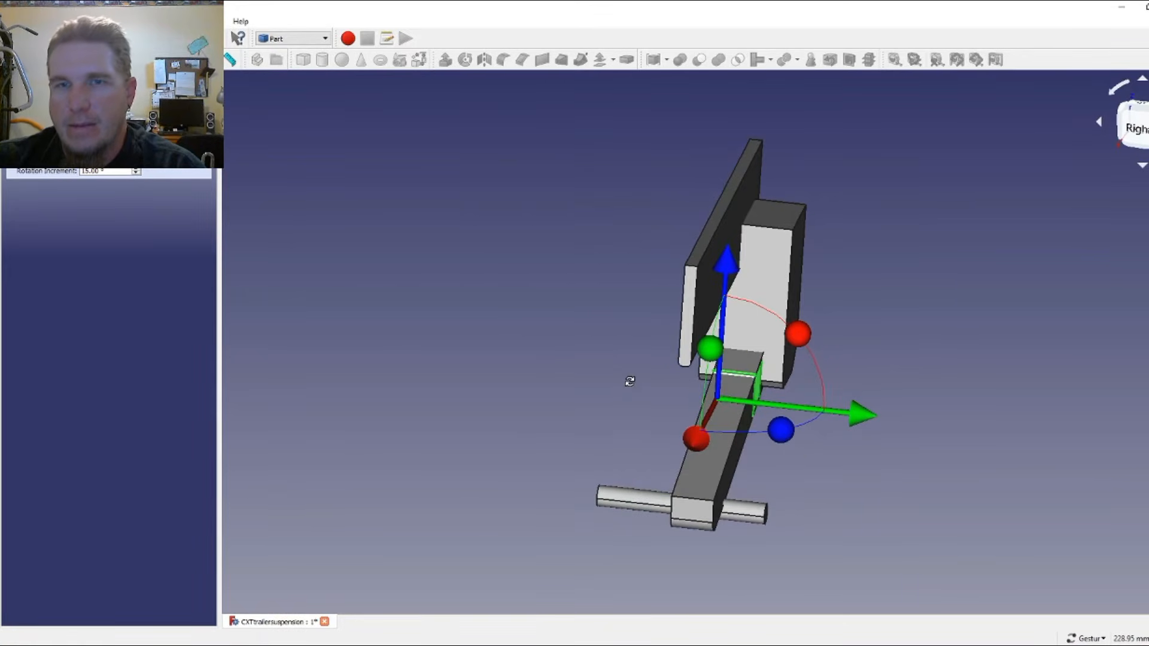
click(1134, 133)
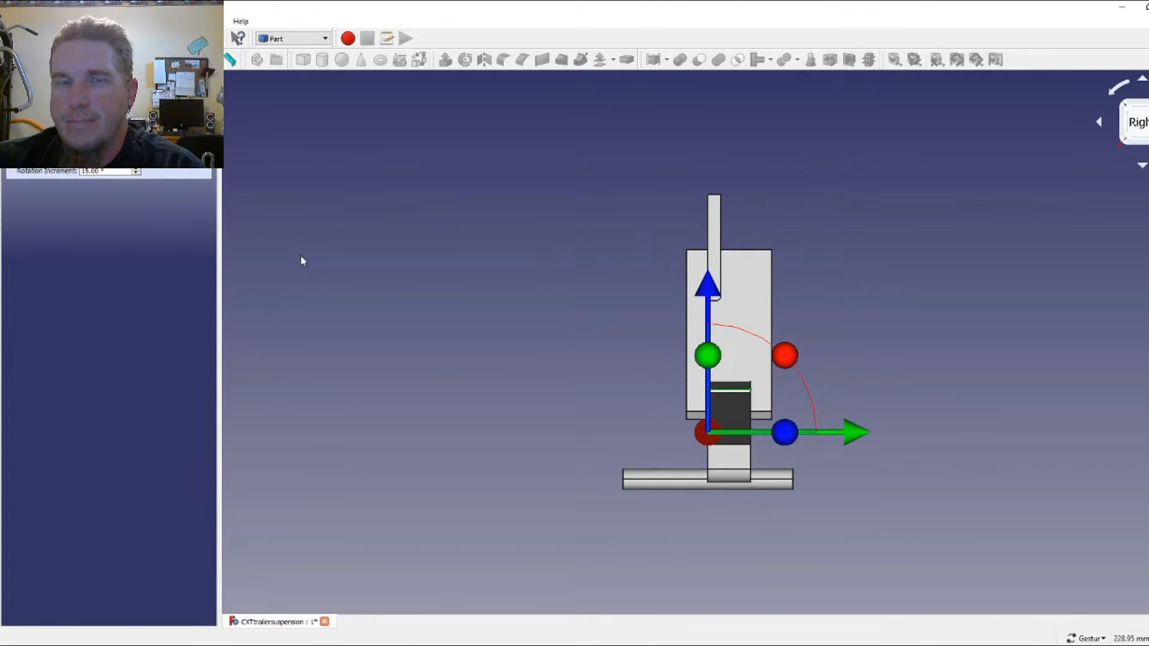
click(109, 110)
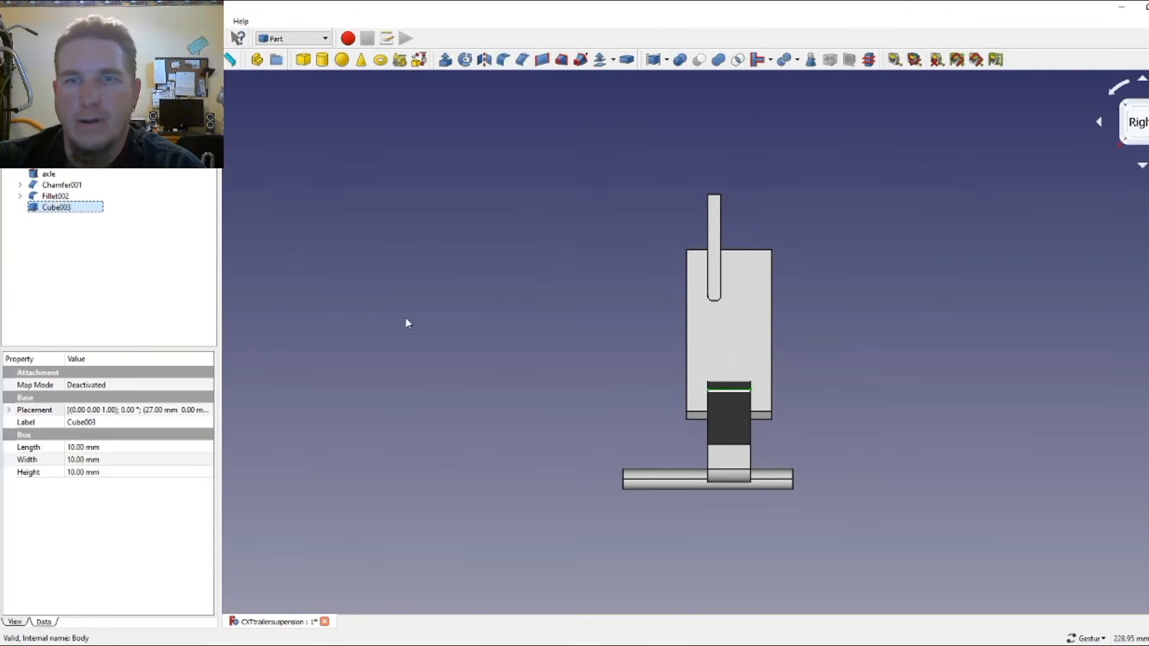
drag(406, 320, 677, 326)
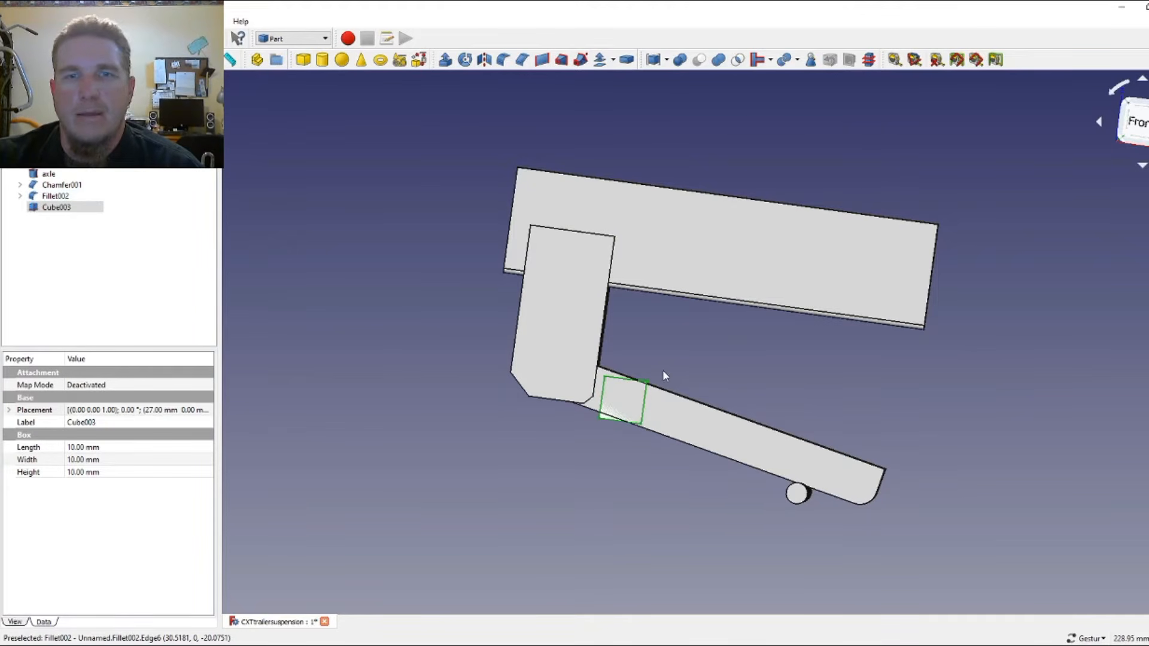
drag(742, 339, 552, 343)
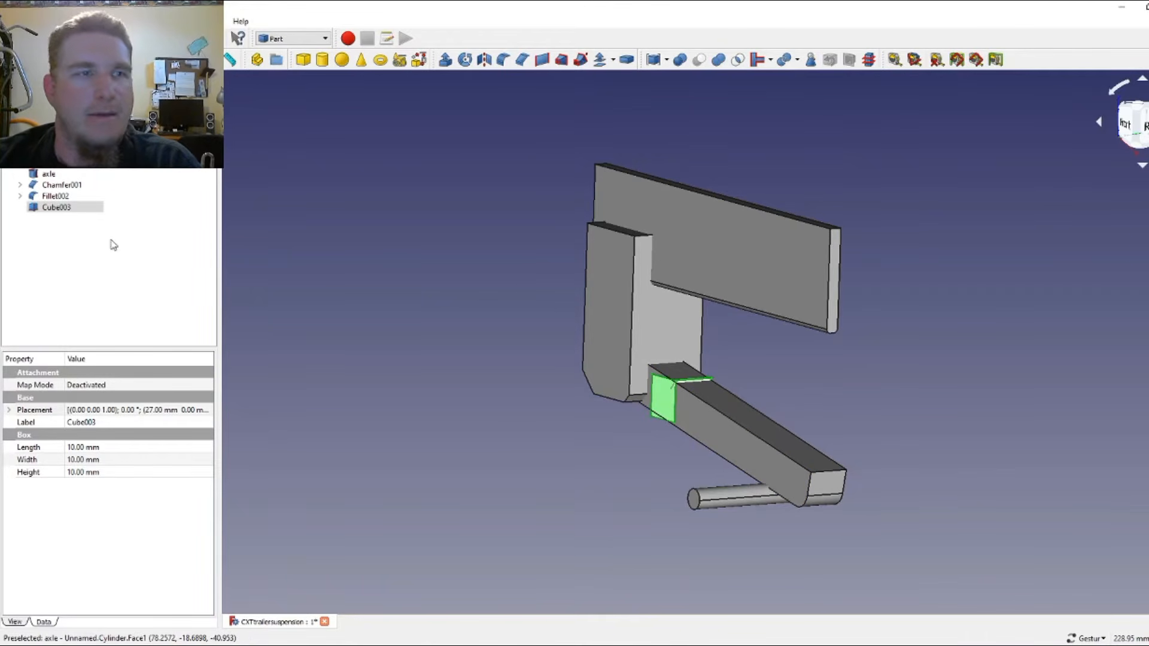
- Resize the new block to 15 mm length, 12 mm width and 20 mm height
click(72, 464)
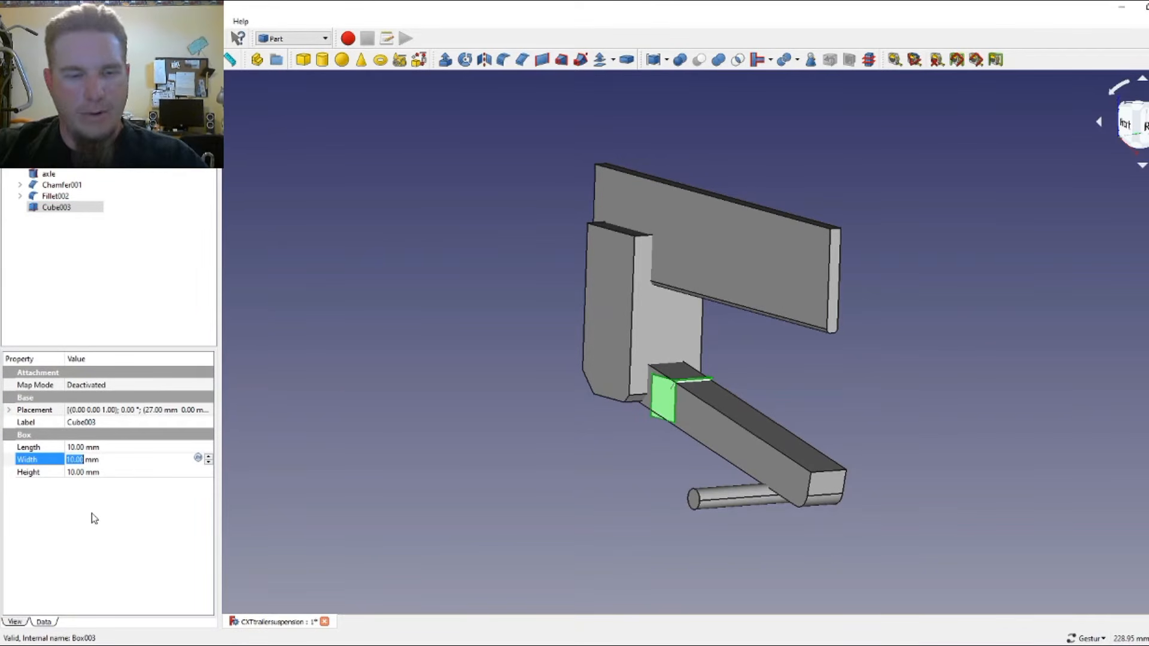
text(12)
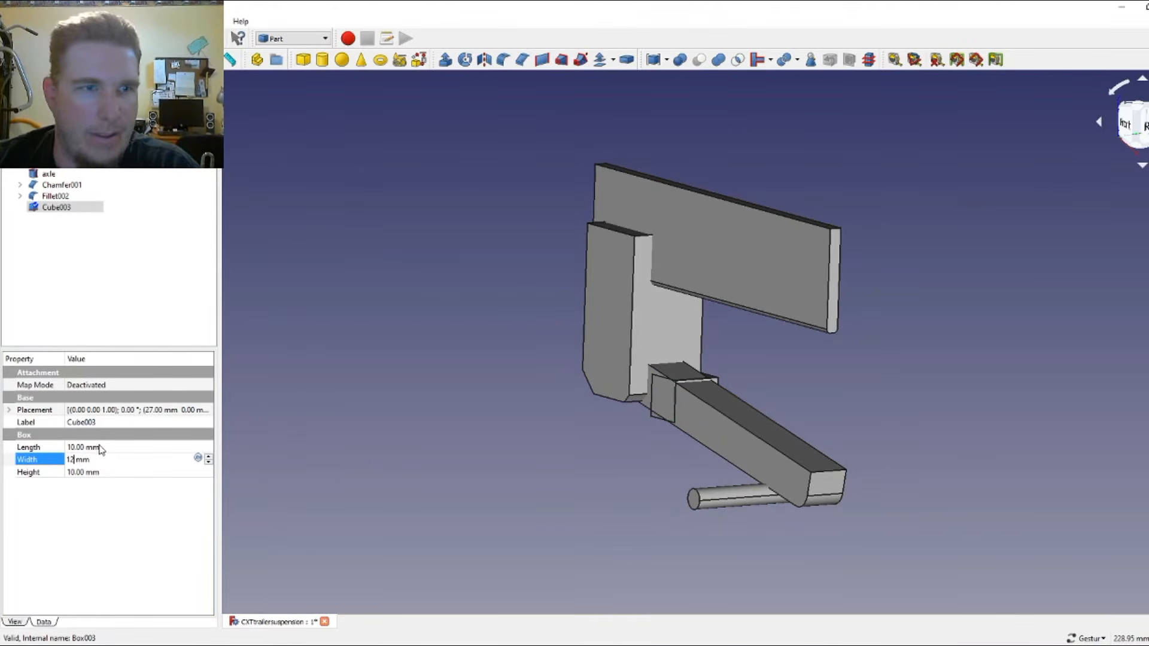
click(75, 450)
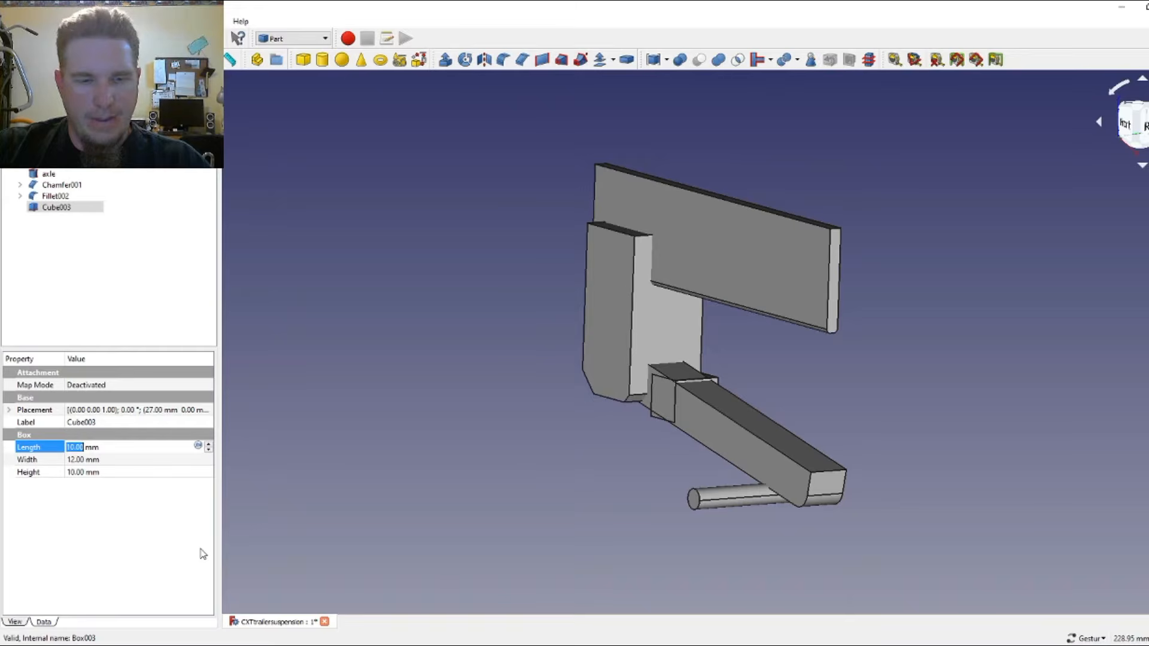
text(15)
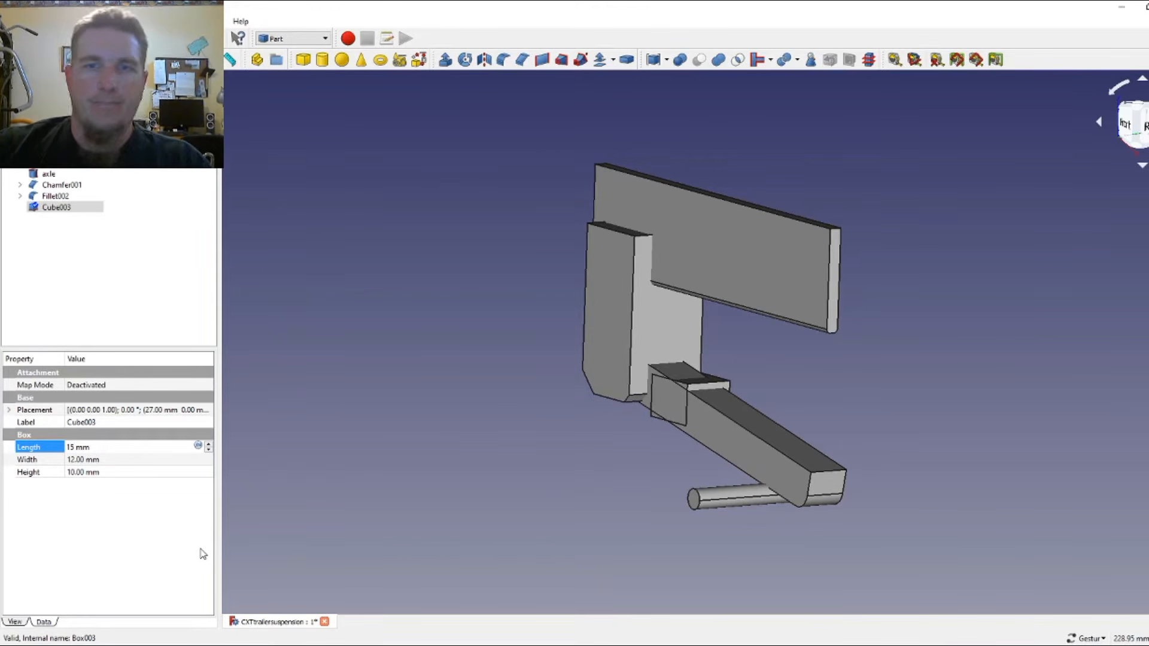
click(72, 473)
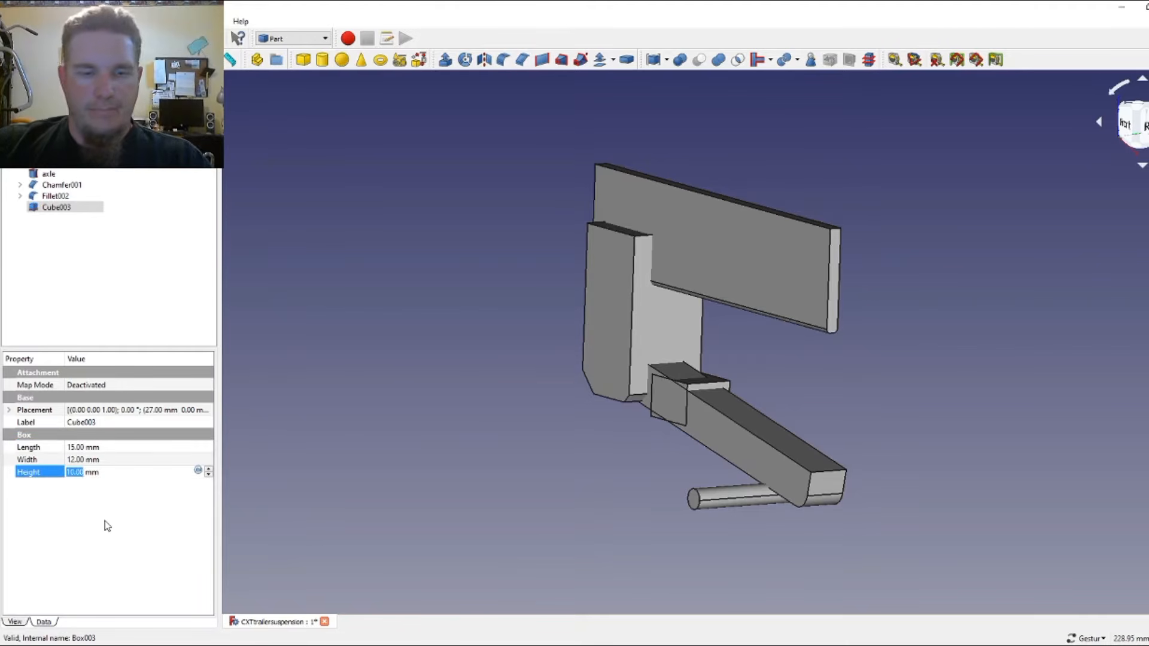
text(20)
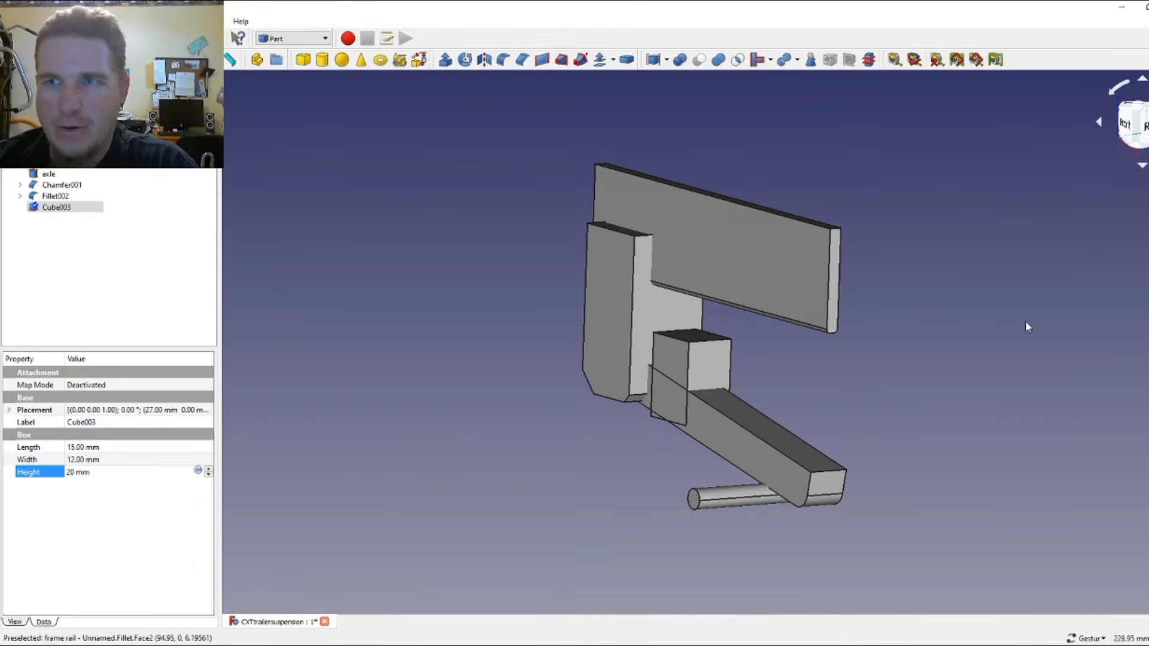
key(Return)
- Centre the block across the arm by setting its placement Y position to -1 mm
key(3)
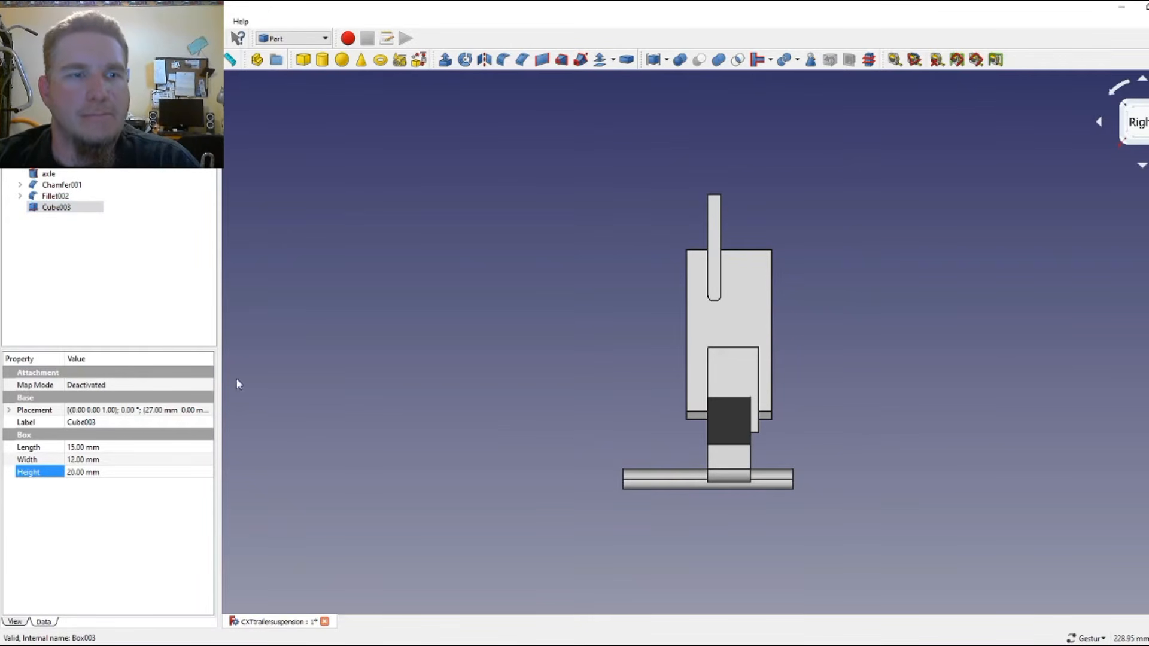
click(206, 412)
click(207, 411)
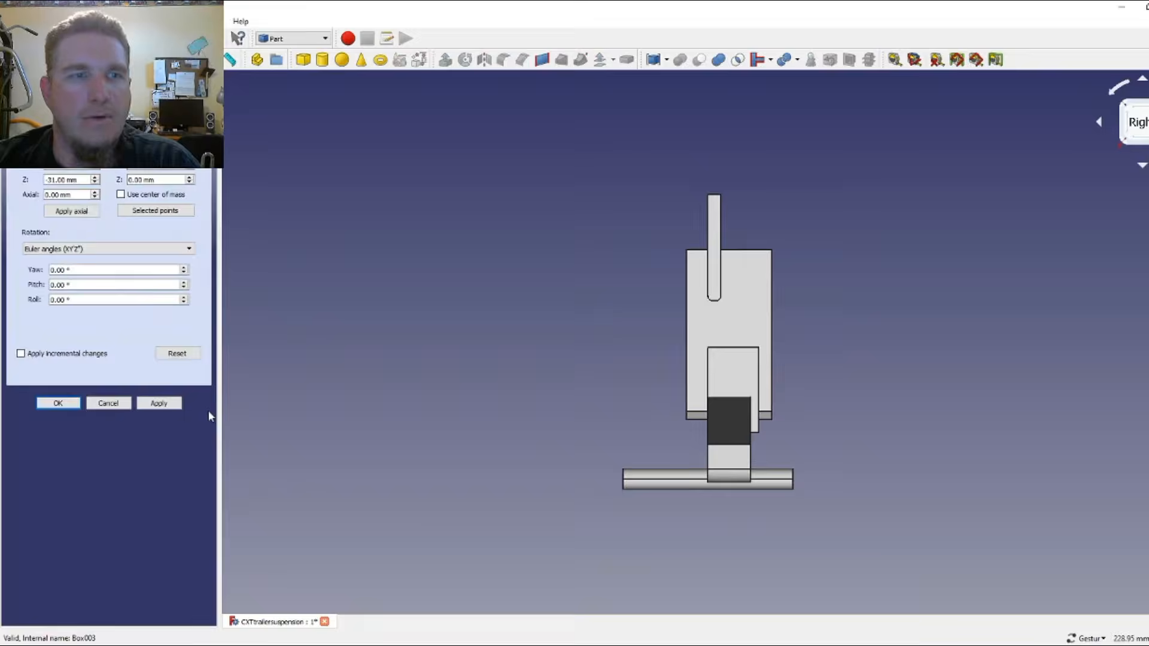
click(98, 169)
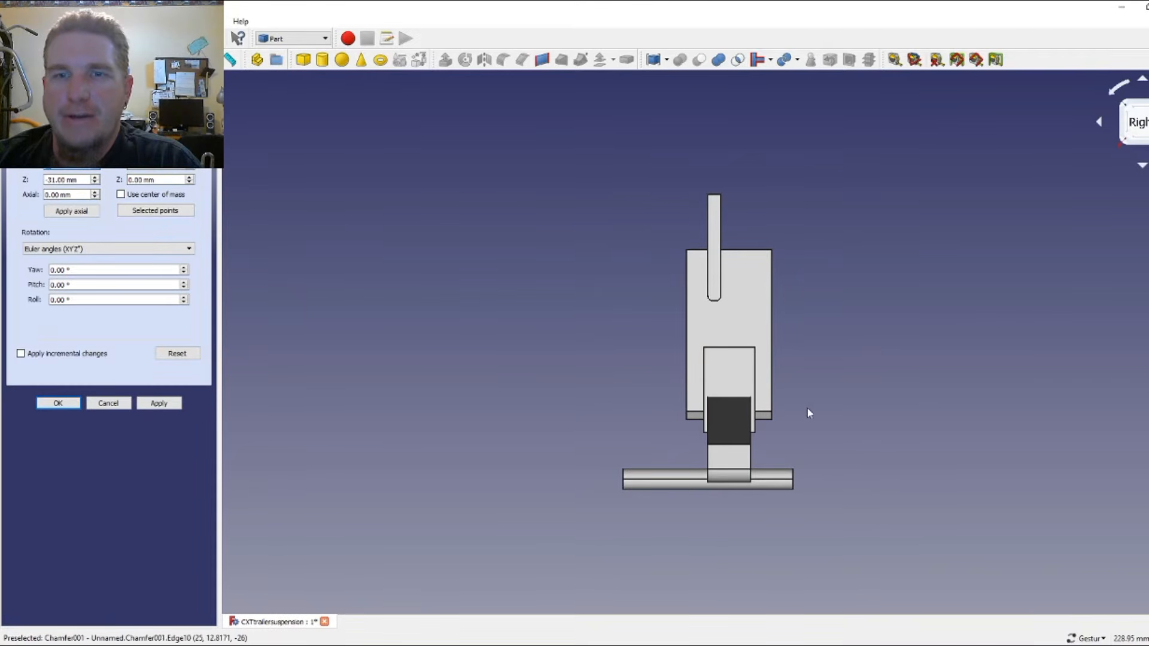
drag(503, 367, 810, 259)
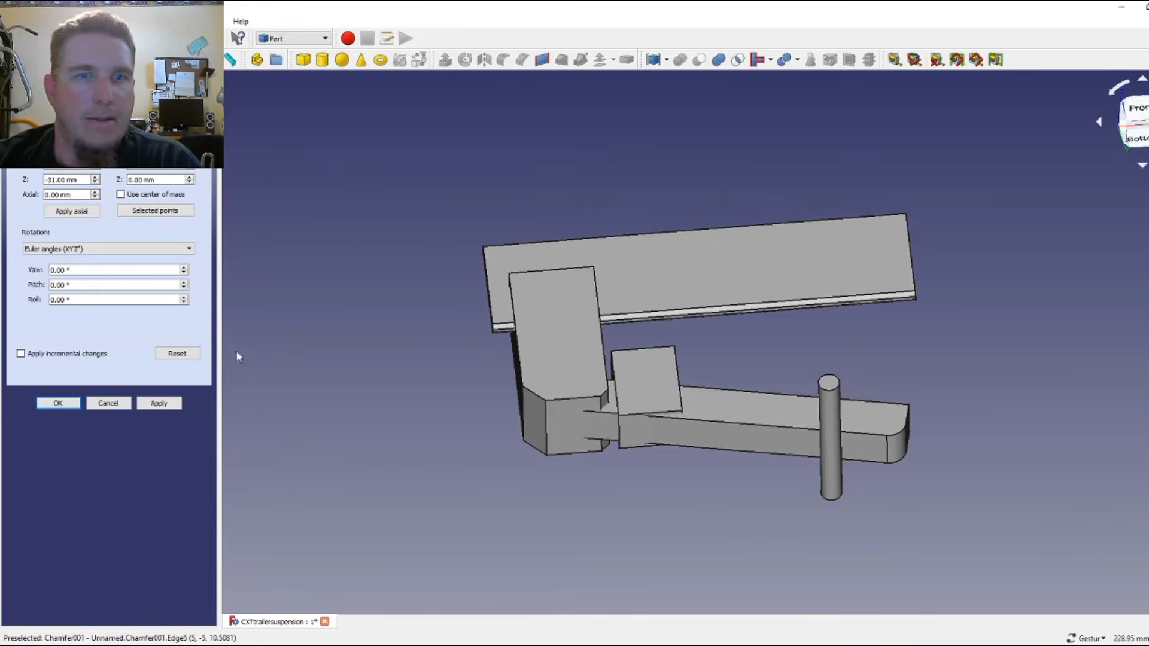
click(54, 403)
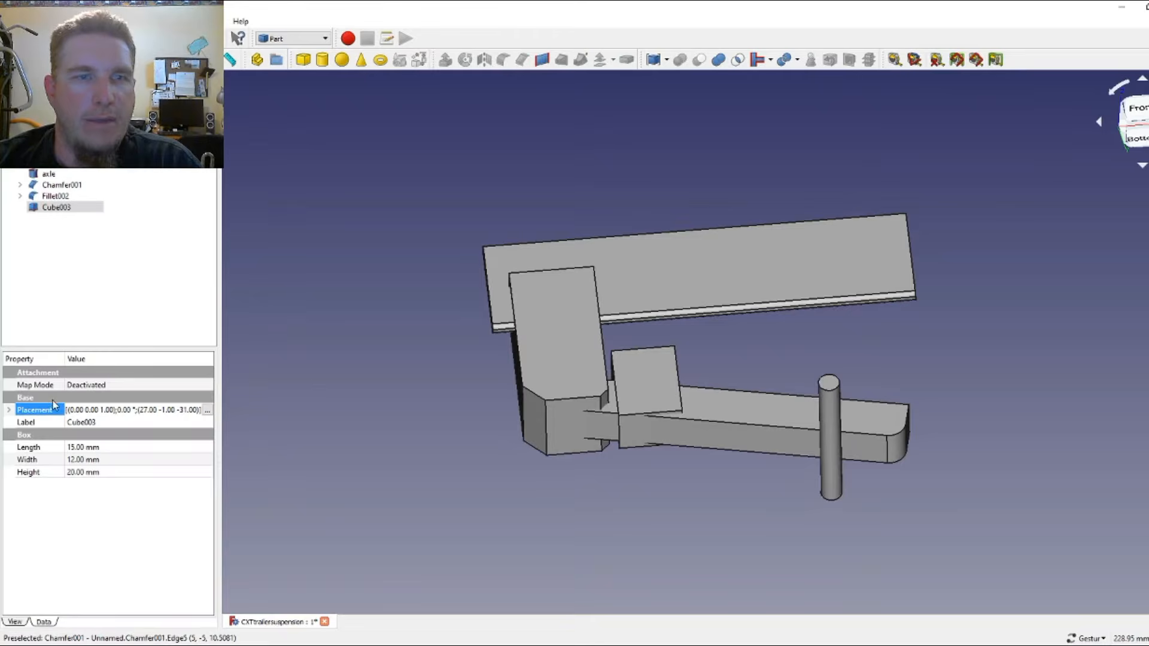
- Lower the block around the arm by setting its placement Z position to -35 mm
click(60, 185)
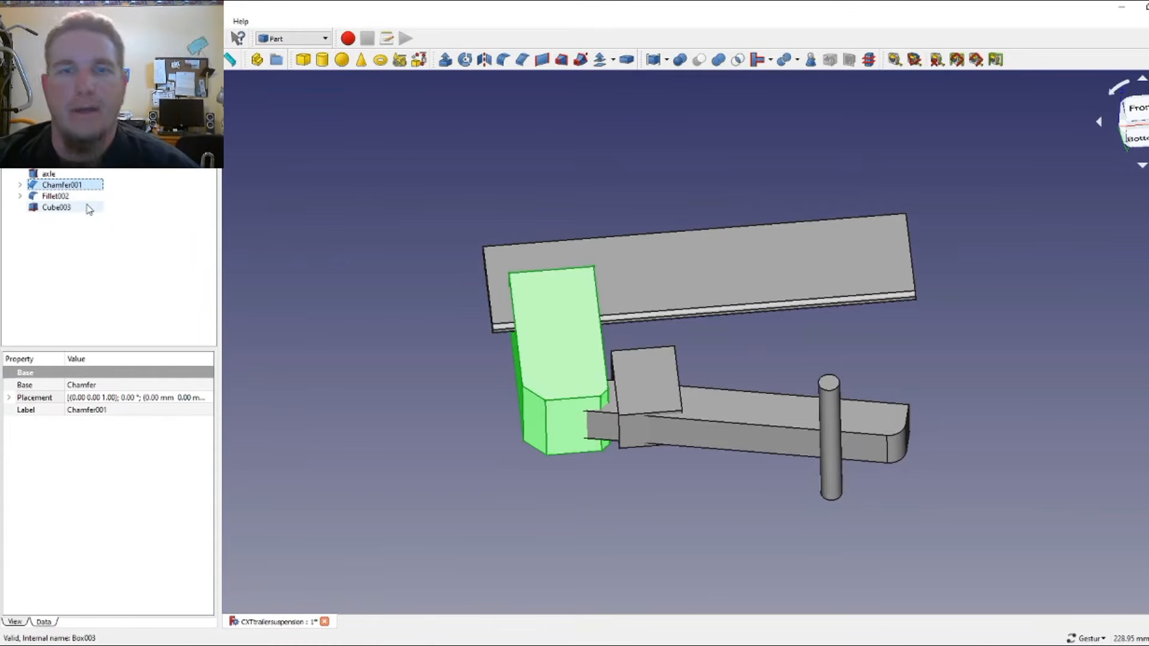
key(1)
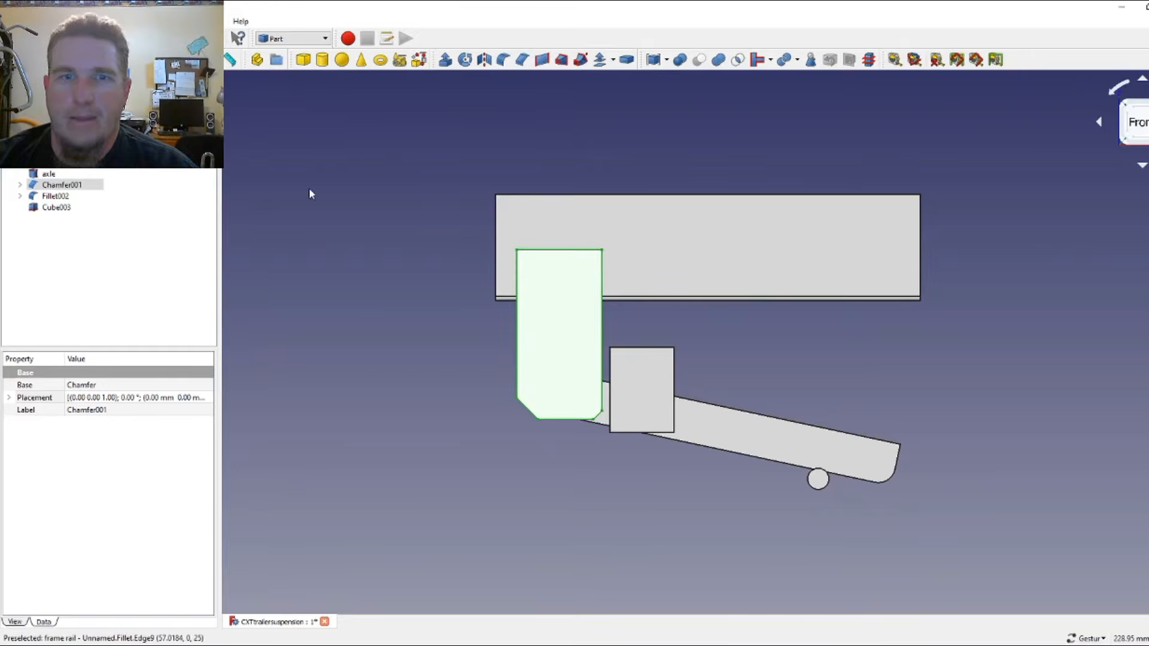
click(59, 208)
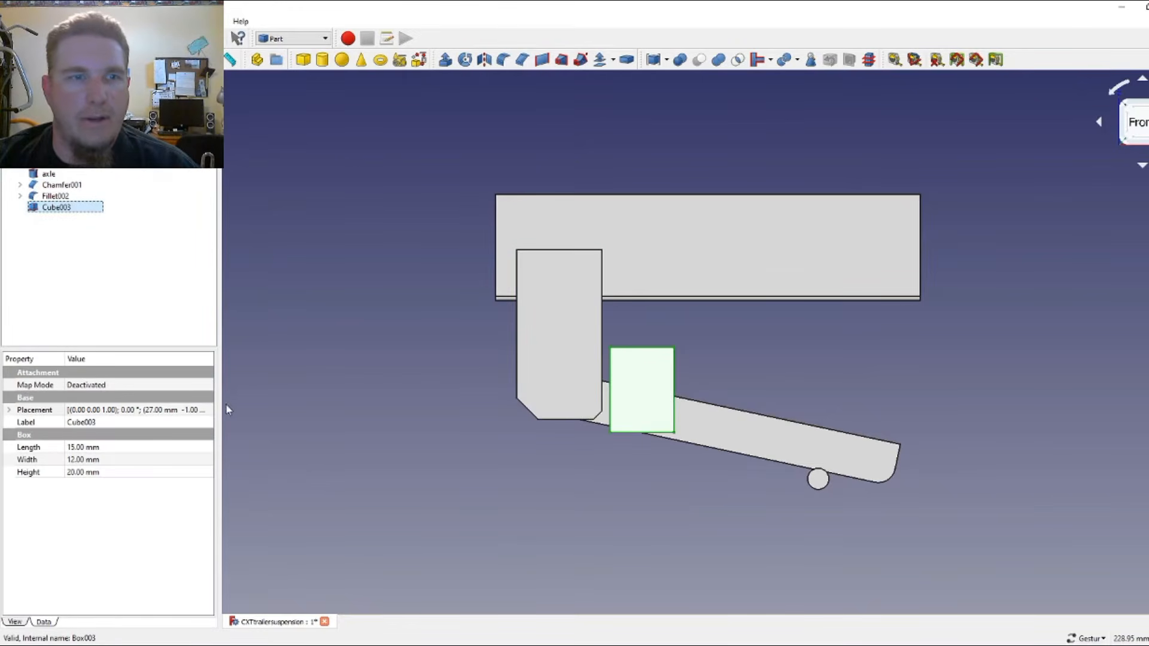
click(206, 411)
click(206, 411)
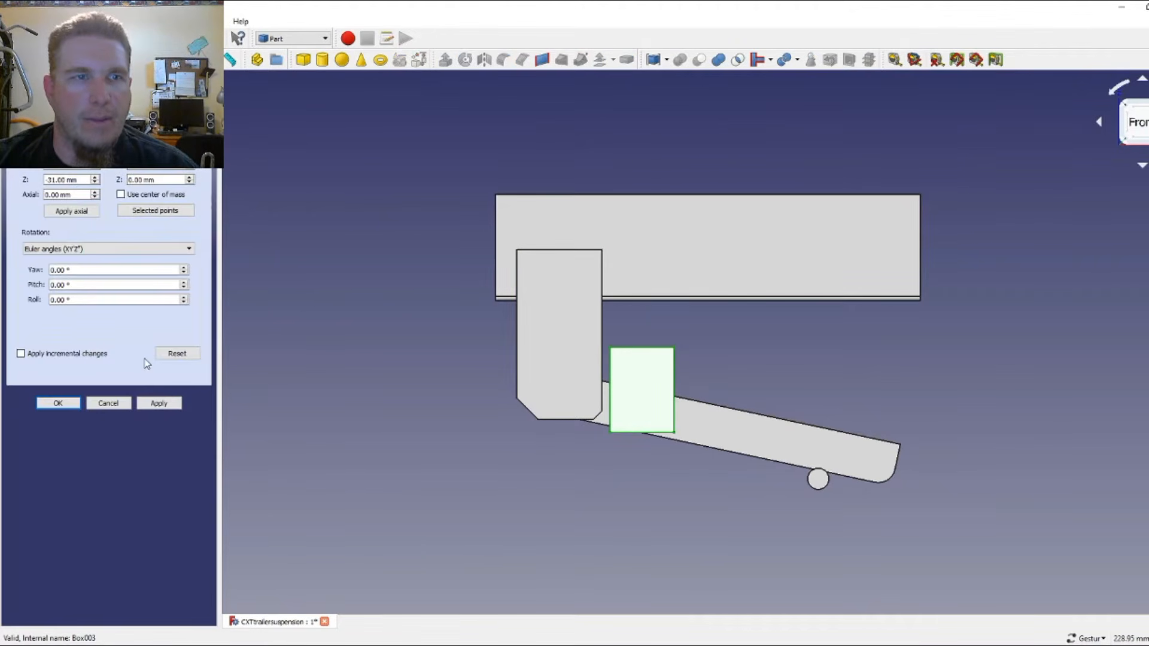
click(94, 183)
click(94, 183)
click(94, 183)
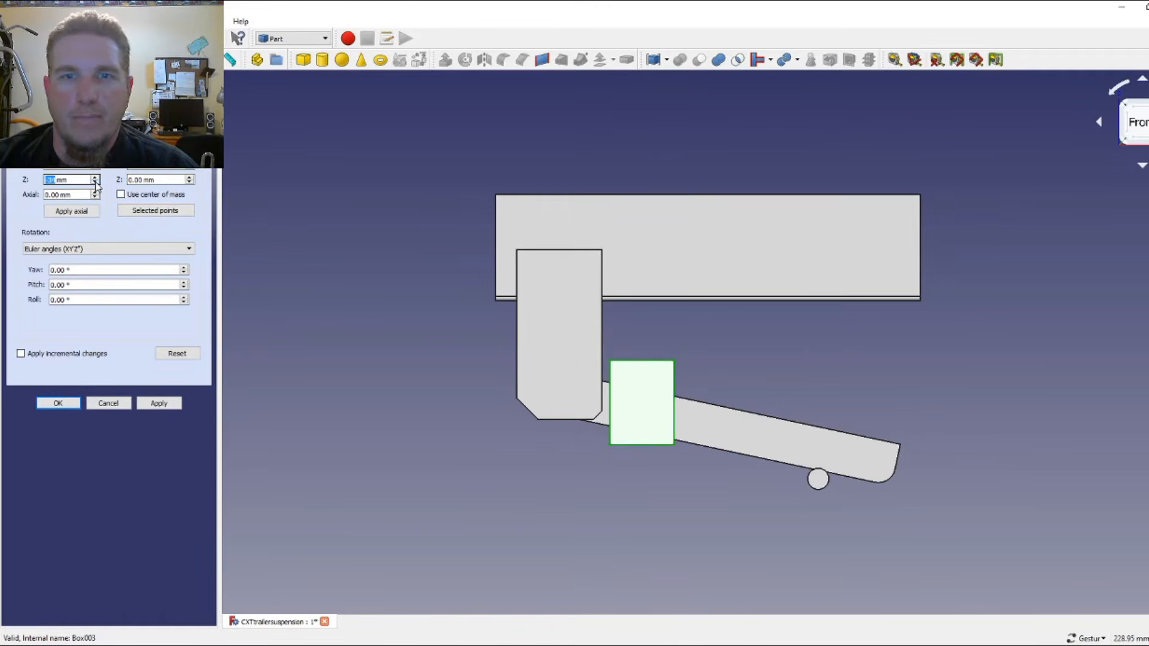
click(94, 183)
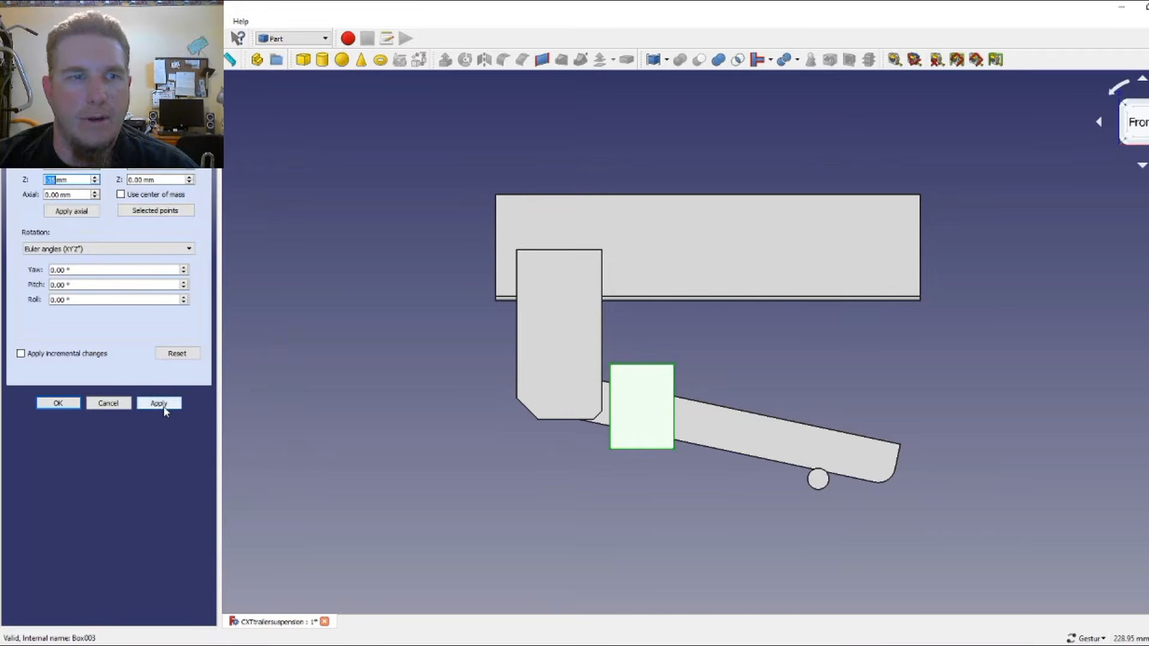
click(58, 403)
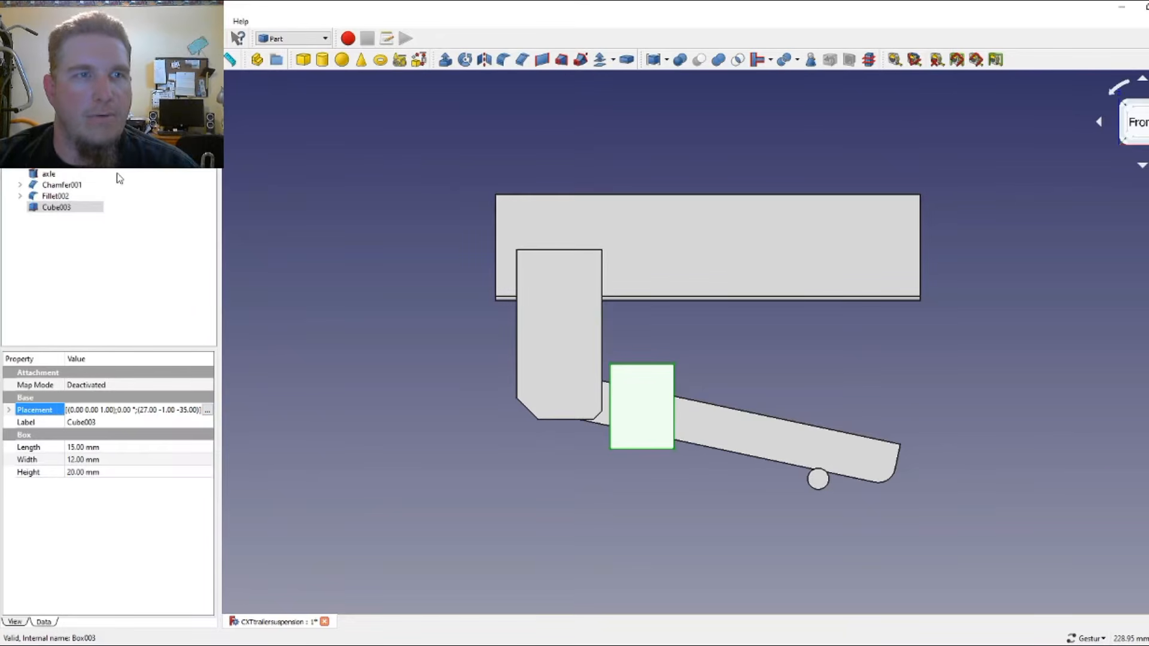
- Hide the chamfered hanger to expose the block and the arm's rounded end
click(69, 197)
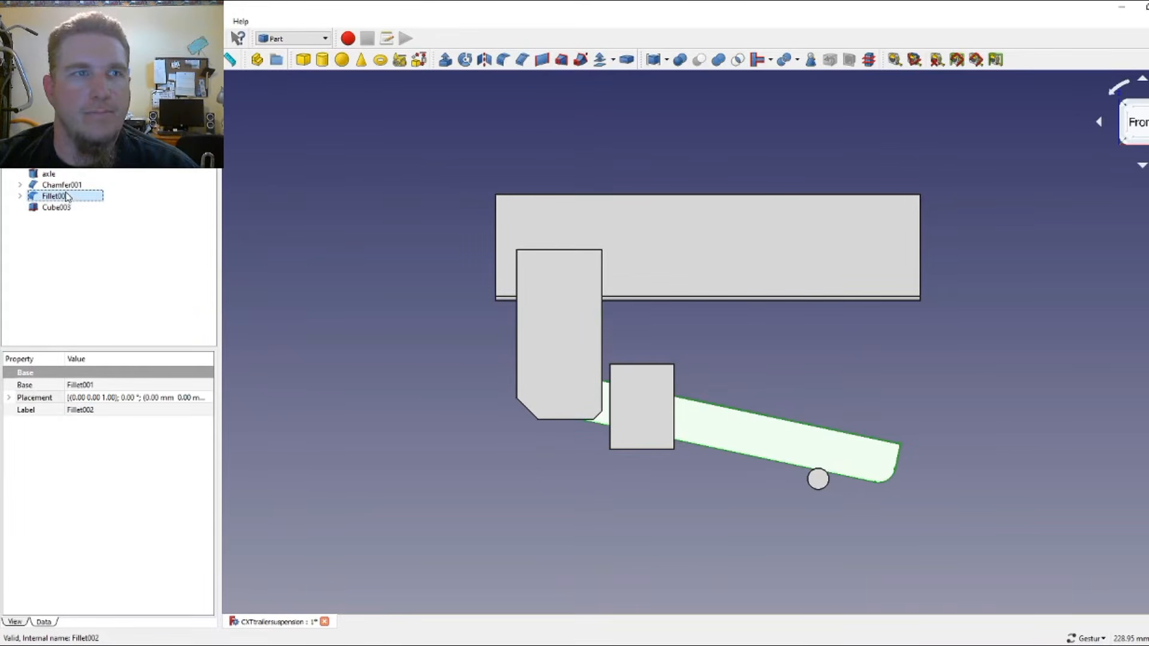
click(64, 186)
key(space)
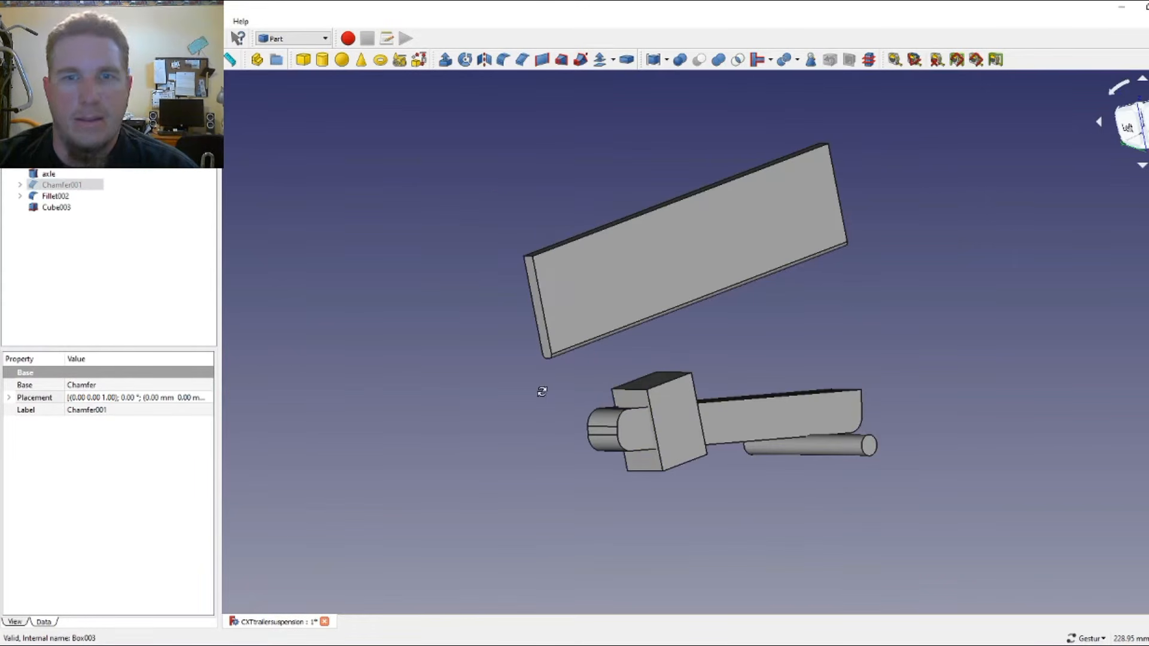
- Fillet the block's upper edge on the hanger side with a 5 mm radius
key(0)
click(632, 396)
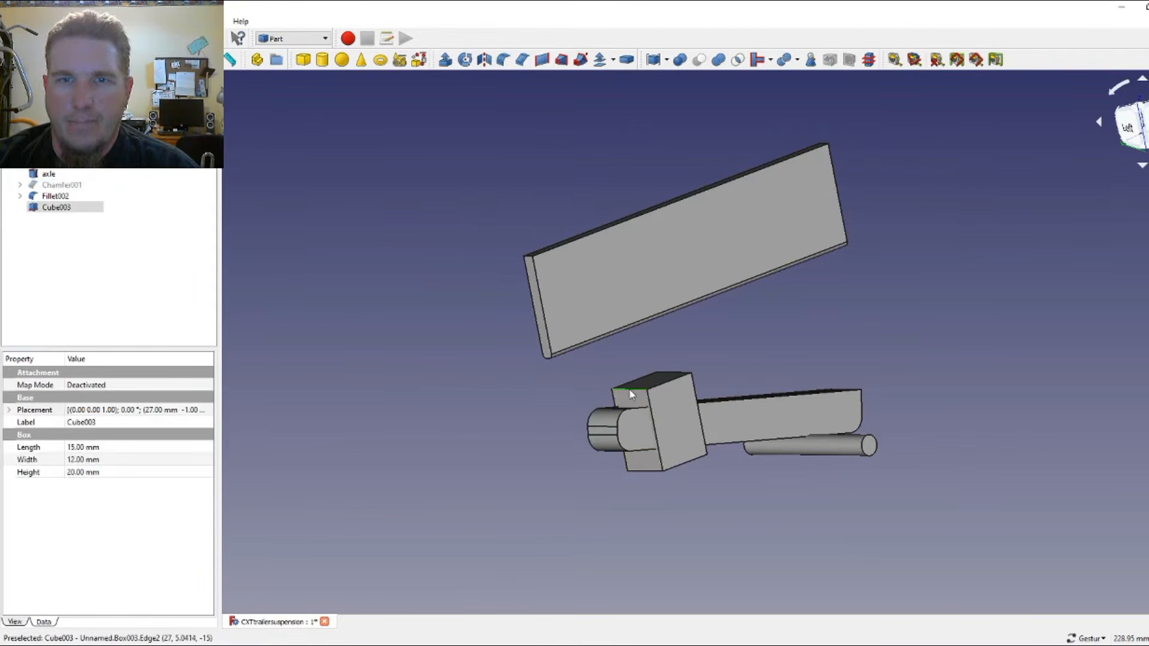
click(503, 59)
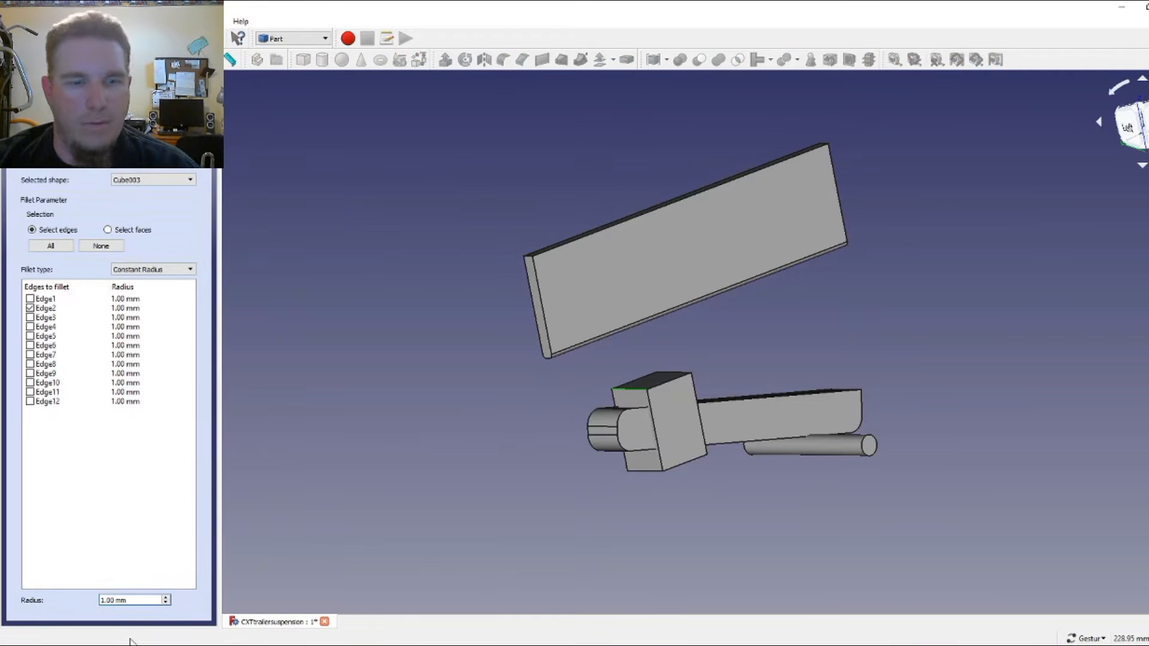
text(5)
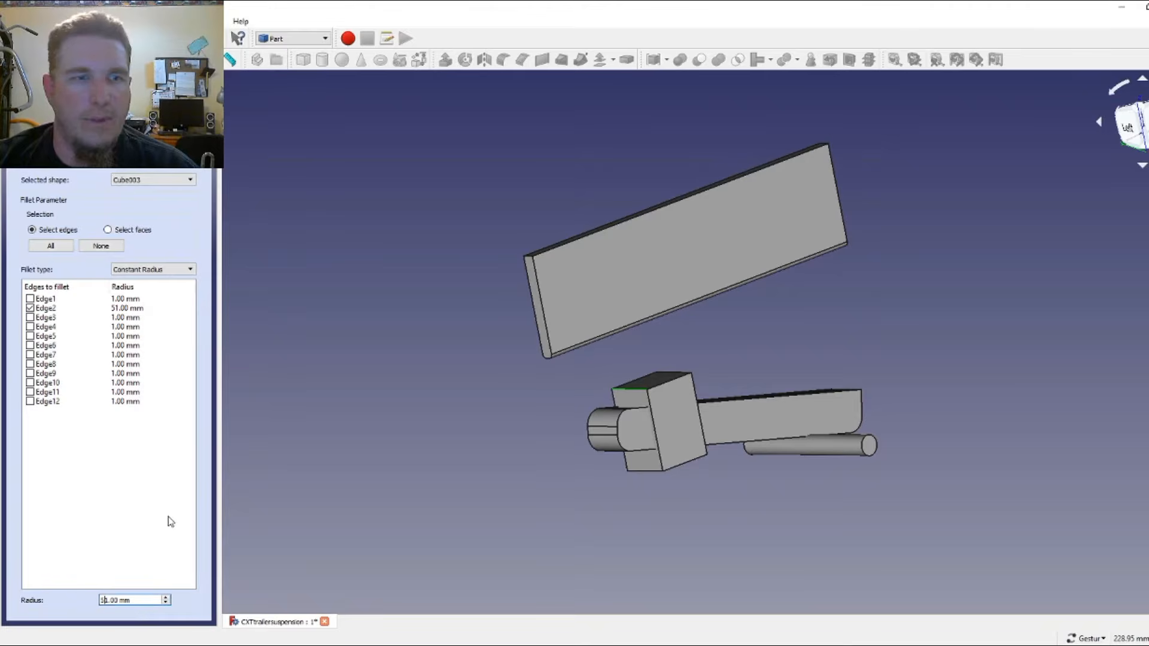
key(Delete)
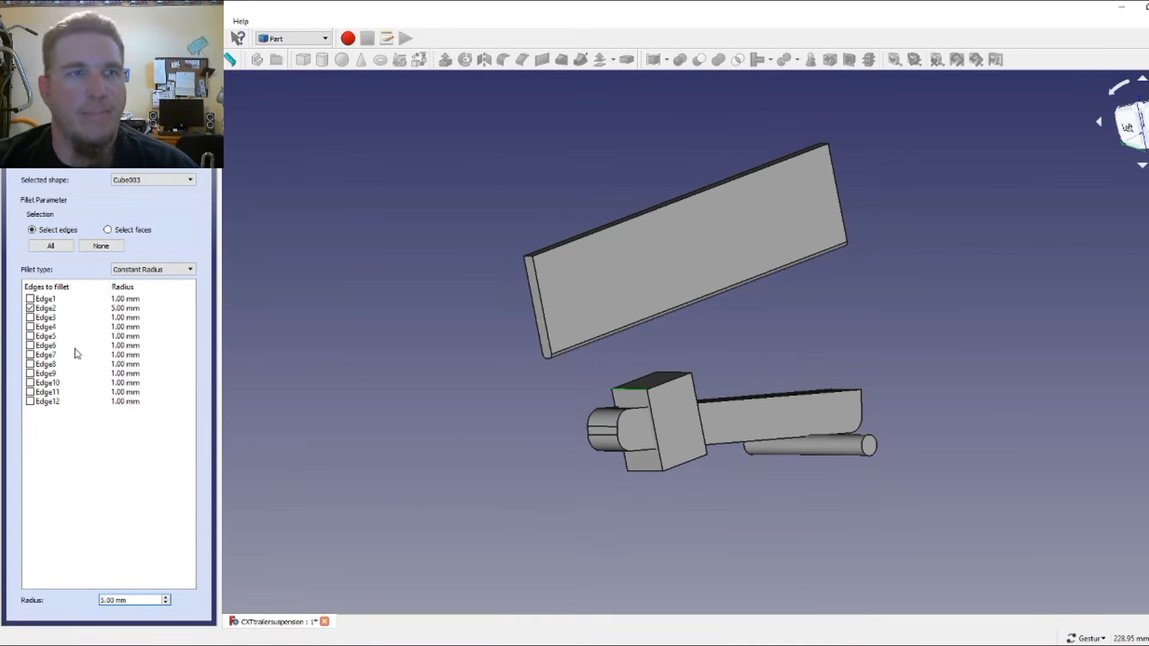
key(Return)
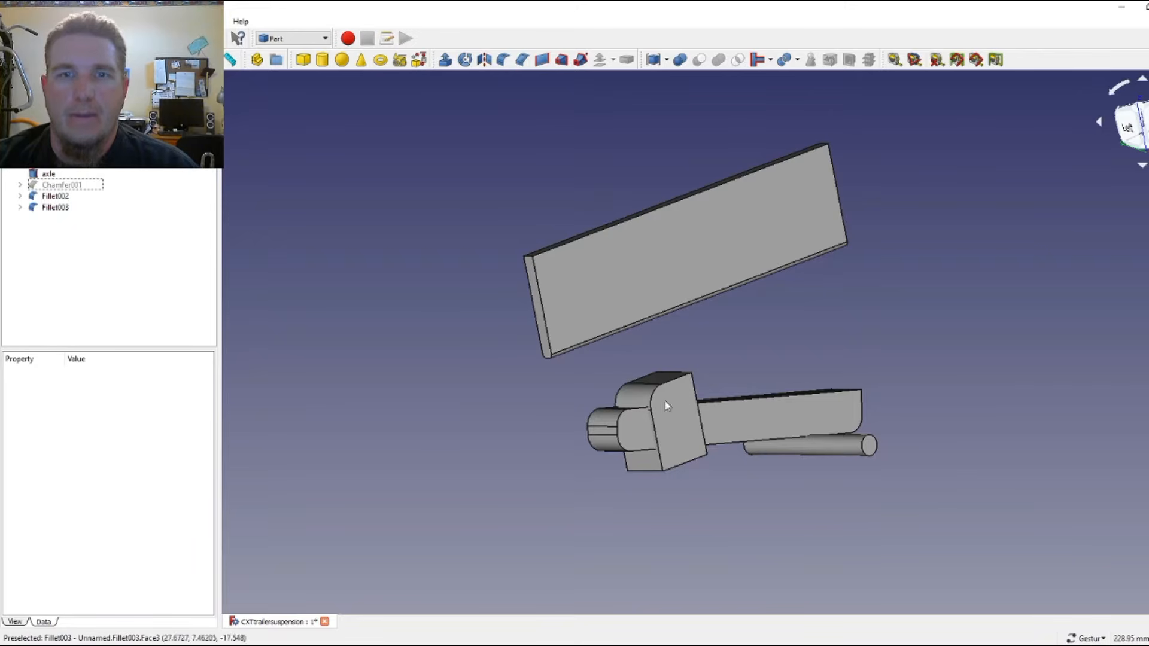
- Fillet the block's two upper side edges with a 1 mm constant radius
drag(735, 369, 472, 421)
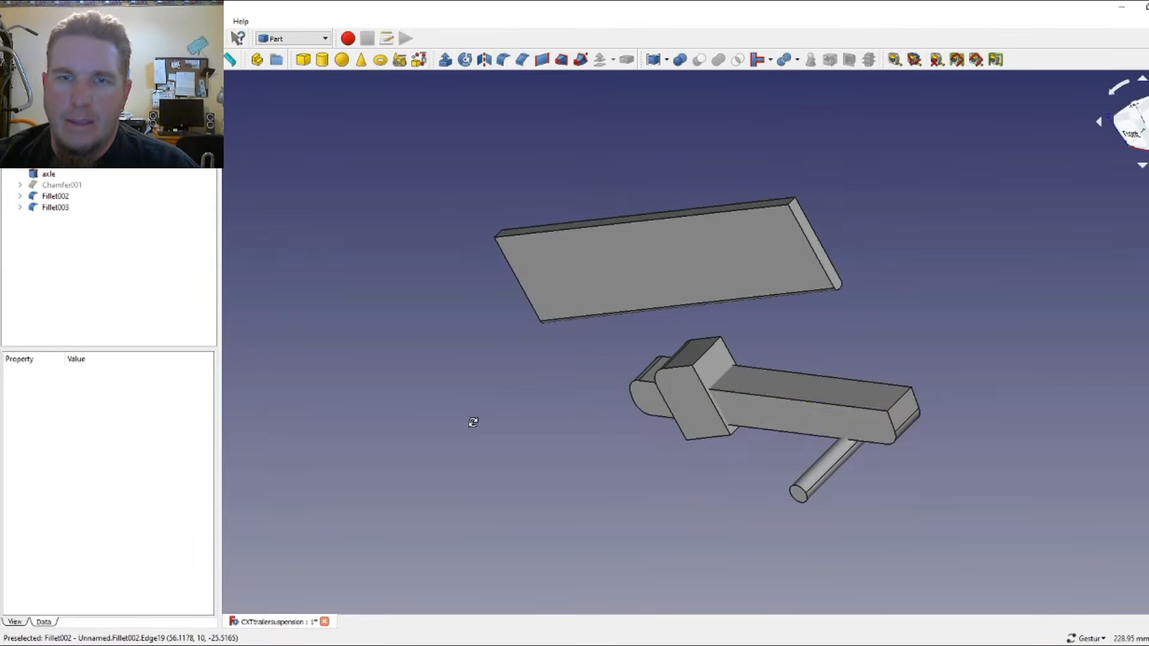
click(675, 363)
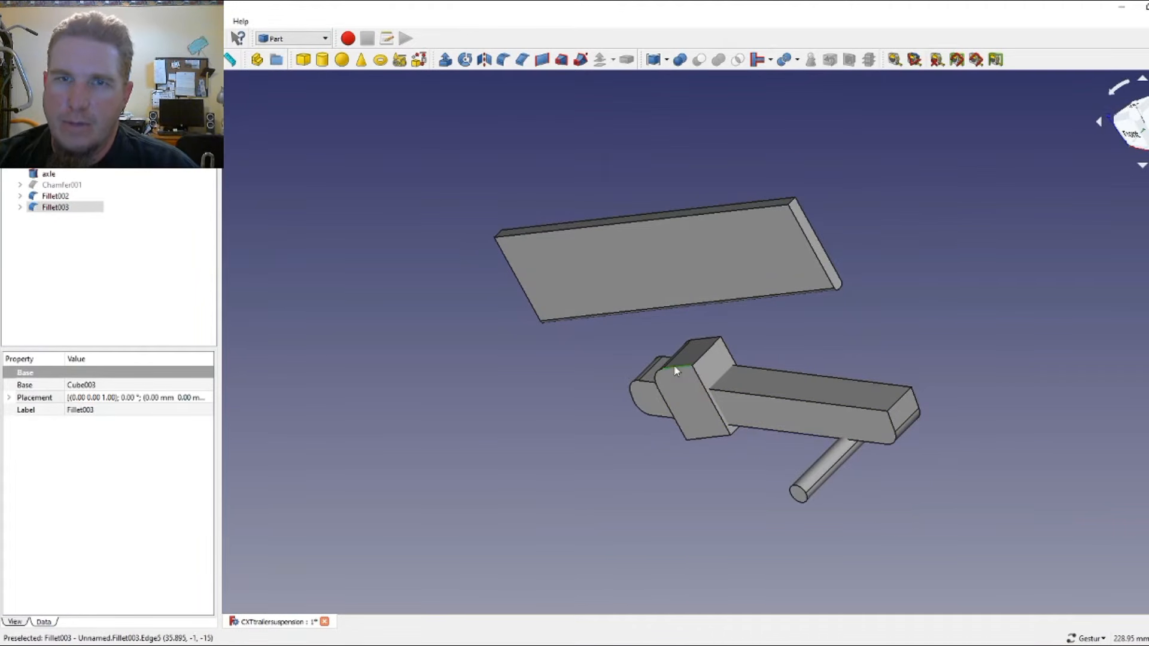
click(714, 339)
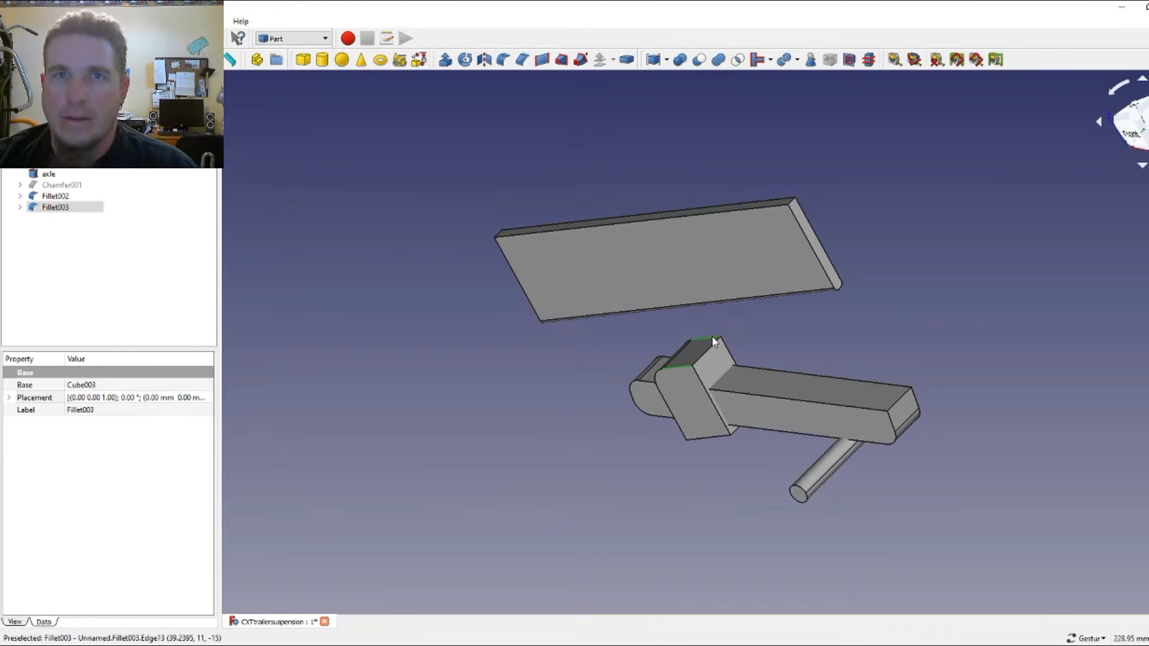
click(505, 62)
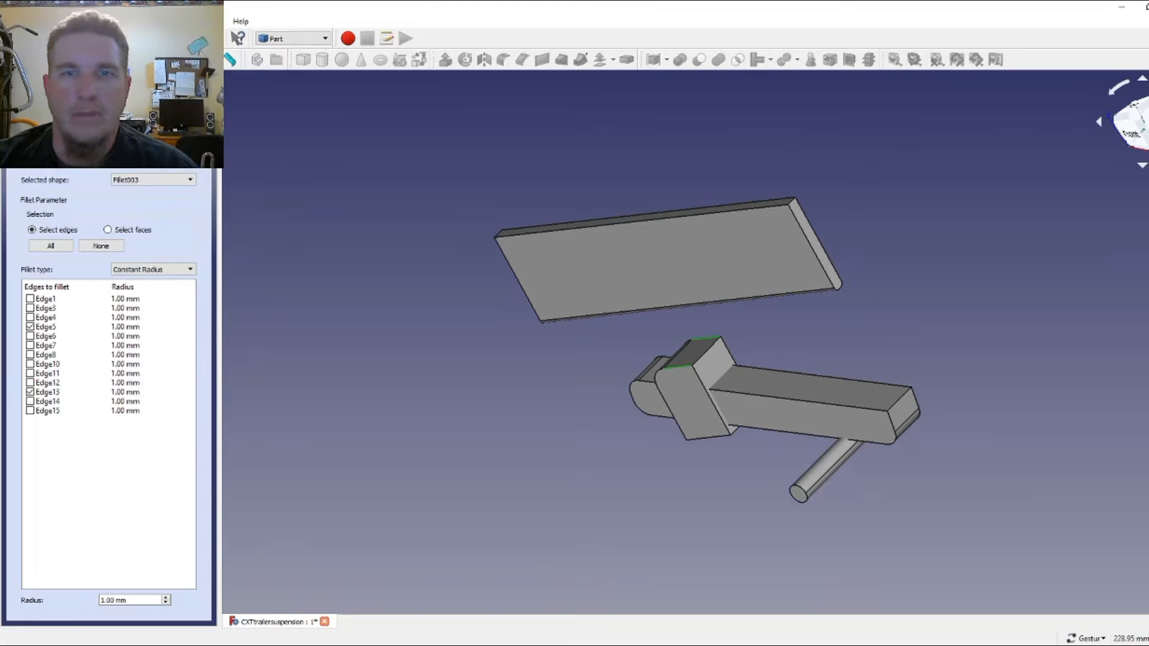
click(87, 118)
- Move the filleted block along the arm over its rounded end by setting its placement X position to -14 mm
drag(400, 316, 813, 370)
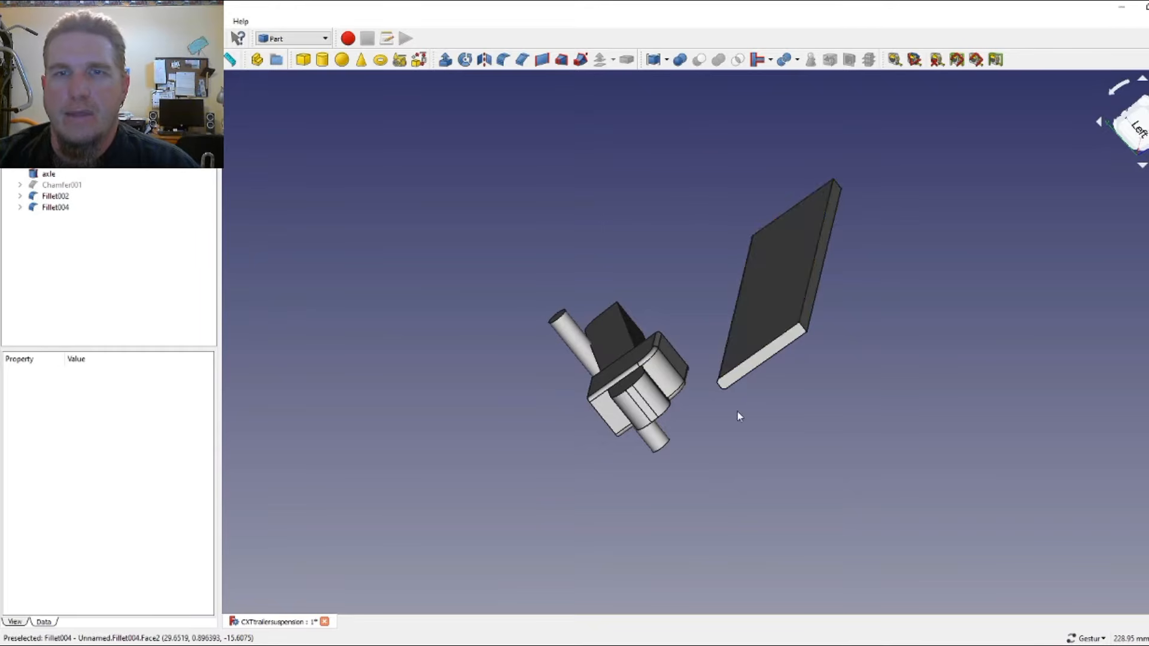
drag(939, 376, 744, 332)
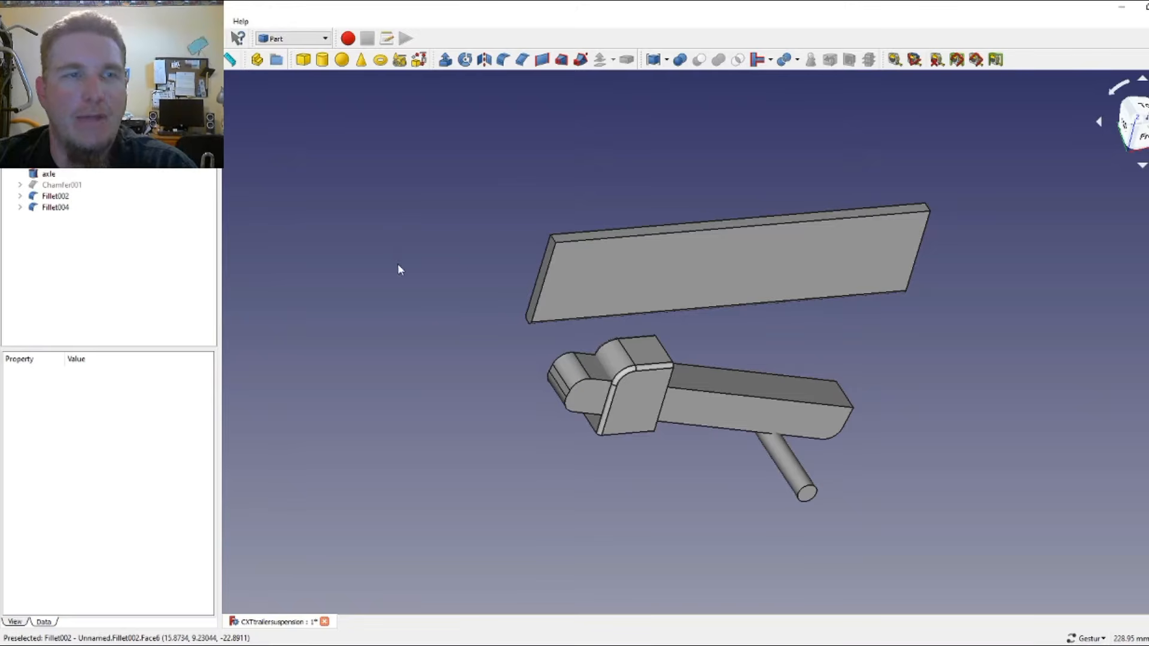
drag(397, 267, 693, 104)
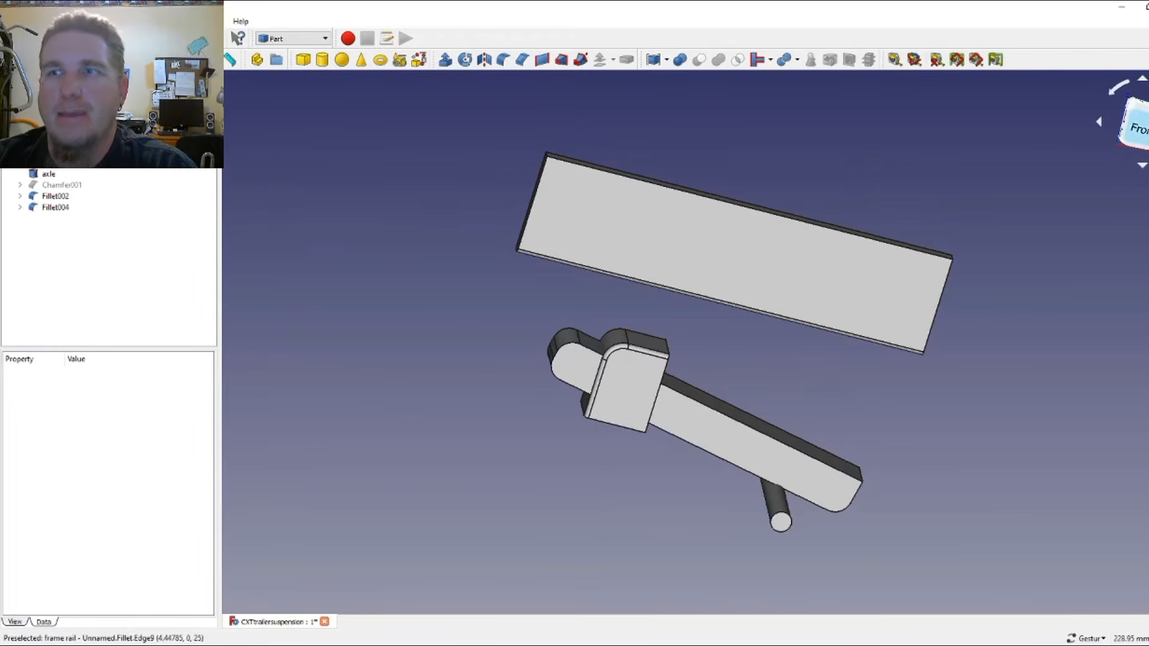
click(1137, 126)
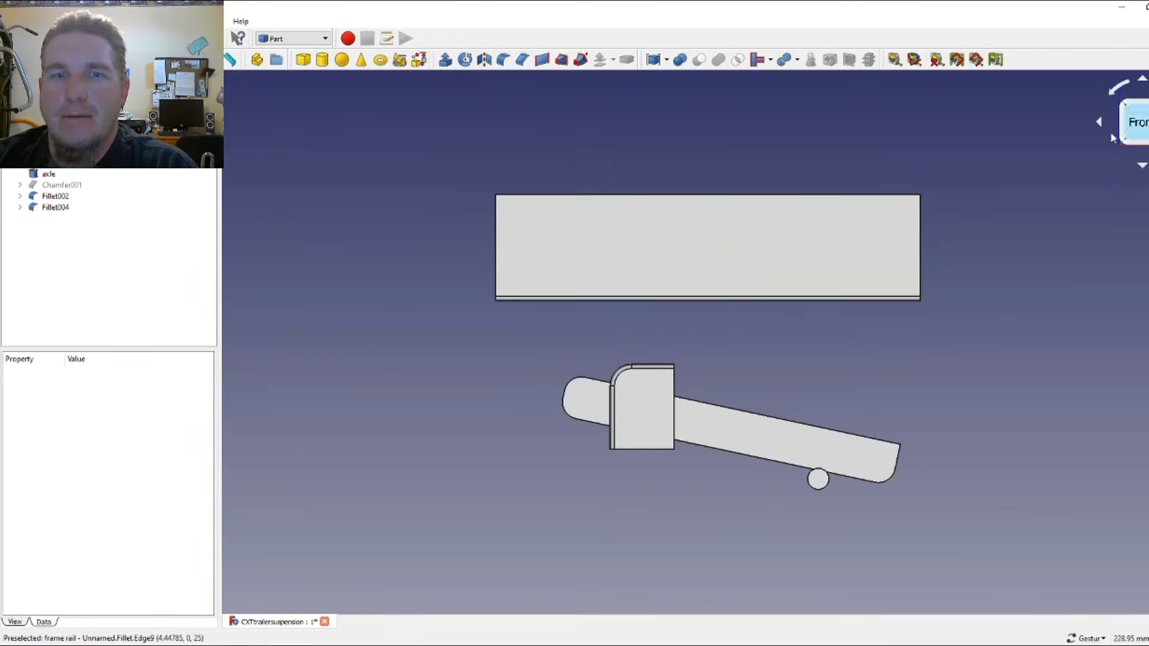
click(68, 209)
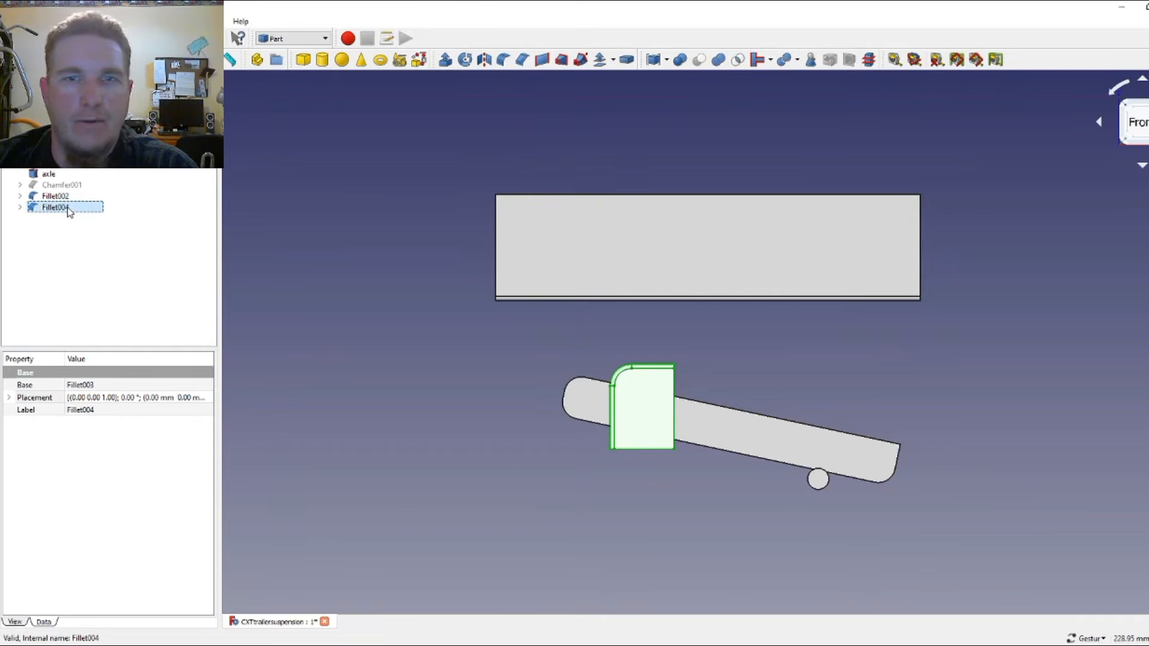
click(210, 398)
click(210, 399)
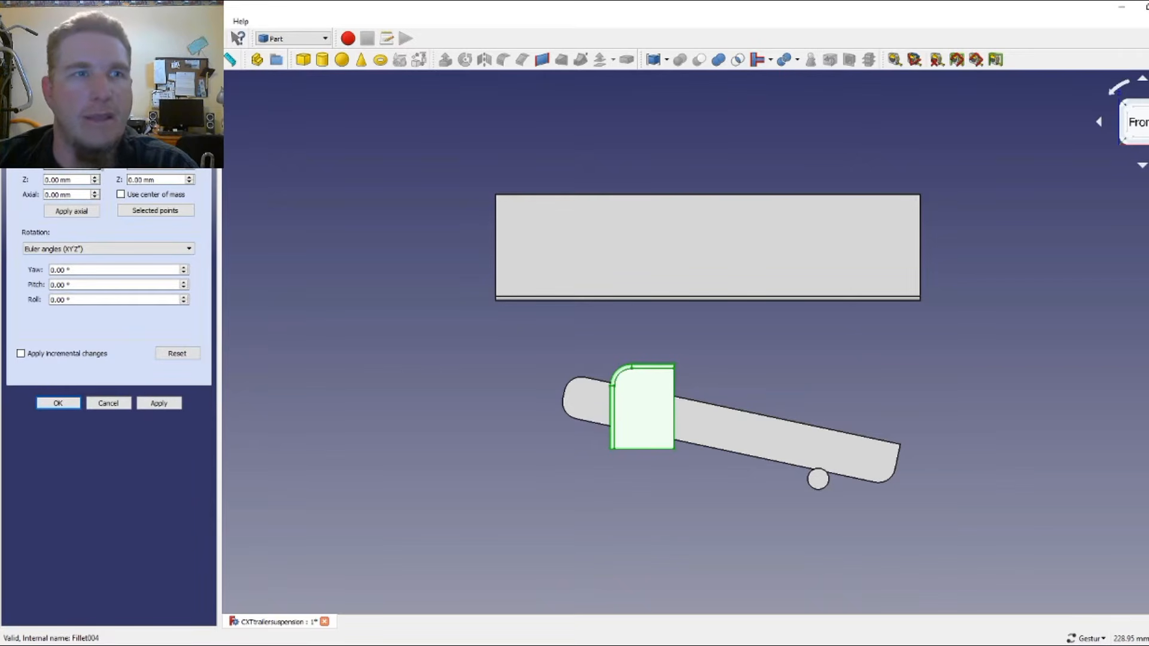
scroll(83, 150, down, 9)
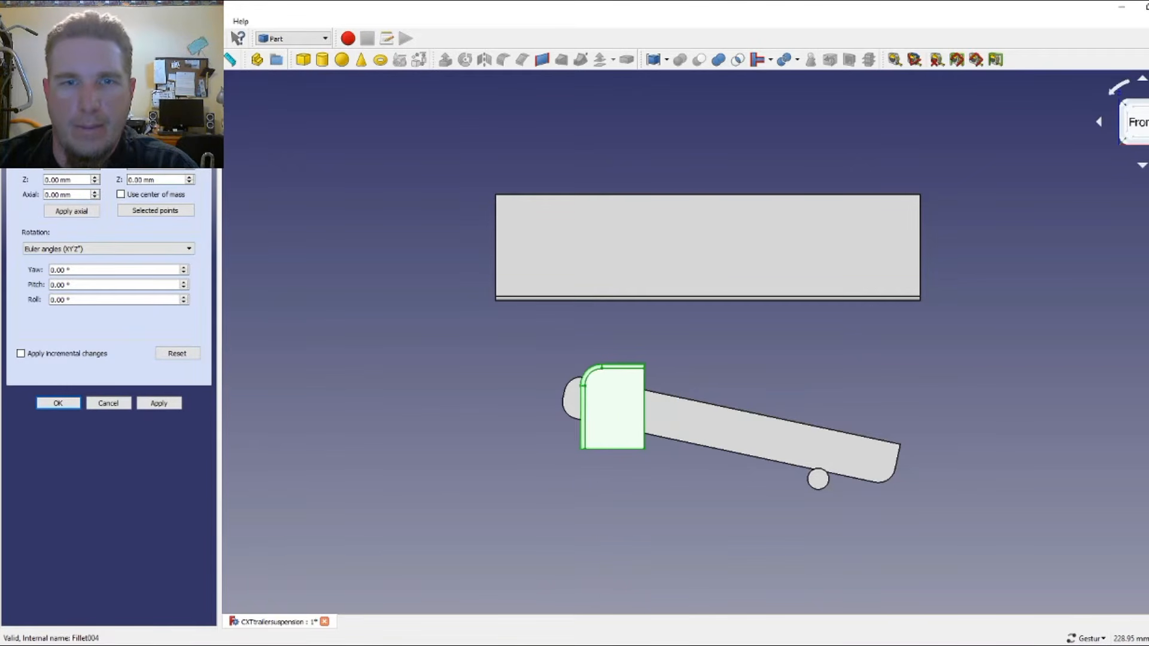
scroll(84, 150, down, 2)
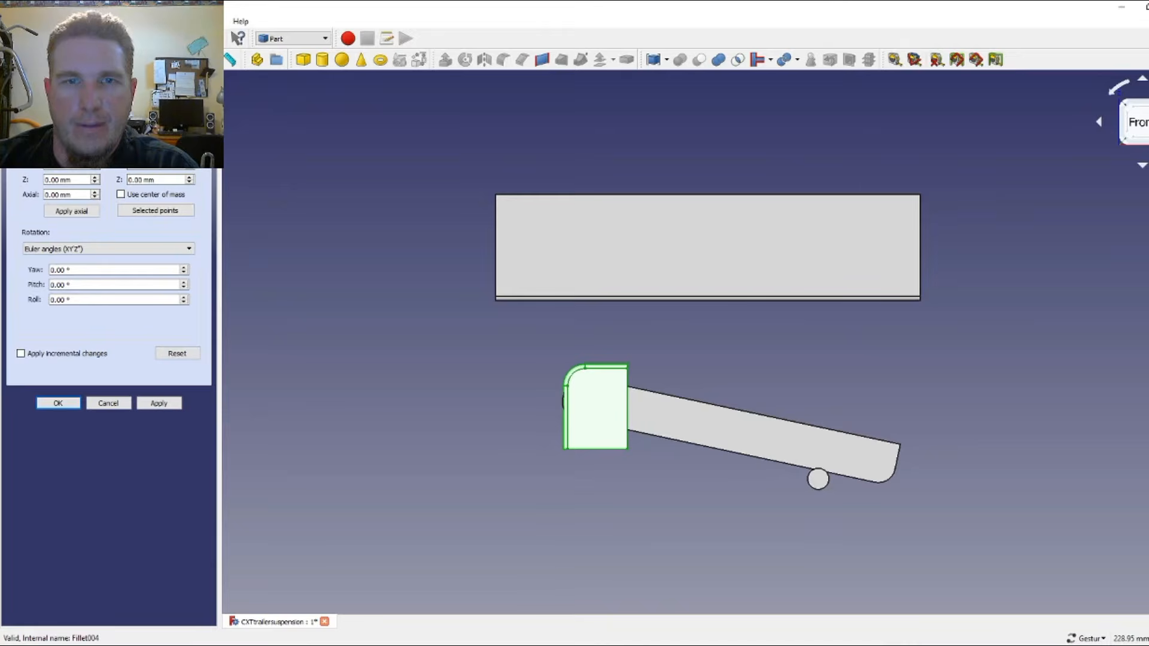
scroll(83, 150, down, 1)
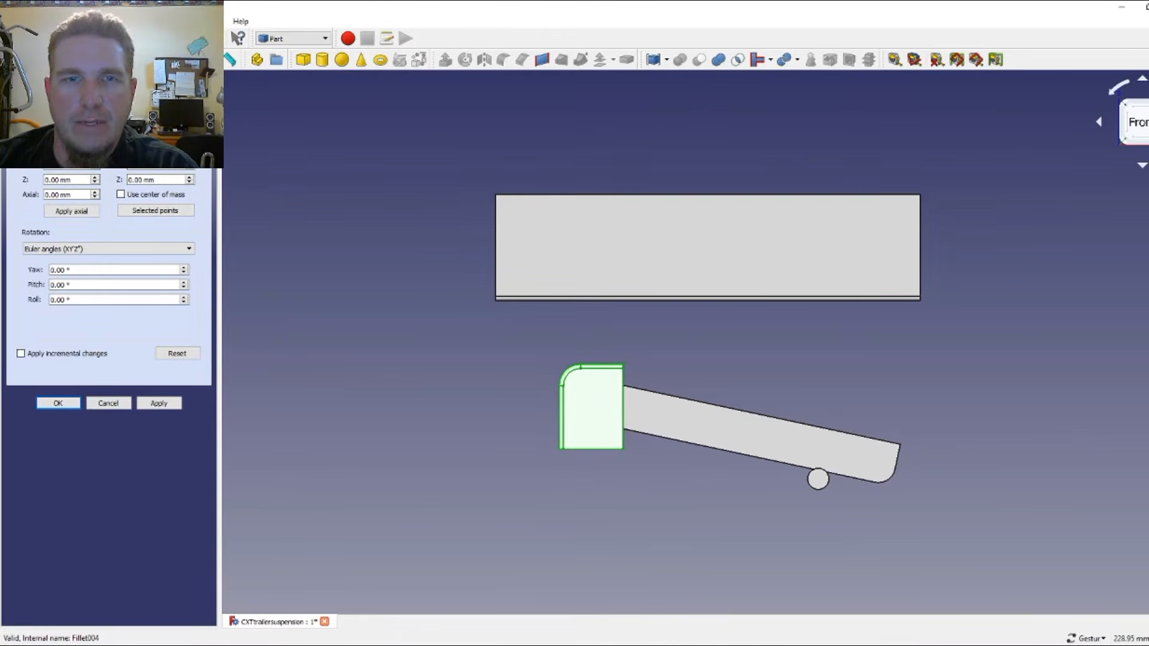
scroll(84, 149, down, 2)
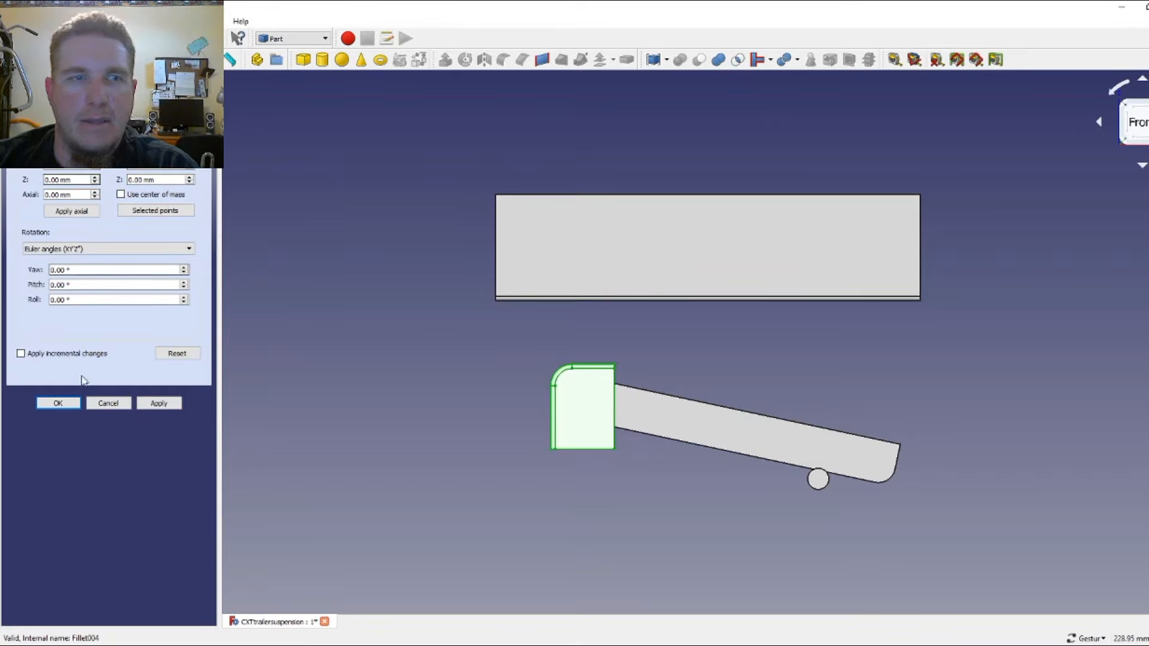
click(63, 404)
- Show the chamfered hanger and check the block's fit inside it from below and from the front
click(65, 185)
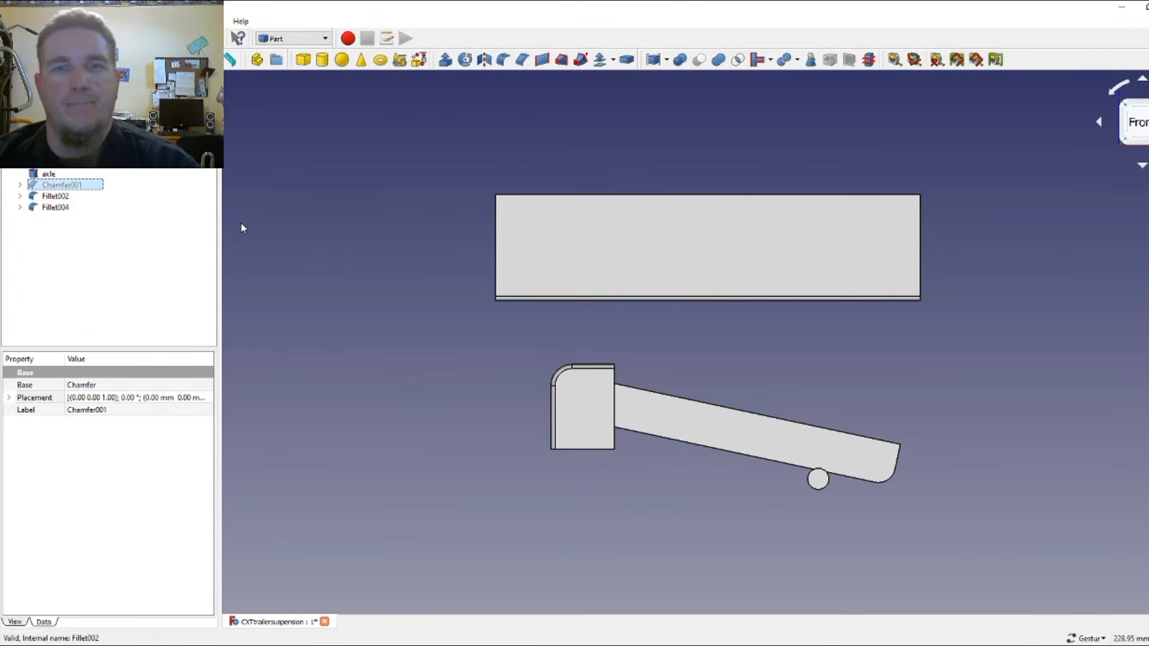
key(space)
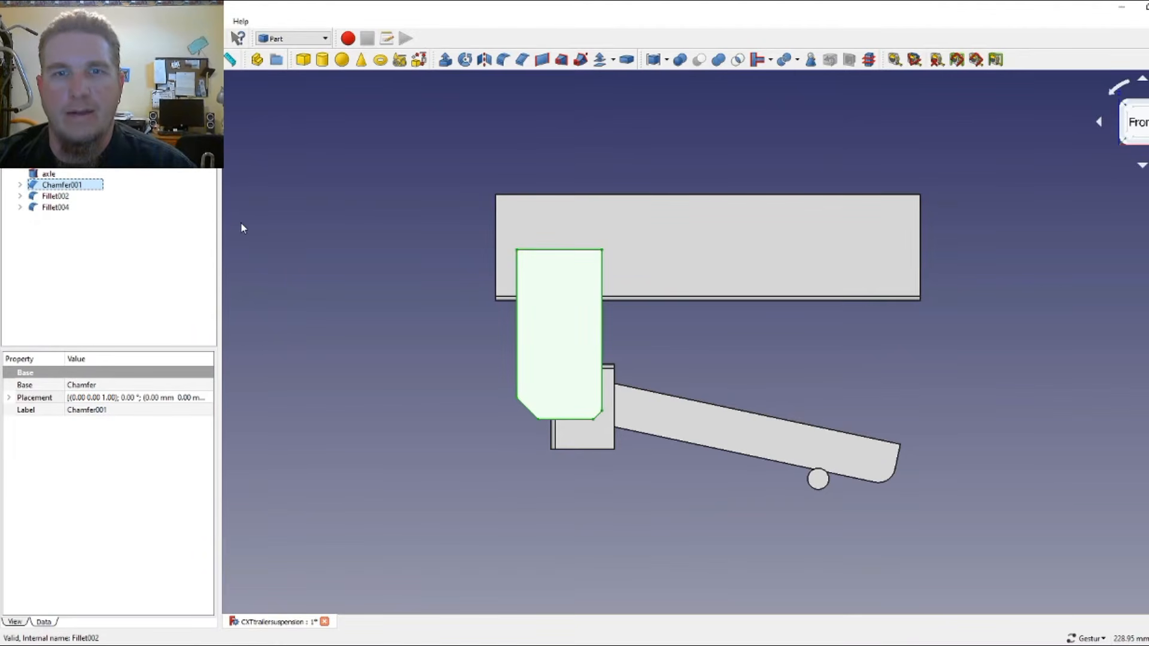
drag(434, 253, 765, 177)
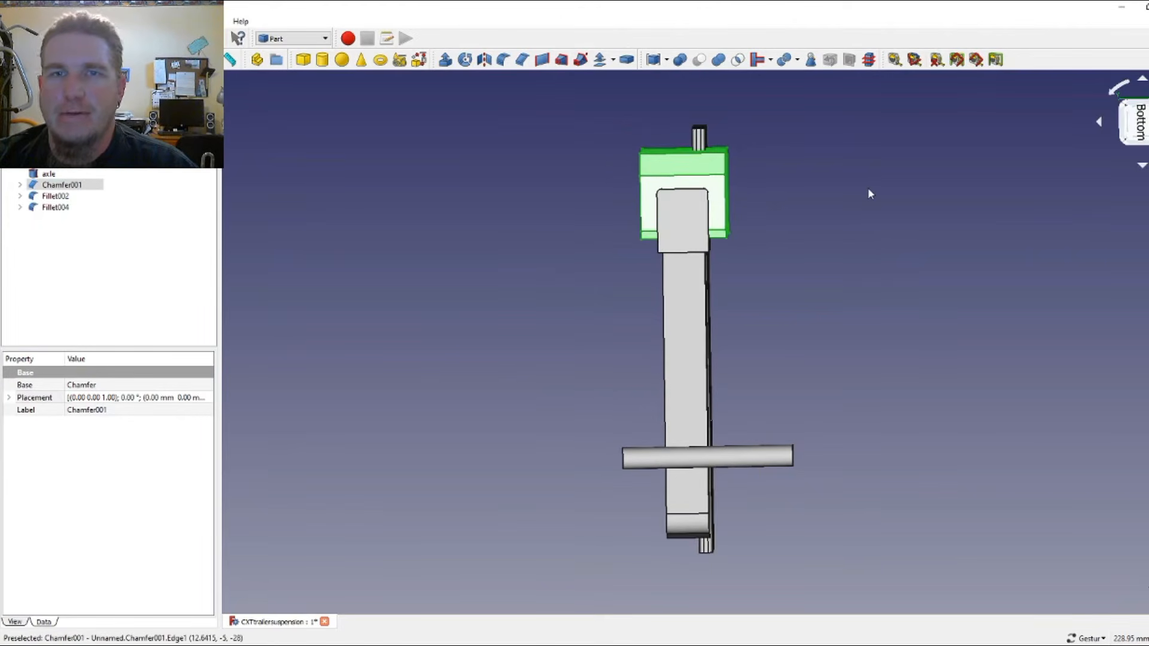
drag(900, 192, 762, 243)
drag(979, 155, 779, 231)
key(1)
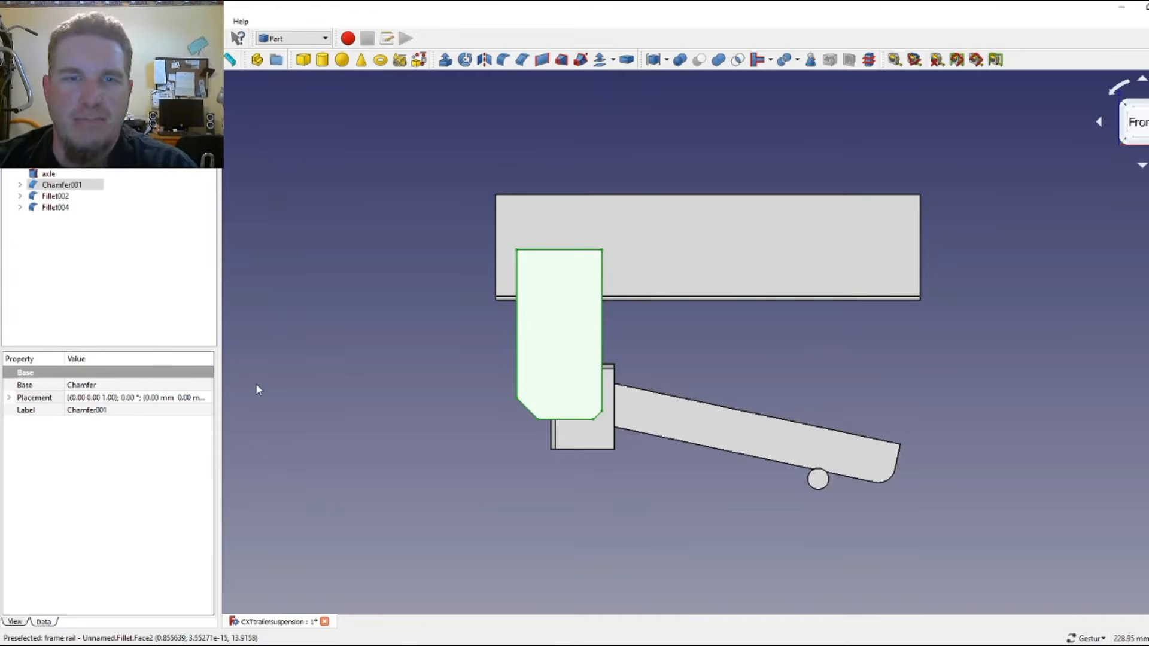
- Try to shift the chamfered hanger slightly along X away from the axle, and restore its position
click(193, 397)
click(206, 397)
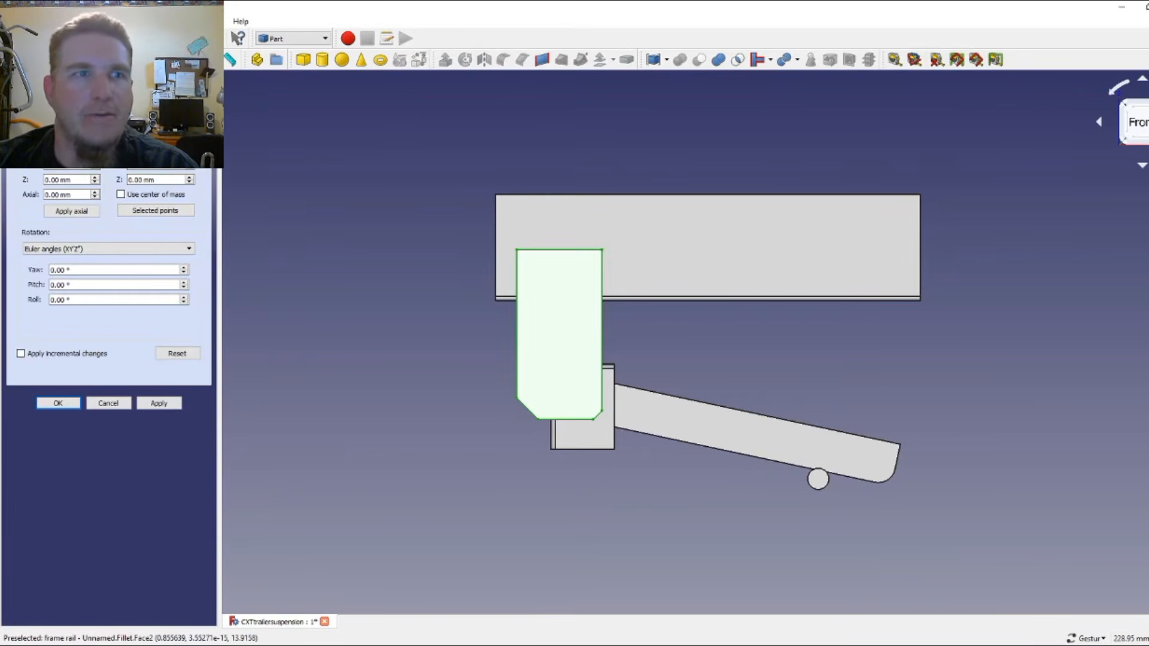
click(95, 152)
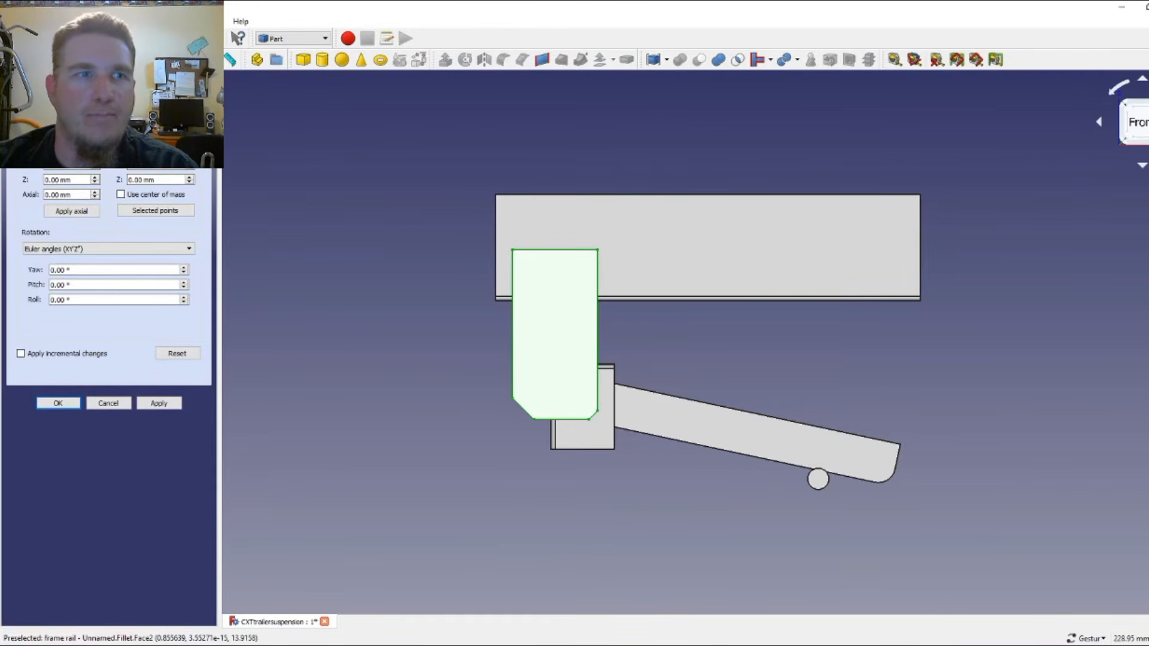
click(95, 147)
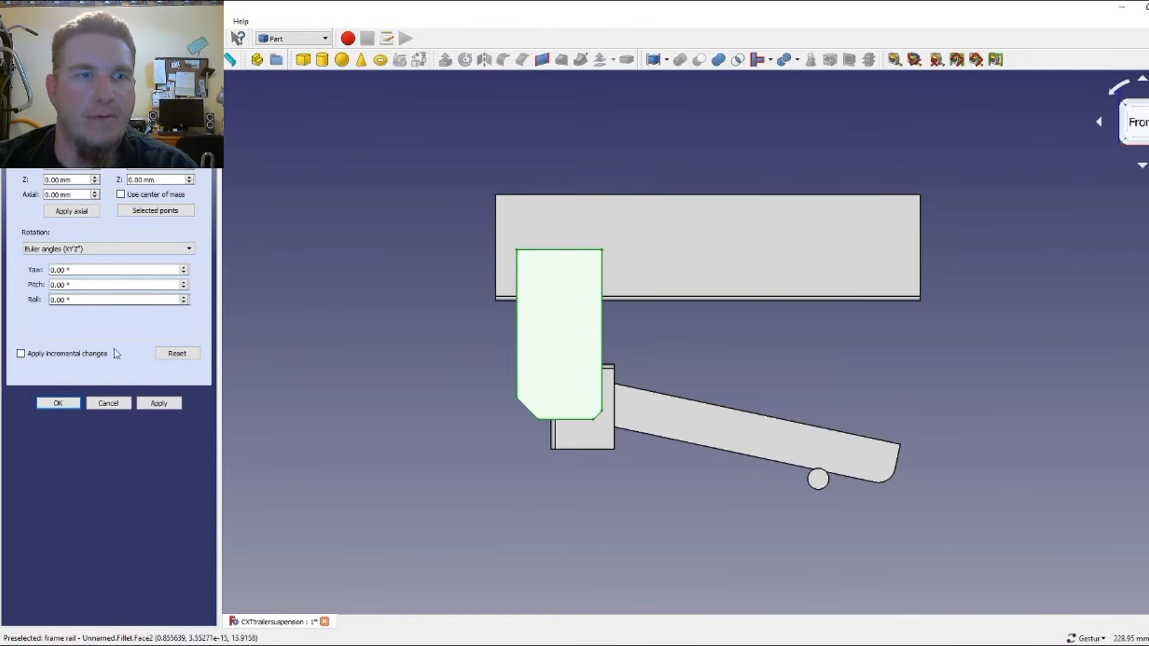
click(59, 403)
- Set the filleted block's placement X position to -15 mm
click(55, 207)
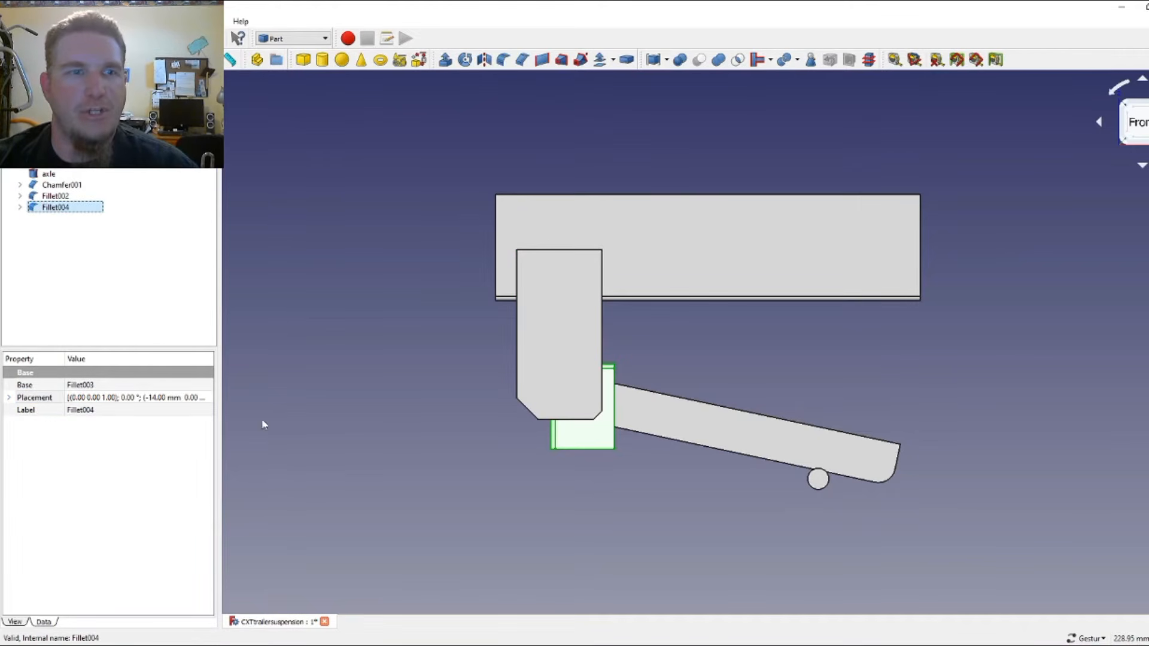
click(209, 397)
click(209, 397)
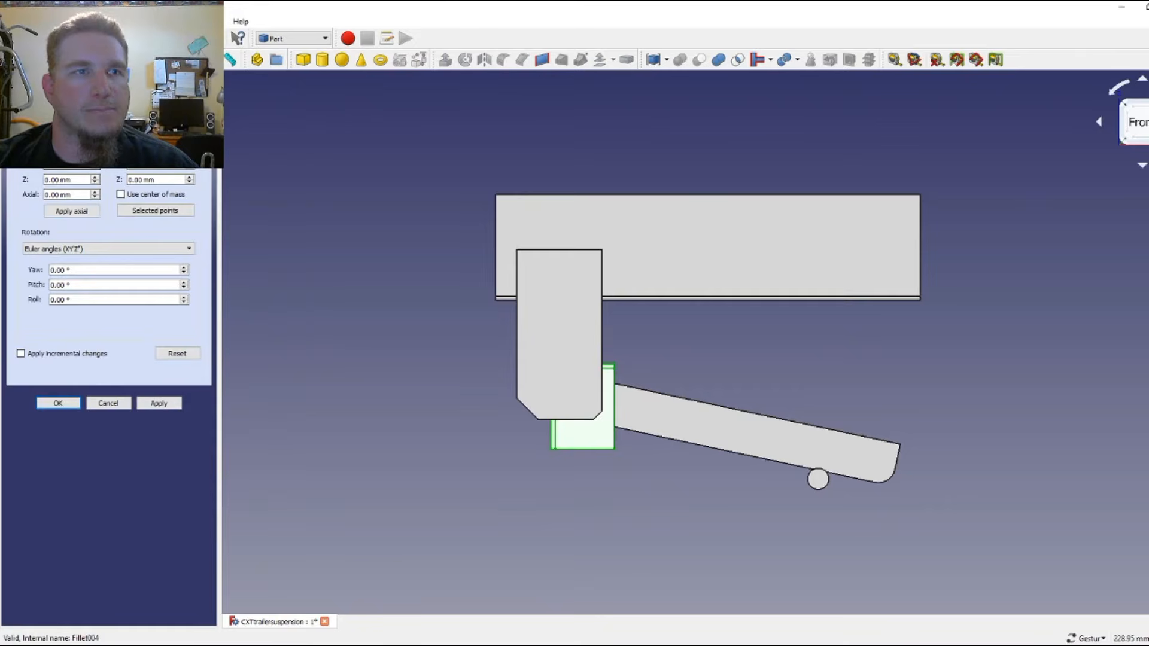
click(94, 151)
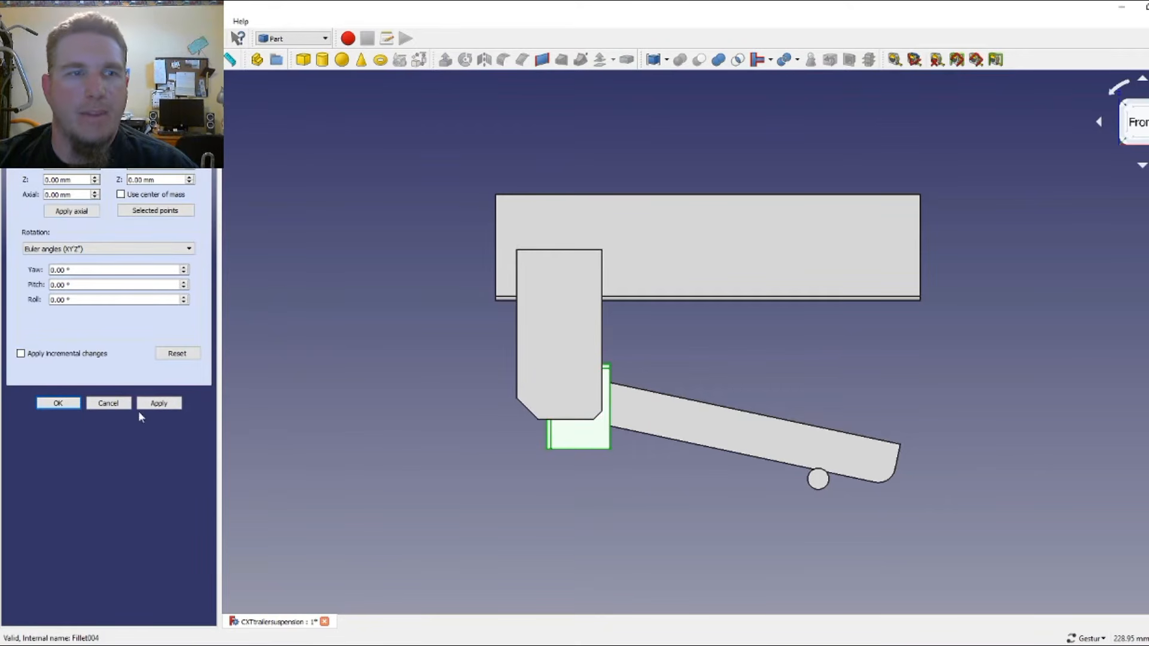
click(58, 402)
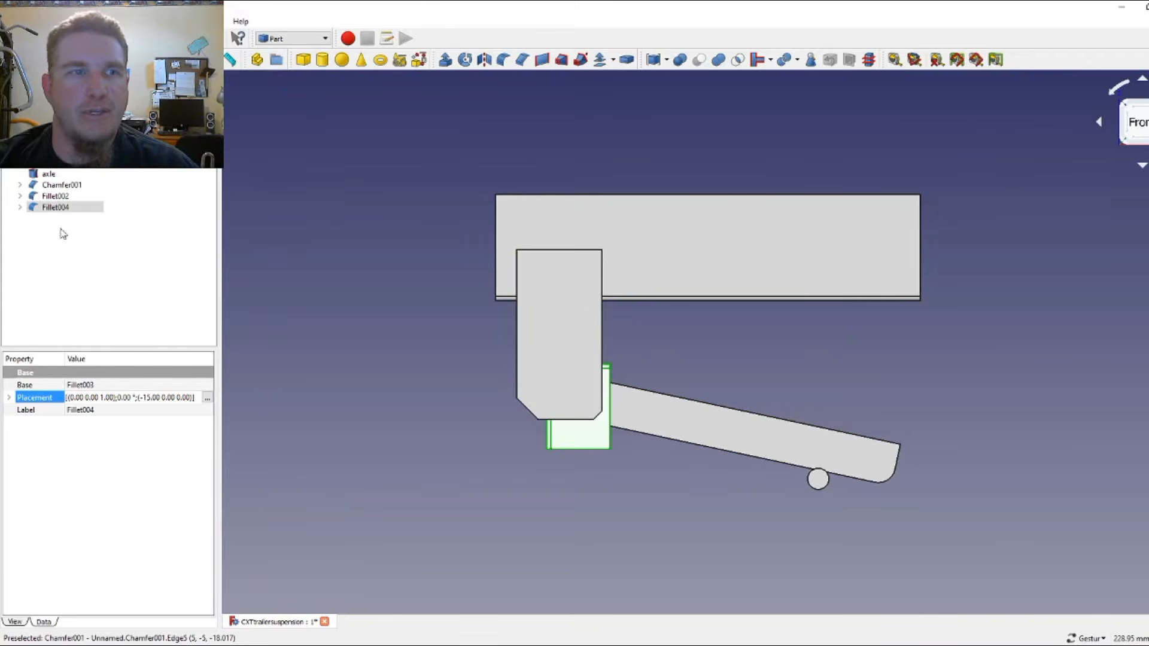
- Hide the chamfered hanger and open the block's 1 mm side-edge fillet for editing, closing it without changes
click(62, 185)
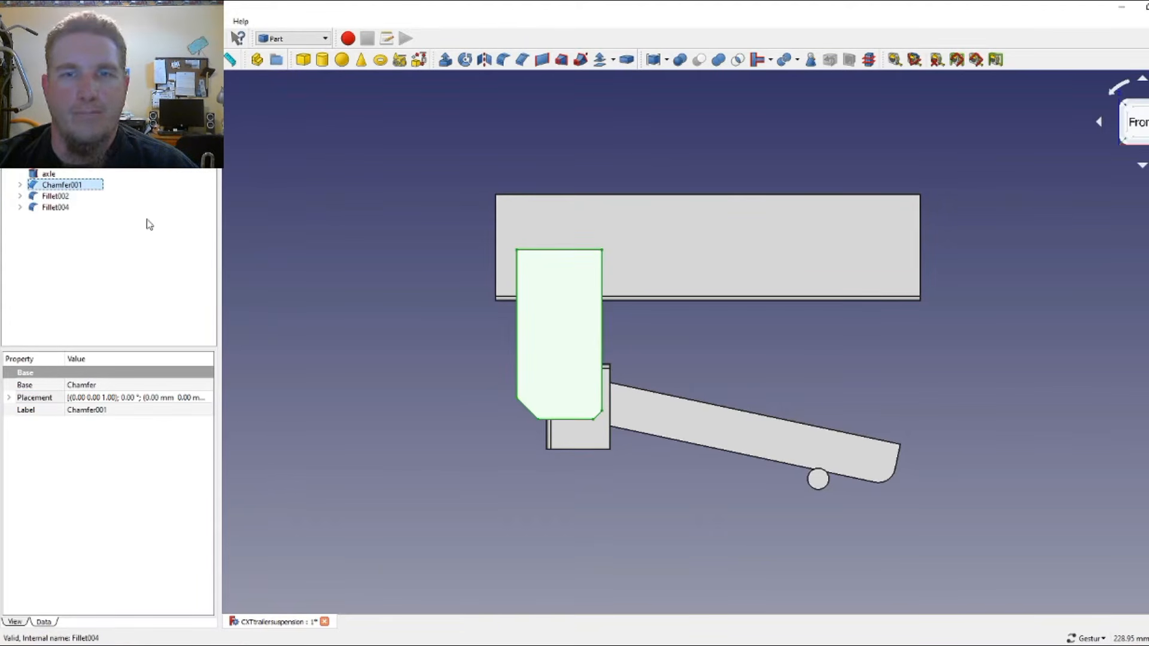
key(space)
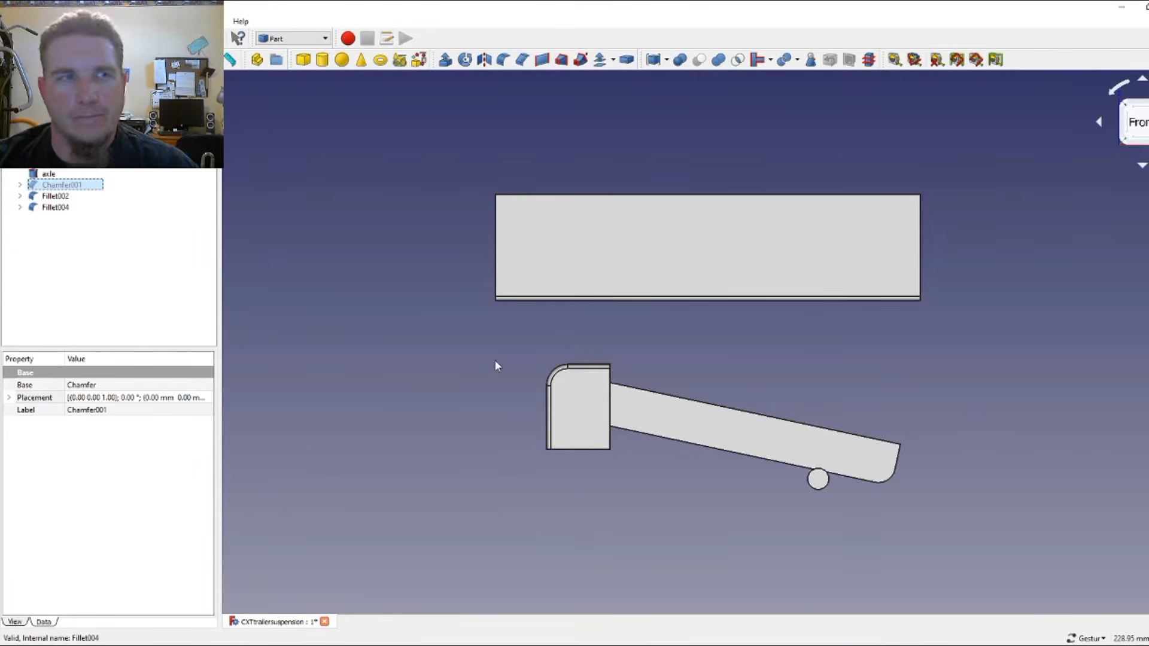
double_click(59, 207)
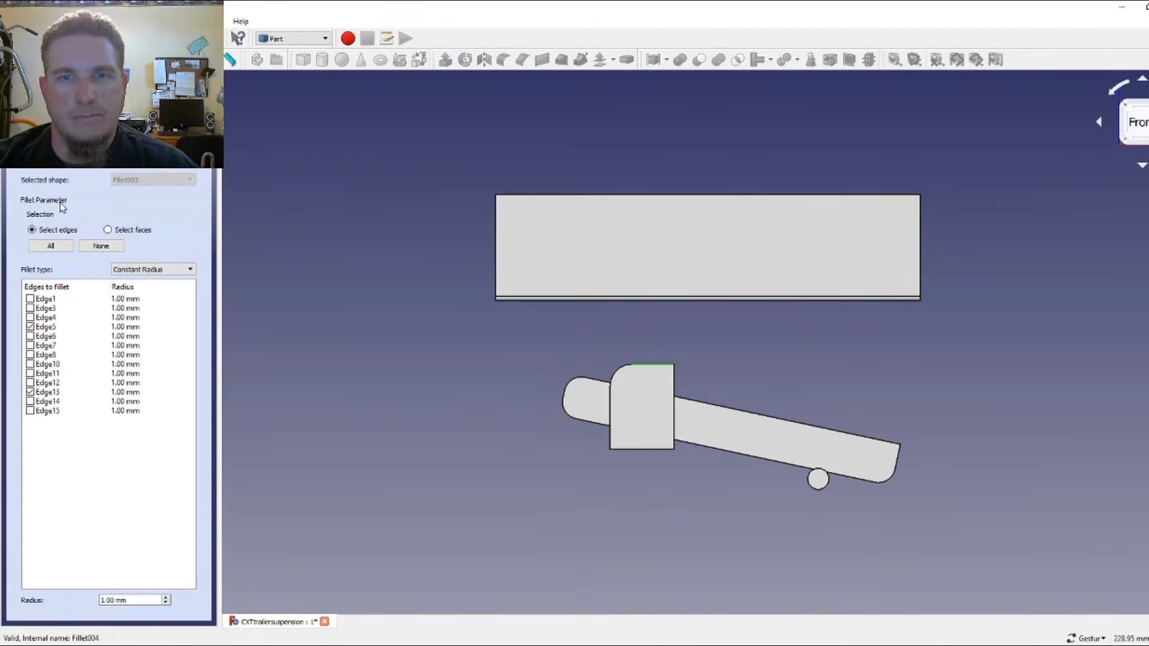
click(131, 107)
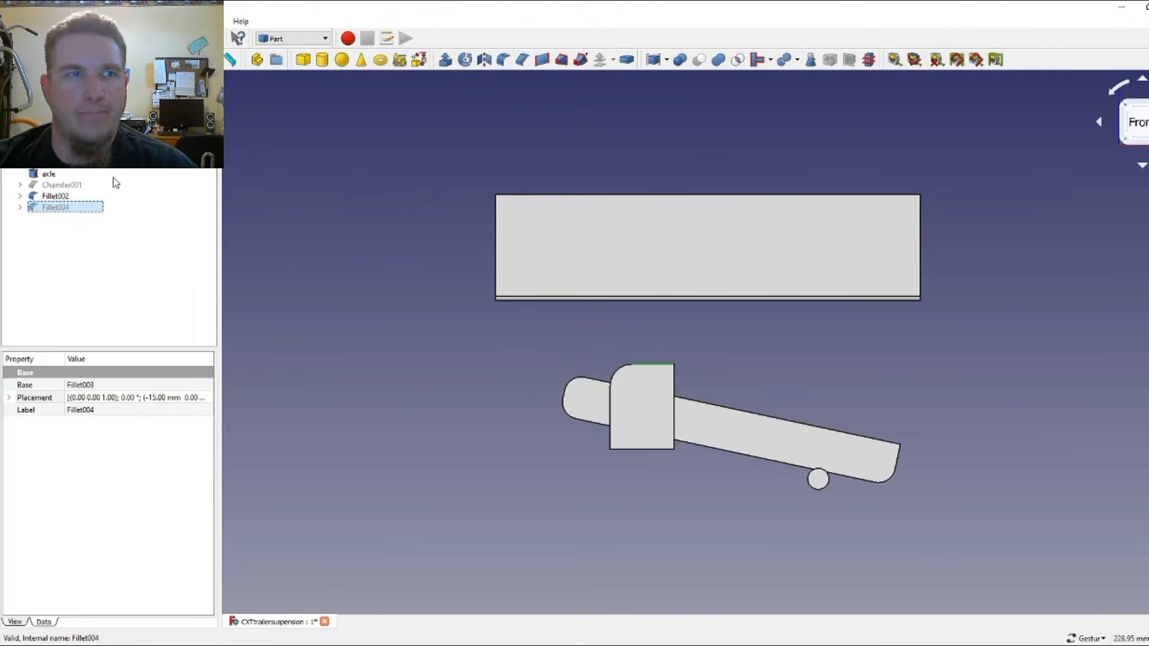
click(253, 217)
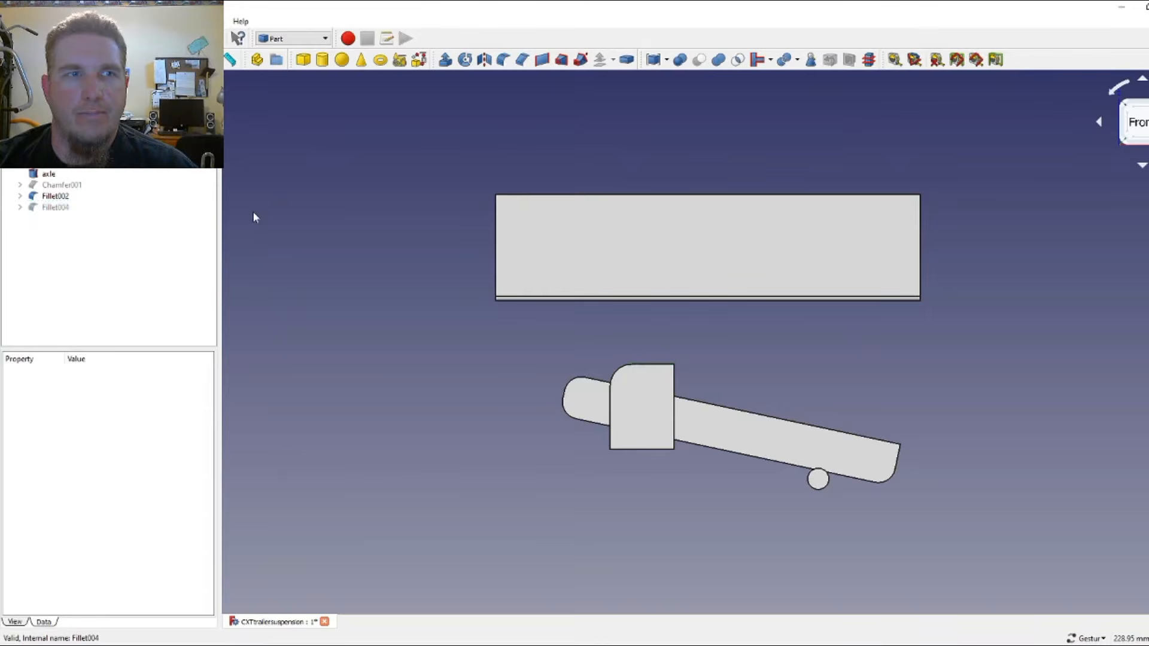
- Show the moved filleted block again and undo the display of its unmoved base block beside it
click(71, 209)
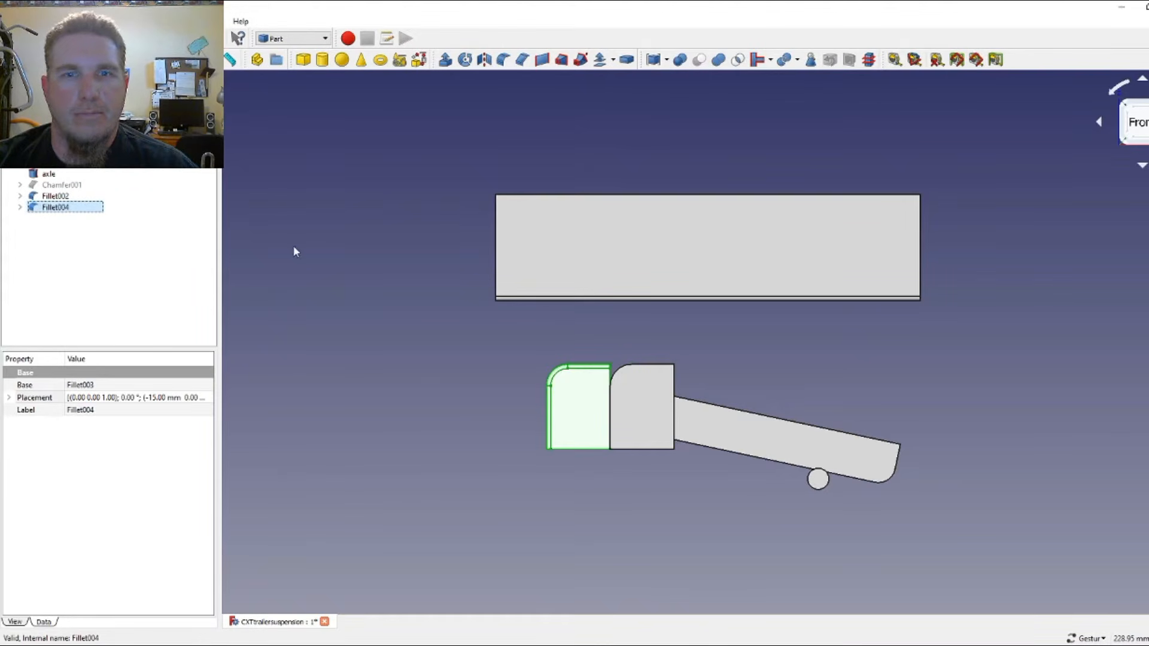
click(59, 197)
click(645, 402)
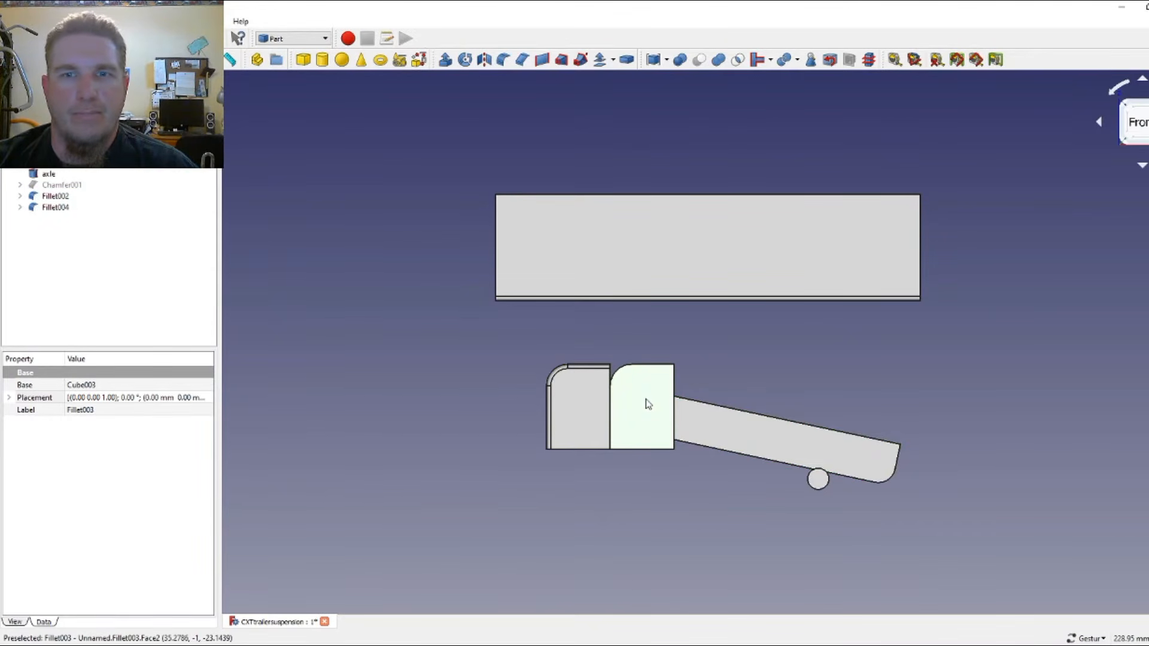
key(0)
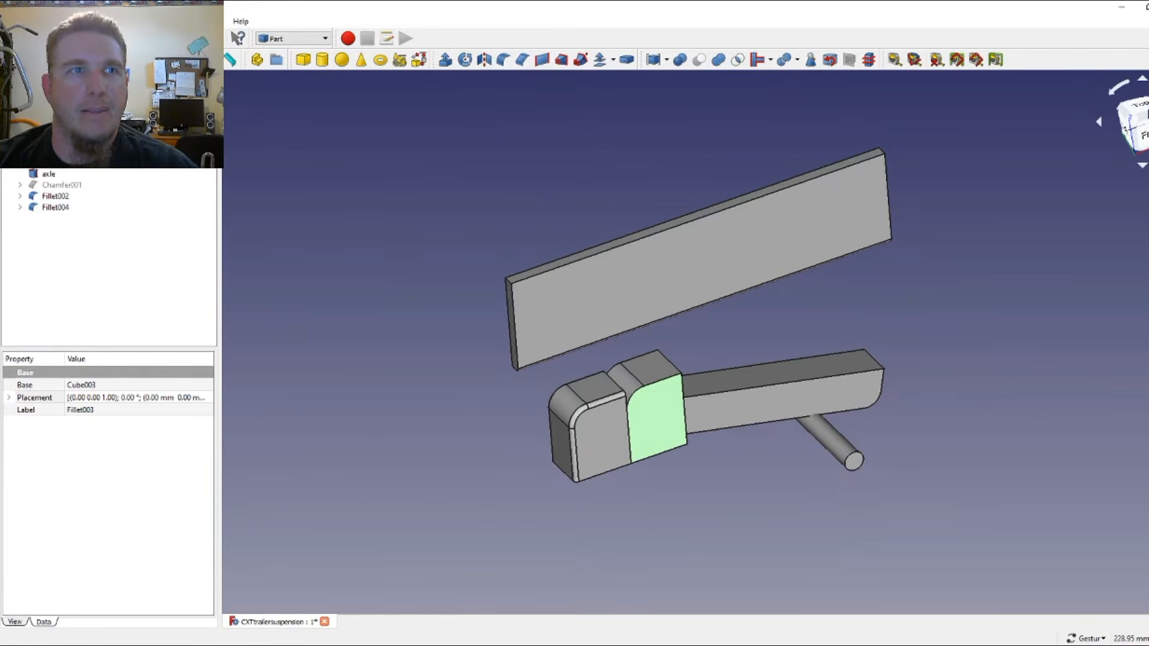
click(28, 21)
click(34, 36)
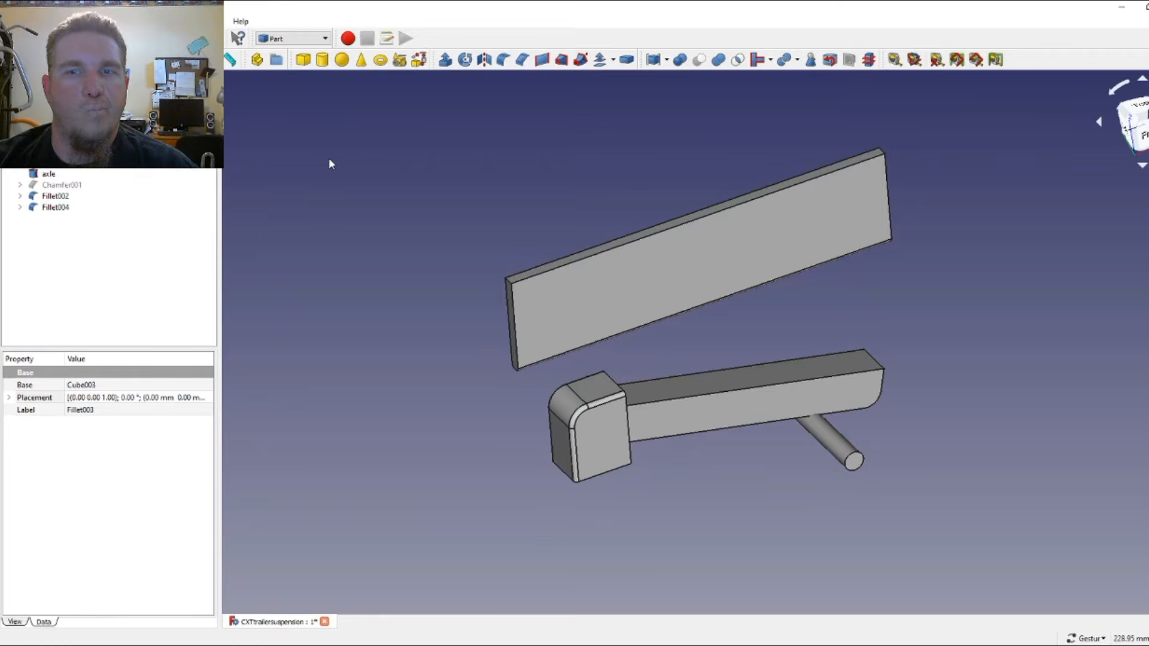
- Show the chamfered hanger around the block again and save the document
click(80, 187)
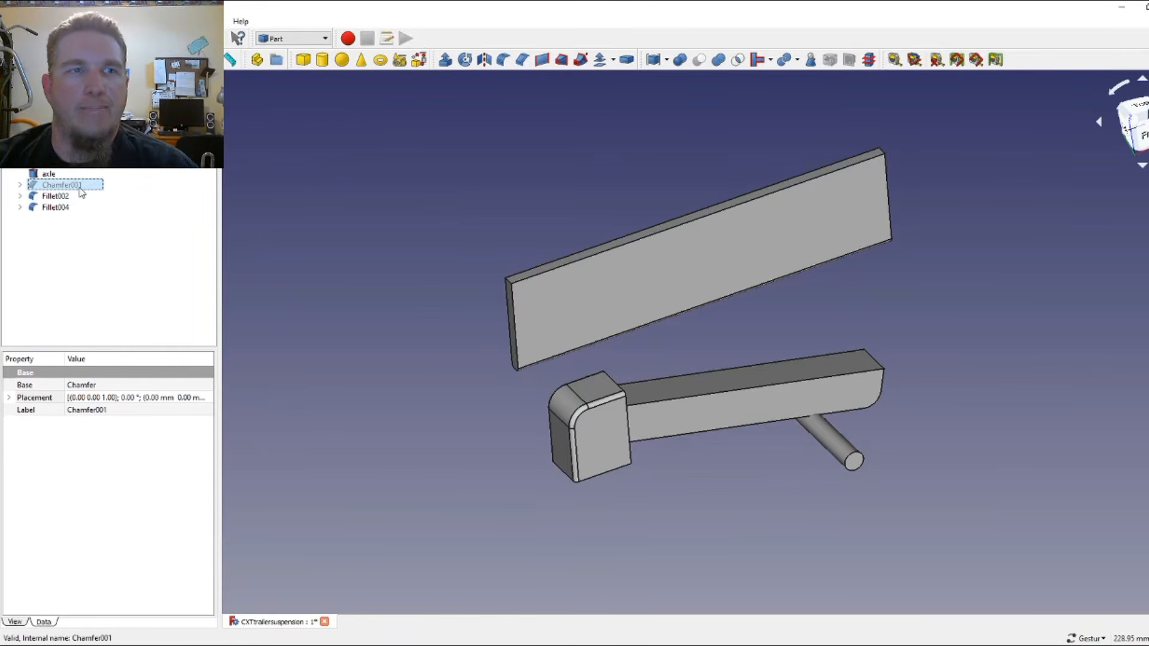
key(space)
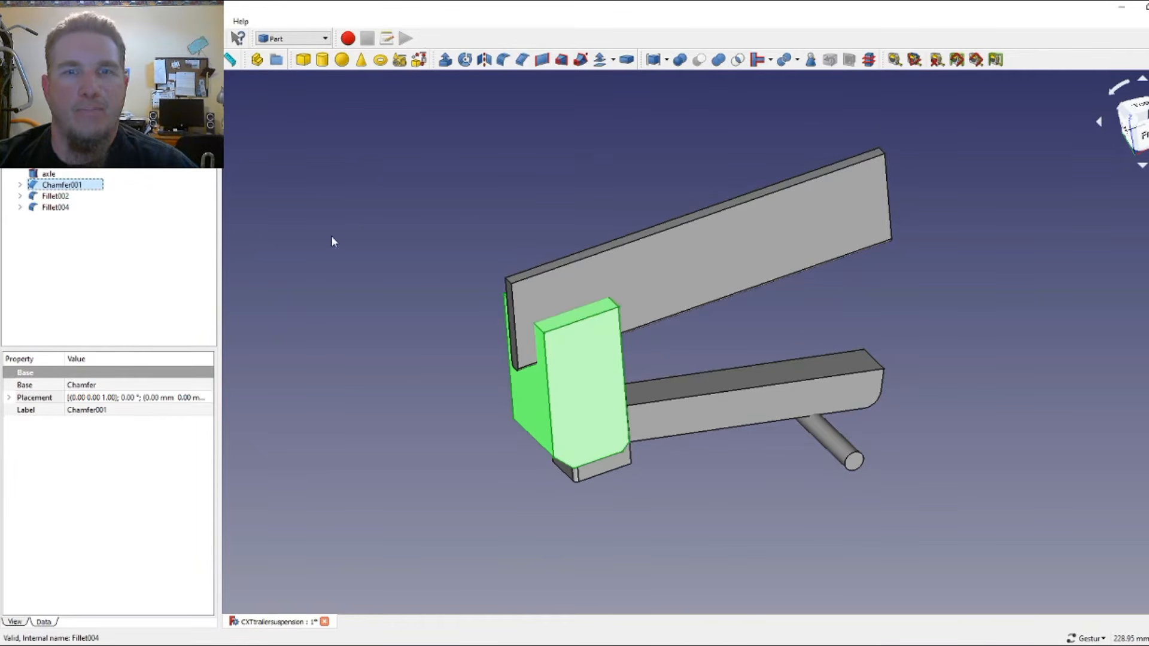
click(10, 21)
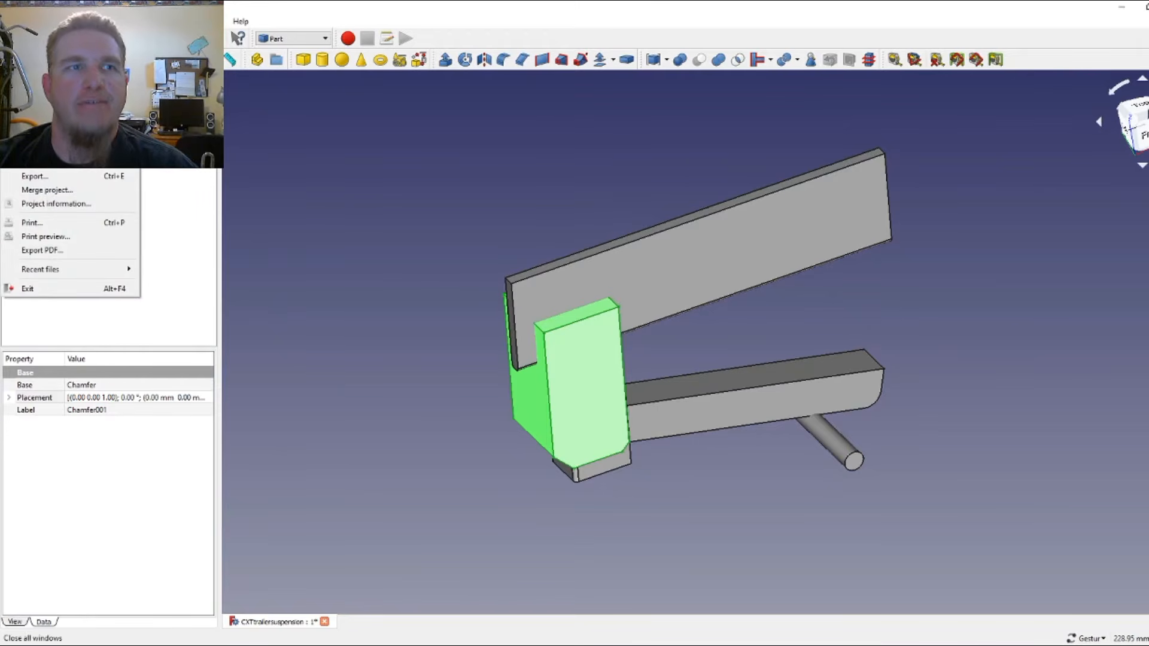
click(36, 103)
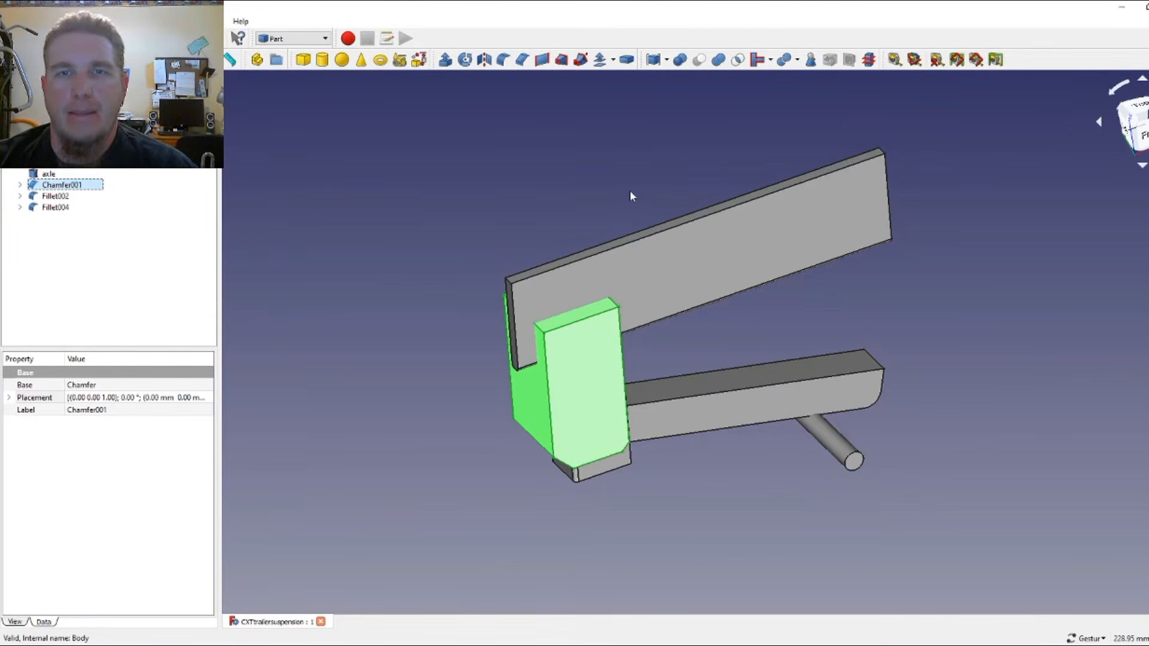
drag(630, 196, 580, 108)
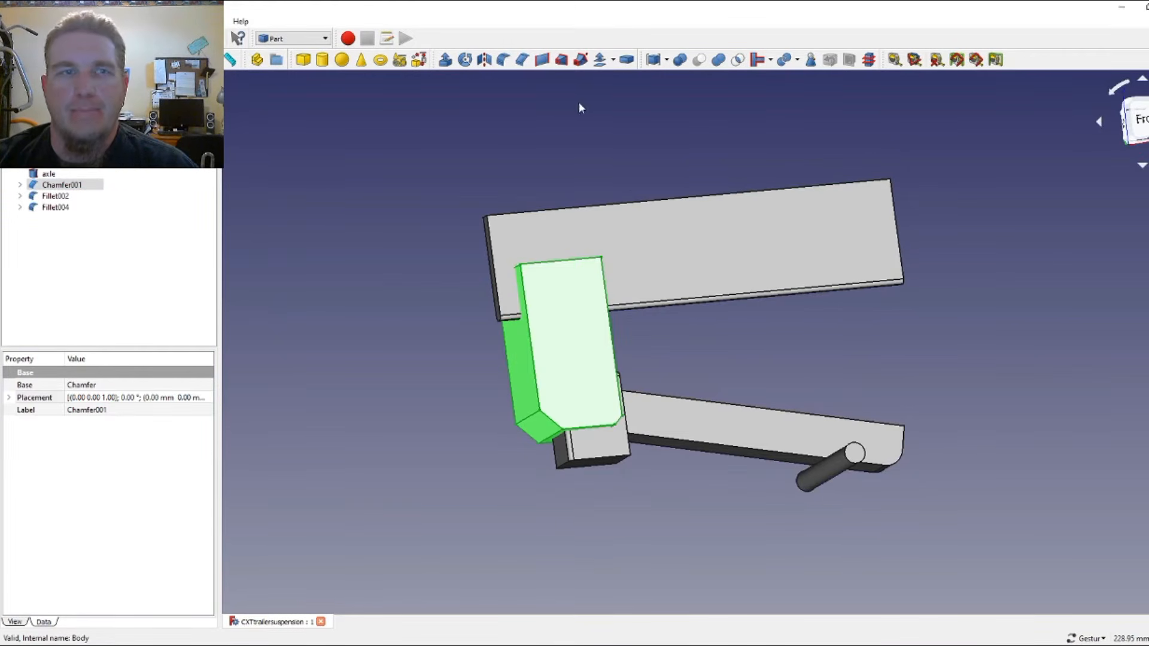
- Cut the filleted block out of the chamfered hanger to form a pocket around the arm's end
ctrl+click(60, 207)
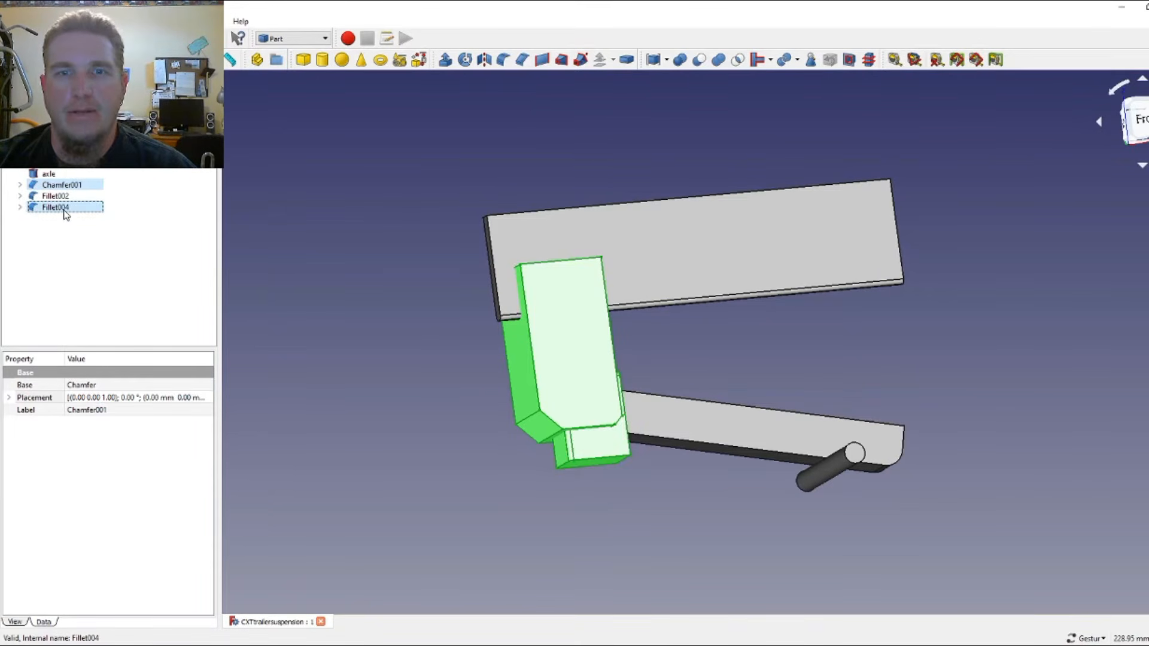
click(699, 60)
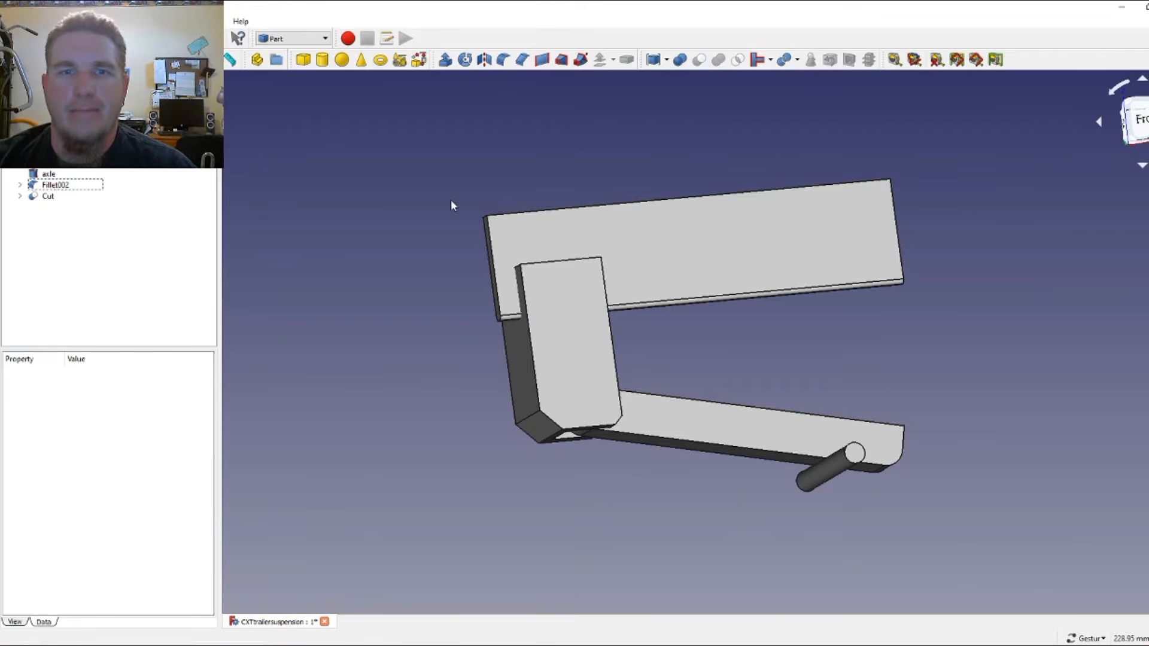
- Examine the hanger's new pocket and the arm's fit inside it from below, the side and the front
drag(451, 202, 436, 78)
drag(473, 293, 661, 200)
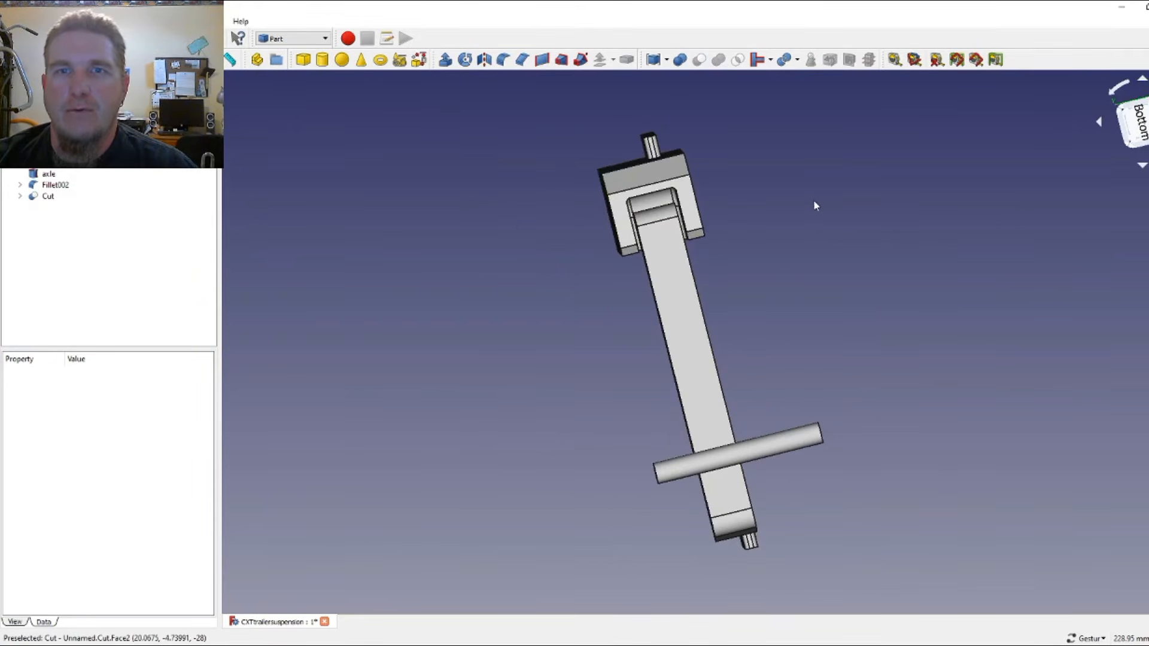
drag(813, 199, 433, 202)
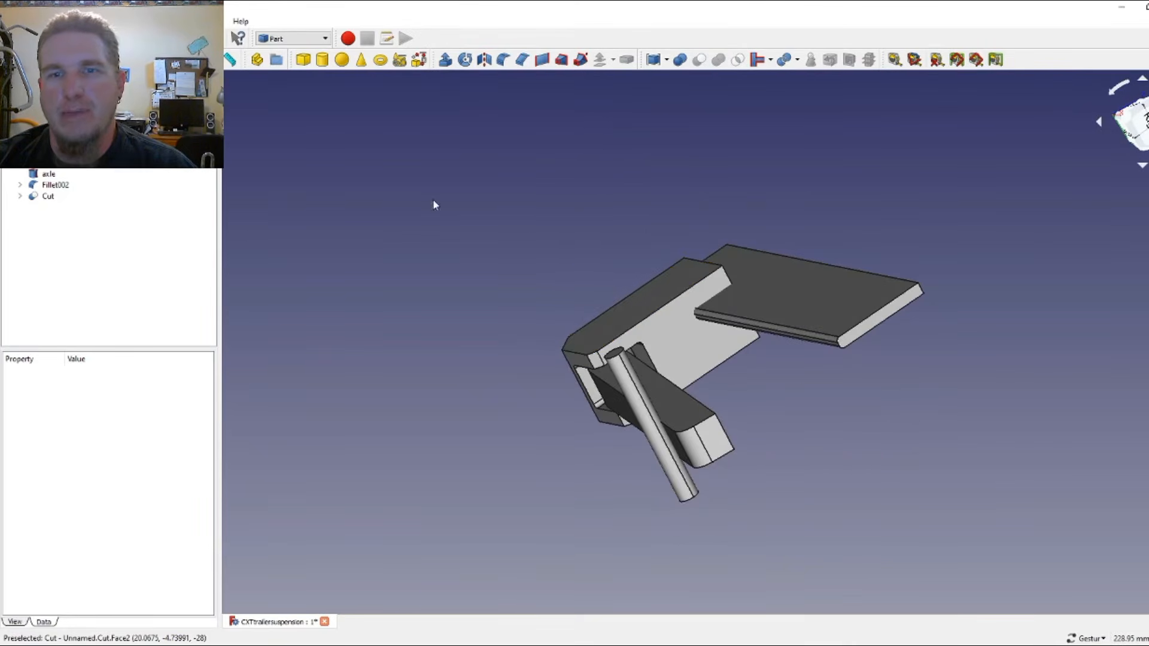
drag(600, 290, 777, 311)
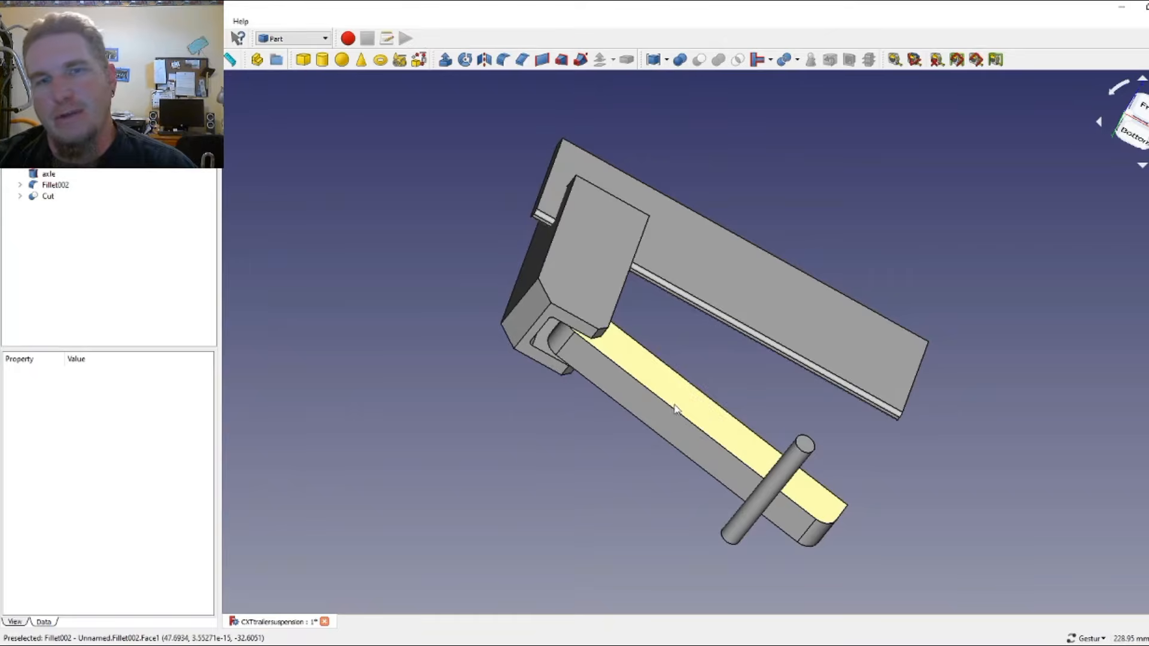
drag(821, 260, 805, 192)
click(1140, 125)
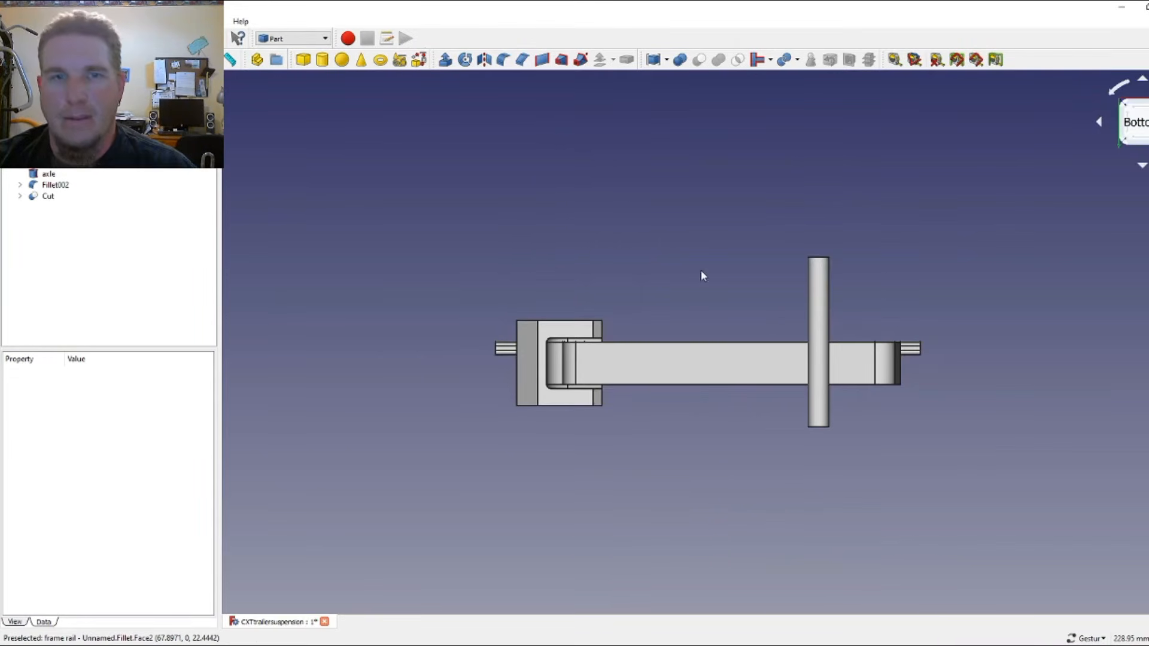
drag(690, 293, 687, 457)
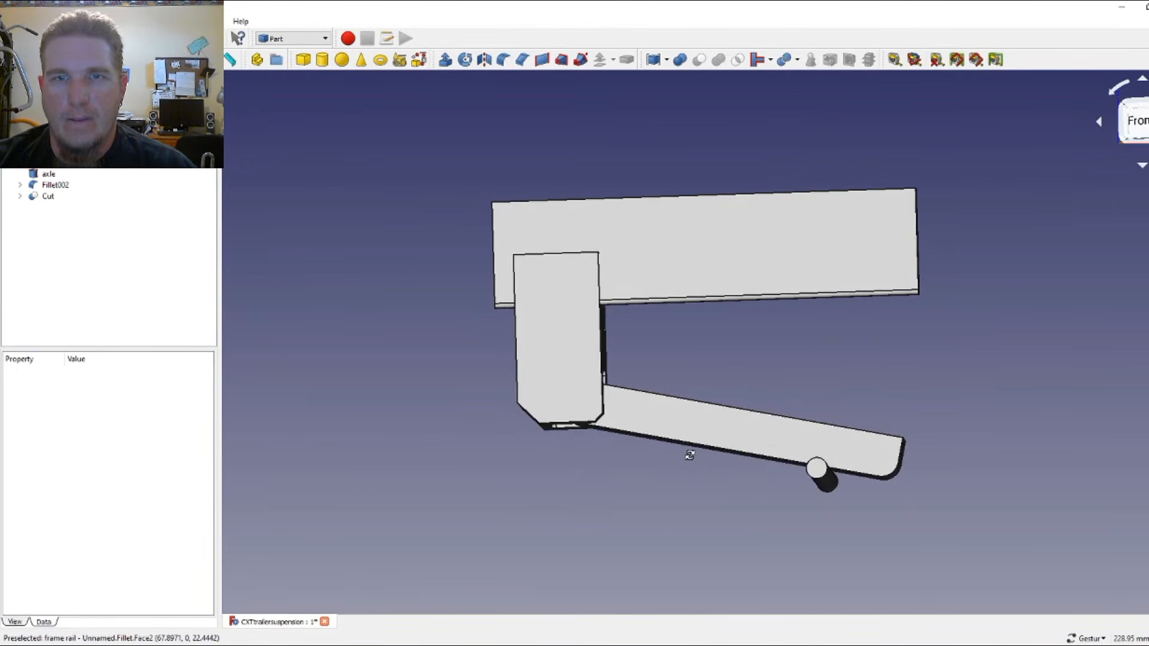
click(1133, 122)
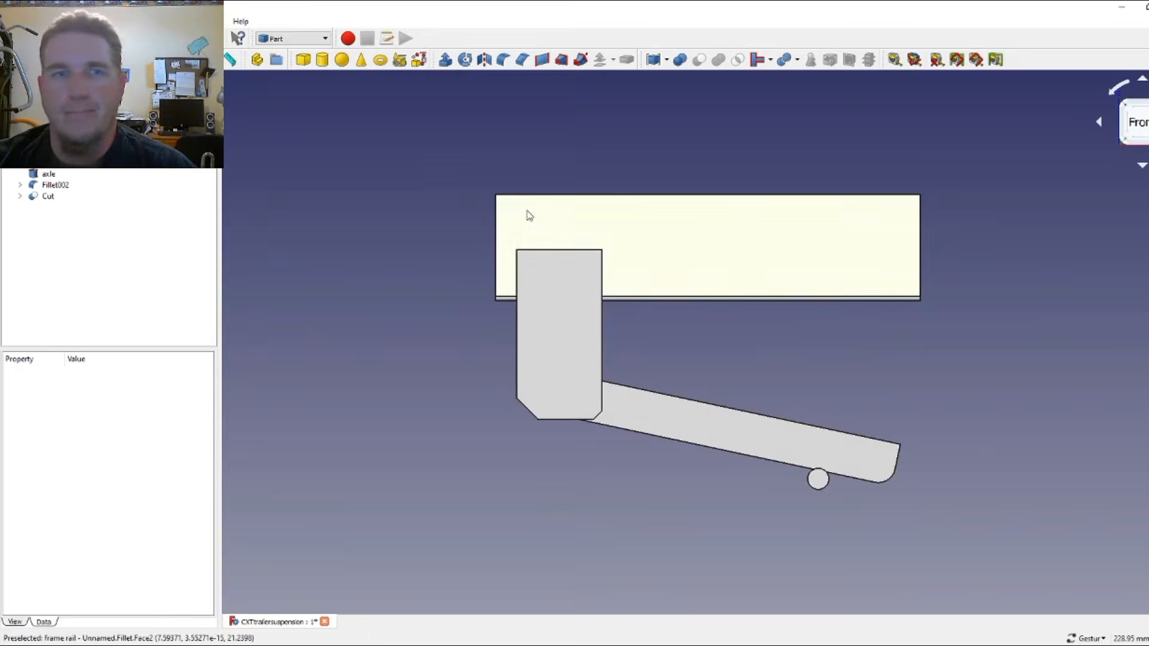
- Open the rounded tilted arm's placement and set its X position to -2 mm
click(57, 185)
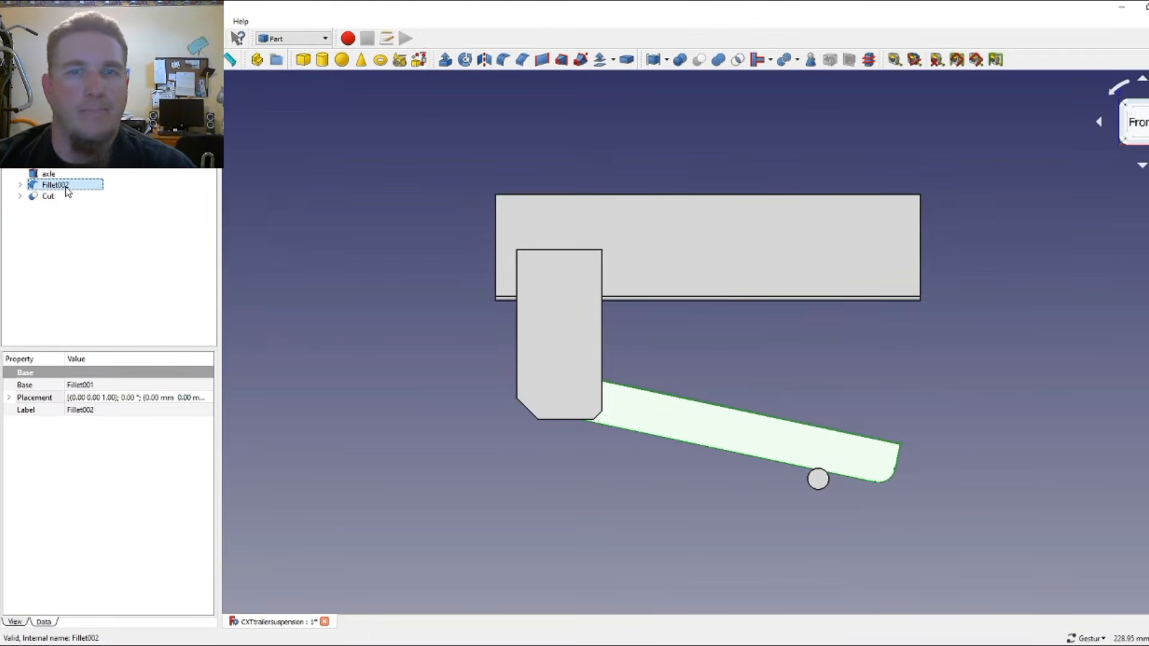
click(212, 398)
click(209, 398)
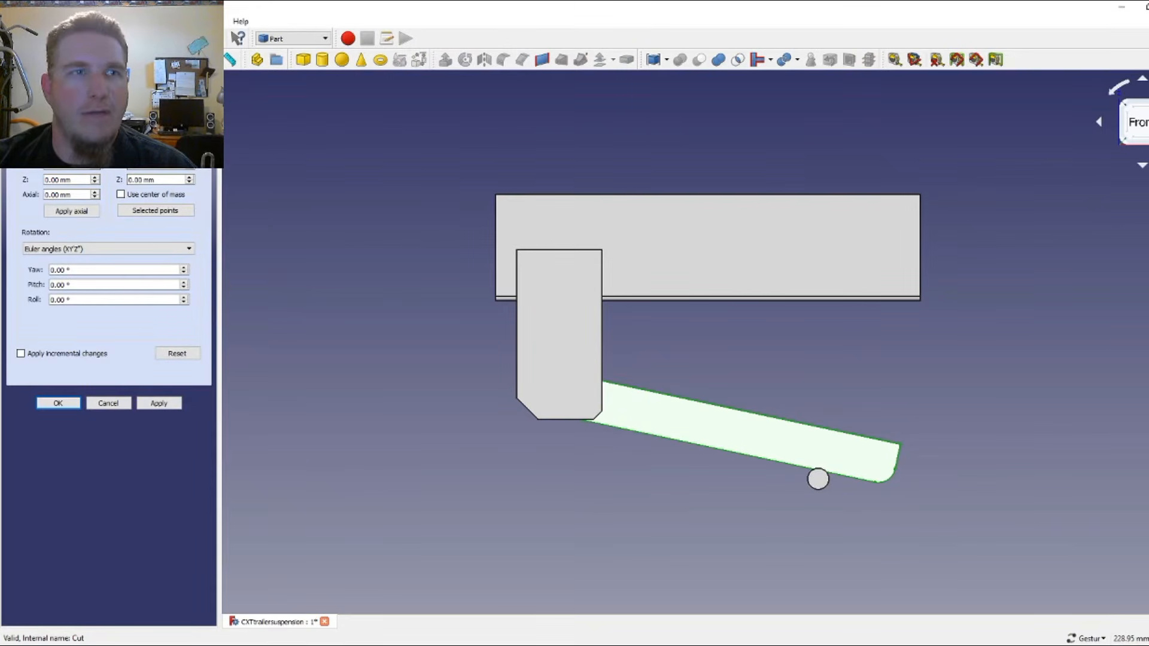
click(95, 152)
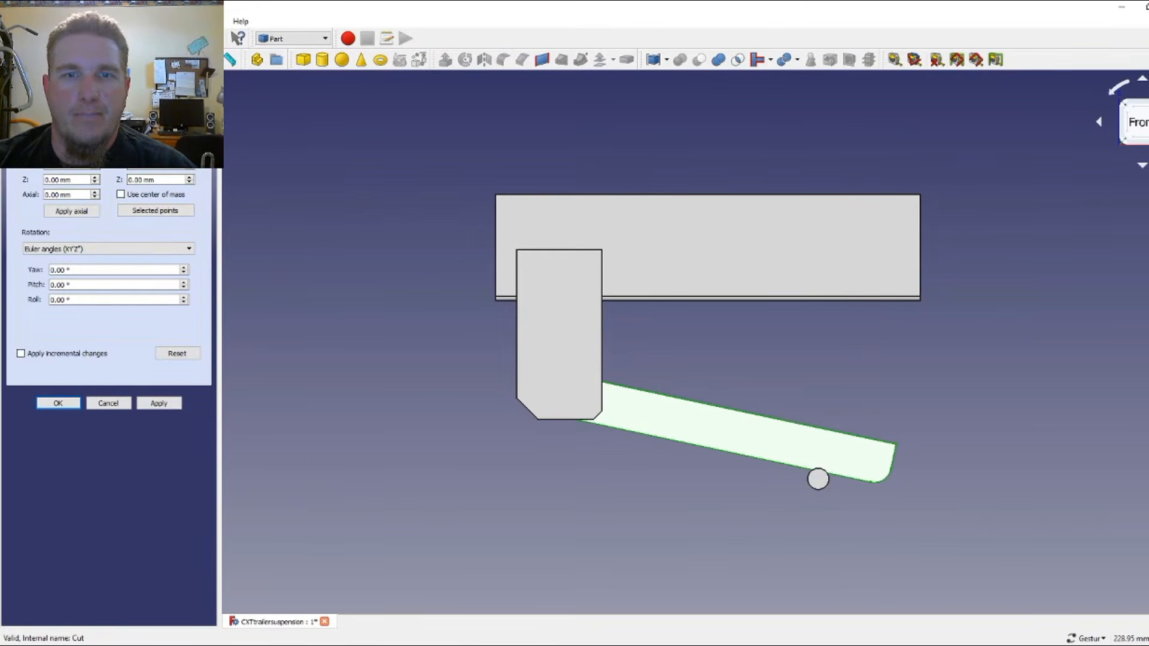
click(95, 152)
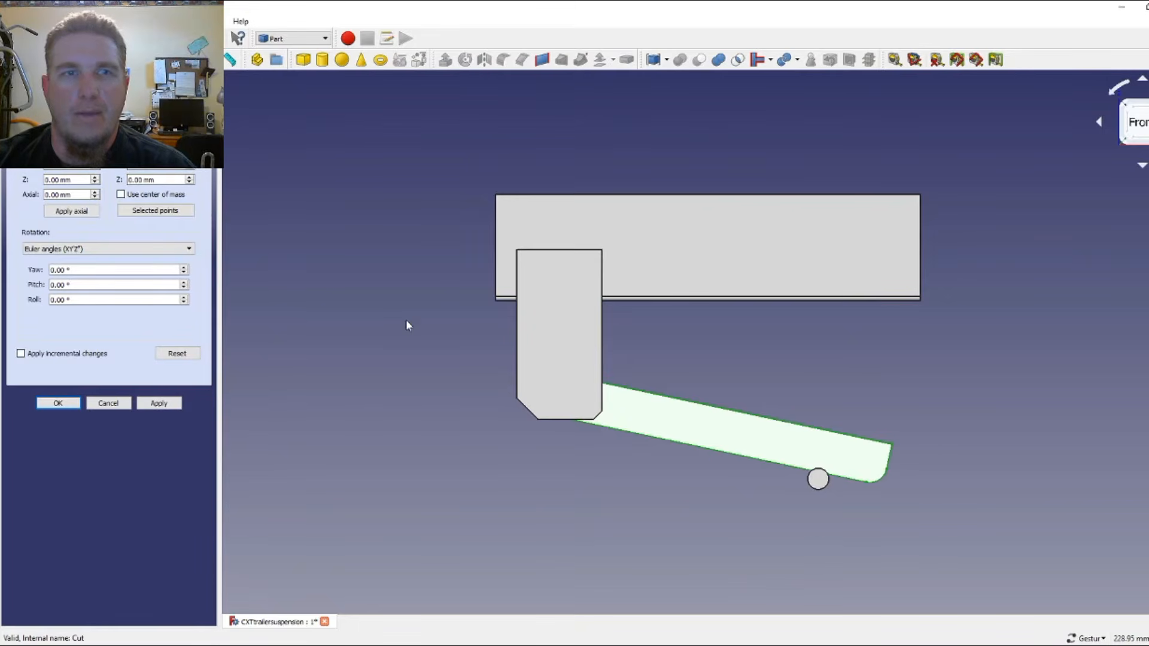
- Check the arm's fit in the pocket, select the pocket's upper edge on the cut hanger and apply the -2 mm X placement to the hanger
drag(407, 325, 327, 304)
drag(784, 307, 693, 406)
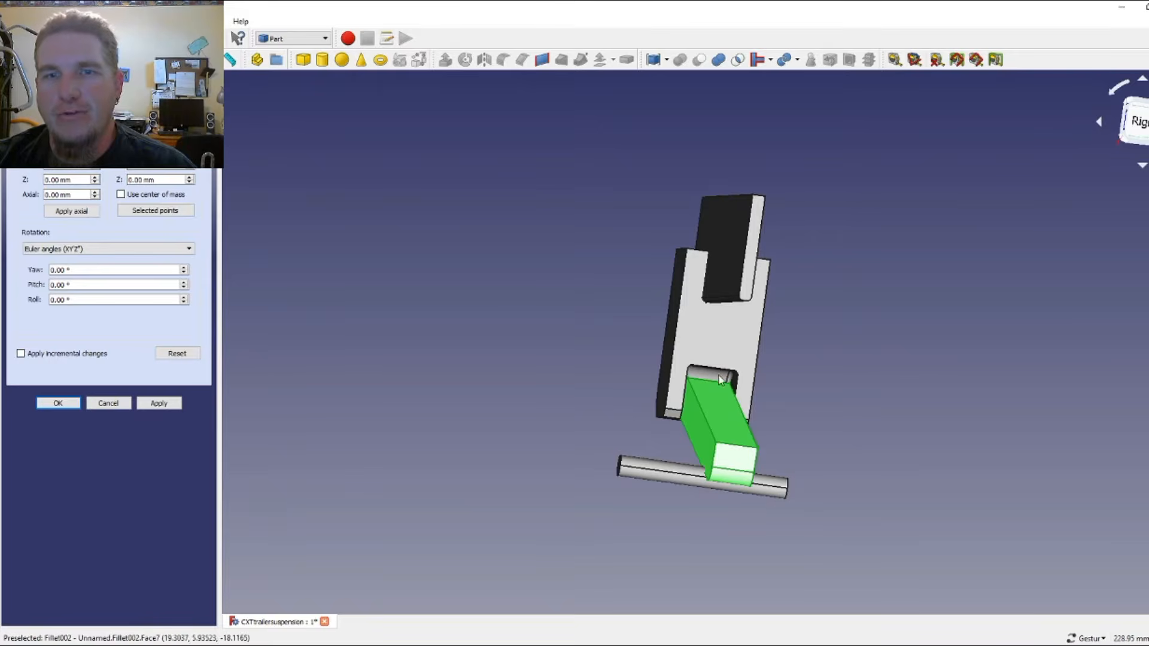
drag(815, 398, 925, 407)
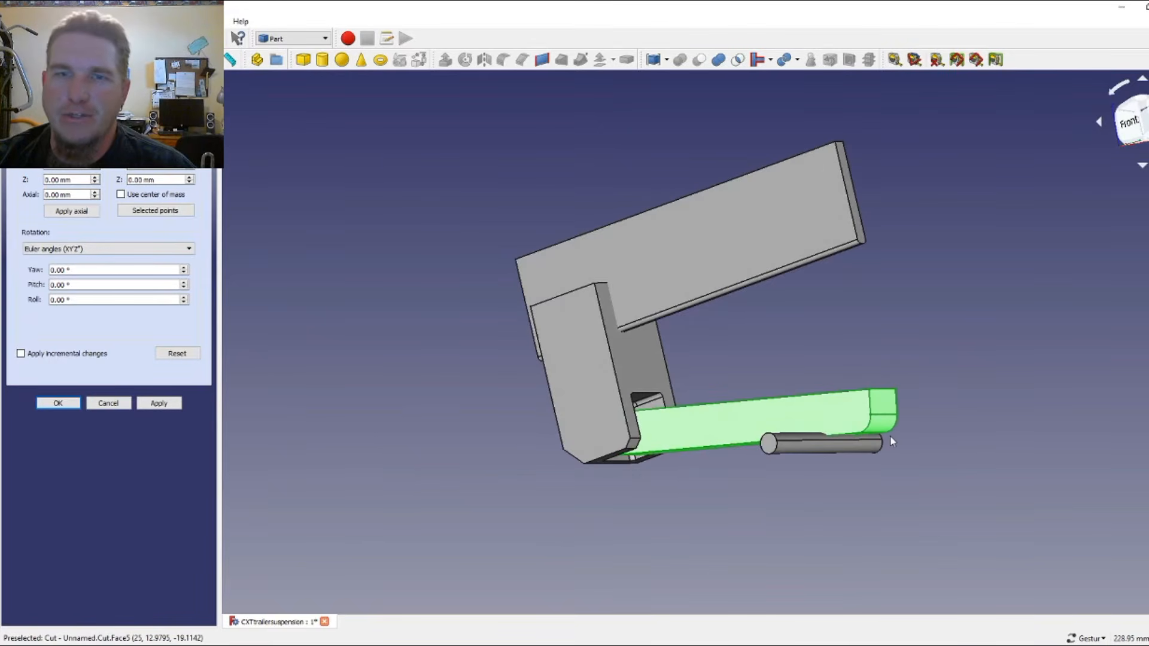
drag(924, 299, 796, 345)
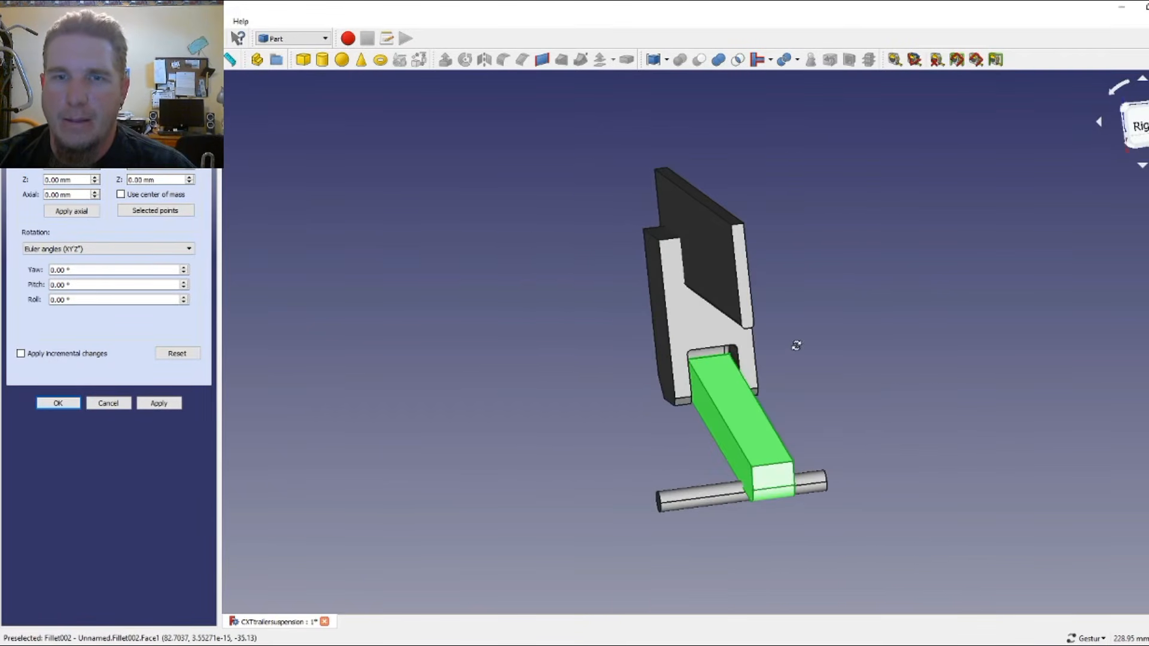
click(714, 353)
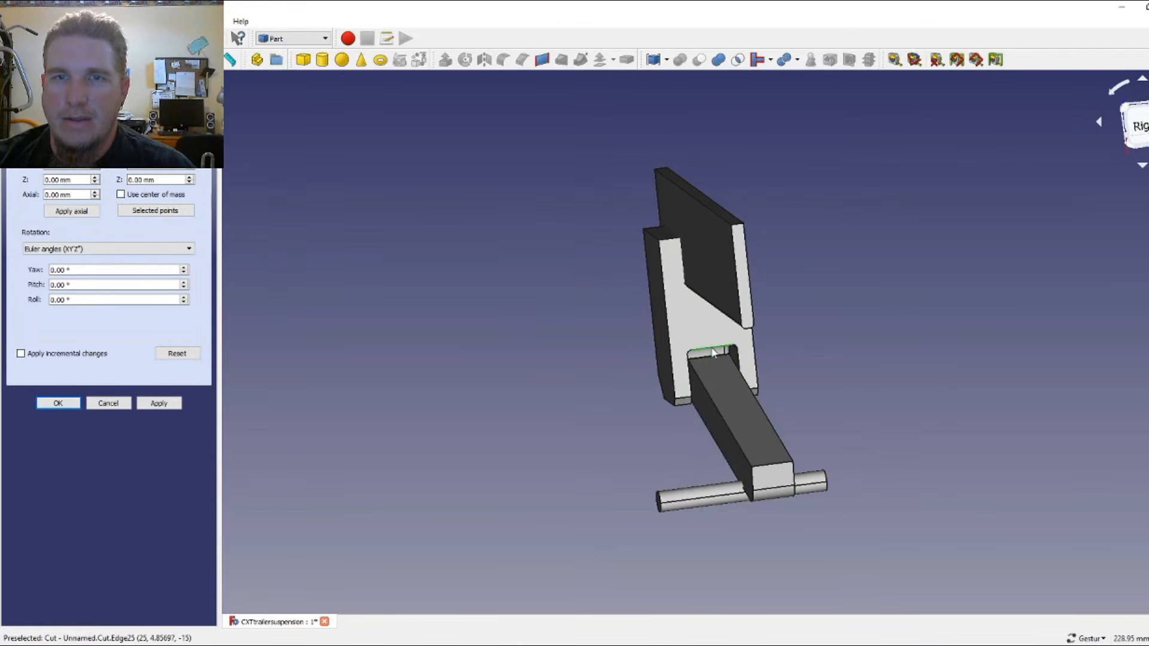
click(159, 404)
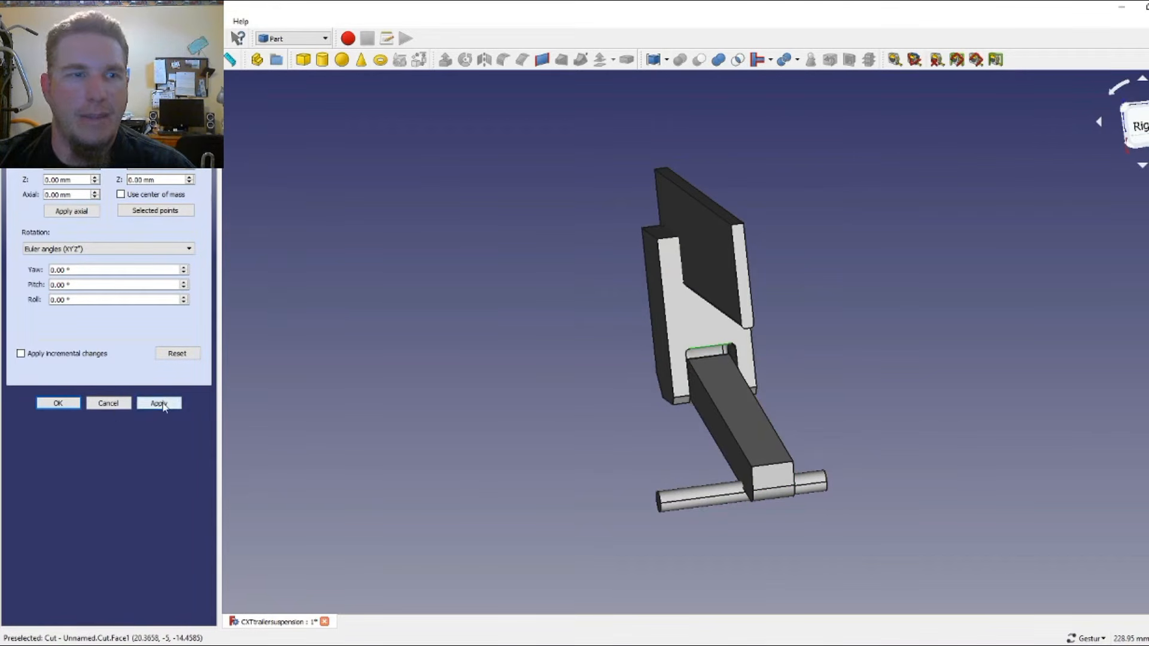
click(58, 403)
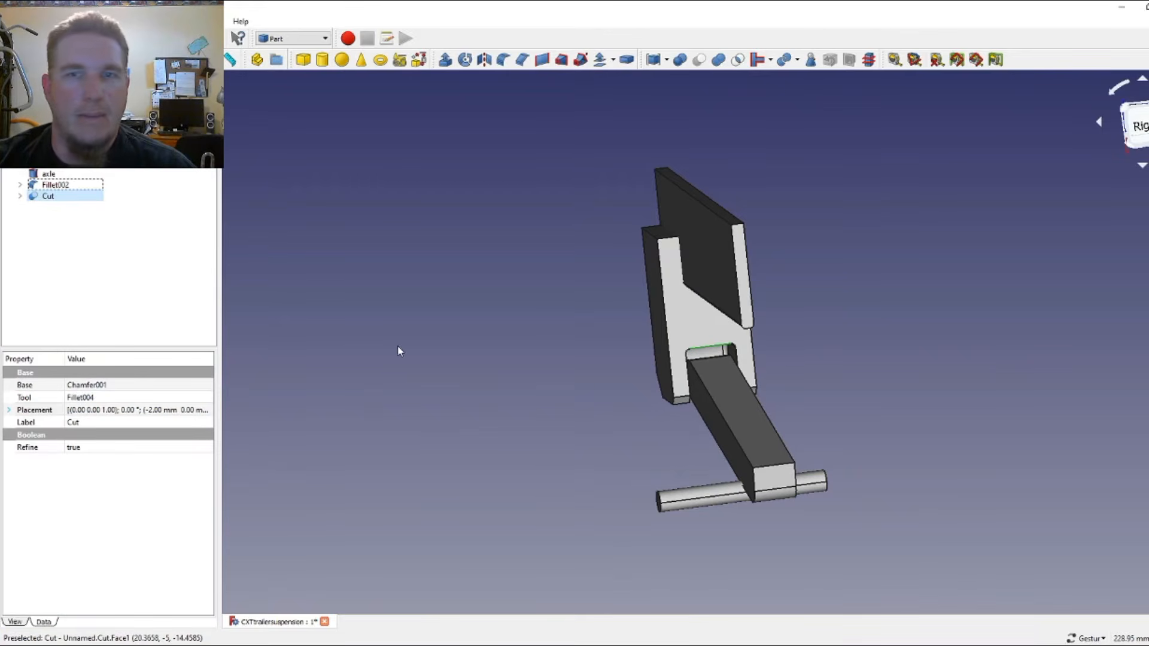
- Open the rounded tilted arm's placement for editing again and view the arm's end in the hanger pocket from below
drag(456, 354, 726, 333)
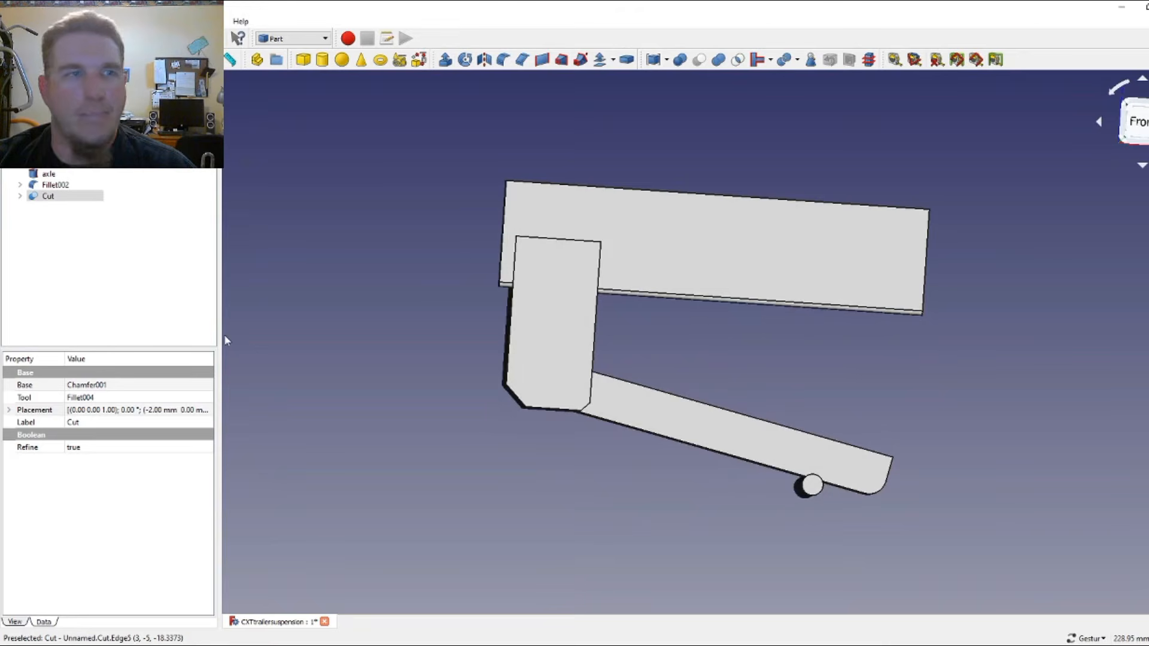
click(60, 186)
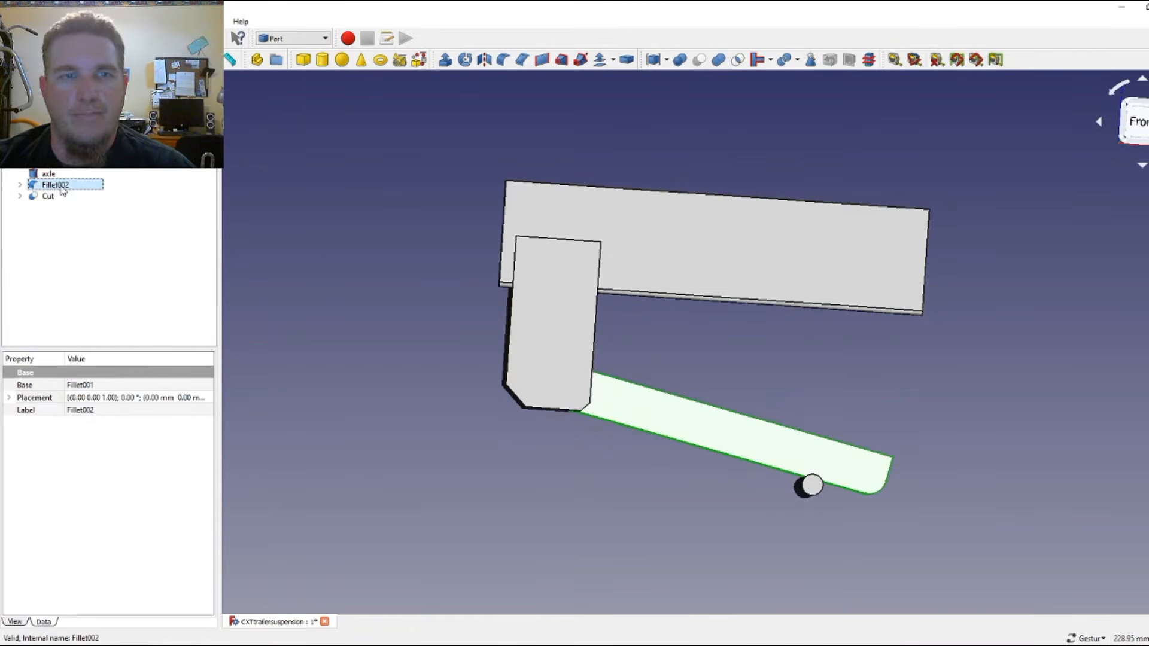
click(209, 398)
click(209, 398)
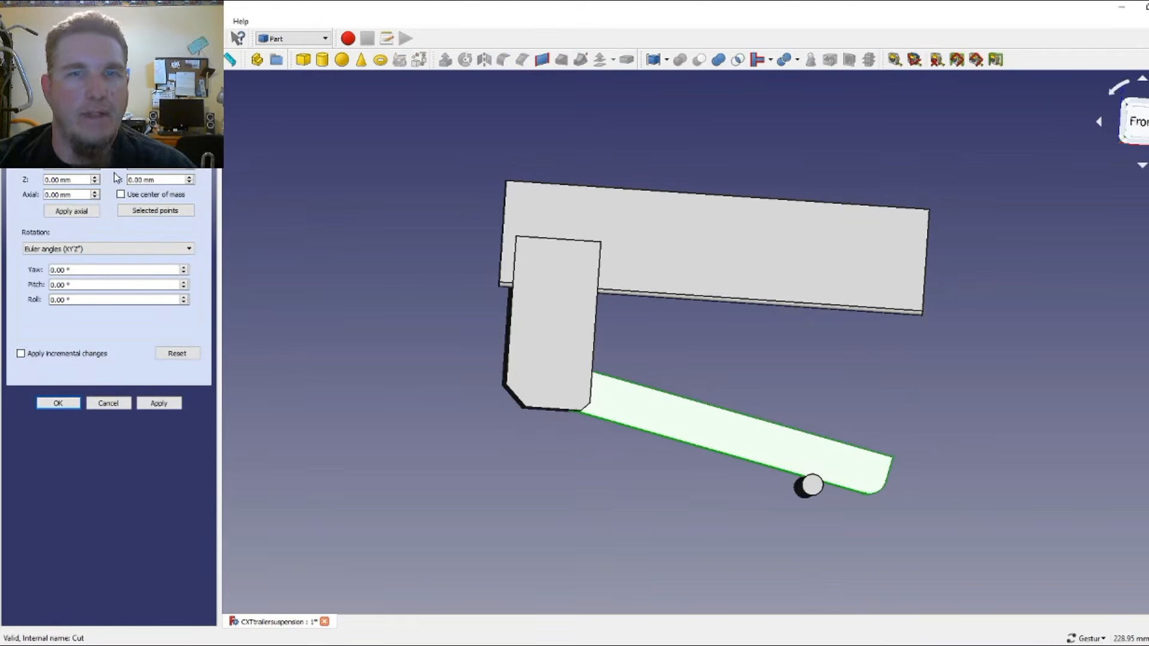
drag(693, 252, 1060, 159)
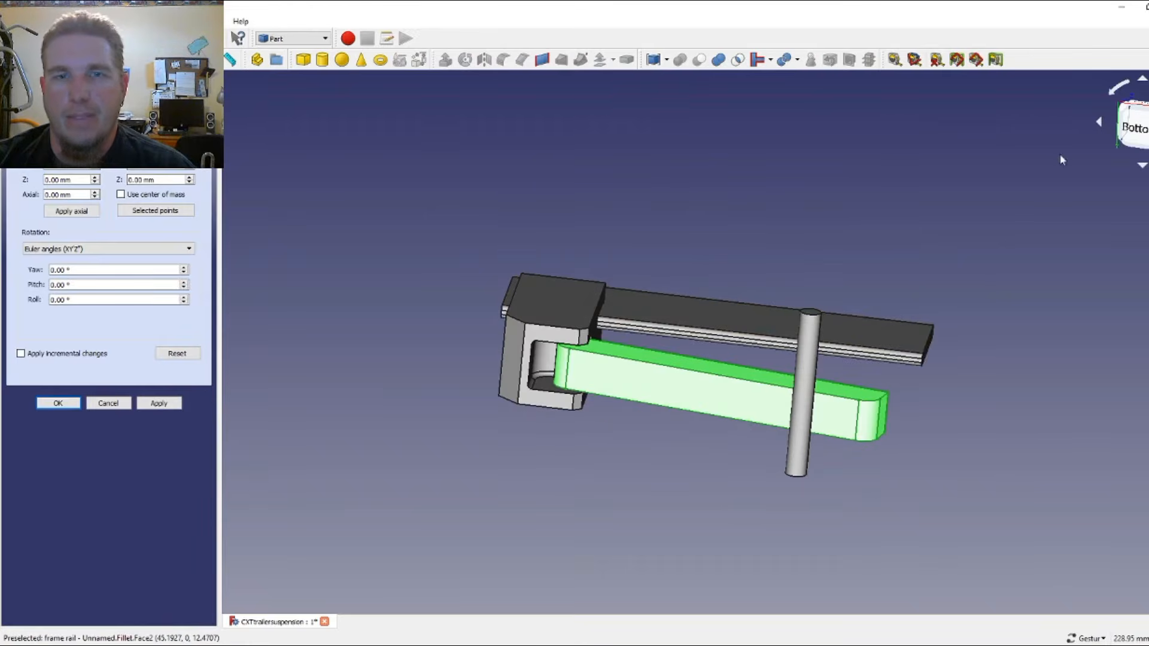
- Shift the suspension arm slightly deeper into the bracket's slot along its length and accept the new placement
click(1134, 127)
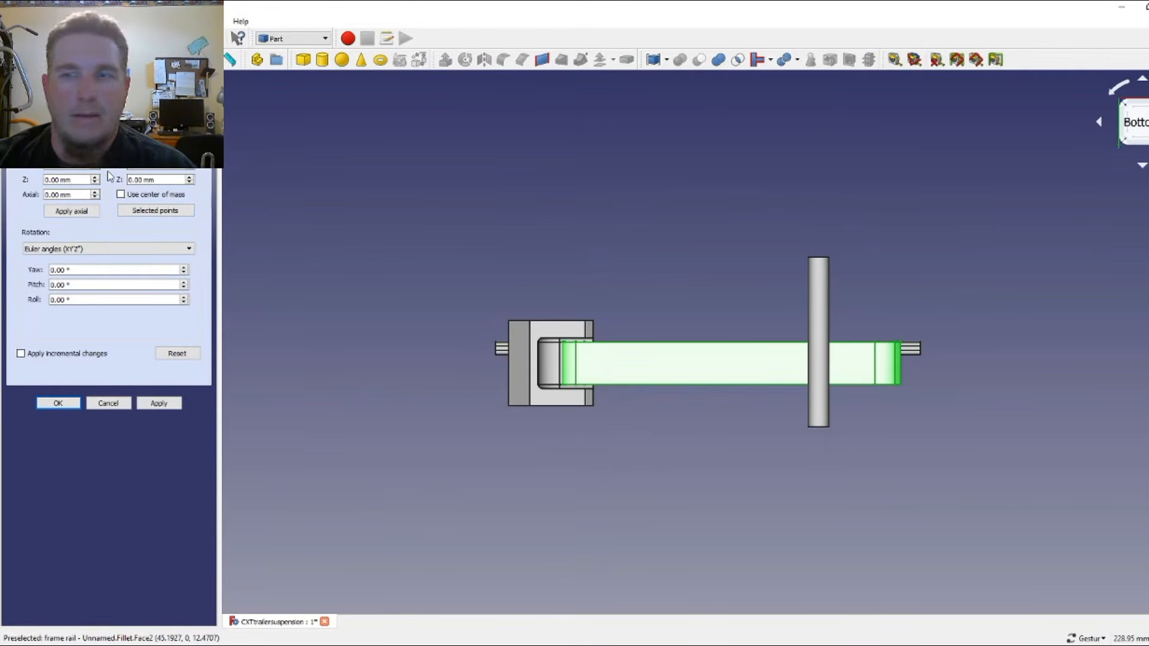
click(94, 152)
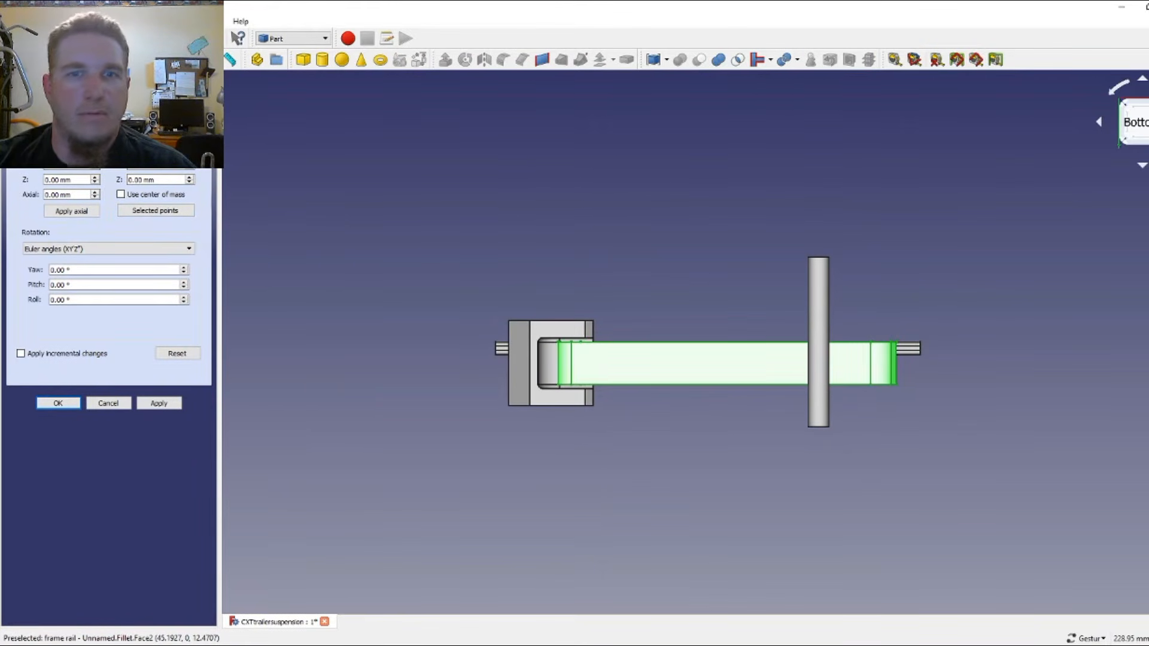
click(94, 152)
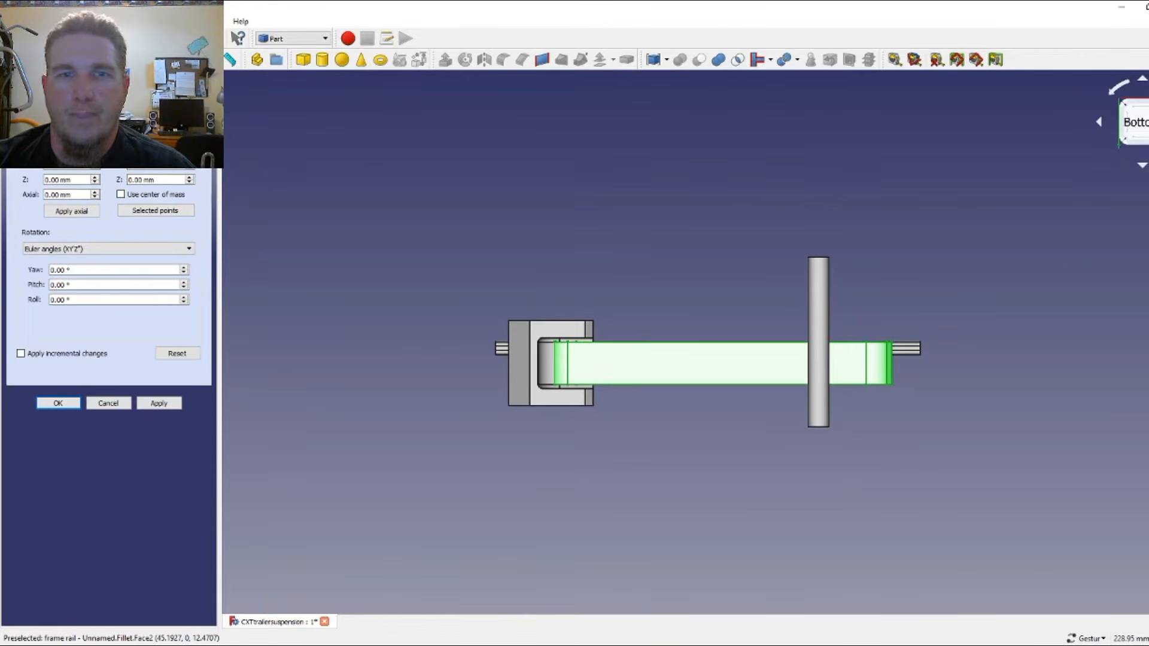
click(66, 405)
click(467, 176)
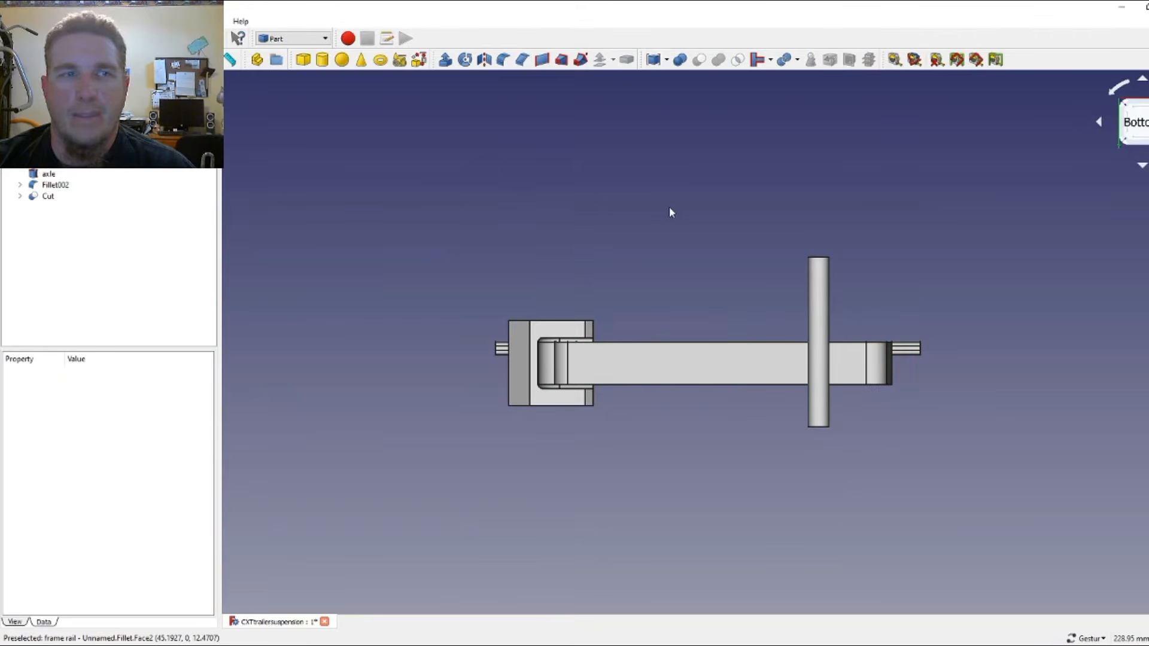
- Try a 3 mm constant-radius fillet around the bracket's slot opening, inspect it and undo it
drag(671, 210, 462, 353)
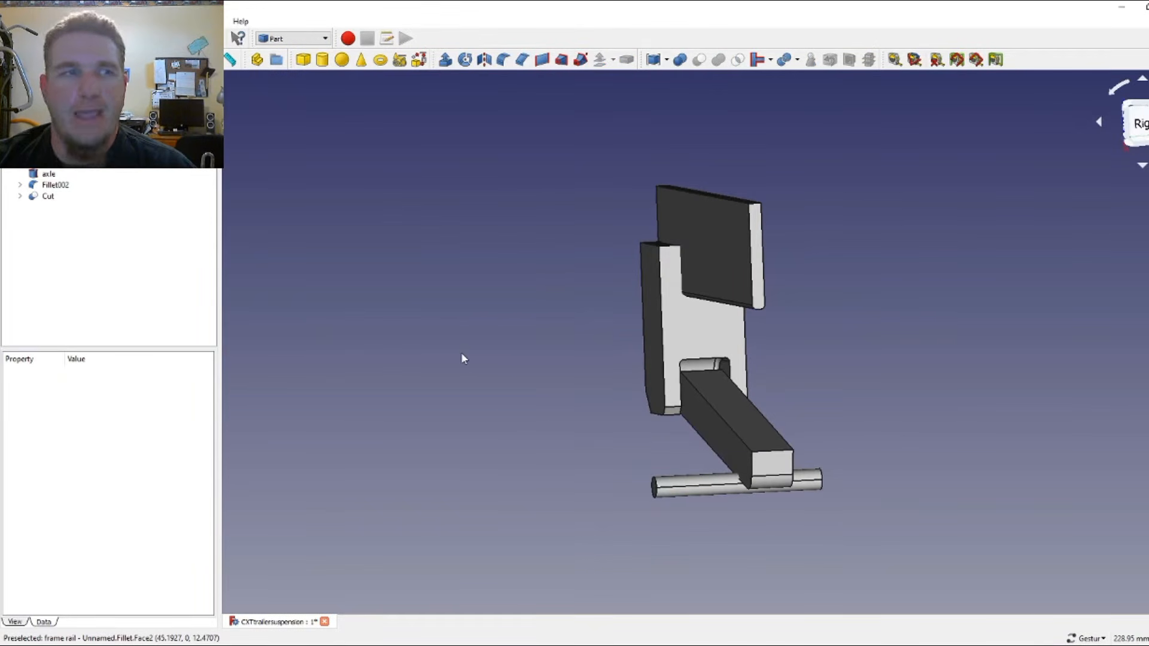
click(709, 365)
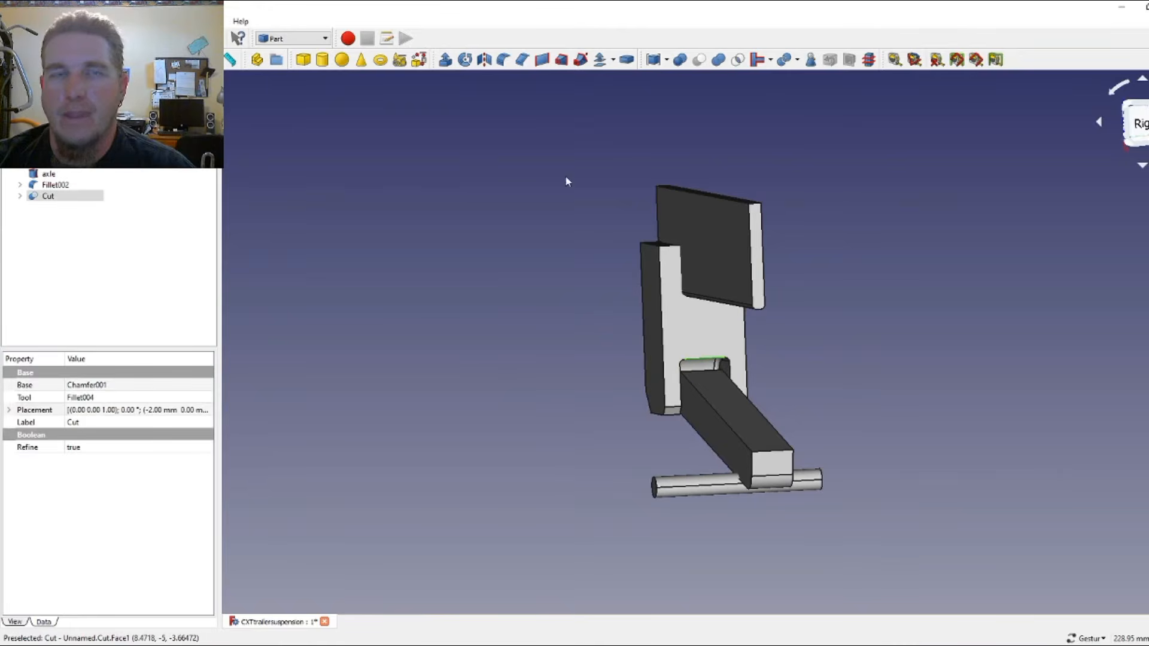
click(504, 62)
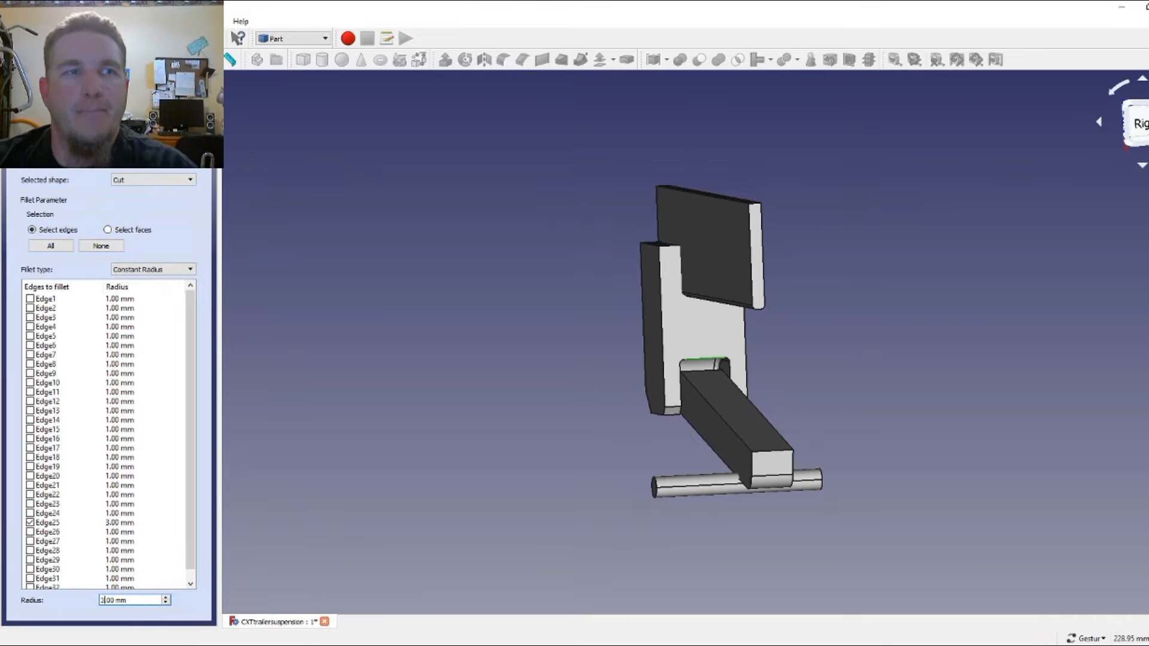
key(Return)
drag(536, 324, 451, 259)
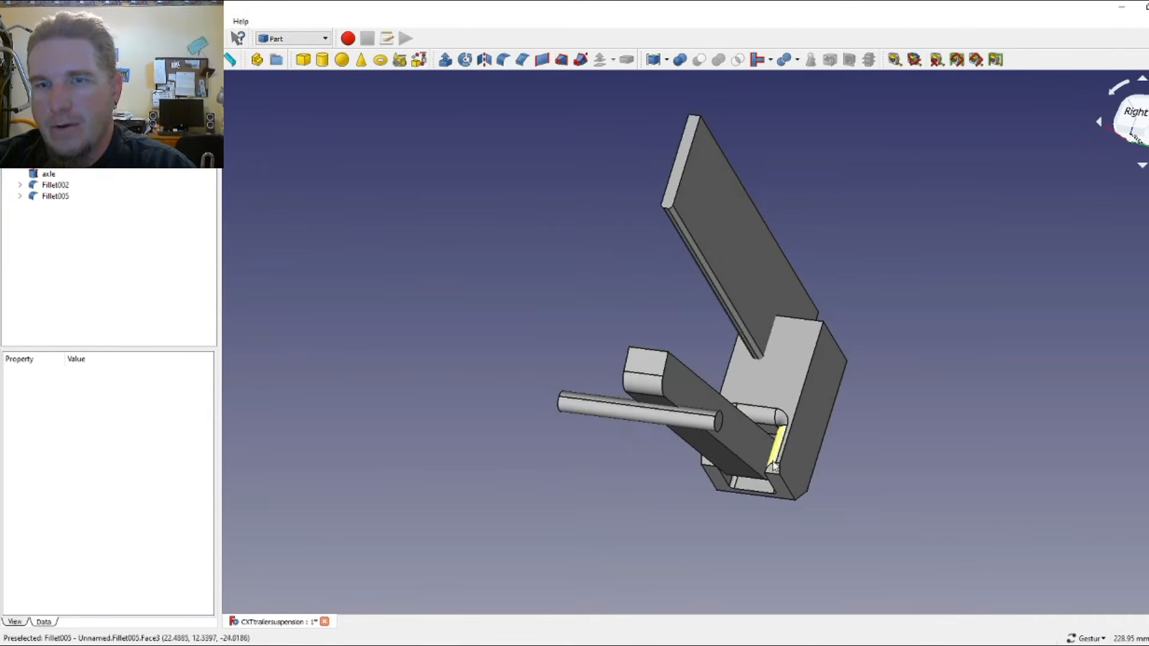
drag(569, 329, 686, 392)
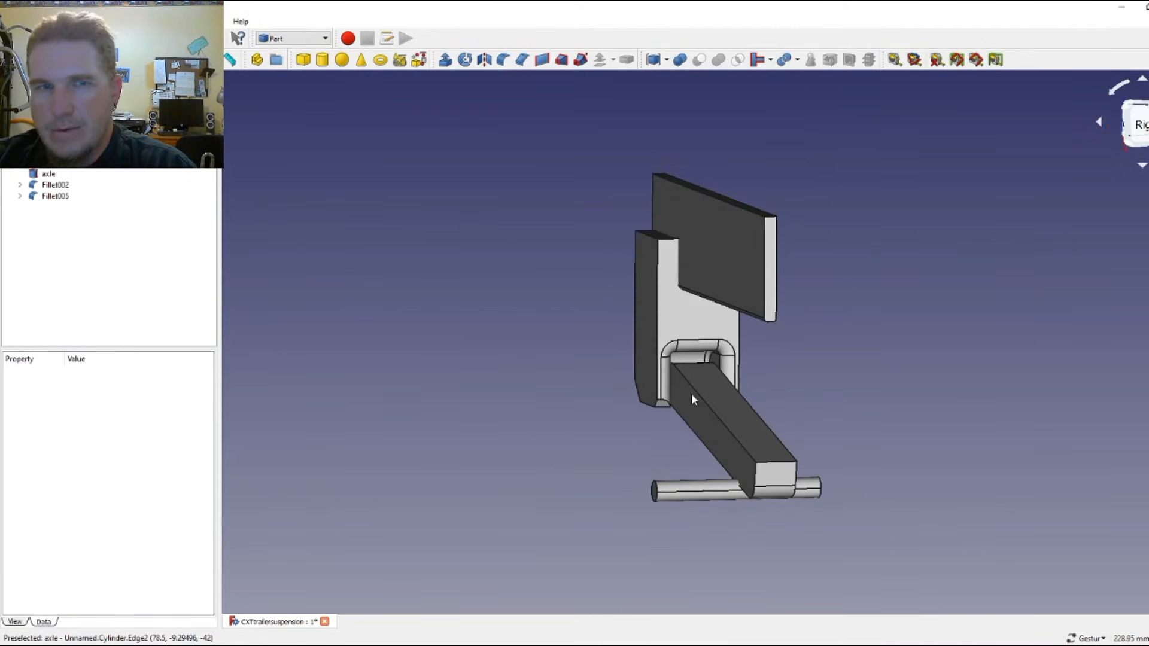
click(28, 22)
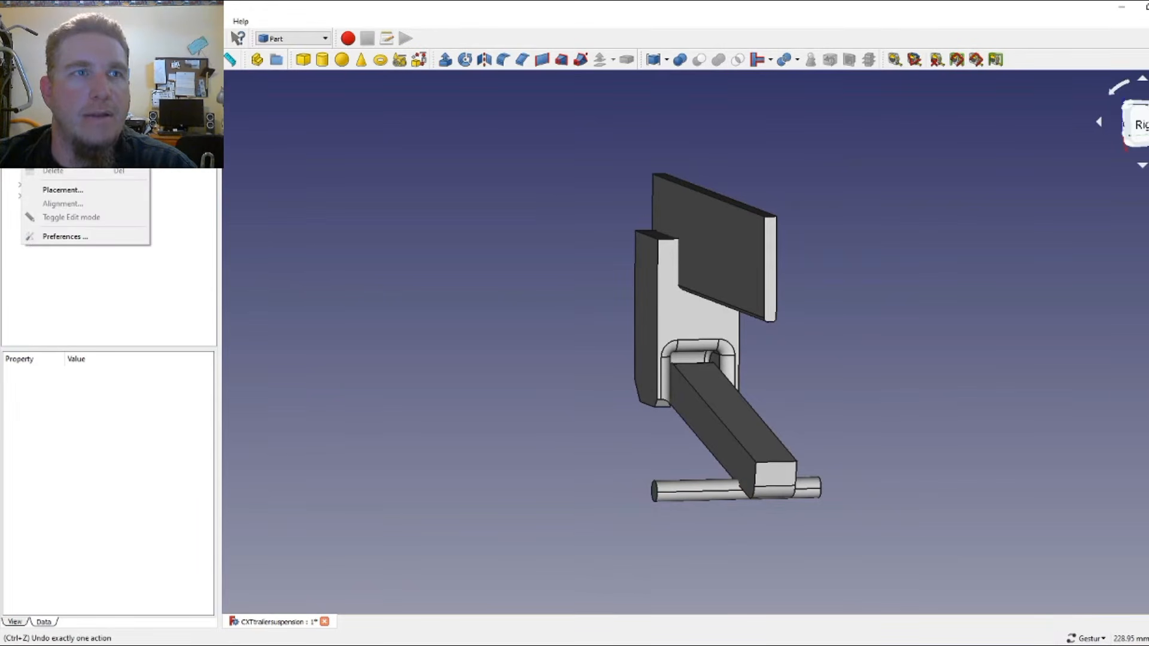
click(35, 36)
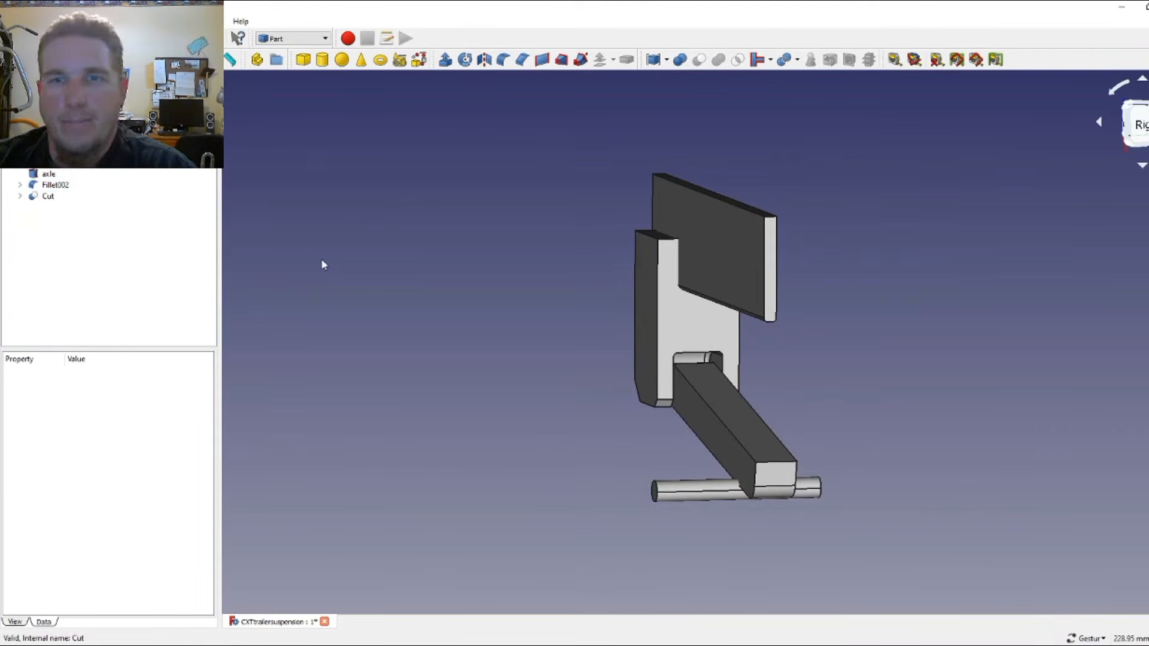
- Fillet the edge of the bracket's slot opening with a 1 mm constant radius and inspect it from several sides
click(703, 357)
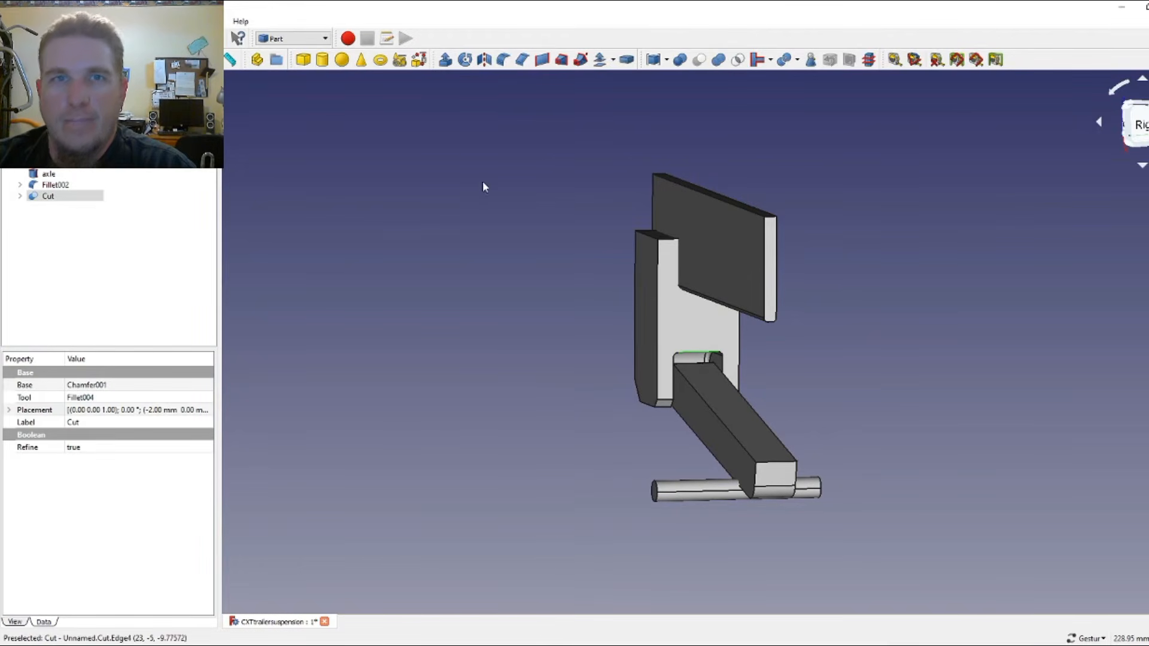
click(503, 62)
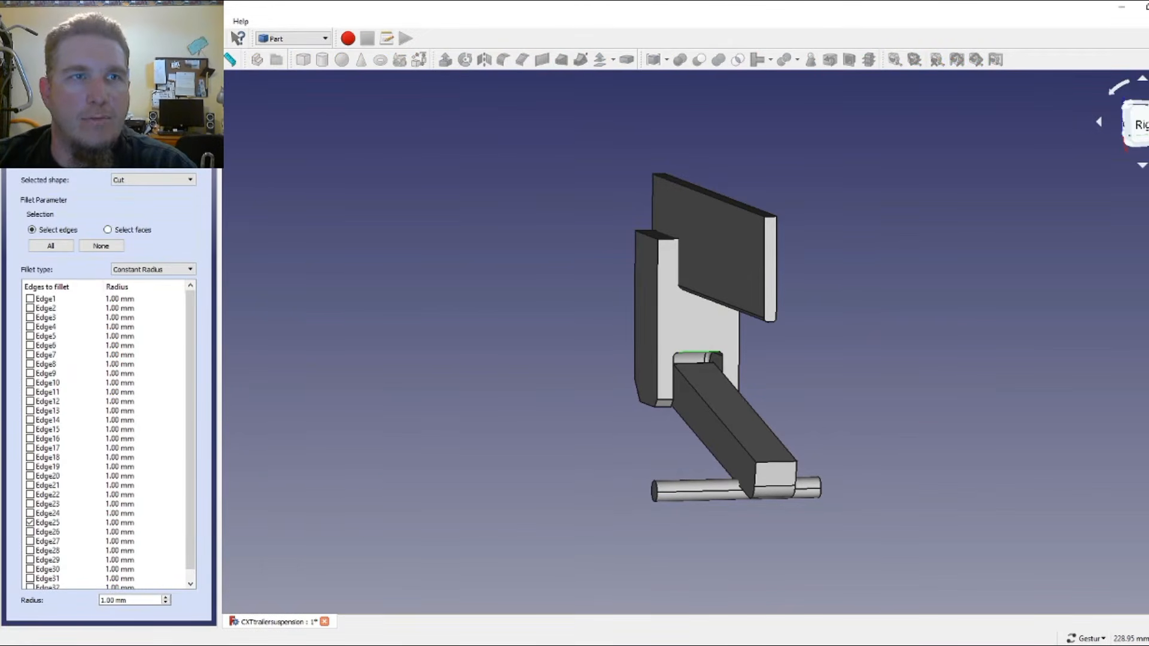
click(85, 110)
drag(605, 267, 462, 252)
scroll(893, 285, up, 3)
drag(737, 296, 1031, 363)
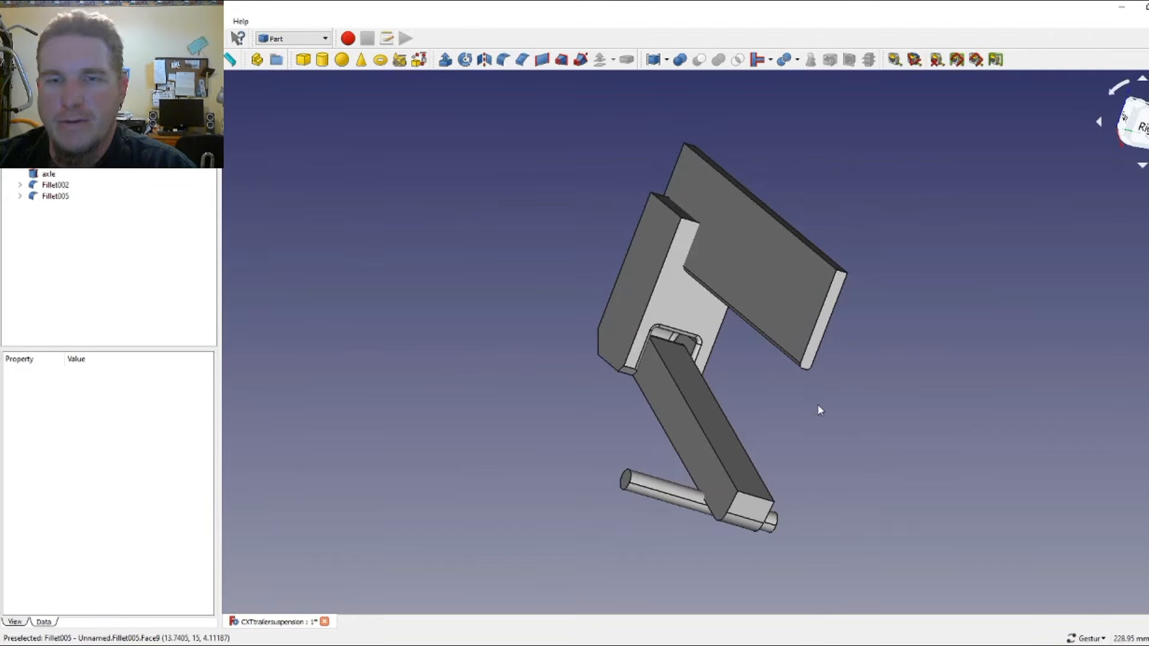
drag(820, 410, 963, 377)
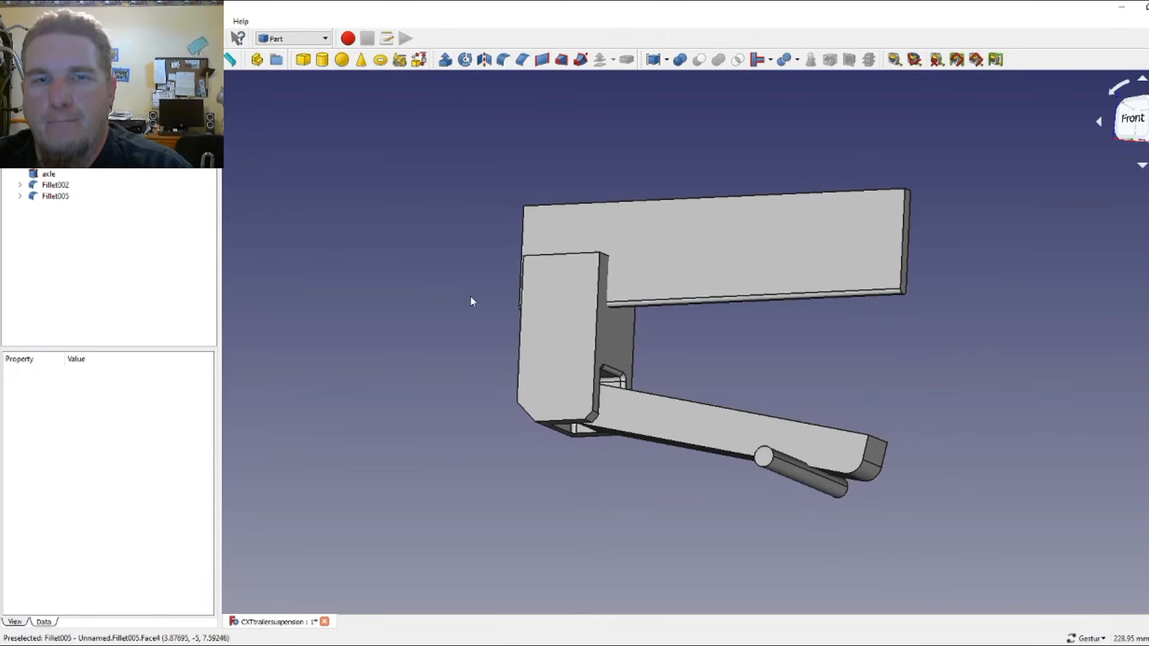
drag(852, 354, 460, 345)
key(1)
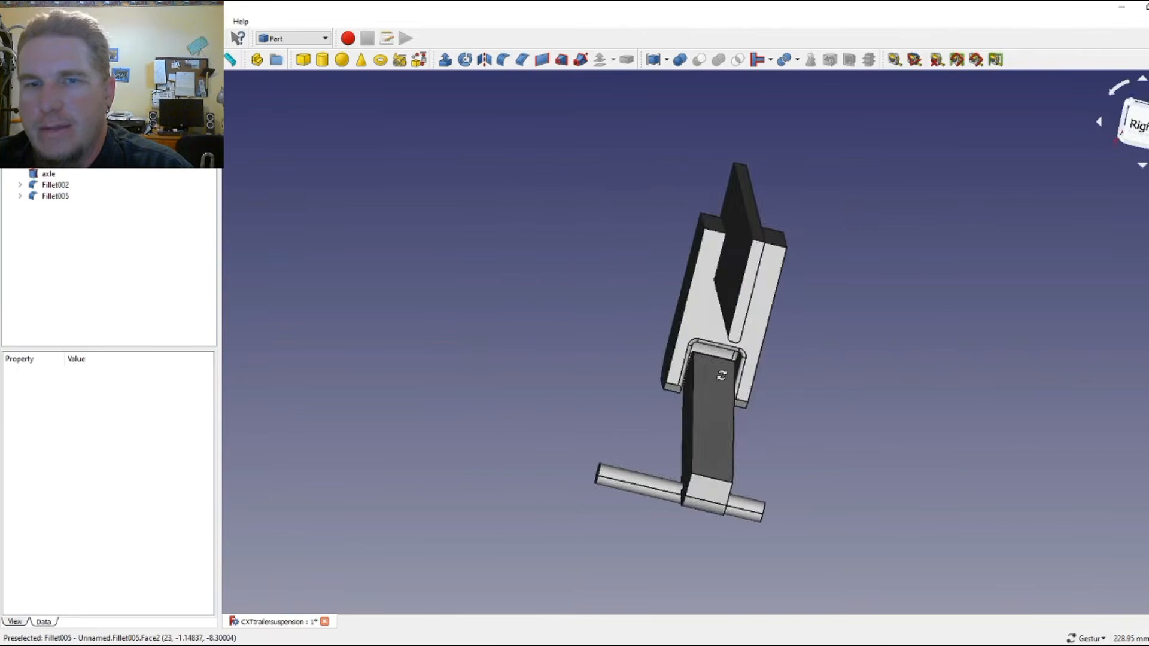
- Add a cylinder with a radius of 3.2 mm and a height of 30 mm
click(1132, 129)
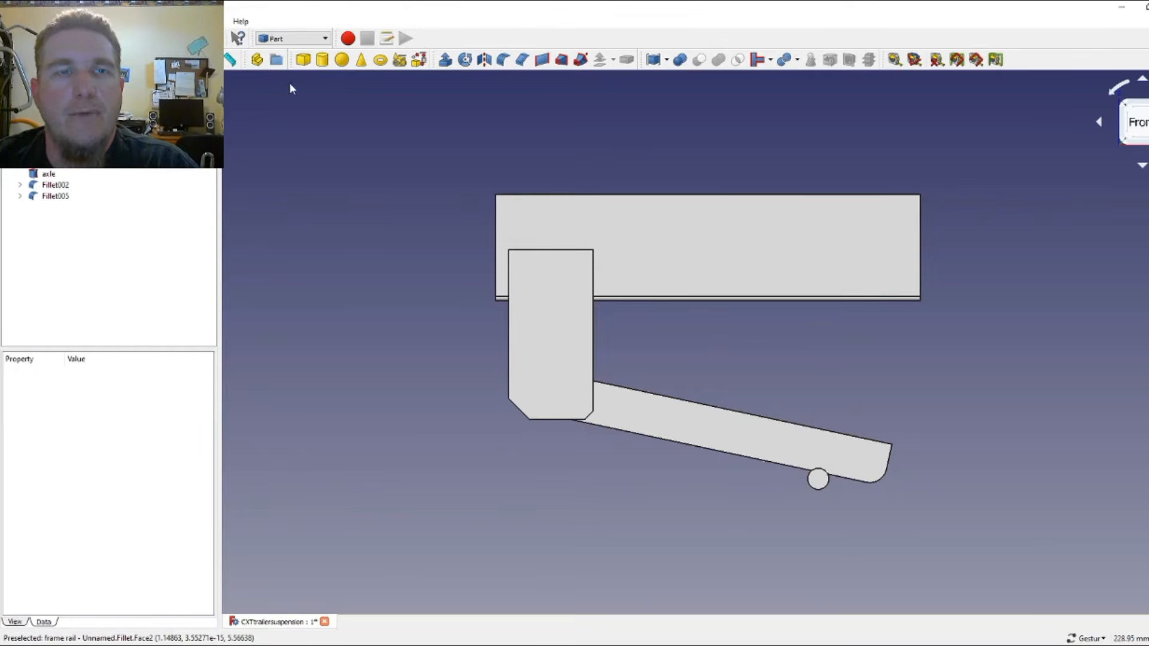
click(322, 60)
click(60, 207)
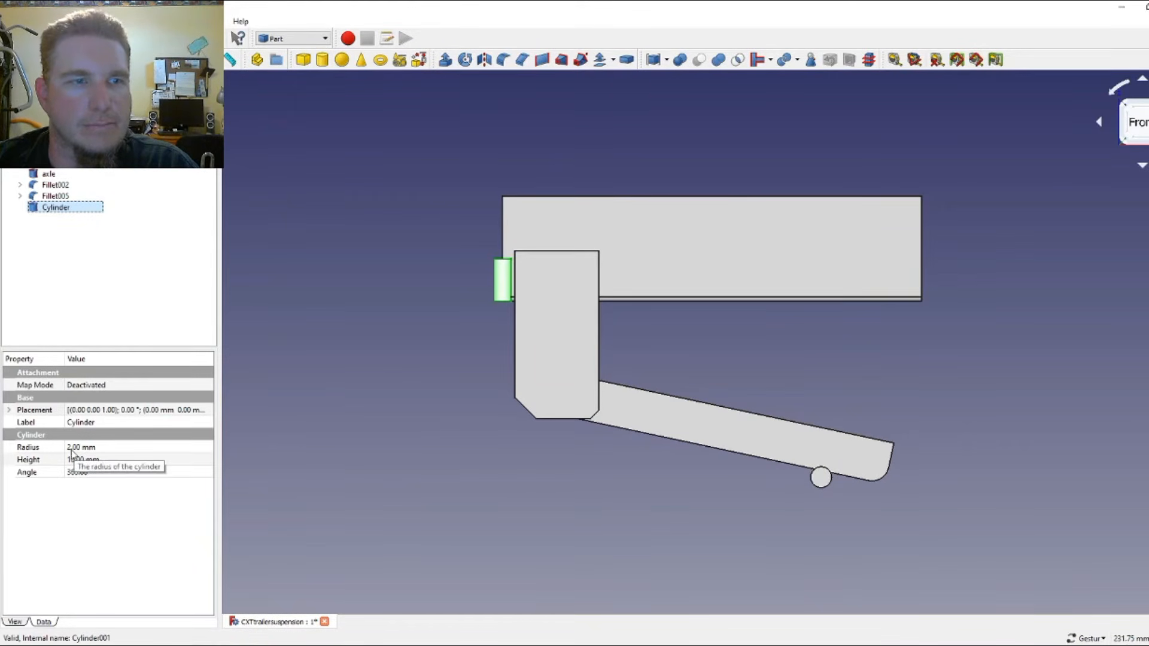
click(70, 449)
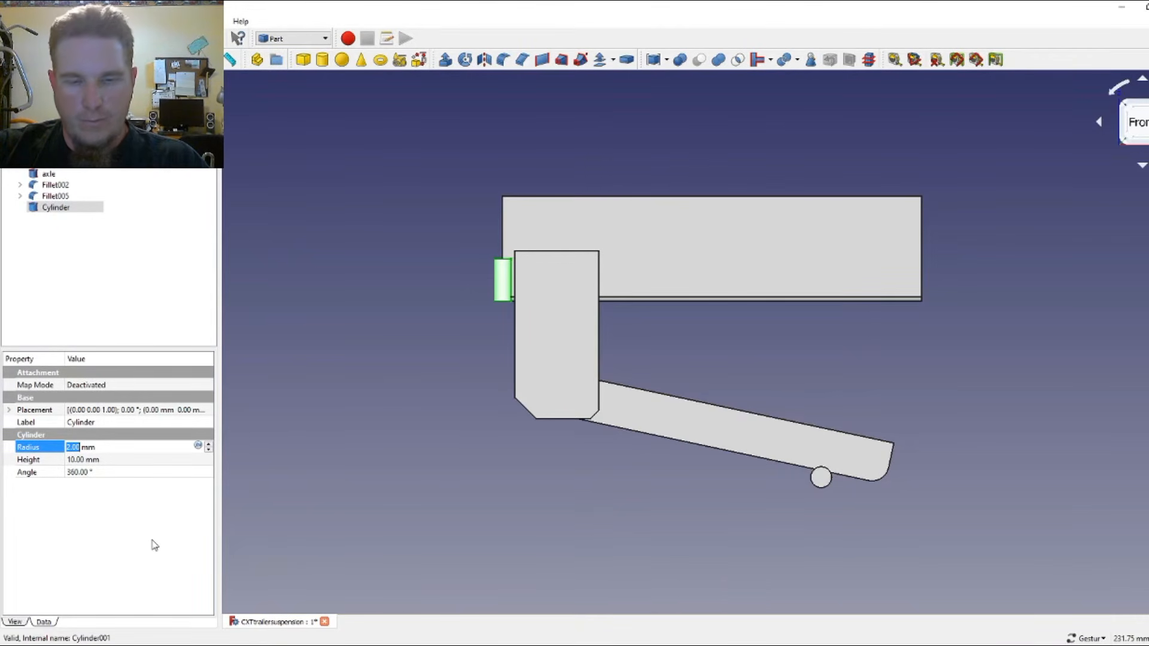
text(3)
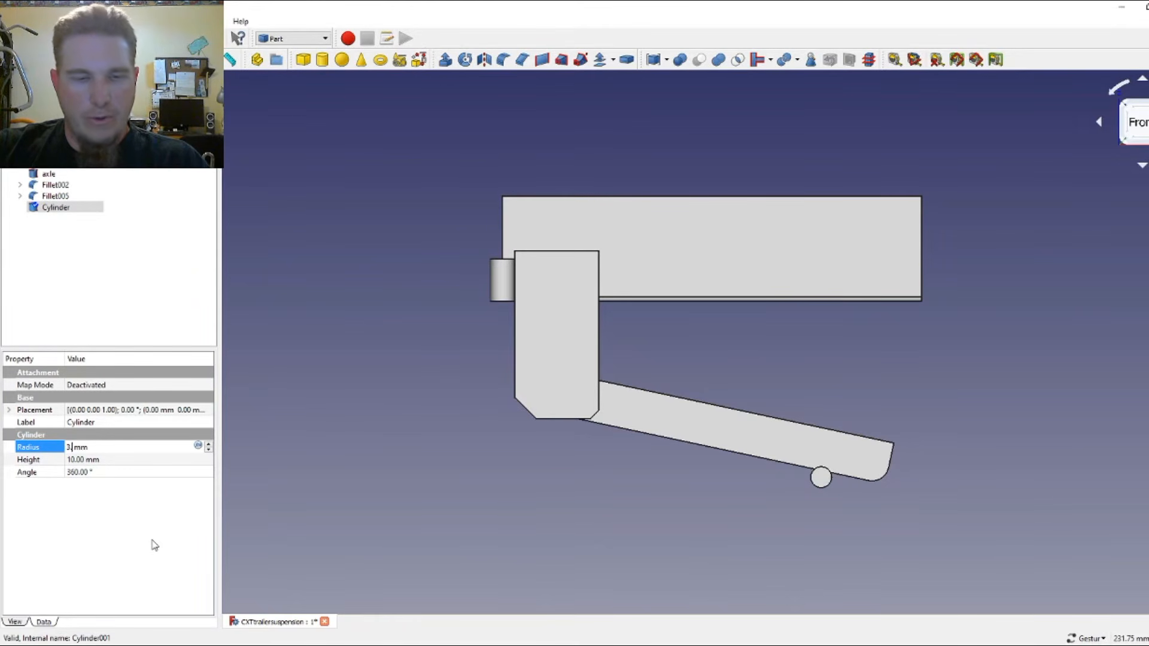
text(.25)
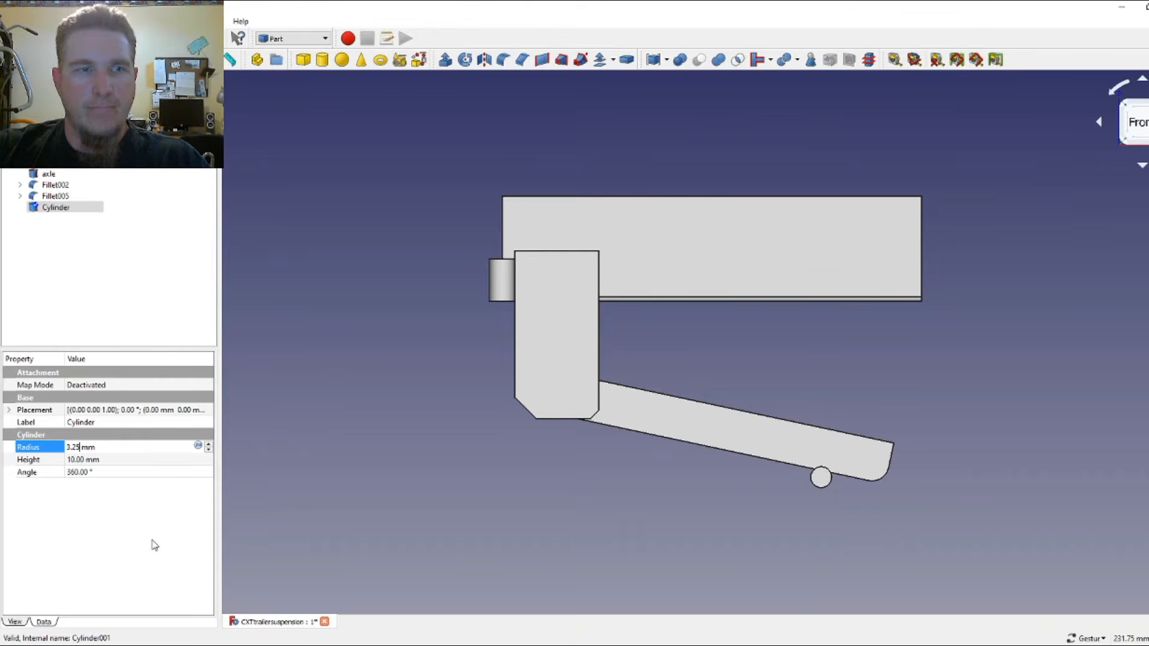
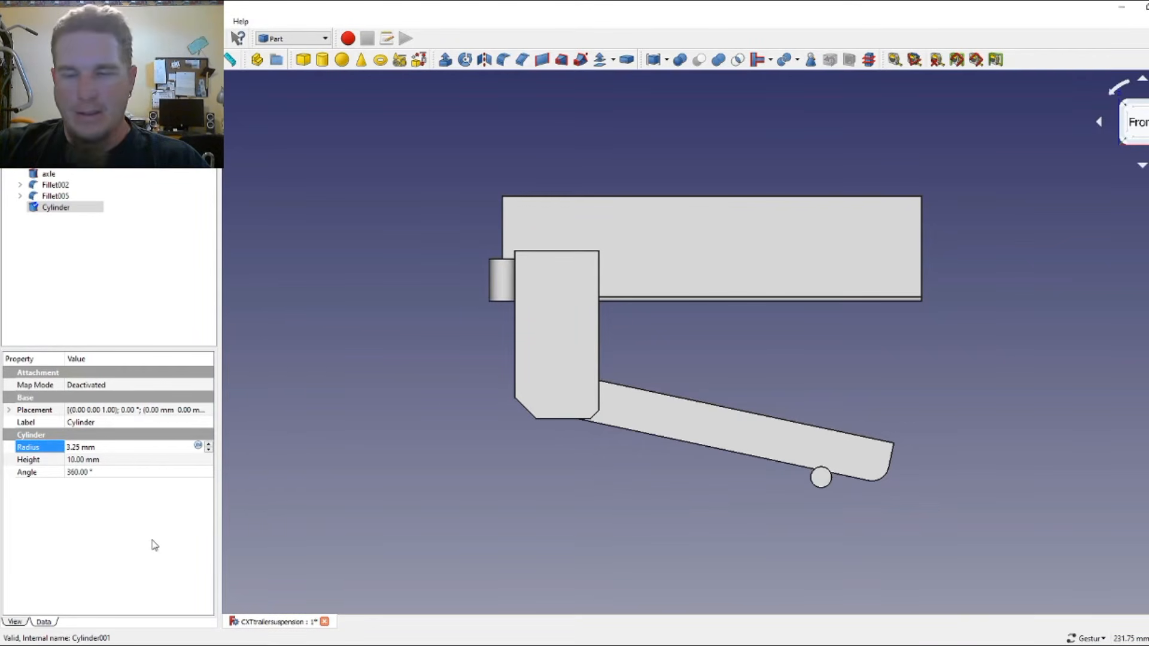
key(BackSpace)
key(BackSpace)
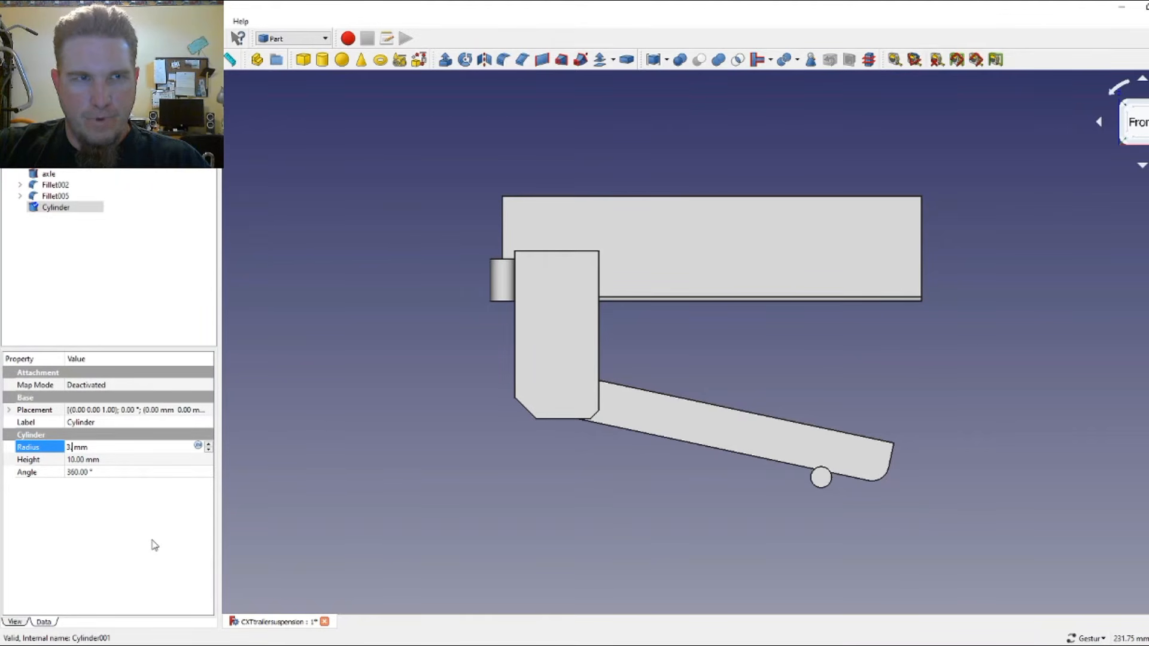
text(.2)
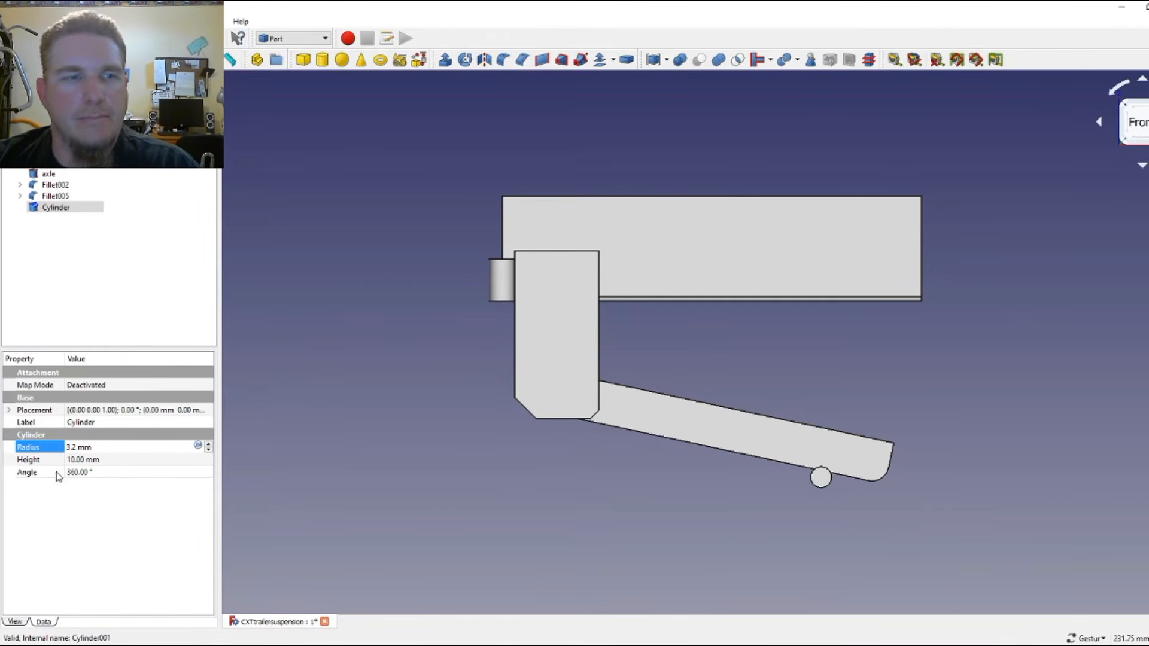
click(76, 459)
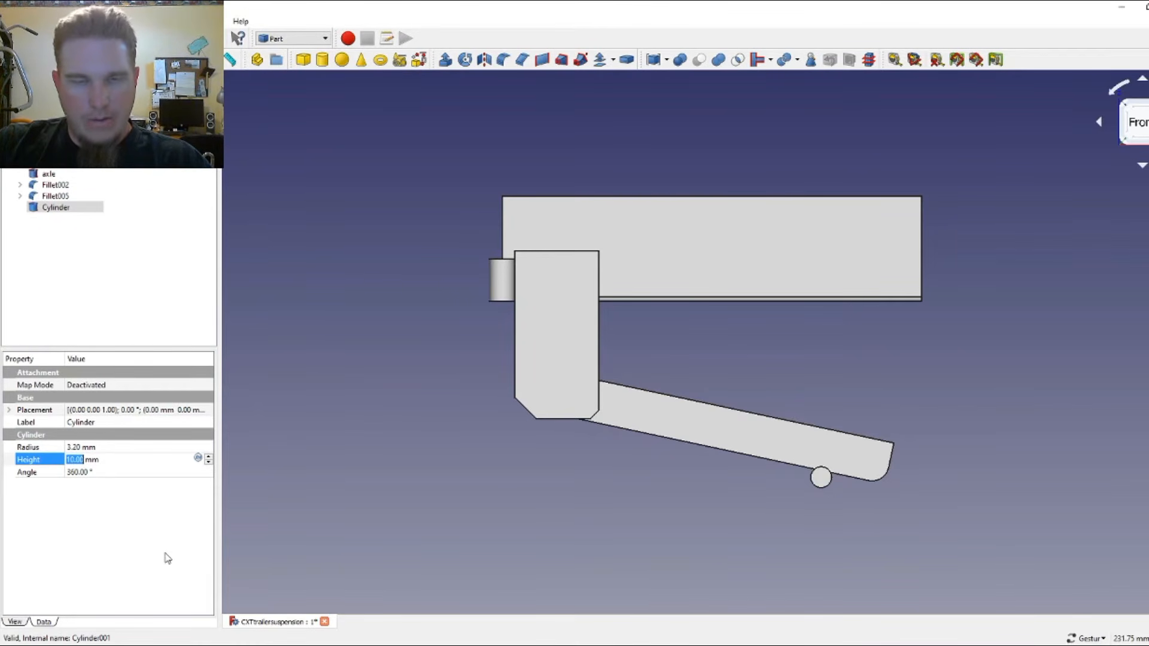
text(30)
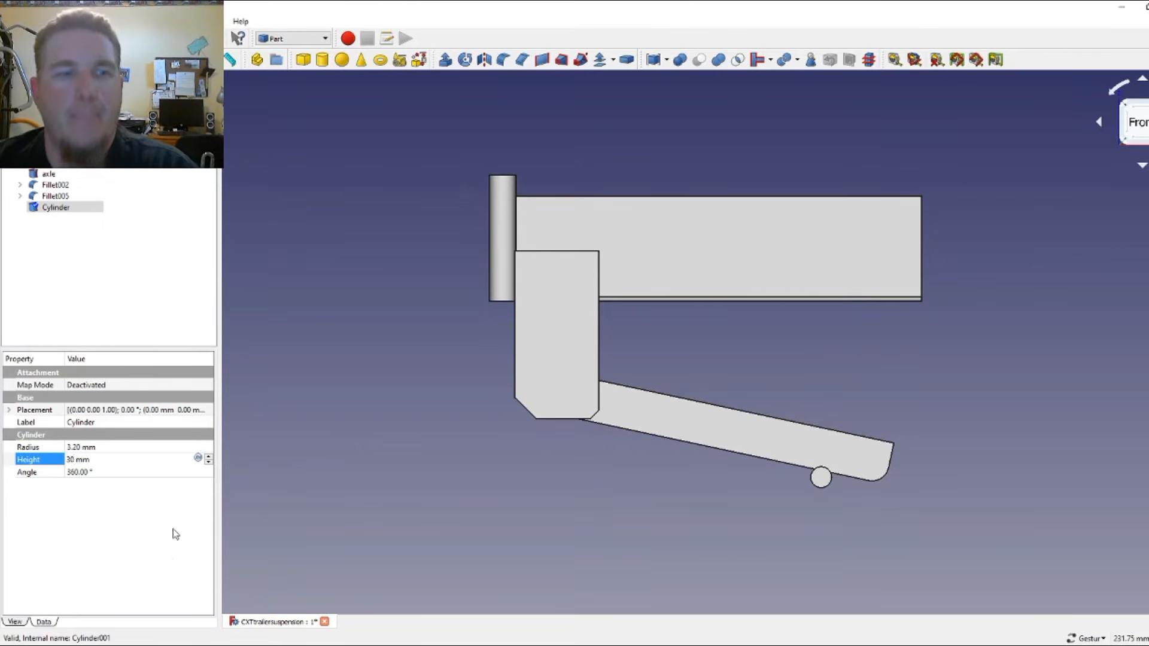
click(210, 412)
click(207, 411)
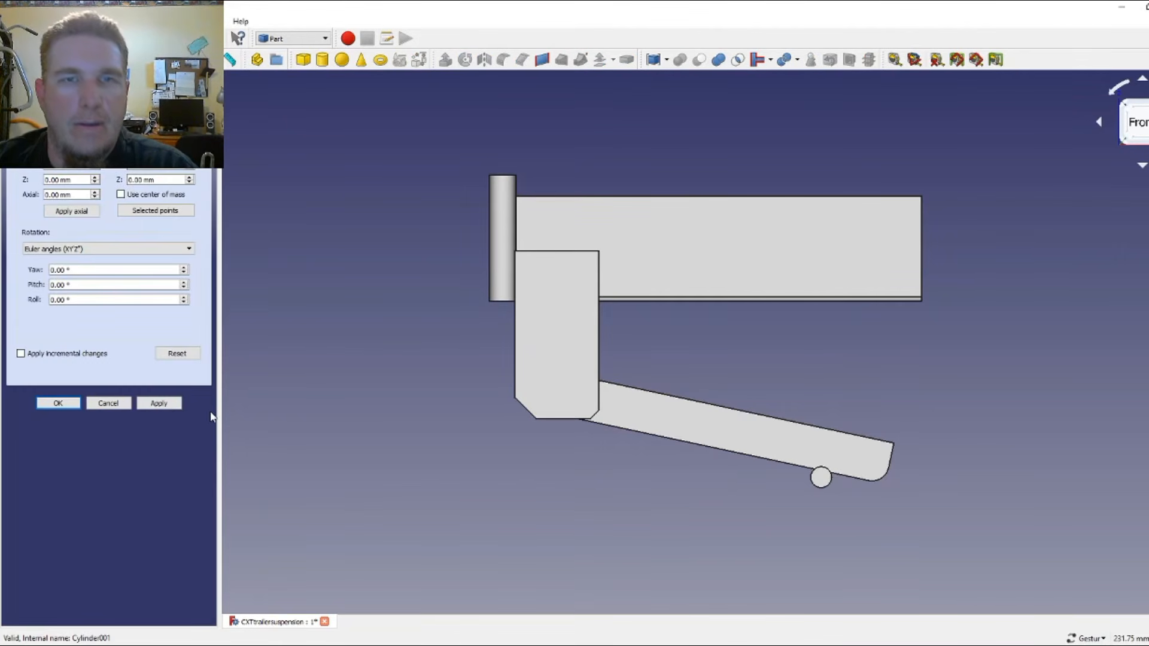
click(93, 409)
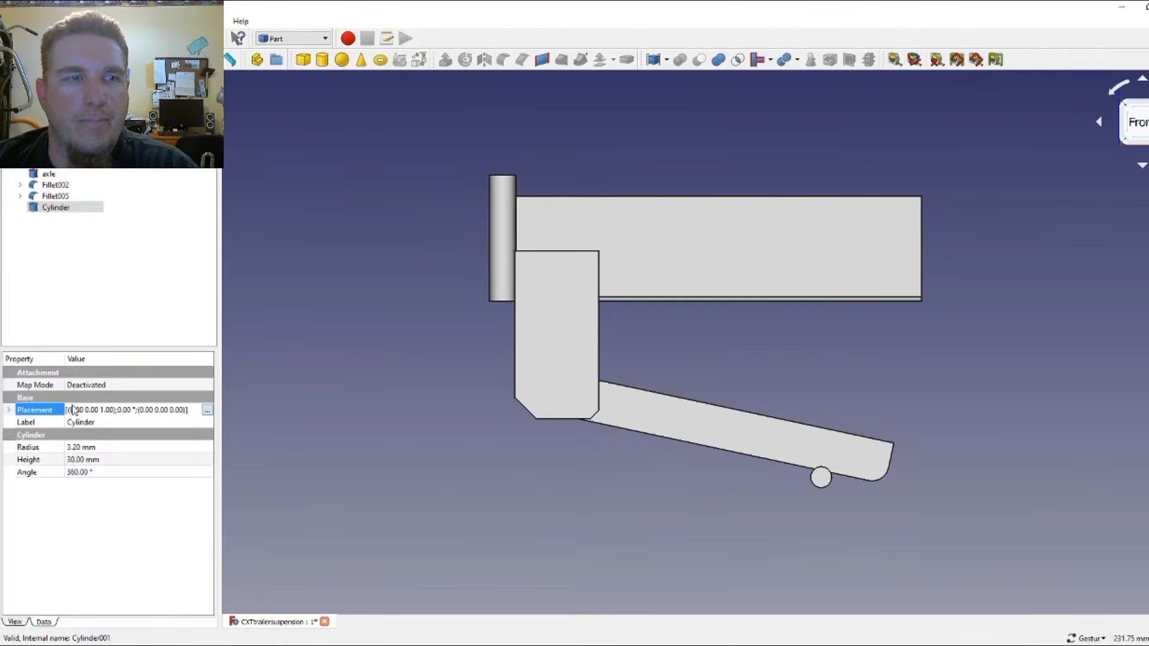
- Start transforming the new cylinder and rotate it about the X axis so it lies across the bracket's width
drag(359, 265, 468, 308)
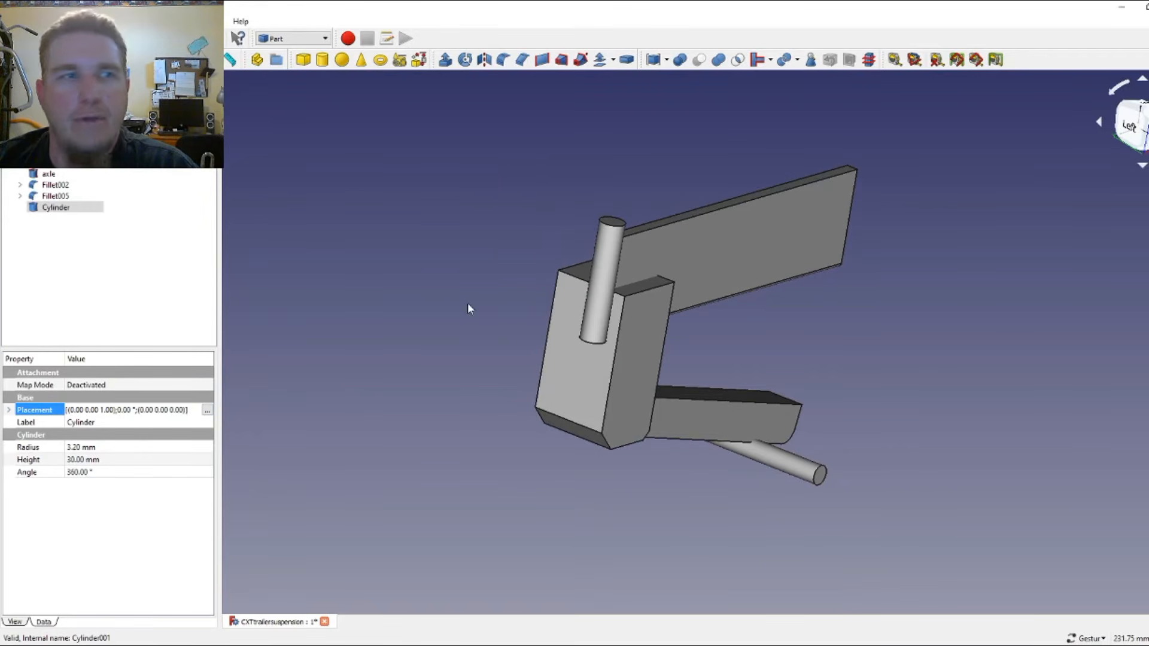
right_click(81, 205)
click(107, 214)
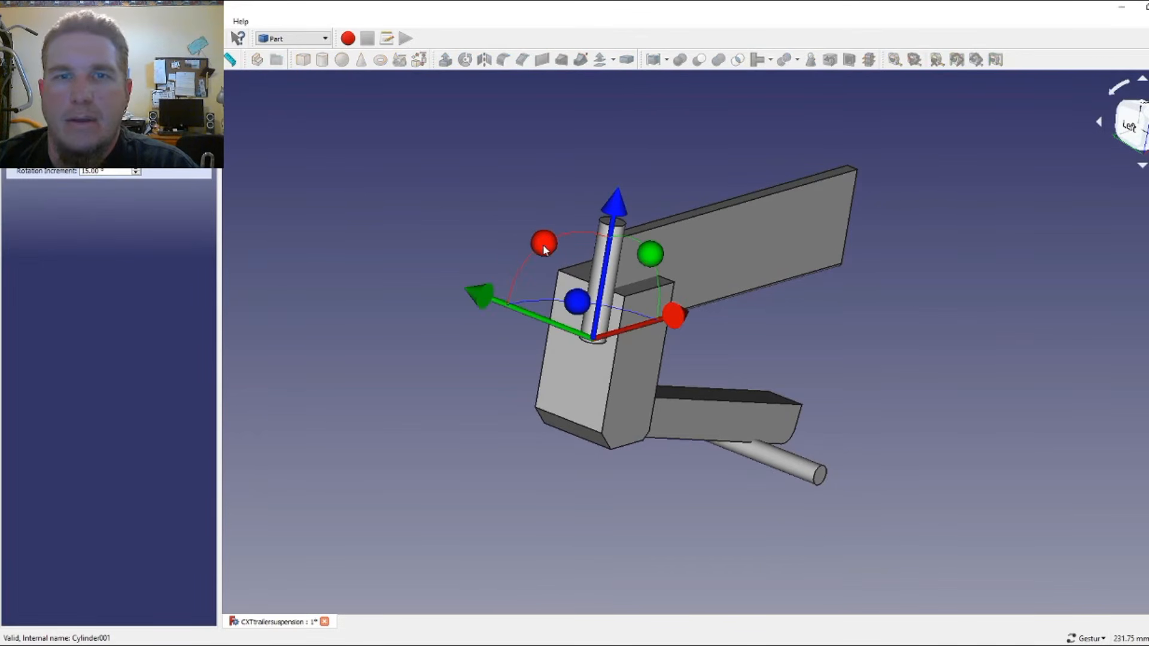
drag(543, 244, 669, 290)
- Lower the cylinder to the bracket's lower end and slide it 19 mm along its own axis to span the bracket
drag(826, 353, 934, 305)
drag(740, 157, 736, 219)
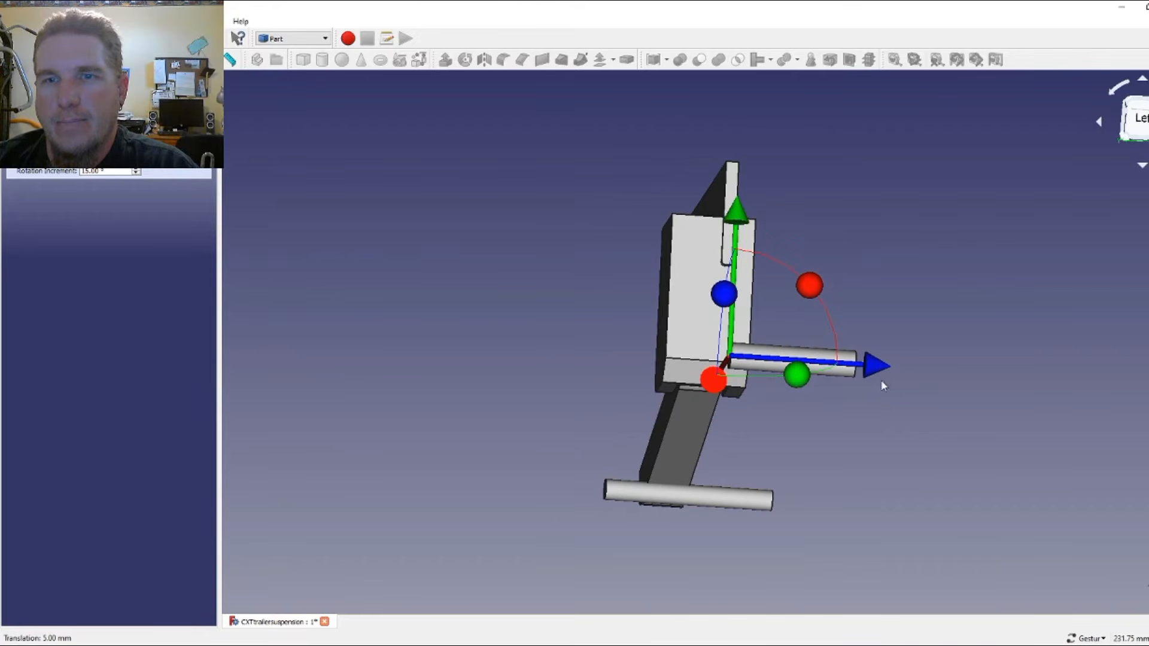
drag(879, 366, 799, 364)
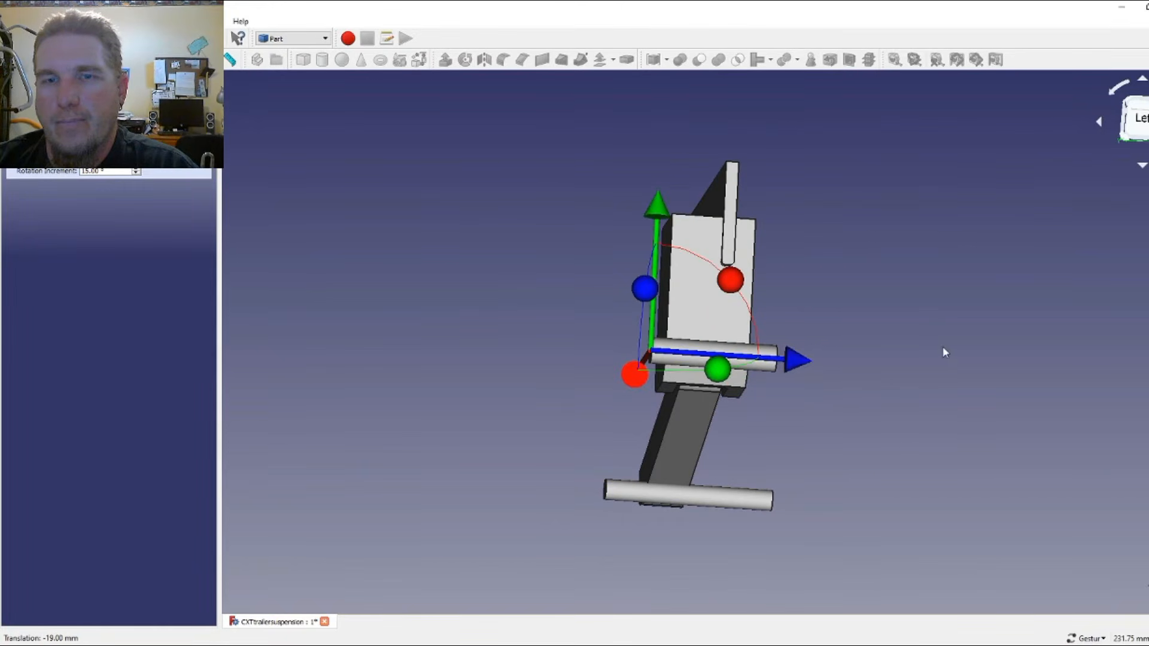
- Move the cylinder 18 mm along the X axis into the bracket, toward the arm's pivot end
drag(944, 351, 802, 278)
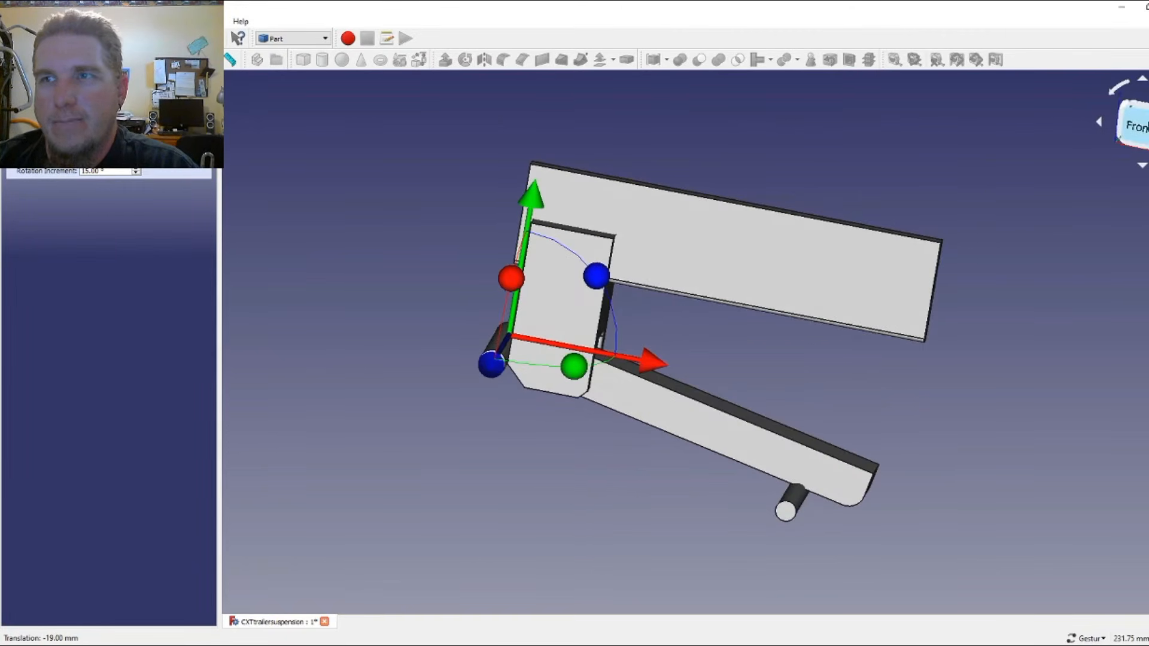
click(1141, 126)
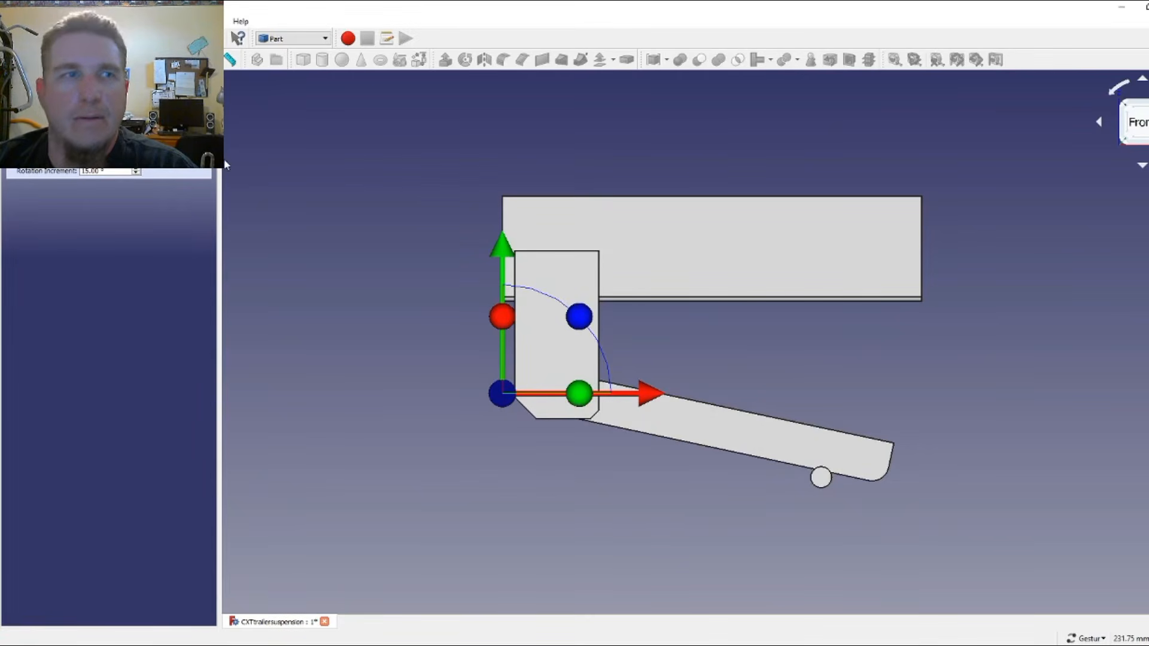
drag(666, 398, 741, 396)
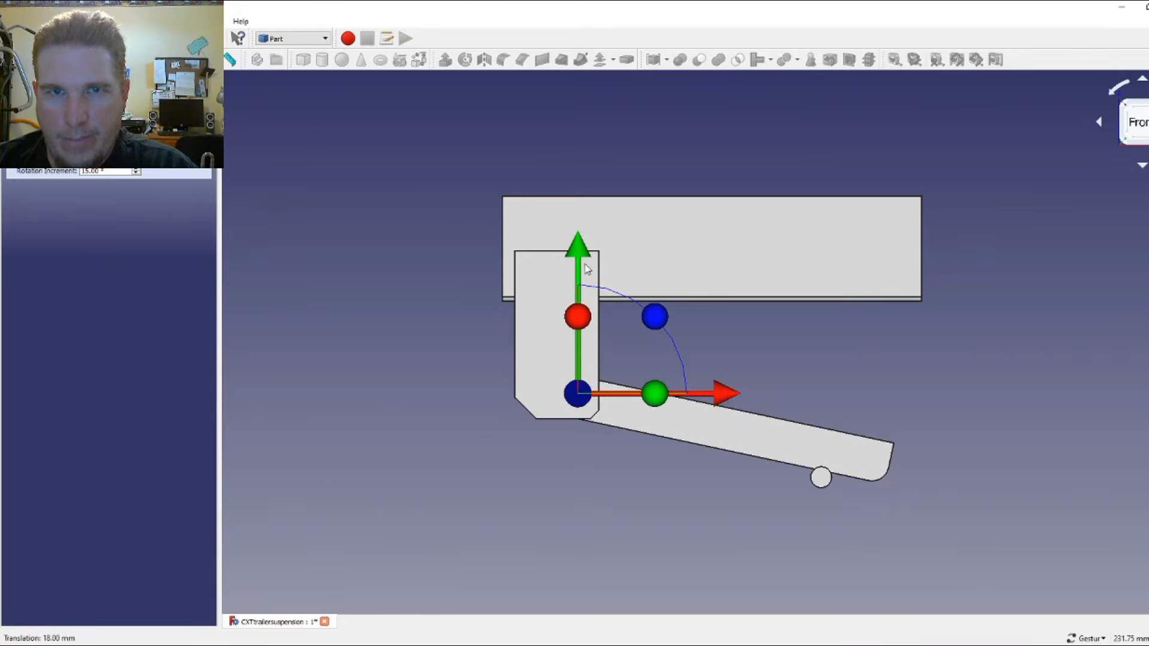
- Lower the cylinder by 1 mm, shift it -1 mm along the X axis and finish the transform
drag(584, 263, 580, 259)
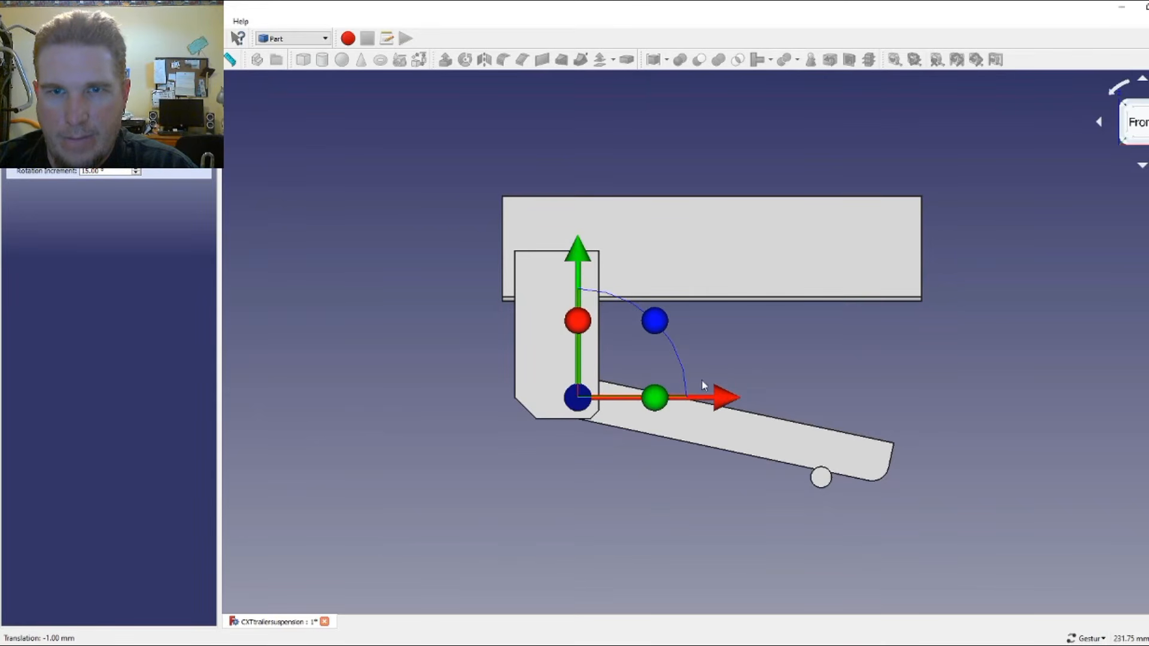
drag(720, 398, 719, 400)
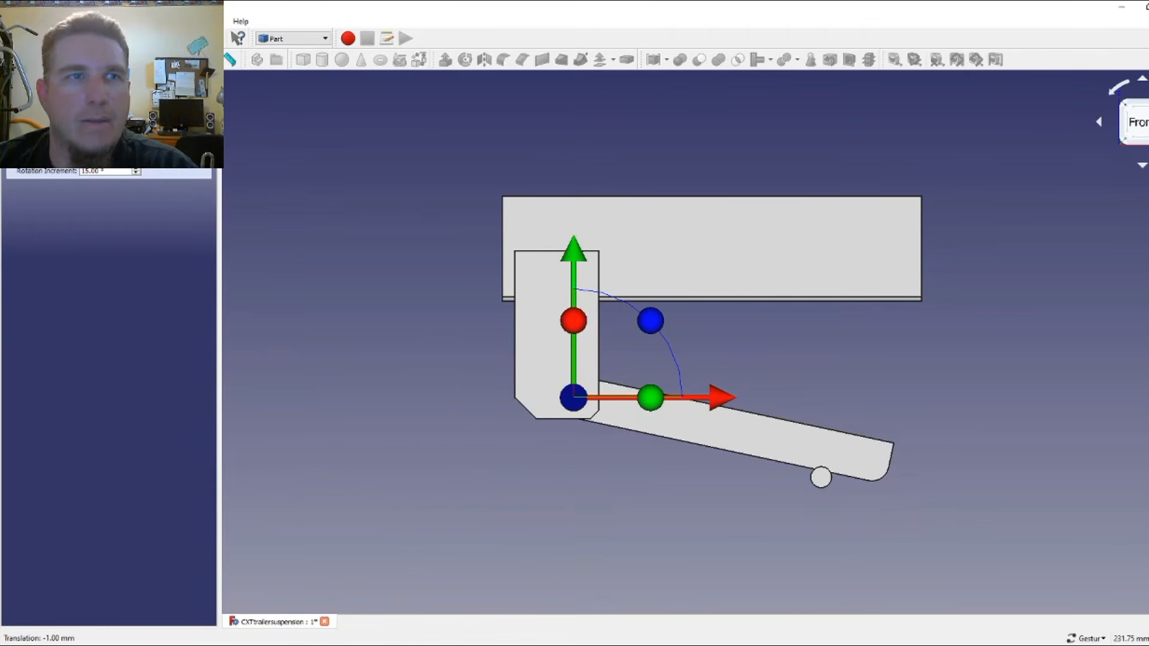
click(108, 102)
drag(411, 338, 654, 181)
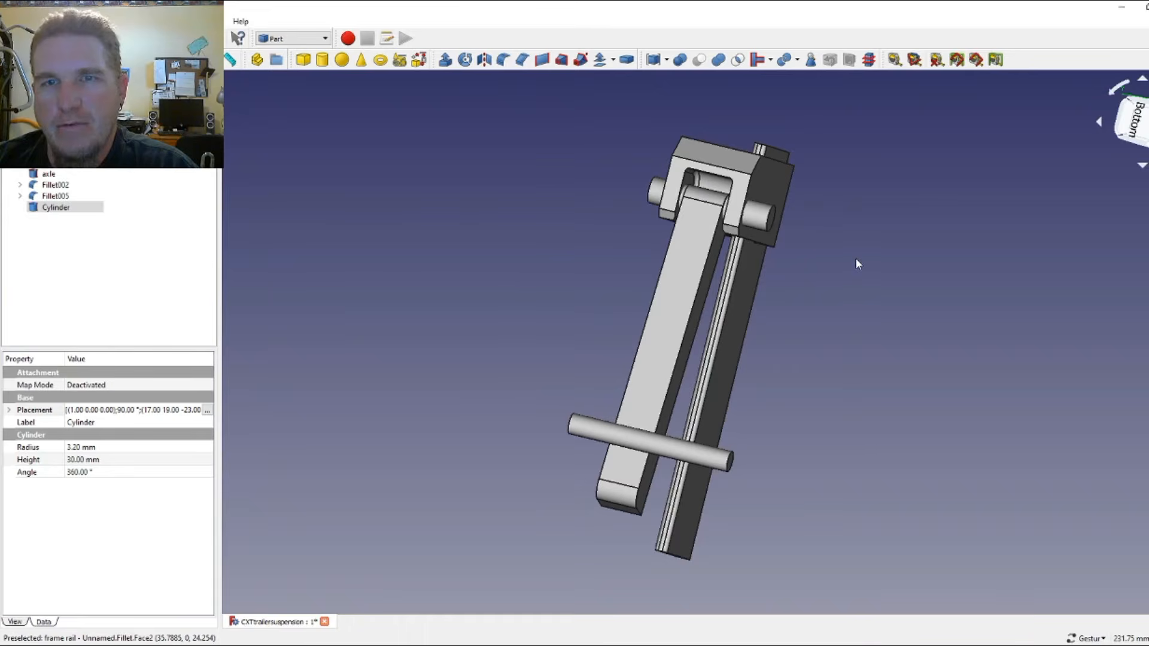
key(1)
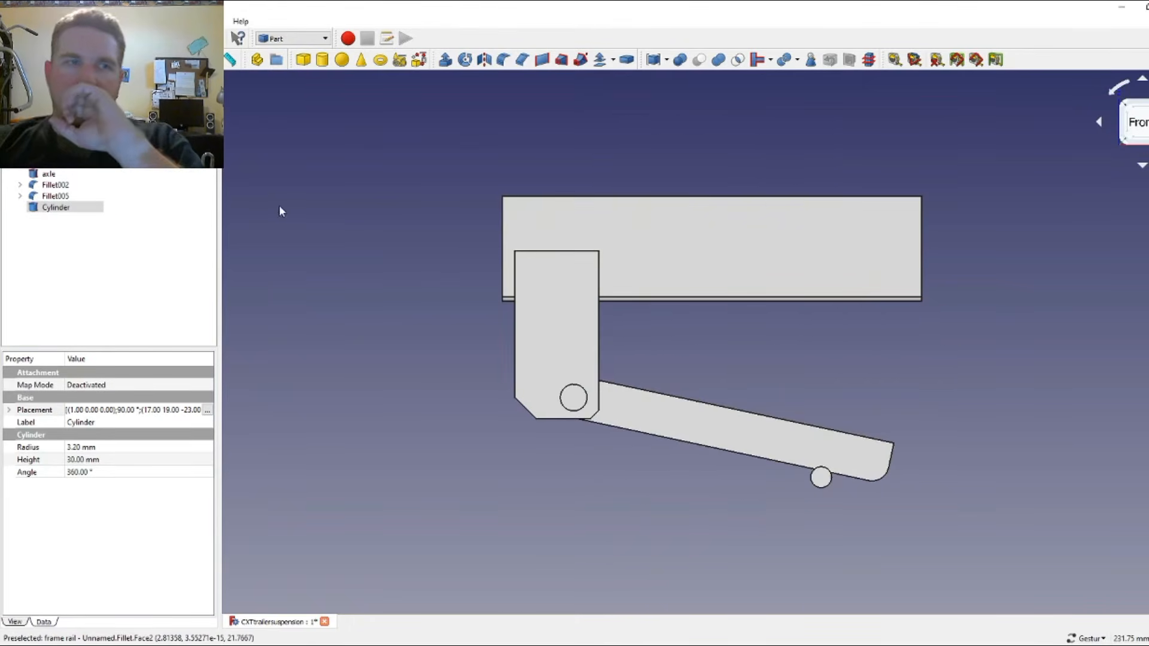
- Hide the frame bracket and set the suspension arm's X position to -4 mm in its placement
click(58, 197)
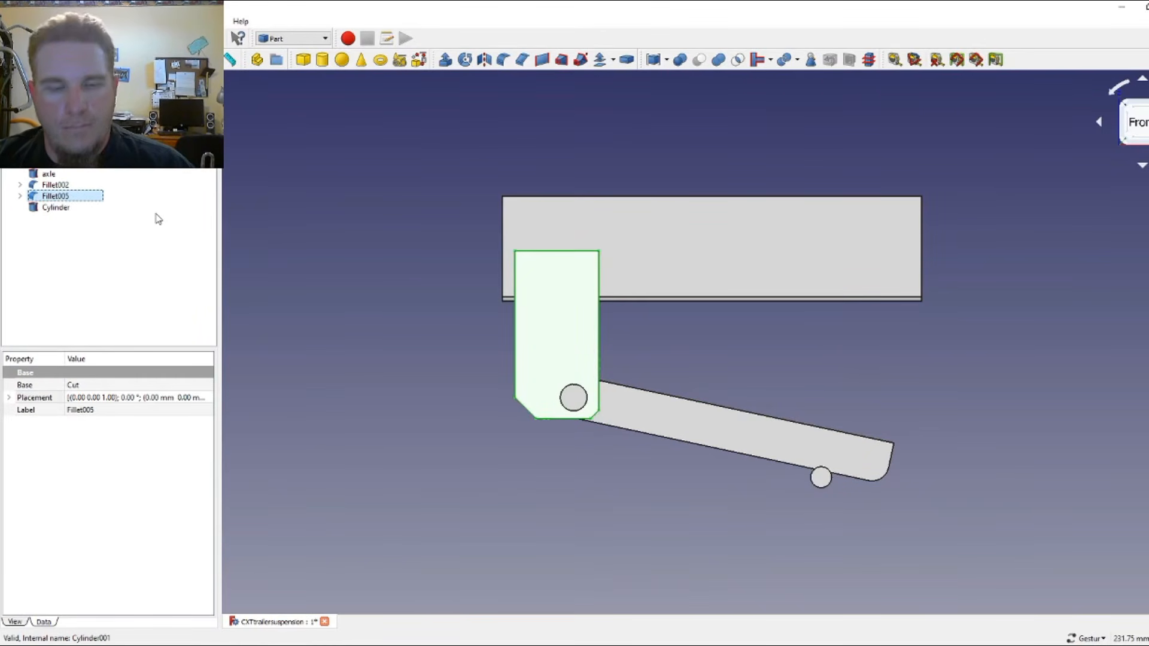
key(space)
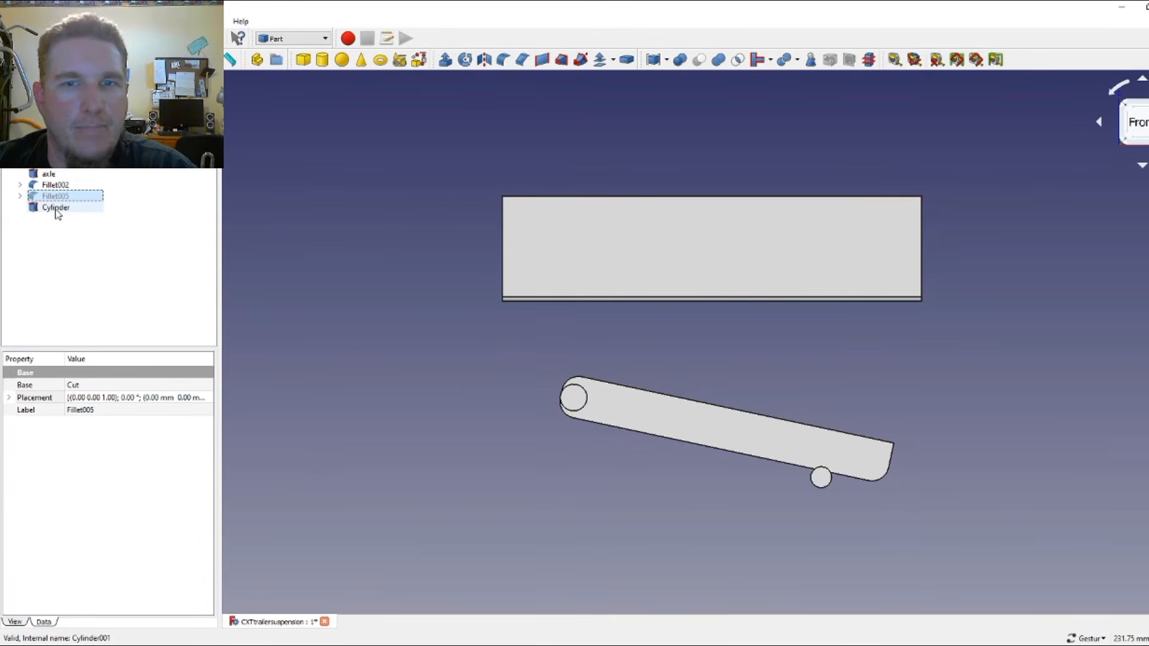
click(55, 186)
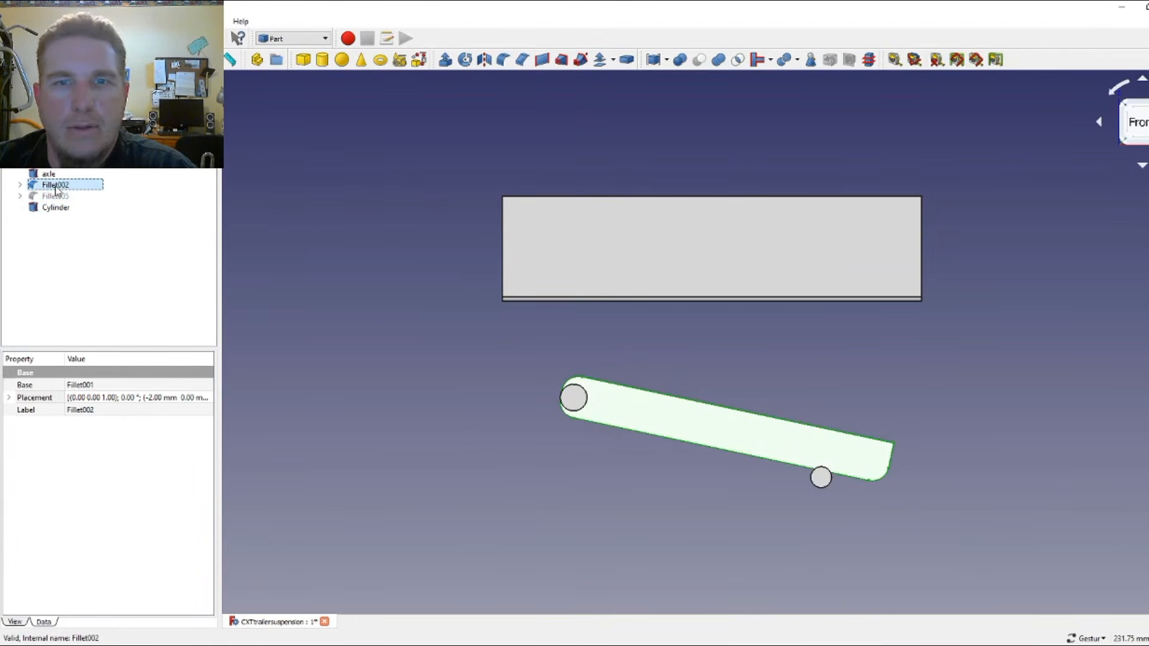
click(210, 397)
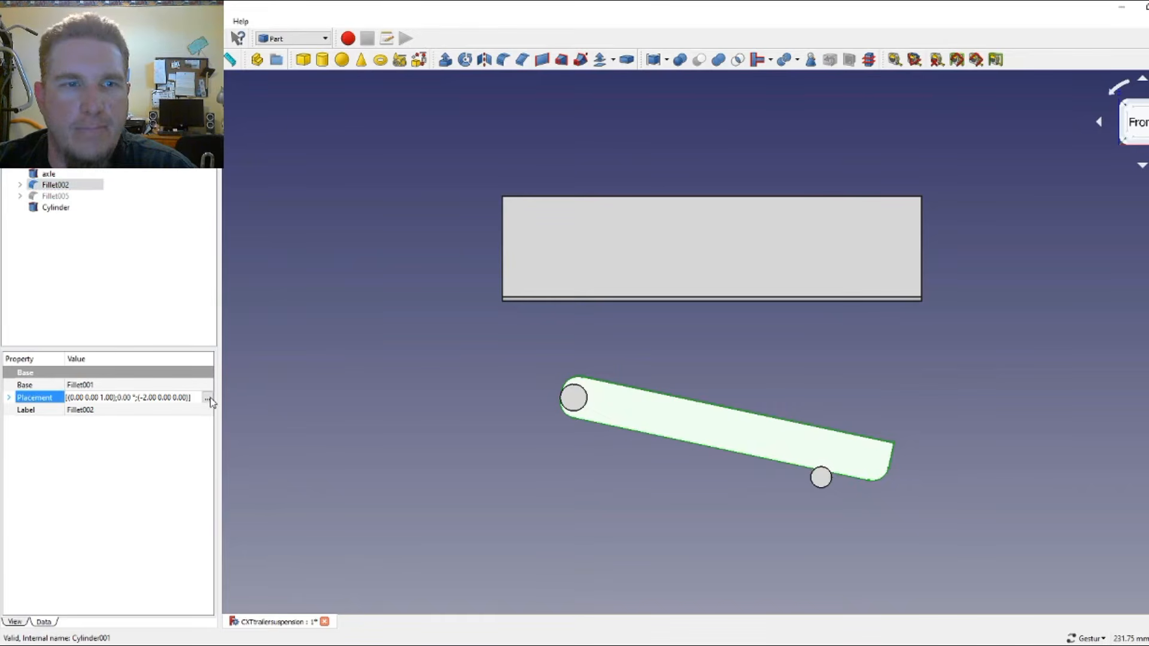
click(210, 398)
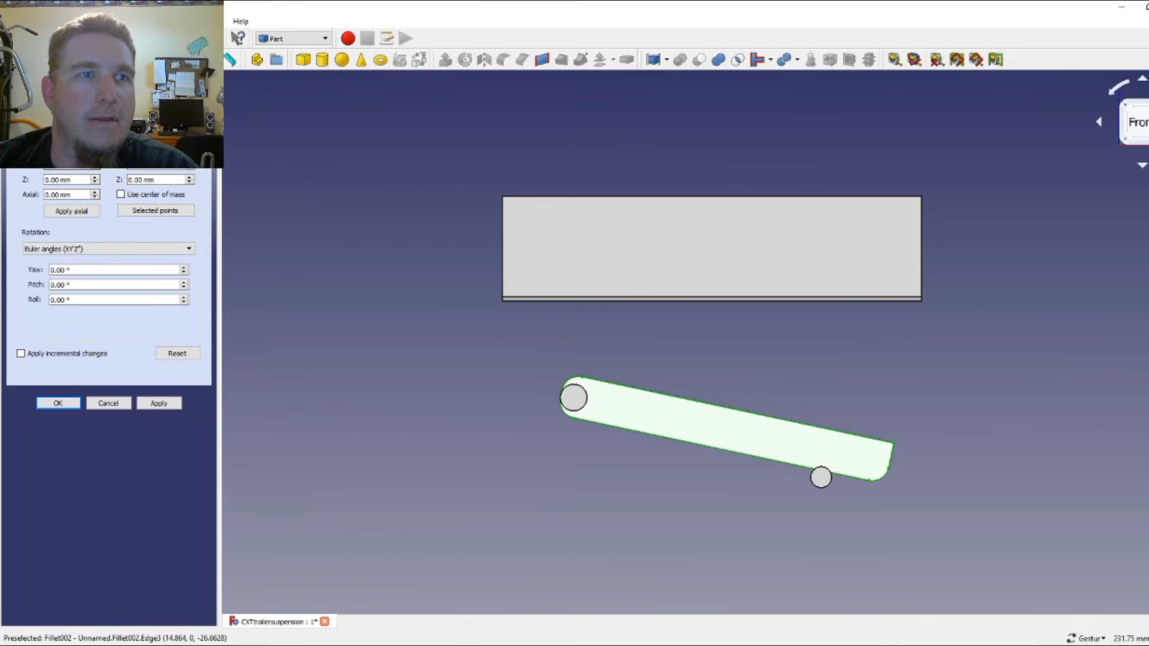
click(95, 152)
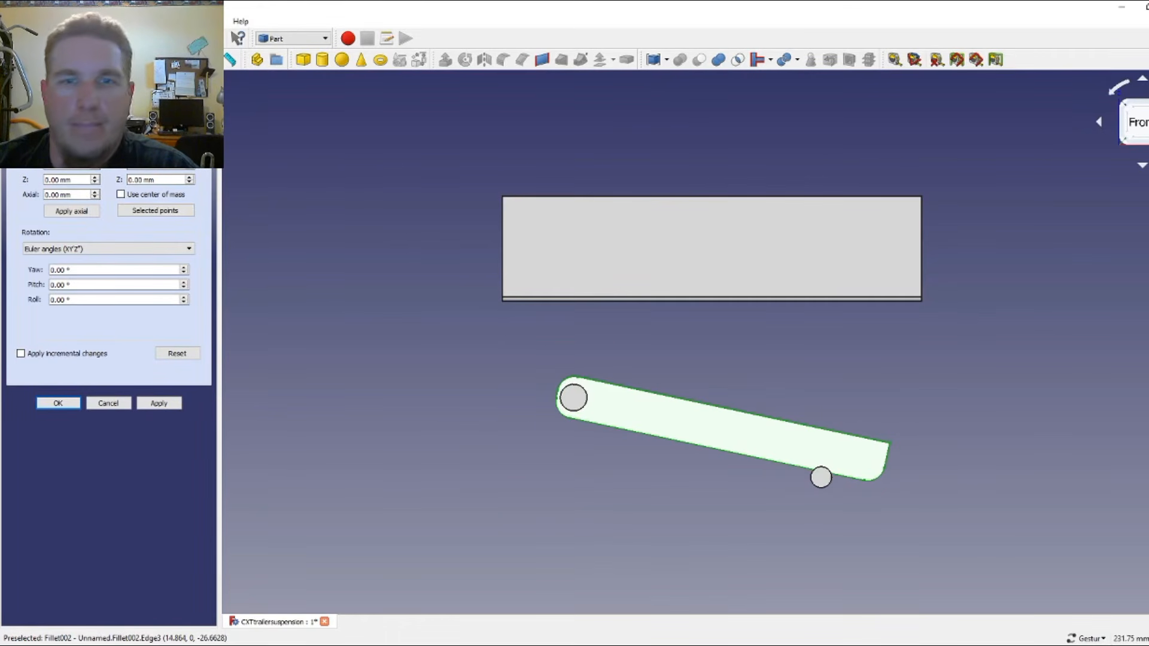
click(94, 152)
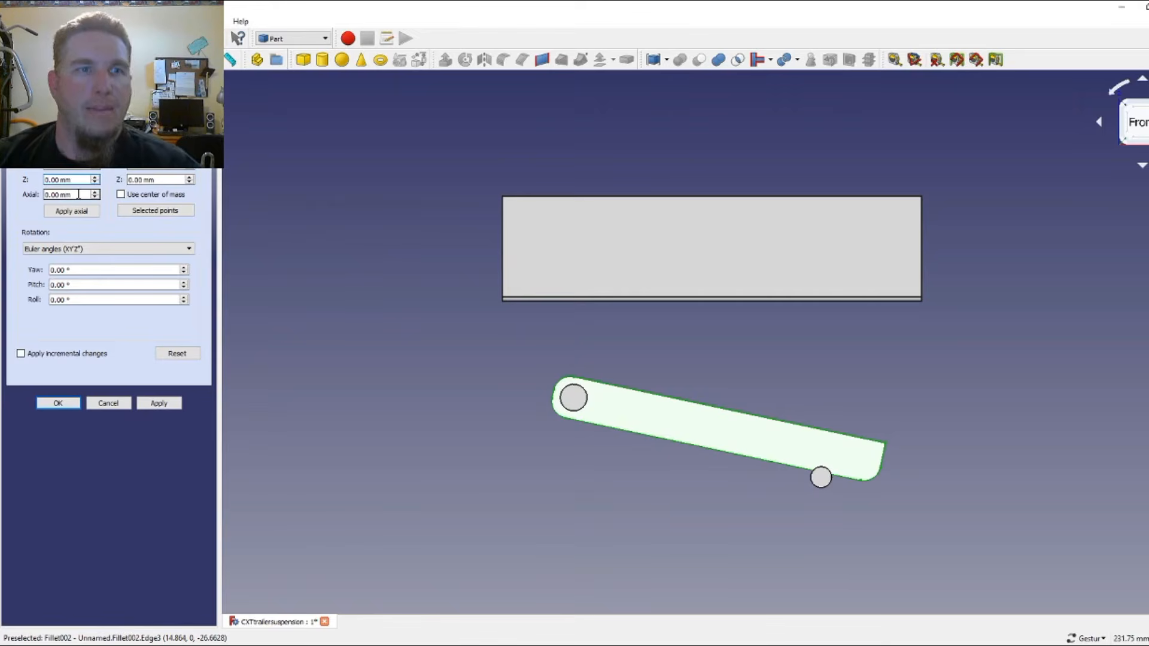
- Try Z offsets of 0.5 and 0.4 mm for the arm, settle on 0.3 mm and accept the placement
text(5)
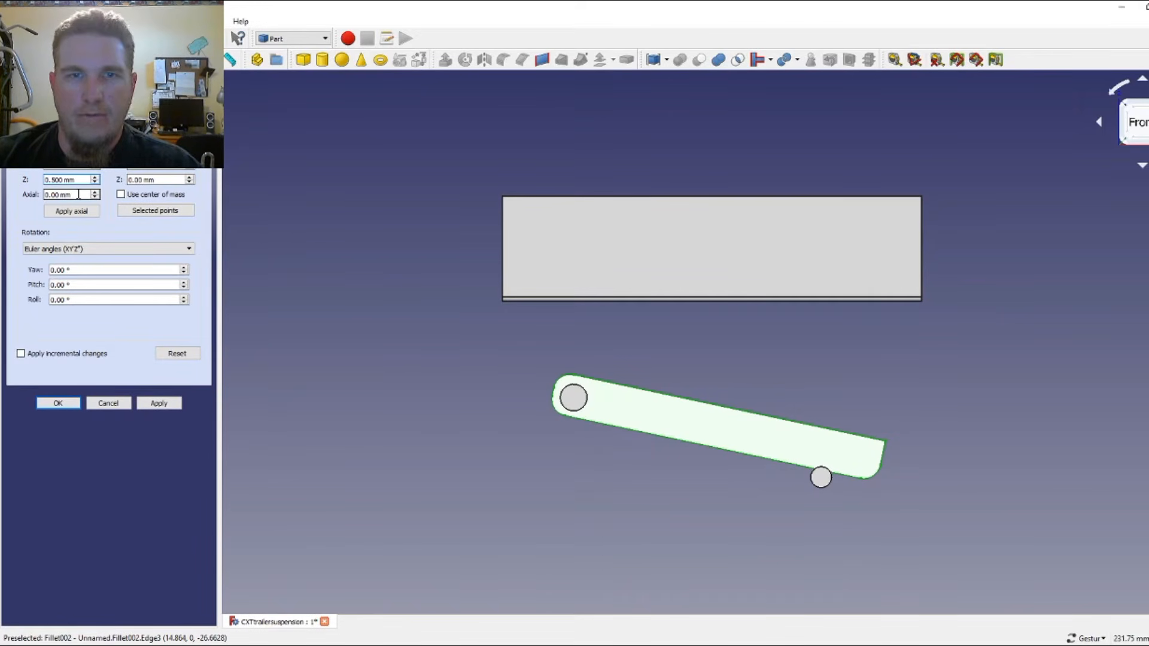
key(BackSpace)
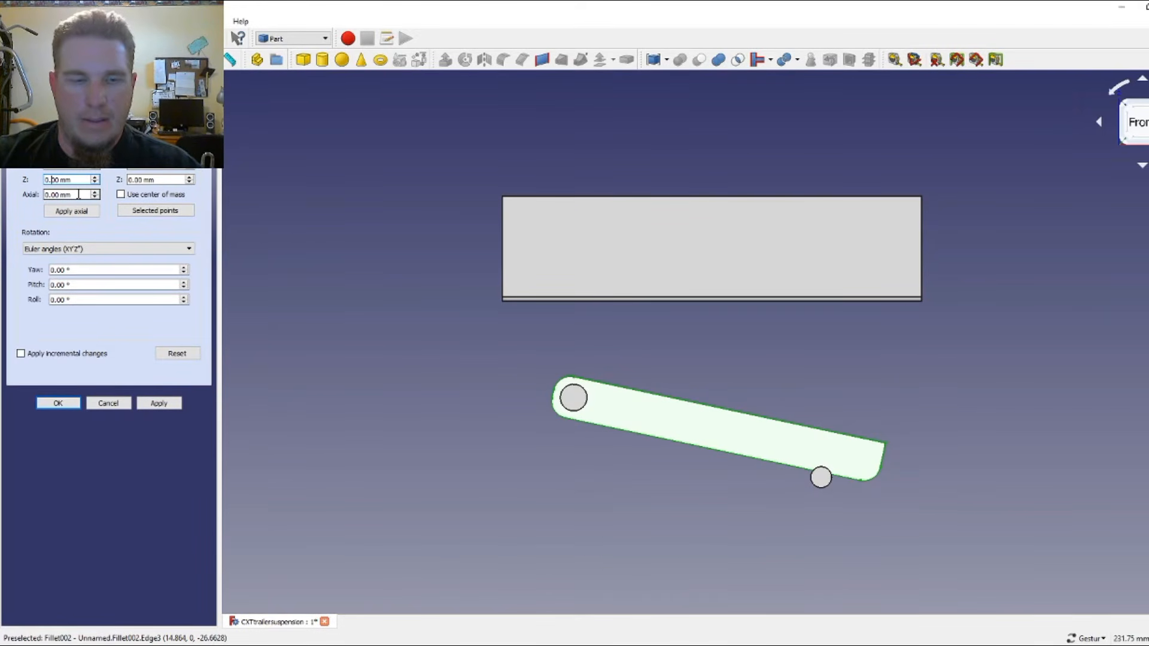
text(4)
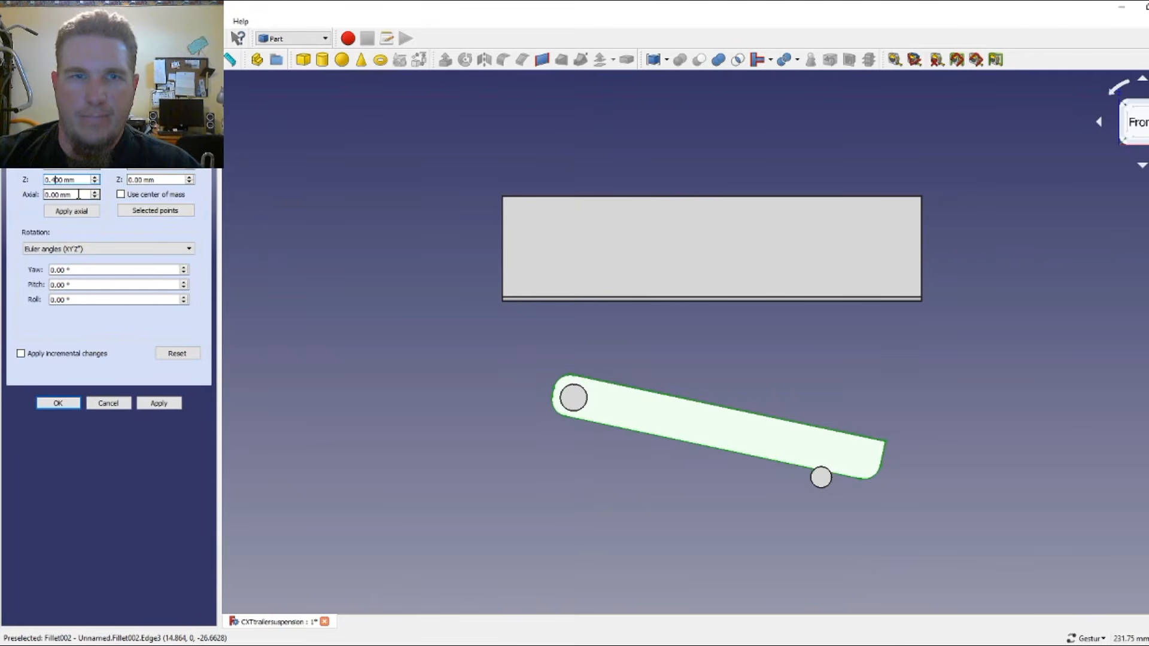
key(BackSpace)
text(3)
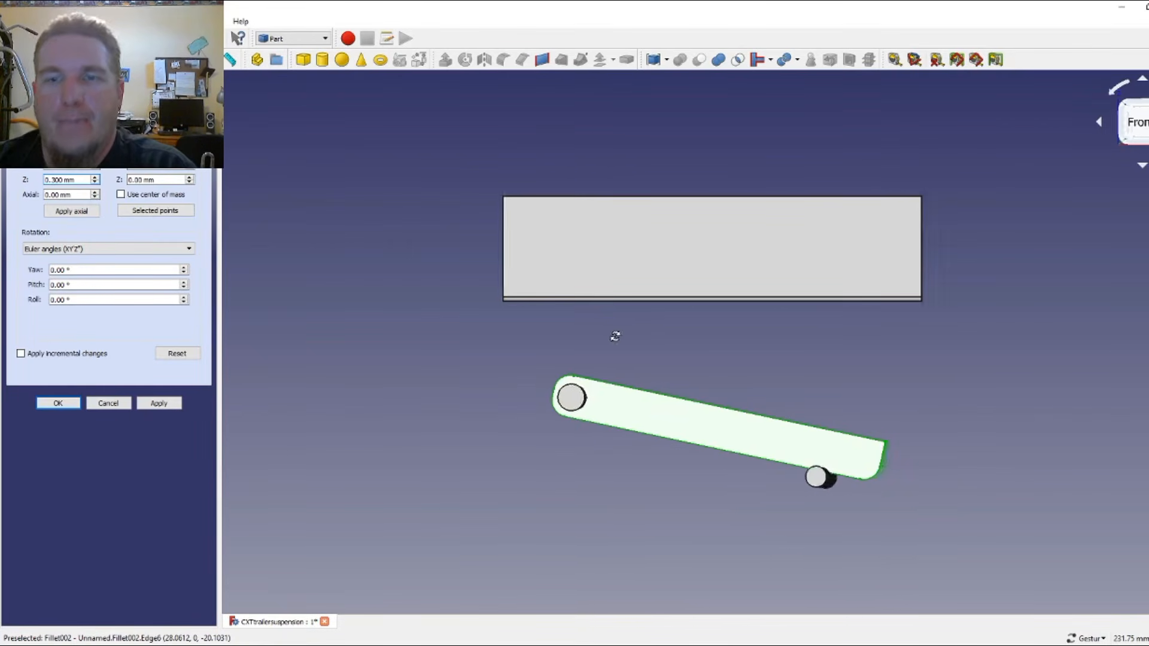
drag(615, 333, 679, 351)
click(162, 403)
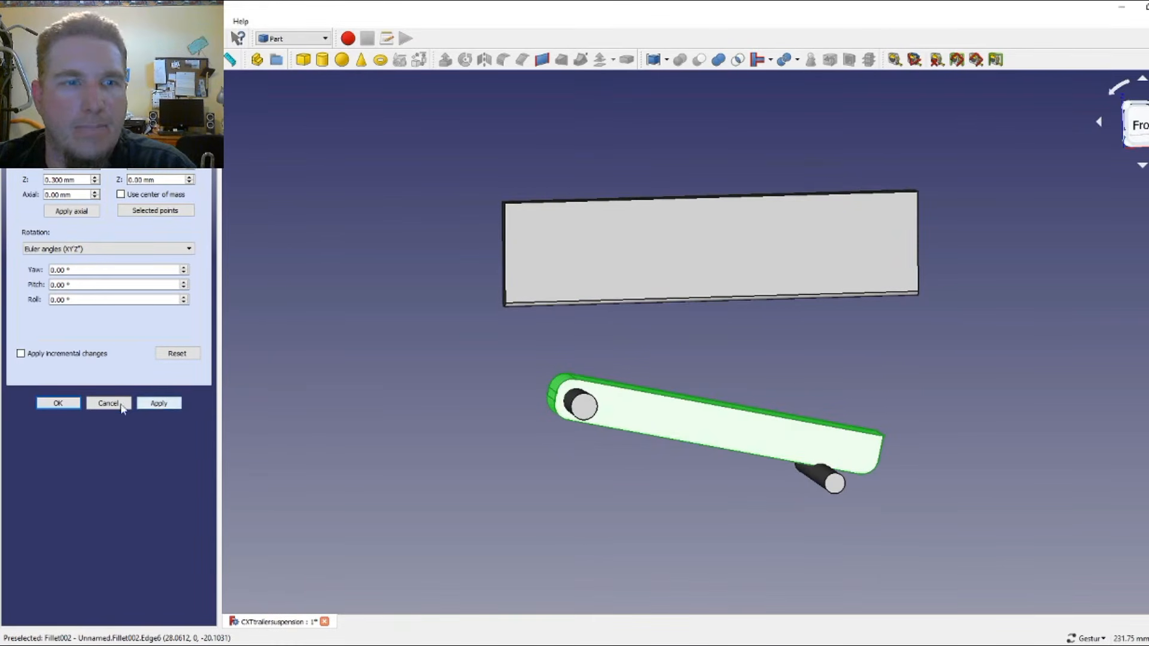
click(68, 404)
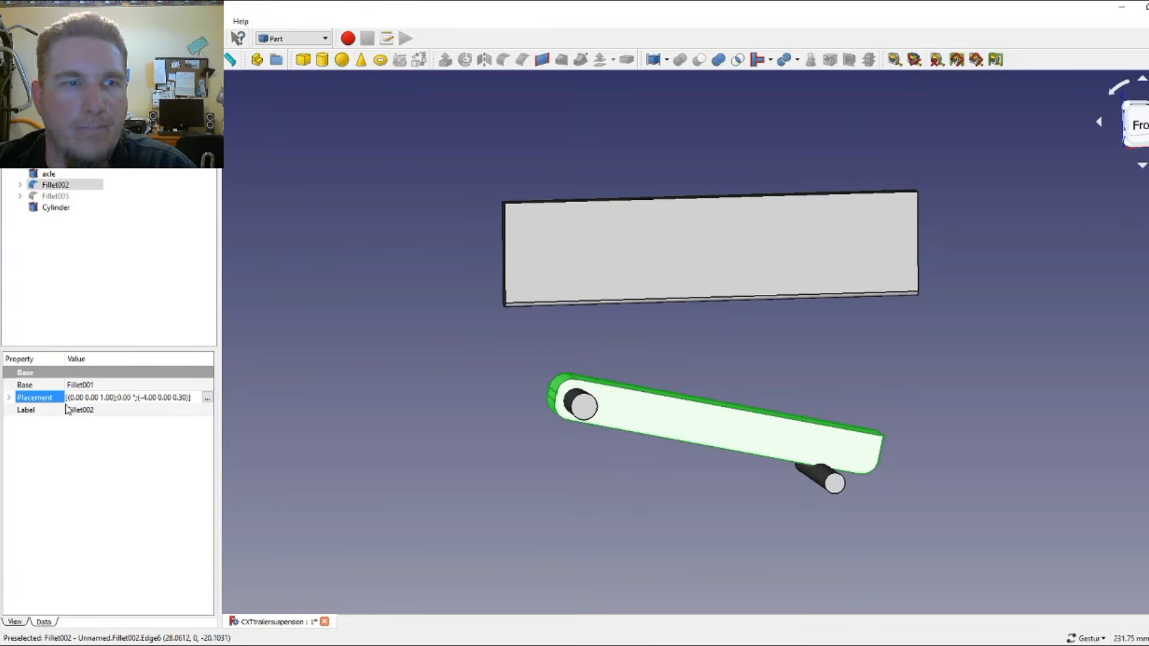
- Set the height of the arm's underlying cube (Cube002) to 12 mm
click(20, 185)
click(62, 209)
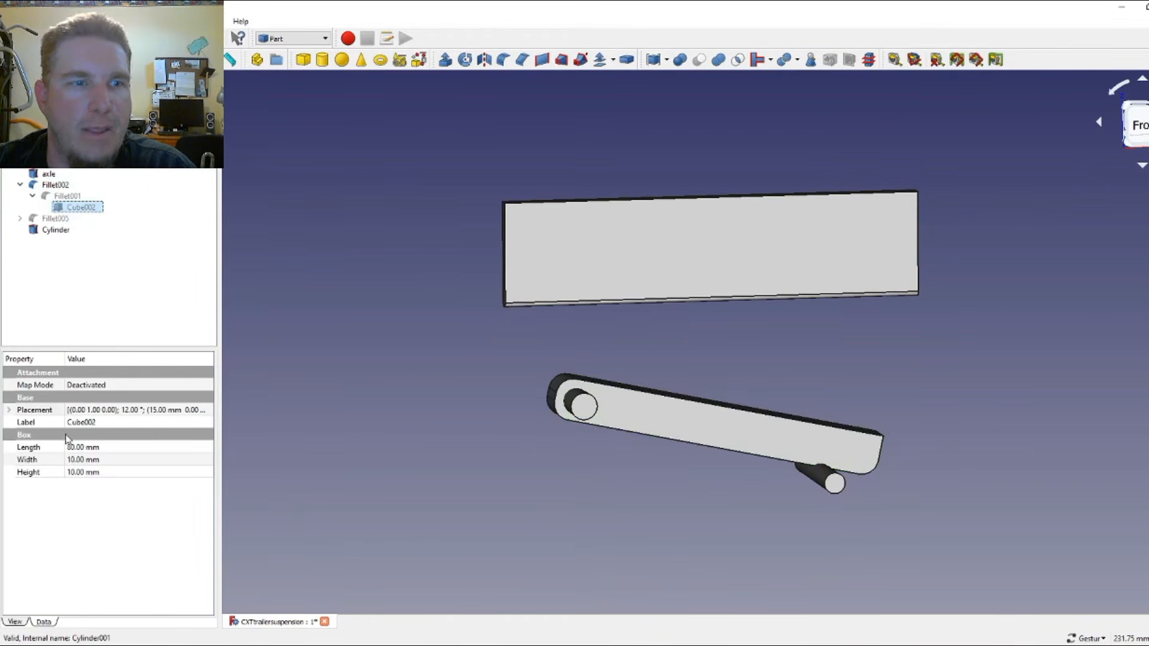
click(84, 472)
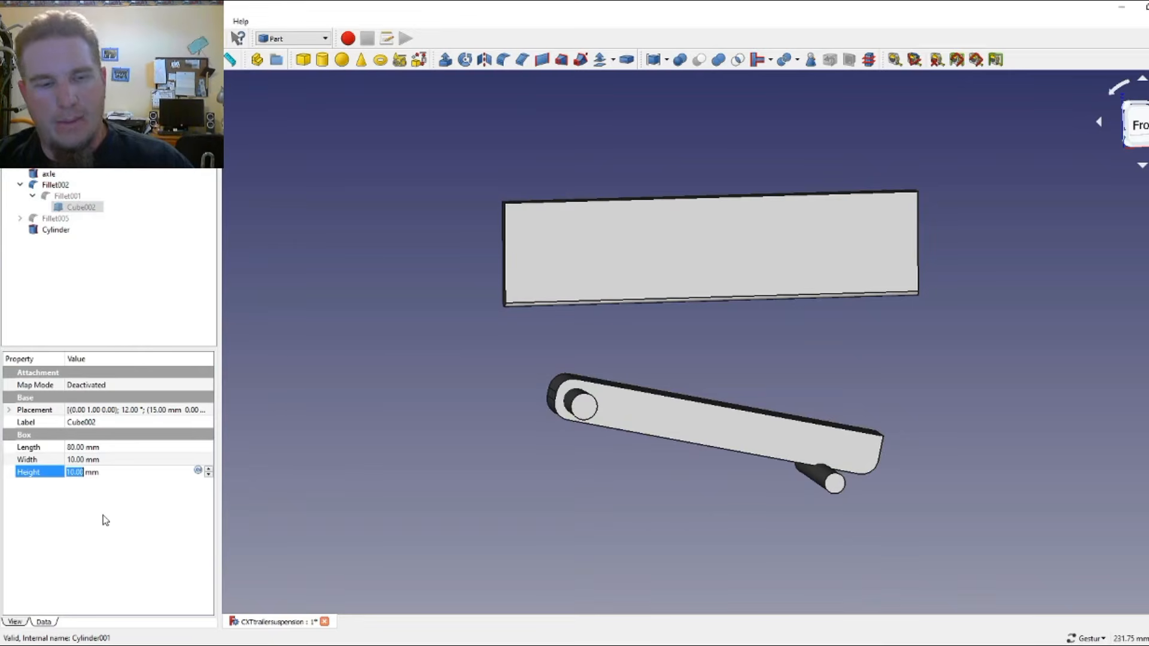
text(12)
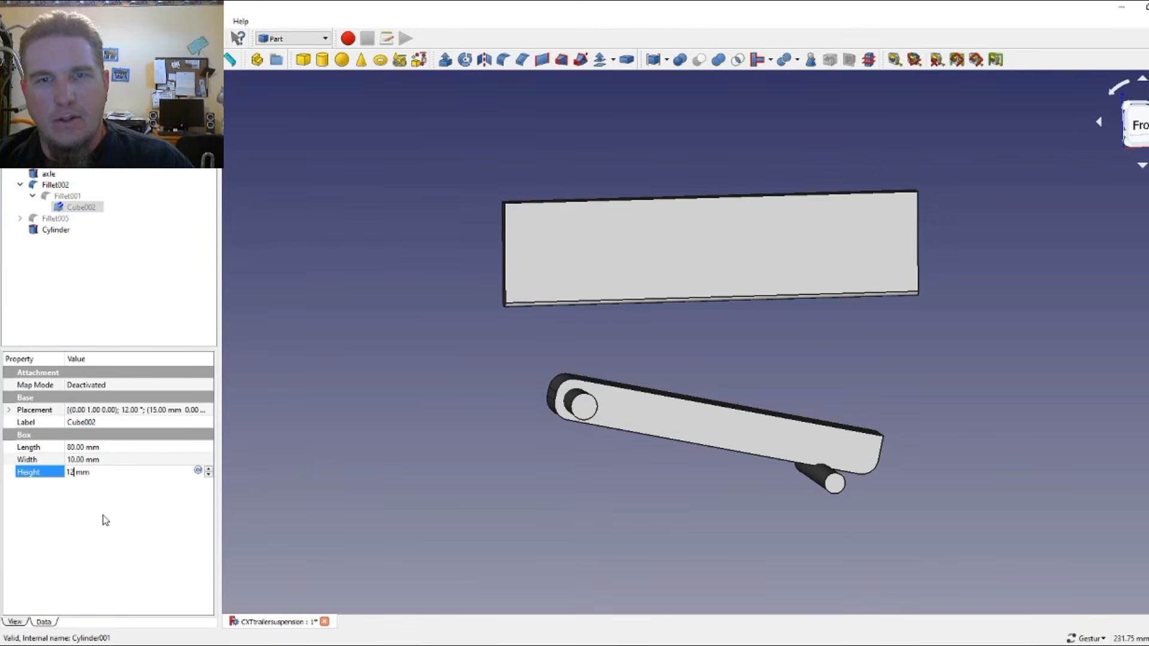
click(310, 433)
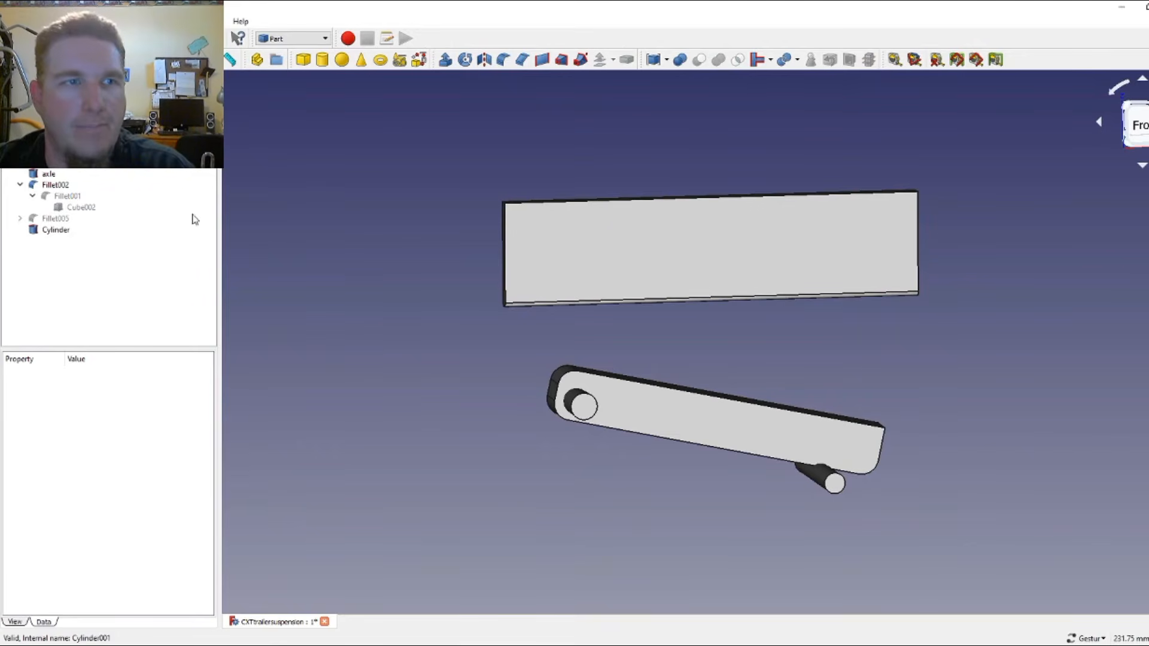
click(34, 196)
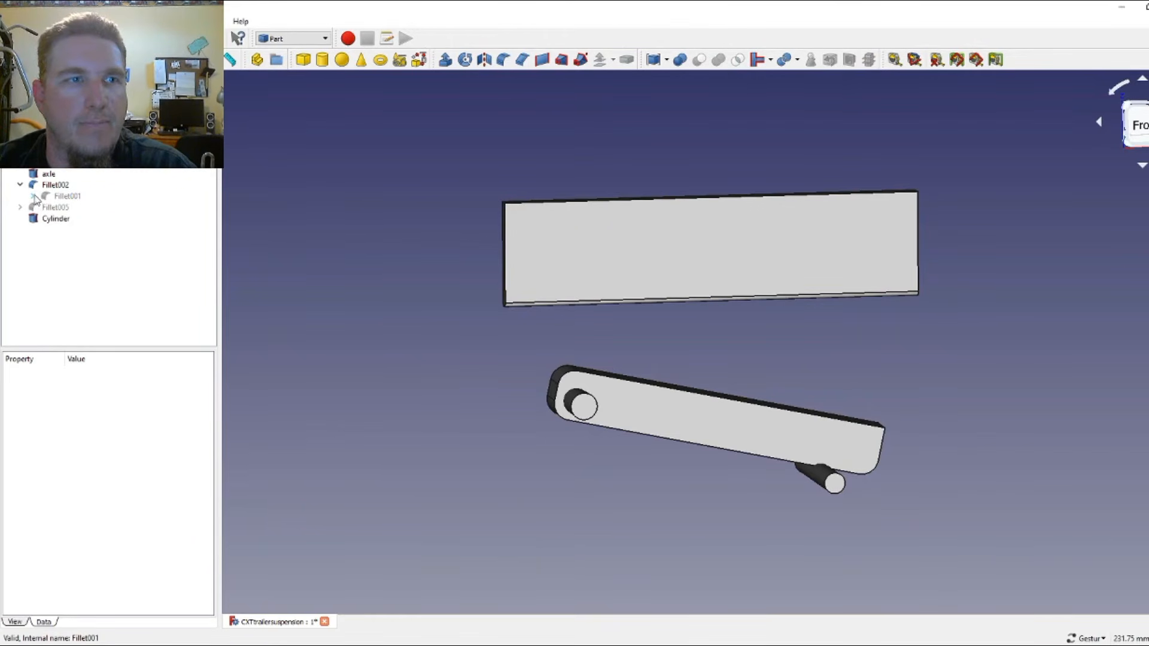
click(19, 185)
- Set the arm's Z position to -0.7 mm so the thicker arm is centred around the pivot cylinder
click(32, 187)
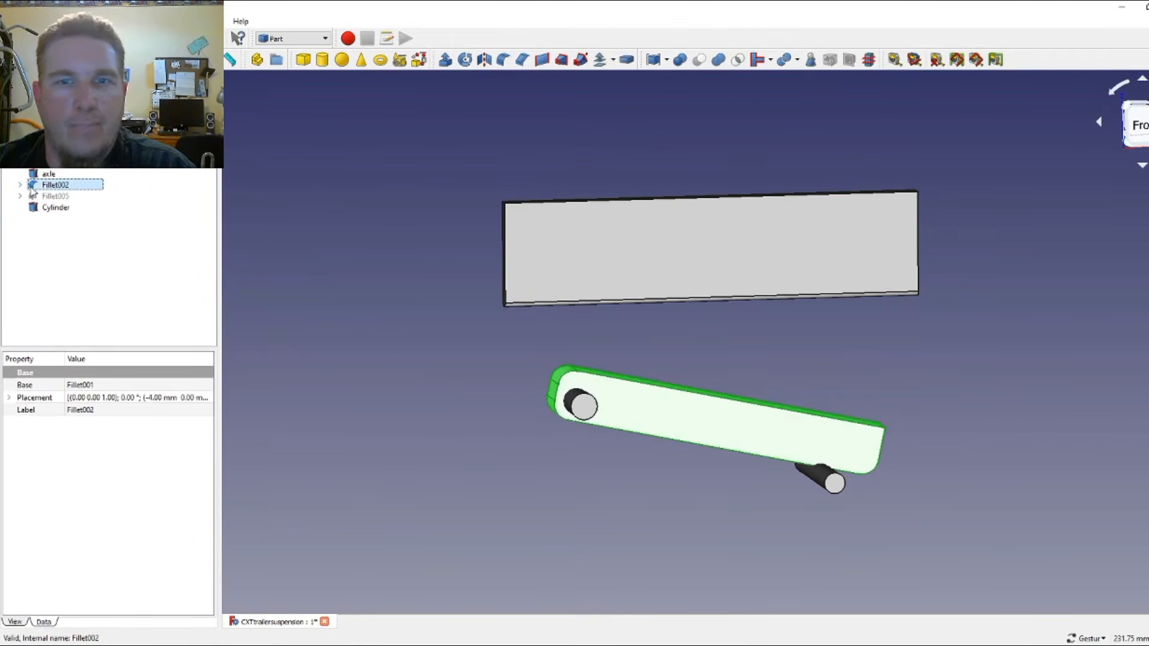
click(210, 397)
click(208, 398)
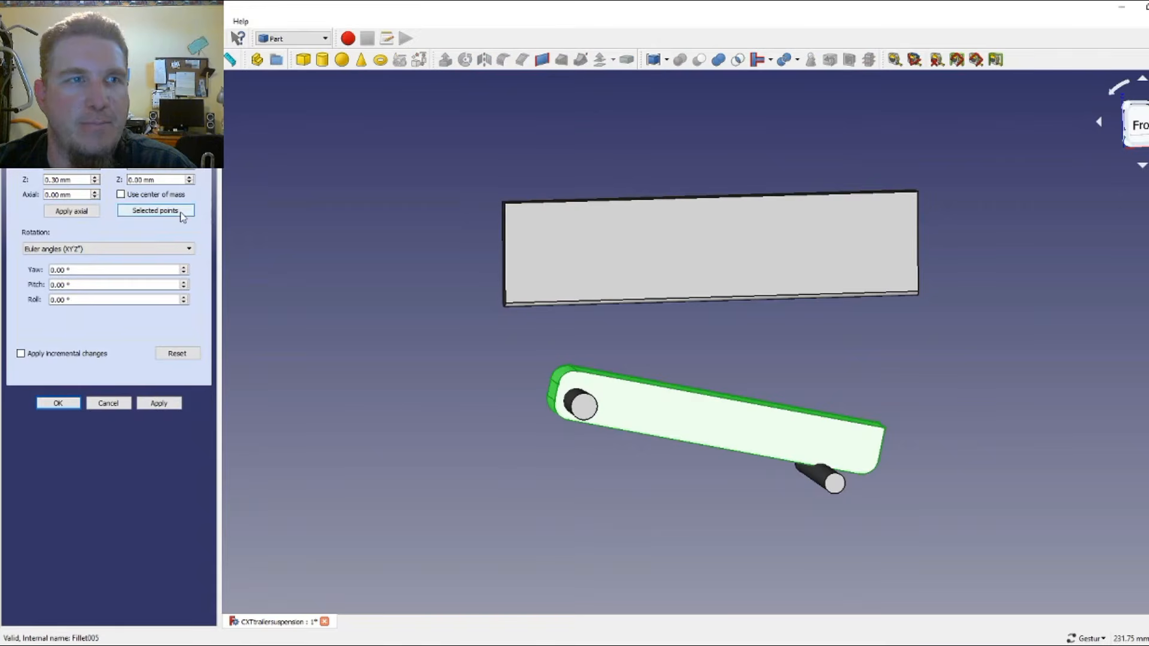
click(96, 183)
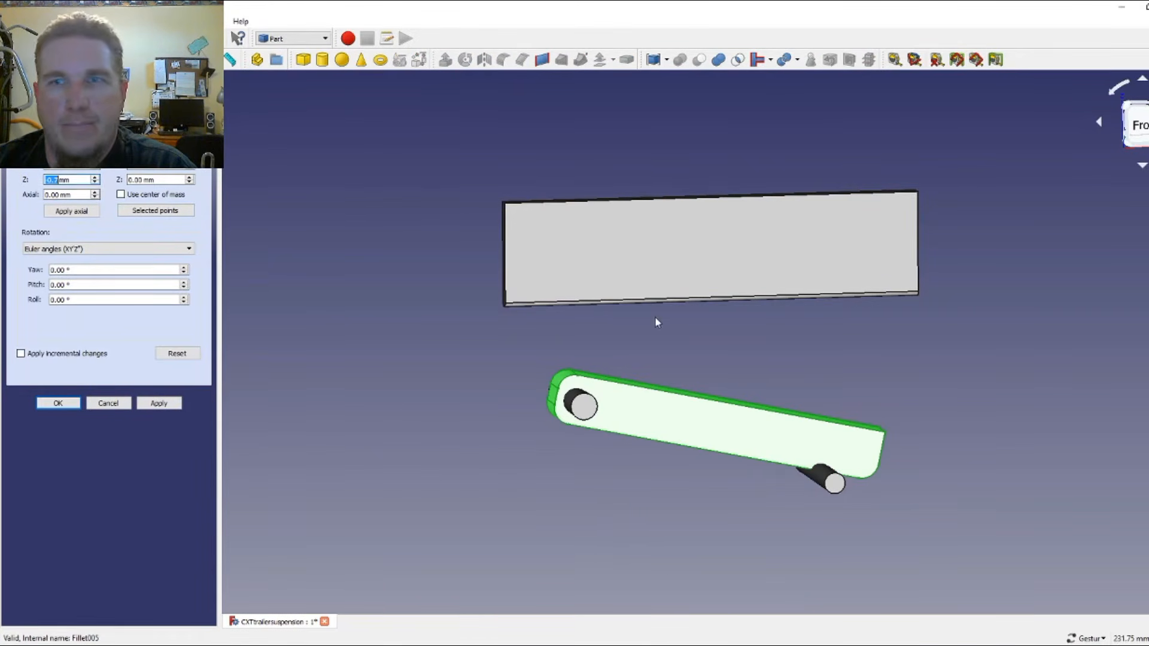
click(1139, 124)
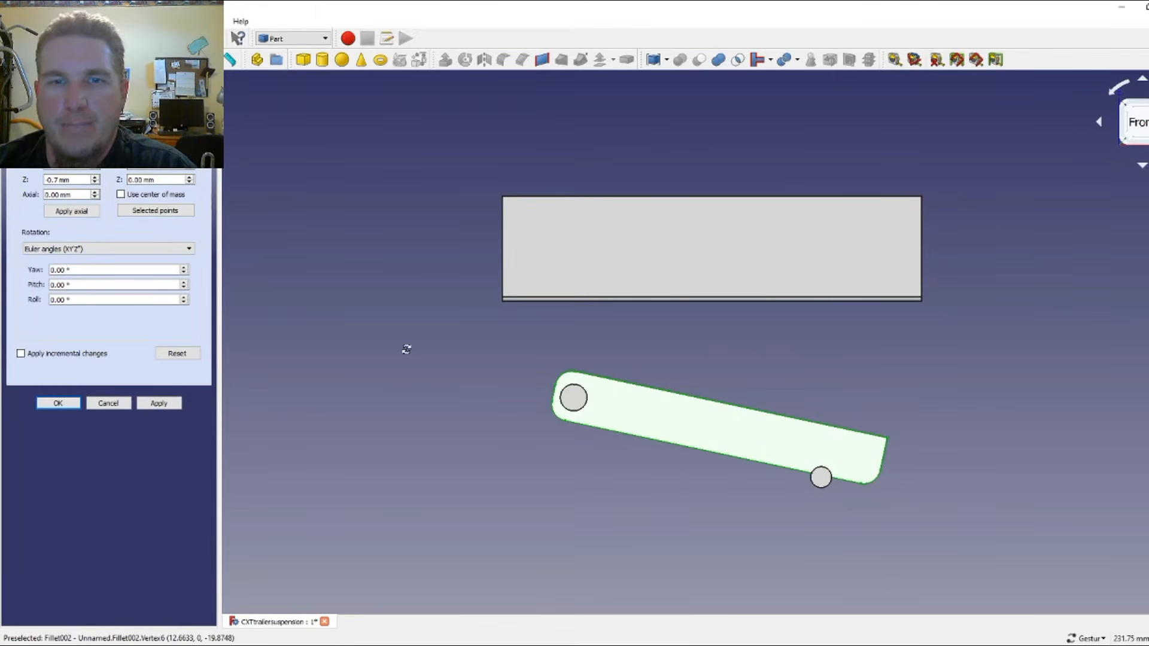
mouse_move(405, 347)
mouse_down()
mouse_move(740, 344)
mouse_move(407, 351)
mouse_up()
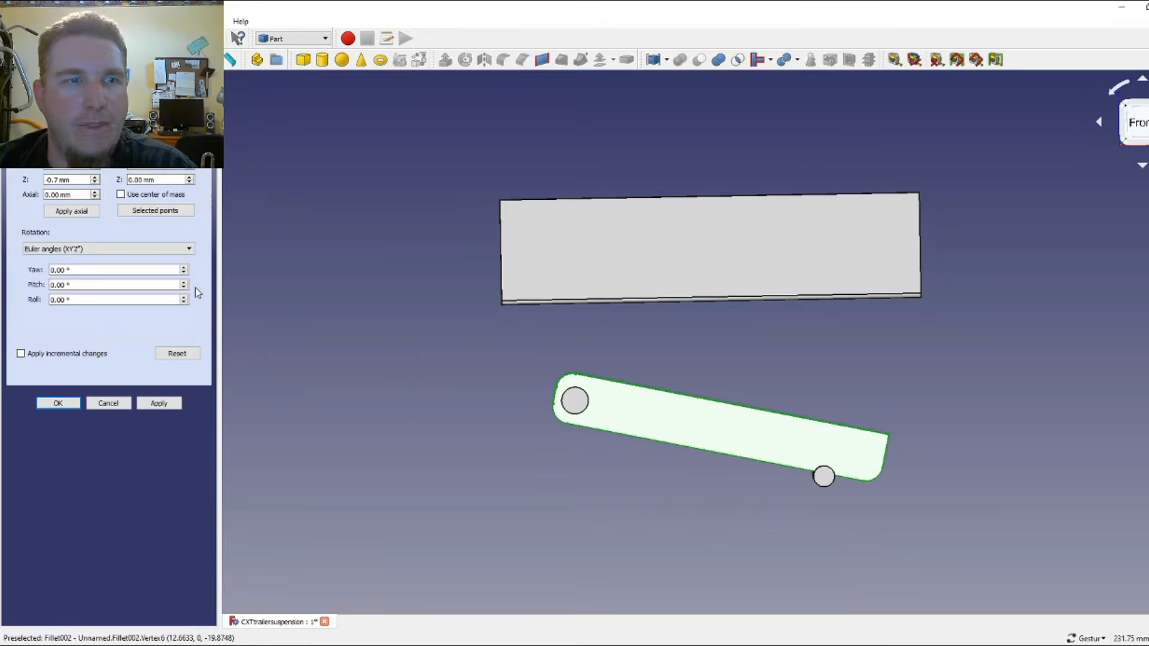
click(58, 403)
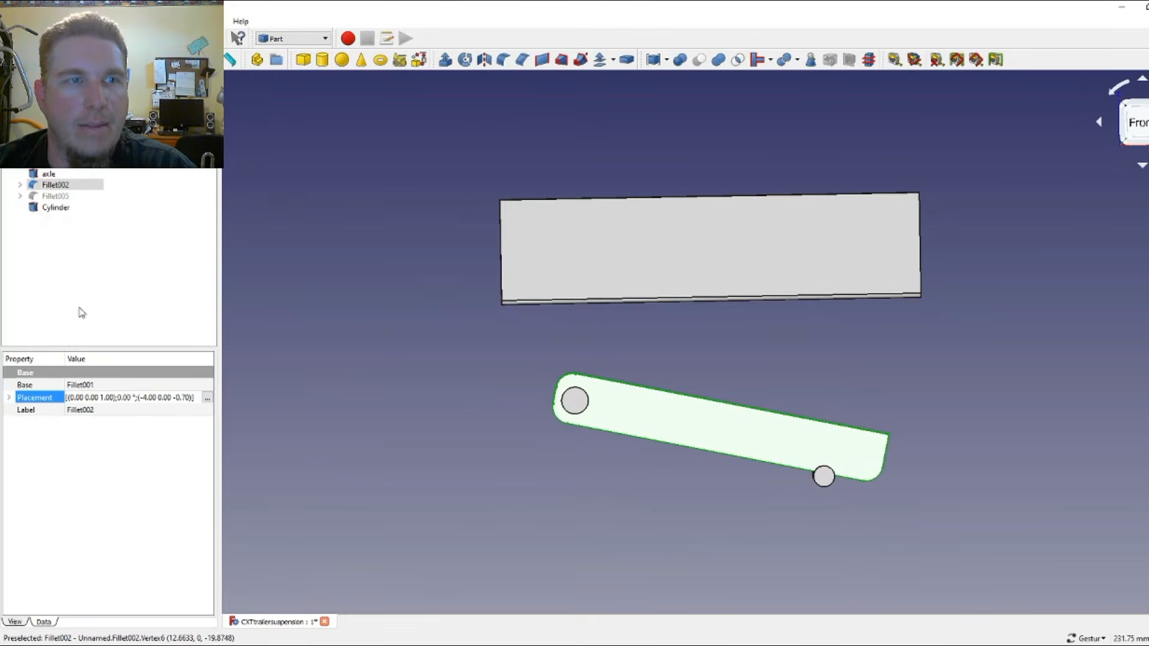
- Show the frame bracket again and inspect the assembly from several sides, ending with the left view
click(68, 197)
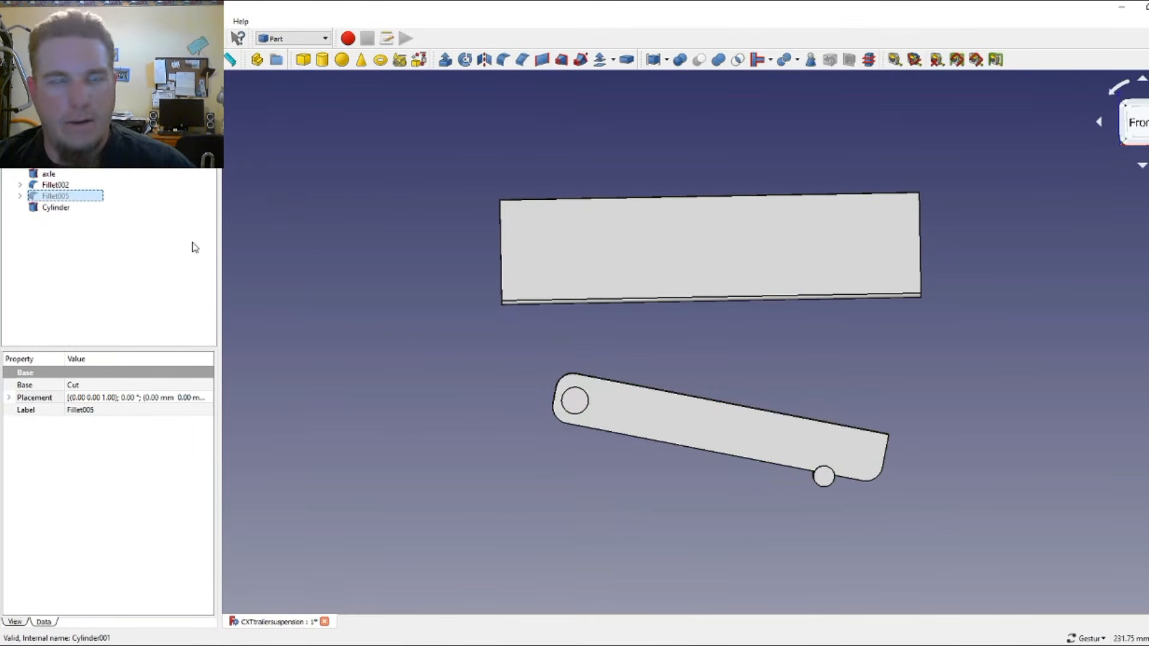
key(space)
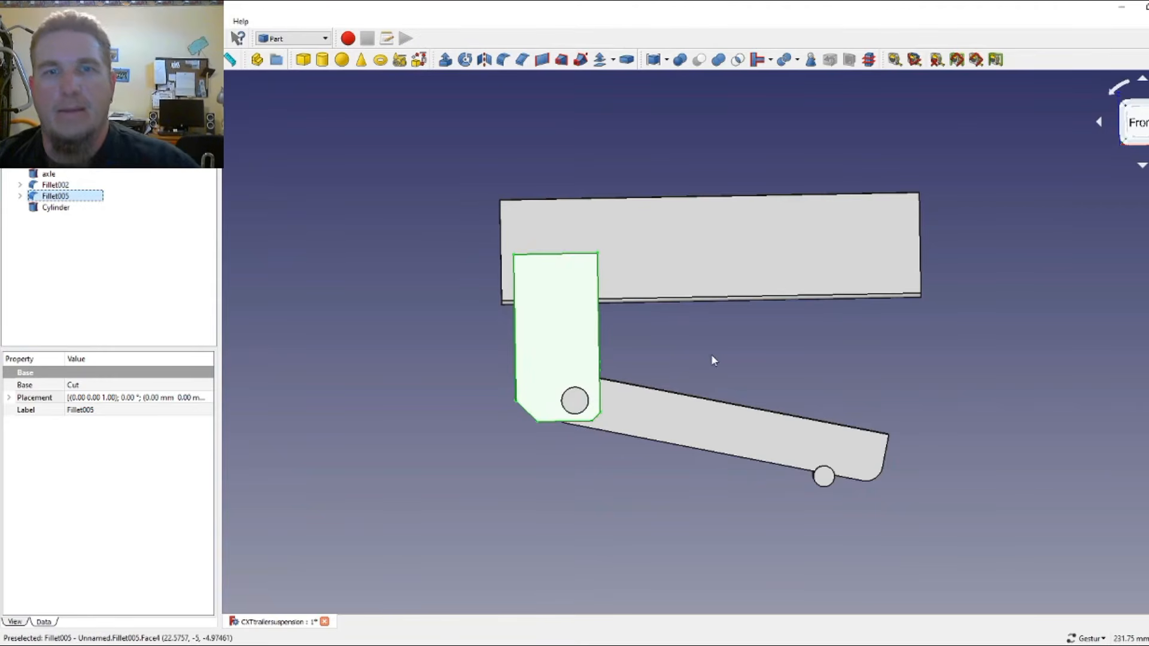
drag(711, 354, 920, 144)
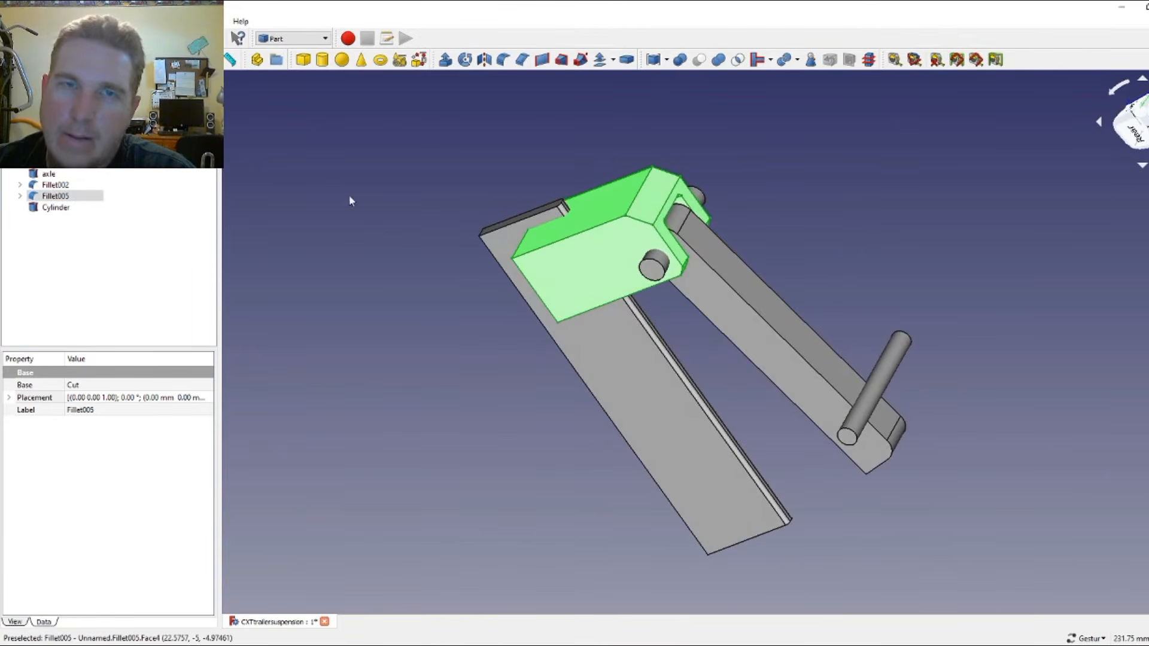
drag(349, 197, 909, 206)
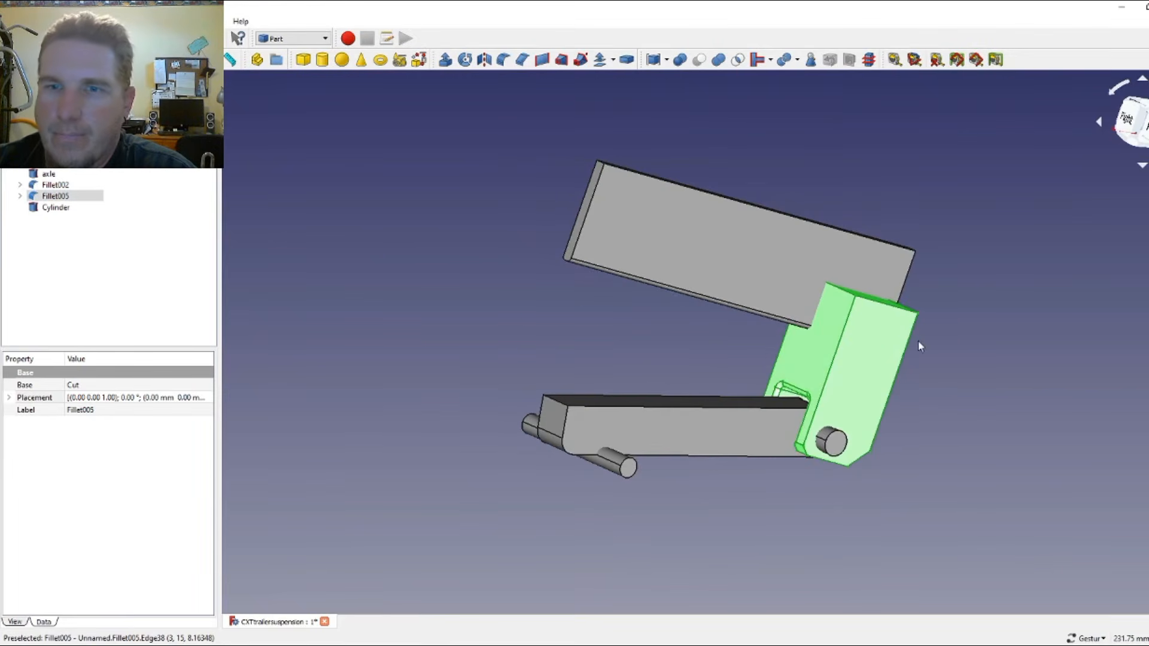
drag(920, 346, 1075, 388)
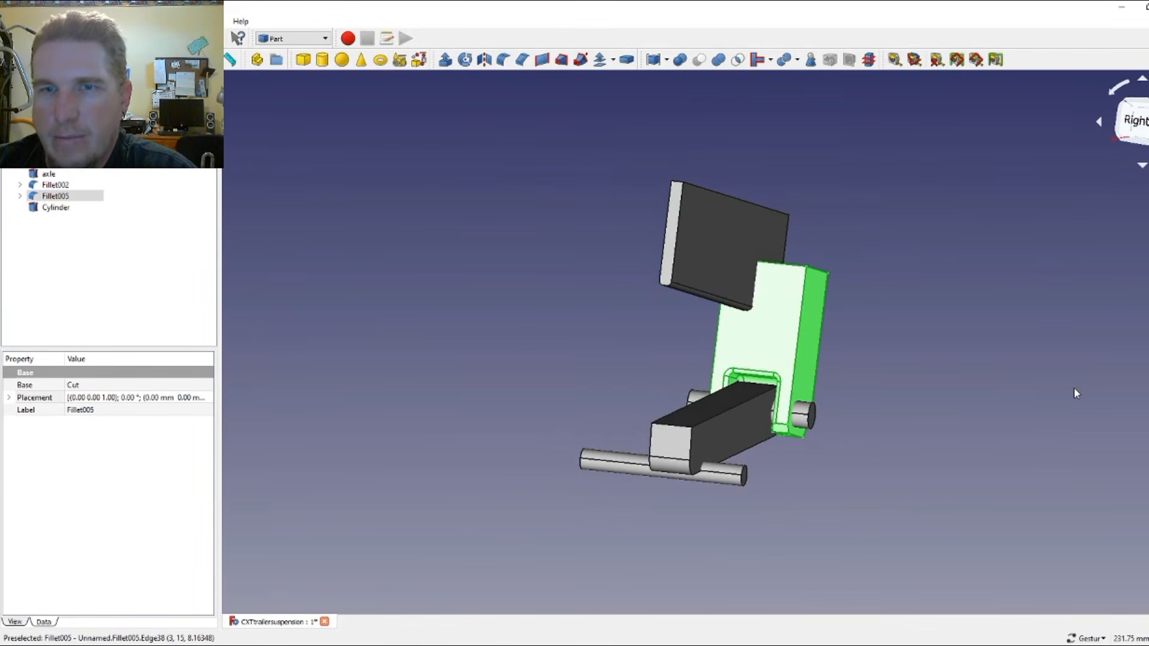
drag(1079, 345, 608, 340)
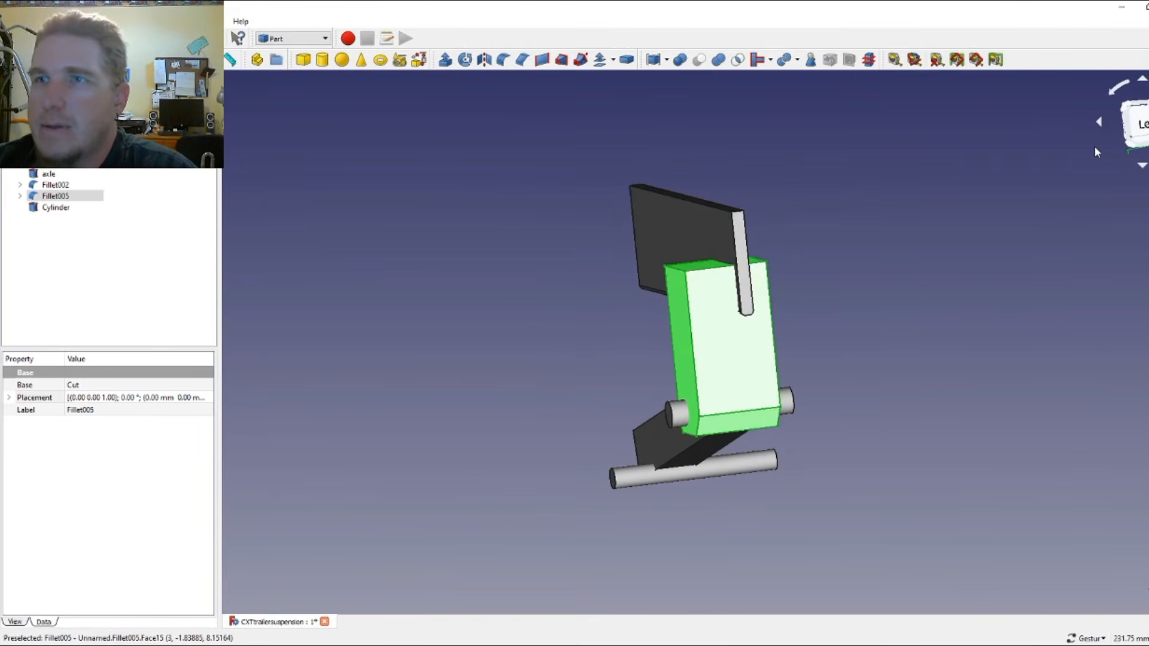
click(1142, 132)
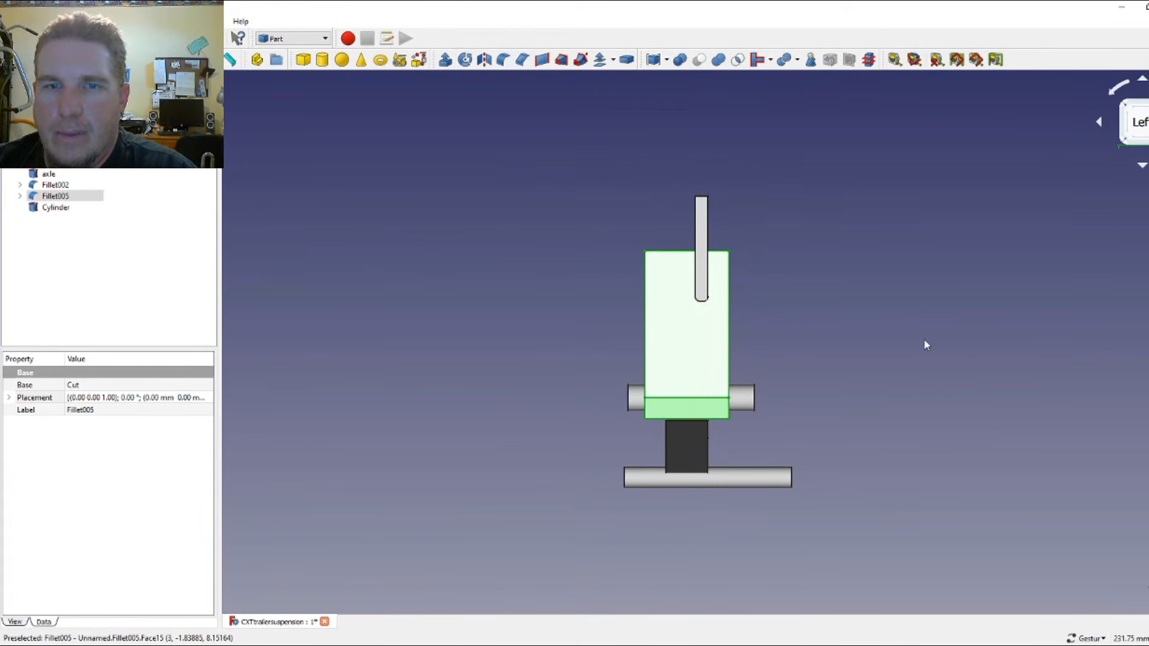
- Set the frame bracket's X position to 1 mm, accept the placement and save the document
drag(926, 345, 611, 342)
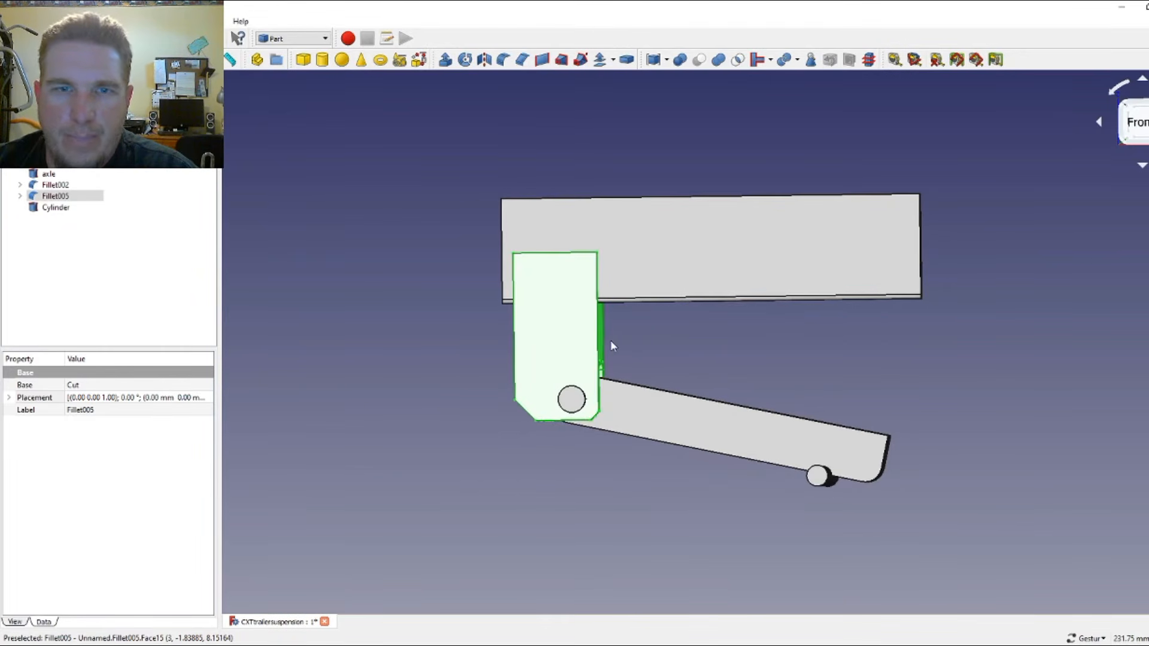
drag(415, 336, 687, 171)
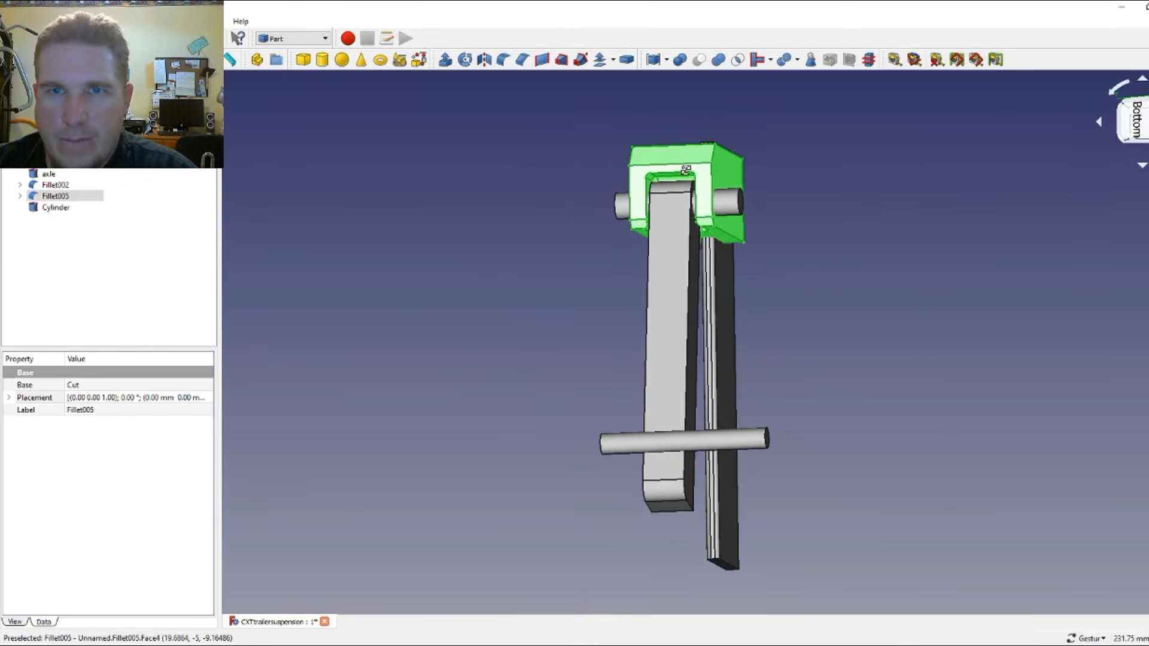
click(1132, 119)
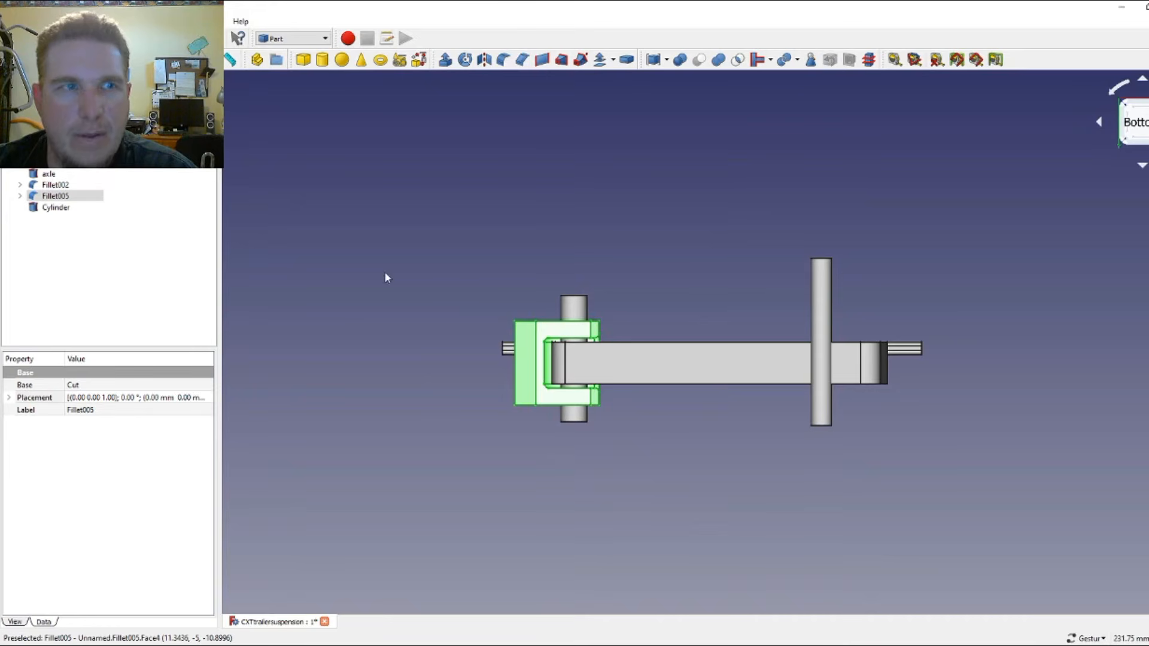
click(202, 398)
click(207, 397)
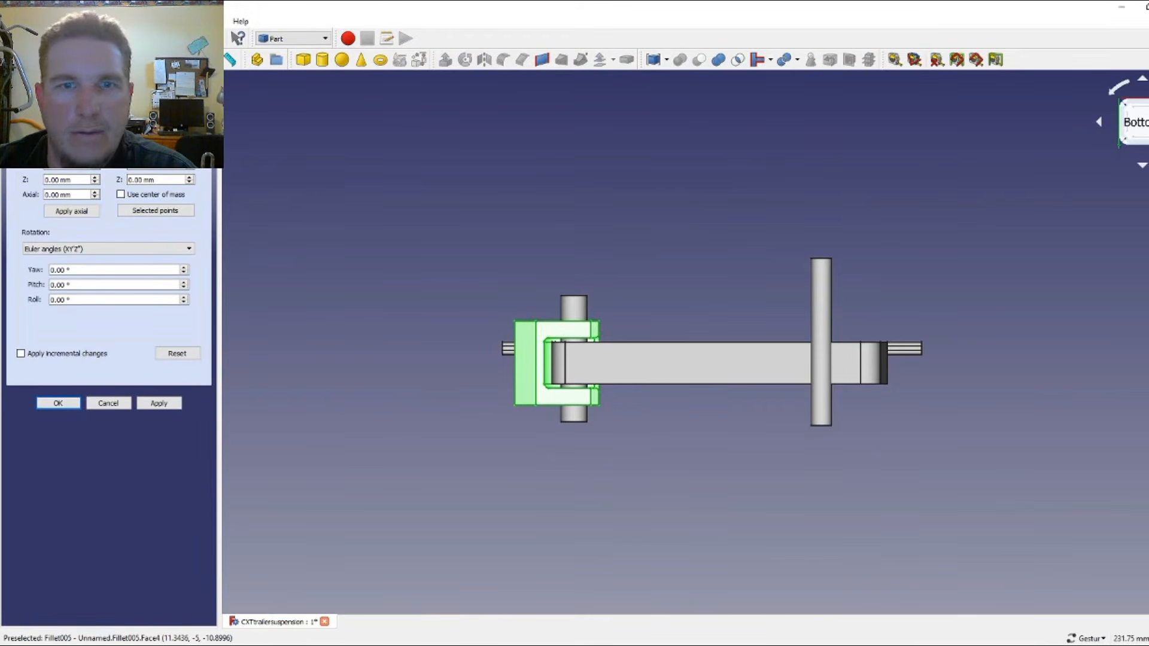
drag(594, 278, 615, 405)
drag(966, 314, 973, 350)
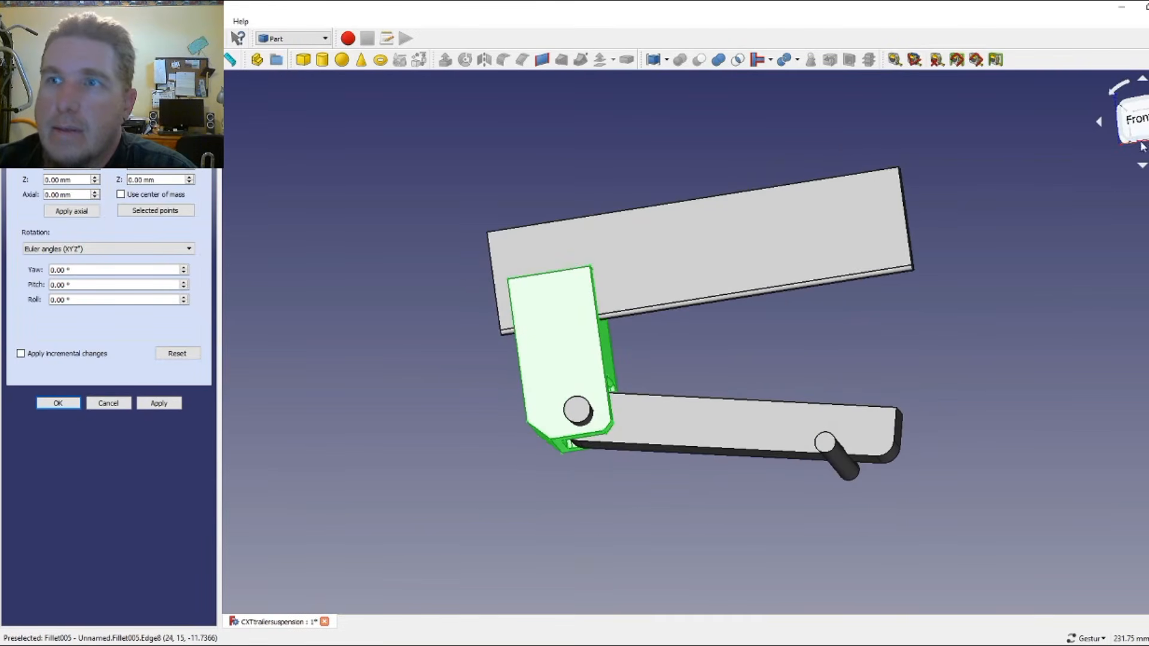
click(1141, 145)
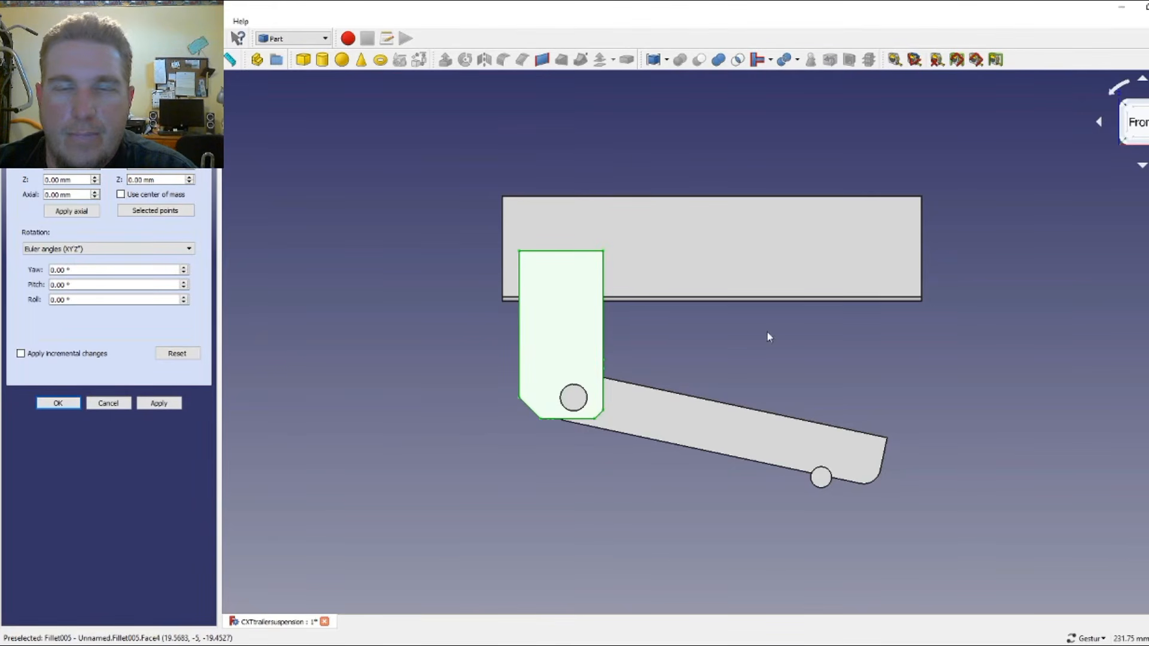
drag(784, 341, 751, 315)
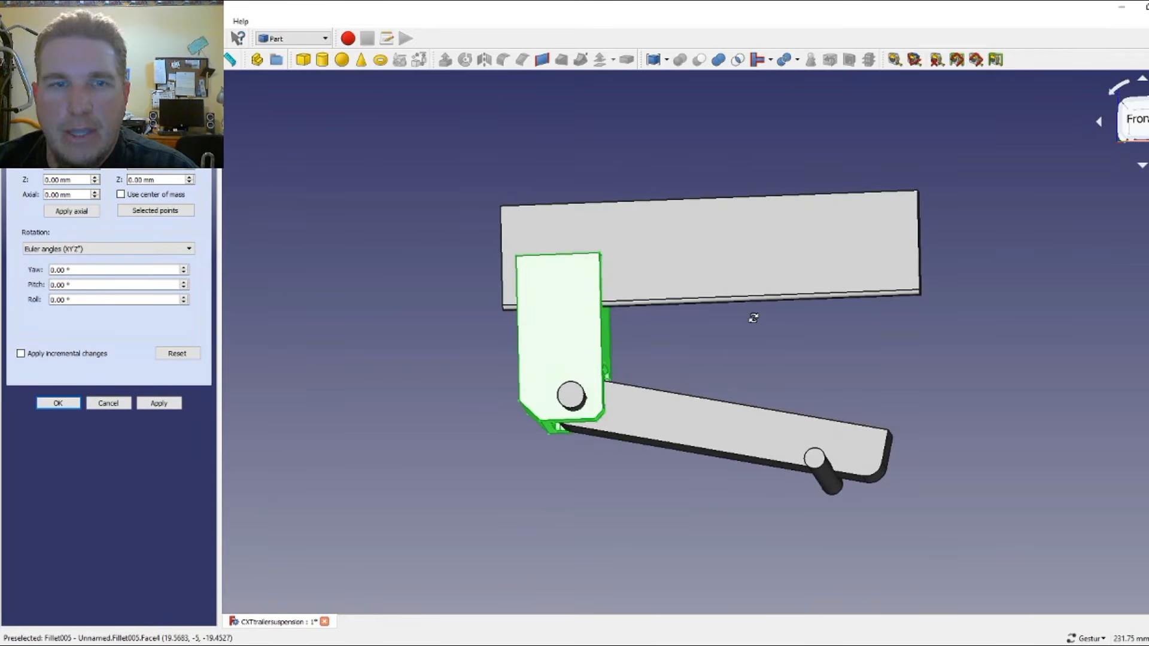
click(67, 404)
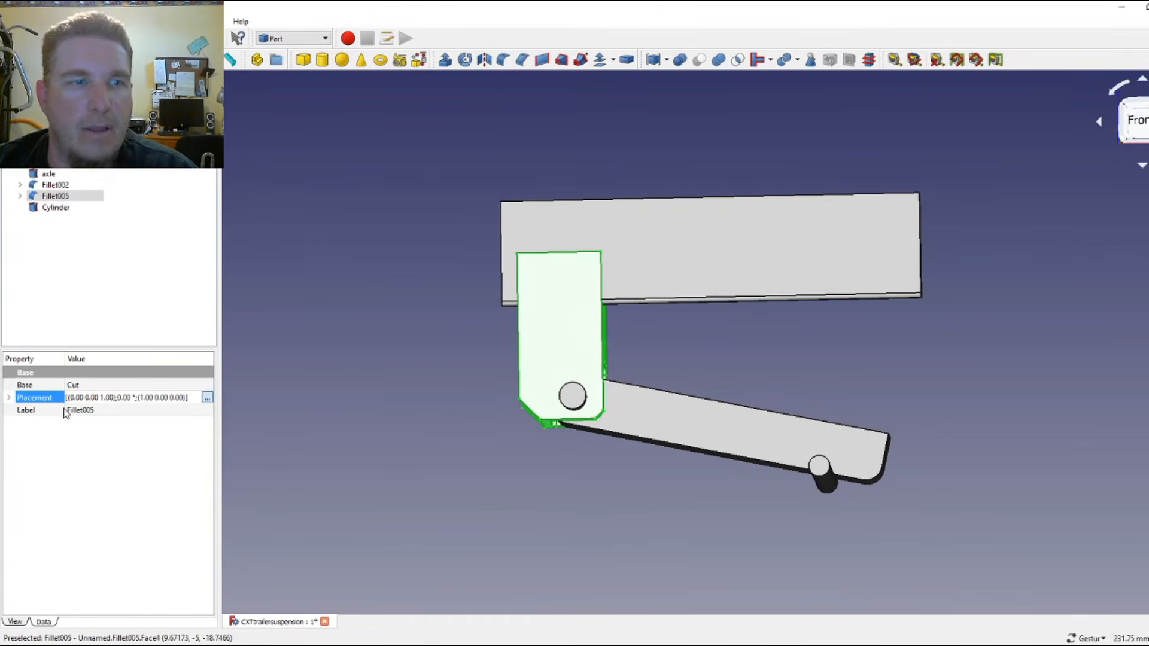
click(9, 20)
click(29, 98)
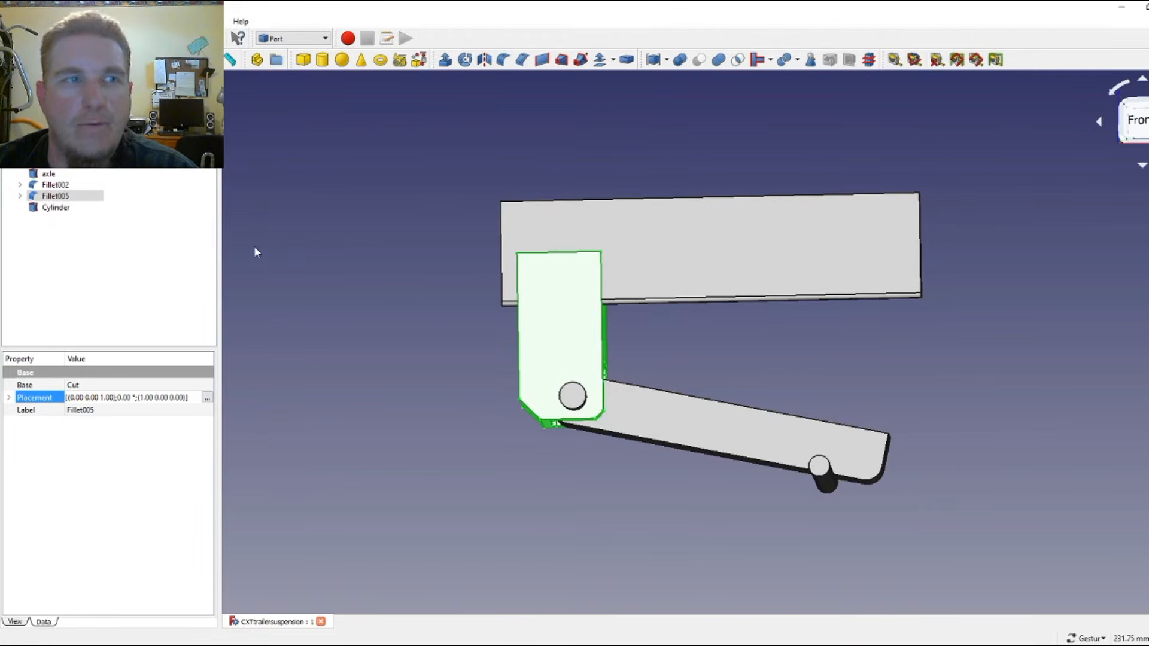
- Duplicate the pivot cylinder in place by copying and pasting it
click(59, 208)
right_click(61, 210)
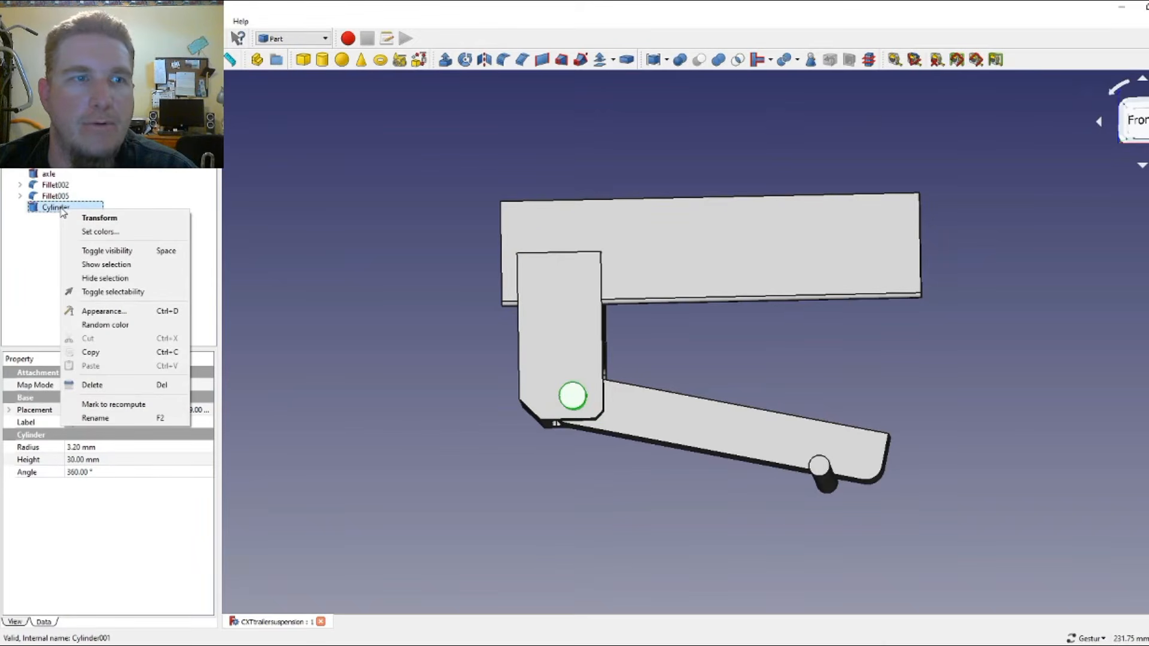
click(87, 358)
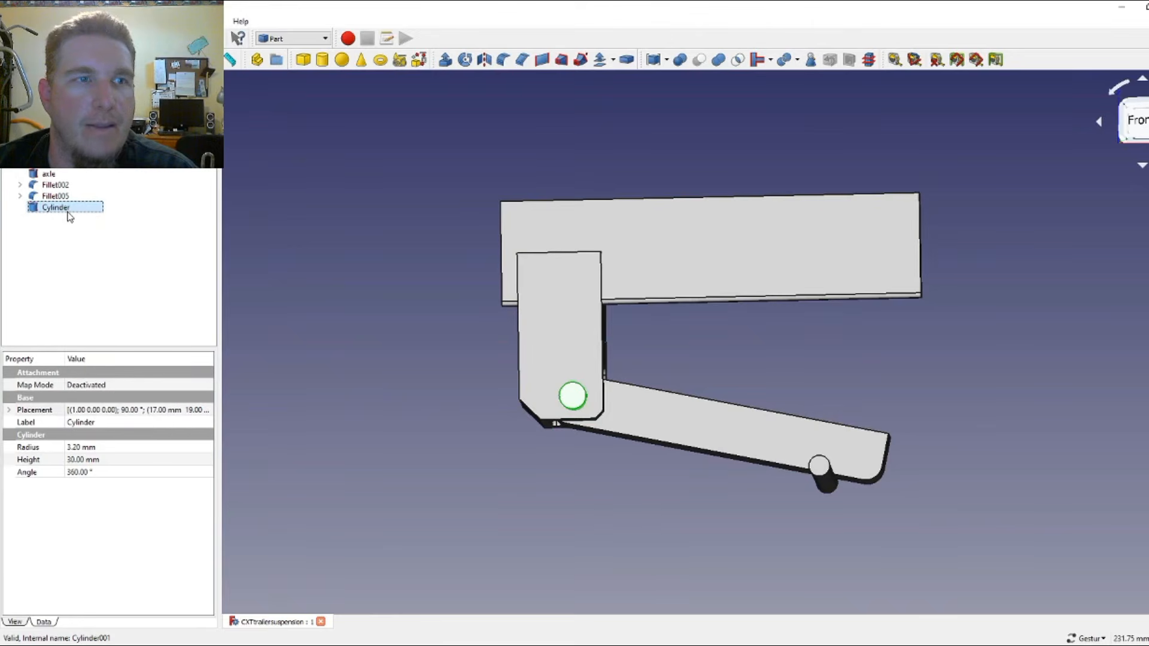
right_click(60, 208)
click(88, 363)
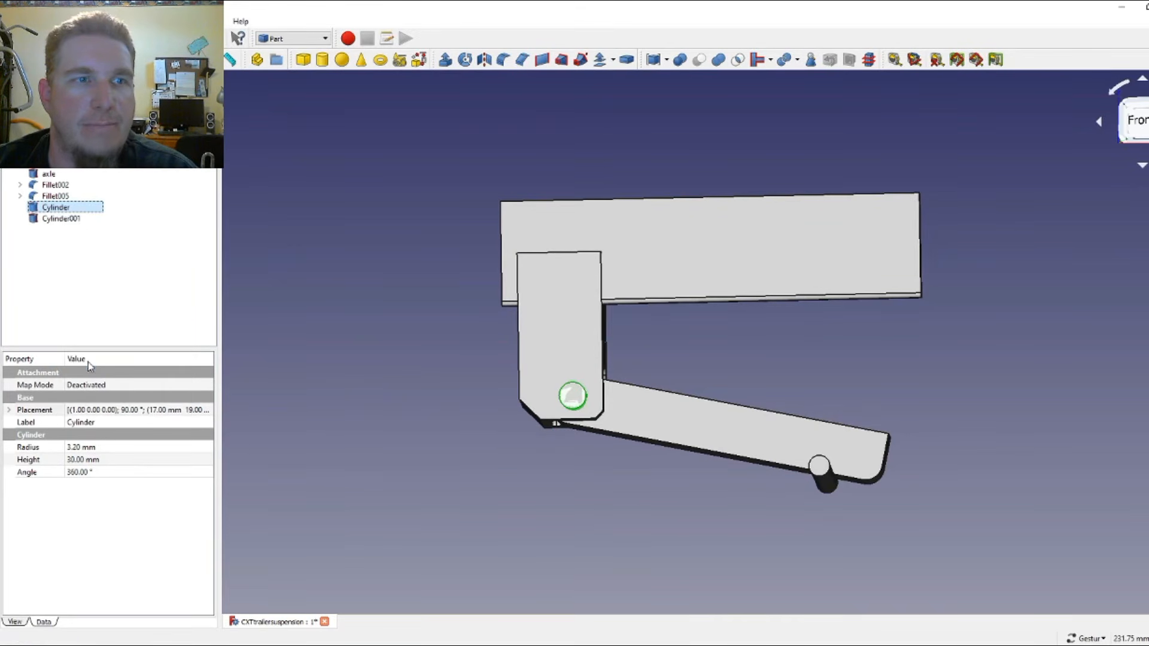
- Cut the original pivot cylinder out of the frame bracket (Fillet005) to make its pivot hole
click(60, 197)
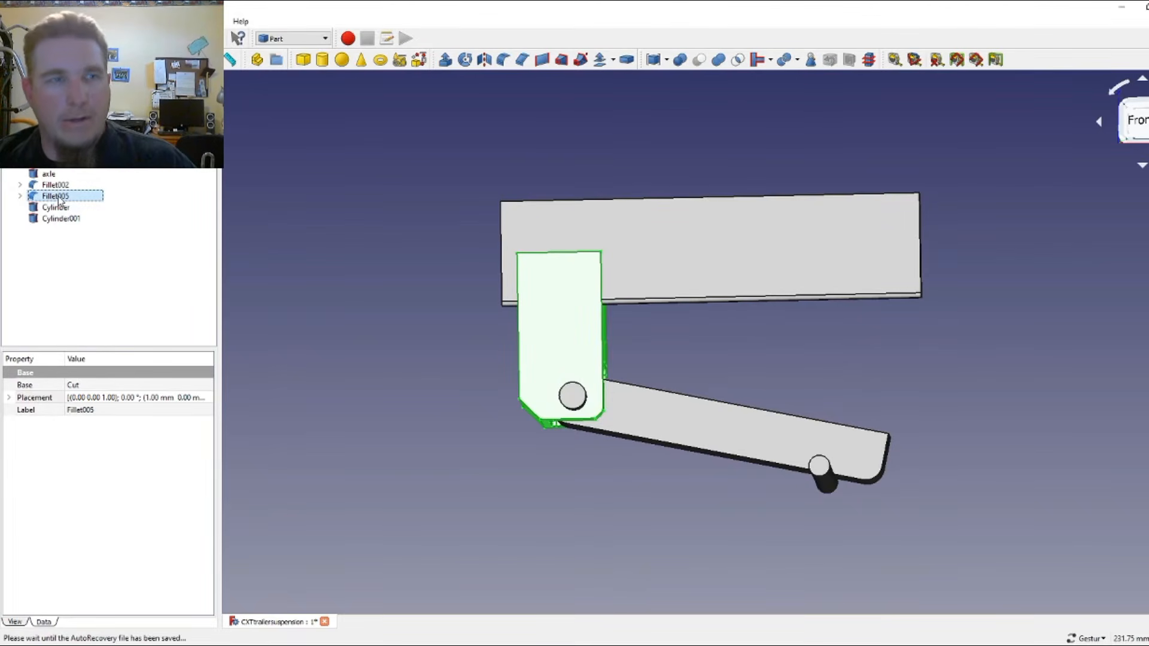
ctrl+click(60, 208)
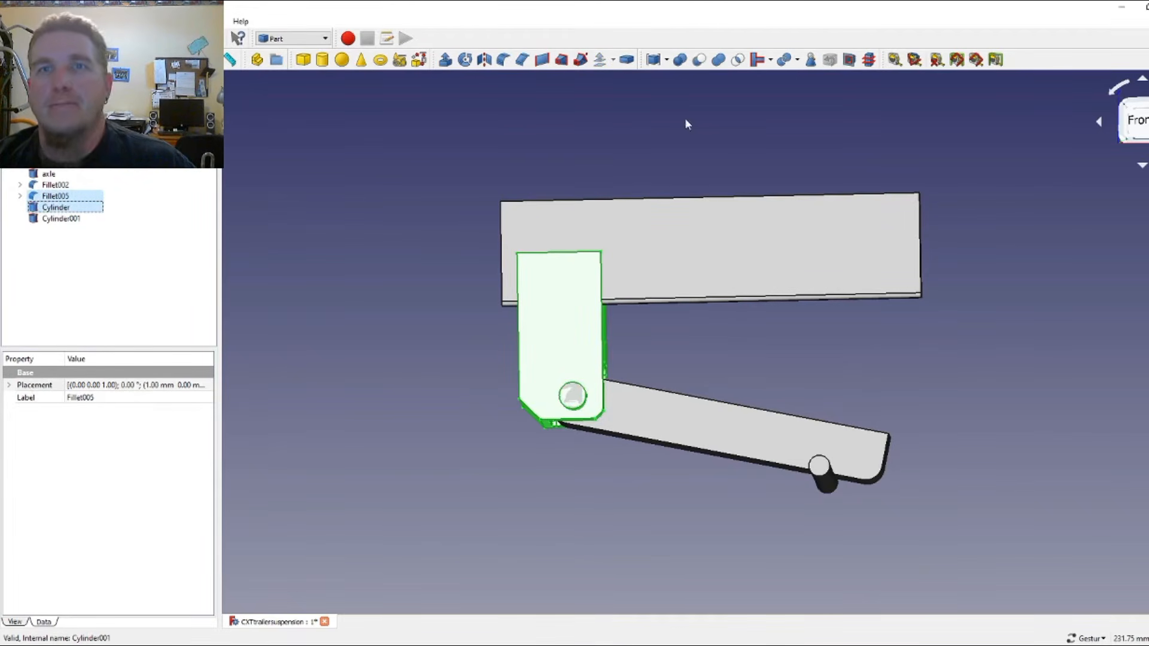
click(699, 61)
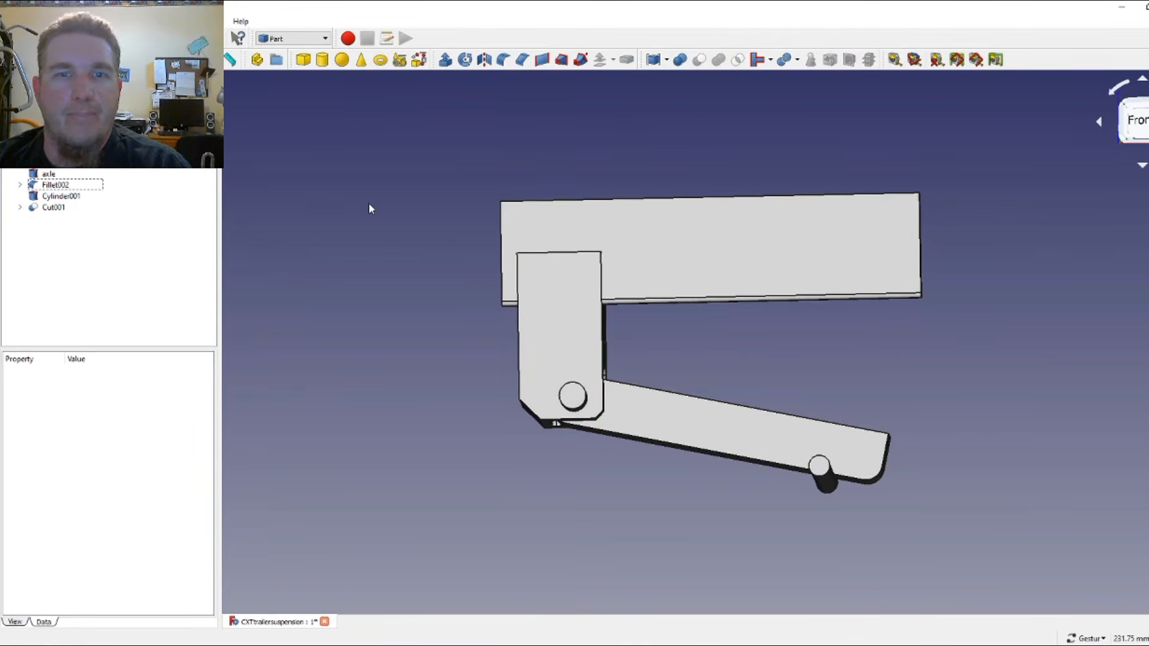
- Hide the copied pivot cylinder, inspect the bracket's hole from several sides, and show the cylinder again in the front view
click(60, 197)
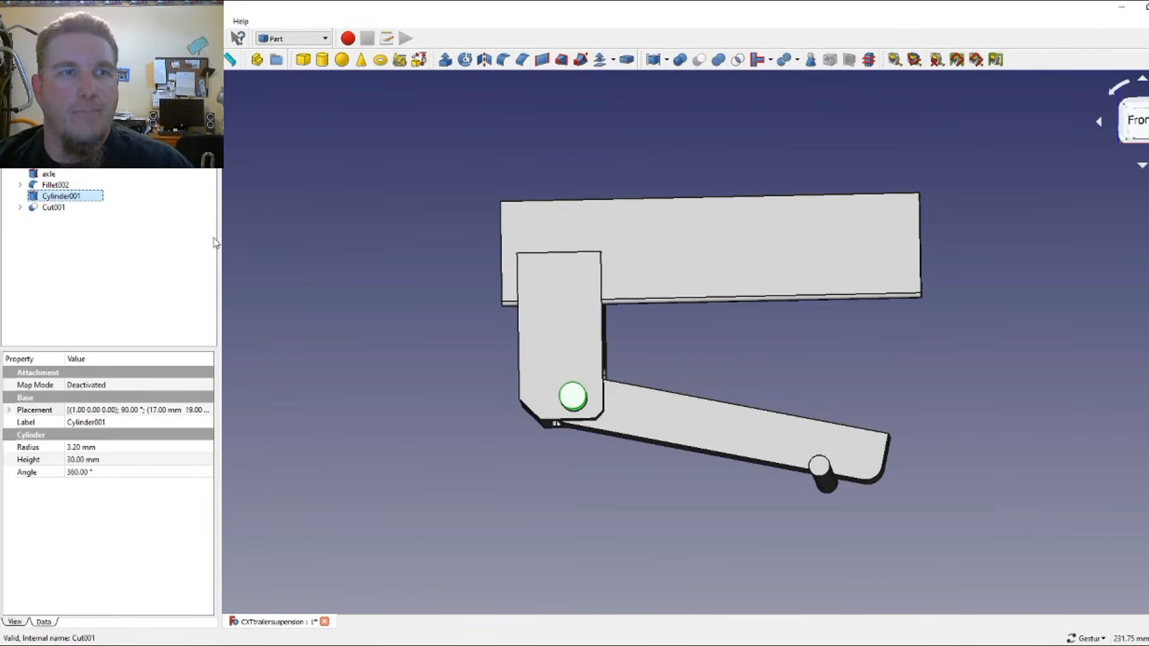
key(space)
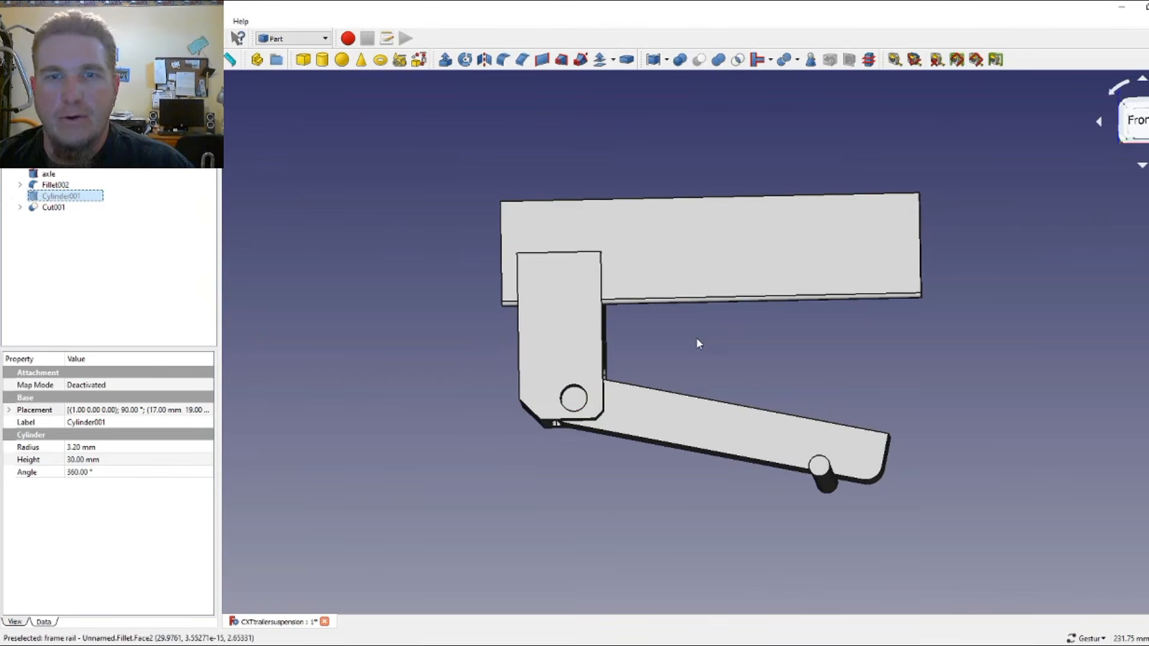
drag(696, 338, 395, 264)
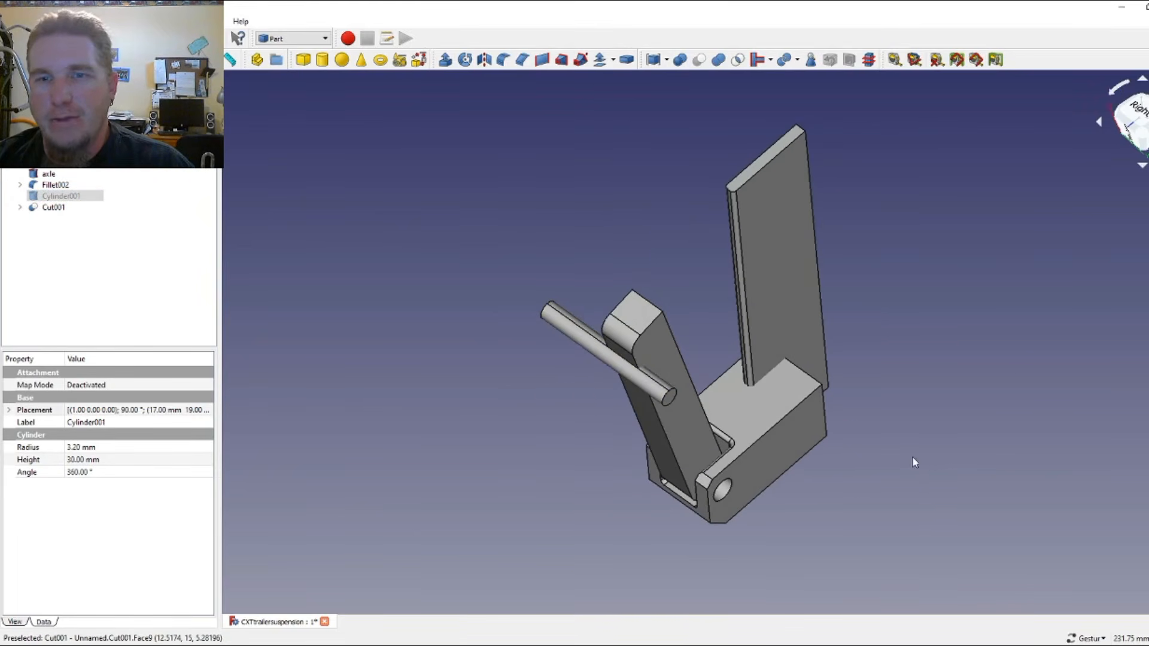
drag(913, 457, 762, 390)
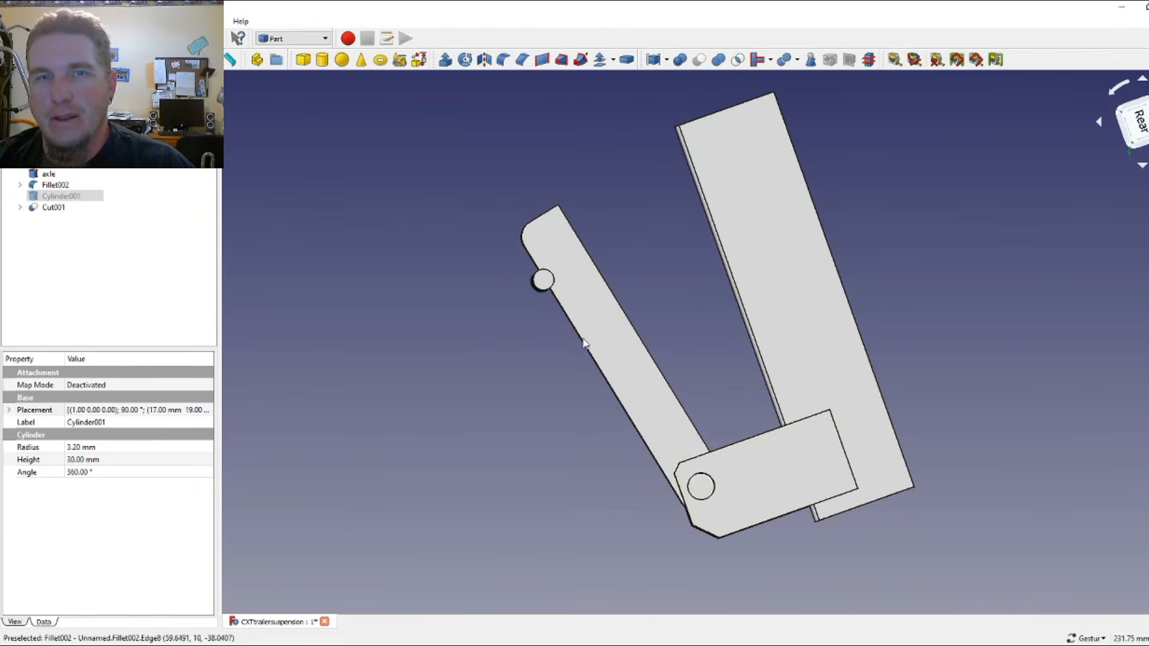
drag(394, 153, 810, 372)
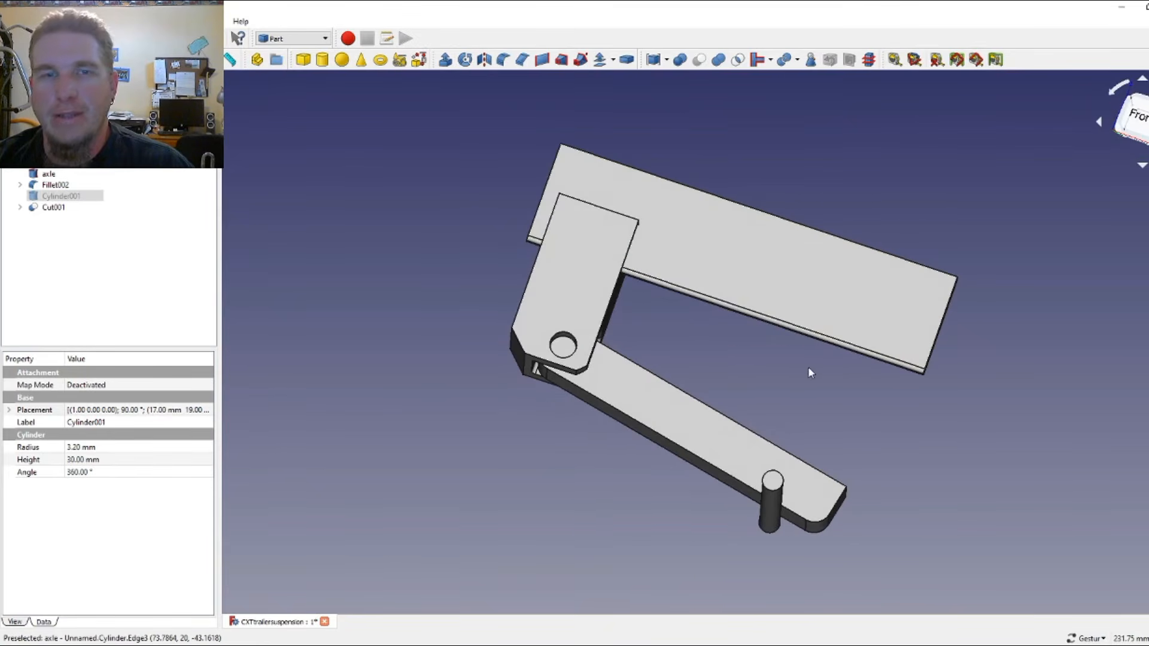
click(1140, 125)
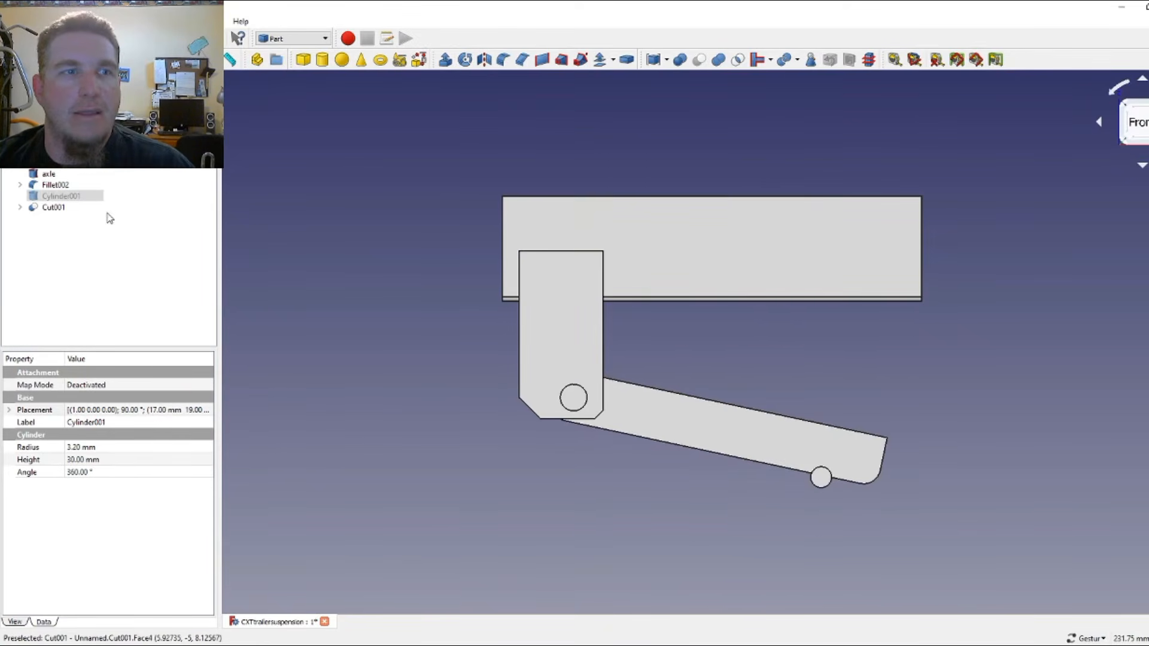
key(space)
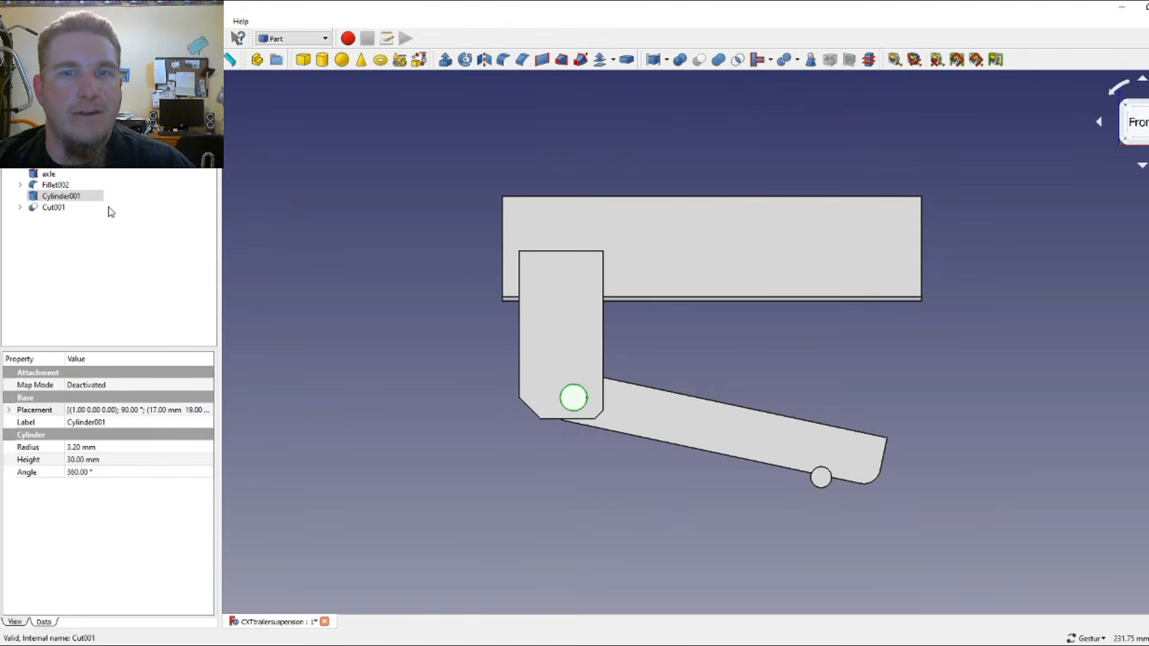
- Cut the copied pivot cylinder out of the suspension arm (Fillet002) to make its pivot hole
key(Up)
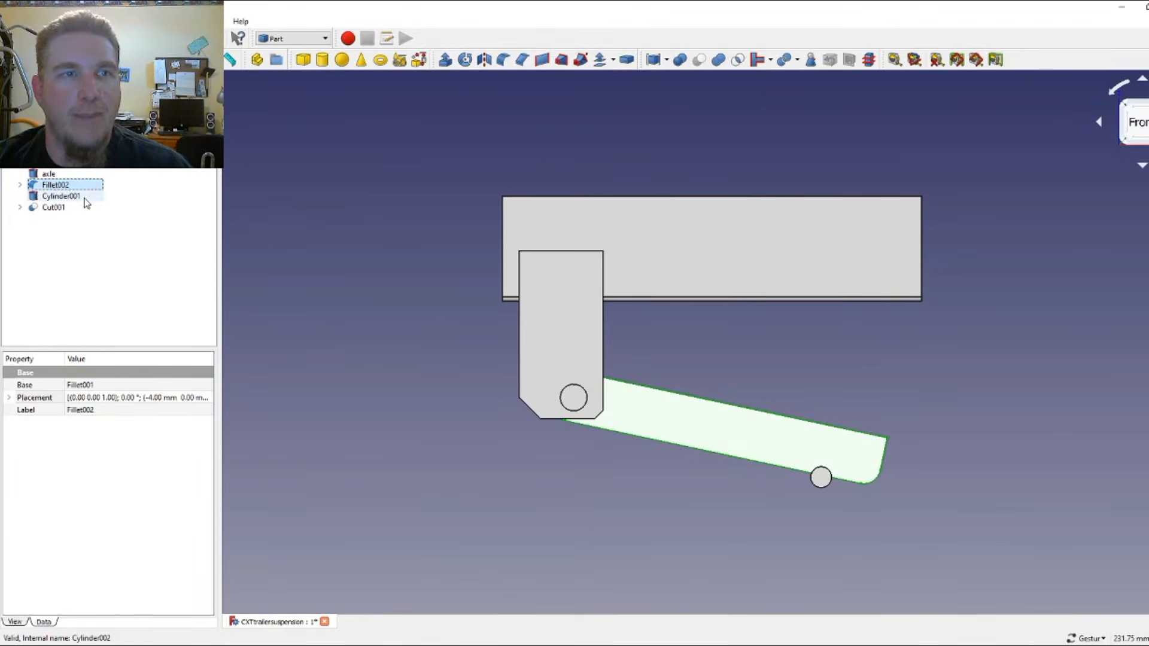
ctrl+click(86, 202)
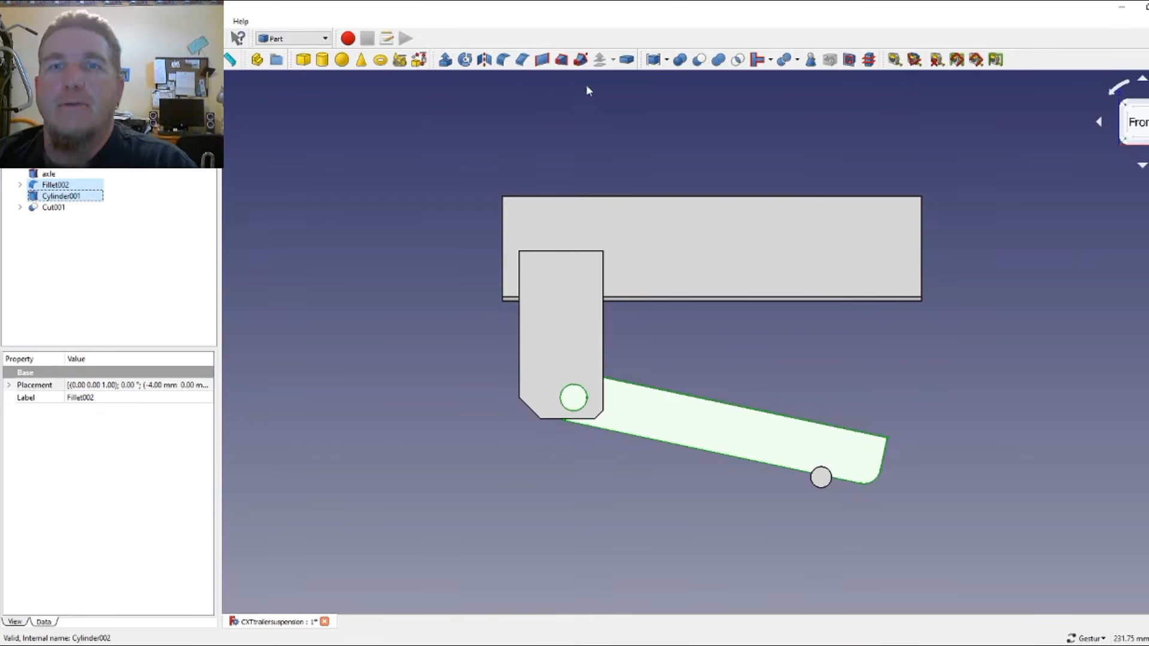
click(699, 60)
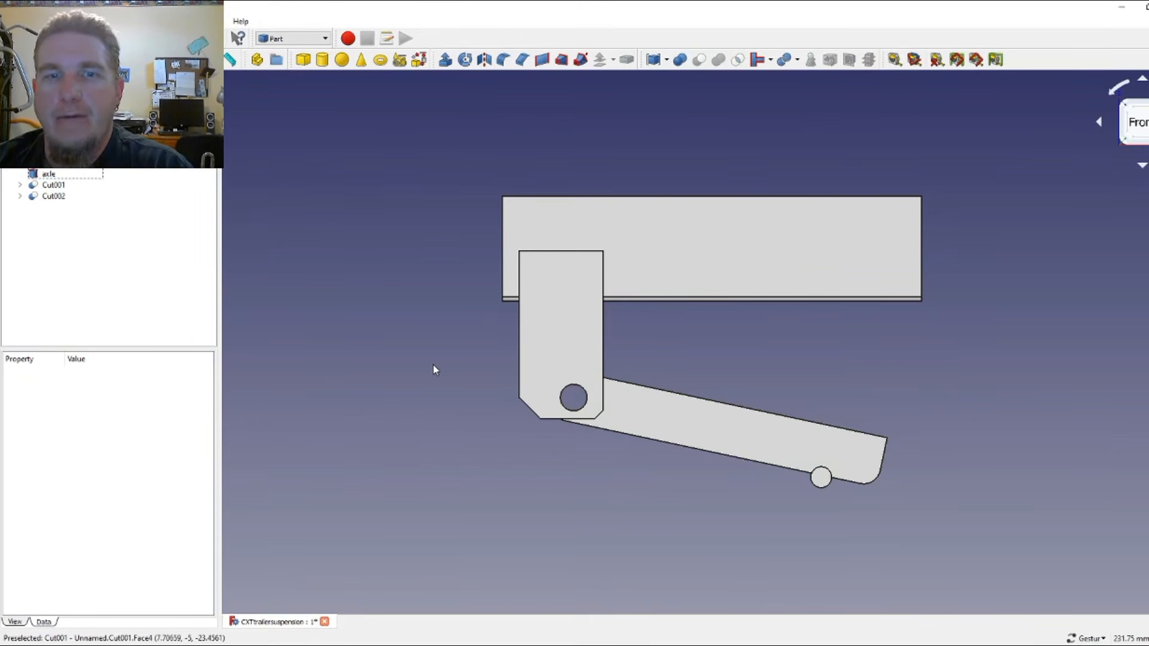
- Duplicate the axle in place by copying and pasting it
drag(433, 370, 468, 335)
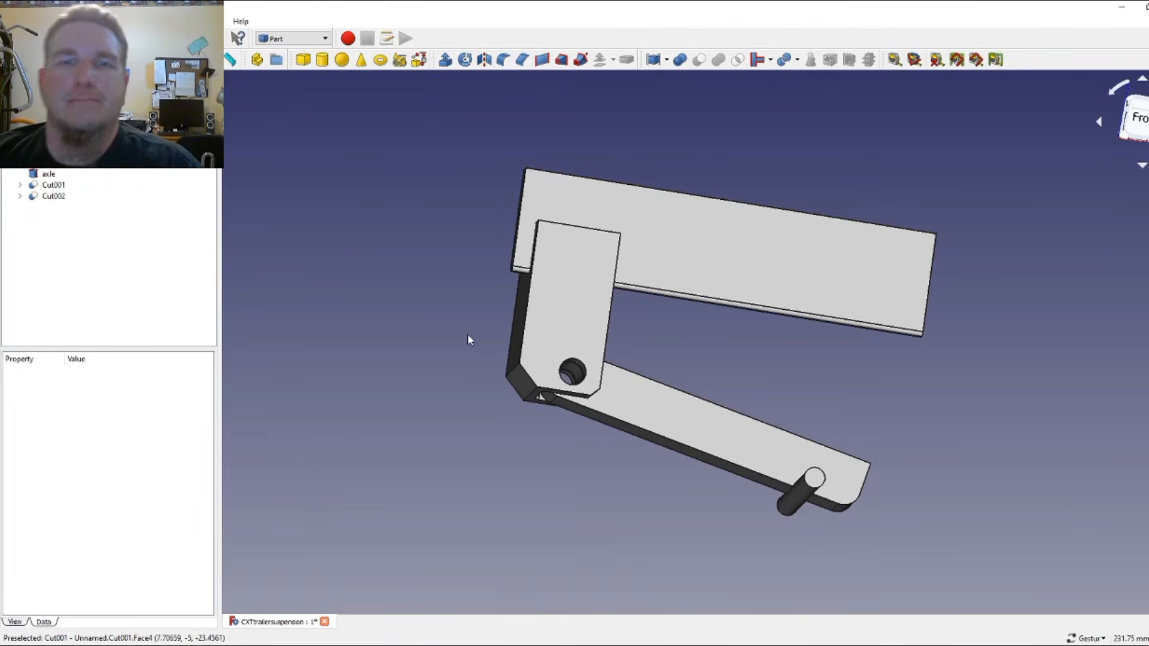
click(1139, 118)
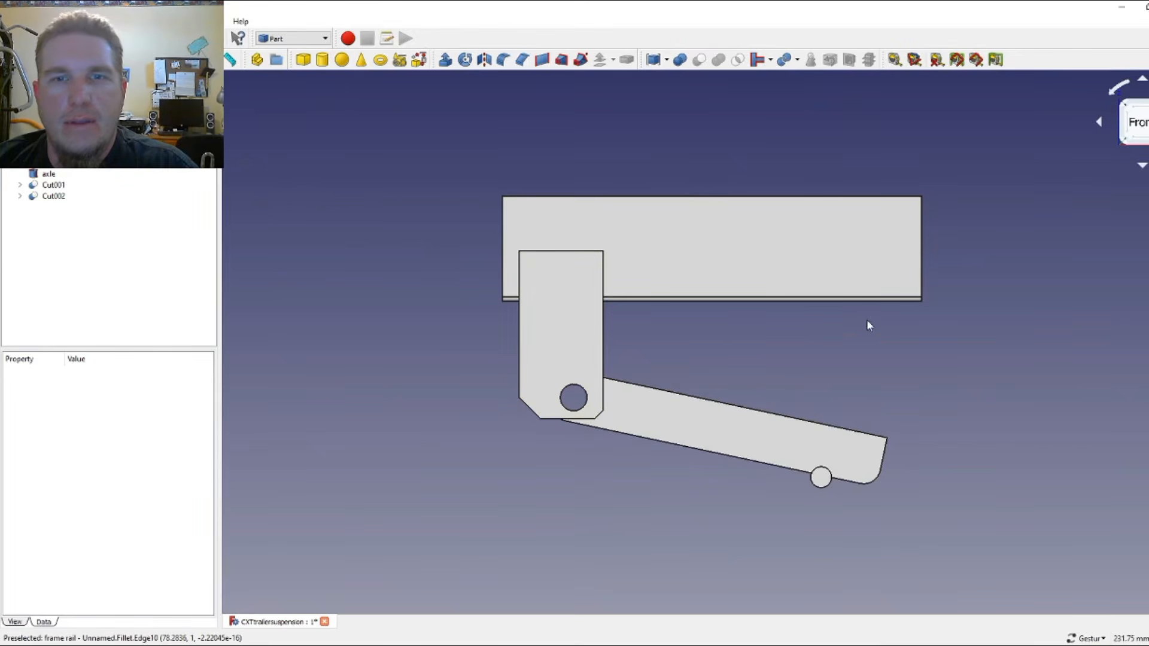
mouse_move(866, 320)
mouse_down()
mouse_move(871, 328)
mouse_move(575, 338)
mouse_move(645, 331)
mouse_up()
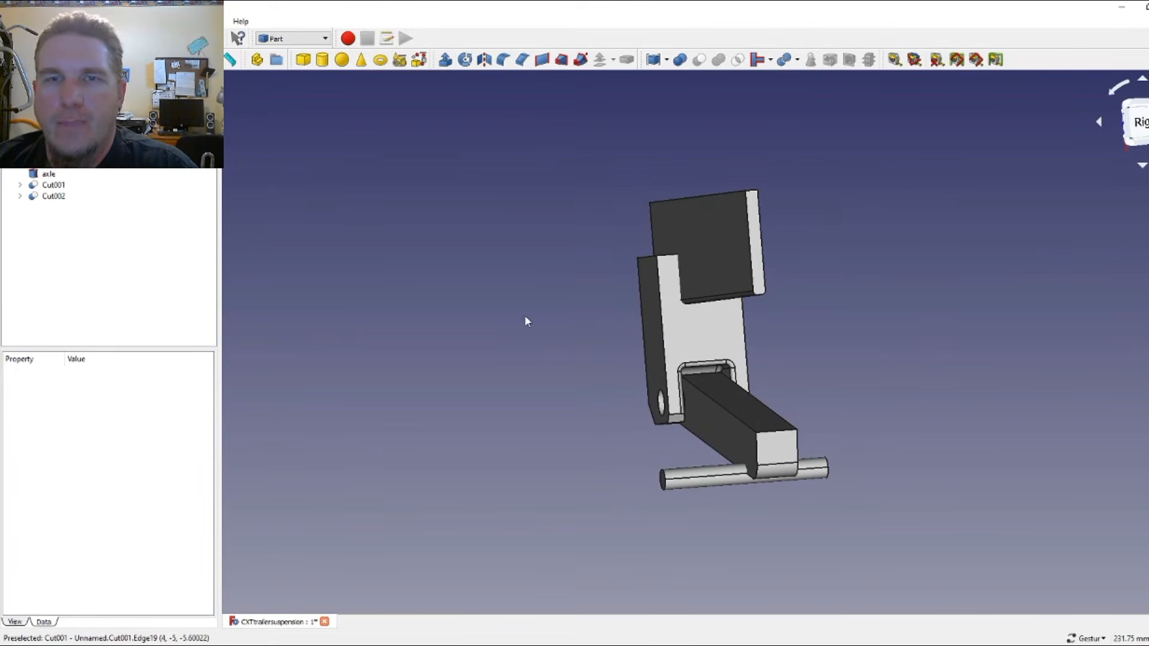
drag(593, 231, 914, 268)
click(1140, 144)
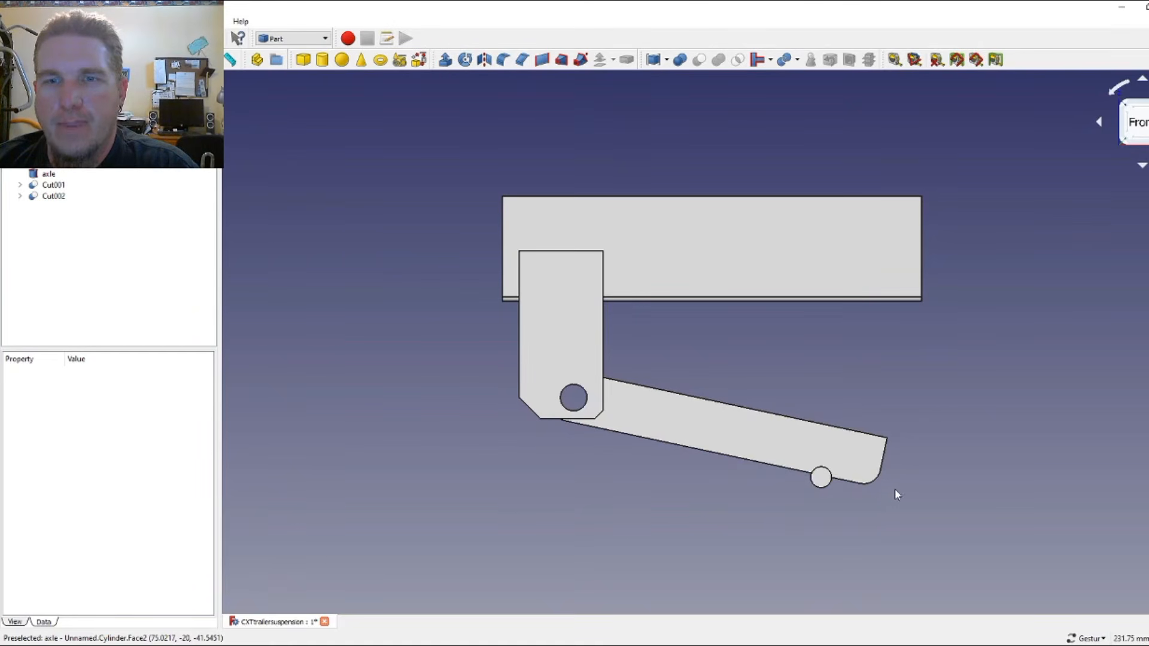
click(51, 175)
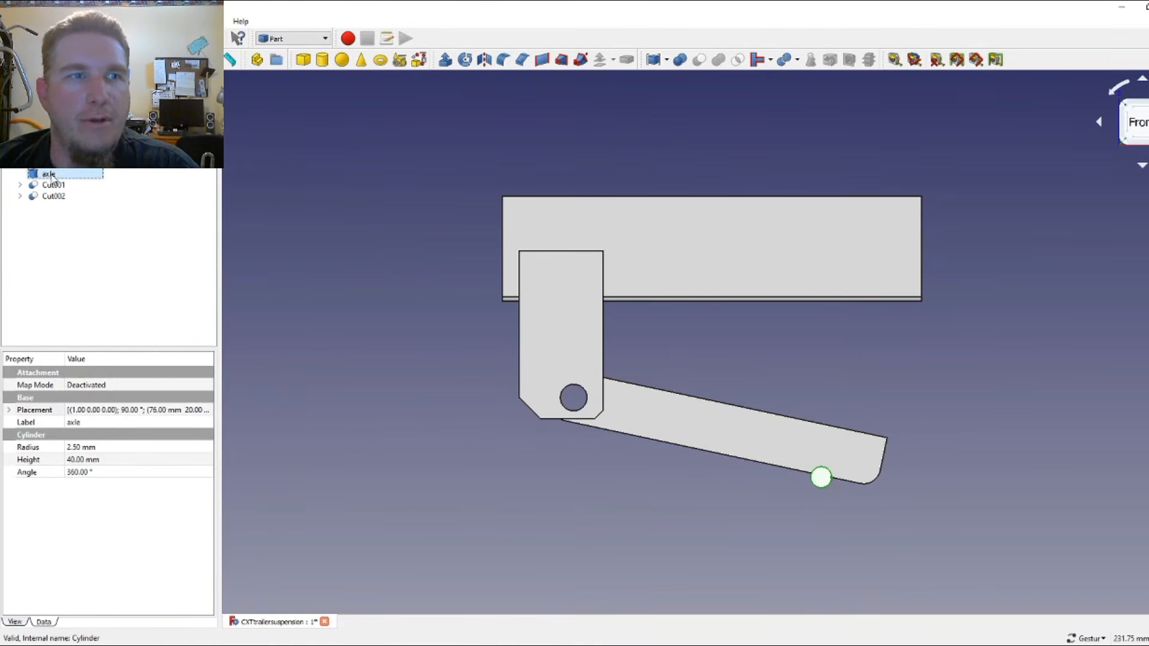
right_click(52, 176)
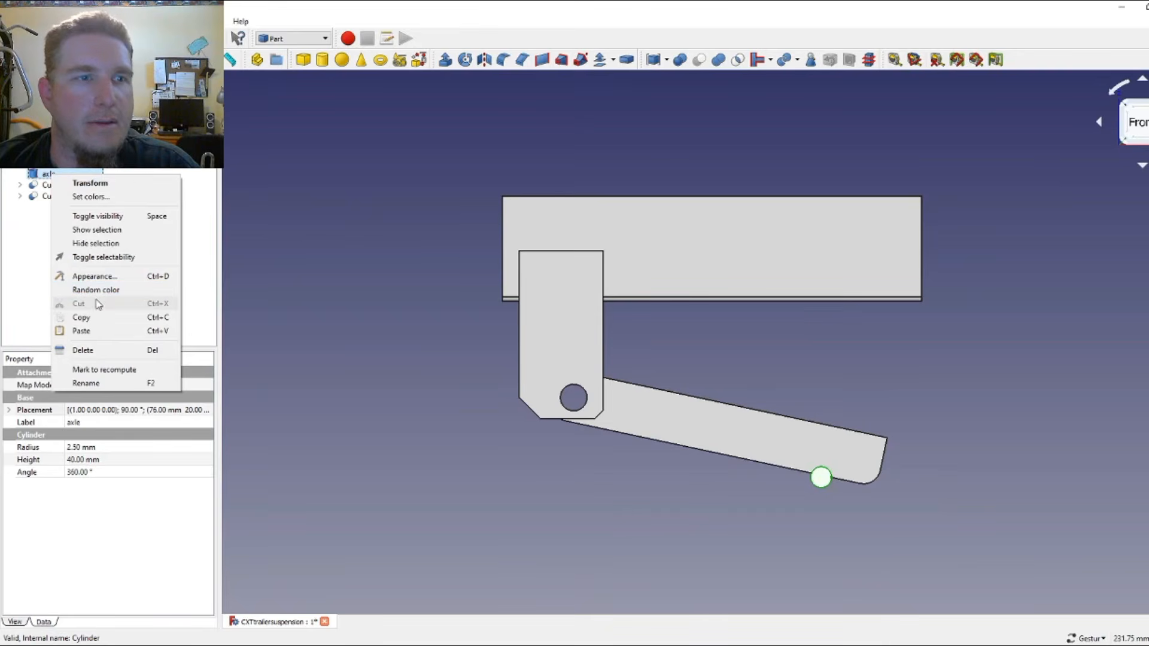
click(100, 324)
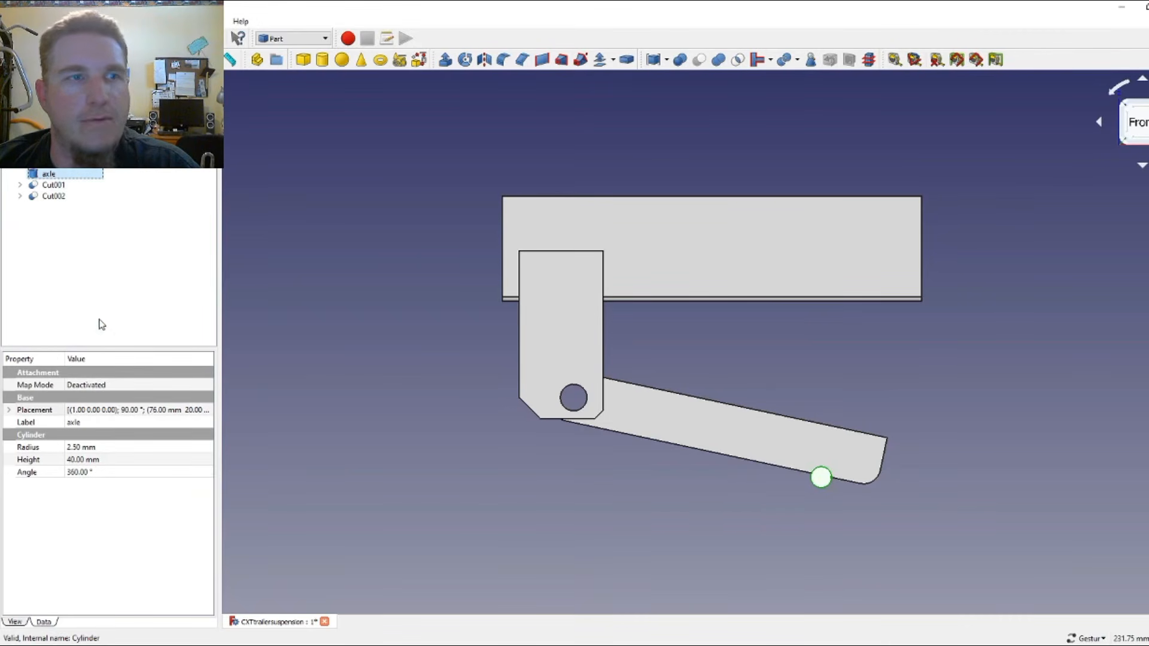
right_click(68, 177)
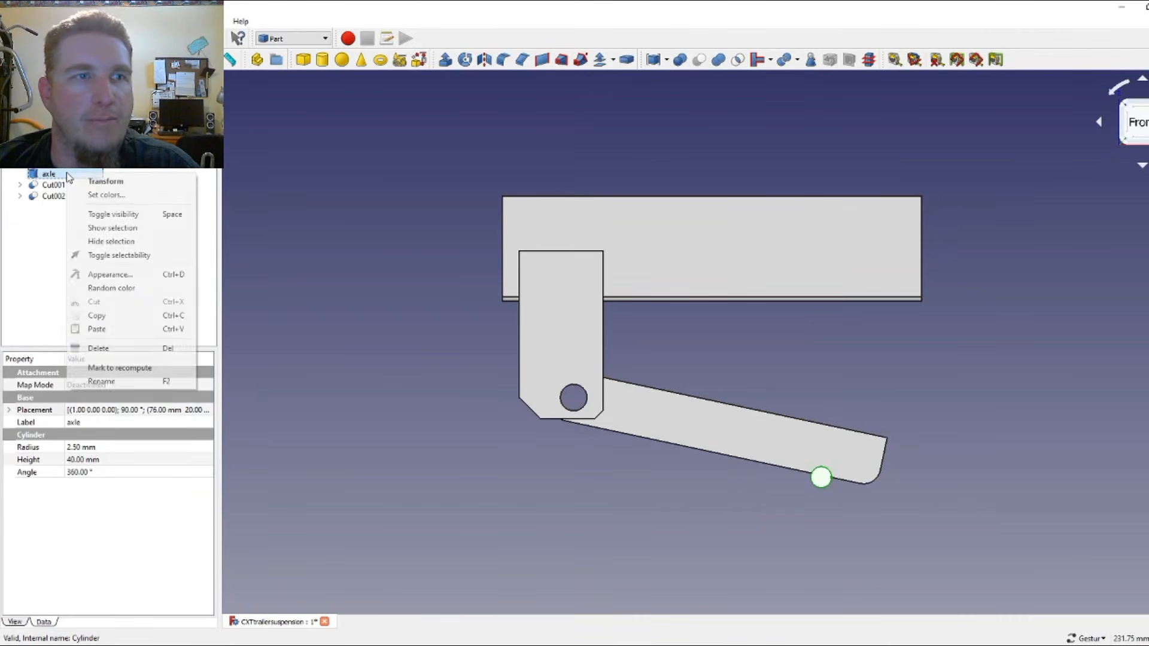
click(108, 329)
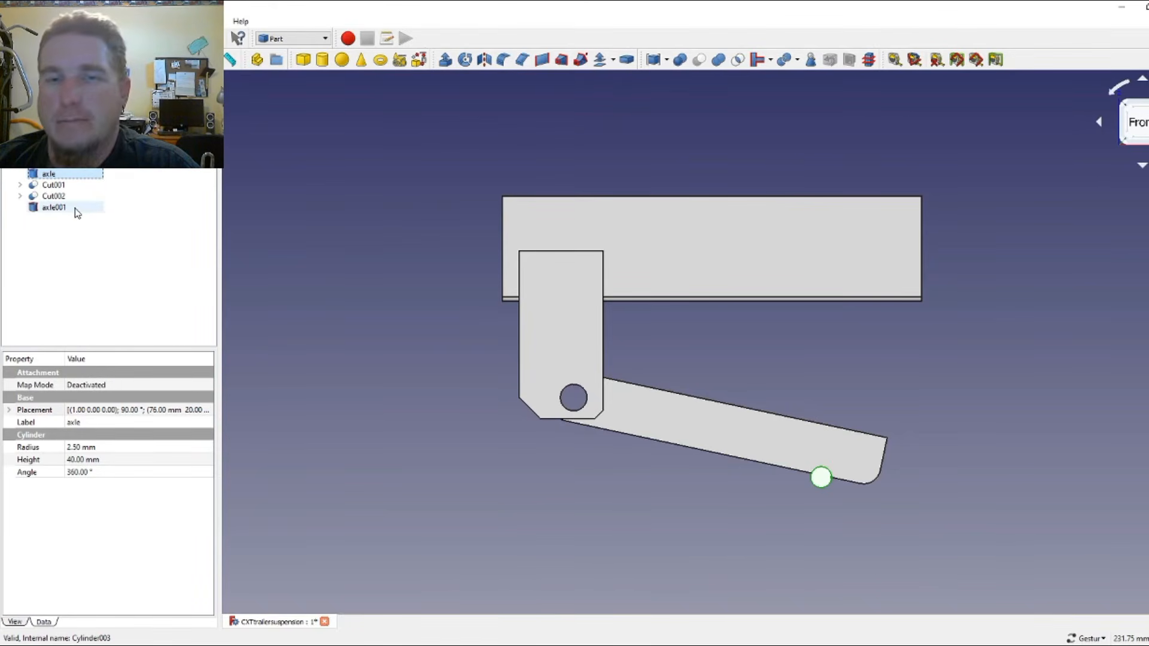
- Add a new cylinder primitive to the suspension model
click(323, 62)
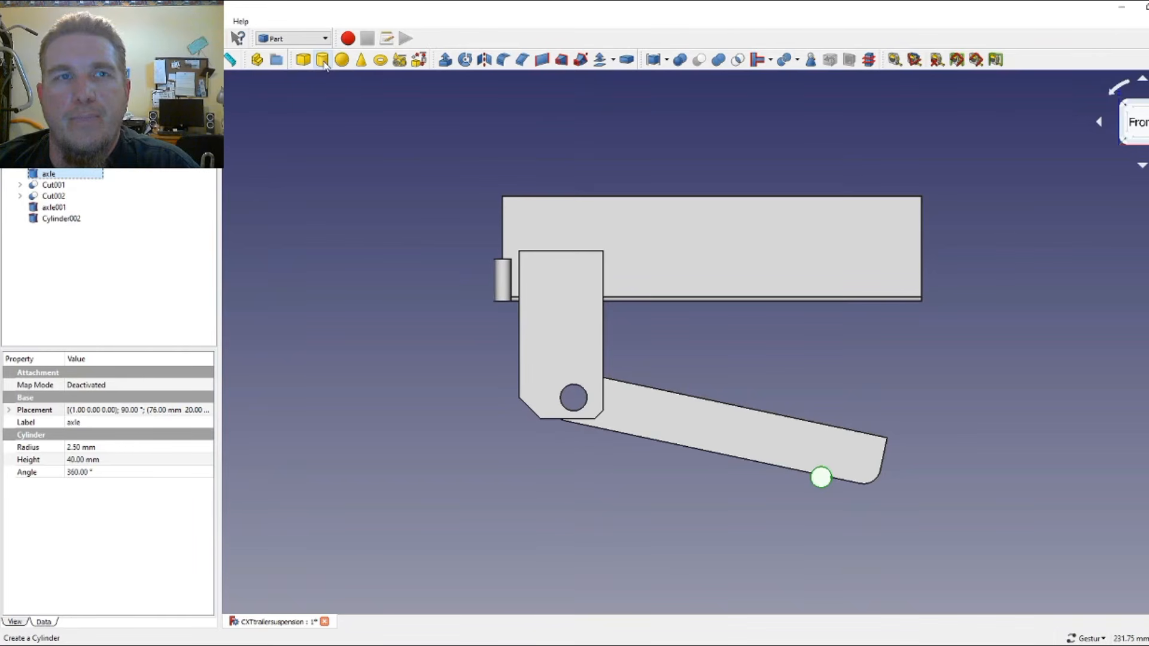
click(84, 447)
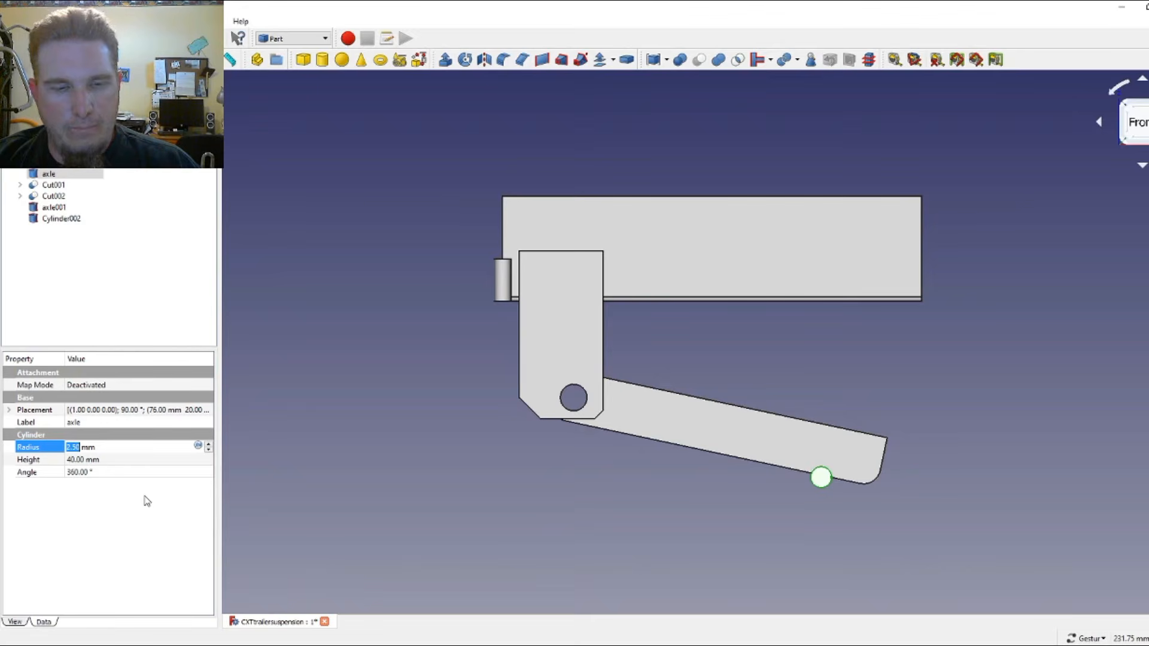
text(4)
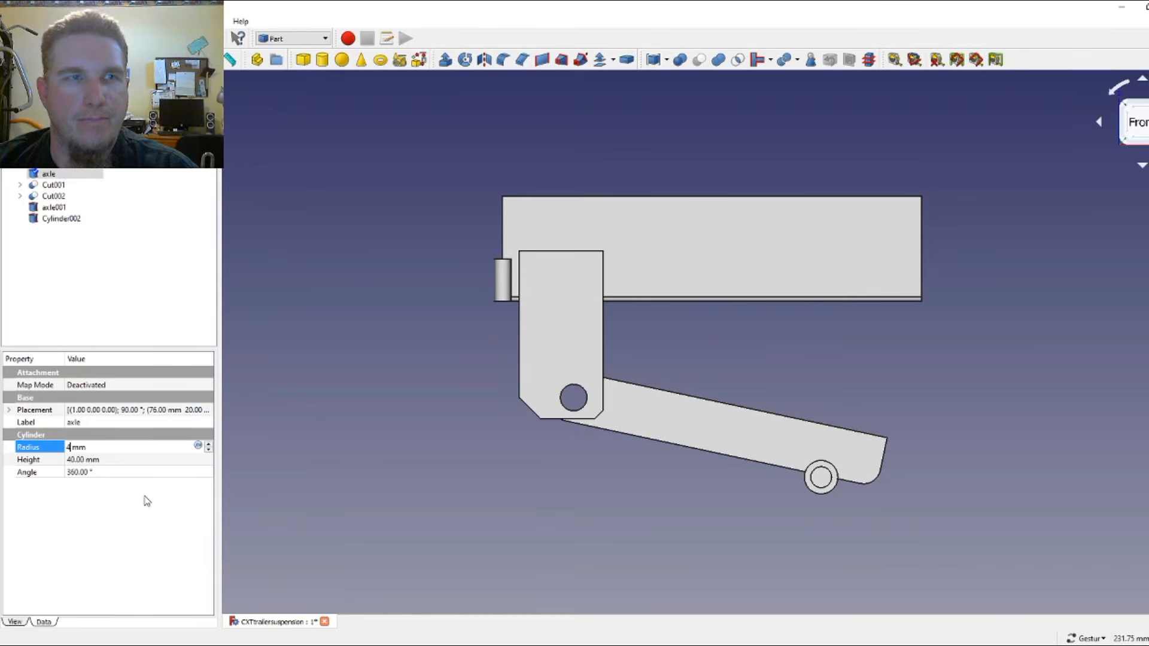
click(29, 22)
click(36, 35)
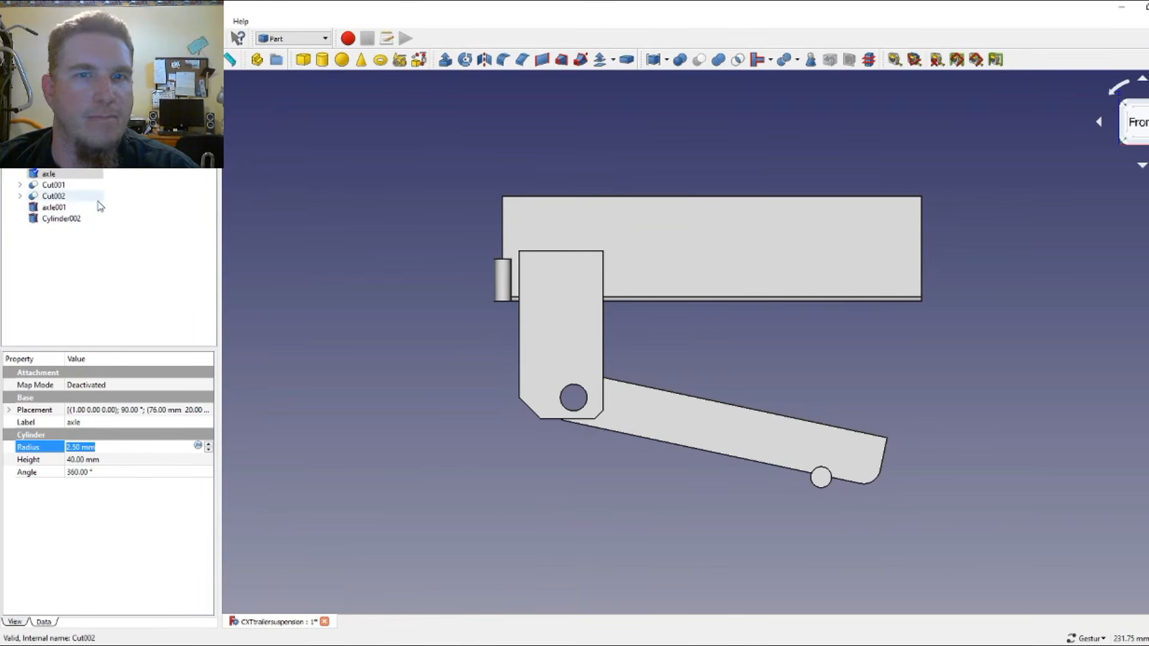
- Set the new cylinder's radius to 4 mm and its height to 20 mm
click(60, 220)
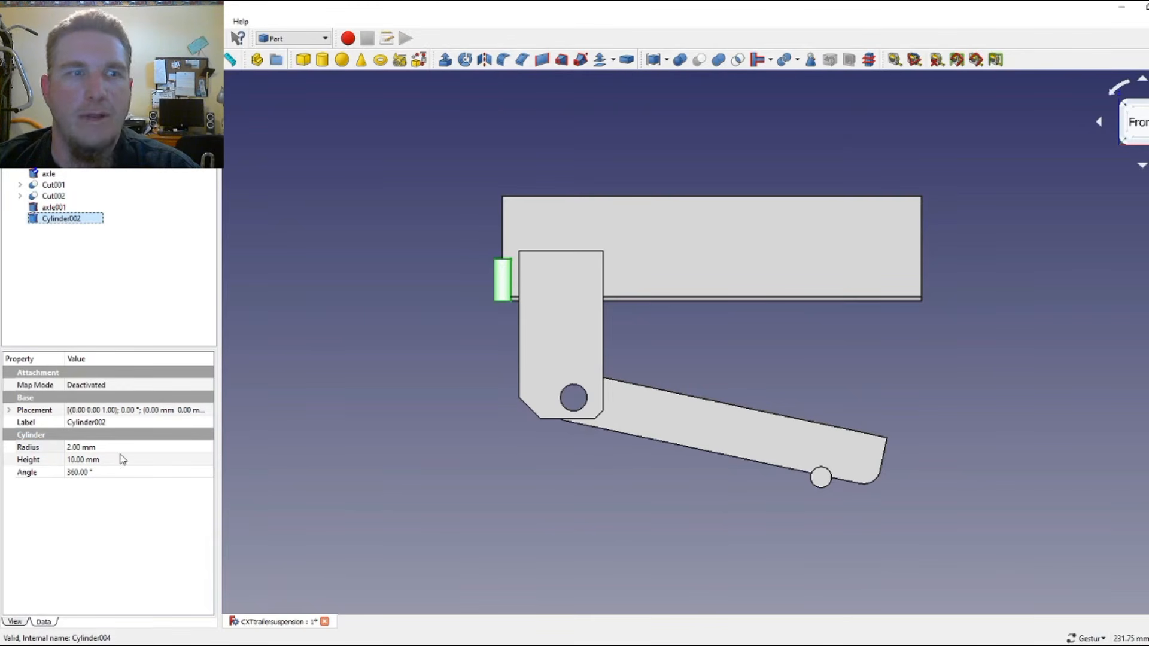
click(72, 447)
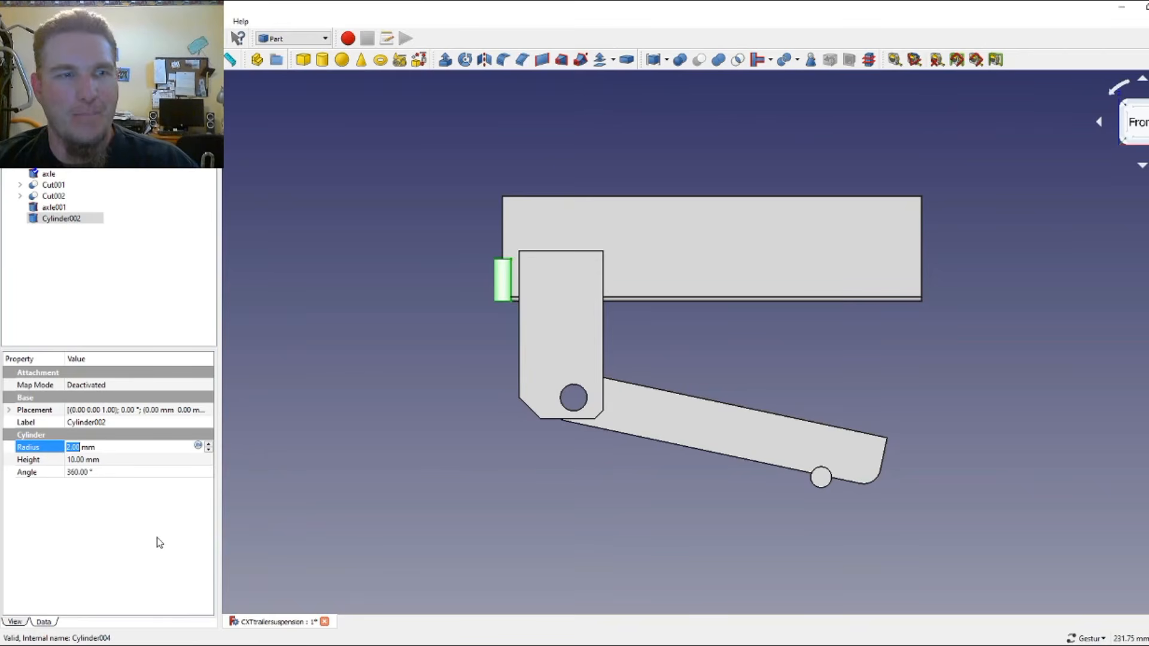
text(4)
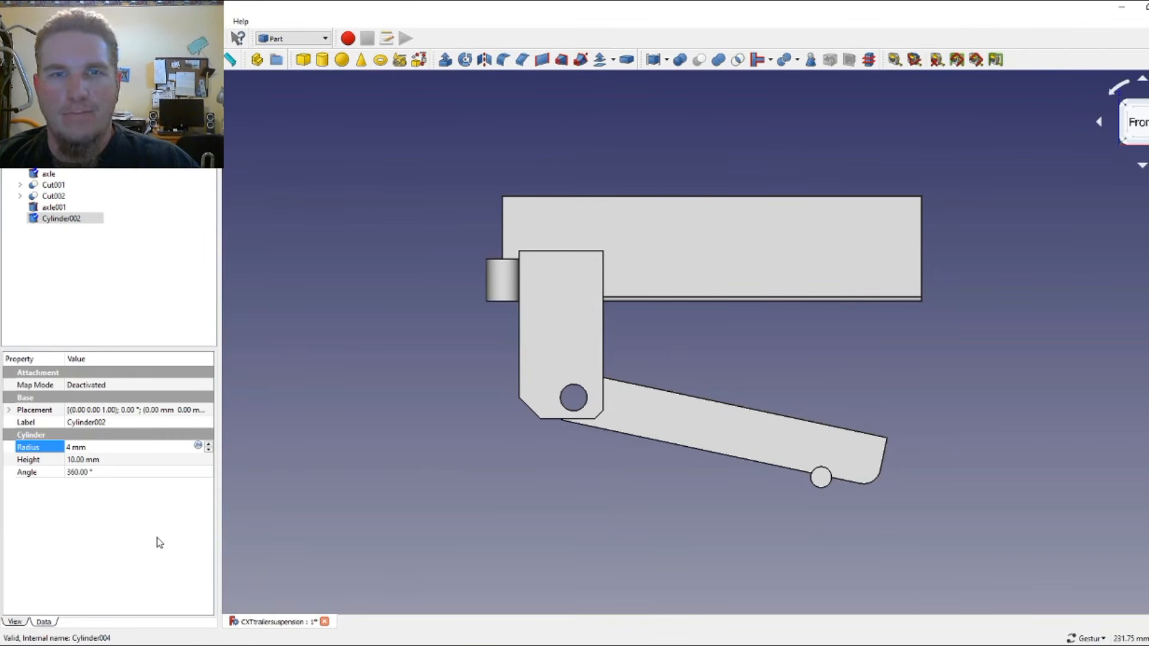
click(77, 461)
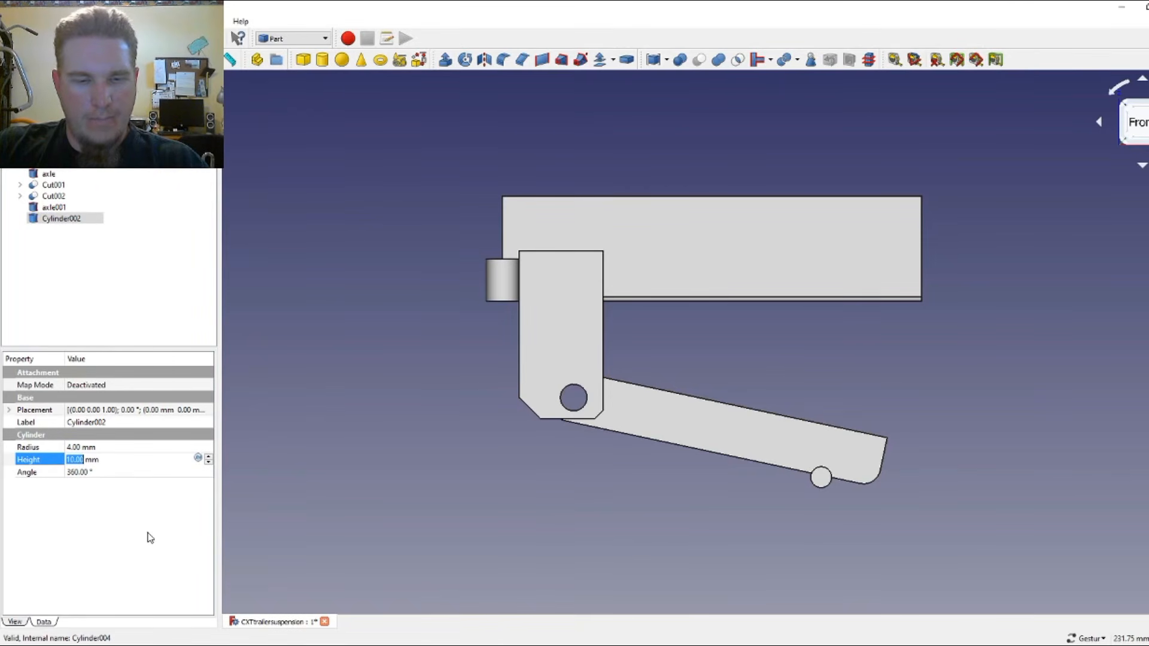
text(20)
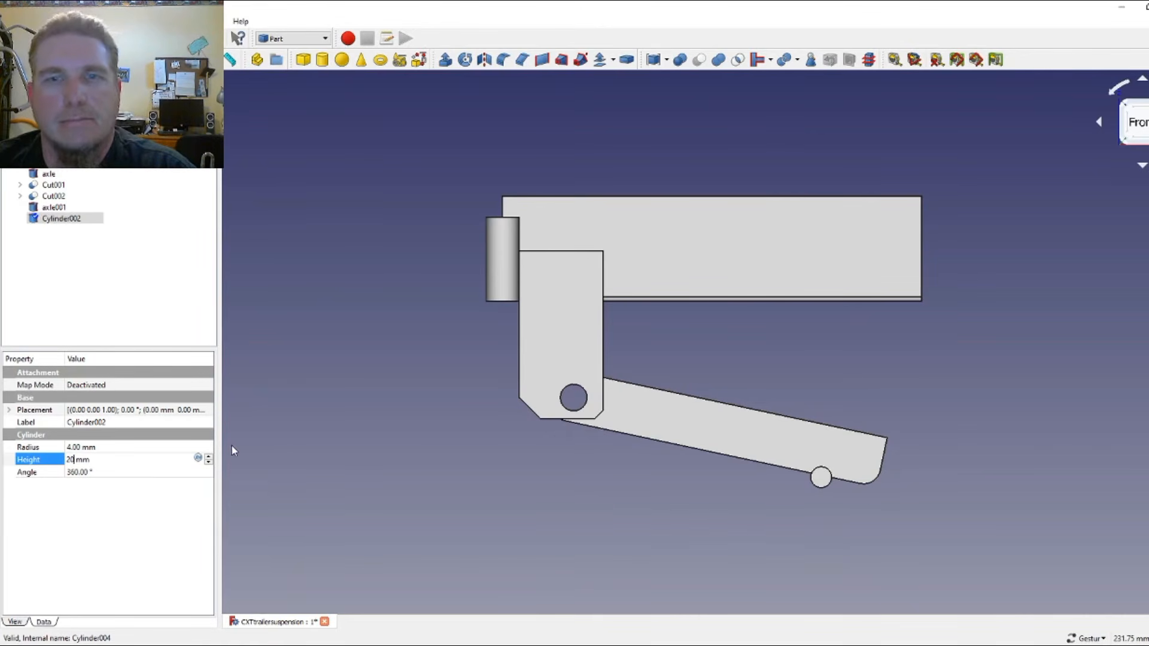
click(209, 412)
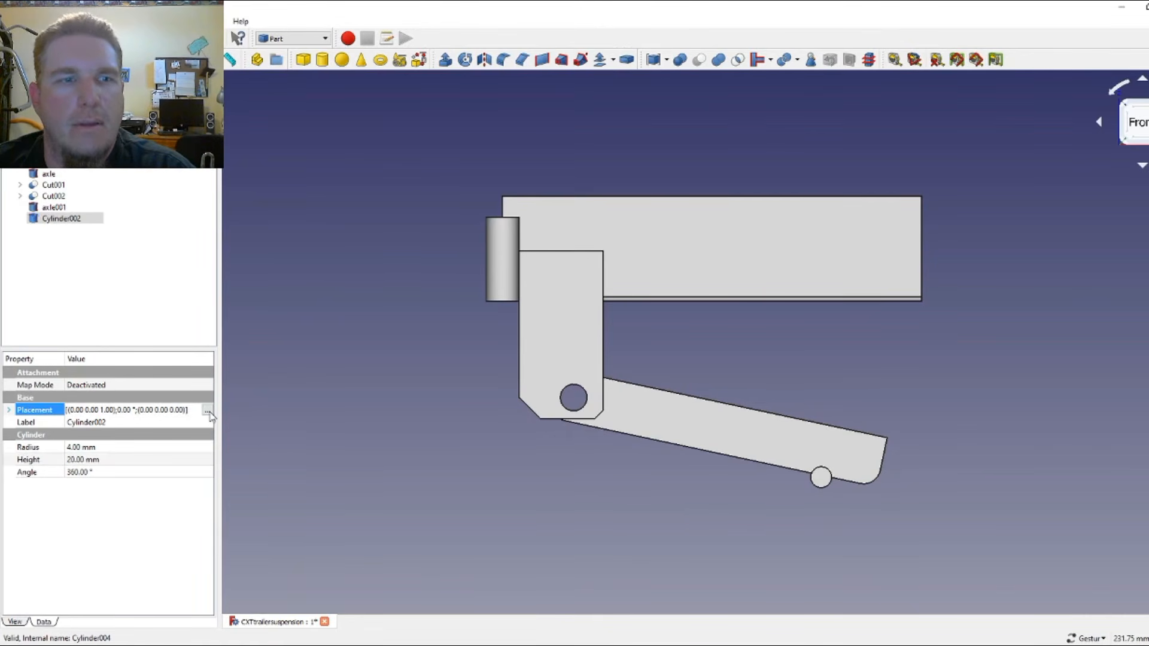
click(209, 412)
click(58, 402)
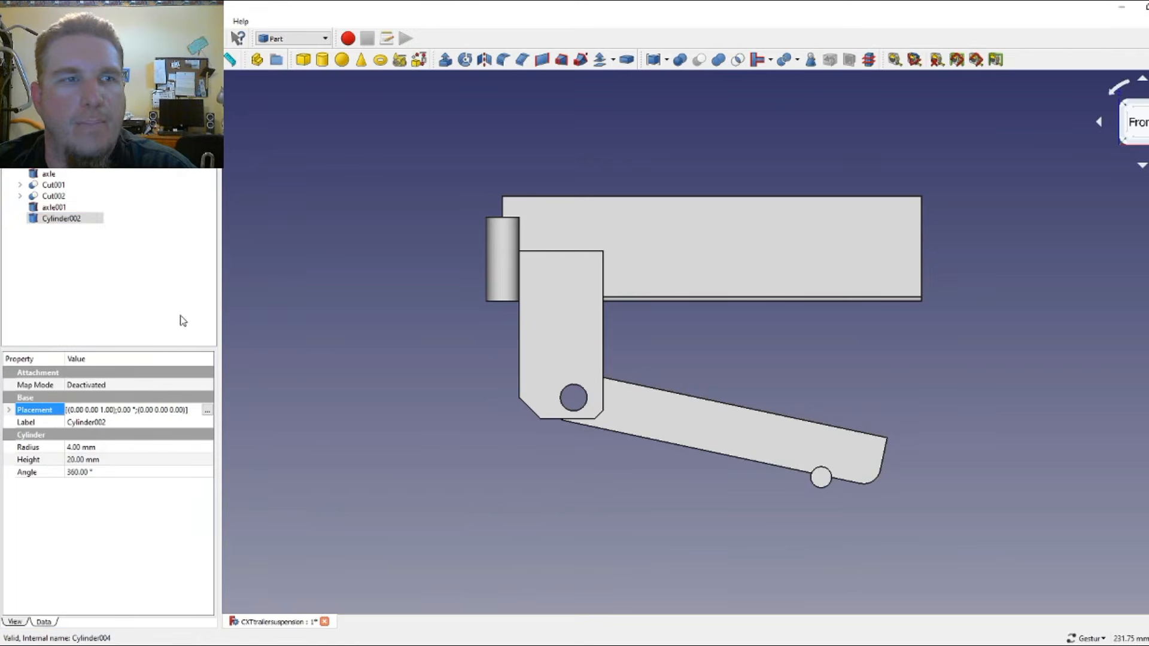
- Transform the new cylinder by rotating it 90° about the X axis and moving it 76 mm along X
right_click(80, 222)
click(94, 225)
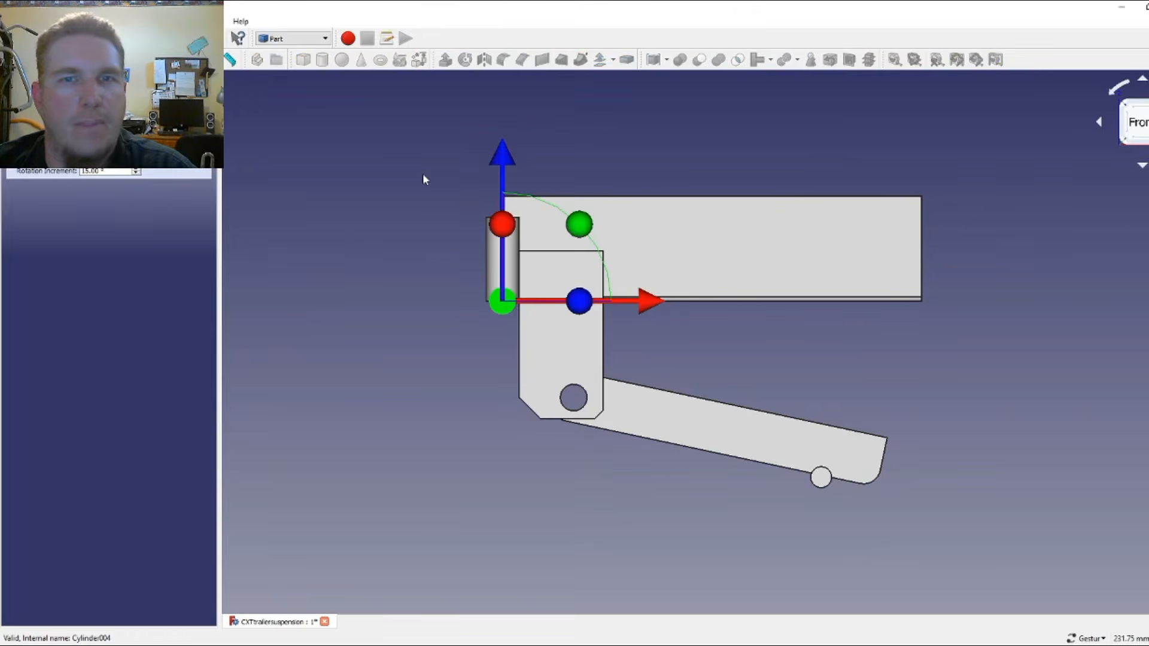
drag(423, 174, 694, 366)
drag(935, 361, 716, 282)
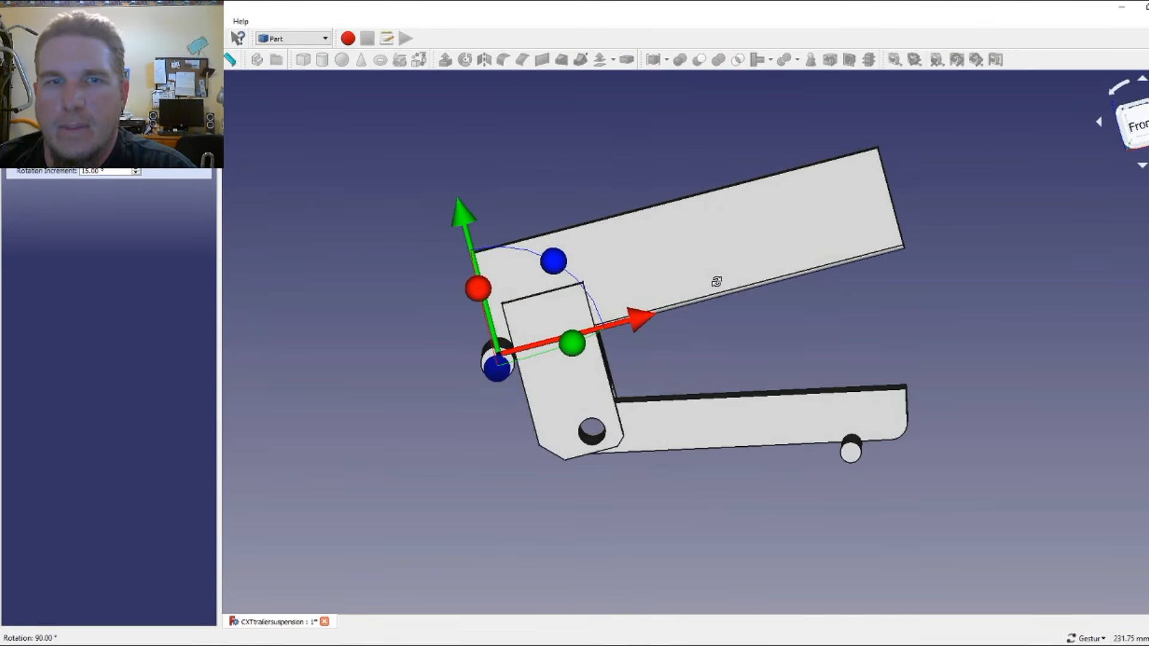
drag(640, 325, 961, 287)
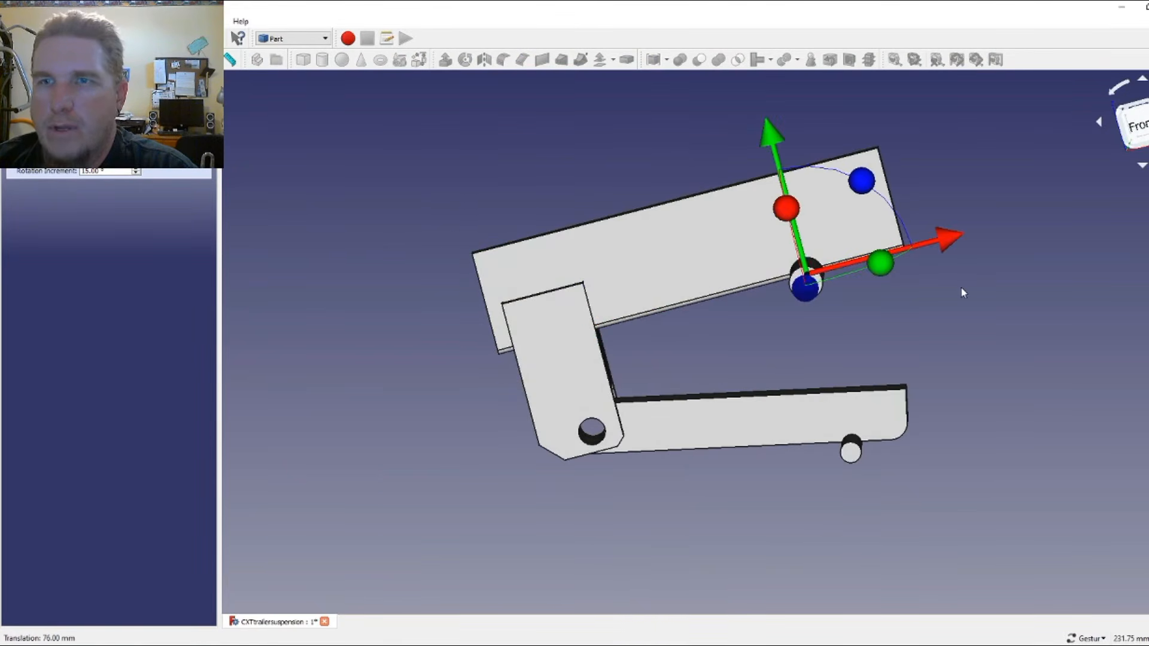
- Lower the cylinder 42 mm so it is concentric with the axle and shift it 13 mm along Y across the arm, then finish the transform
key(1)
drag(820, 150, 829, 336)
key(3)
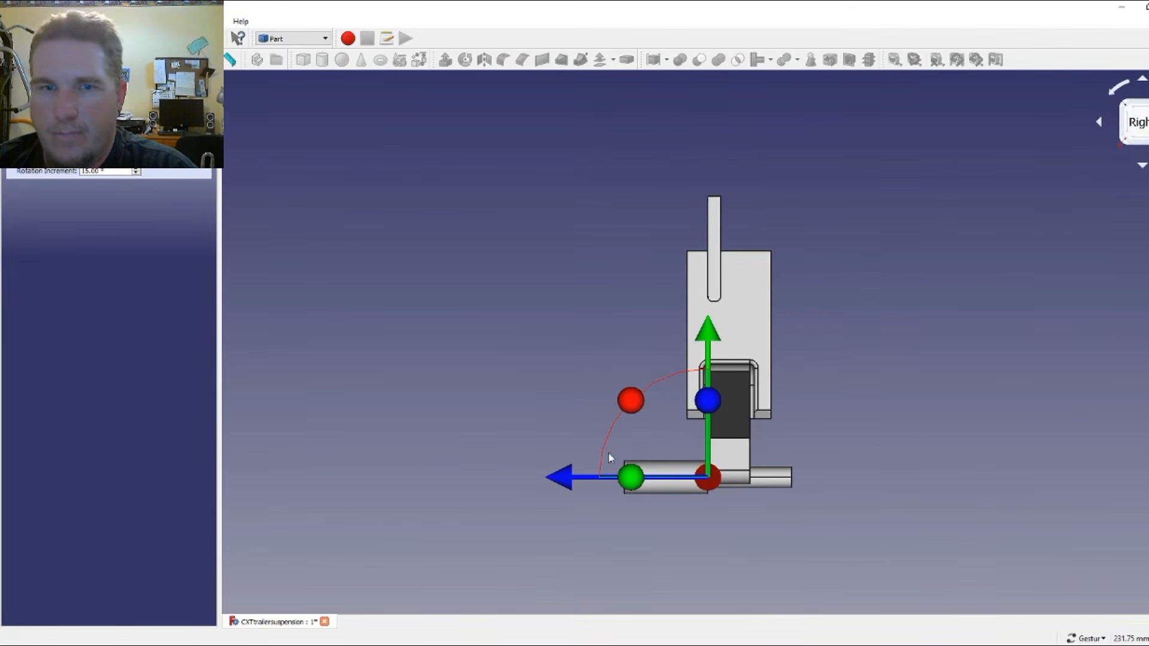
drag(579, 485, 618, 479)
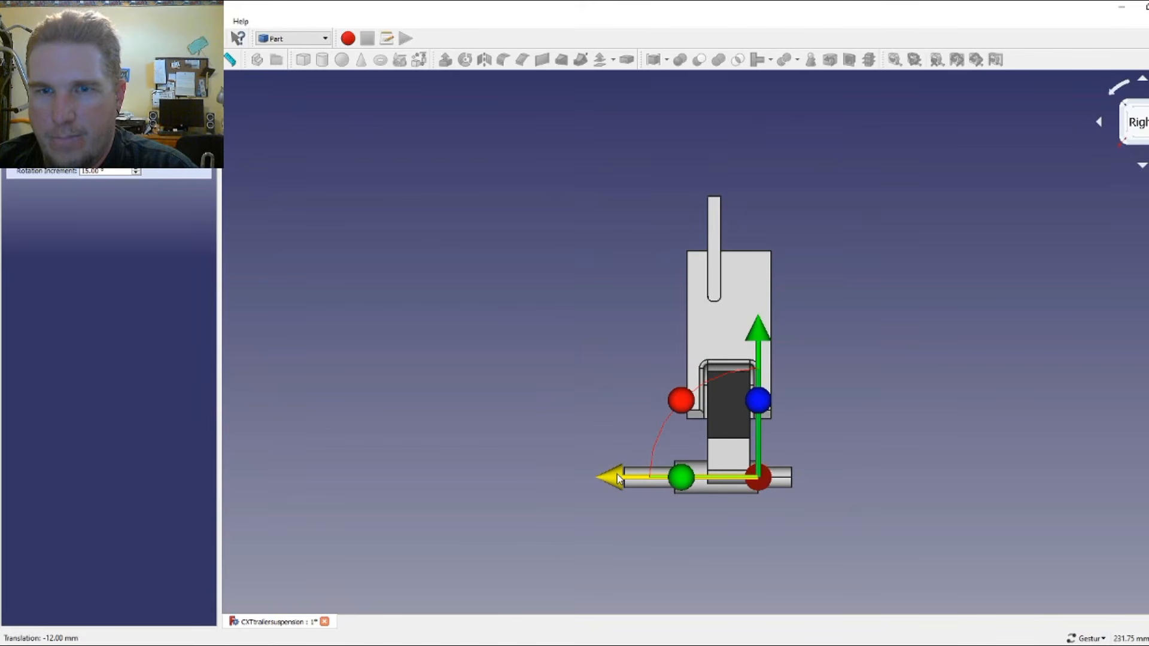
drag(619, 479, 624, 479)
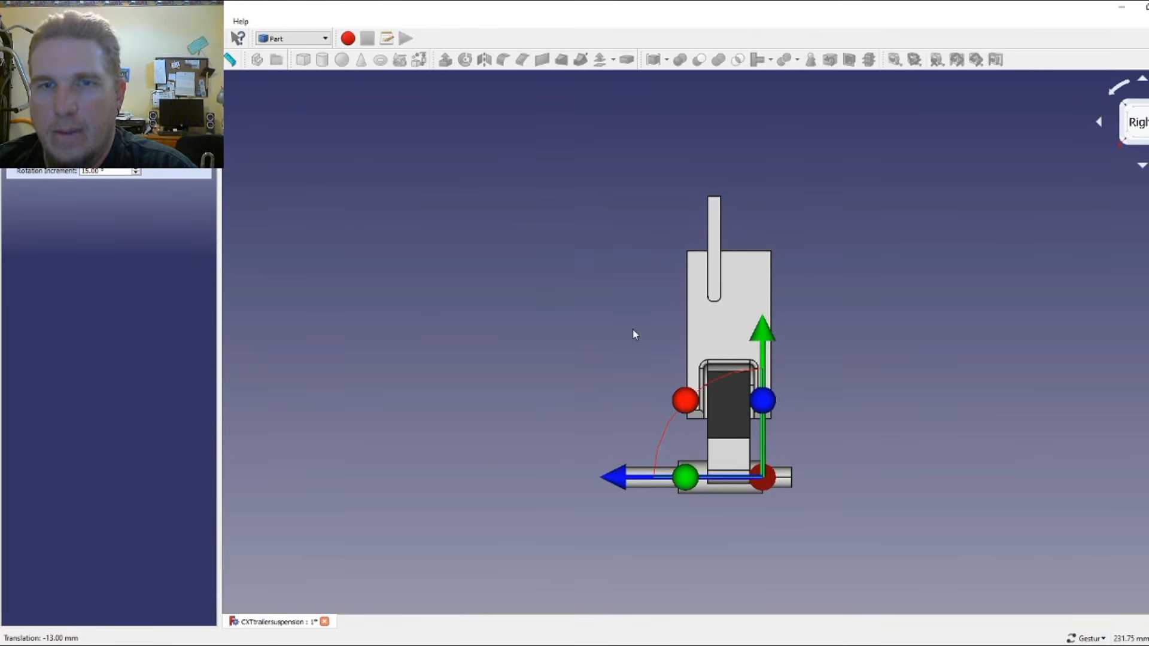
click(365, 302)
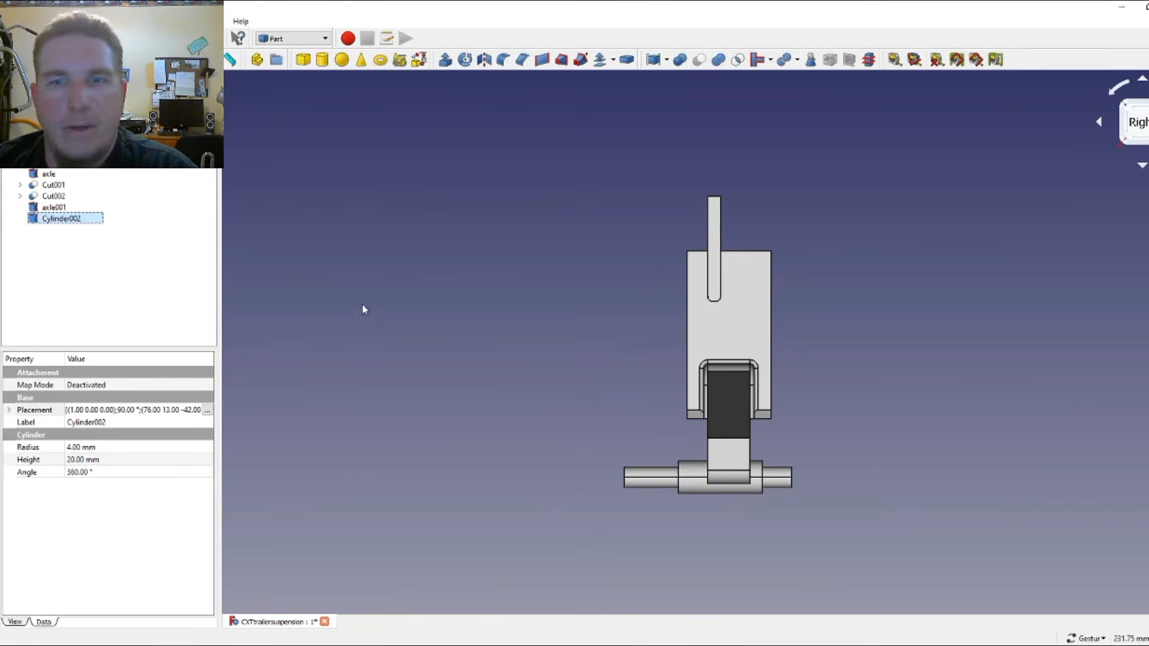
- Add a cube primitive and lower it 38 mm with Transform
drag(381, 315, 648, 341)
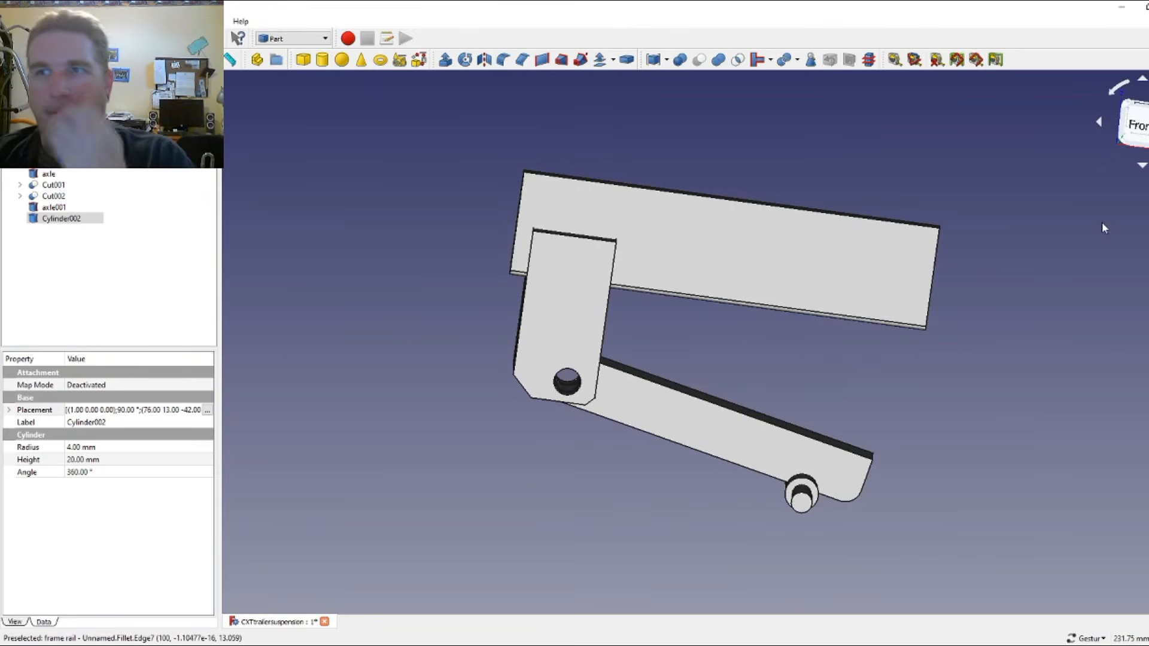
click(1142, 134)
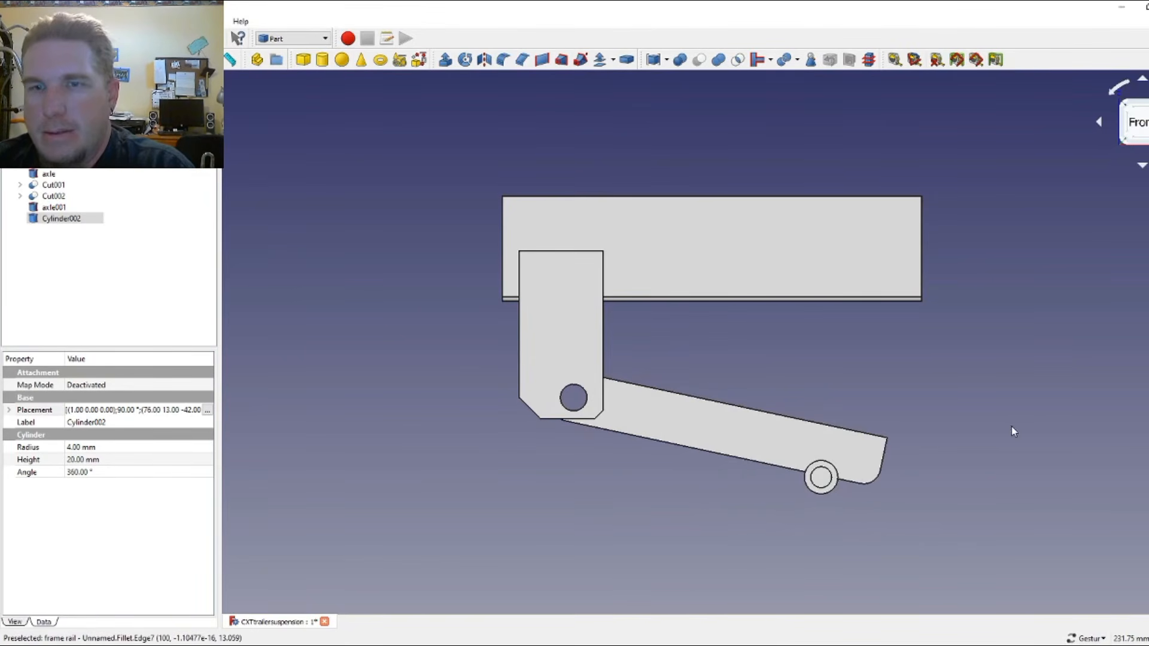
drag(1013, 429, 850, 431)
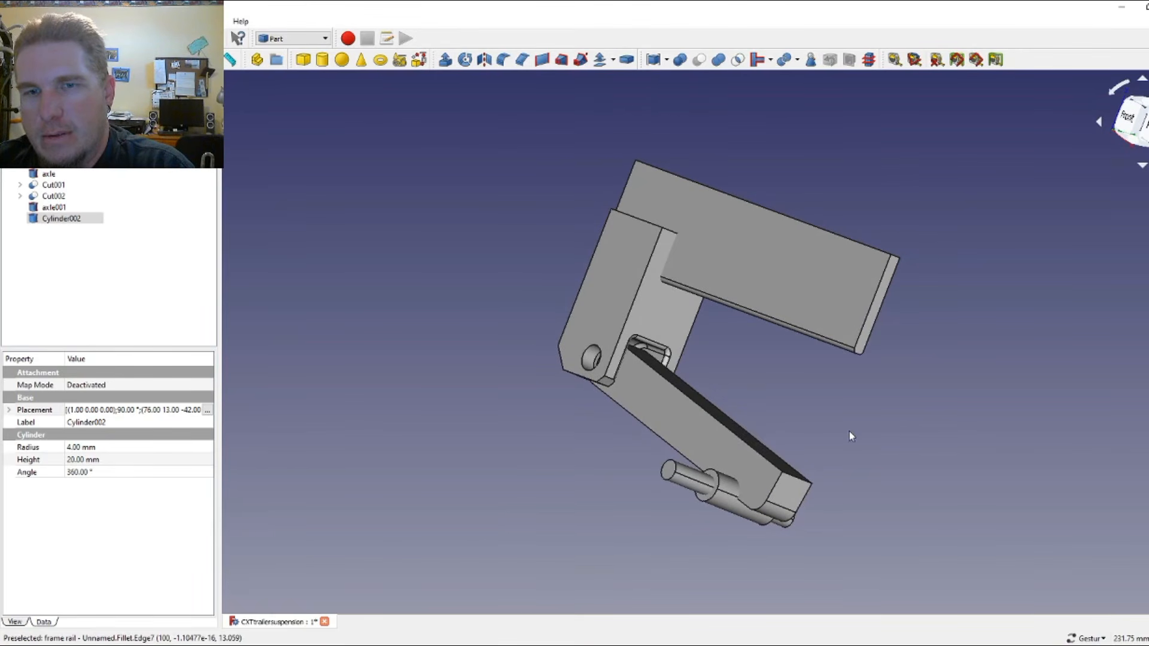
drag(857, 459, 1012, 417)
click(1135, 121)
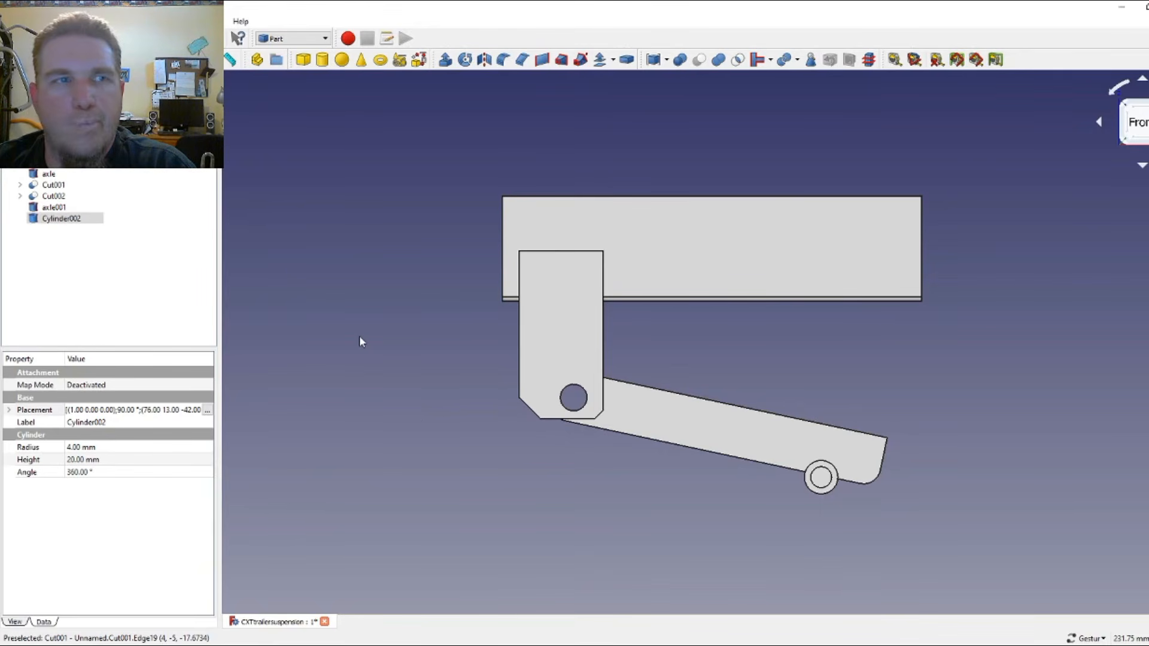
click(303, 60)
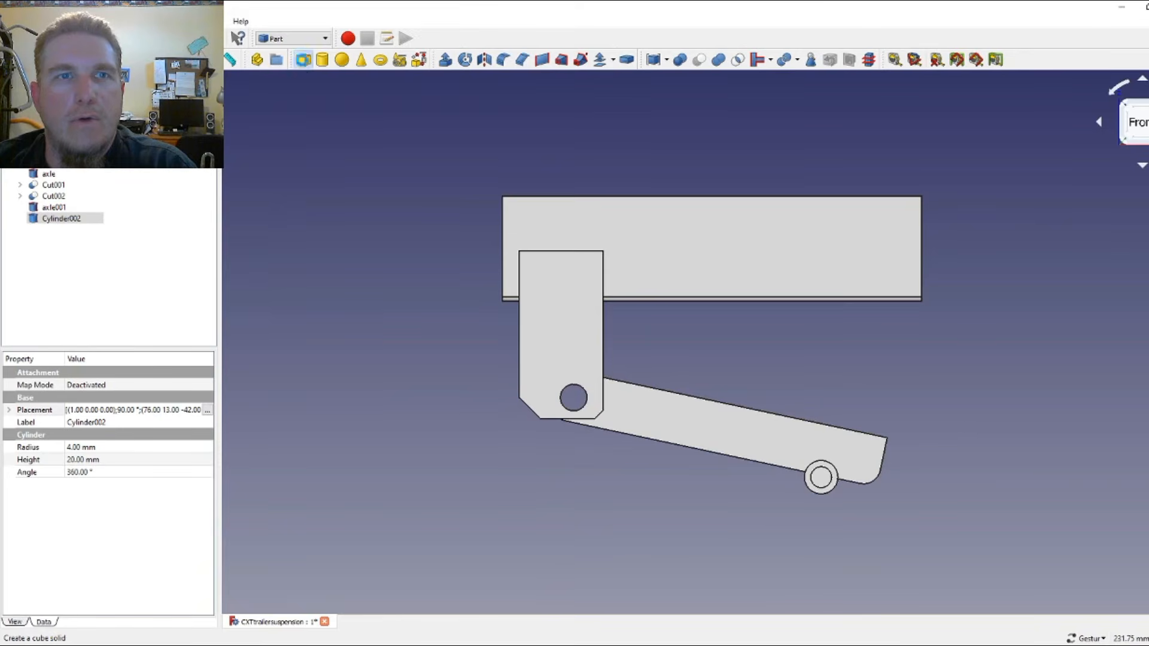
click(66, 230)
right_click(69, 230)
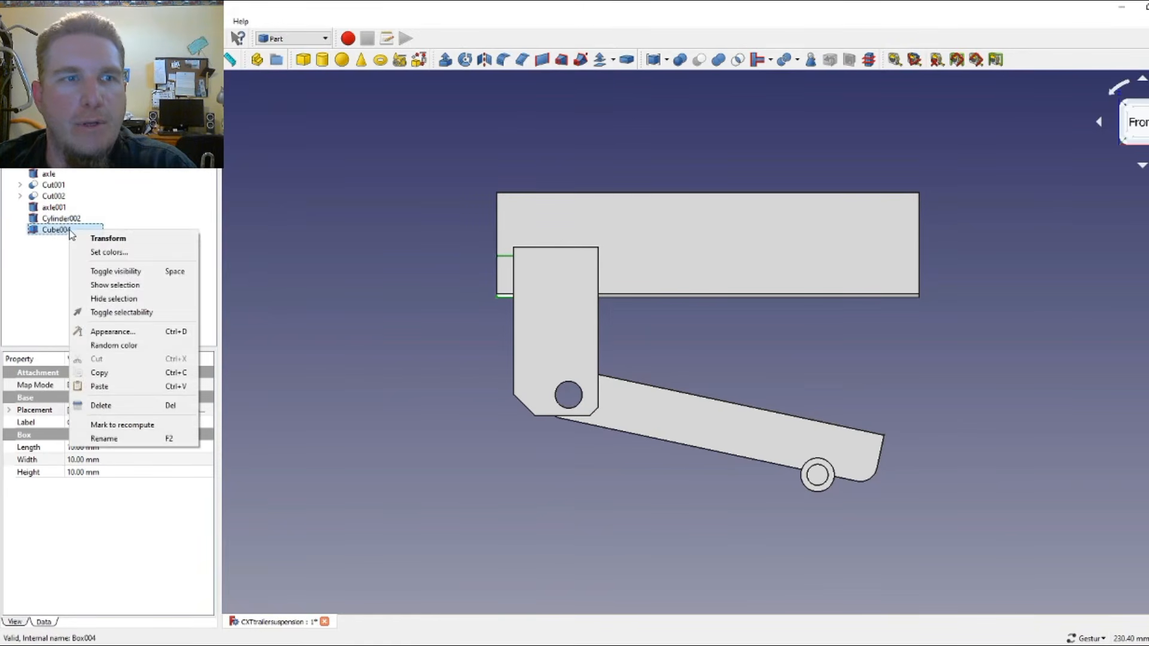
click(90, 240)
drag(497, 155, 496, 321)
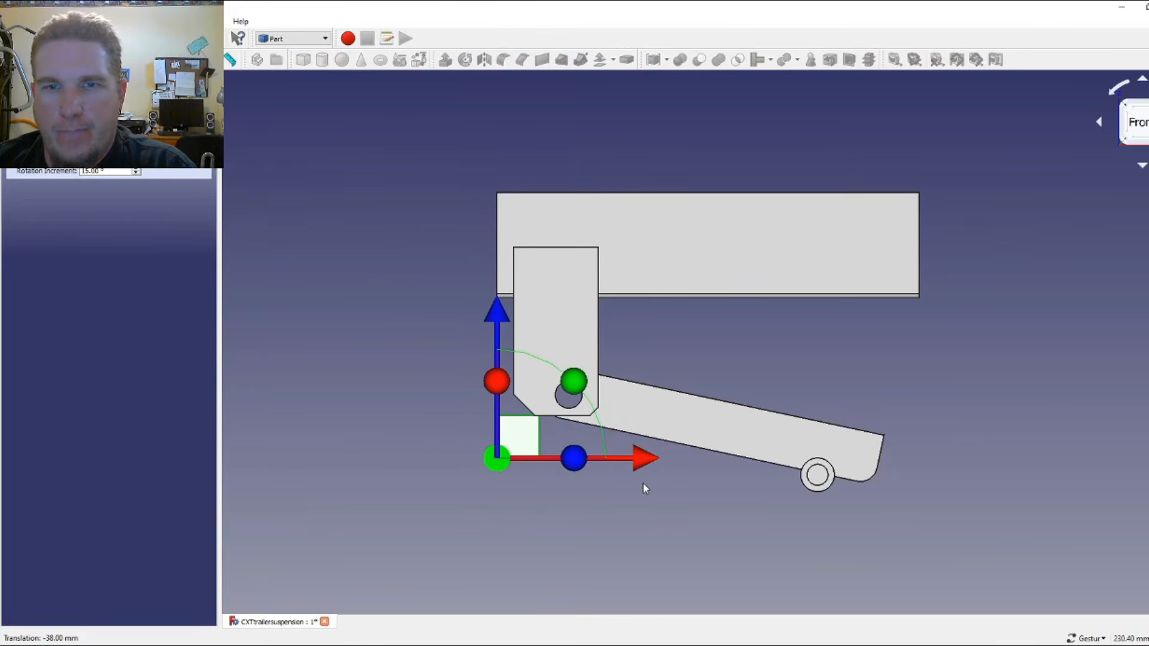
- Move the cube 71 mm along X to the axle, lower it slightly further around the 4 mm cylinder, and finish the transform
drag(639, 462, 533, 375)
click(1138, 128)
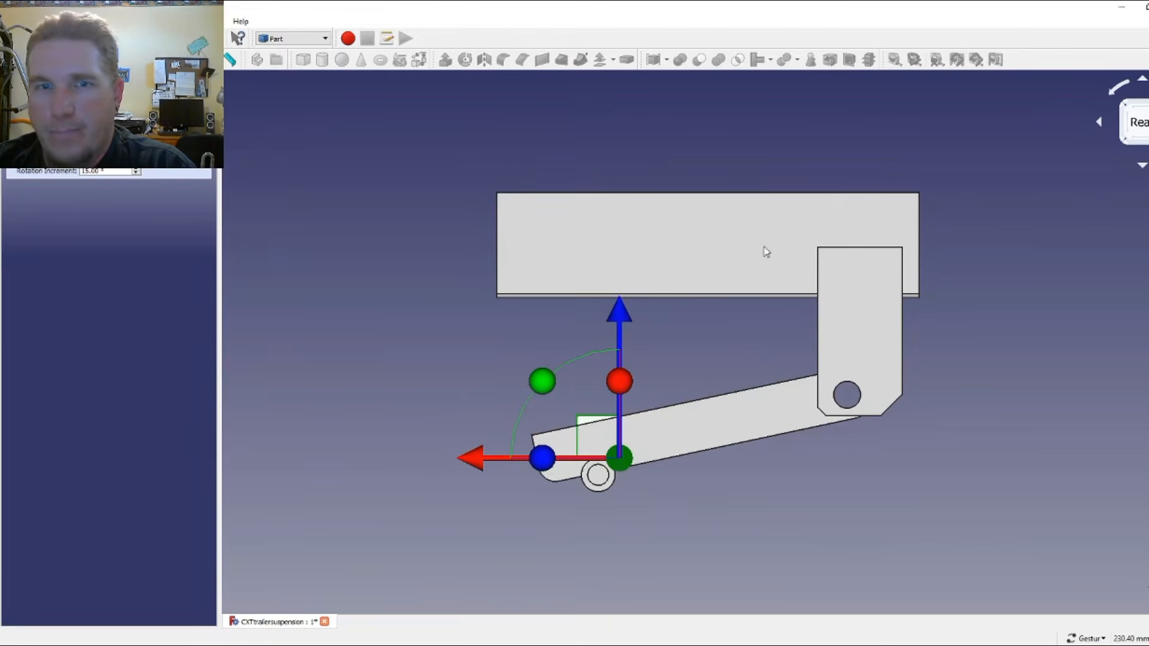
mouse_move(621, 341)
mouse_down()
mouse_move(619, 314)
mouse_move(619, 347)
mouse_up()
drag(814, 542, 817, 512)
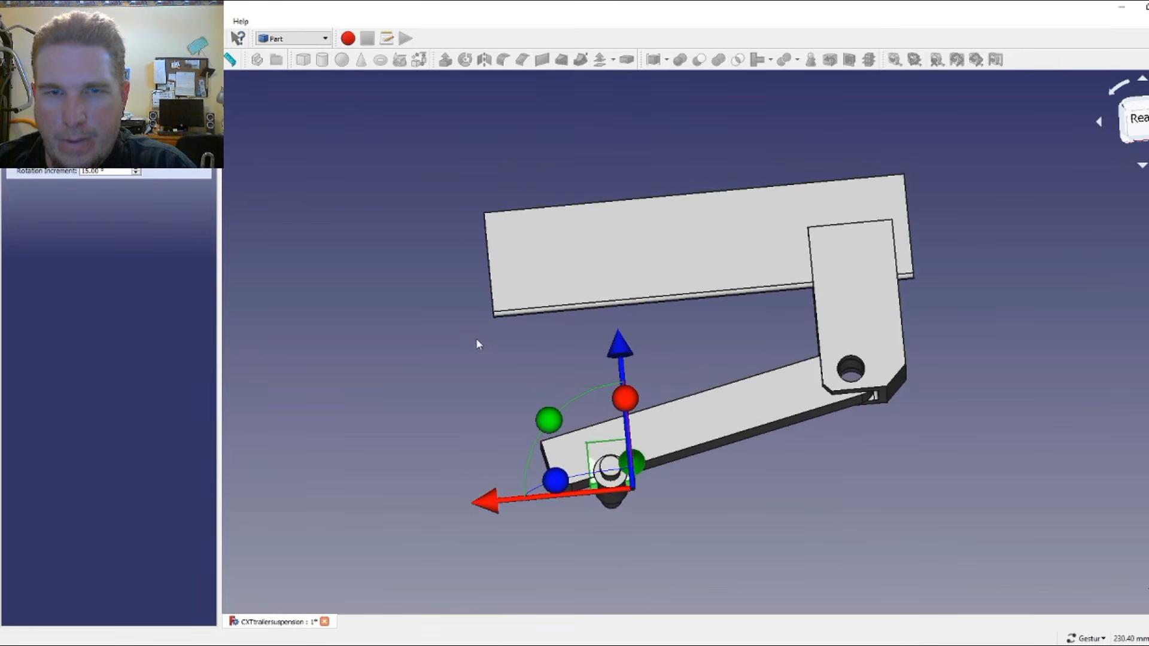
drag(430, 377, 981, 334)
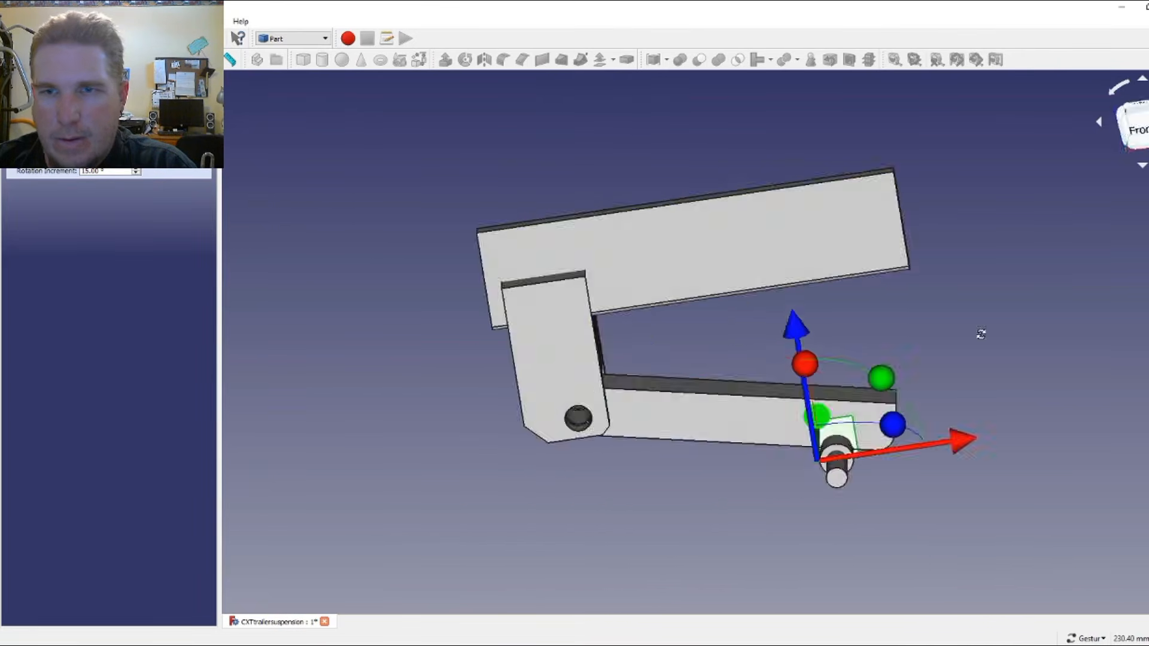
click(1135, 127)
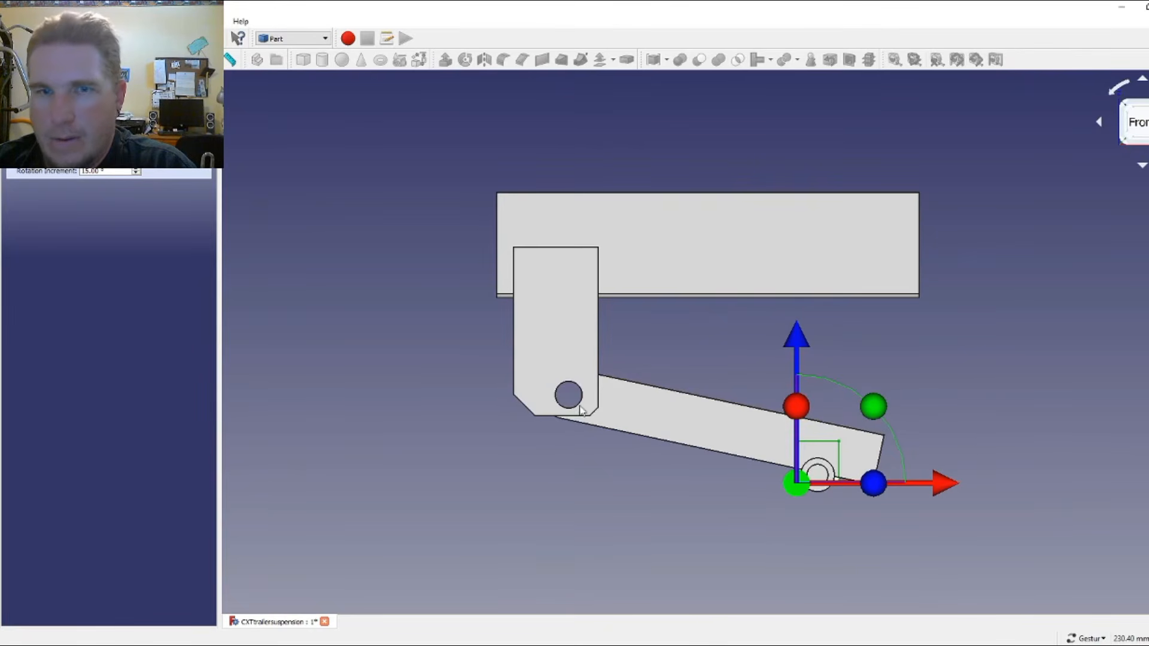
click(87, 111)
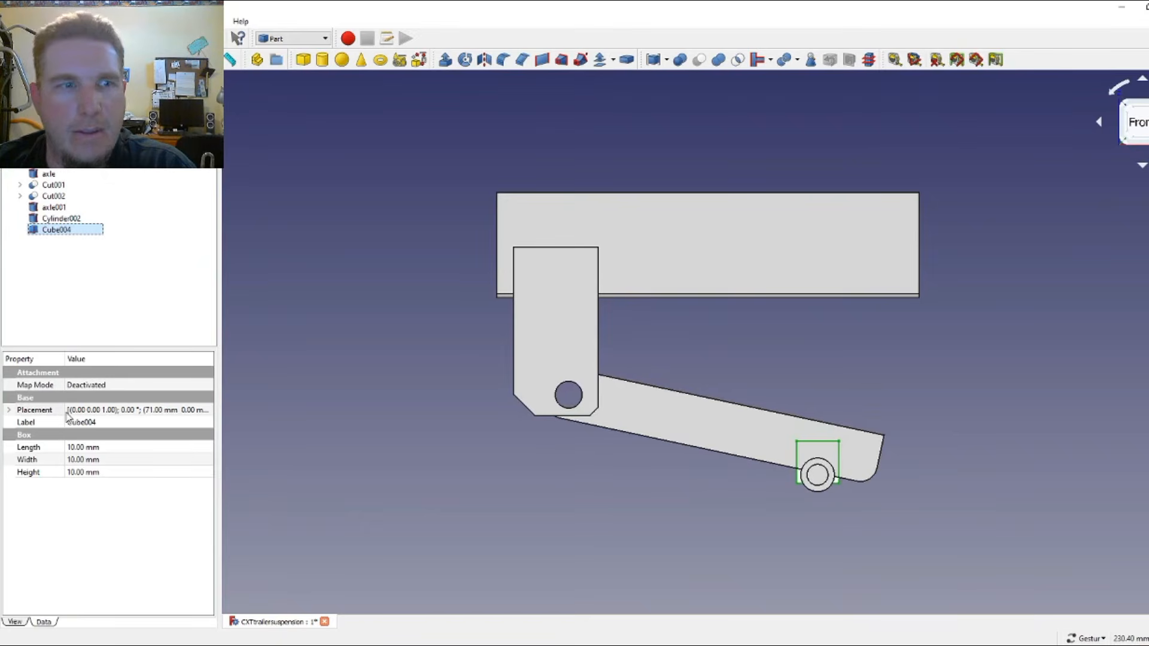
- Set the cube's length to 15 mm and check its fit around the axle cylinder at the arm's end
click(71, 448)
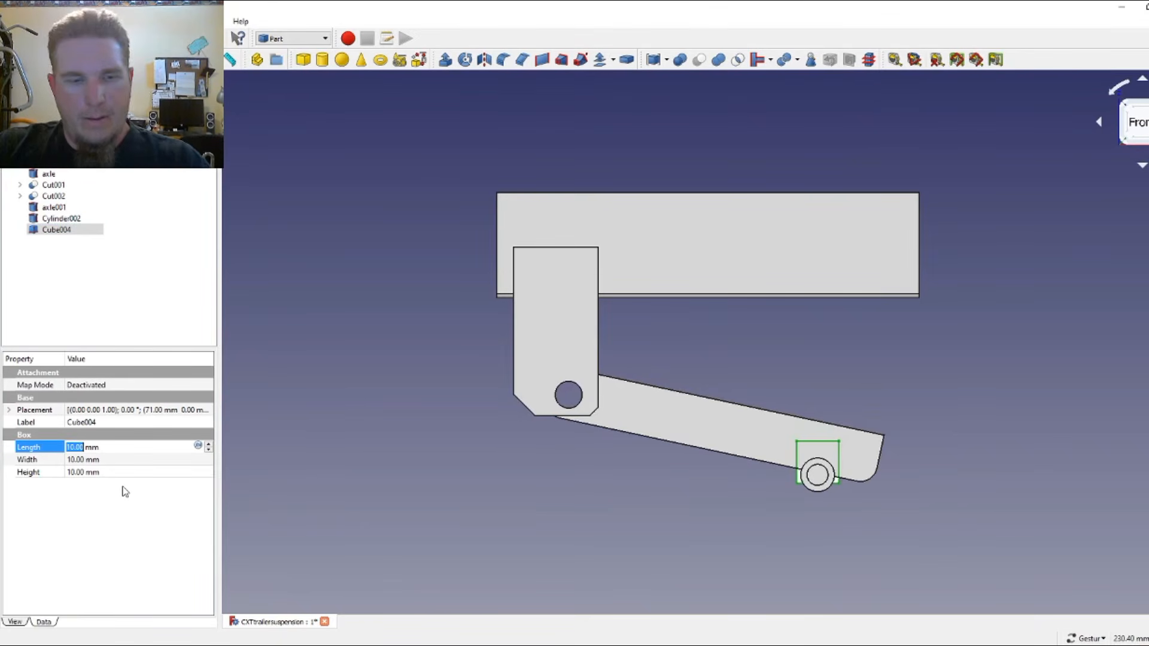
text(1)
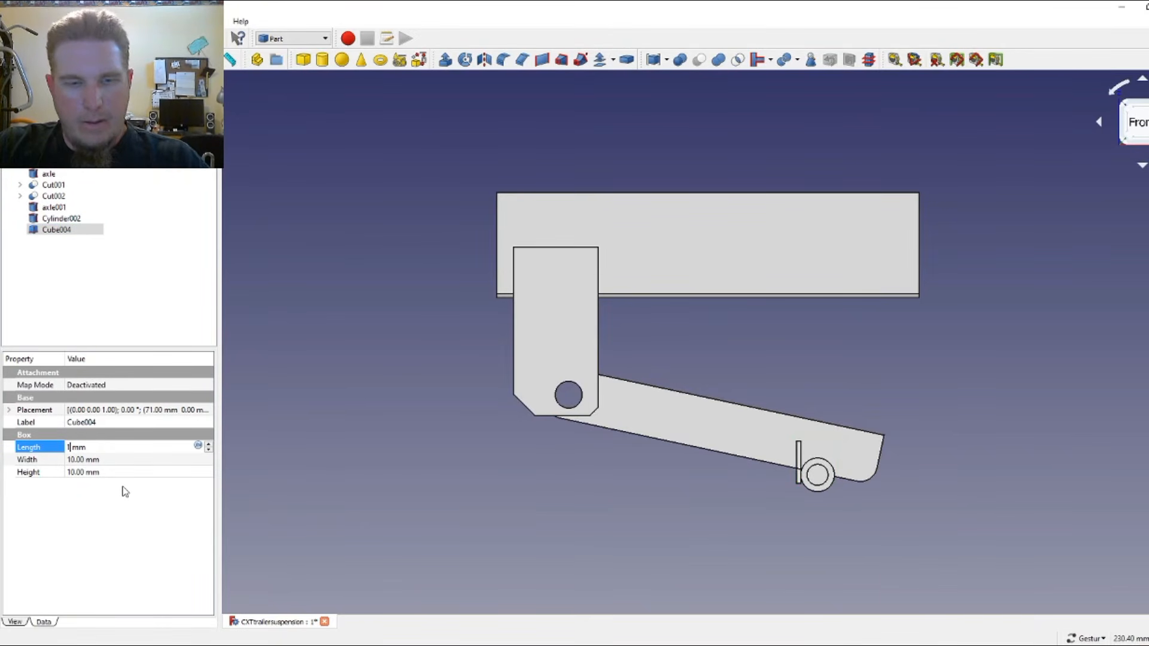
text(5)
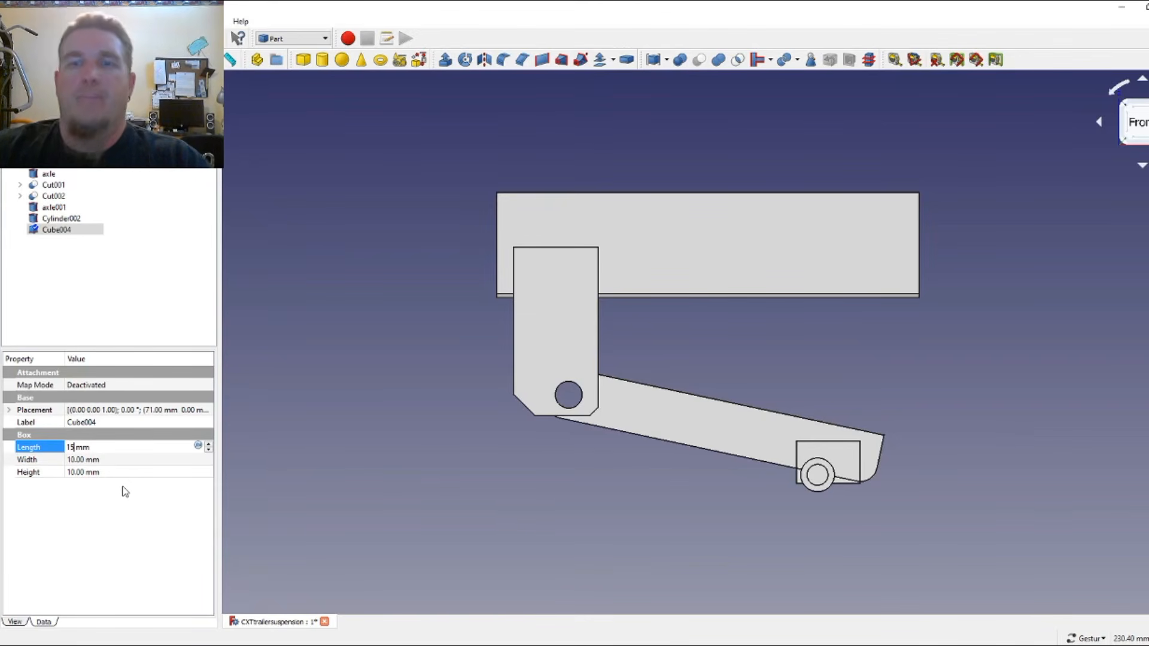
scroll(895, 464, up, 4)
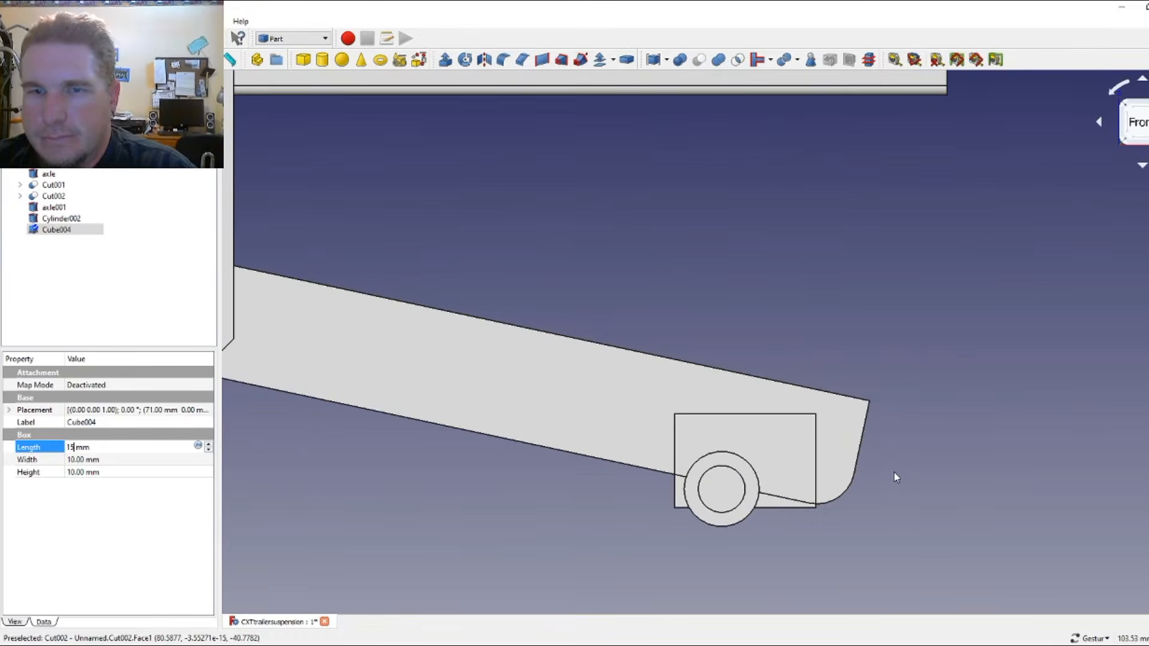
scroll(895, 479, up, 2)
drag(873, 493, 876, 485)
click(1127, 127)
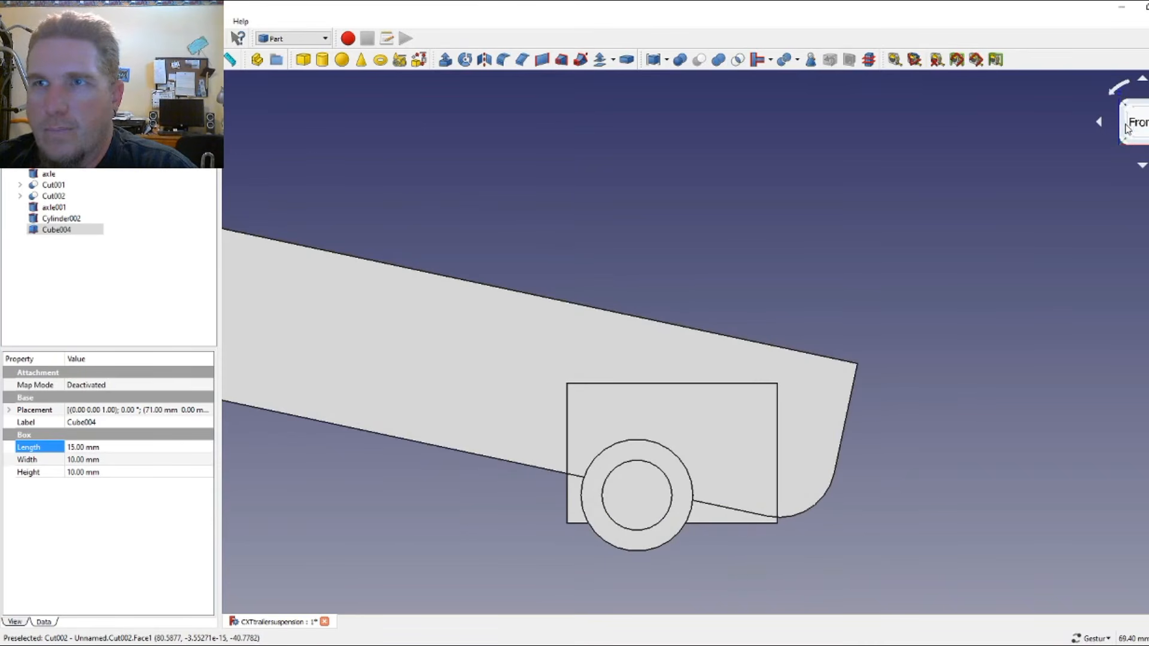
- Open the cube's placement in the front view and set its pitch to -4°
right_drag(922, 401, 920, 306)
mouse_move(919, 300)
mouse_down()
mouse_move(895, 341)
mouse_move(961, 277)
mouse_move(907, 303)
mouse_up()
click(1134, 122)
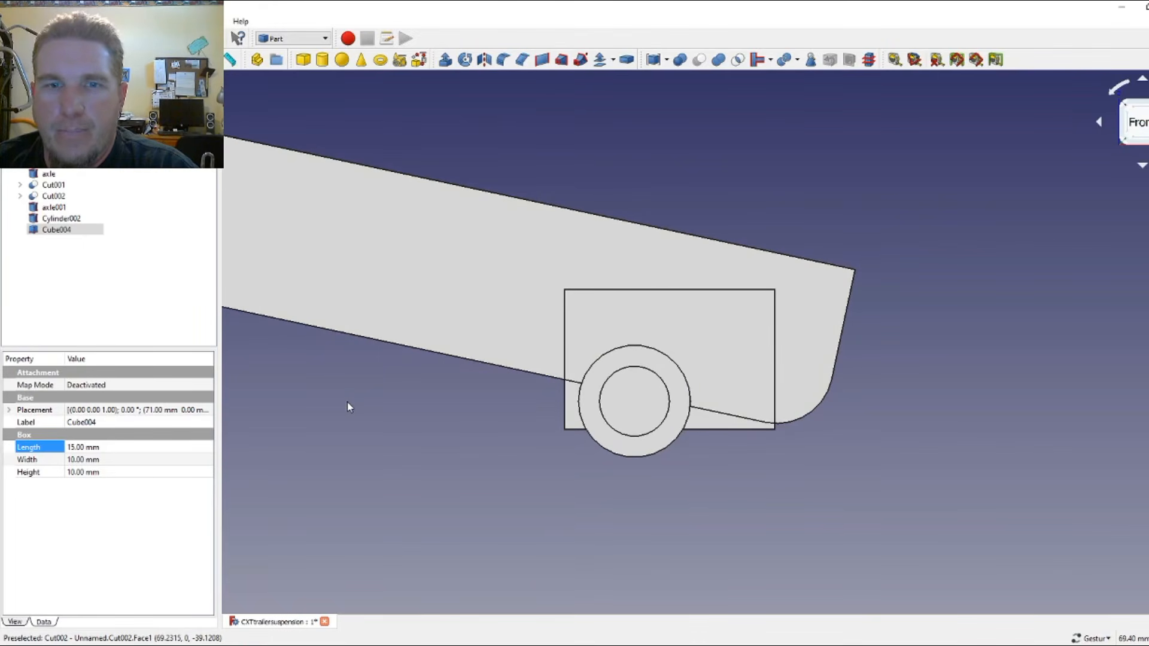
click(209, 412)
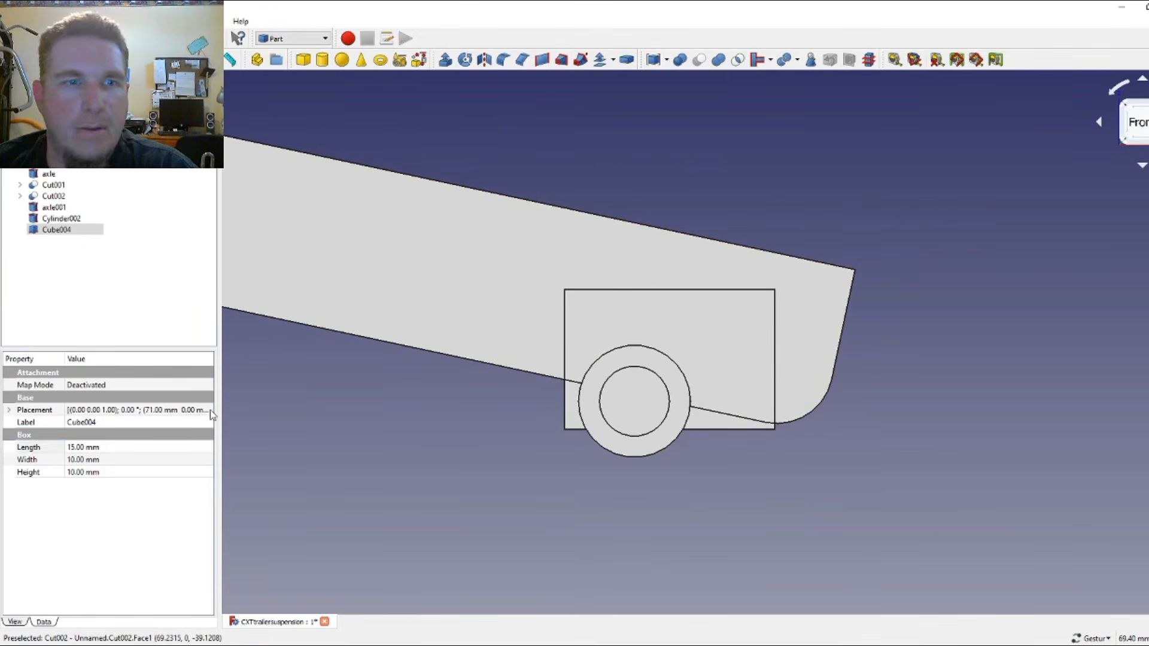
click(207, 411)
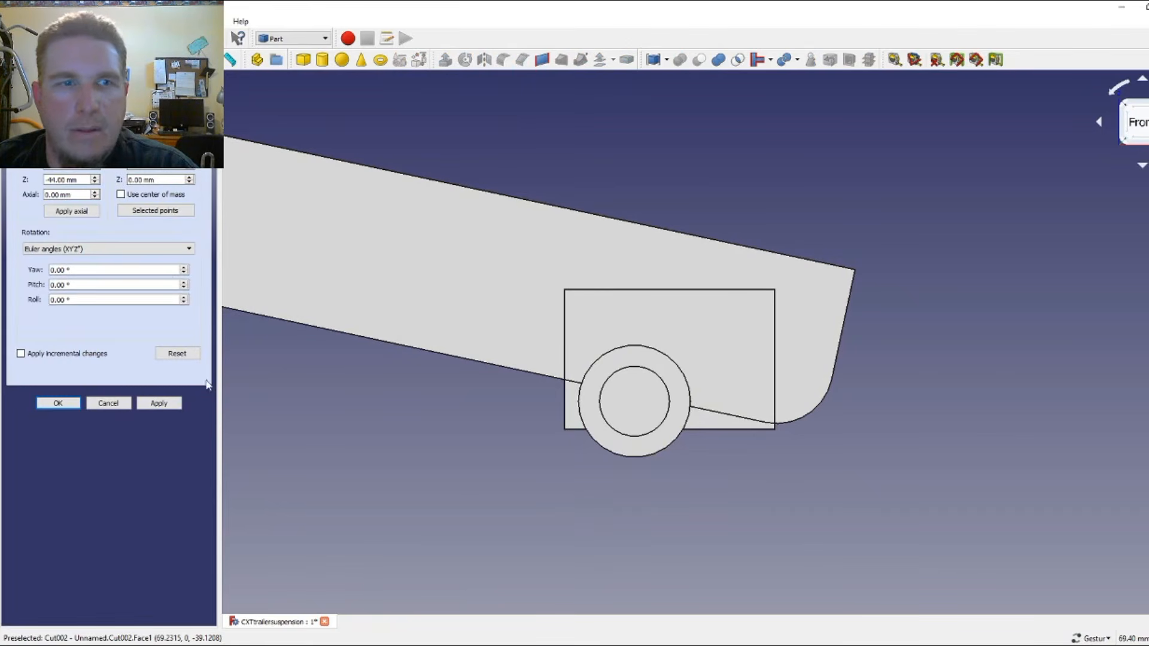
click(183, 282)
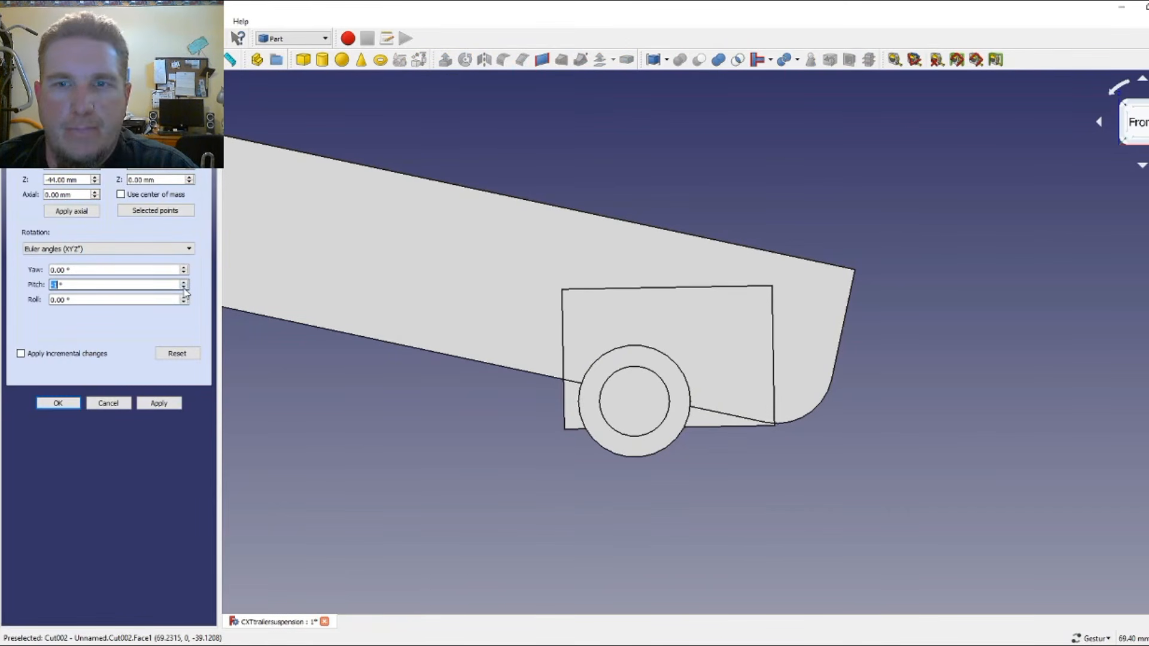
click(184, 283)
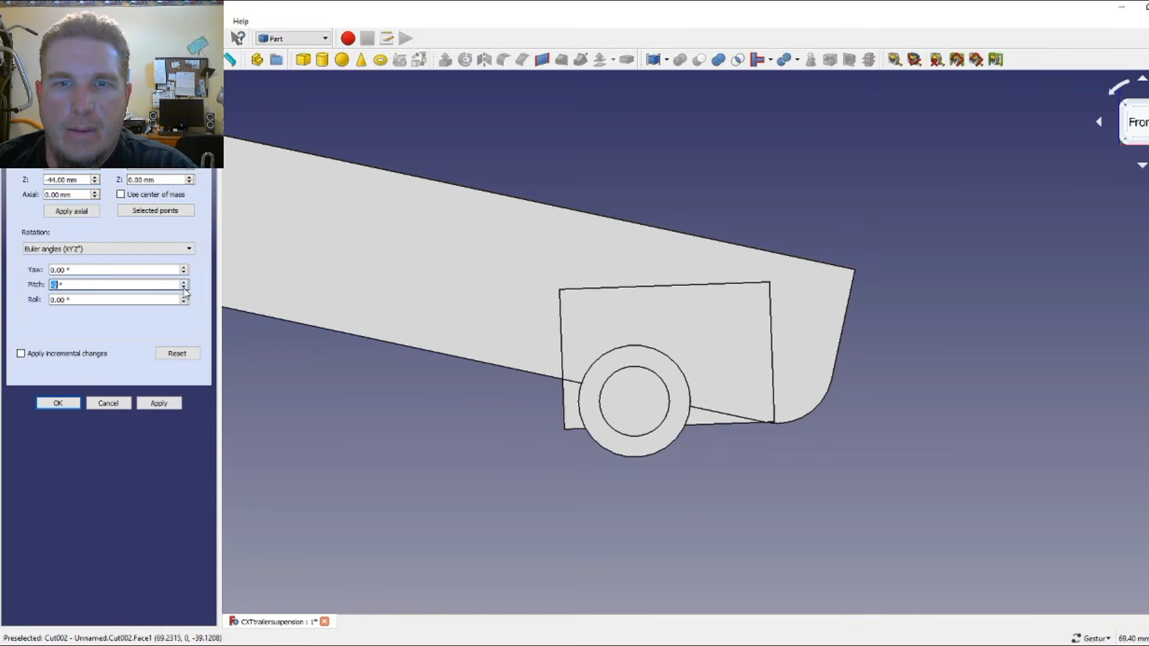
click(183, 288)
click(184, 287)
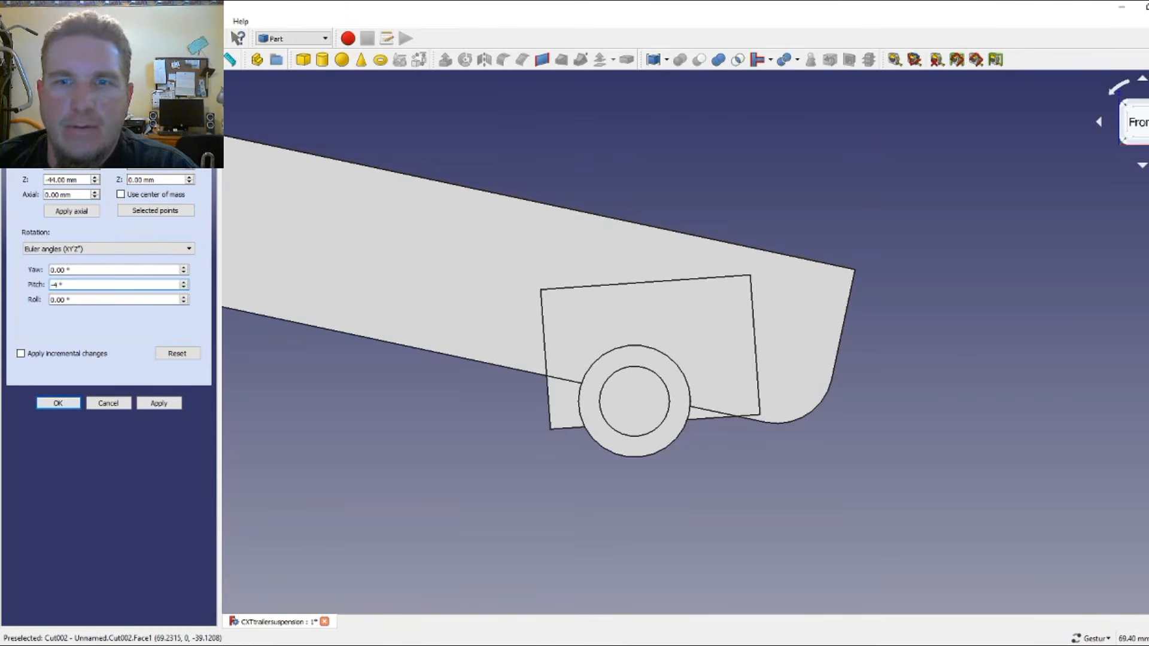
text(-4)
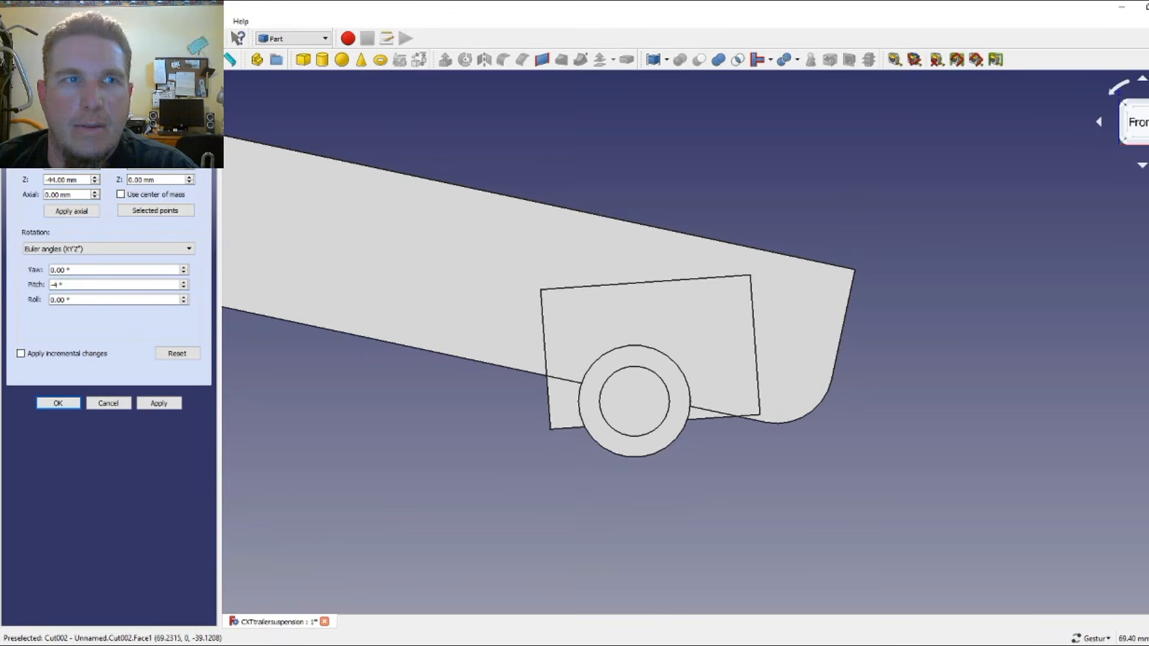
- Set the cube's X position to 71 mm and check its fit around the axle cylinder from several angles
click(94, 148)
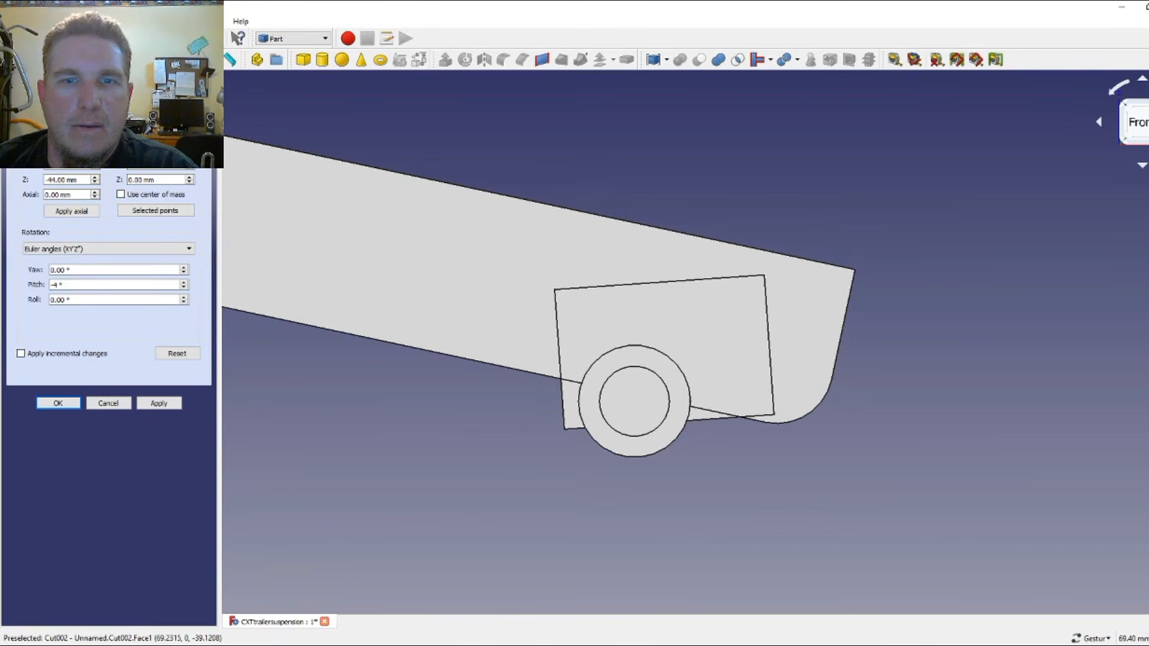
click(95, 148)
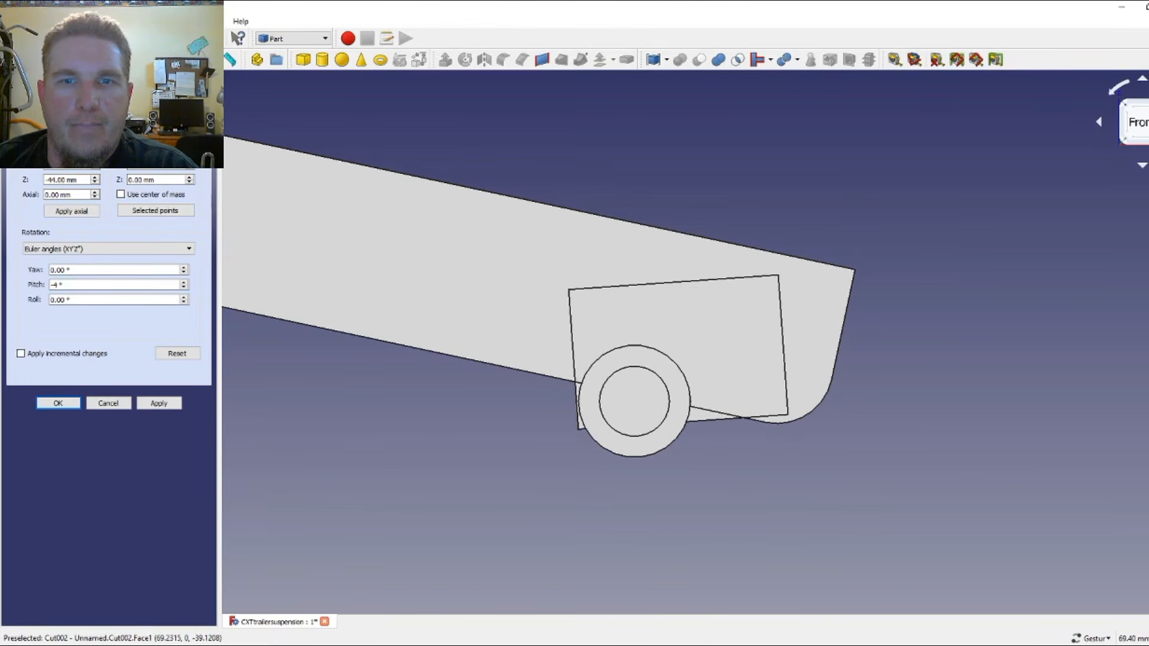
click(95, 152)
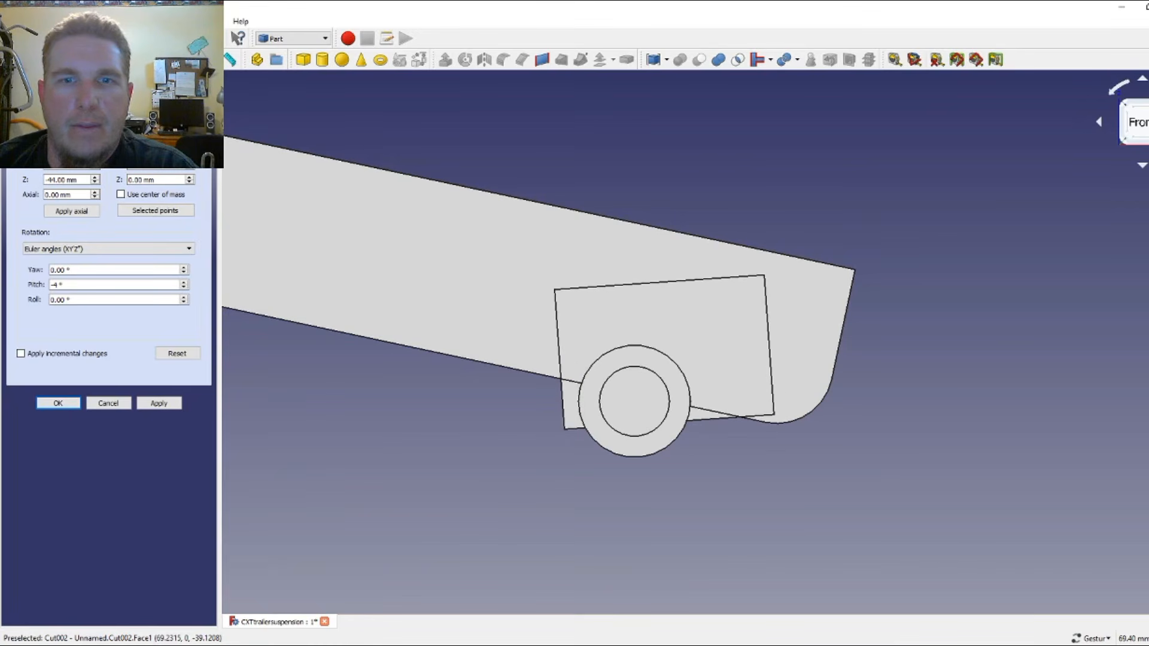
drag(350, 386, 395, 382)
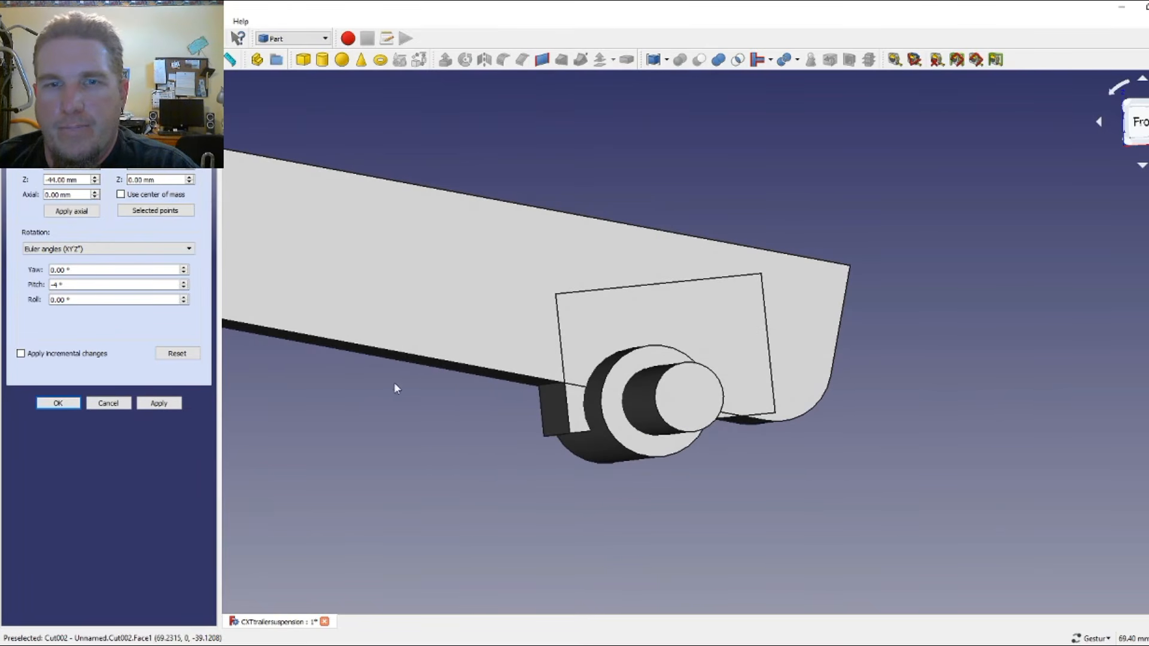
drag(566, 482, 530, 473)
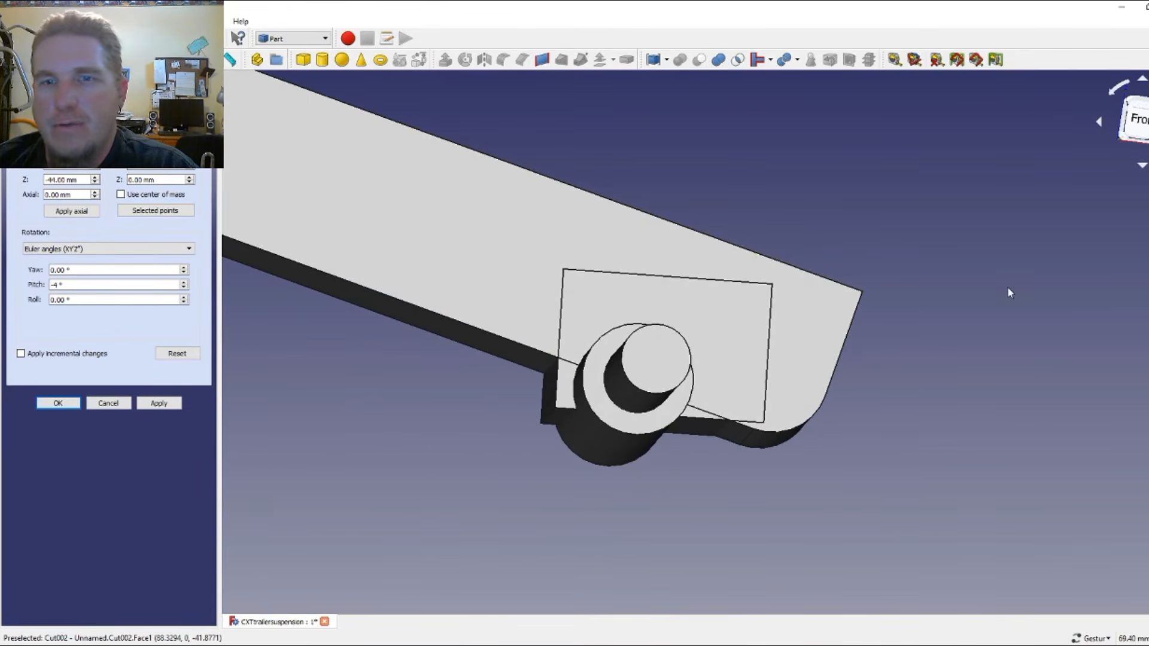
click(1136, 119)
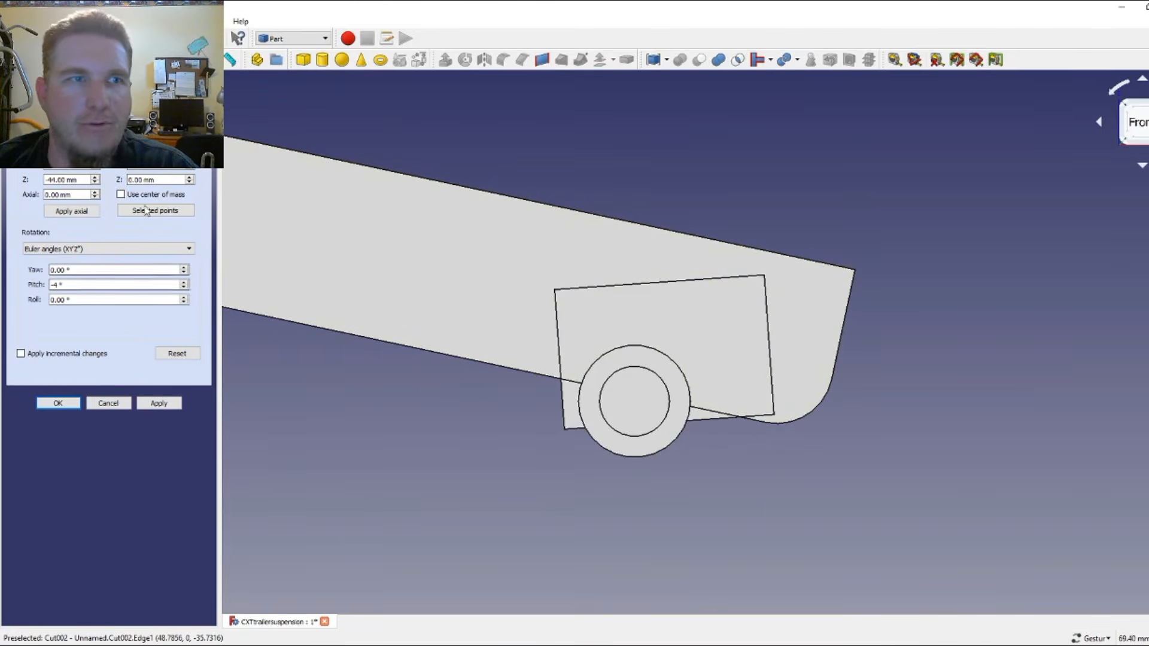
- Lower the cube to Z -45 mm, set its pitch to -6°, and accept the placement
click(95, 181)
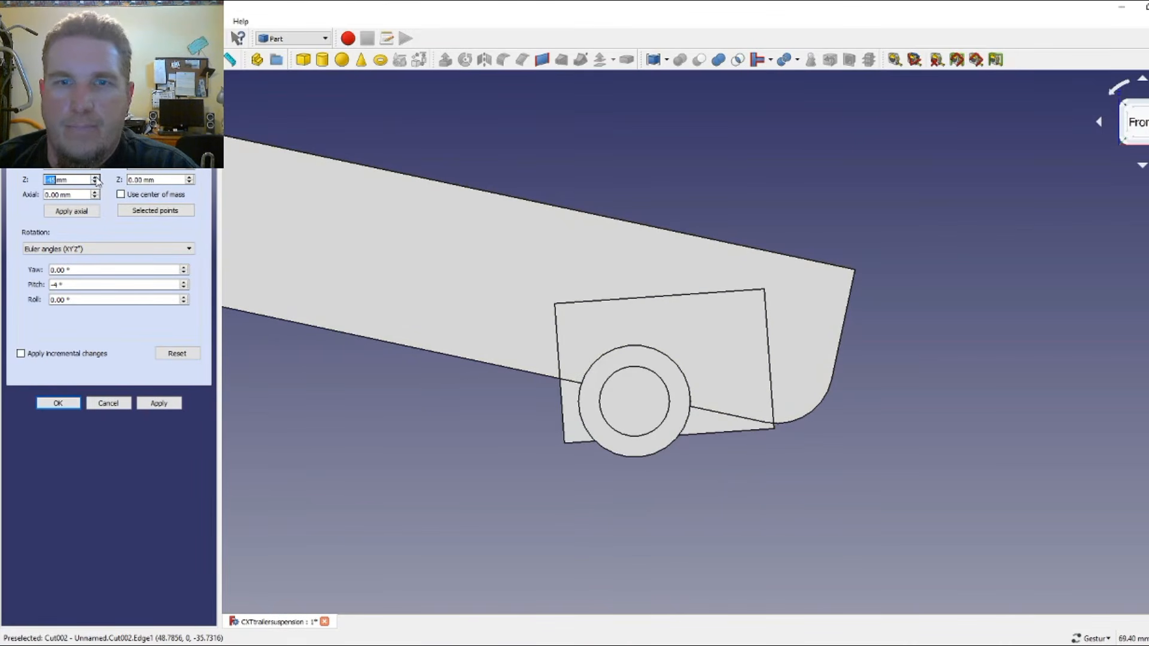
click(184, 288)
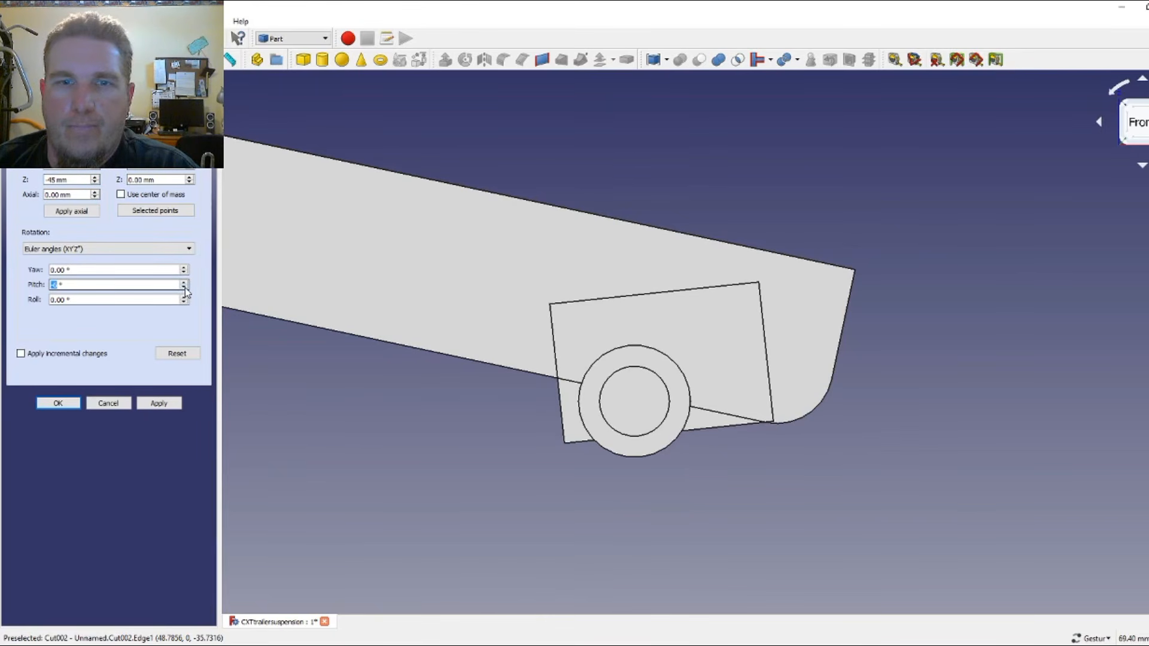
click(185, 288)
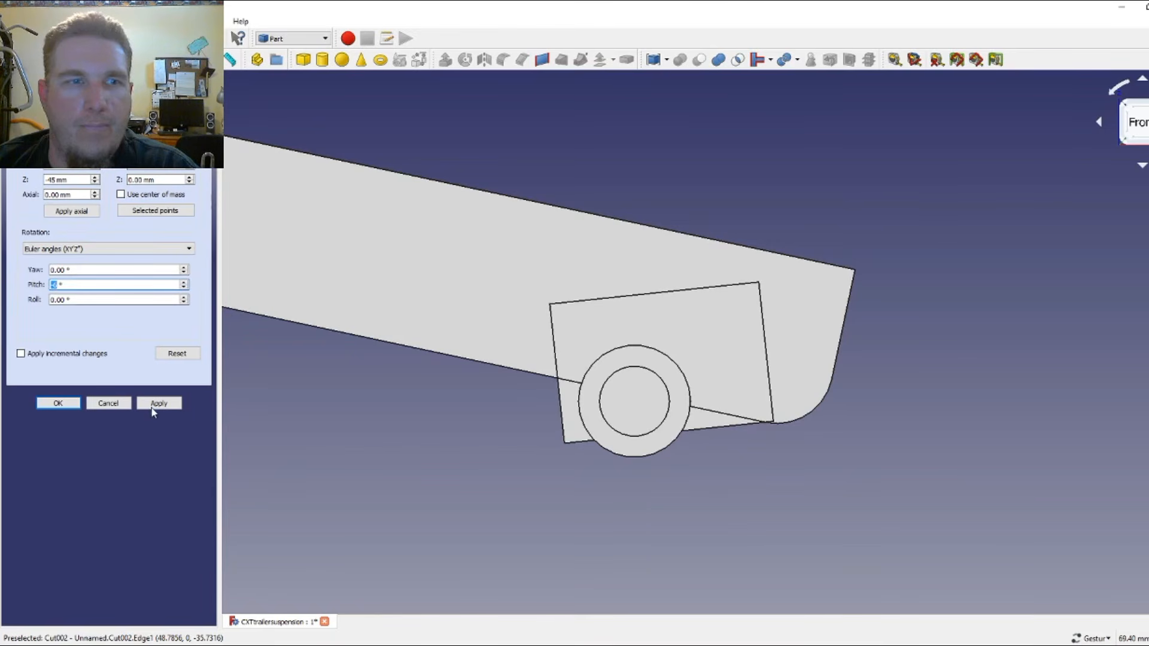
click(77, 406)
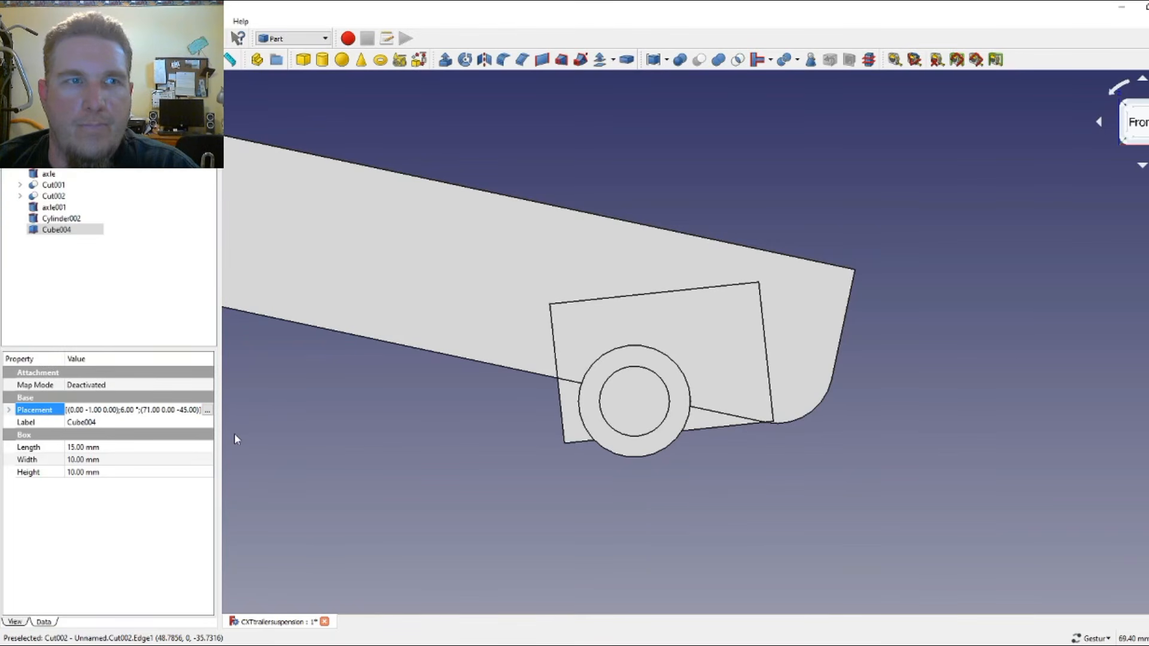
- Fuse the suspension arm Cut002 with the tilted block Cube004
click(53, 197)
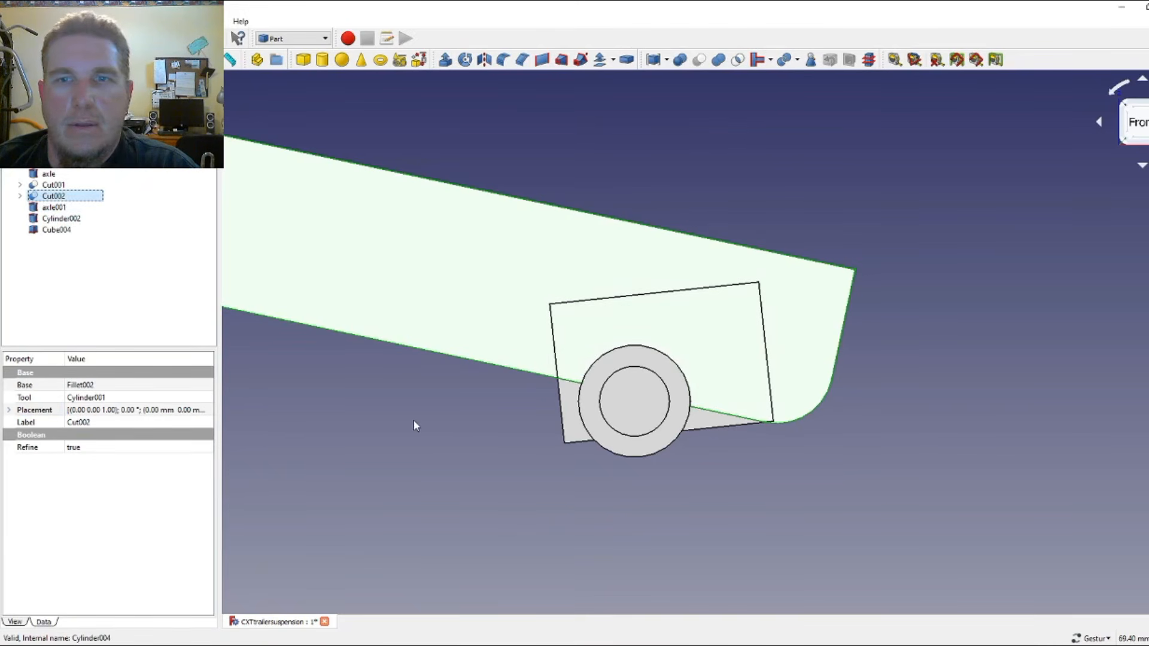
mouse_move(414, 419)
mouse_down()
mouse_move(436, 395)
mouse_move(415, 417)
mouse_up()
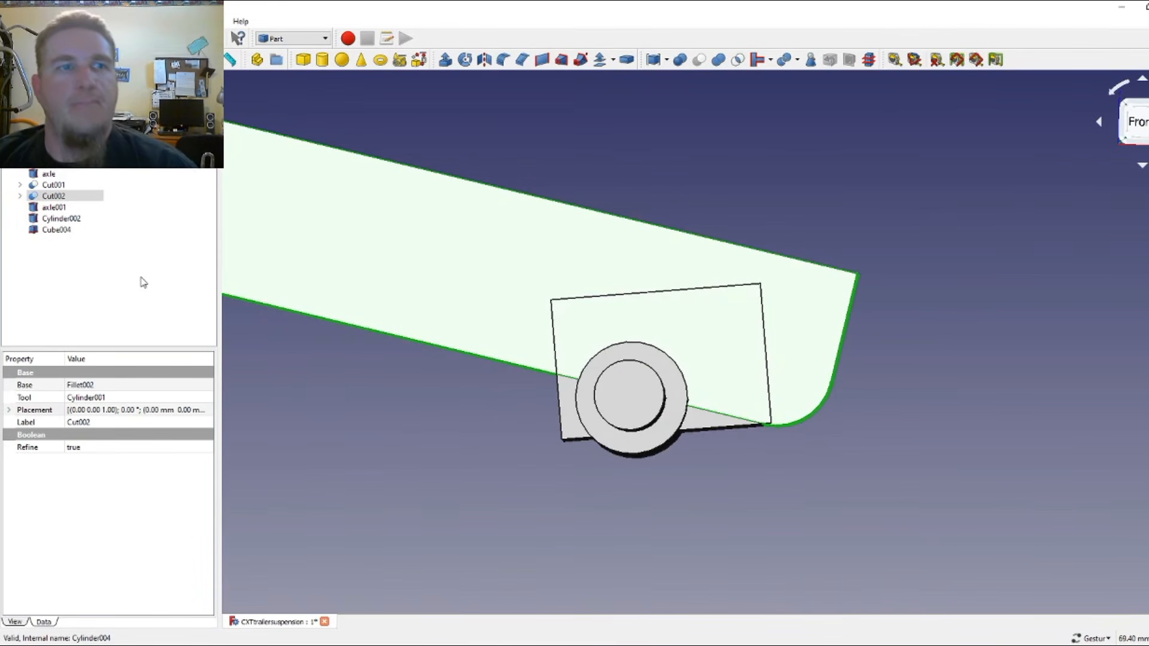
ctrl+click(78, 234)
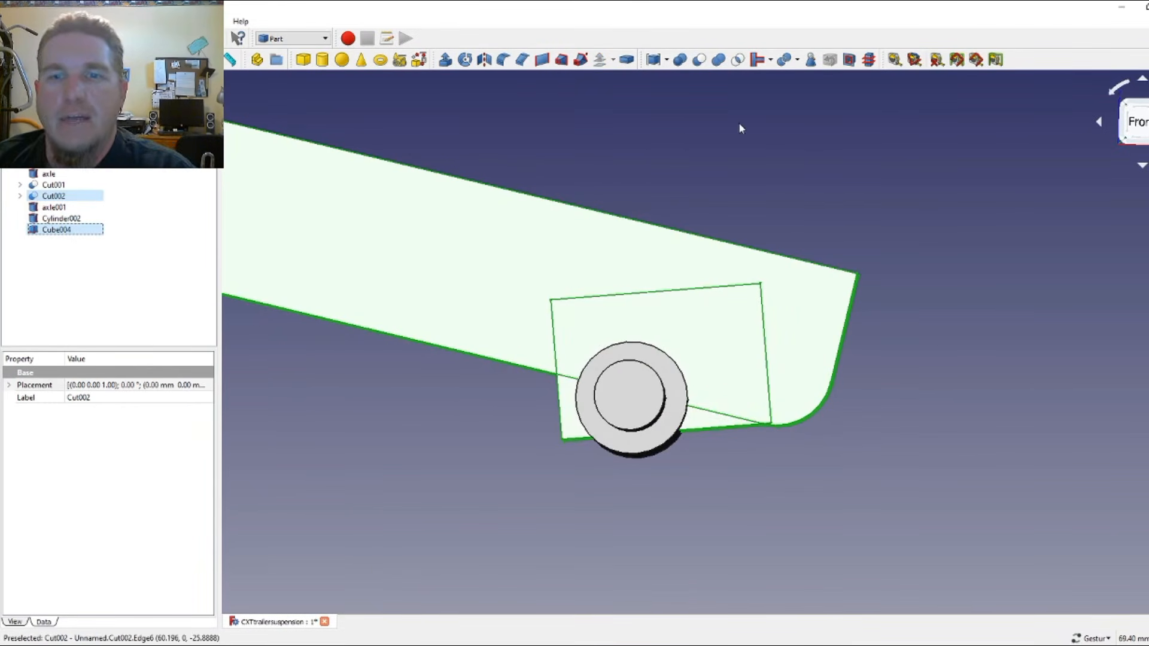
click(719, 65)
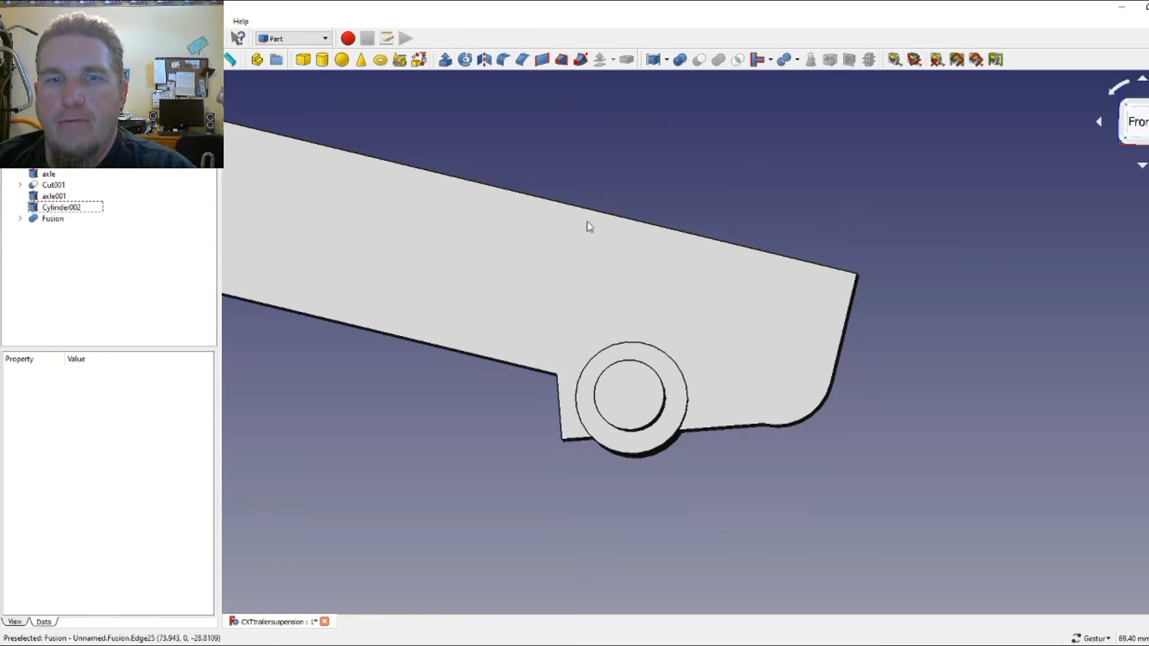
- Chamfer the edge where the block meets the arm's underside with a constant length of 4 mm
drag(451, 311, 638, 280)
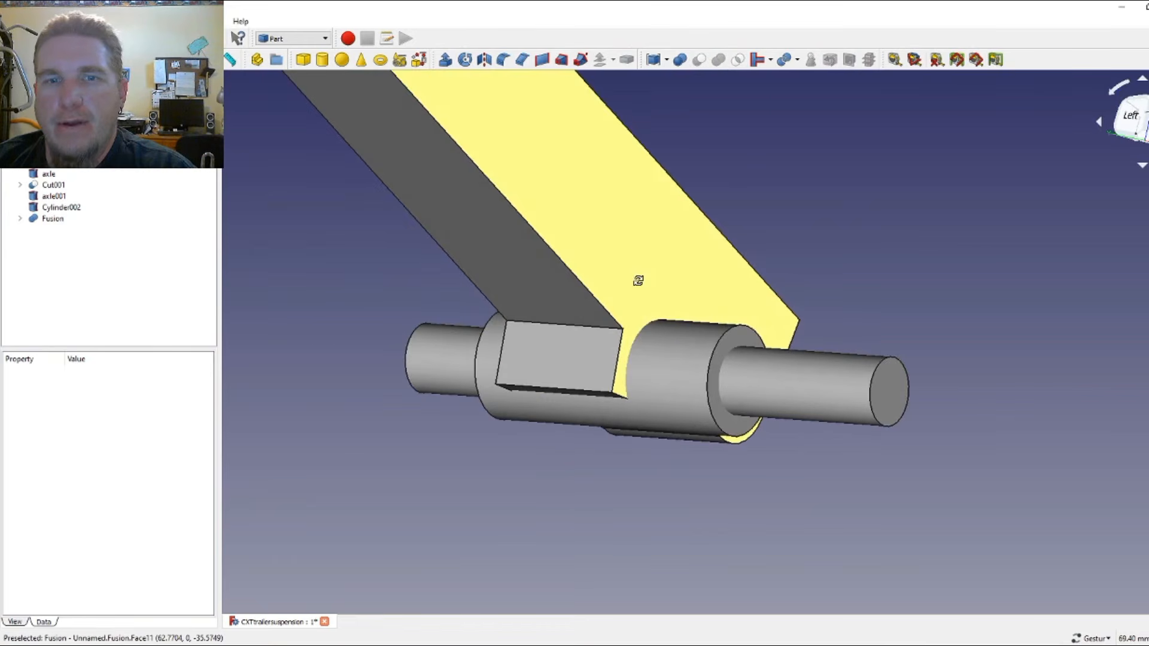
click(560, 325)
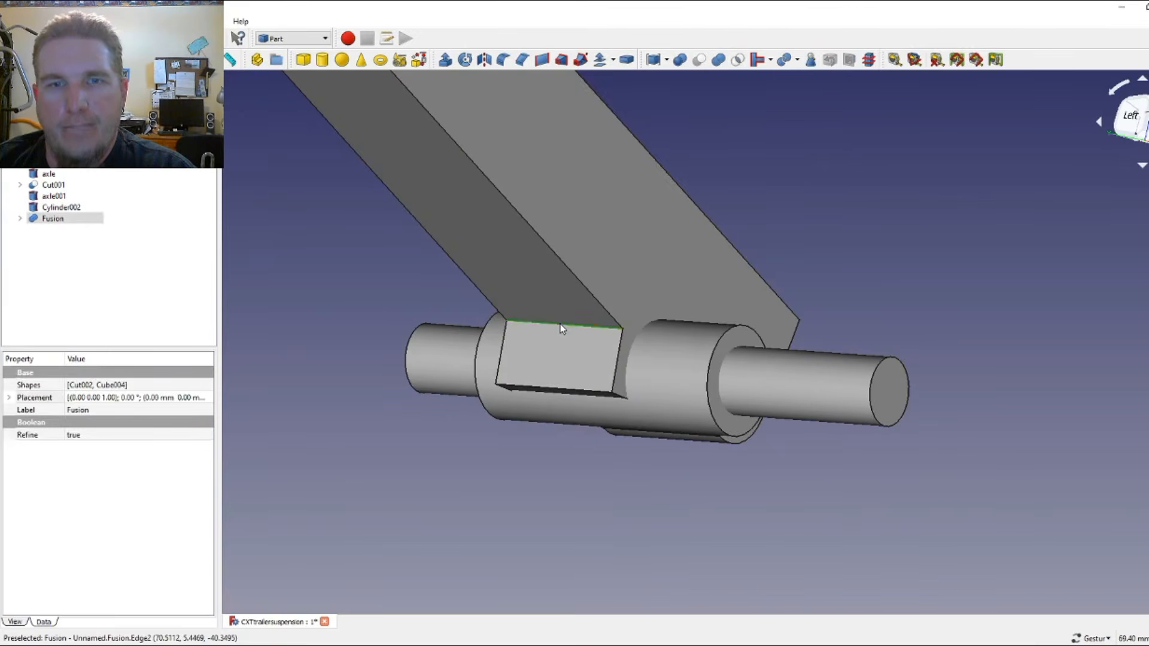
click(522, 59)
click(114, 600)
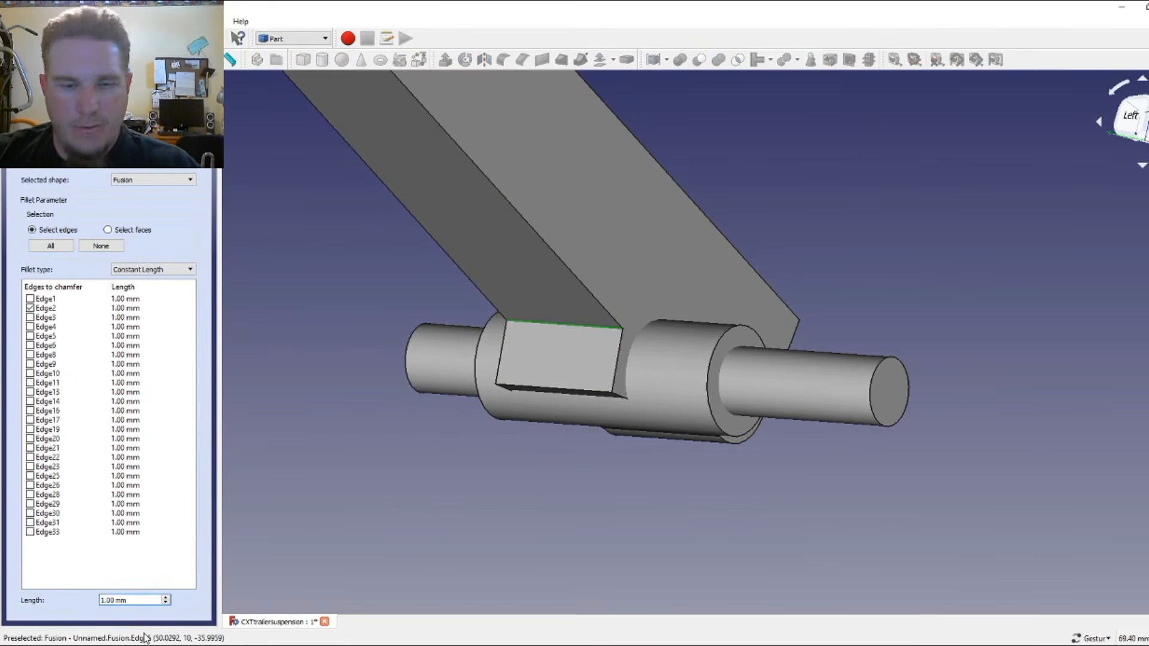
key(BackSpace)
text(5)
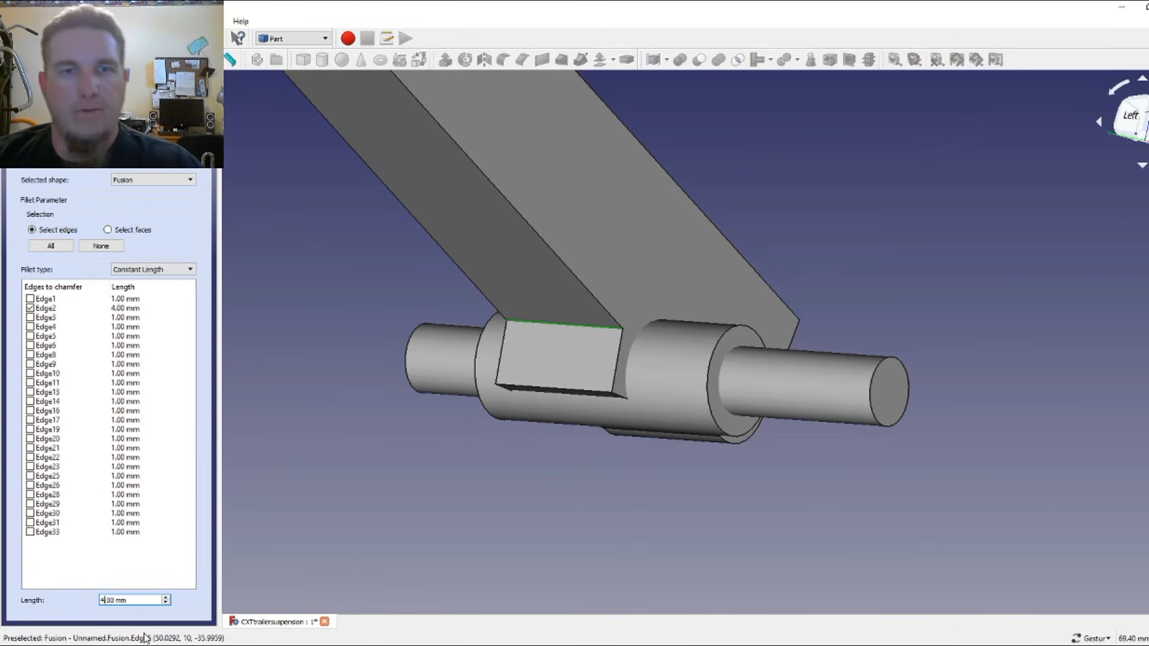
key(BackSpace)
text(4)
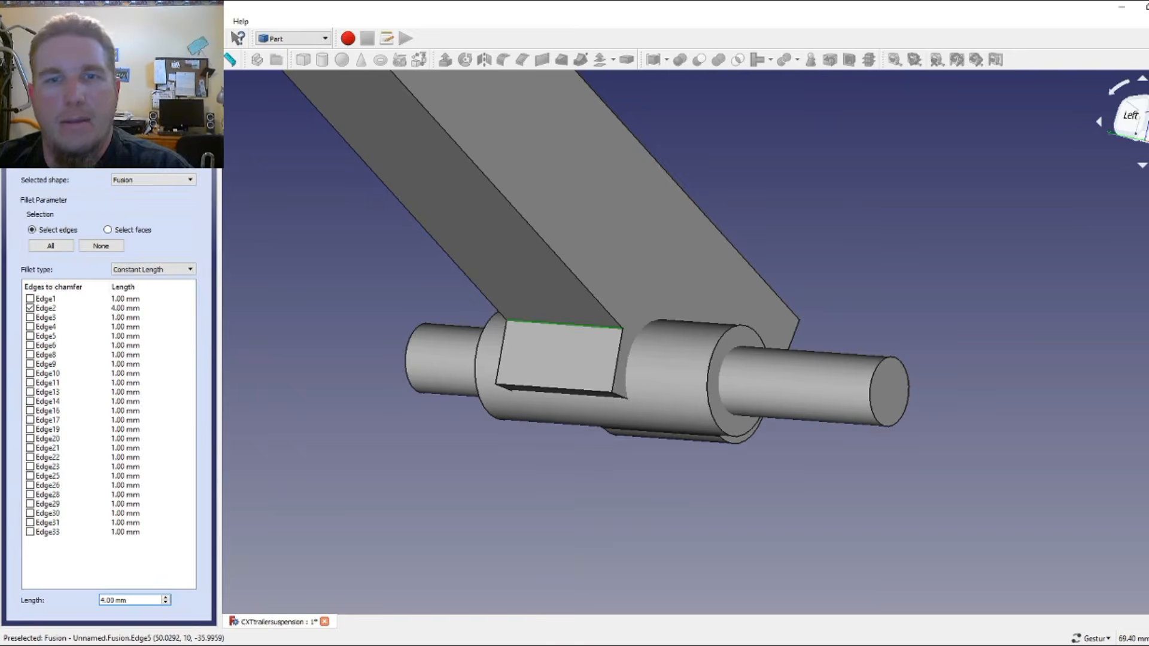
key(Return)
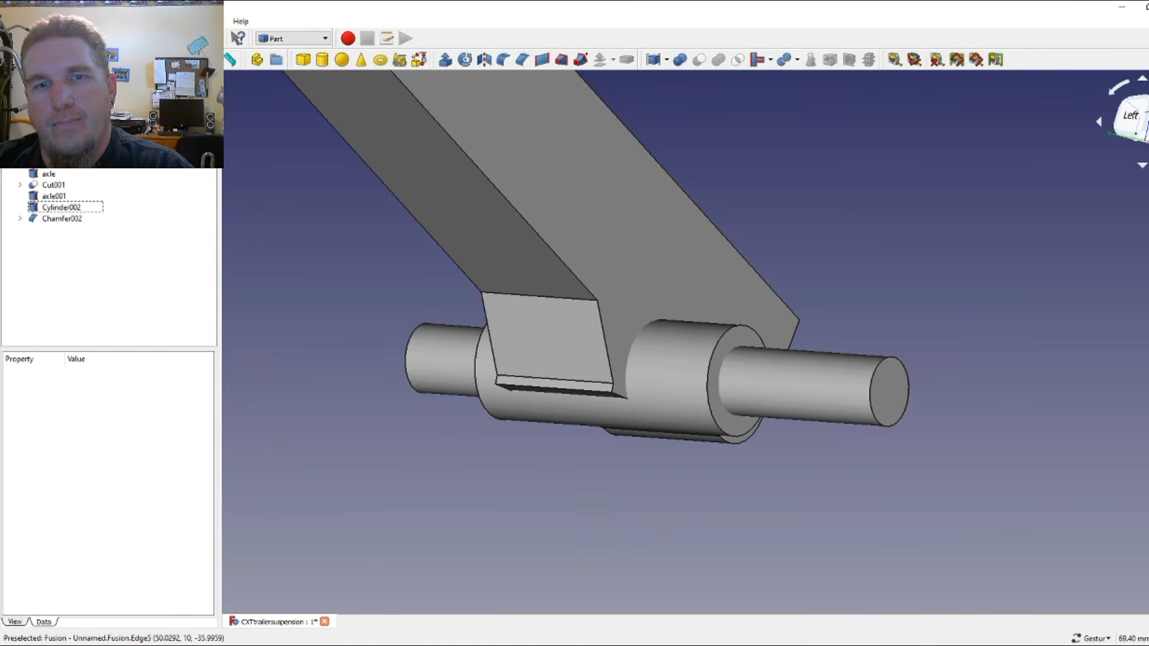
- Try a 2 mm chamfer on the block's bottom edge beside the axle cylinder, and undo it
drag(845, 194, 637, 216)
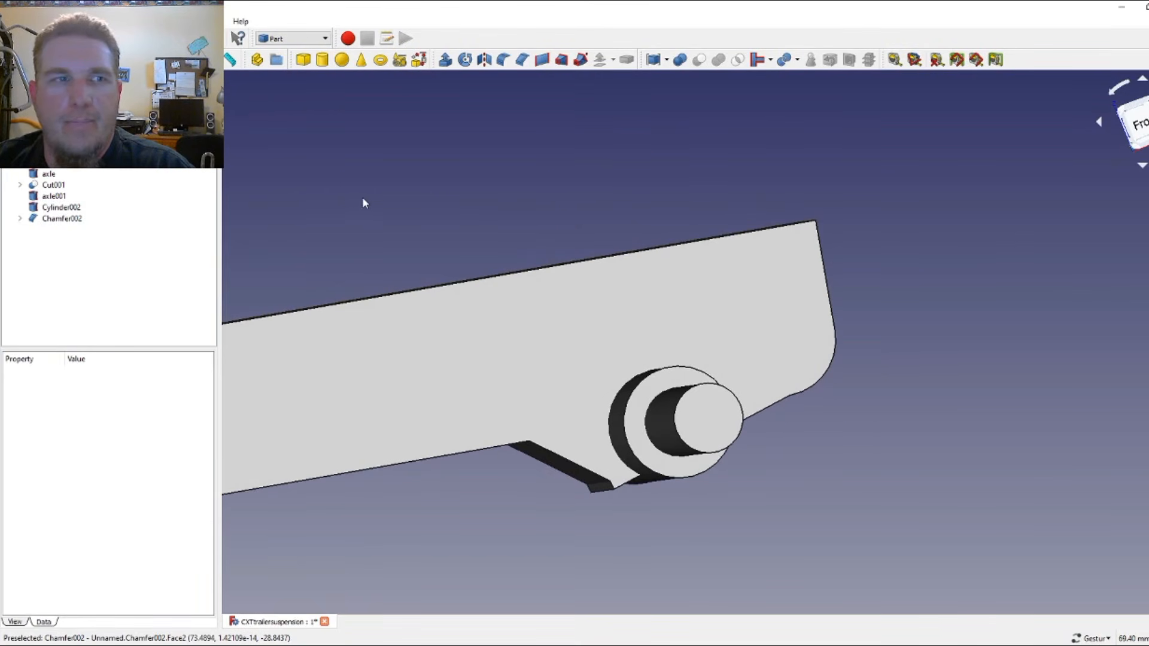
drag(555, 515, 619, 456)
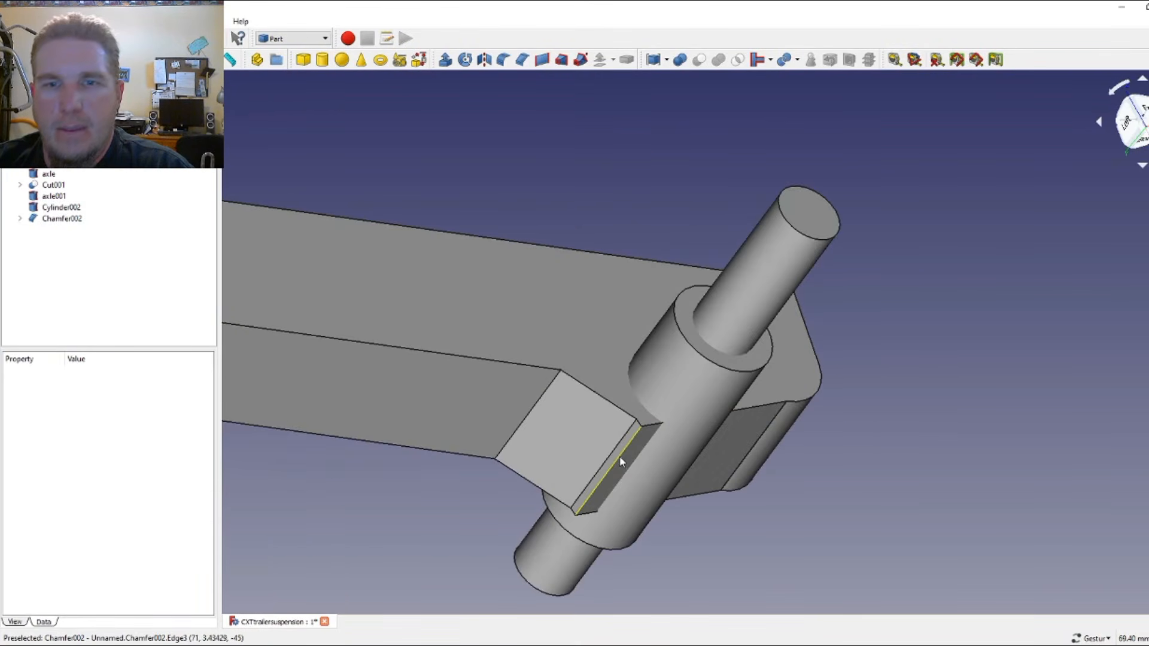
click(619, 456)
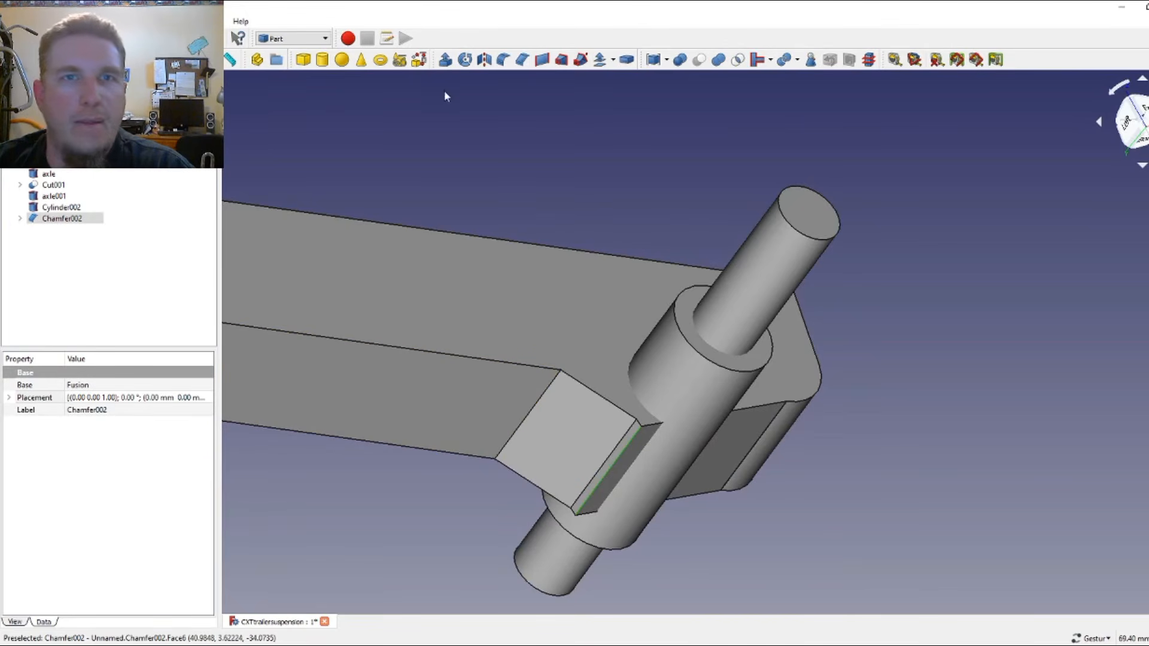
click(521, 60)
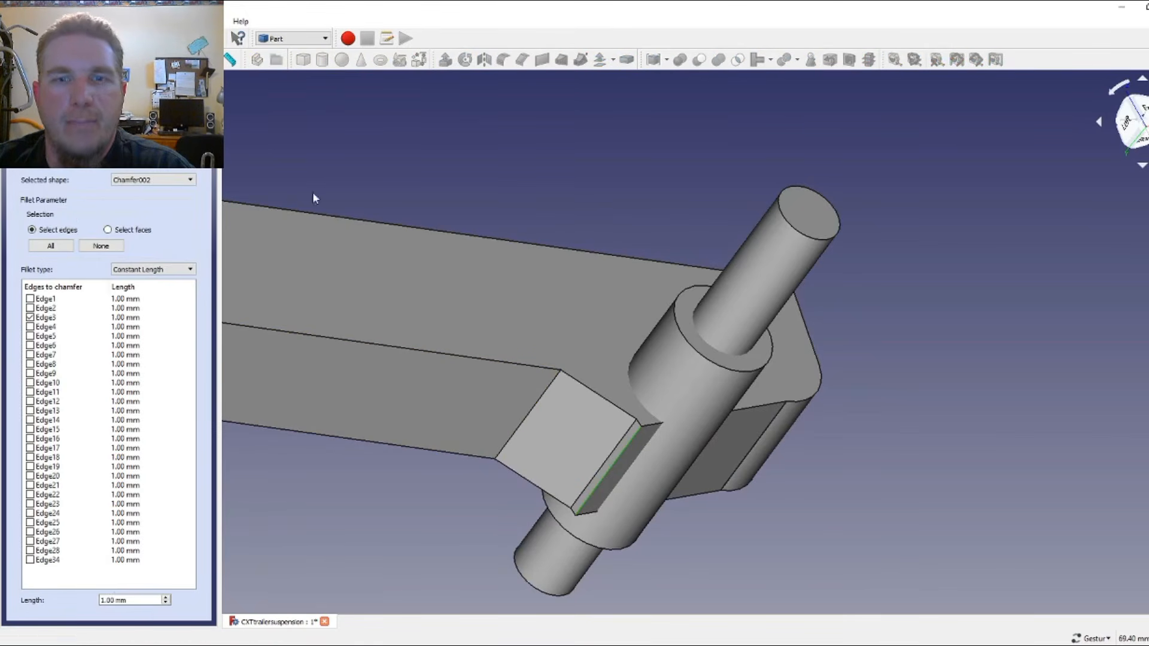
drag(105, 600, 98, 601)
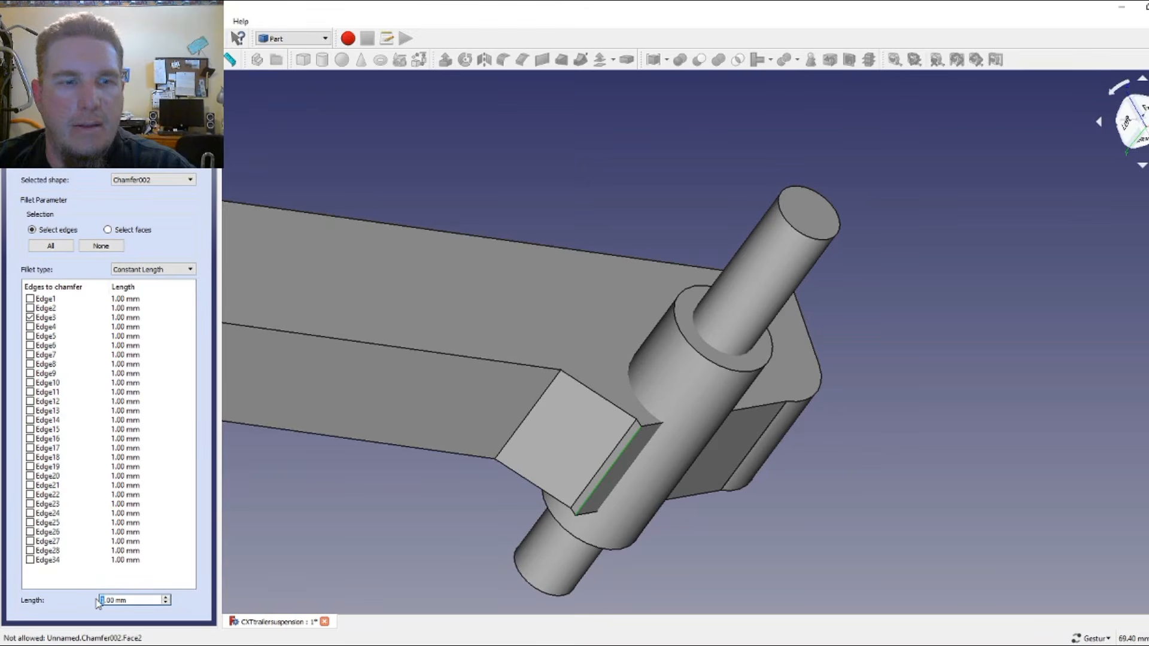
text(2)
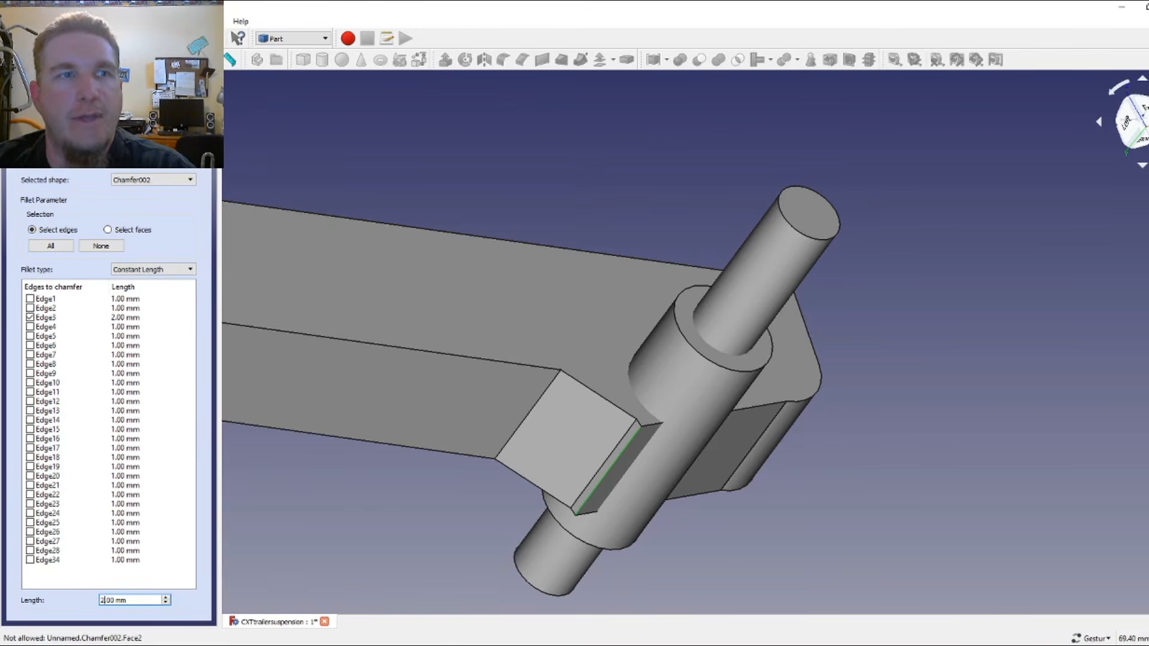
key(Return)
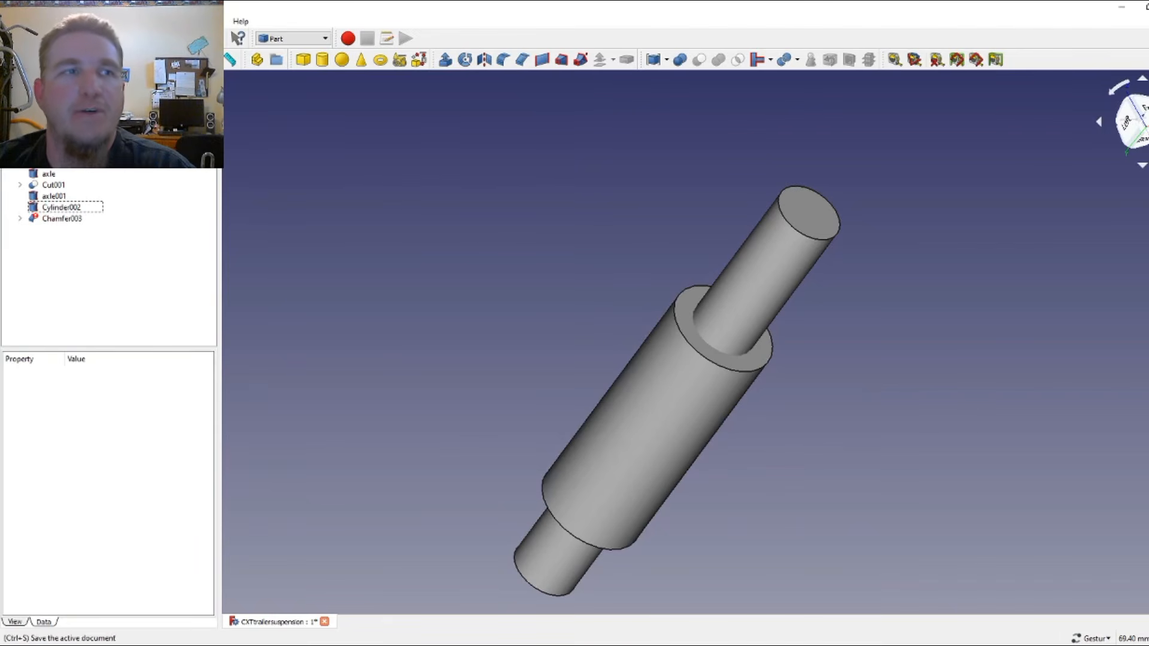
click(29, 21)
click(36, 35)
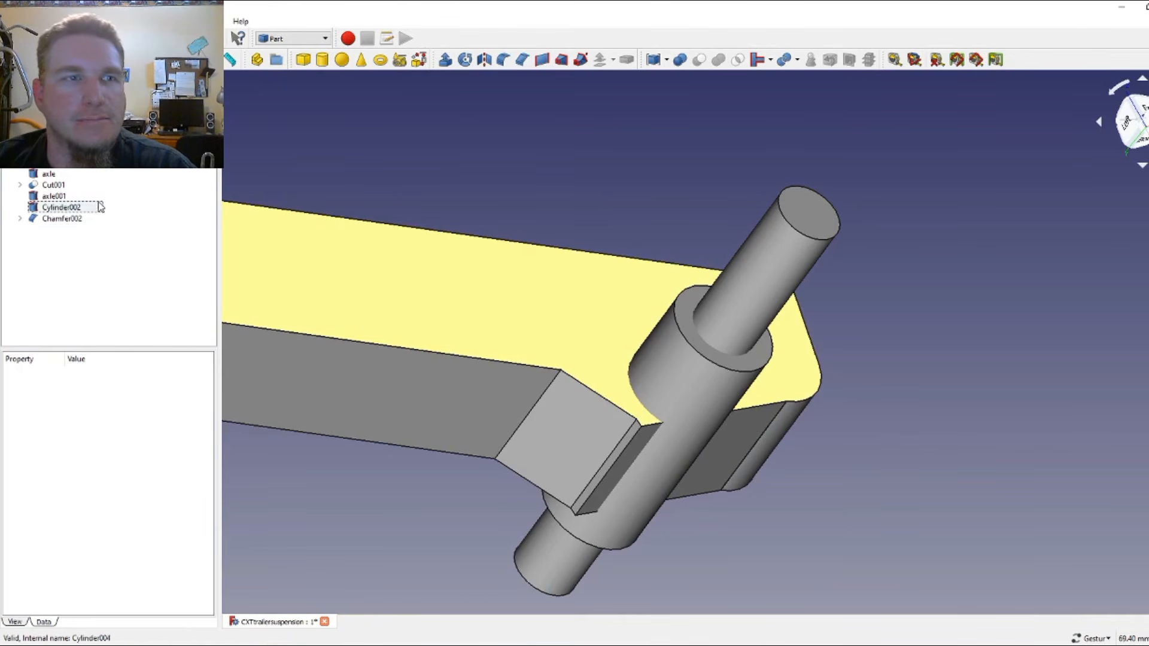
- Try a 1 mm chamfer on the block's bottom edge beside the axle cylinder, and undo it
click(83, 221)
click(382, 167)
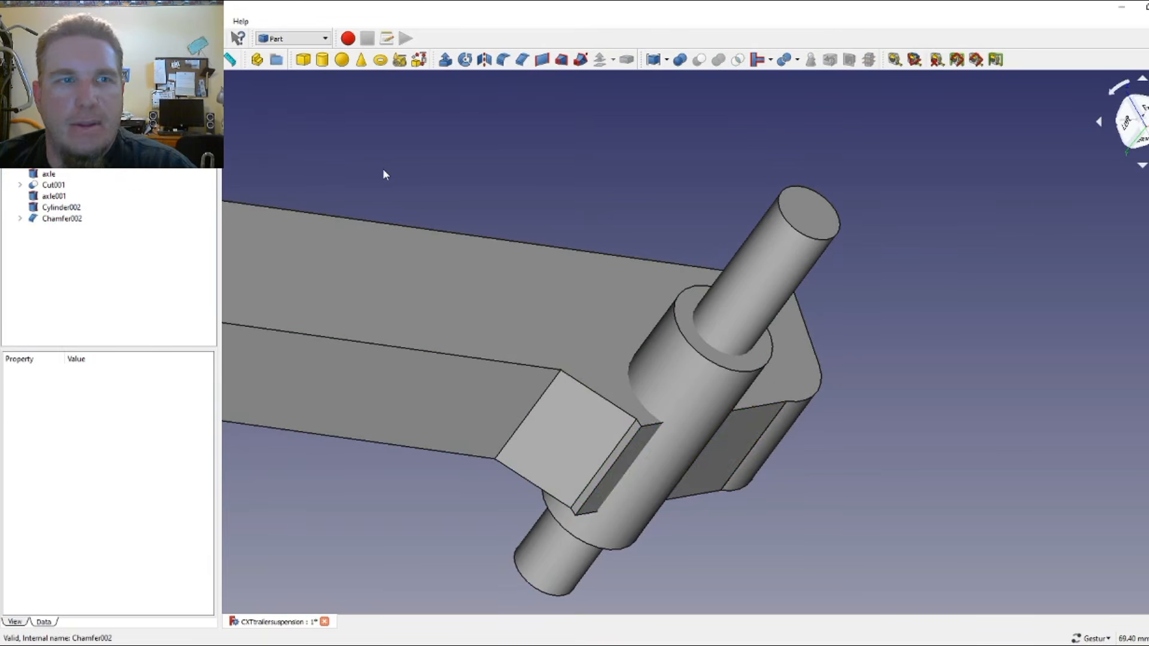
click(612, 466)
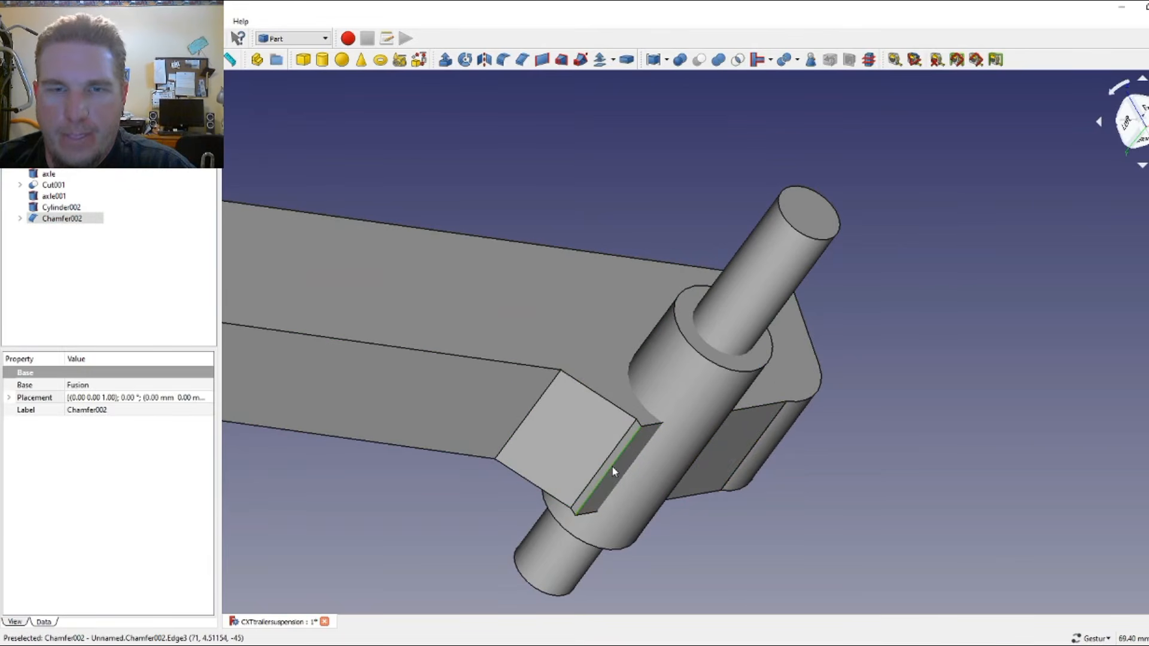
click(522, 61)
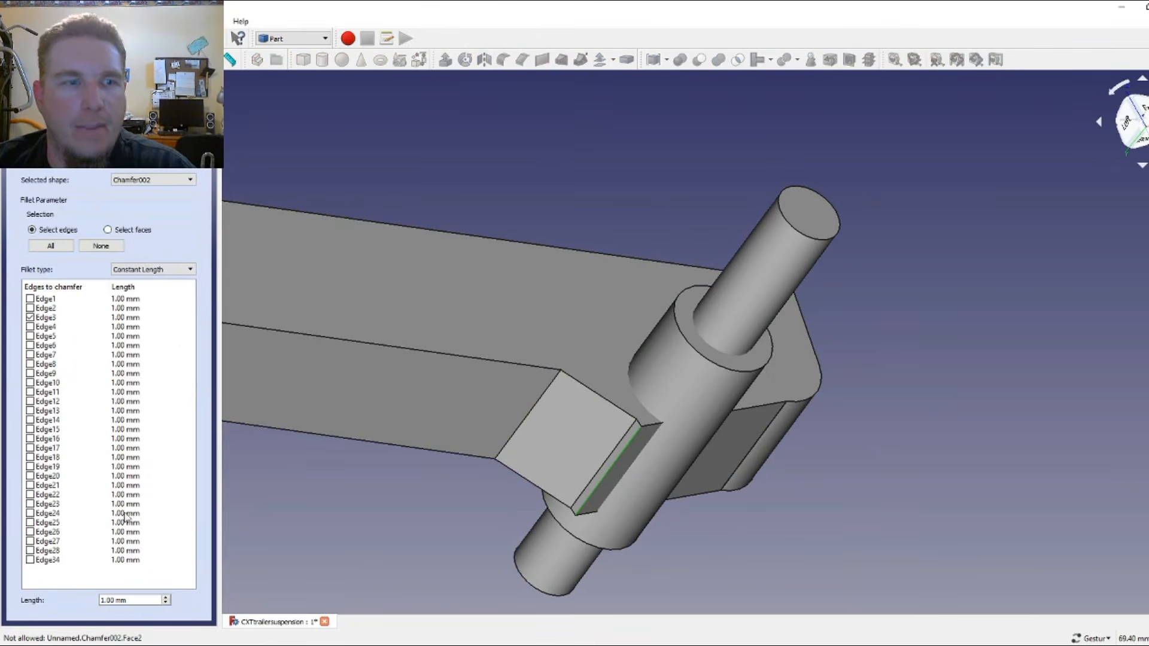
key(Return)
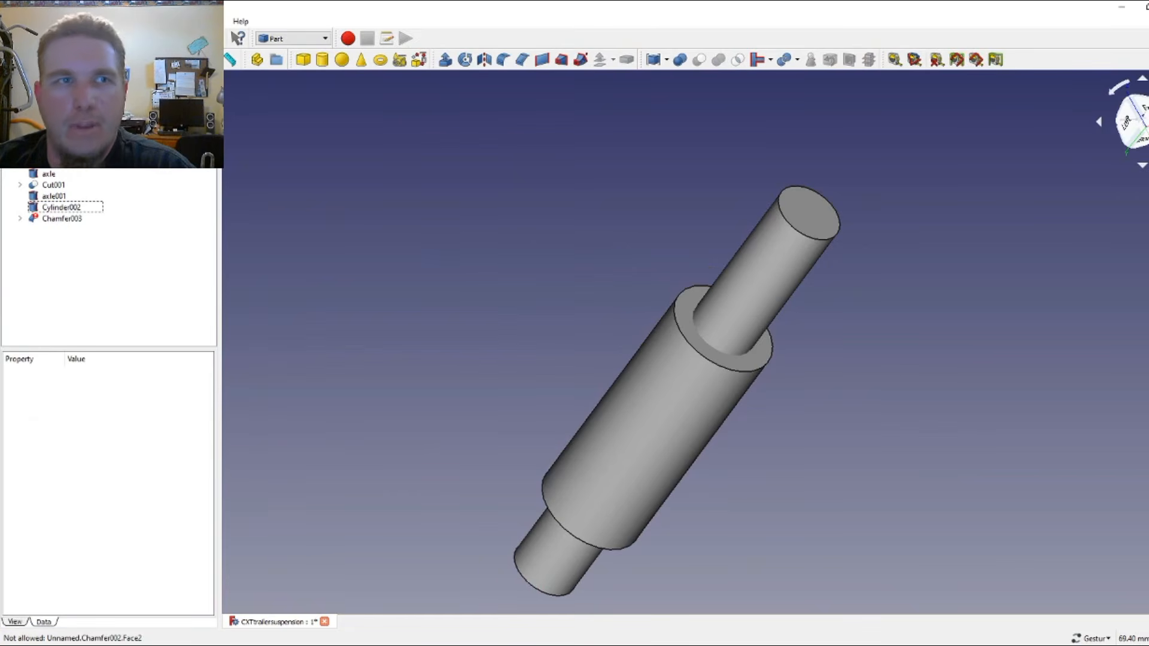
click(30, 21)
click(48, 36)
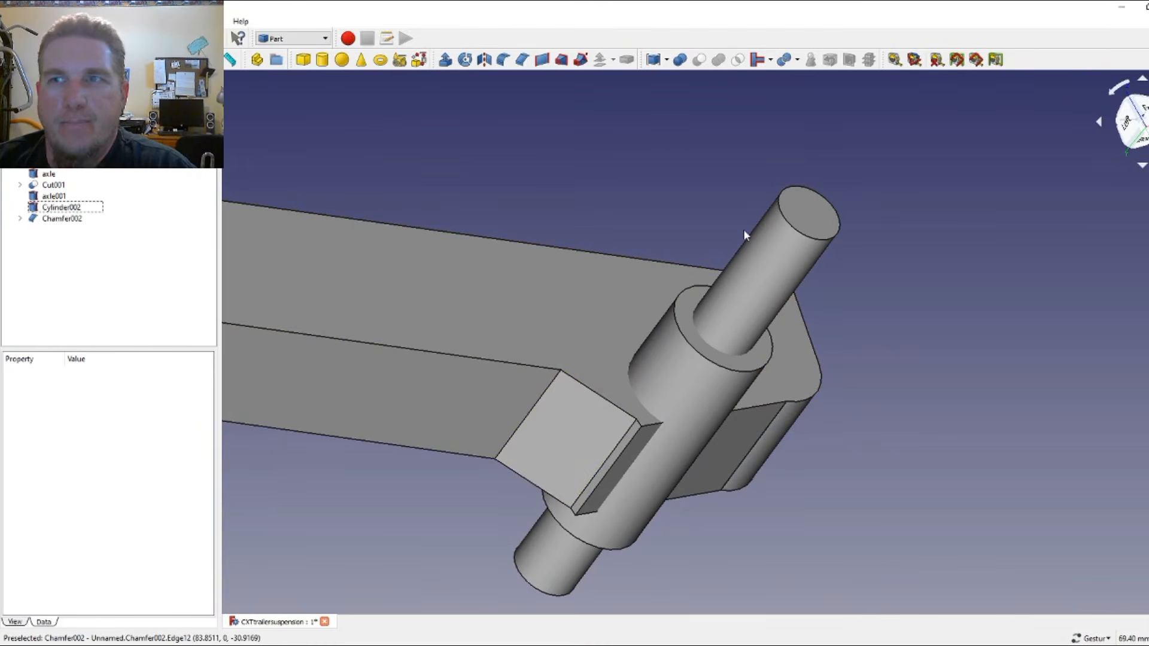
- Measure the distance between the two lower edges of the block's narrow face, and delete the measurement
click(1130, 133)
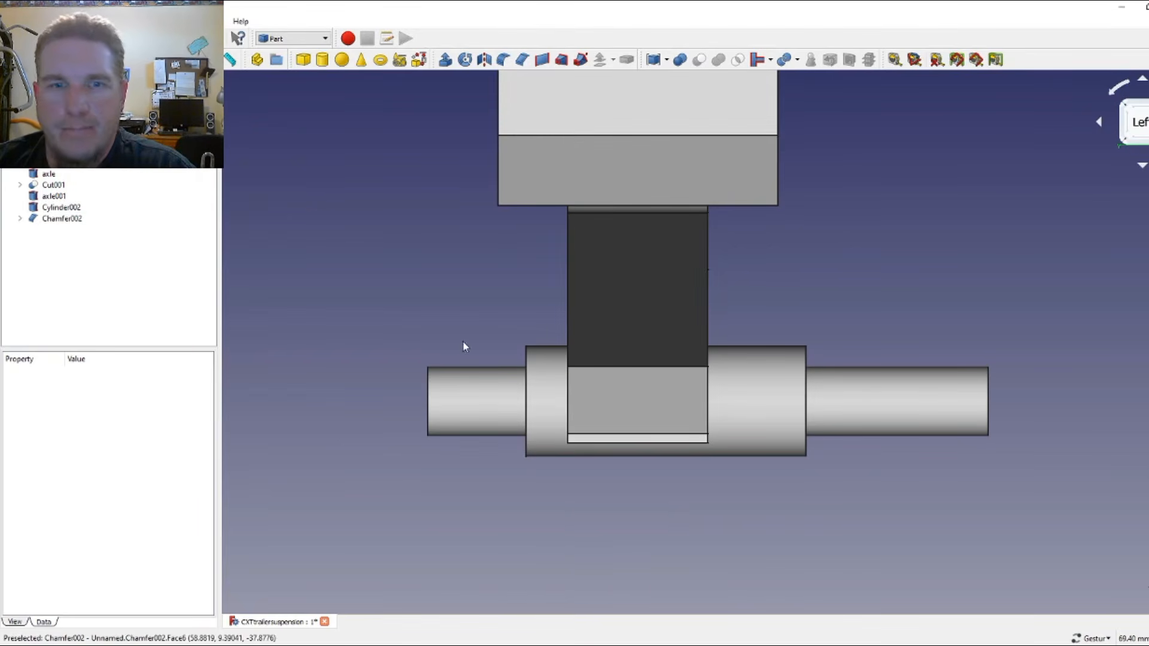
click(230, 59)
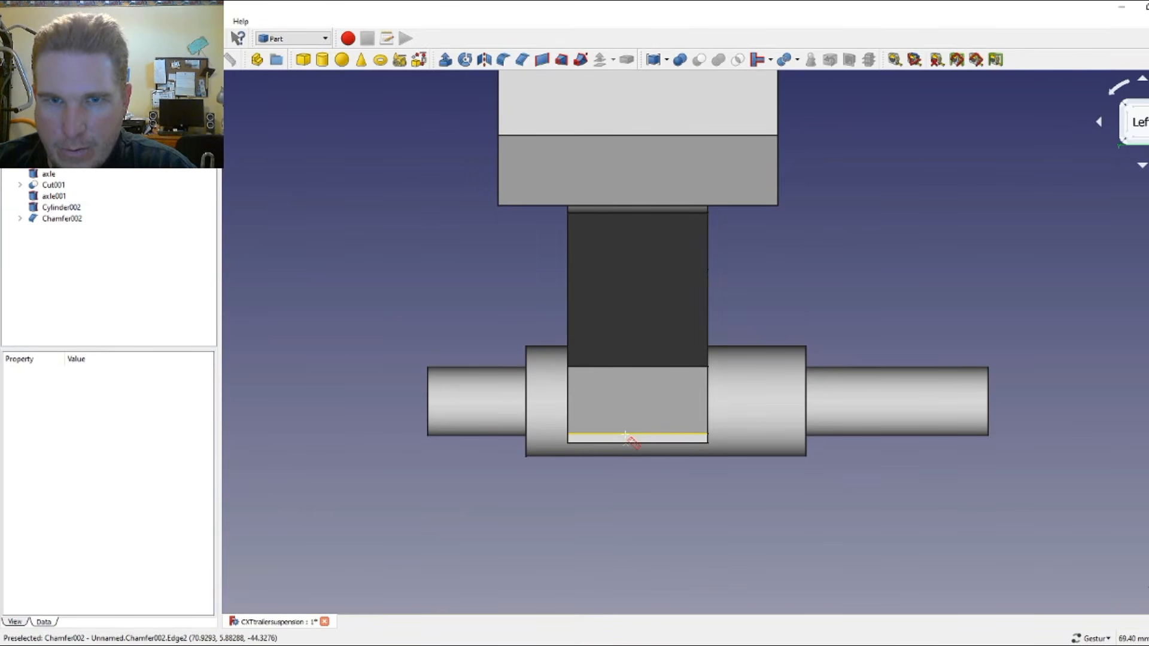
click(627, 437)
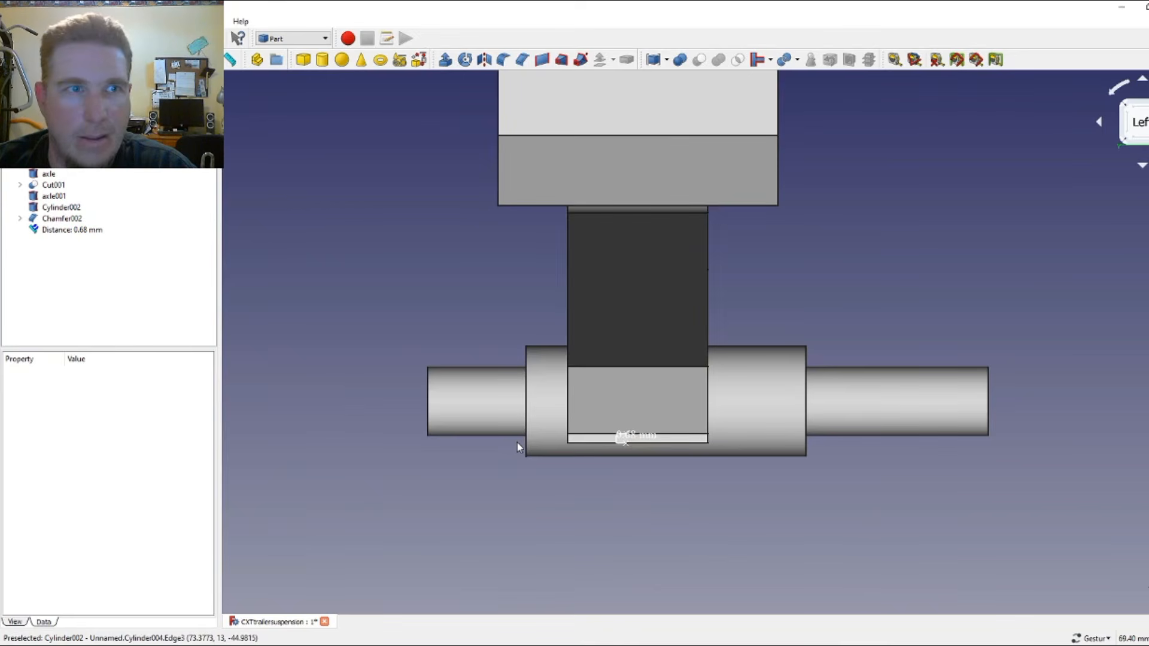
click(89, 230)
right_click(88, 231)
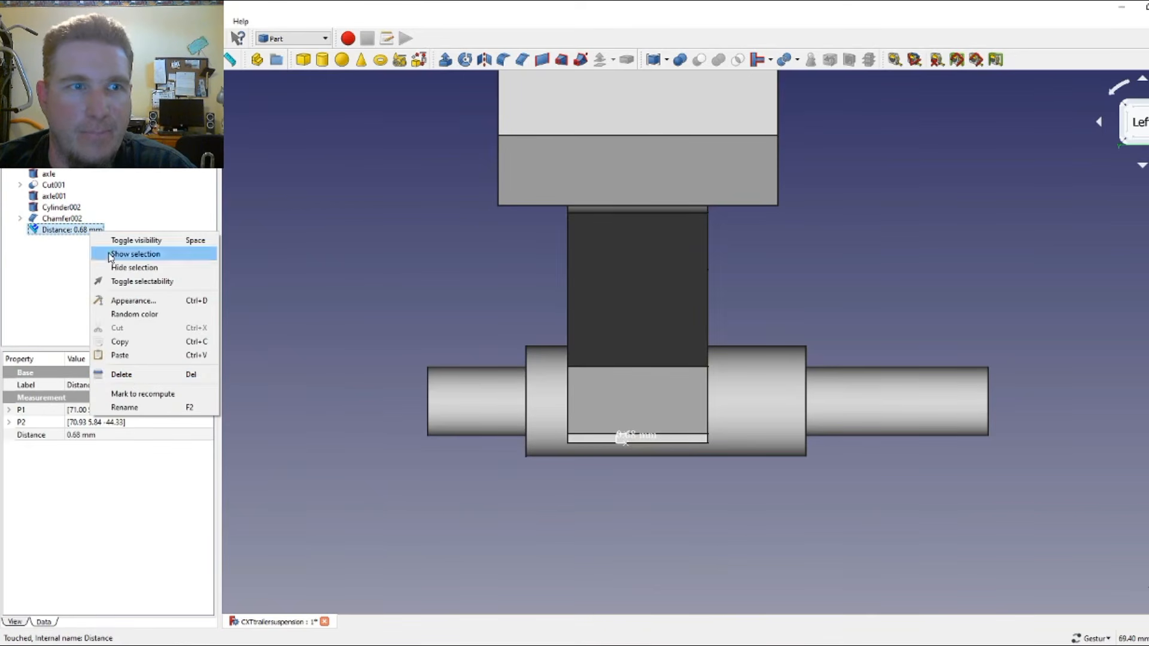
click(131, 377)
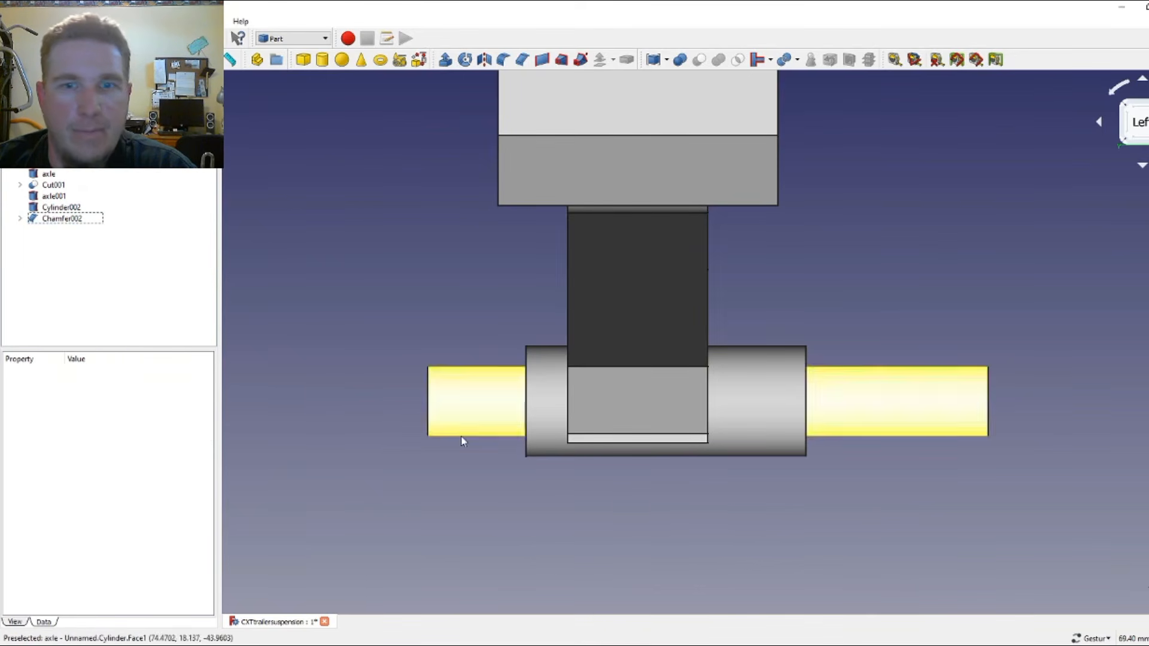
- Chamfer the block's bottom edge beside the axle cylinder with a constant length of 0.6 mm
click(620, 444)
click(522, 59)
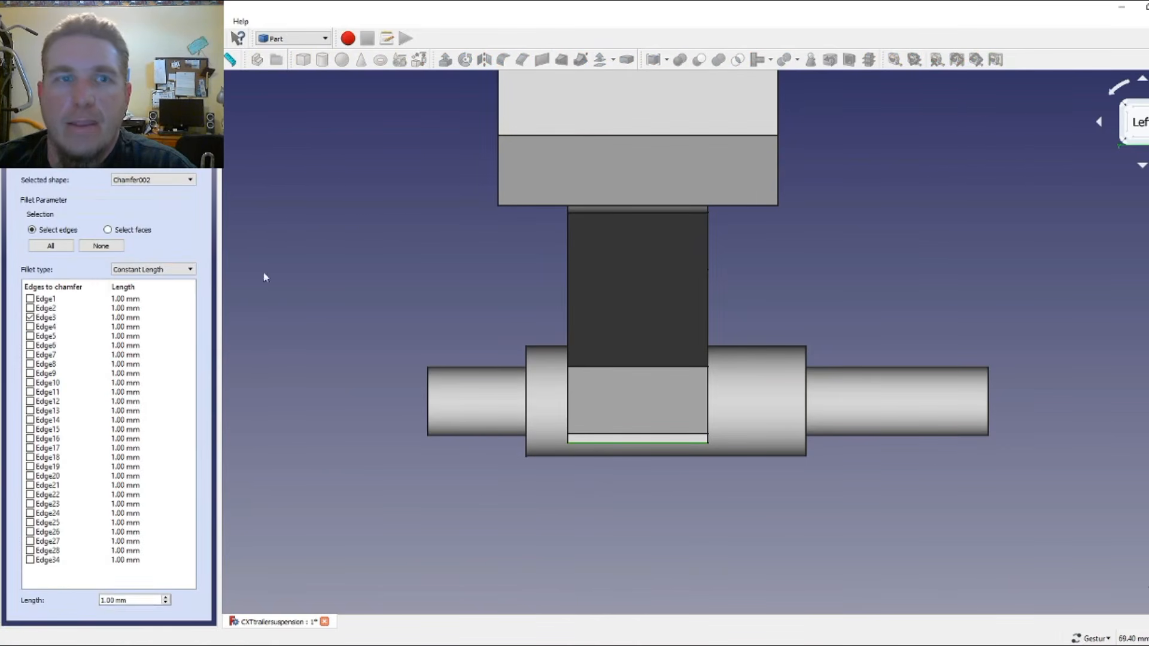
drag(105, 600, 94, 603)
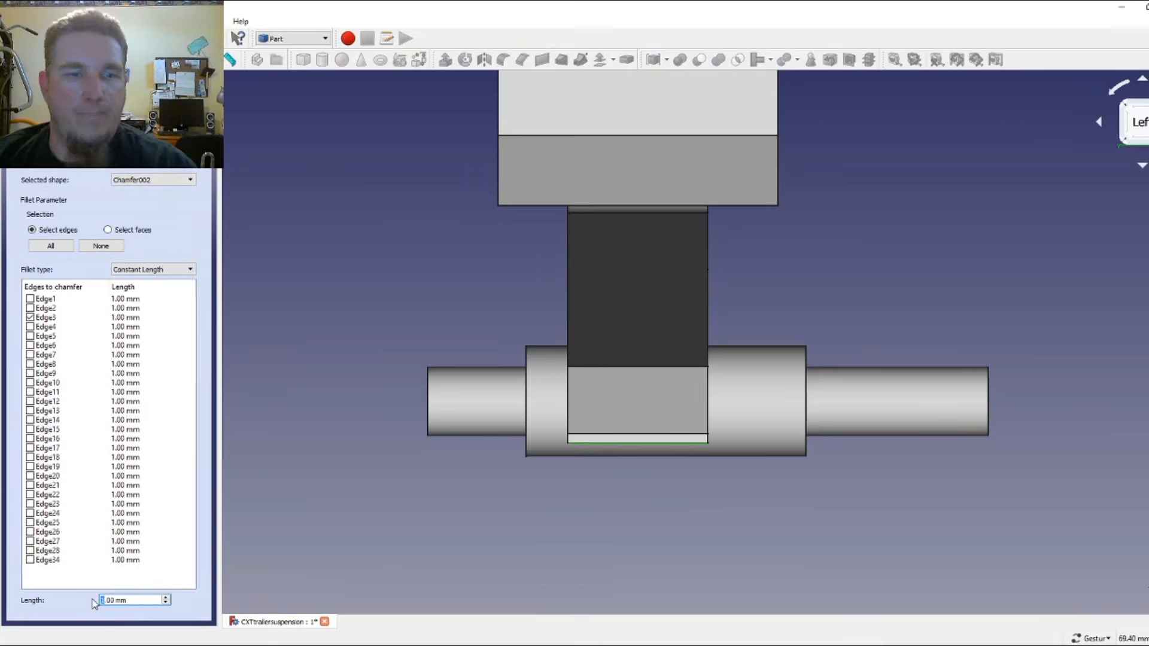
key(BackSpace)
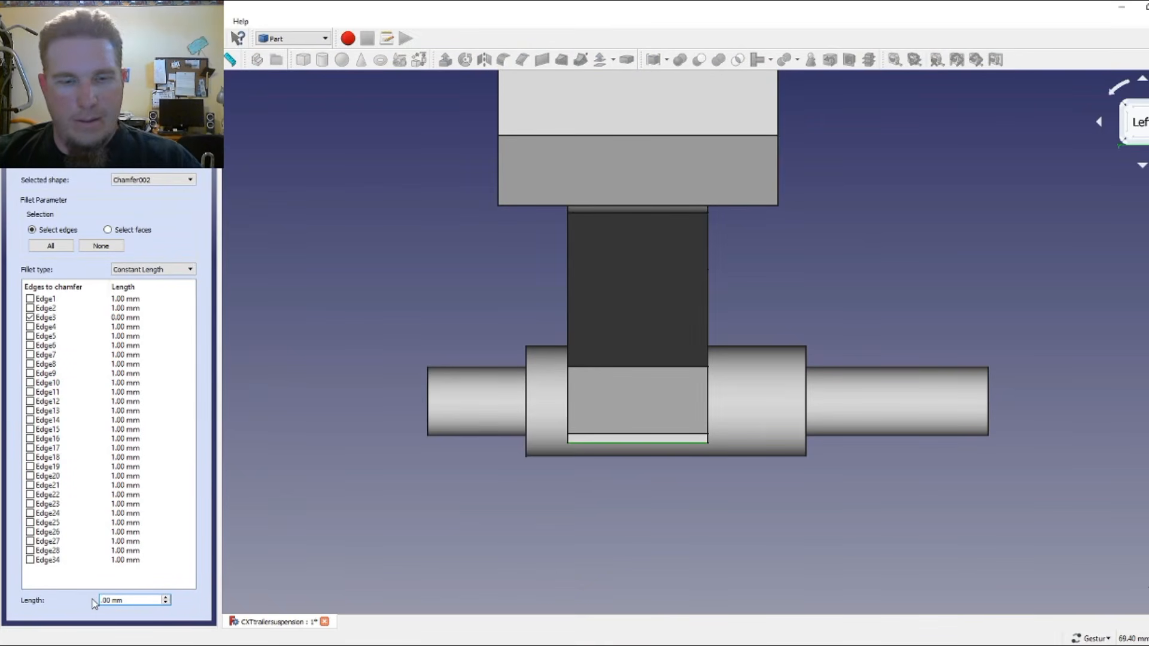
text(6)
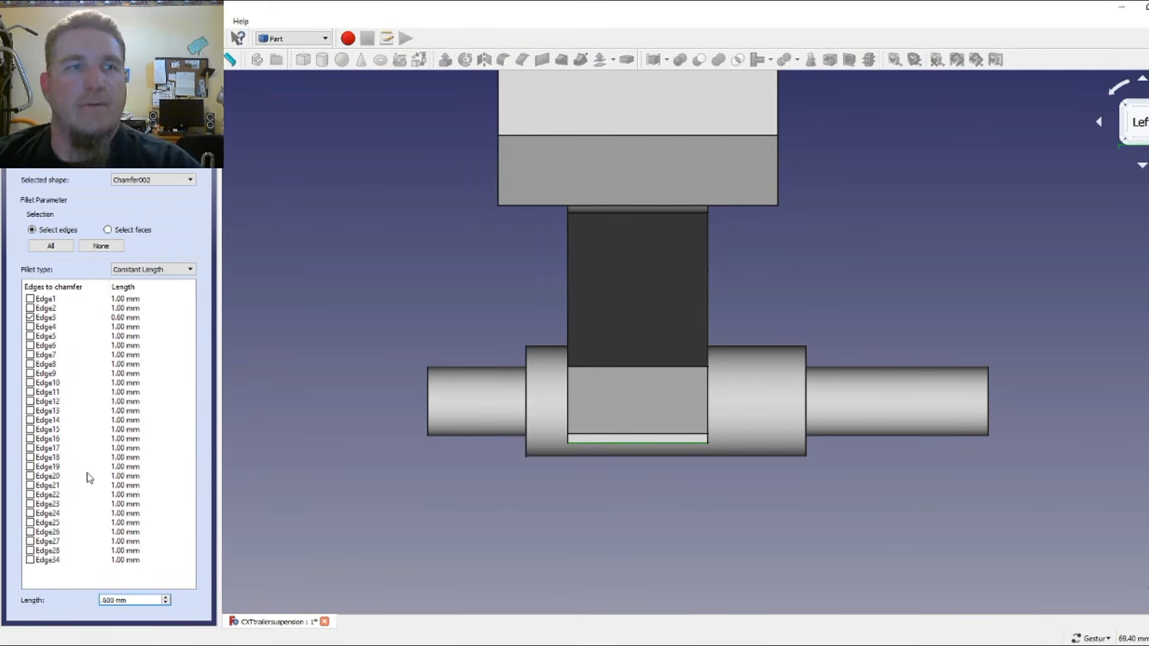
key(Return)
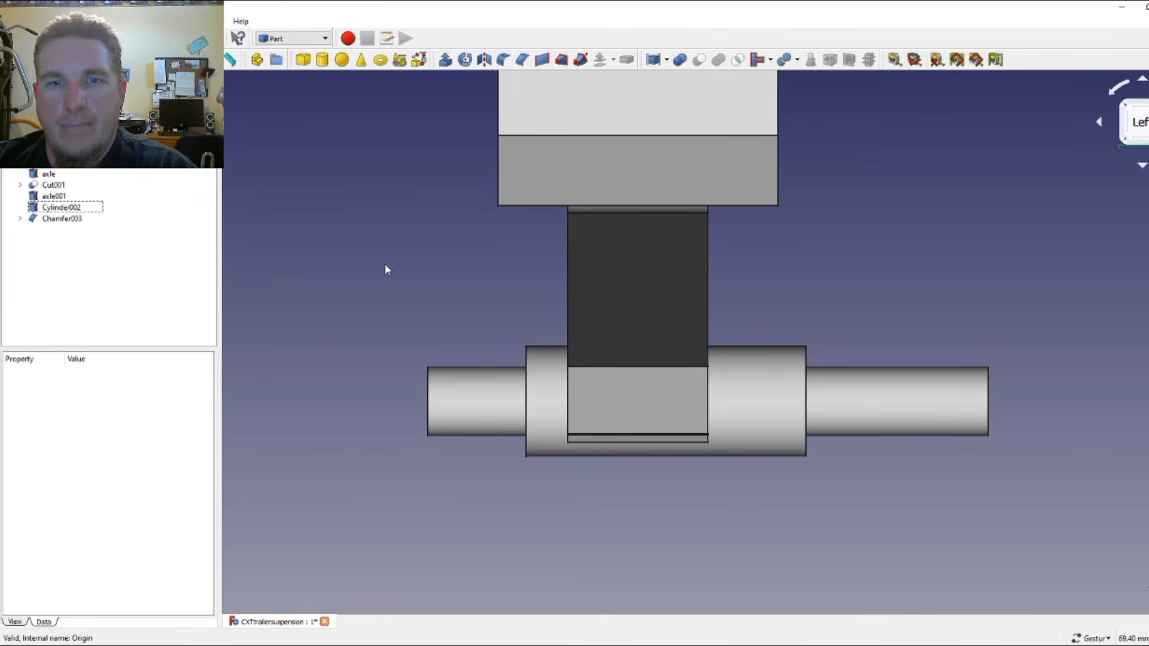
- Examine the chamfered axle mount and the whole suspension assembly from the rear, front and right sides
drag(540, 278, 573, 267)
click(1133, 120)
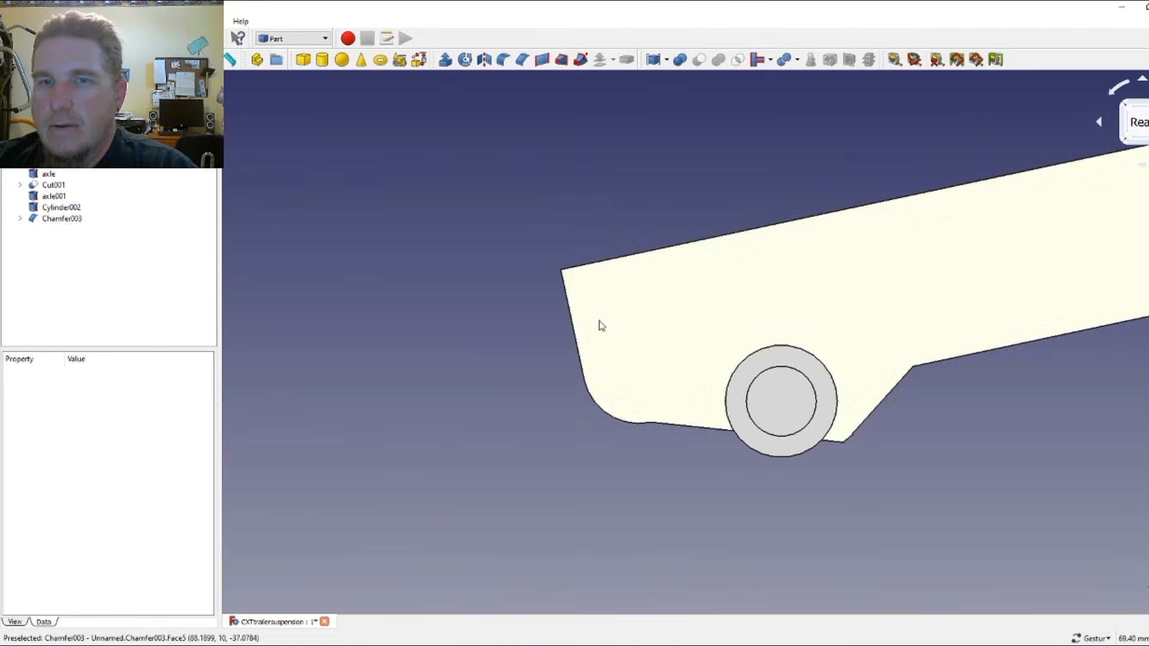
drag(433, 238, 656, 329)
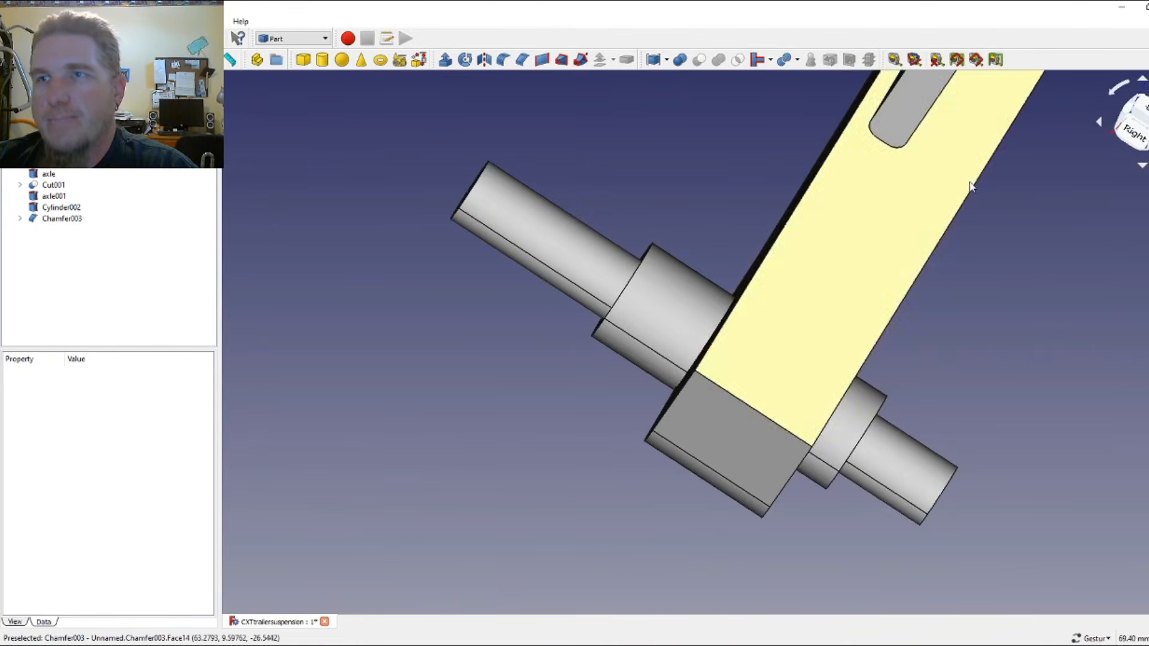
scroll(995, 278, down, 5)
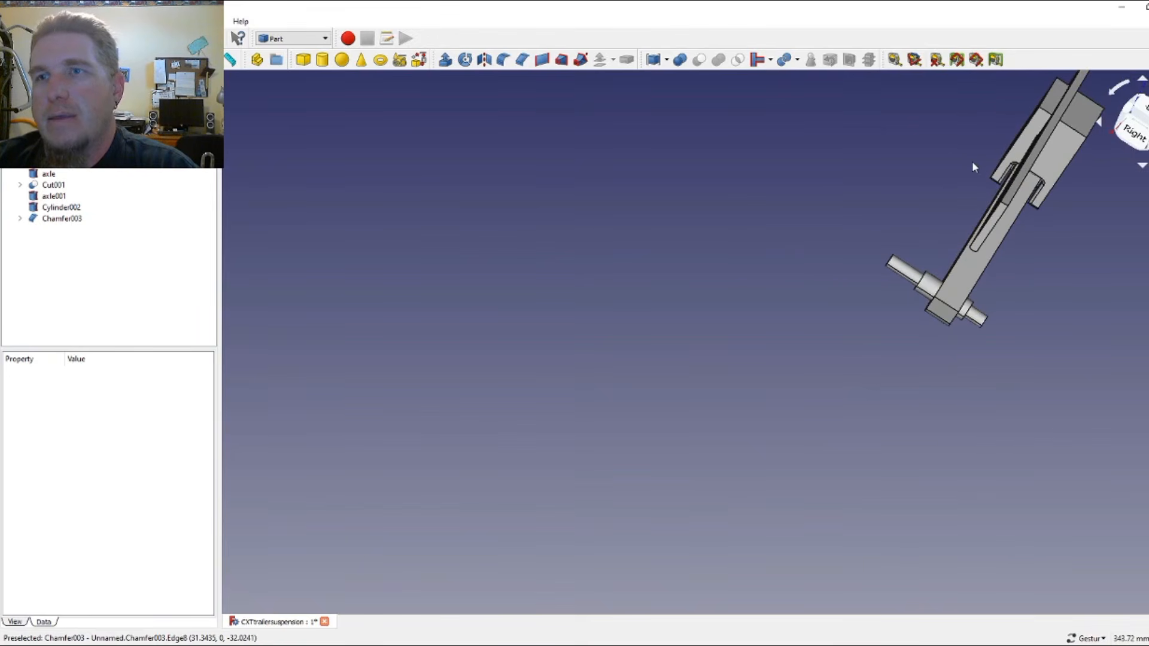
drag(973, 163, 871, 153)
click(1129, 145)
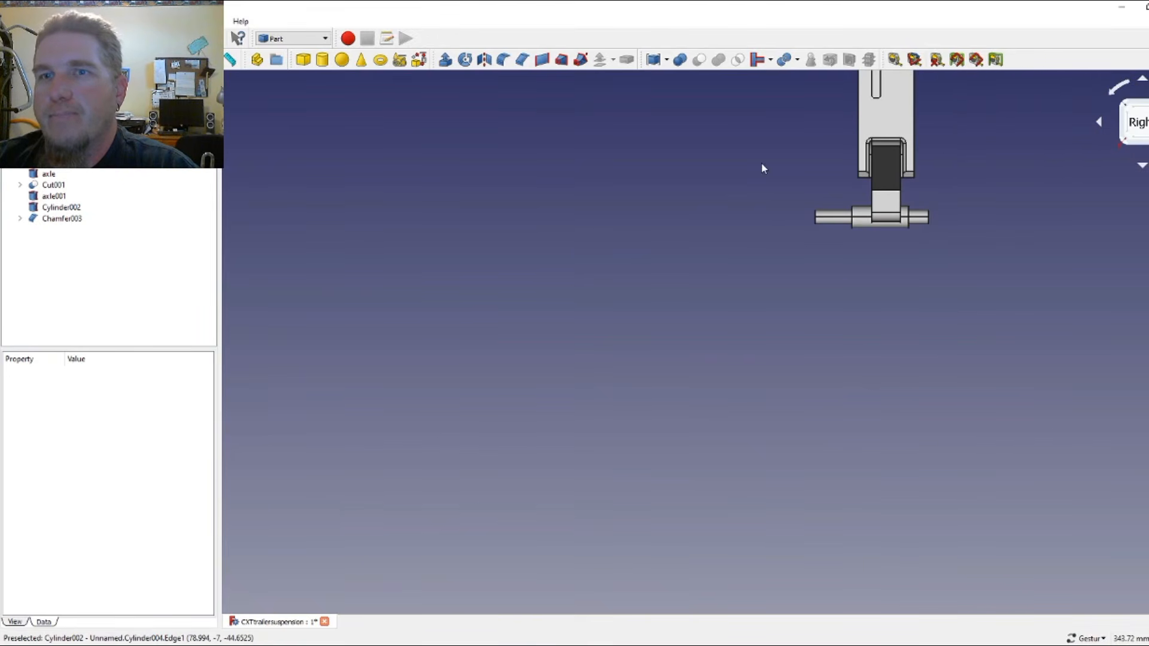
right_drag(762, 169, 505, 390)
drag(522, 371, 747, 343)
right_drag(697, 340, 854, 352)
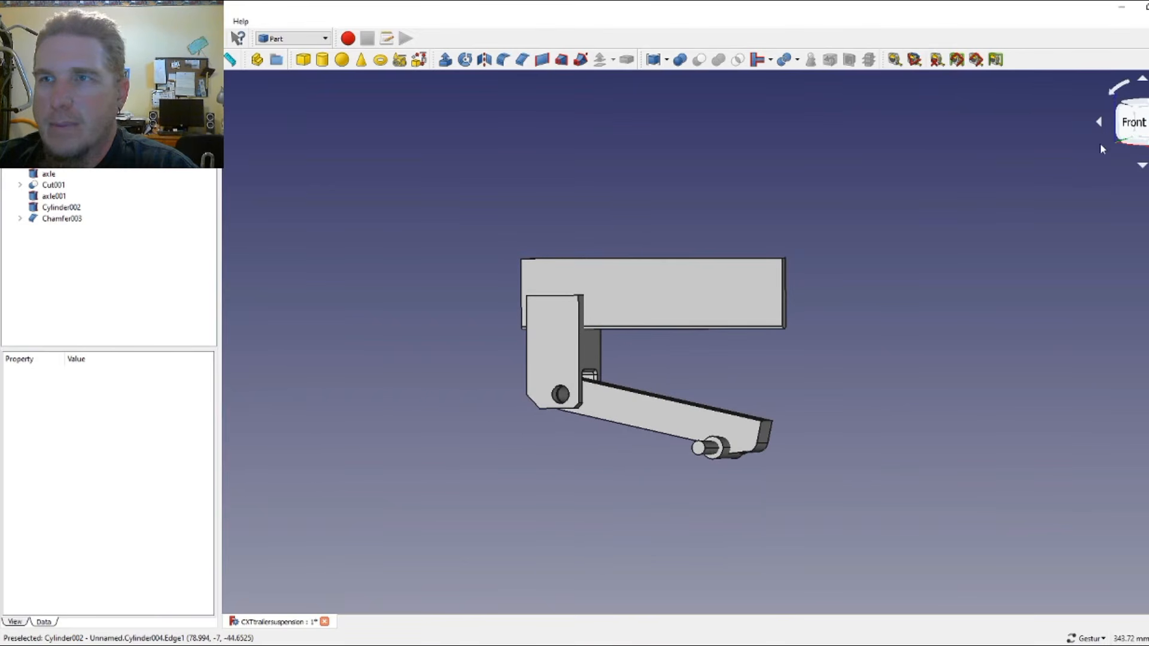
click(1133, 123)
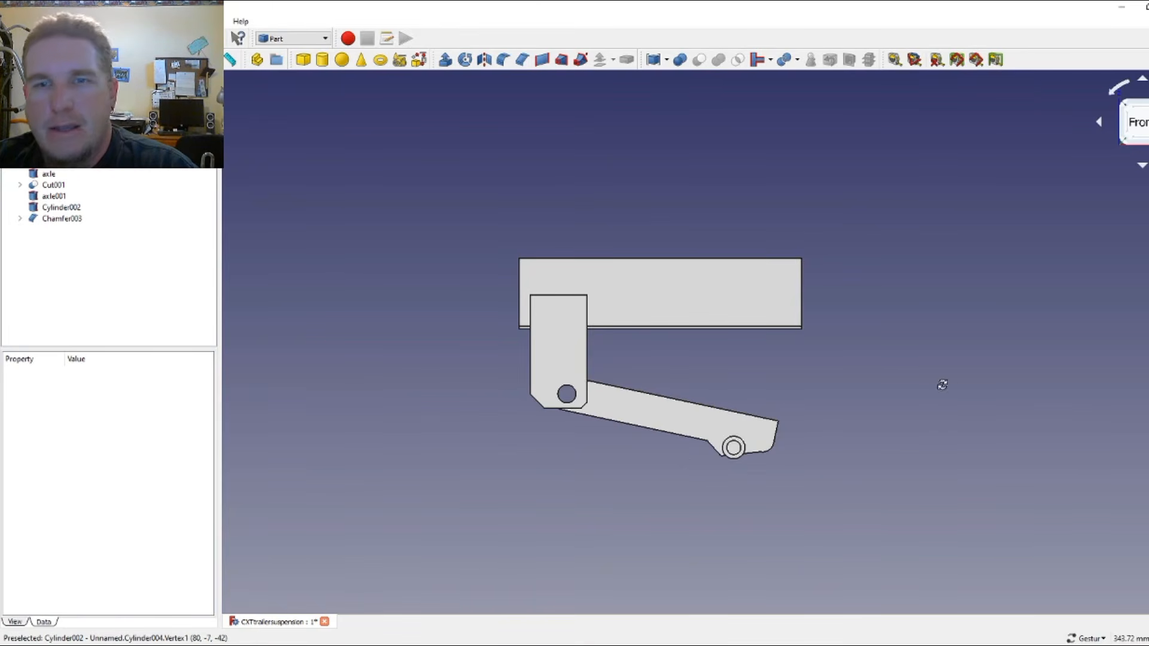
drag(941, 384, 705, 399)
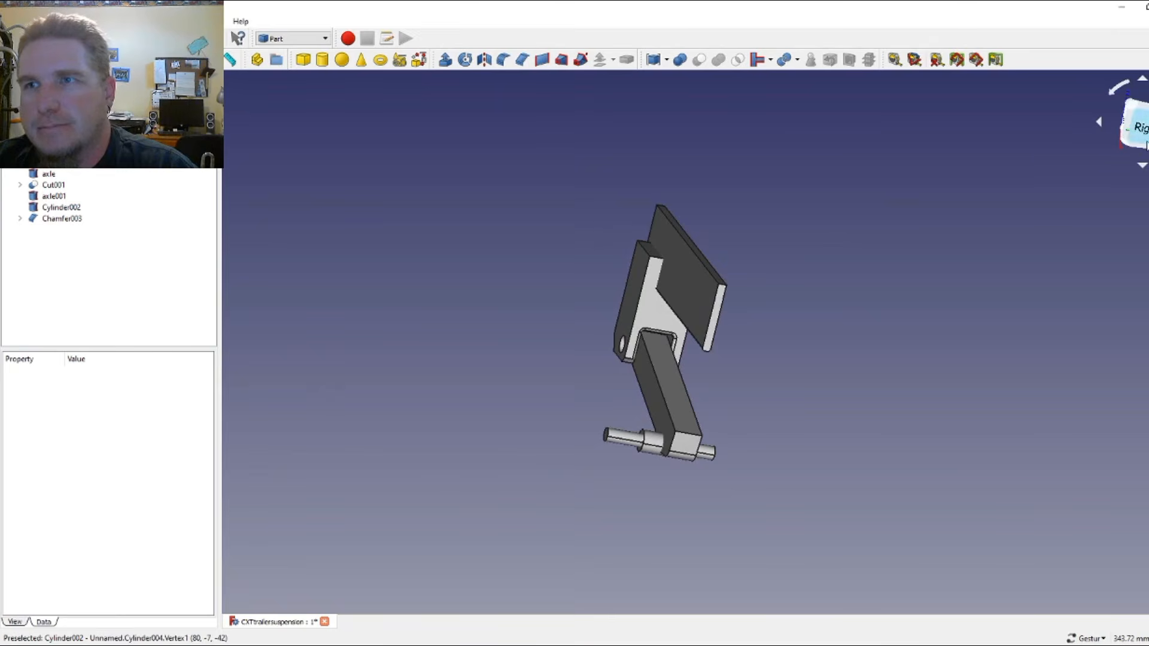
click(1138, 129)
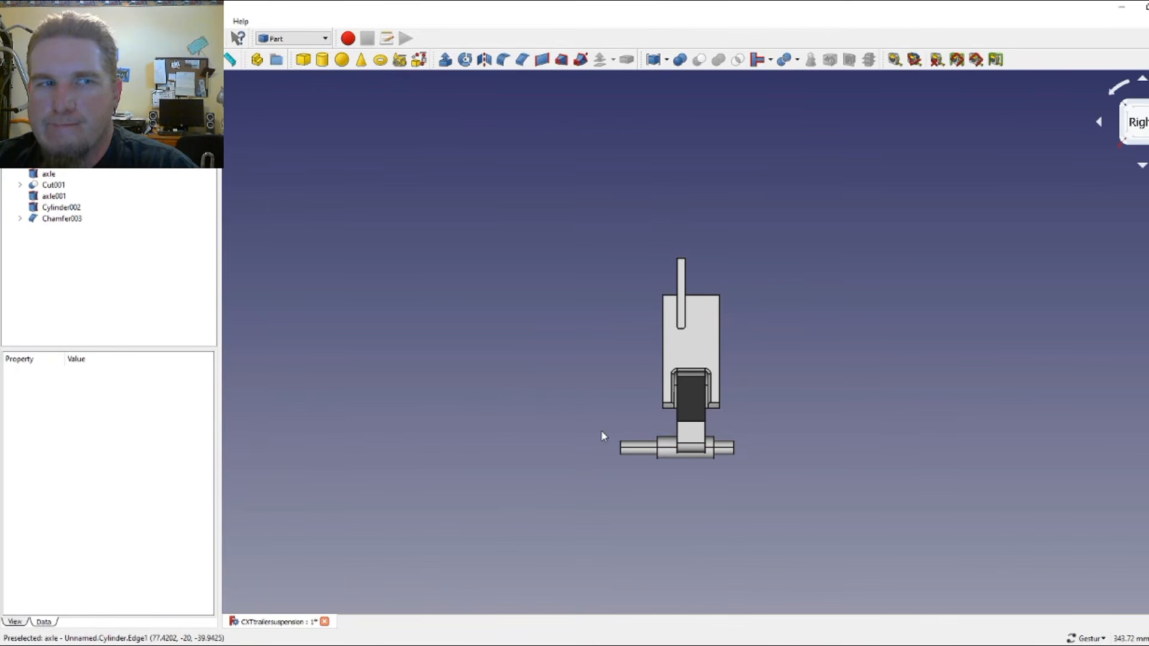
- Set the height of the axle sleeve Cylinder002 to 25 mm
click(66, 208)
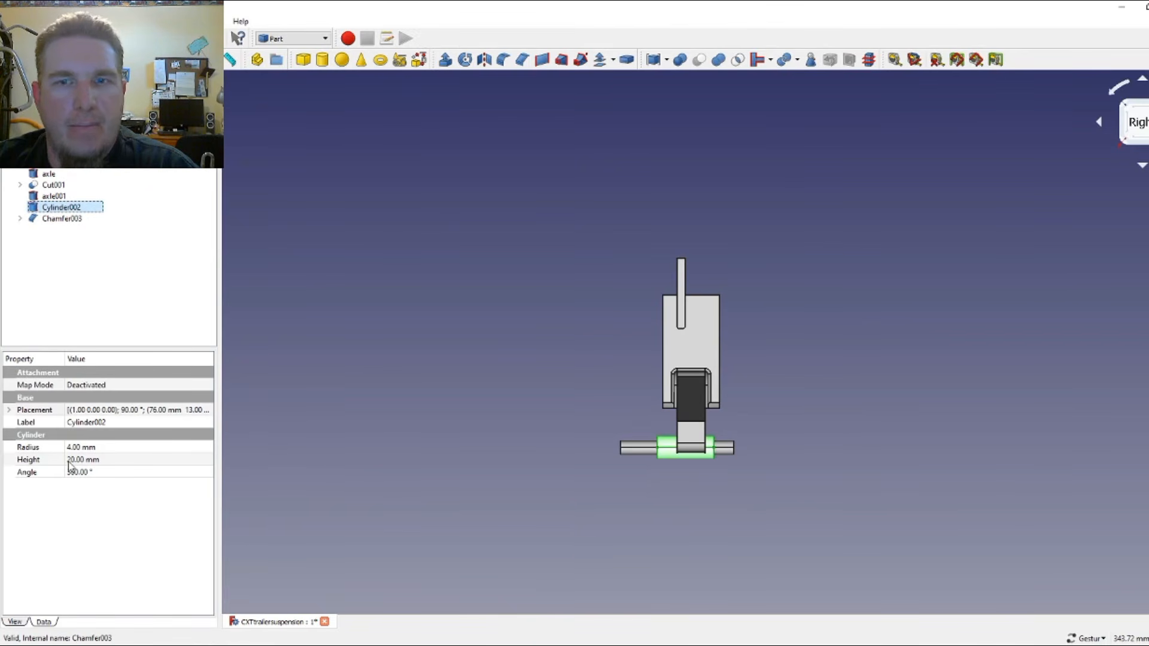
click(68, 461)
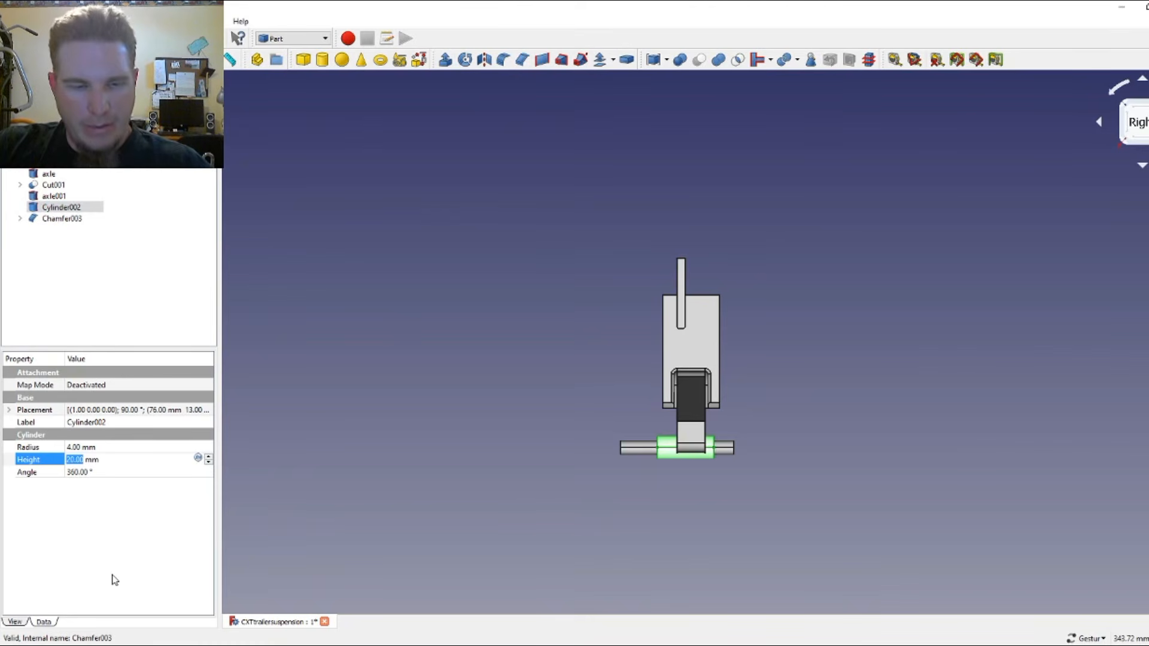
text(25)
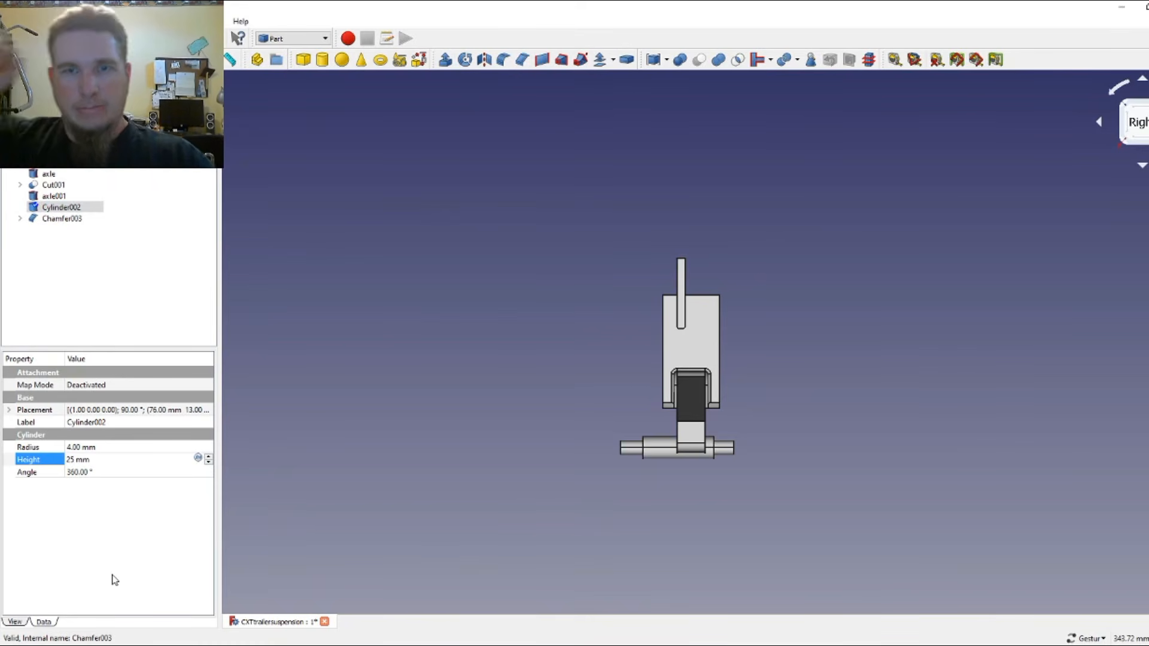
- Shift the axle sleeve's placement along its length to Y 15 mm and accept it
click(203, 410)
click(207, 410)
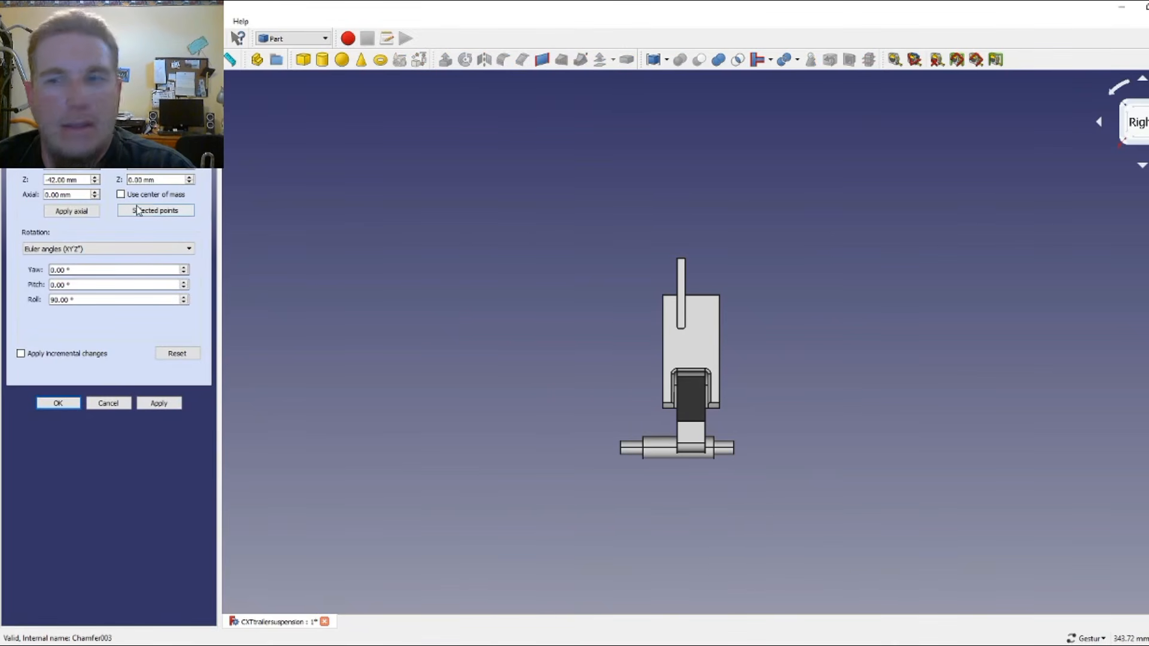
click(96, 168)
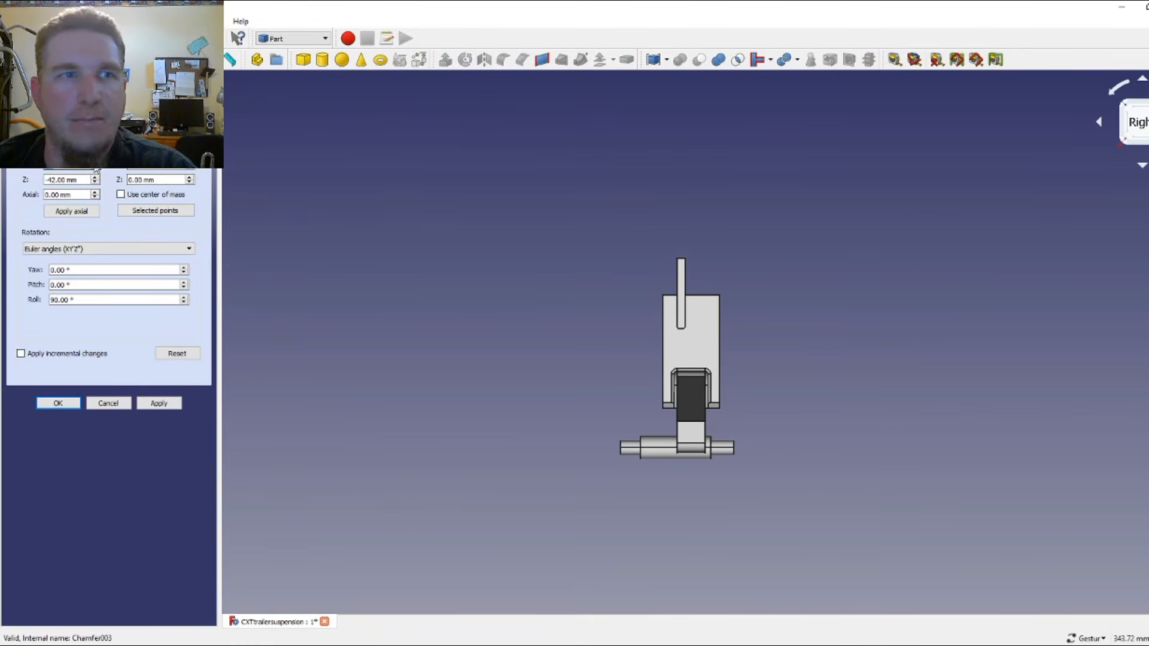
click(94, 163)
click(94, 163)
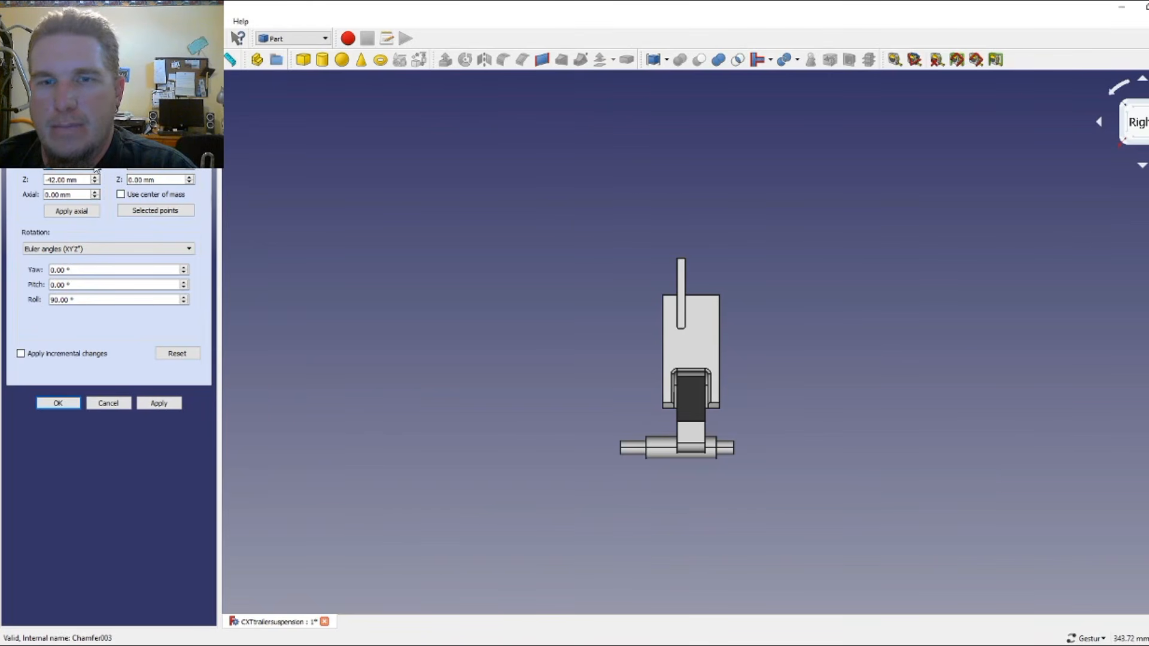
click(95, 168)
click(58, 403)
- Fuse the suspension arm Chamfer003 with the axle sleeve Cylinder002
drag(393, 324, 878, 342)
key(1)
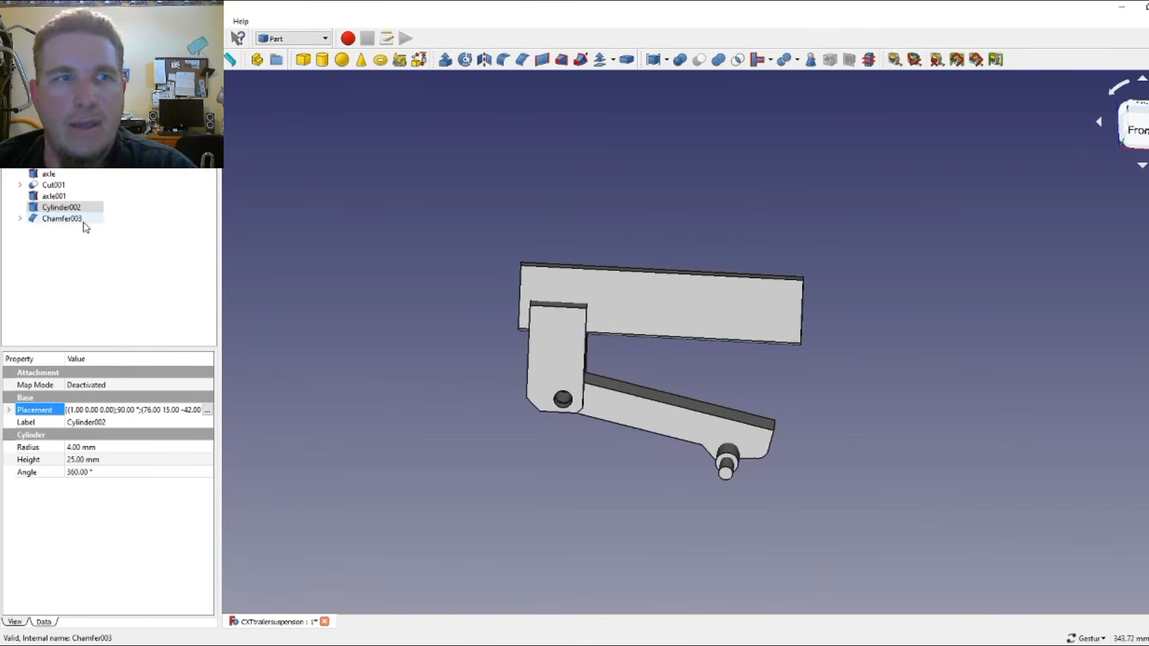
click(59, 219)
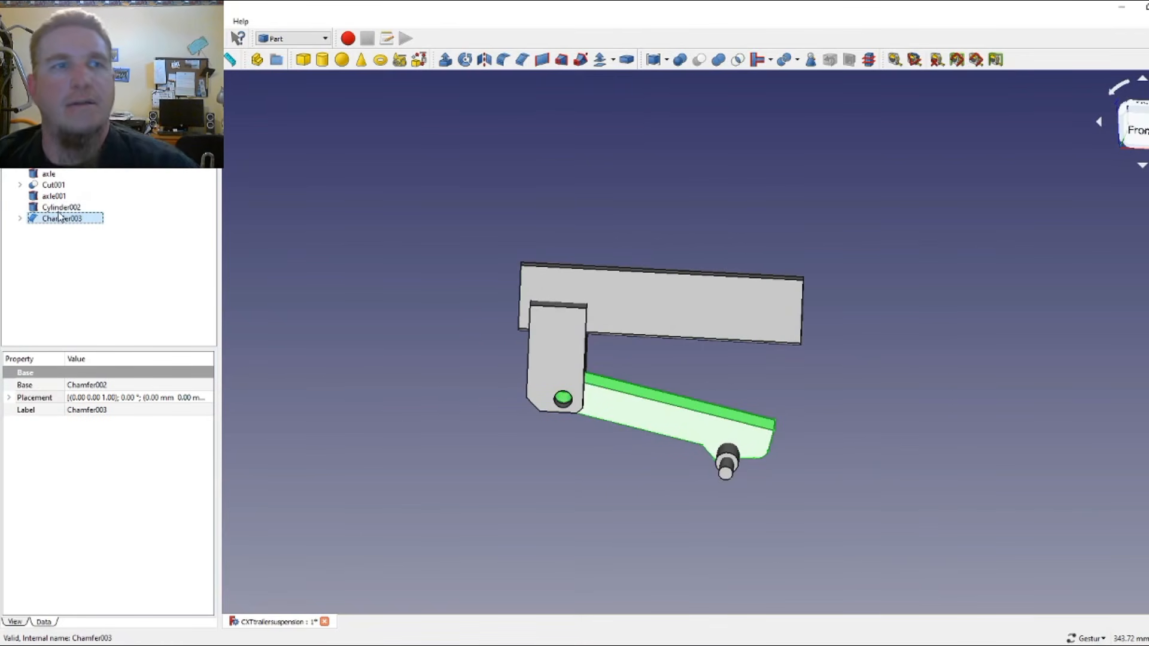
click(59, 208)
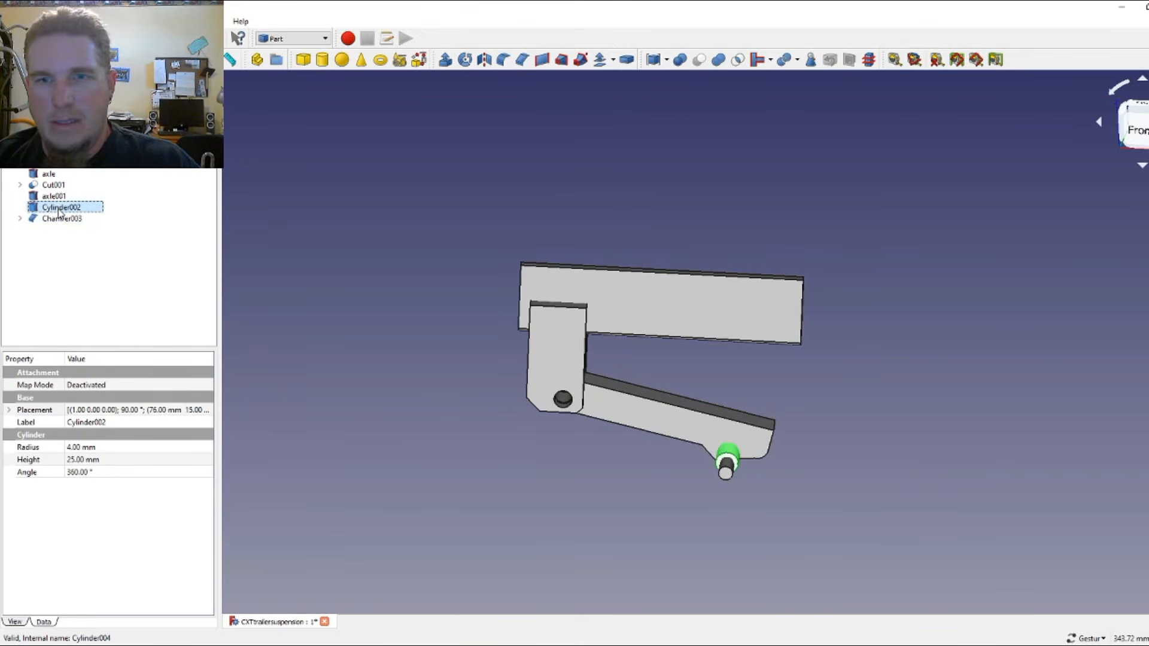
click(60, 221)
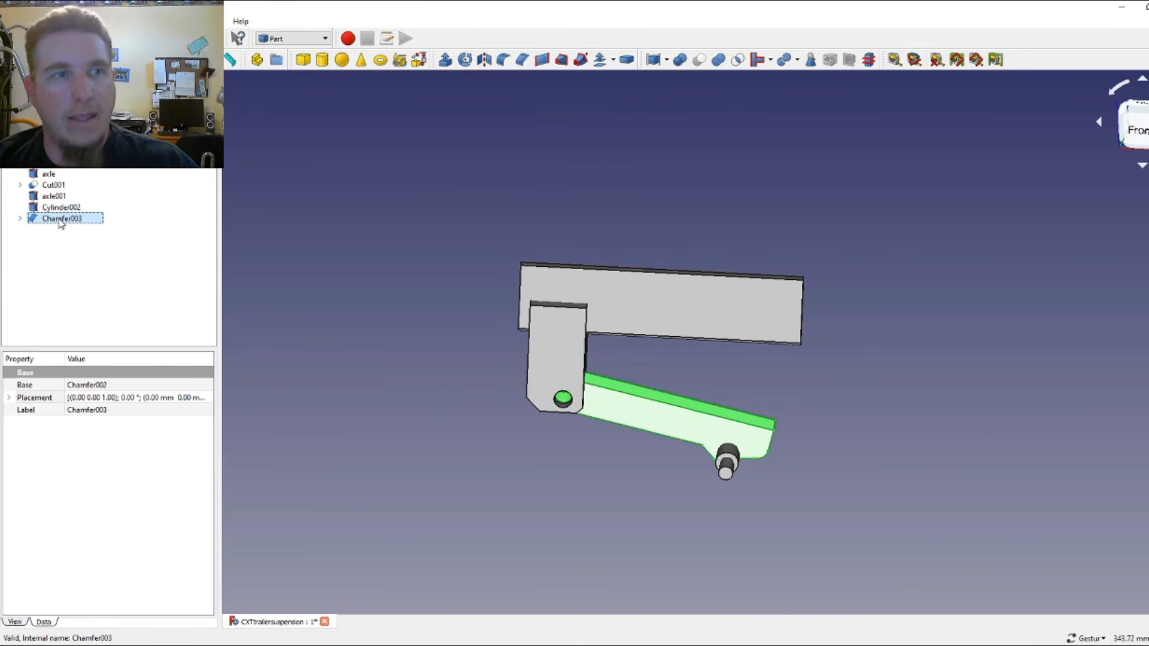
ctrl+click(60, 208)
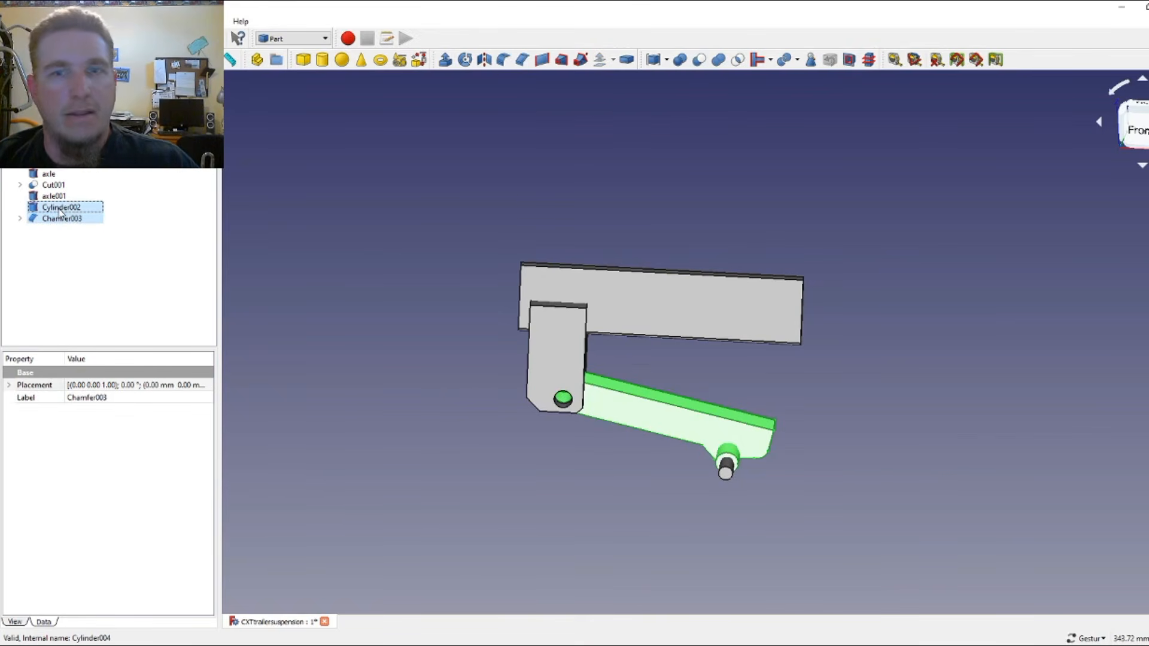
click(721, 63)
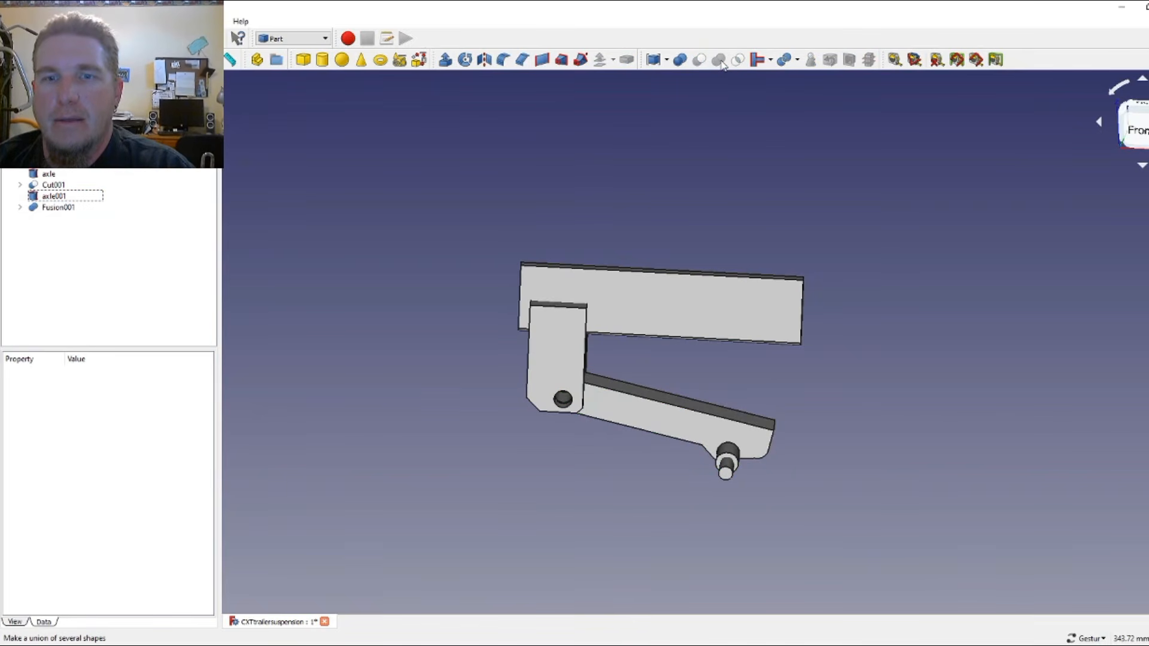
- Try a 2 mm fillet on the edge where the axle sleeve meets the arm's front face, and undo it
drag(857, 427, 645, 411)
scroll(713, 465, up, 8)
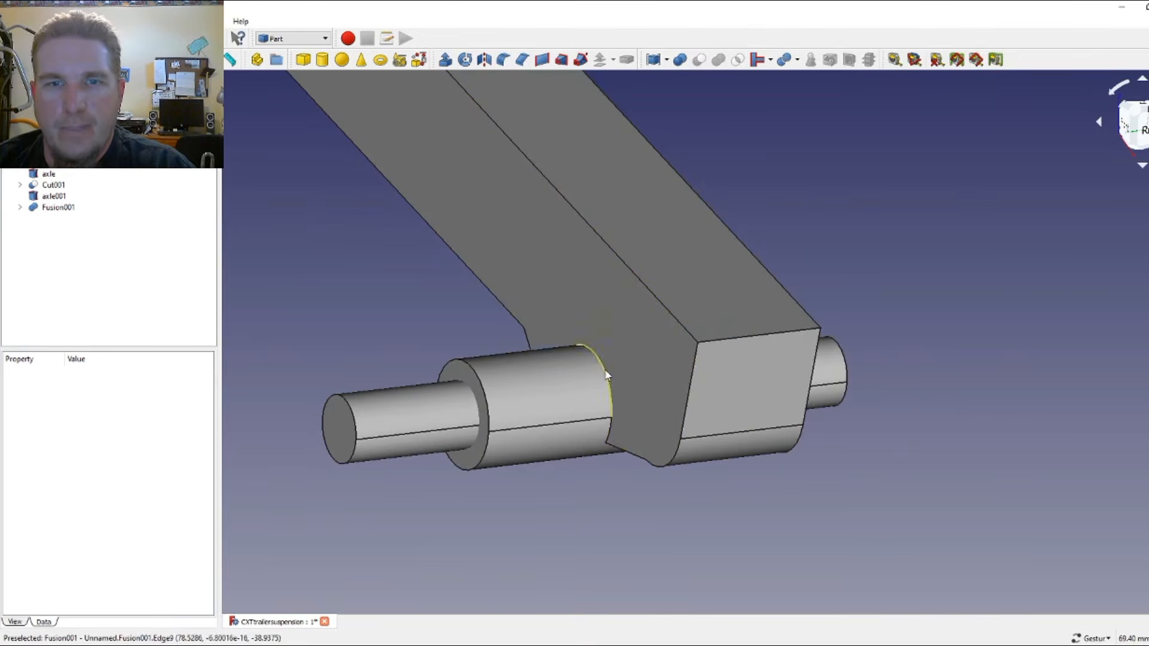
click(604, 376)
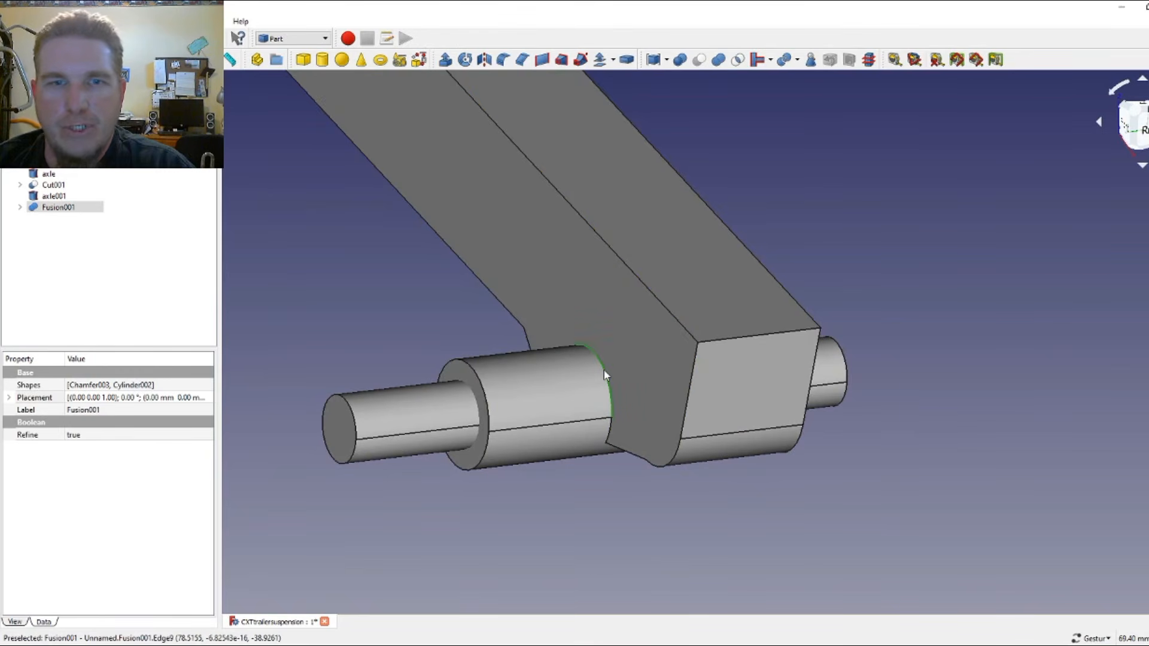
drag(531, 303, 404, 324)
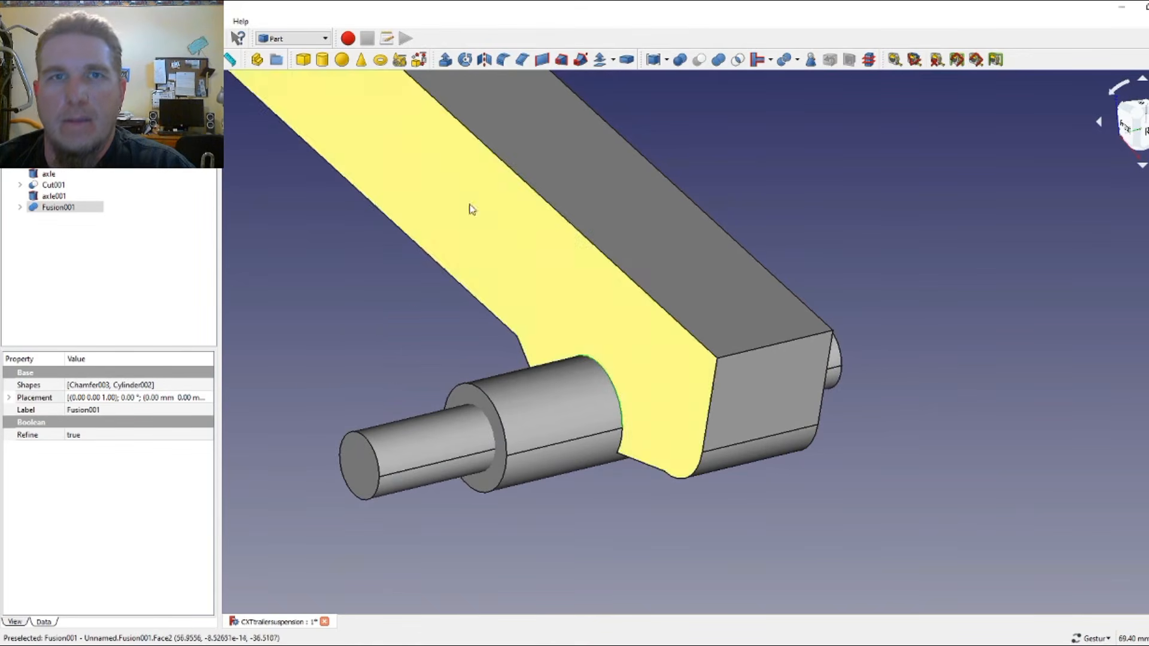
click(505, 60)
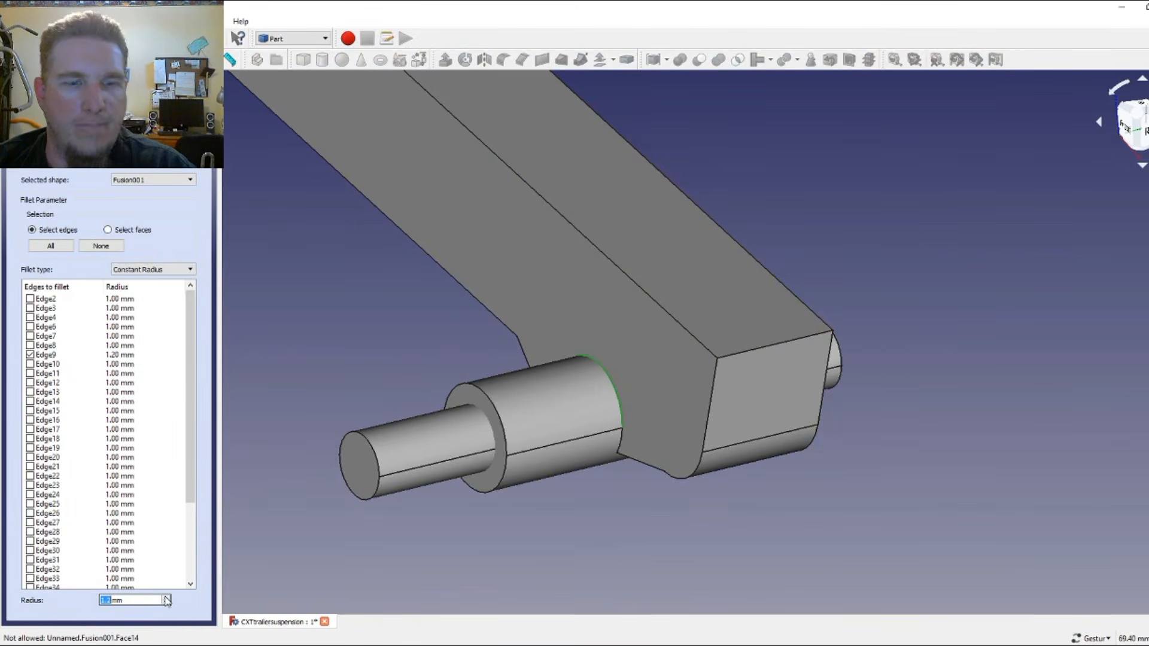
text(2)
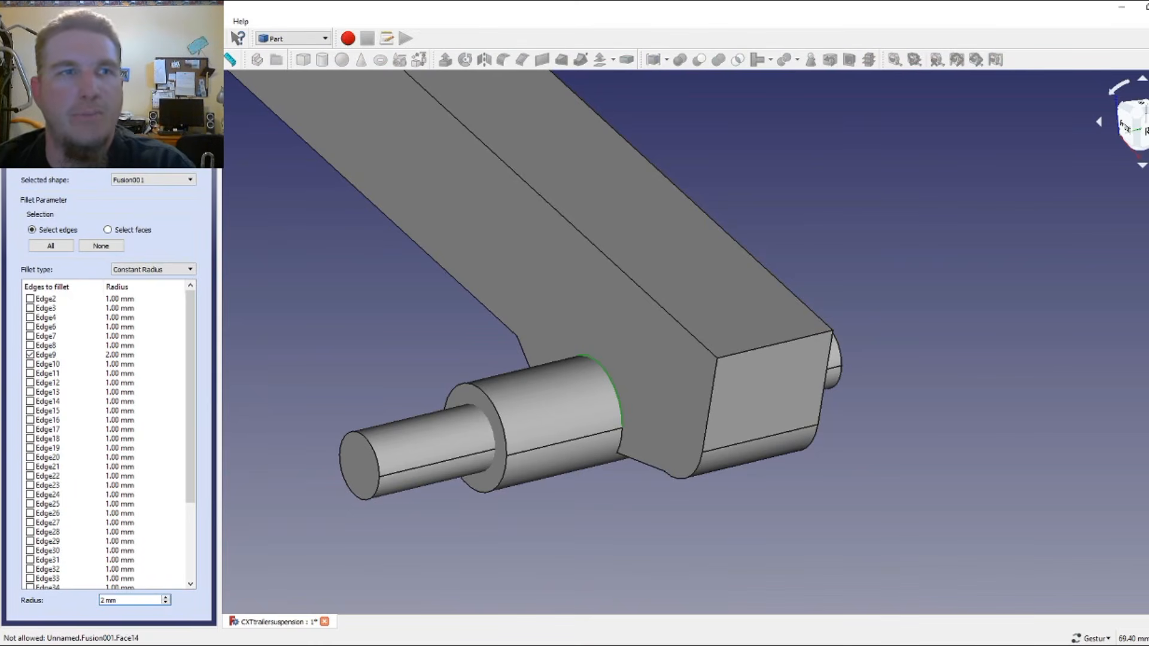
click(84, 113)
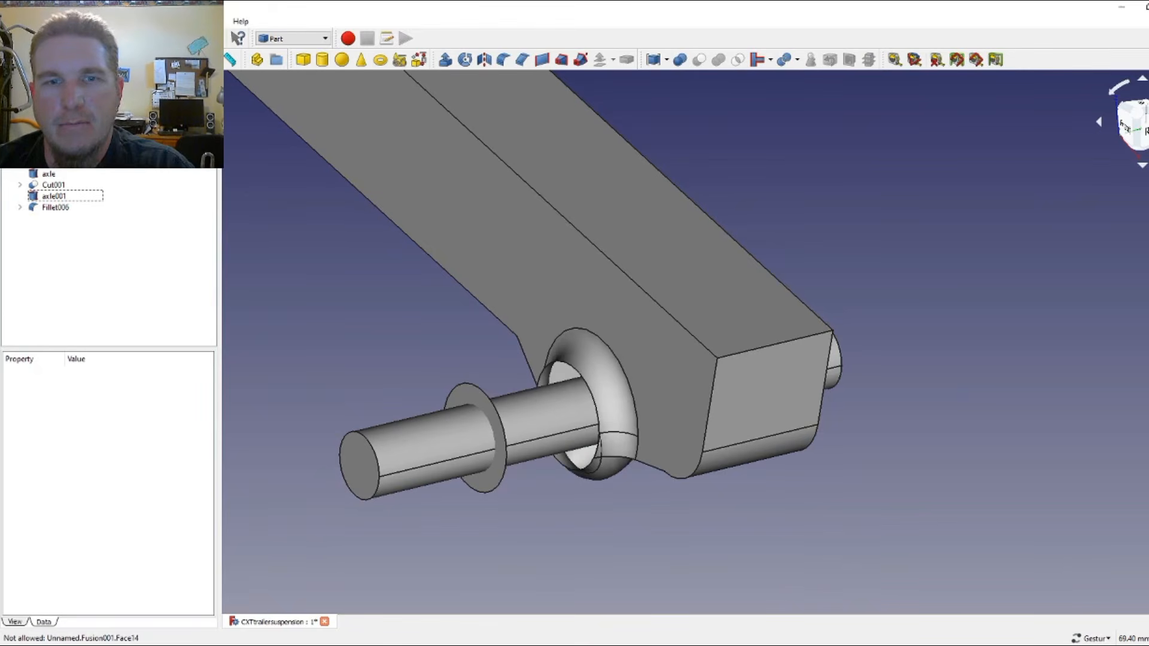
drag(372, 330, 269, 332)
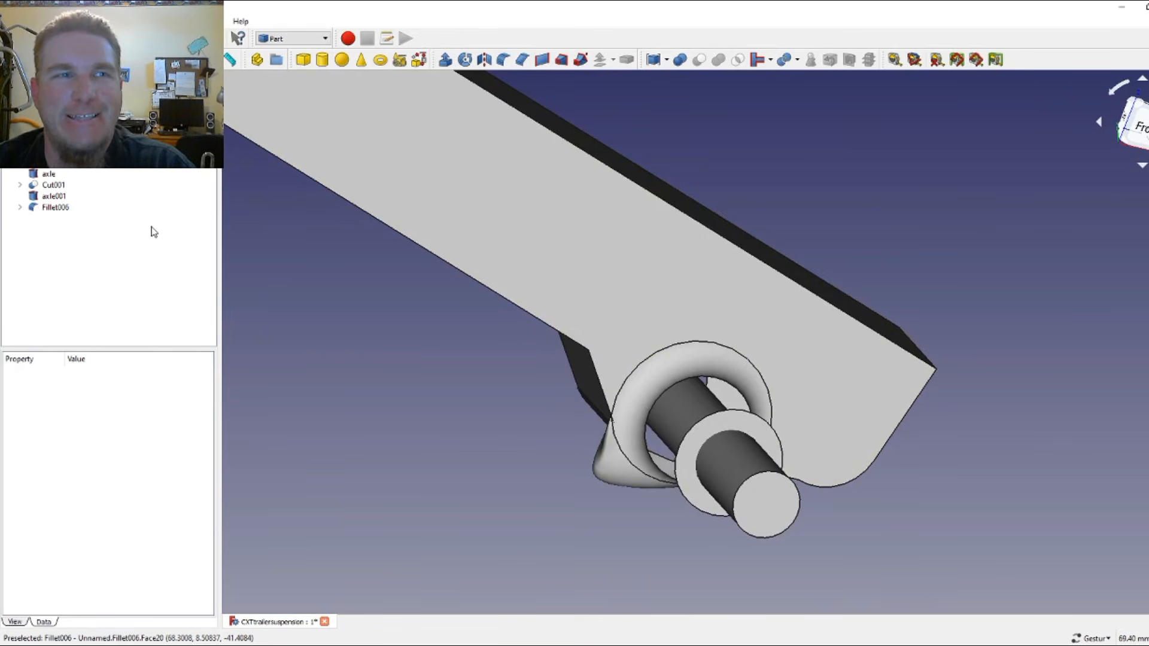
click(27, 22)
click(47, 36)
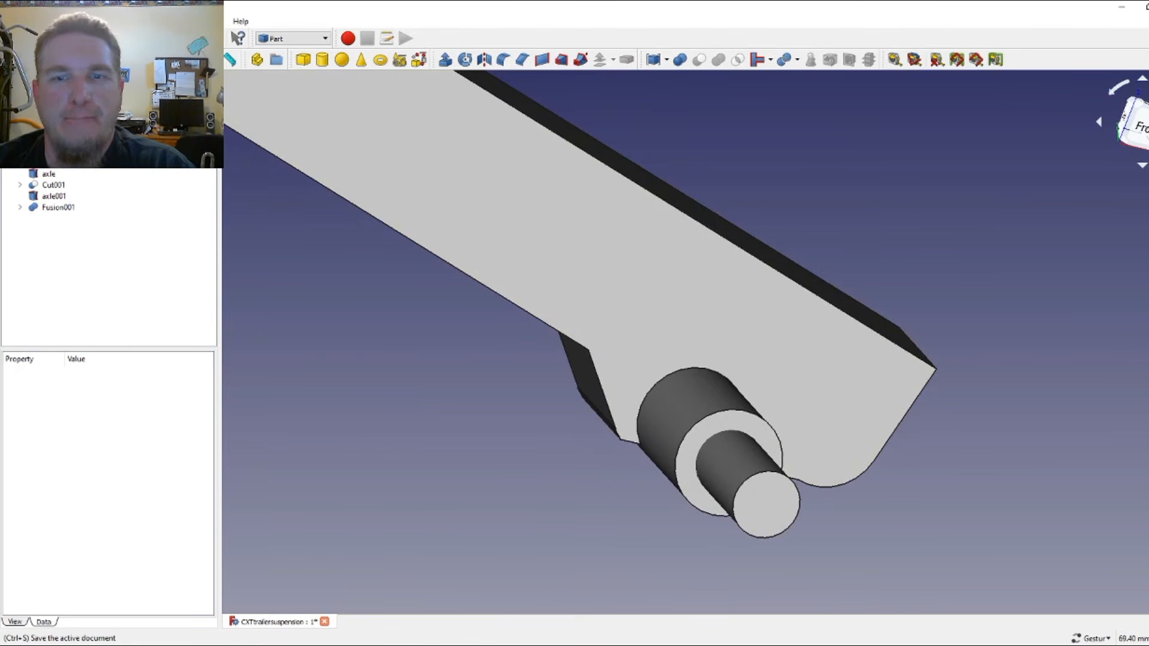
- Fillet the edge where the axle sleeve meets the arm's front face with a 1 mm radius
drag(526, 429, 674, 359)
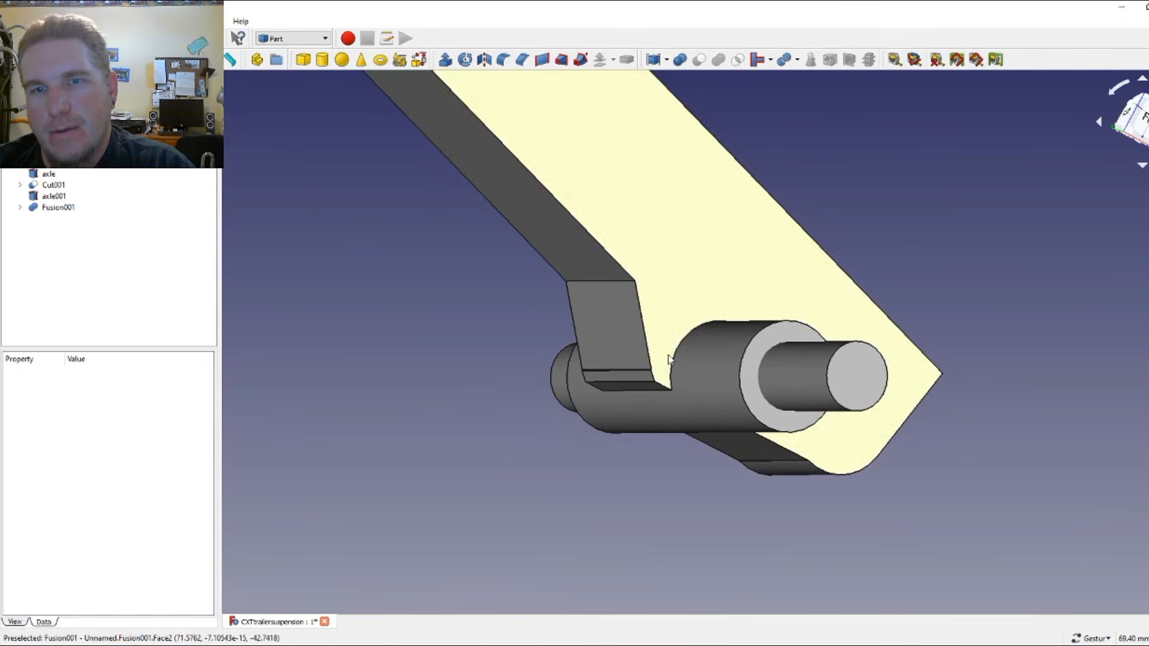
click(674, 362)
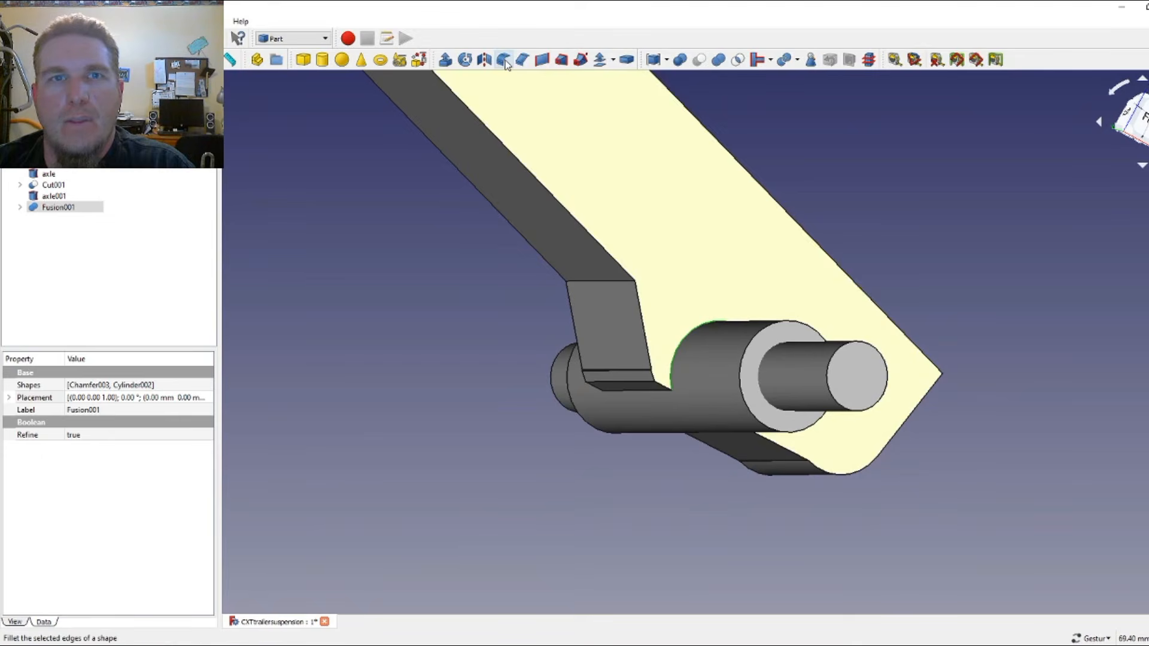
click(503, 59)
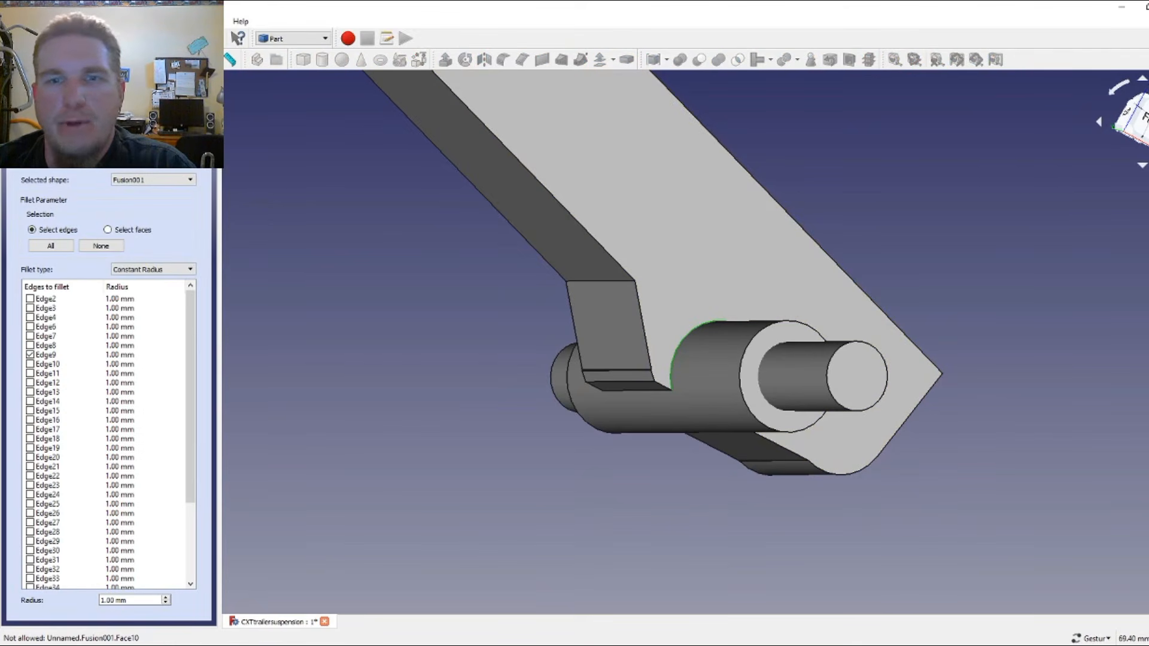
key(Return)
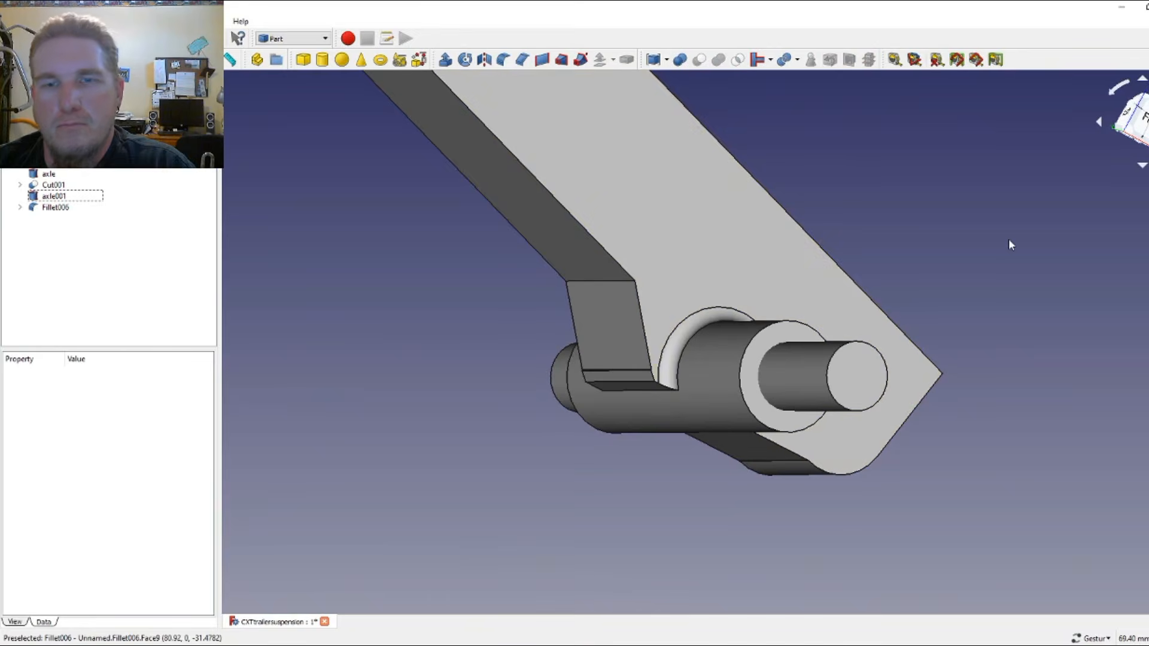
- Fillet the matching sleeve-to-arm edge on the arm's rear face with a 1 mm radius
drag(1008, 238, 439, 164)
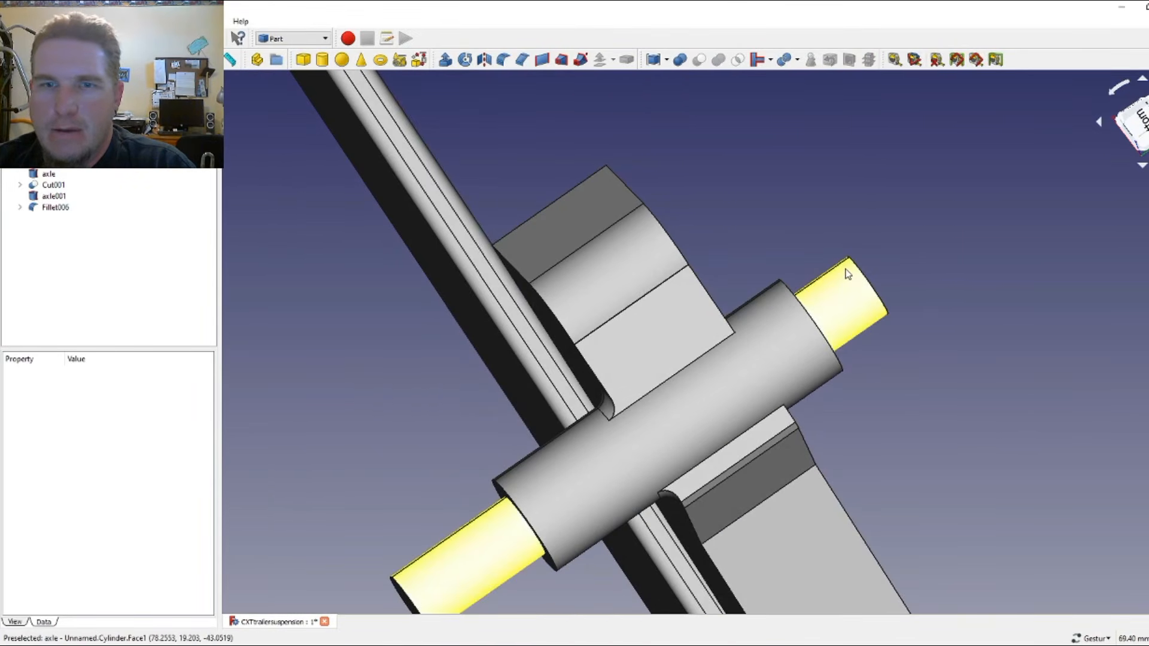
drag(780, 249, 796, 413)
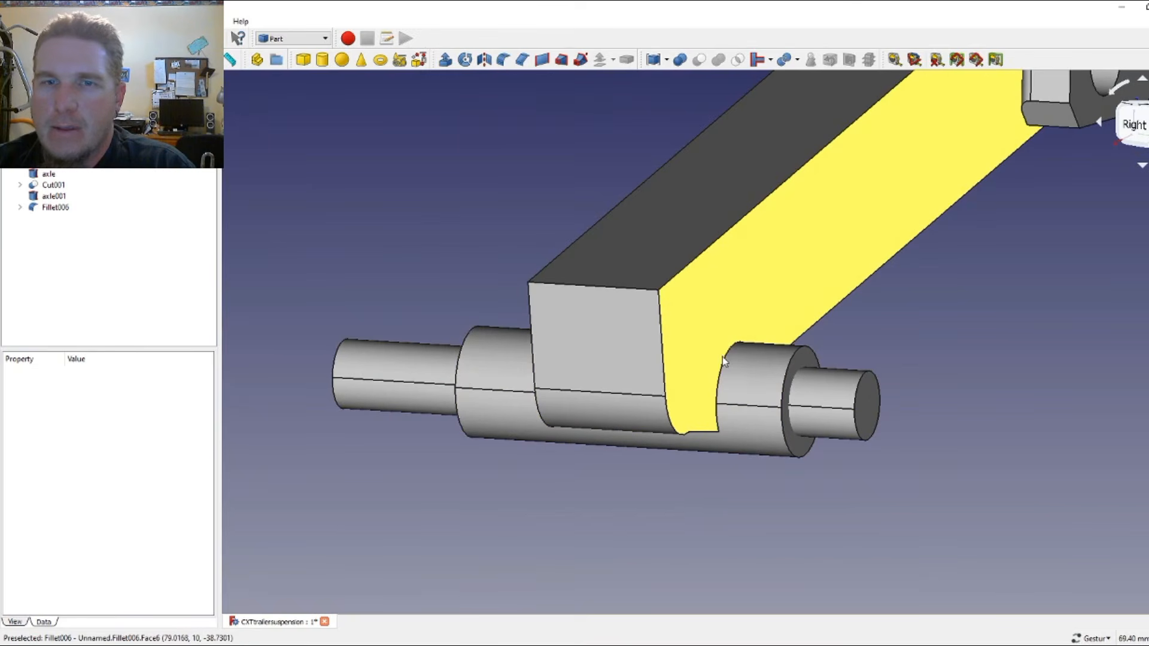
click(725, 363)
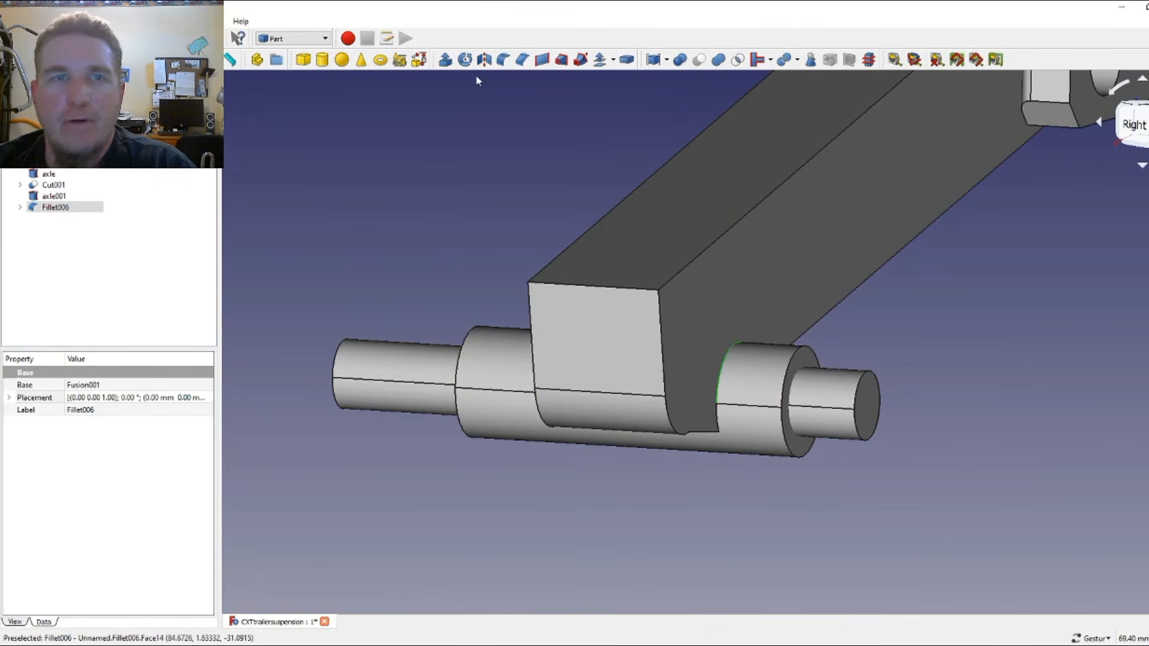
click(502, 63)
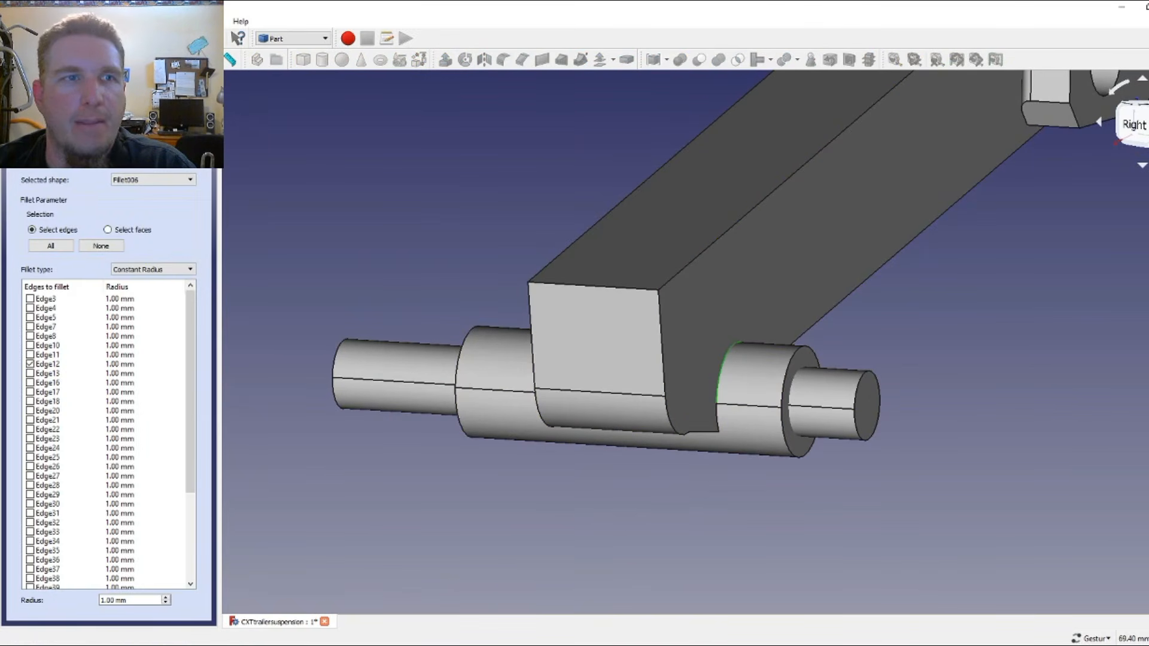
key(Return)
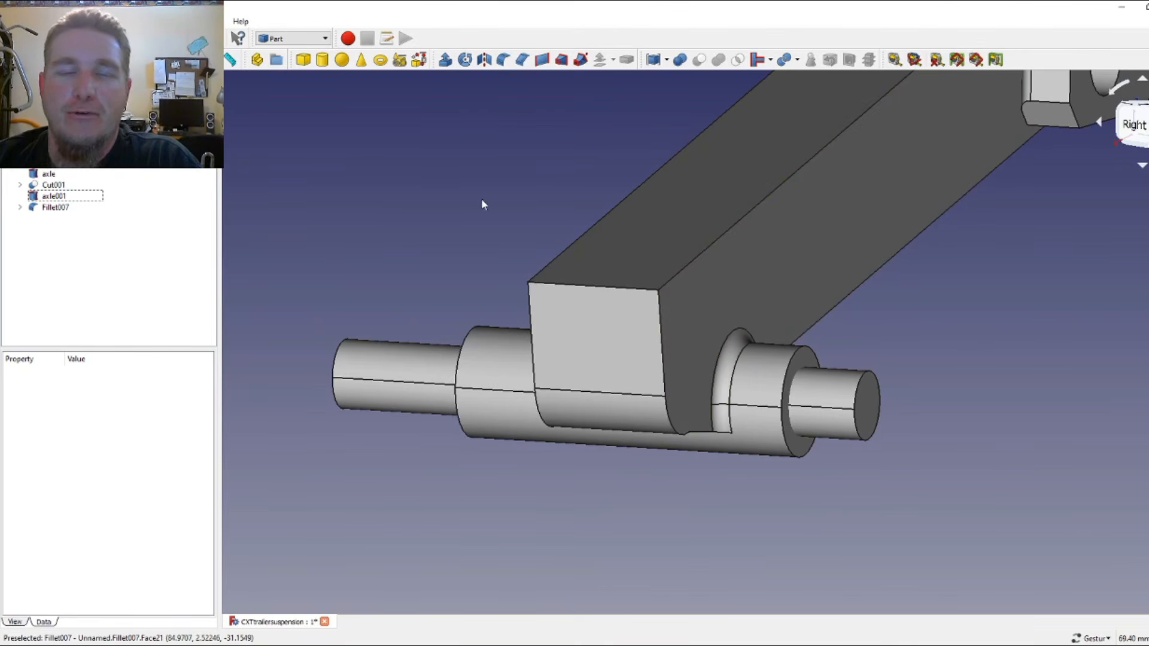
- Fillet the outer circular edges at both ends of the axle sleeve in one operation
drag(357, 234, 507, 261)
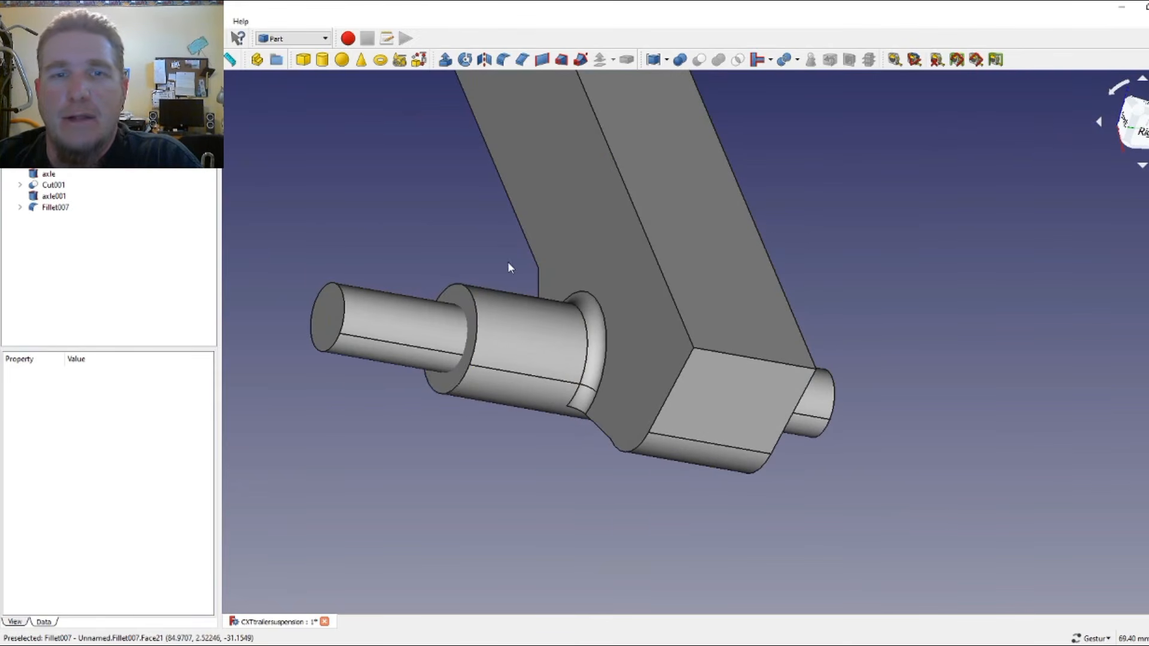
click(478, 312)
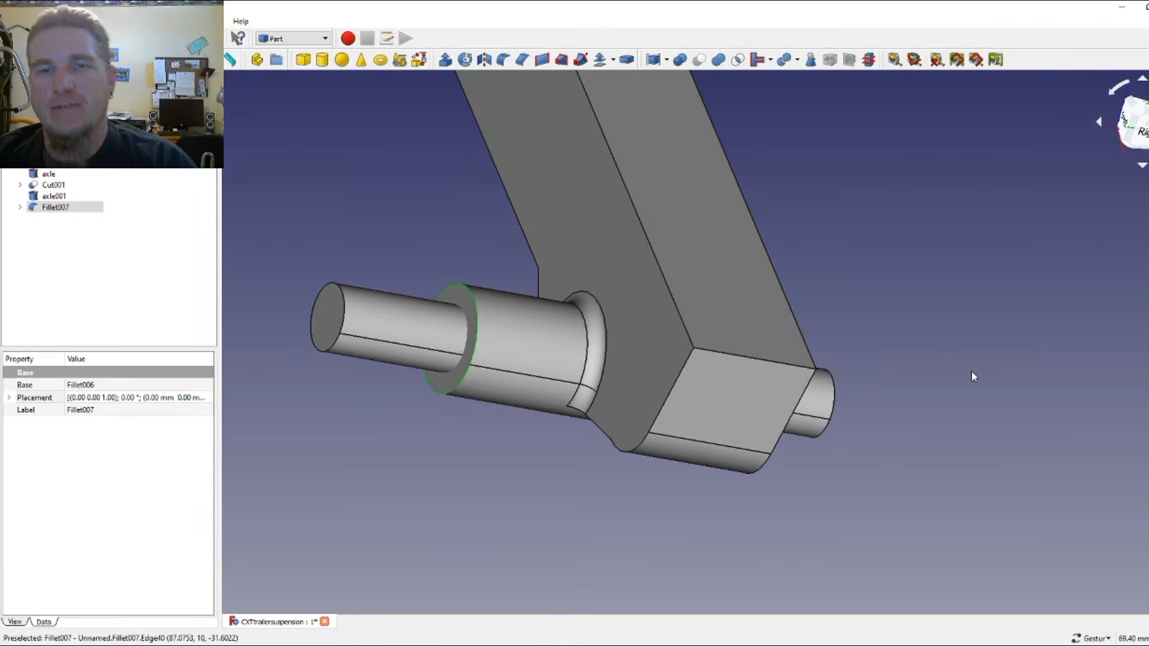
drag(971, 371, 830, 365)
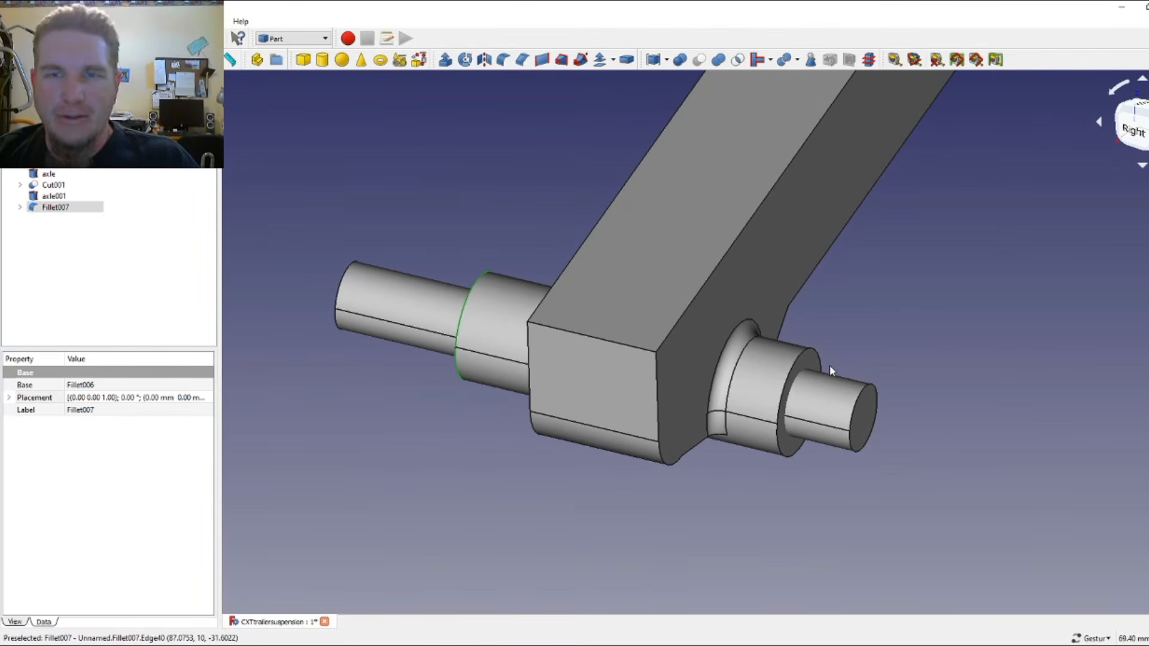
click(796, 369)
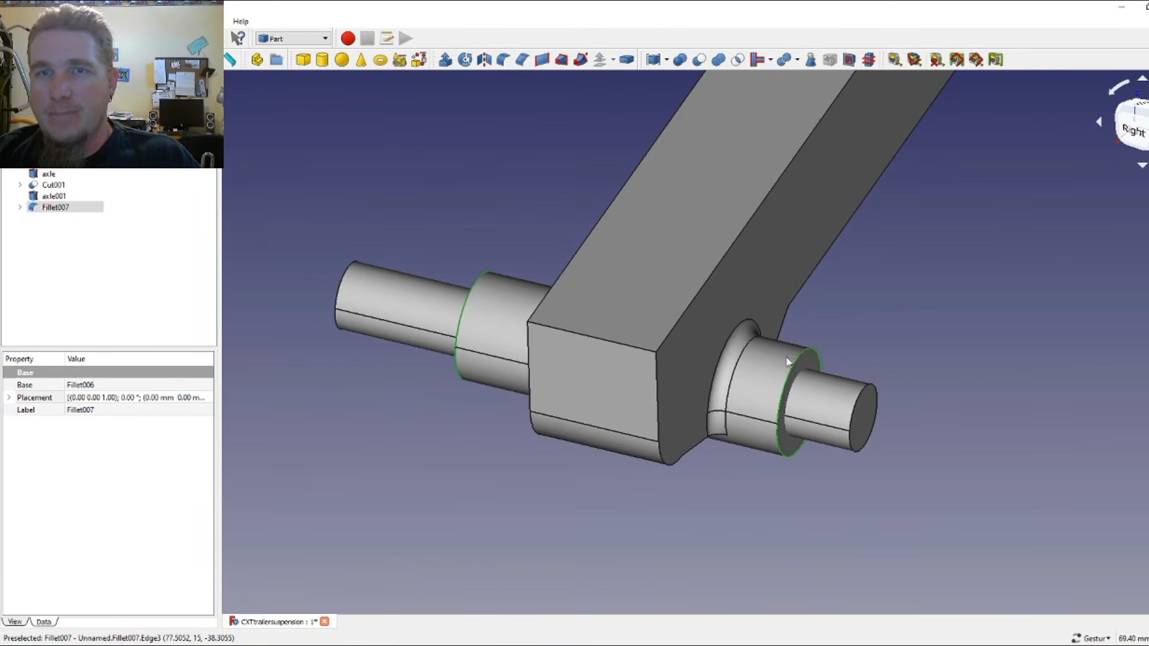
click(502, 59)
click(85, 106)
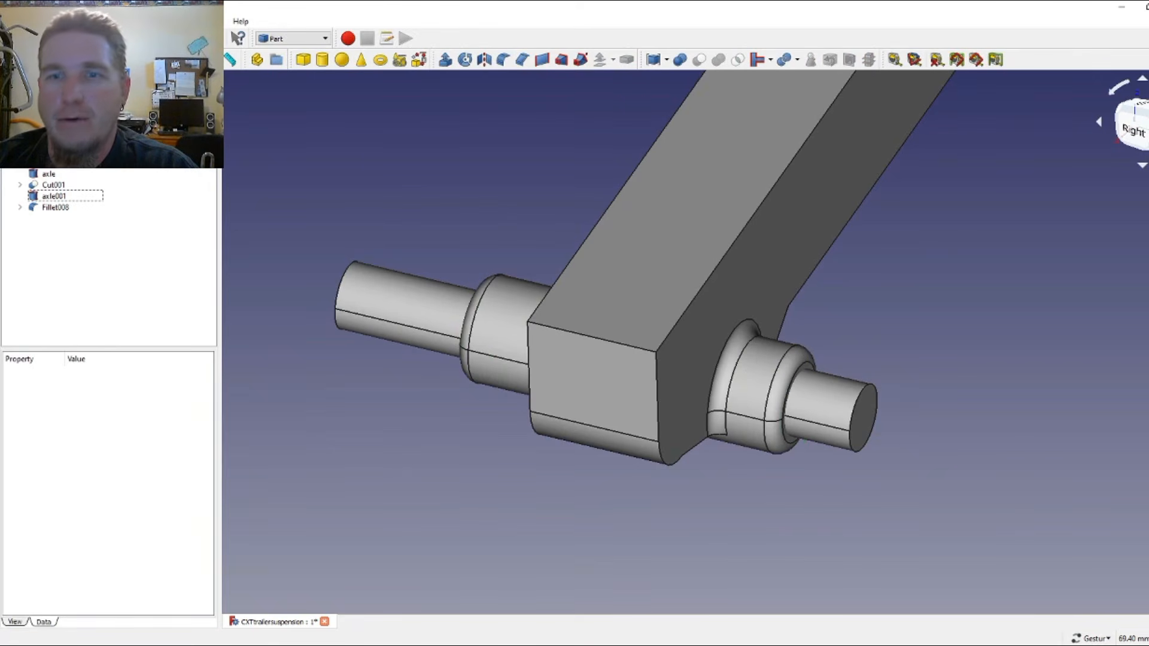
- Examine the filleted axle sleeve and the whole suspension assembly from the front and from several angles
drag(403, 186, 531, 211)
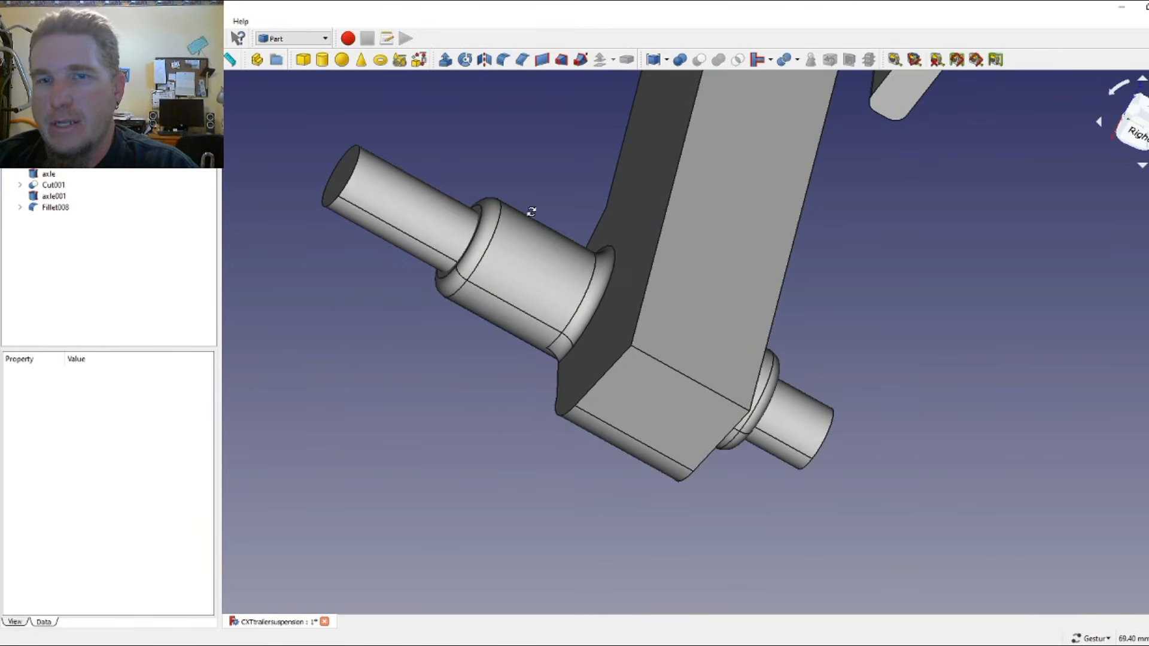
drag(441, 479, 713, 471)
scroll(712, 472, down, 4)
drag(720, 333, 757, 289)
click(1136, 122)
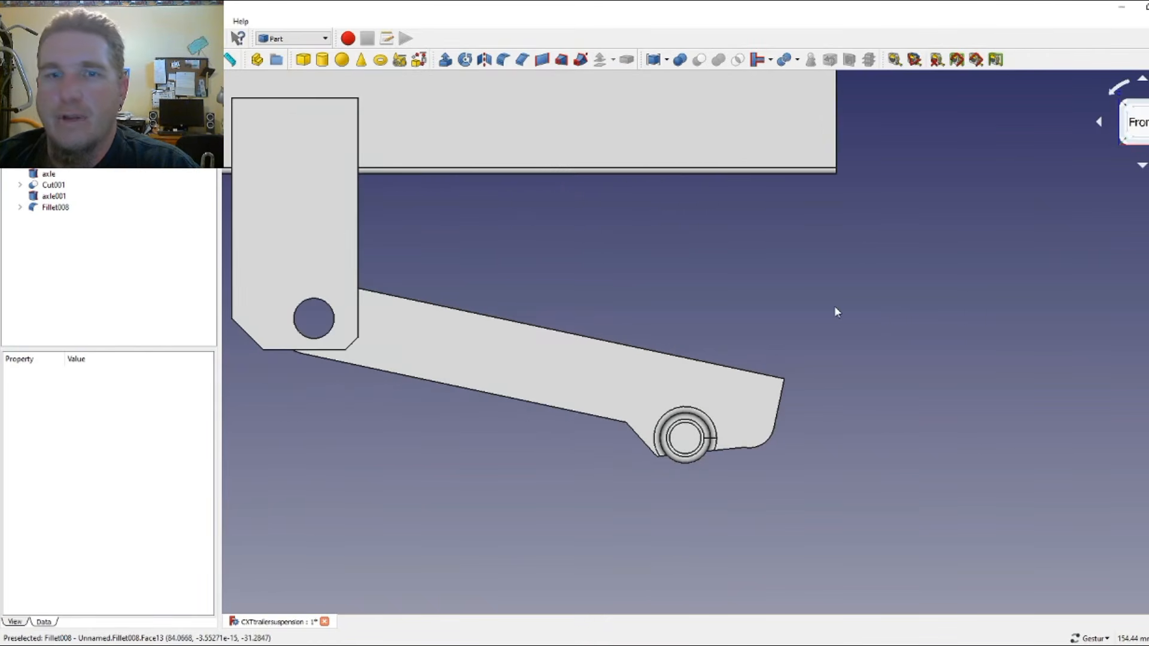
scroll(835, 309, down, 4)
scroll(743, 286, up, 2)
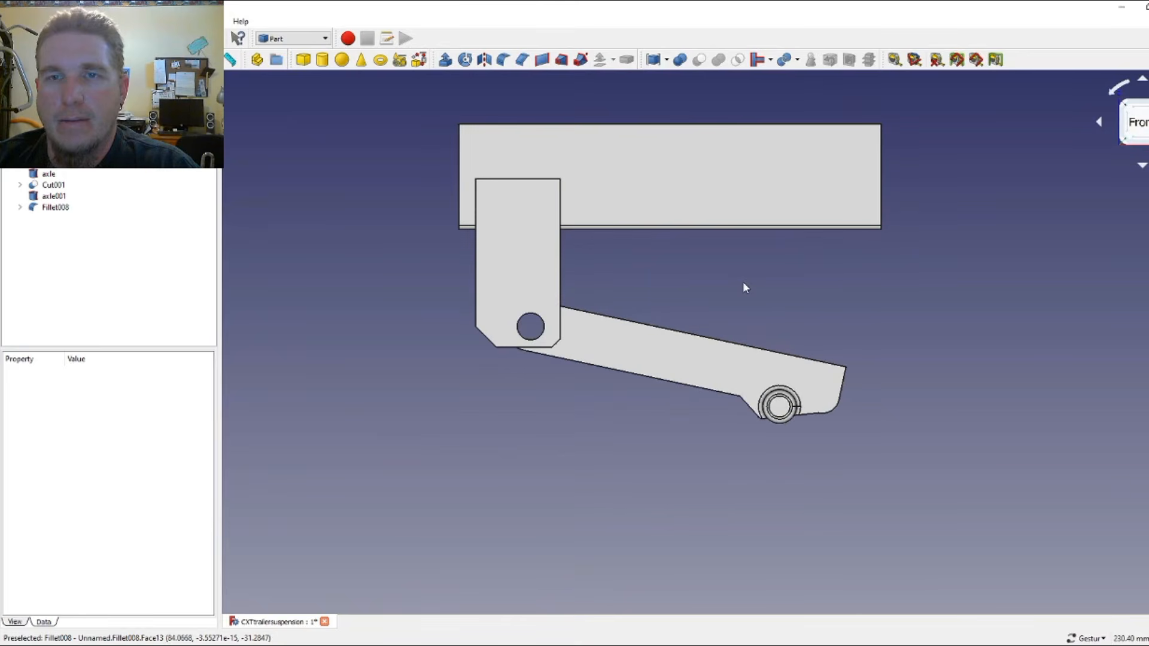
drag(646, 289, 769, 335)
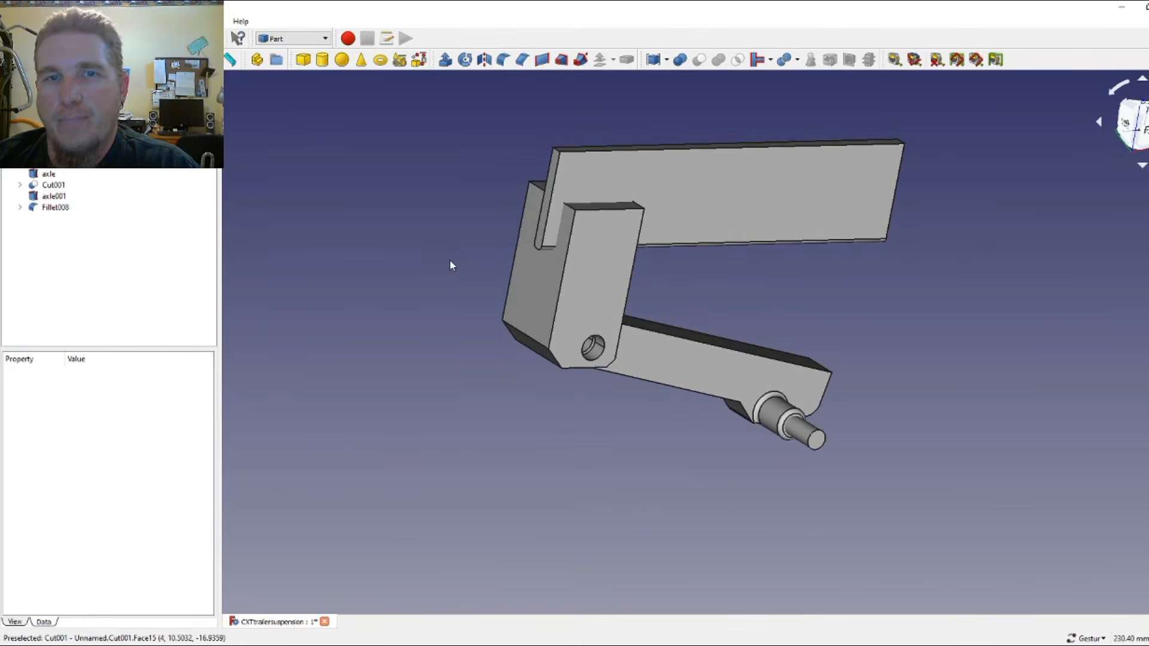
drag(451, 264, 355, 261)
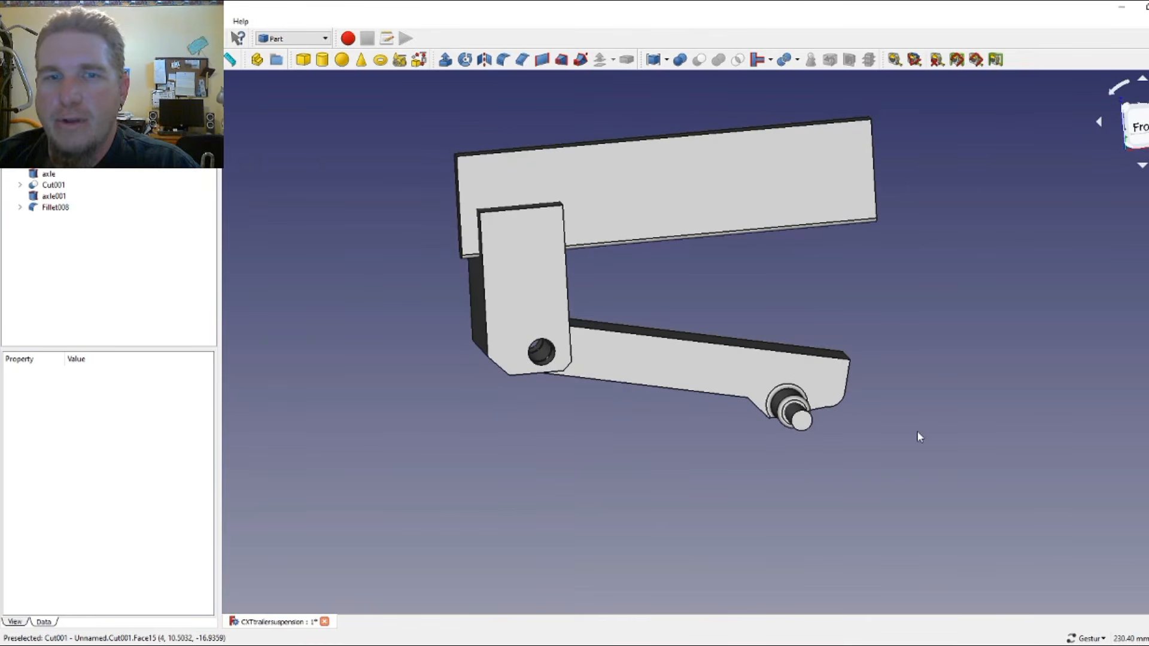
drag(920, 437, 713, 451)
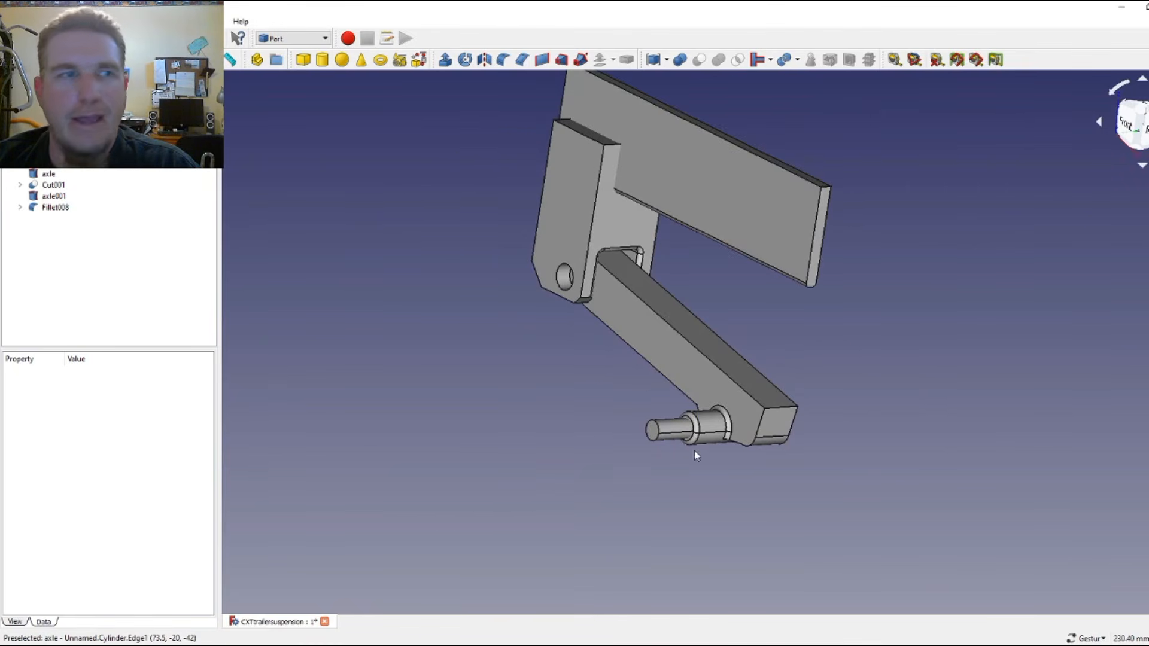
- Cut the cylinder axle001 out of the filleted suspension arm Fillet008
click(56, 206)
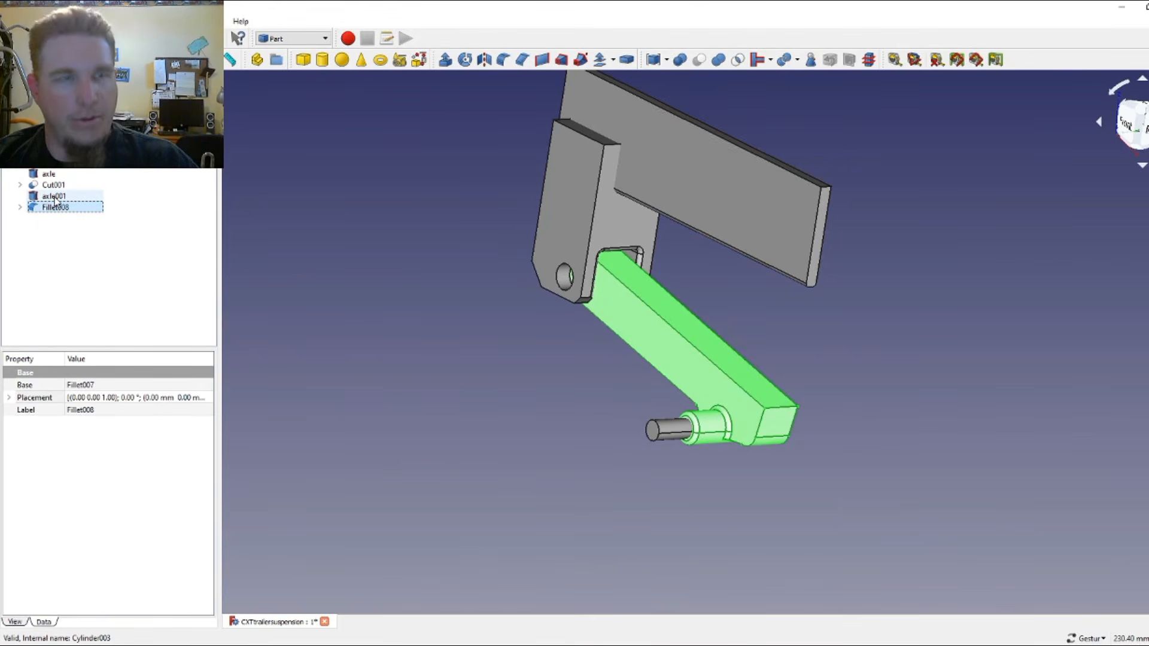
ctrl+click(54, 197)
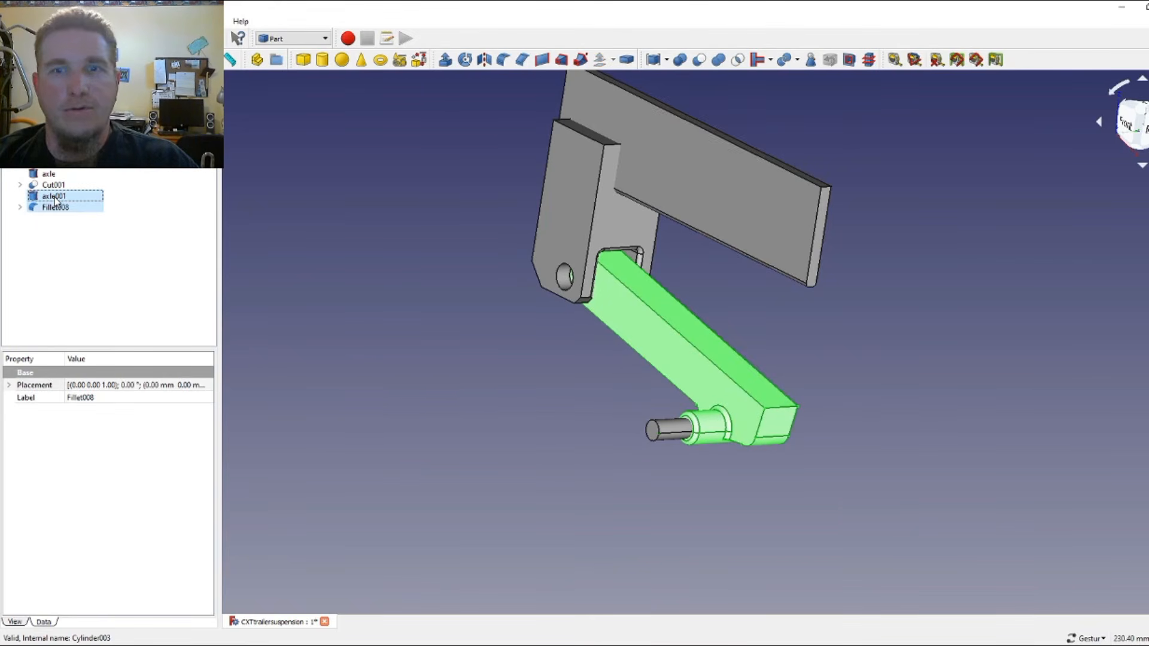
click(699, 60)
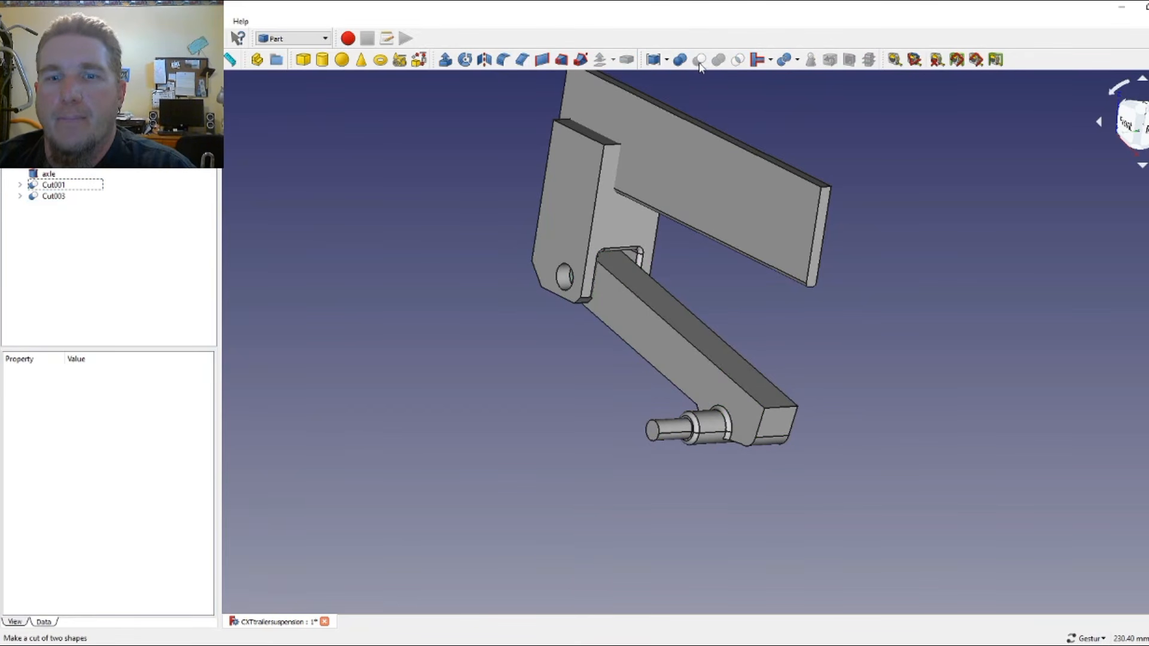
- Hide the axle and inspect the bored sleeve on the suspension arm from both sides
click(49, 174)
key(space)
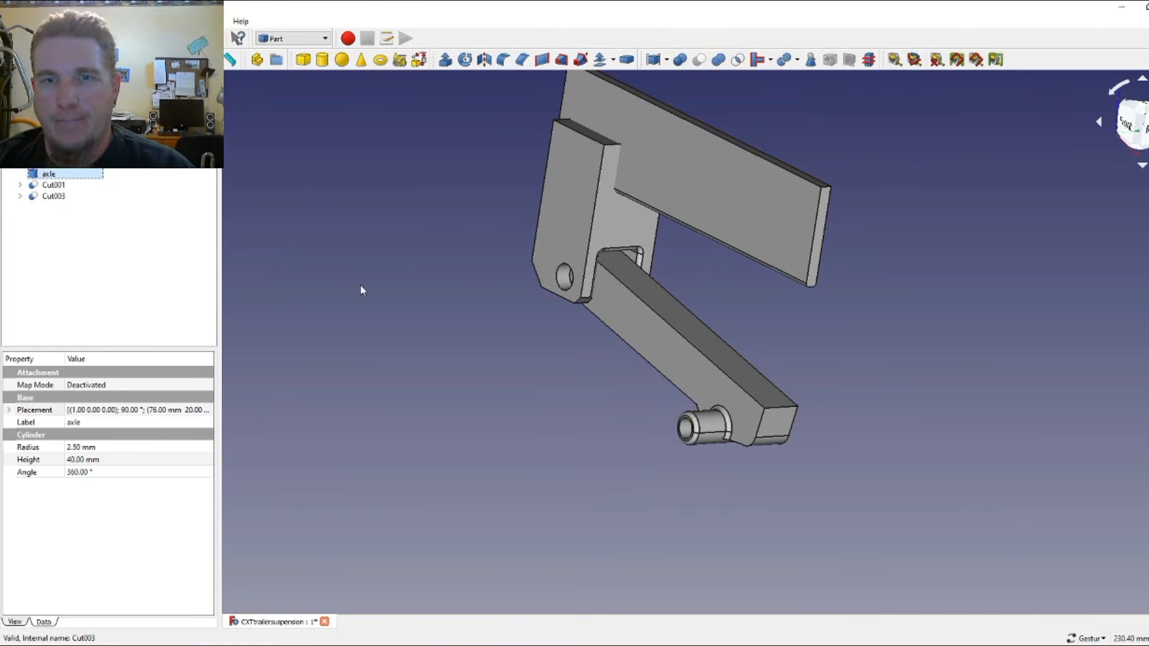
drag(505, 367, 703, 365)
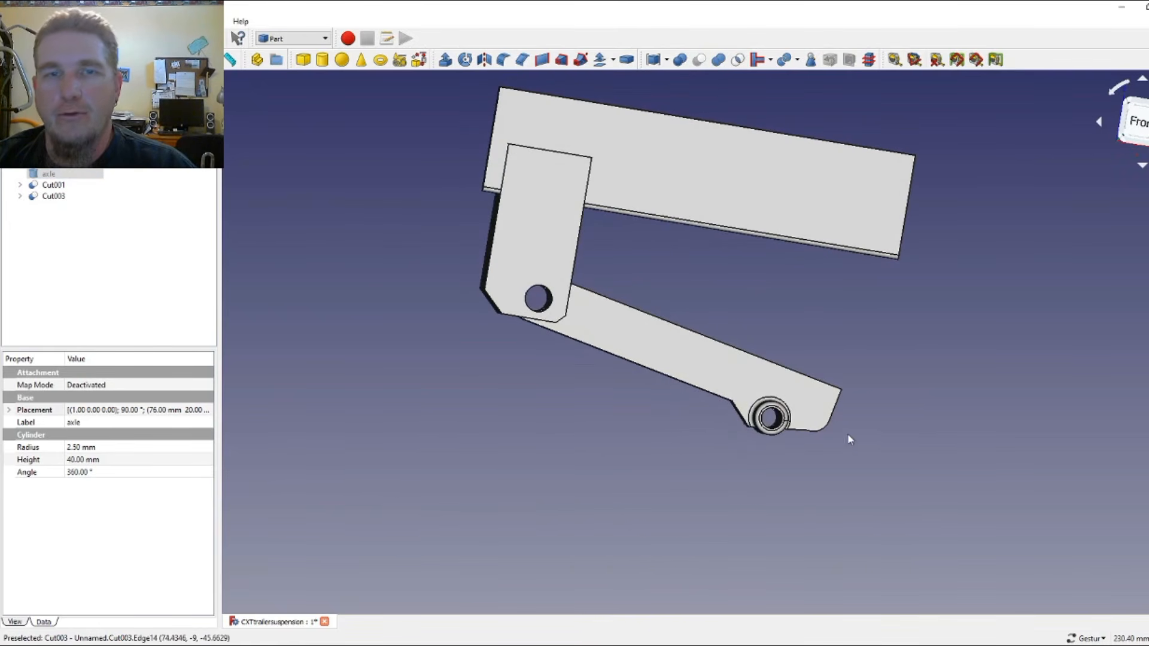
drag(848, 436, 472, 415)
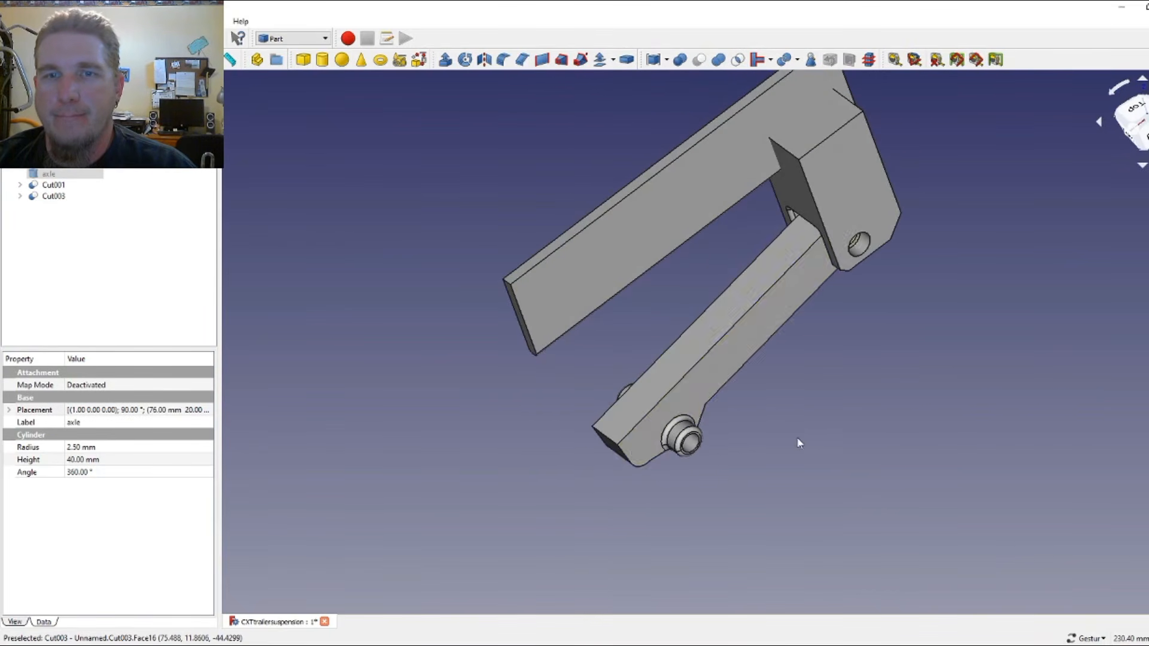
drag(797, 443, 1106, 348)
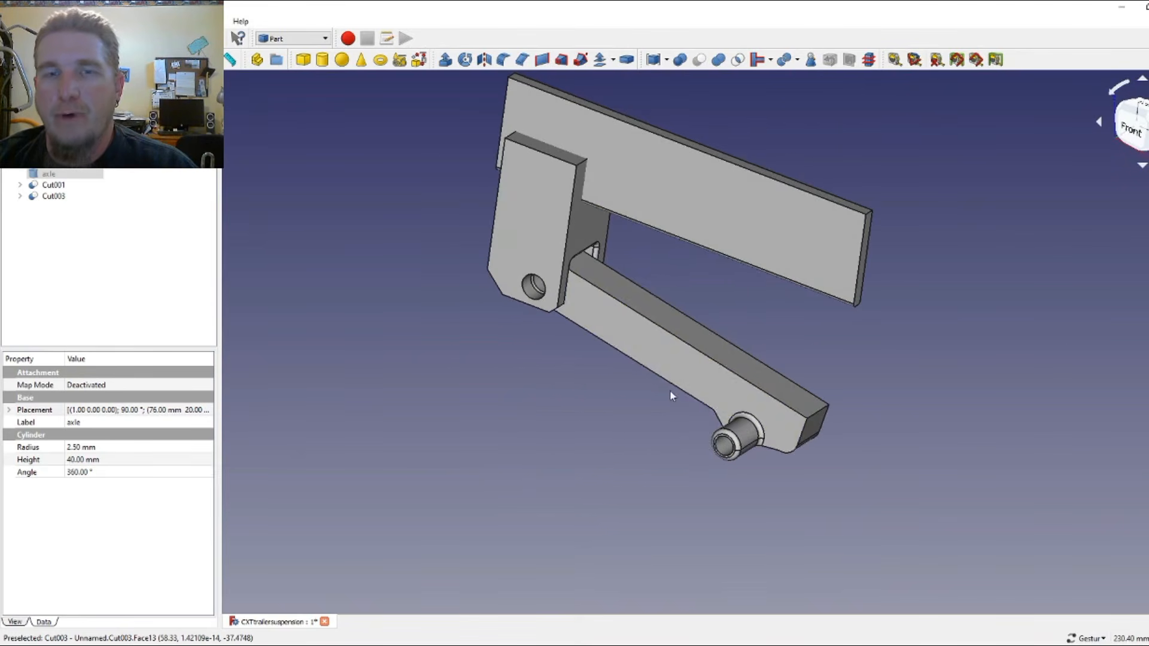
- Rename the bored suspension arm Cut003 as swingarm
drag(670, 395, 856, 441)
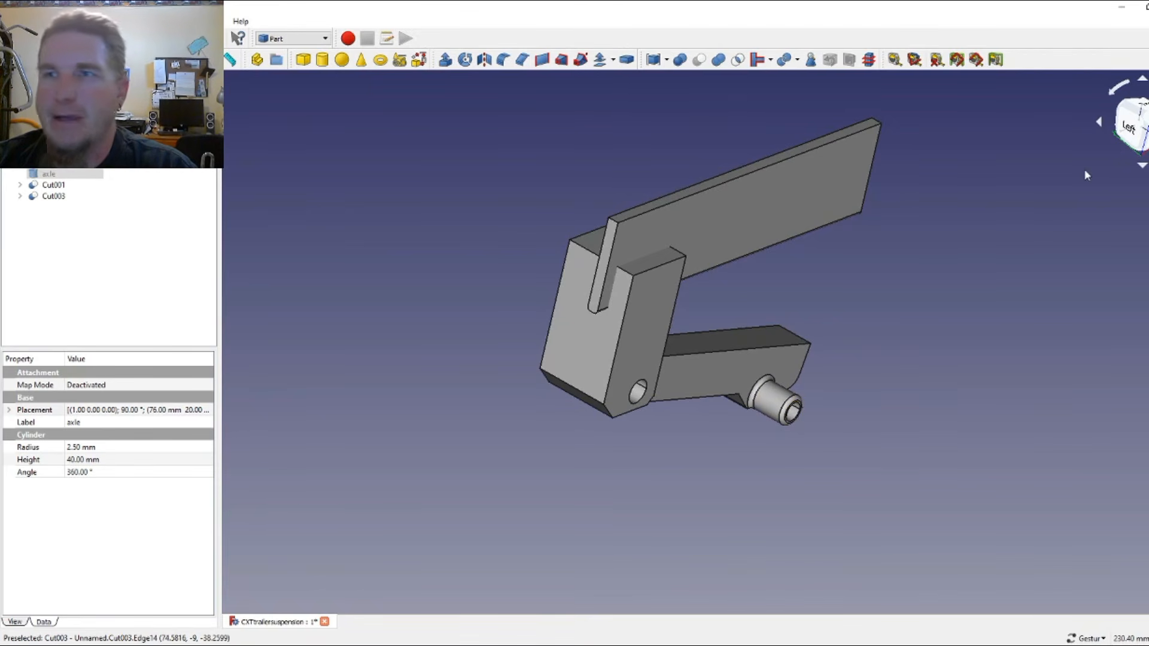
key(1)
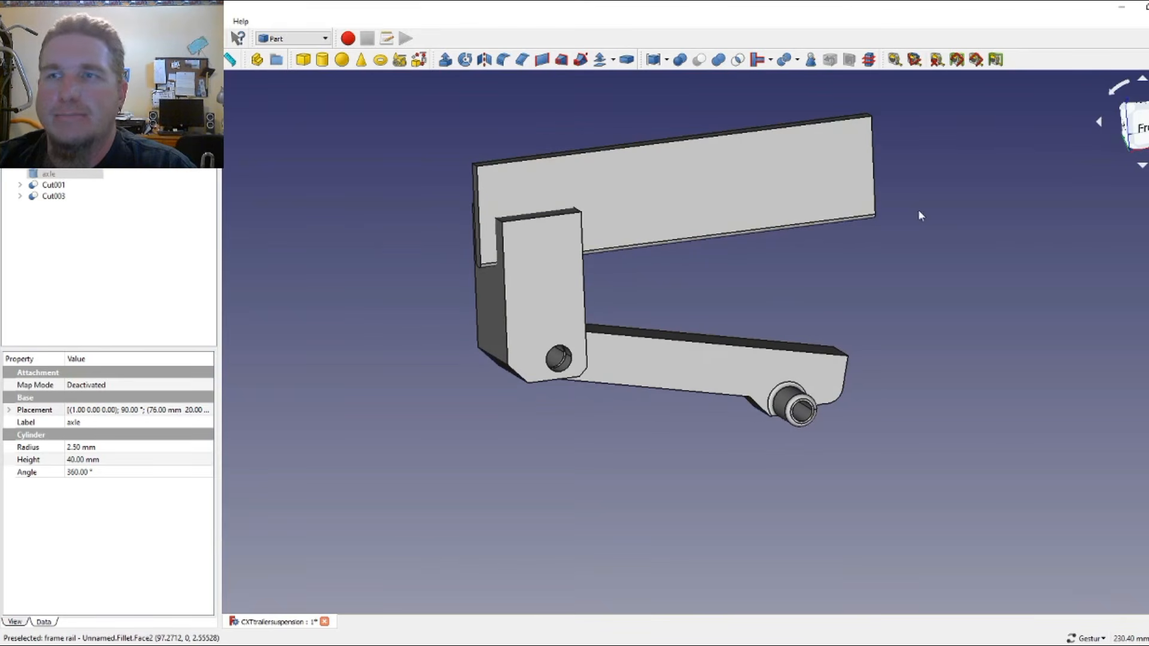
click(1136, 128)
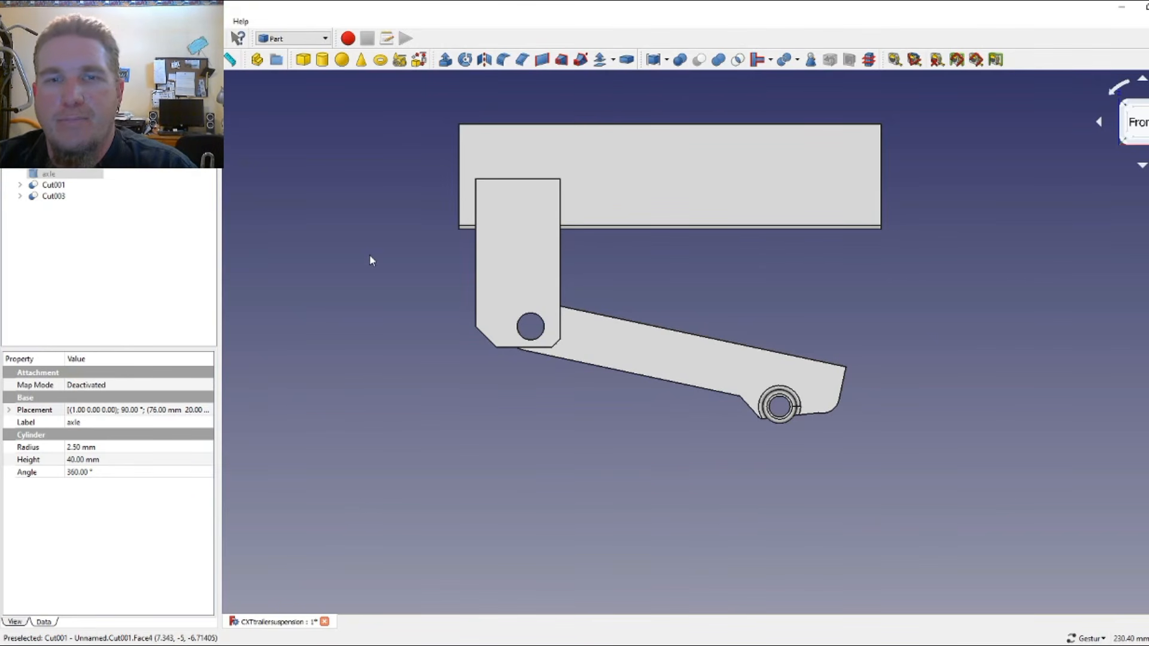
click(49, 196)
right_click(50, 198)
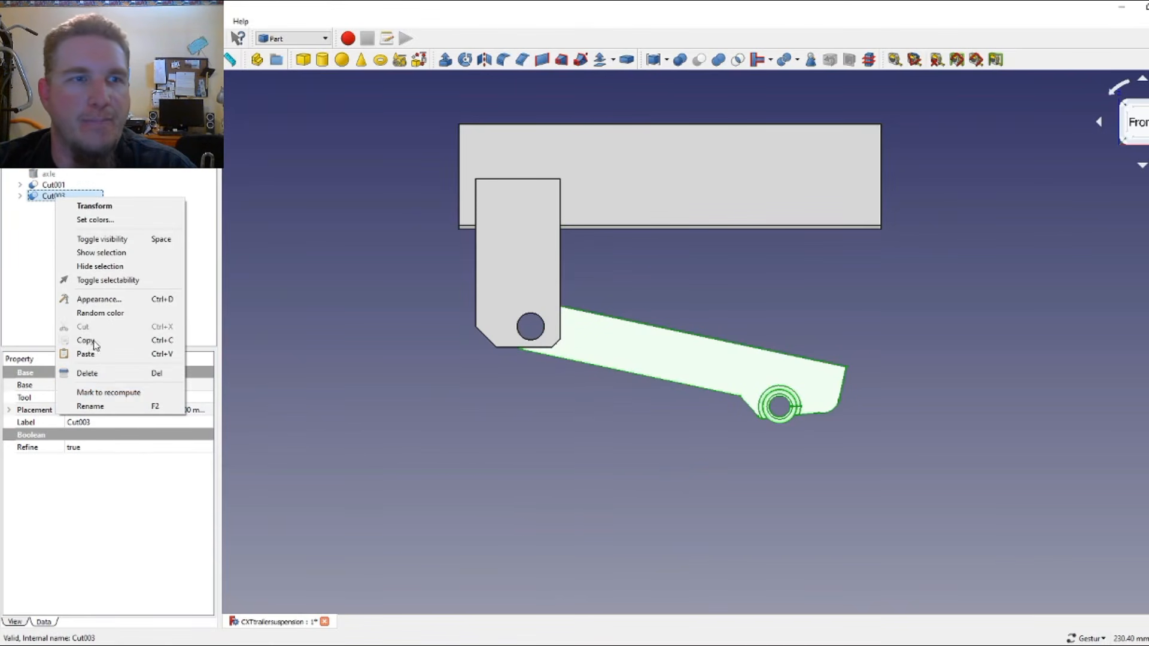
click(110, 409)
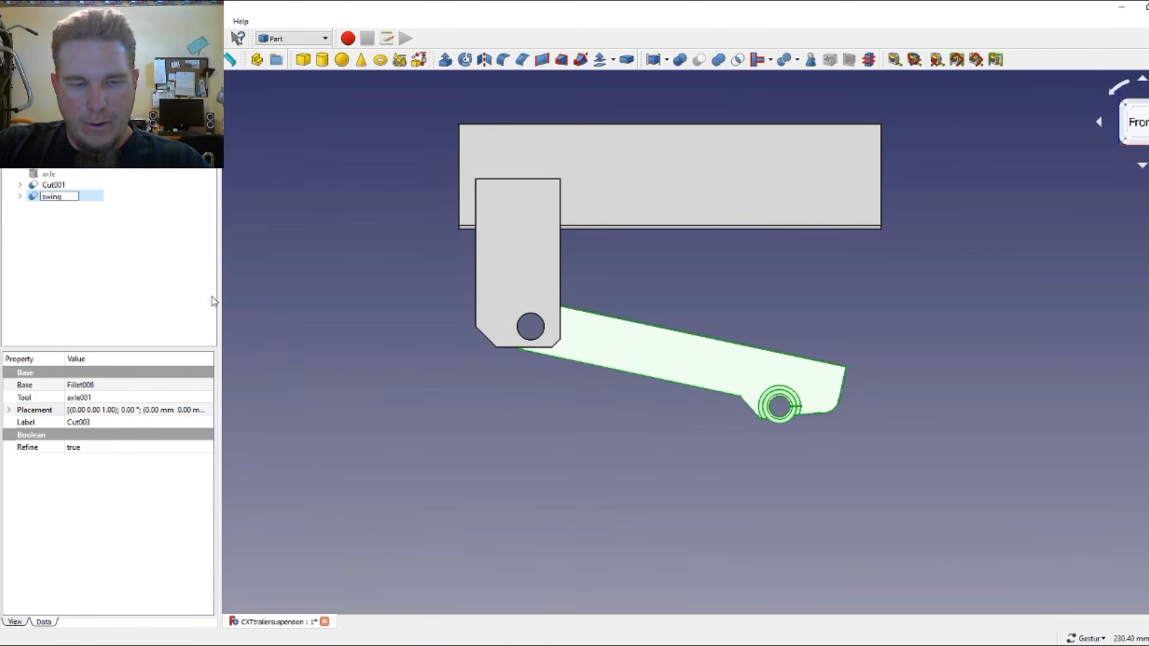
text(swingarm)
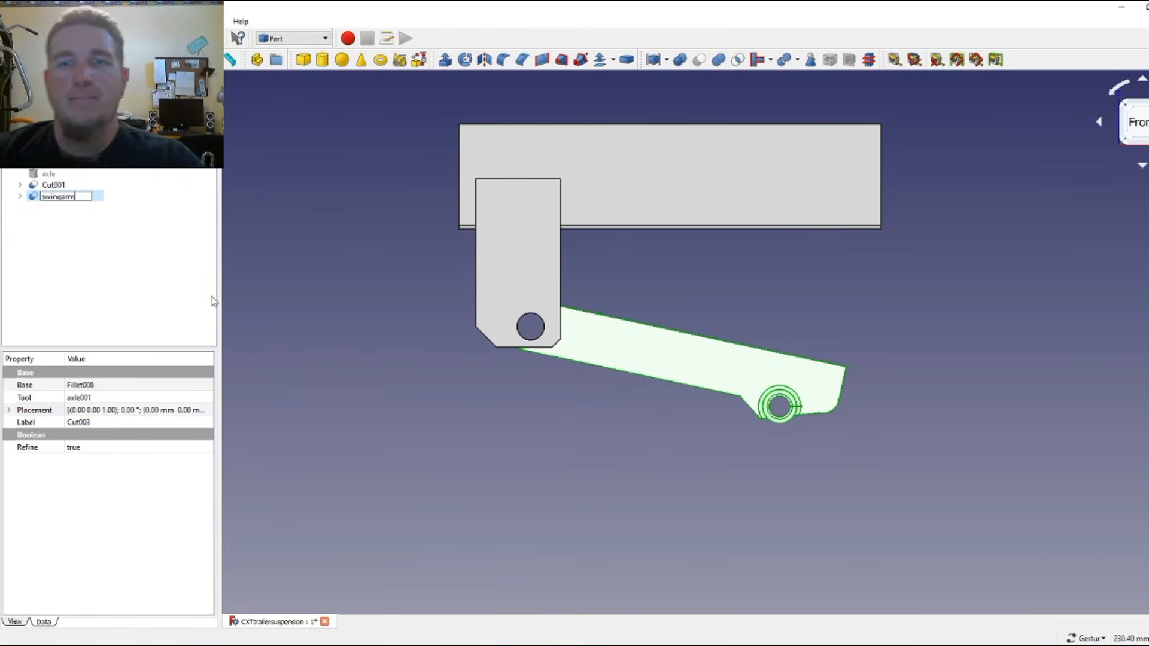
click(155, 265)
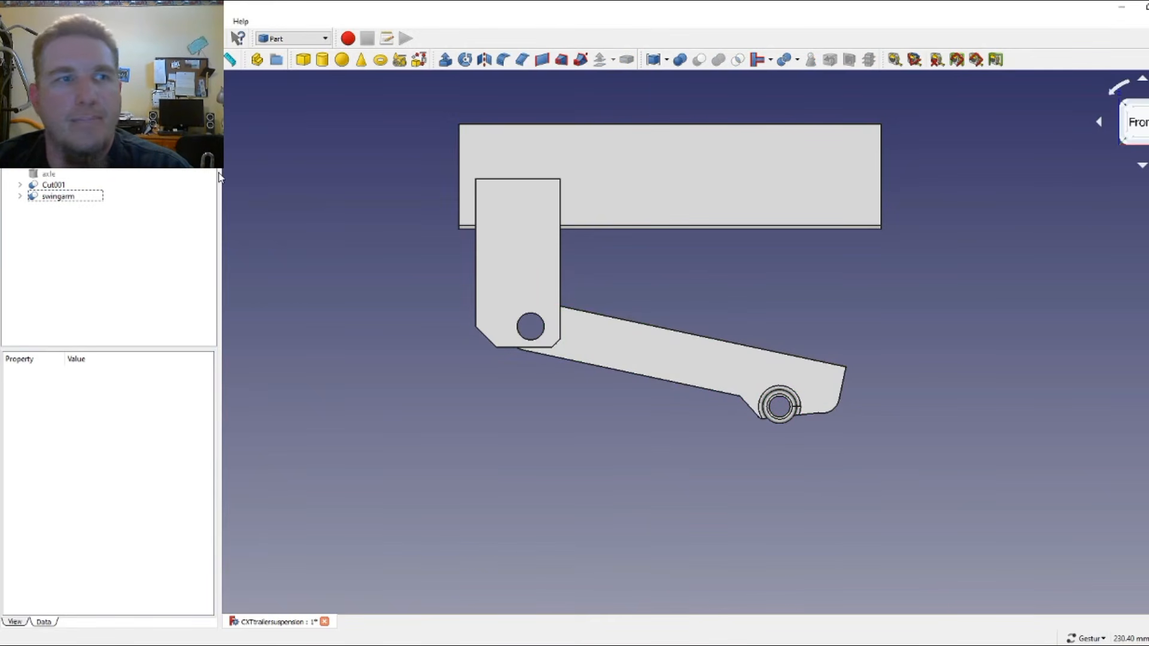
- Select the pivot bracket Cut001 and examine its fit with the frame rail and swingarm from several angles
click(70, 187)
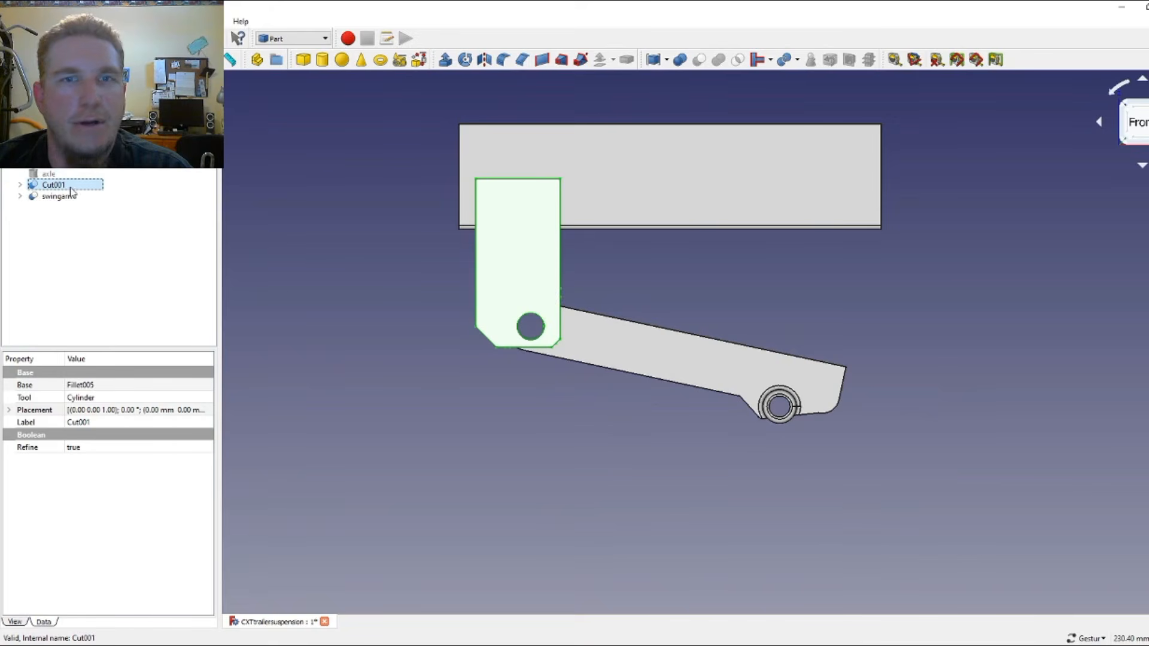
drag(723, 252, 453, 272)
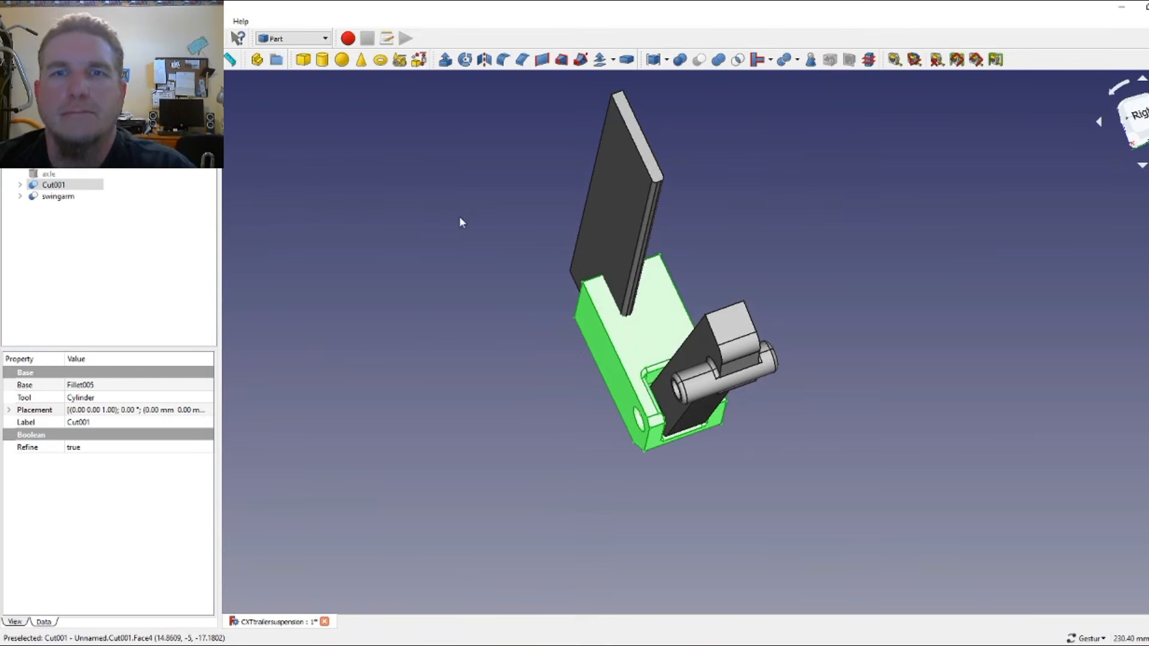
drag(446, 208, 686, 203)
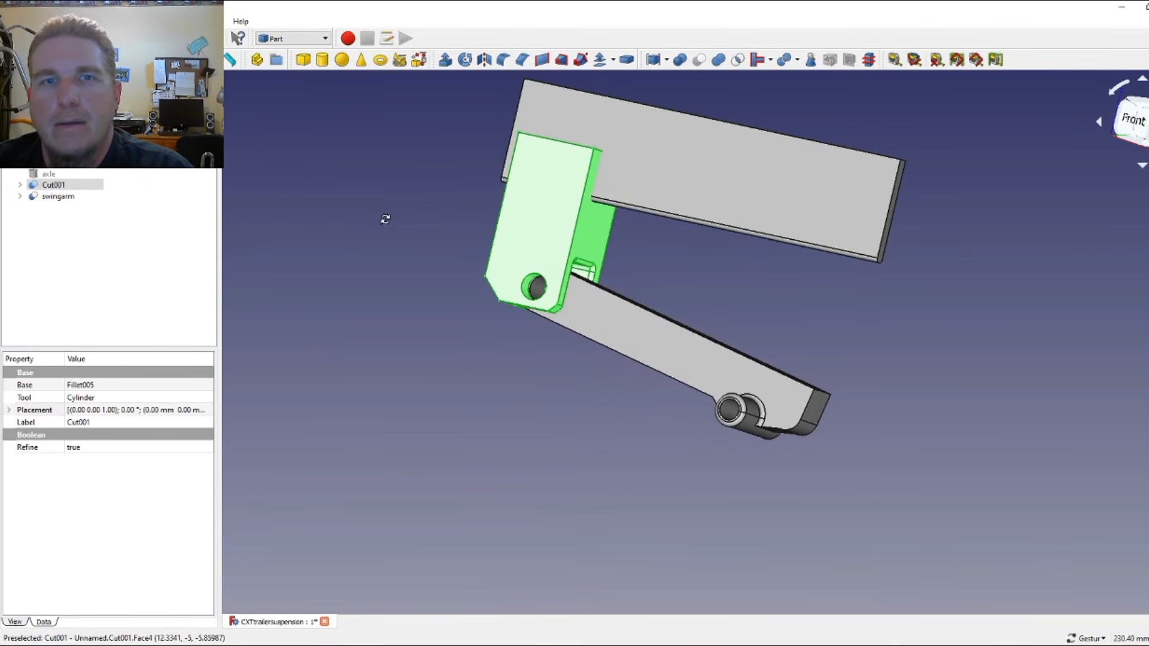
drag(385, 215, 969, 135)
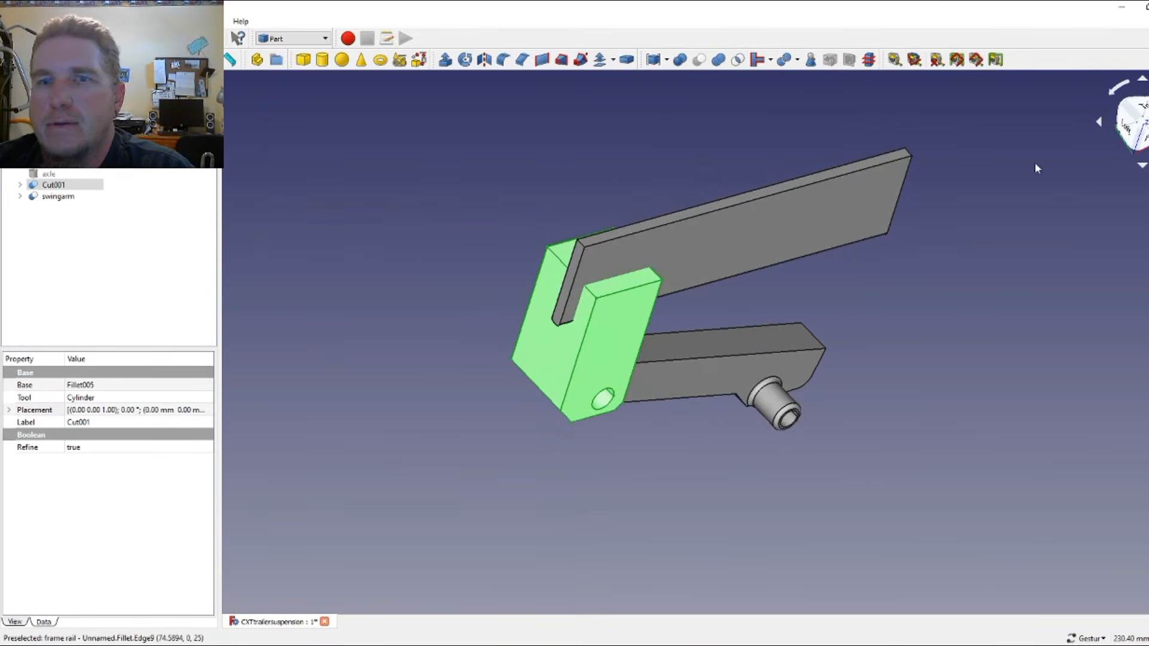
drag(397, 376, 504, 373)
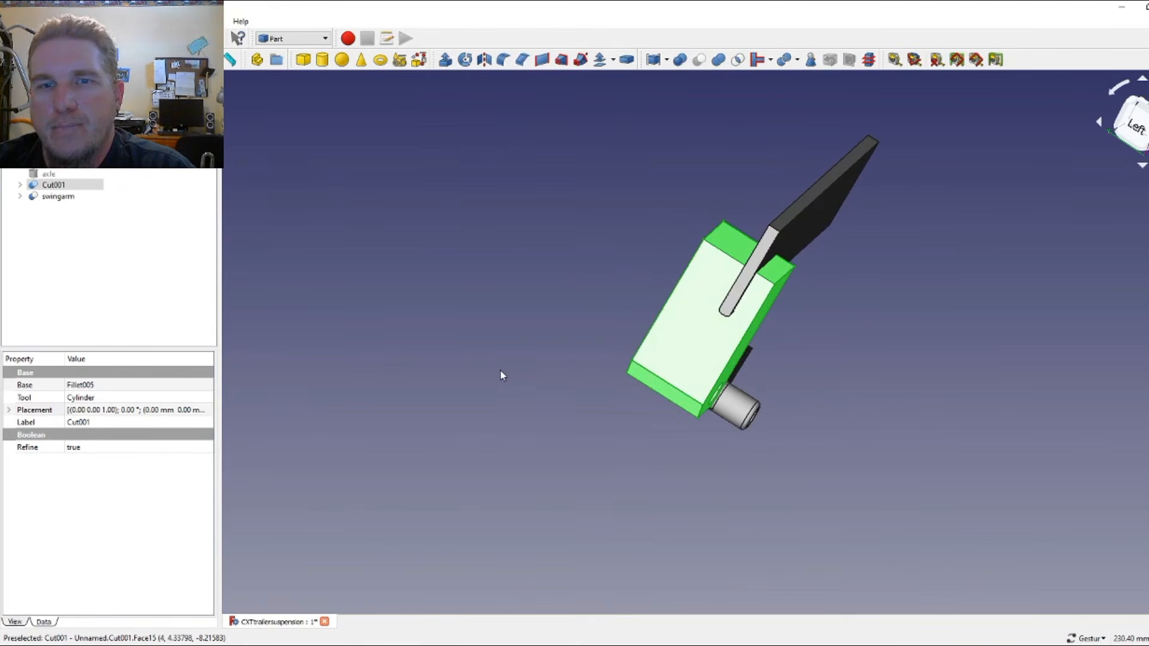
drag(846, 346, 803, 225)
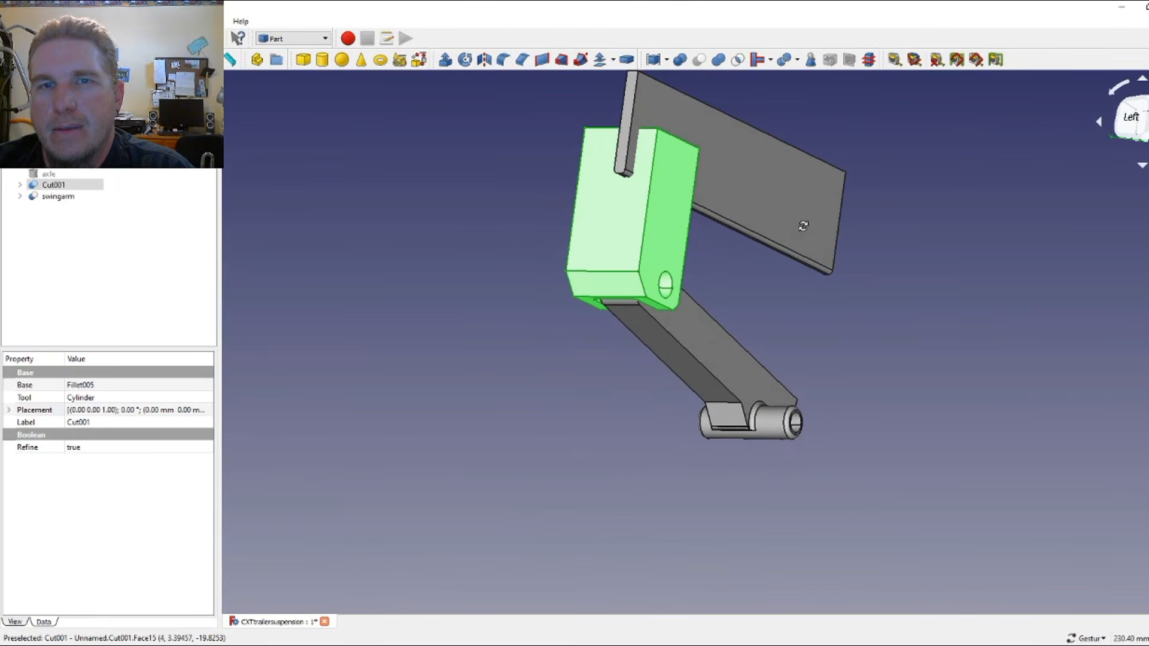